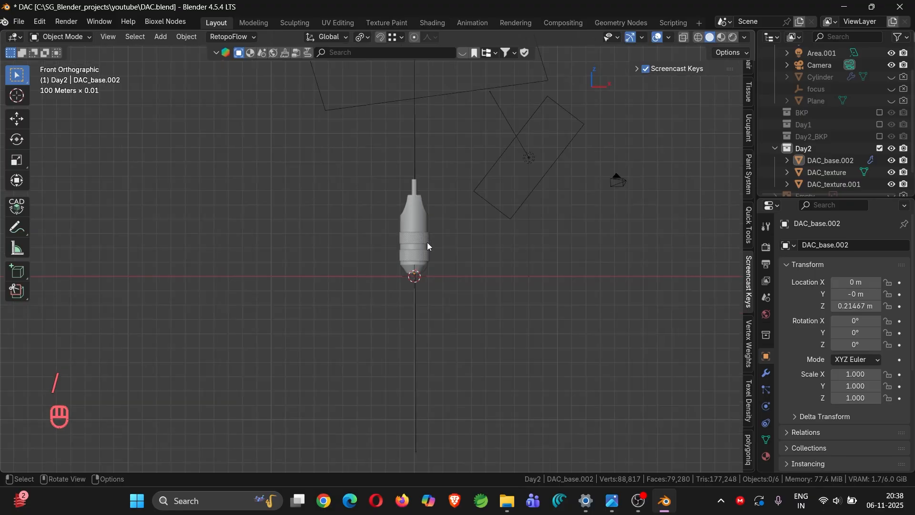
Step: Examine the whole DAC connector model from the side, from above and from the front
{"action": "scroll", "coordinate": [422, 241], "scroll_direction": "up", "scroll_amount": 6}
{"action": "middle_click_drag", "start_coordinate": [425, 256], "coordinate": [499, 274]}
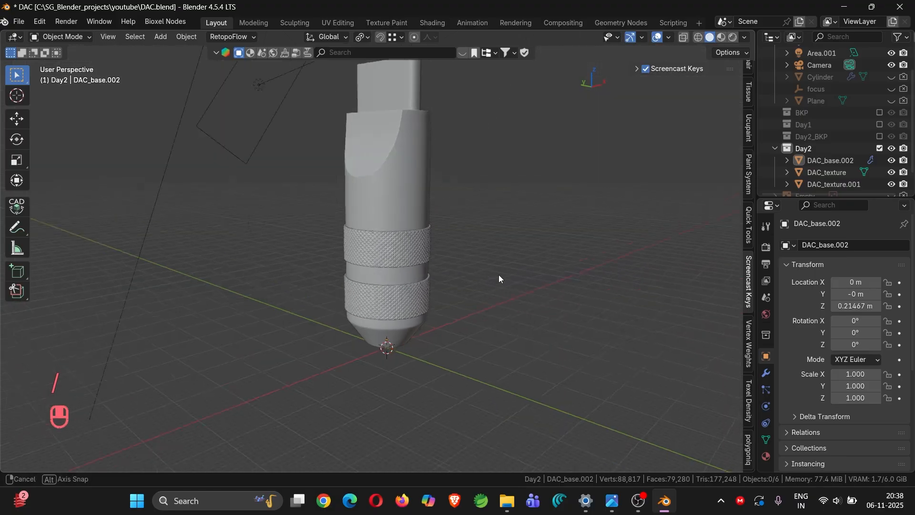
{"action": "middle_click_drag", "start_coordinate": [427, 234], "coordinate": [500, 267], "text": "shift"}
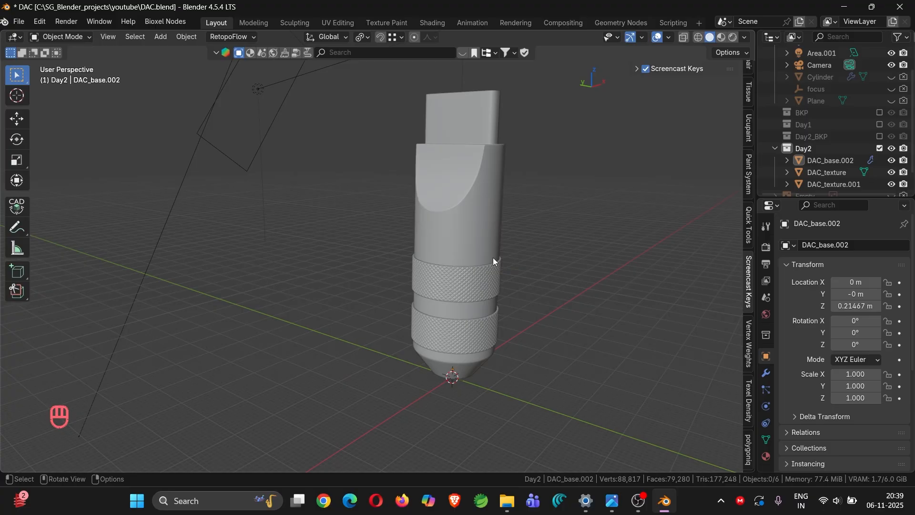
{"action": "middle_click_drag", "start_coordinate": [462, 236], "coordinate": [419, 134]}
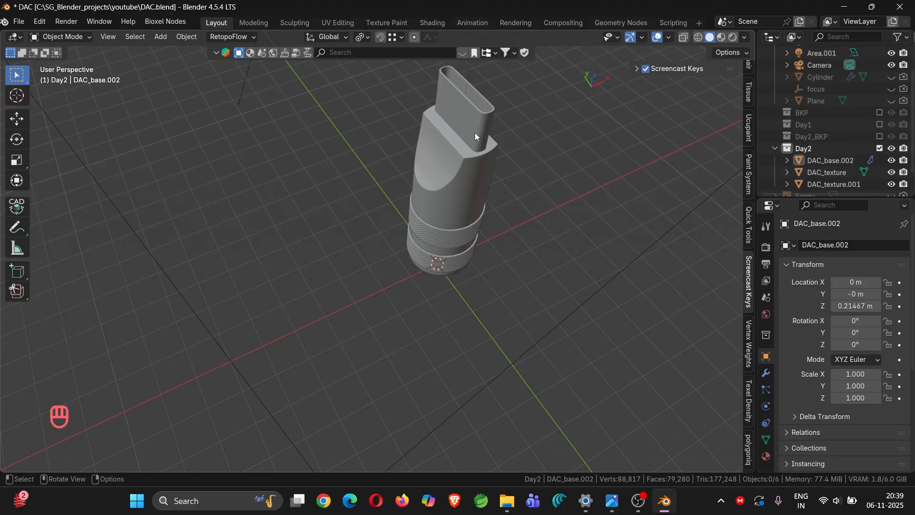
{"action": "middle_click_drag", "start_coordinate": [475, 136], "coordinate": [502, 133]}
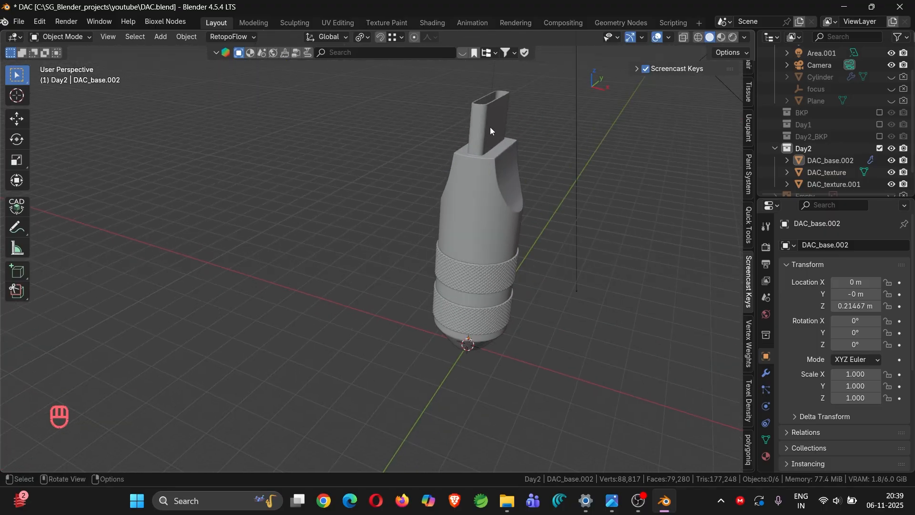
{"action": "middle_click_drag", "start_coordinate": [554, 276], "coordinate": [528, 269]}
{"action": "middle_click_drag", "start_coordinate": [462, 281], "coordinate": [420, 263], "text": "shift"}
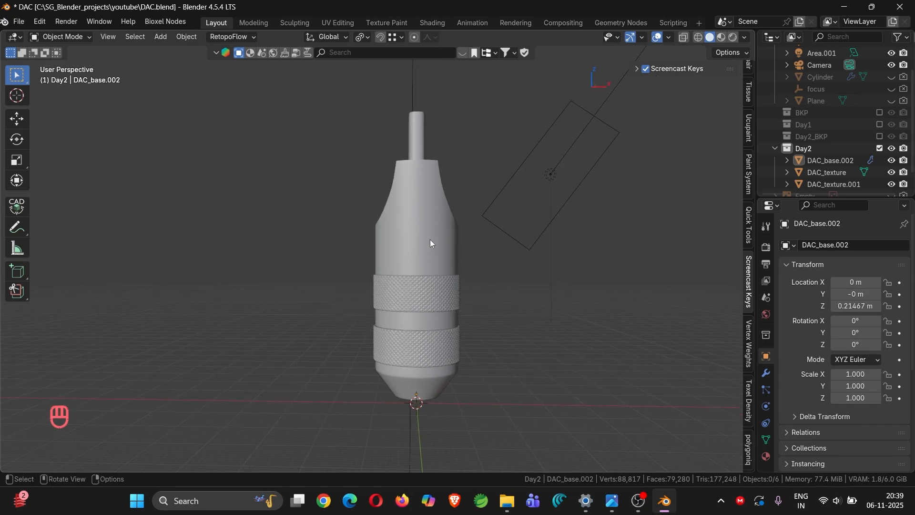
{"action": "key", "text": "KP_0"}
{"action": "key", "text": "KP_0"}
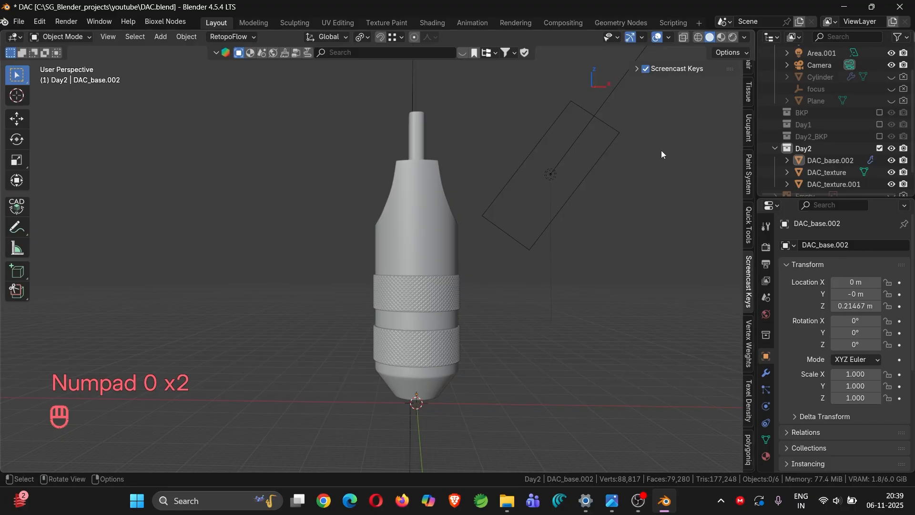
{"action": "left_click", "coordinate": [637, 68]}
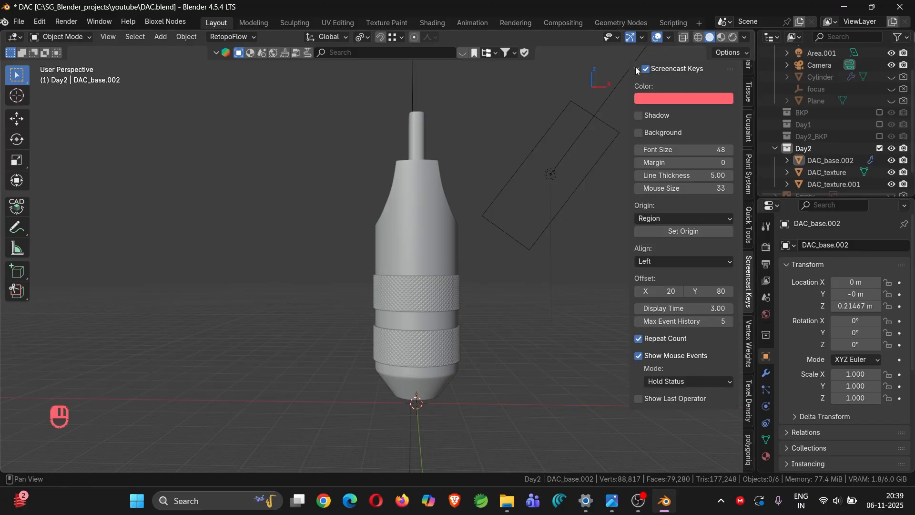
{"action": "left_click", "coordinate": [637, 69]}
{"action": "left_click", "coordinate": [579, 255]}
Step: Inspect the connector's body and two knurled bands up close, selecting each part individually and finishing on the body
{"action": "middle_click_drag", "start_coordinate": [447, 276], "coordinate": [403, 235]}
{"action": "scroll", "coordinate": [428, 253], "scroll_direction": "up", "scroll_amount": 3}
{"action": "scroll", "coordinate": [481, 228], "scroll_direction": "down", "scroll_amount": 2}
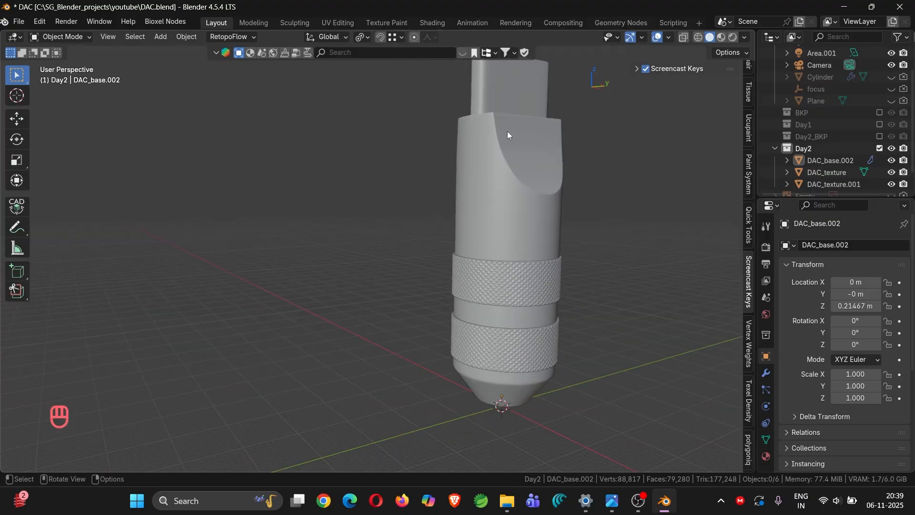
{"action": "middle_click_drag", "start_coordinate": [523, 196], "coordinate": [441, 278], "text": "shift"}
{"action": "scroll", "coordinate": [439, 279], "scroll_direction": "up", "scroll_amount": 2}
{"action": "left_click", "coordinate": [456, 261]}
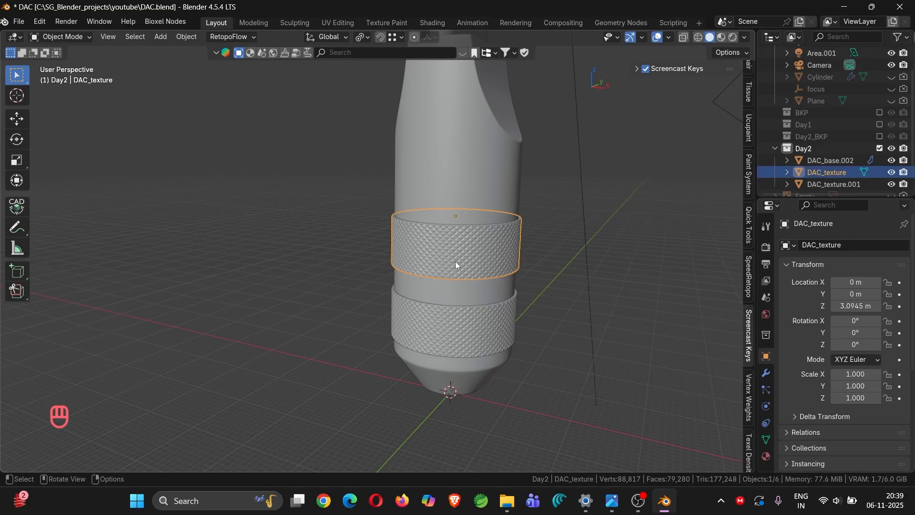
{"action": "left_click", "coordinate": [493, 323]}
{"action": "left_click", "coordinate": [482, 250]}
{"action": "left_click", "coordinate": [474, 333]}
{"action": "scroll", "coordinate": [473, 333], "scroll_direction": "down", "scroll_amount": 2}
{"action": "left_click", "coordinate": [471, 338]}
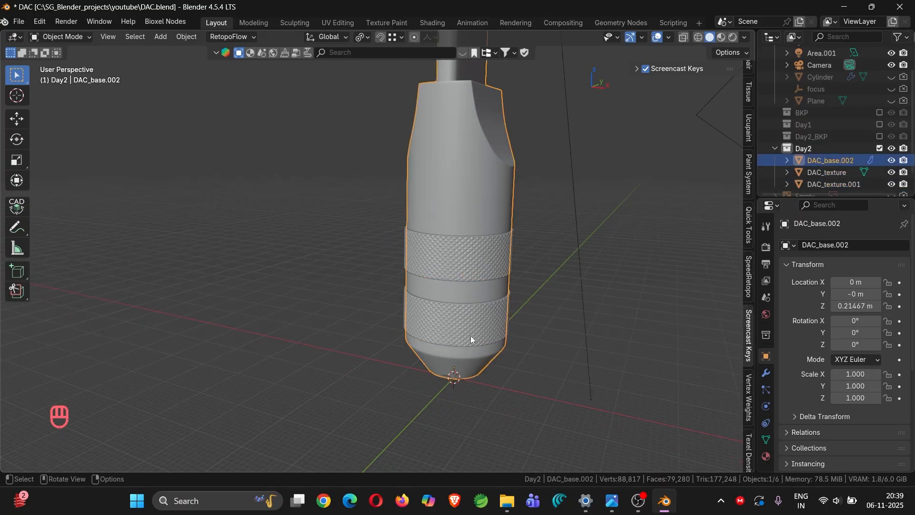
Step: Switch to the photo viewer to study the dac_cables.jpg reference image, and return to Blender
{"action": "middle_click_drag", "start_coordinate": [455, 190], "coordinate": [432, 241], "text": "shift"}
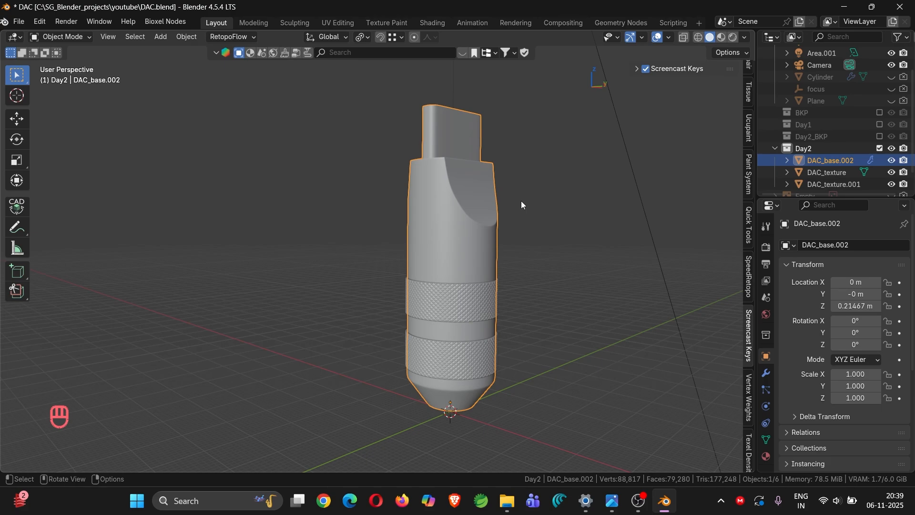
{"action": "left_click", "coordinate": [613, 500]}
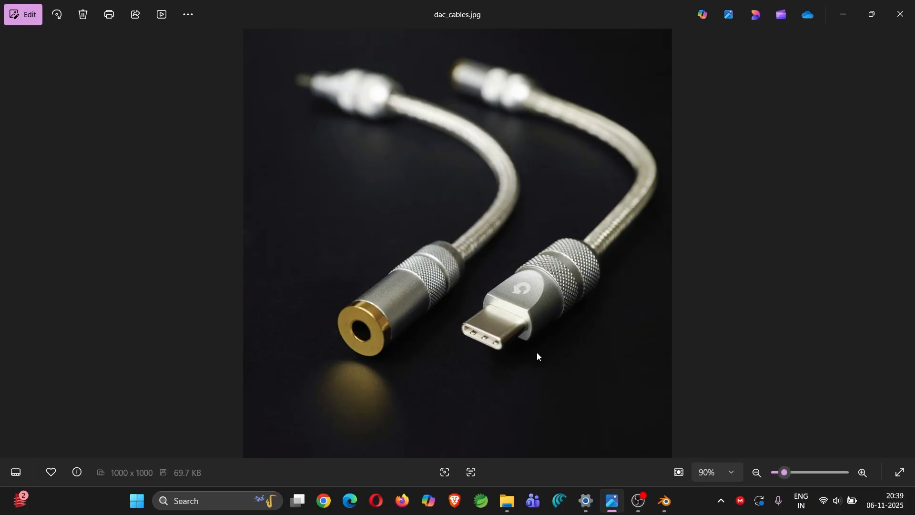
{"action": "left_click", "coordinate": [613, 506]}
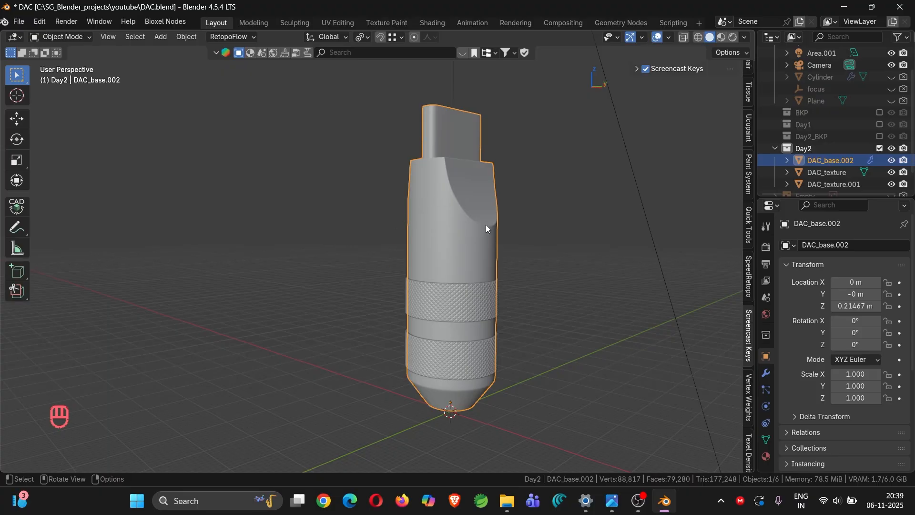
Step: Check the upper and lower knurled bands as separate objects with cancelled trial moves, and select the main body for inspection
{"action": "left_click", "coordinate": [453, 311]}
{"action": "key", "text": "g"}
{"action": "right_click", "coordinate": [524, 294]}
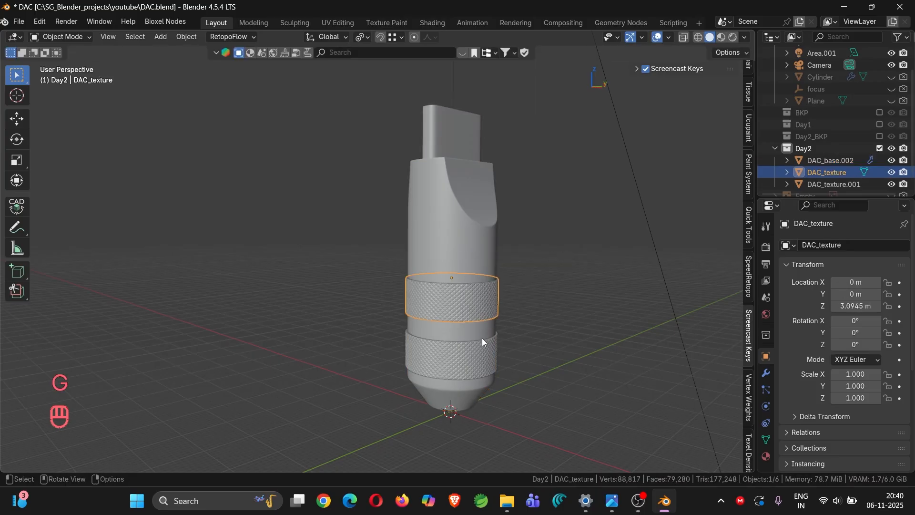
{"action": "left_click", "coordinate": [482, 344]}
{"action": "key", "text": "g"}
{"action": "right_click", "coordinate": [521, 328]}
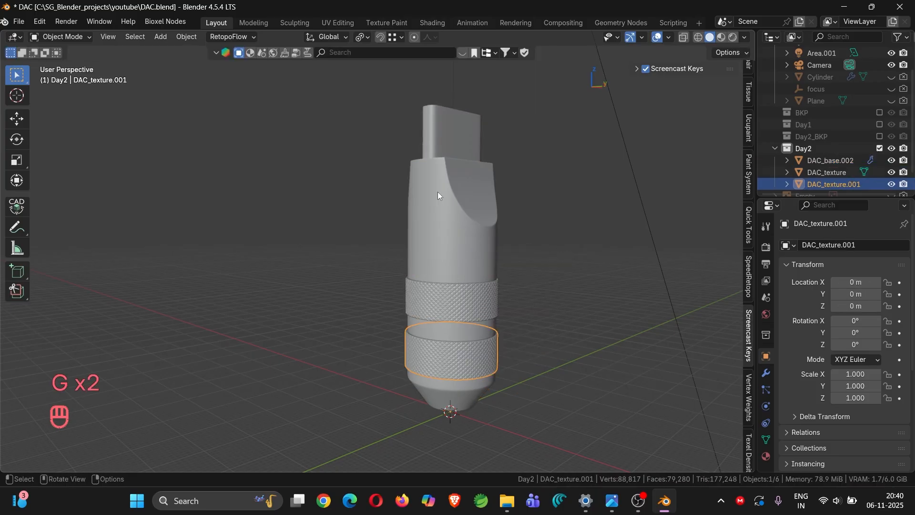
{"action": "middle_click_drag", "start_coordinate": [425, 168], "coordinate": [449, 193]}
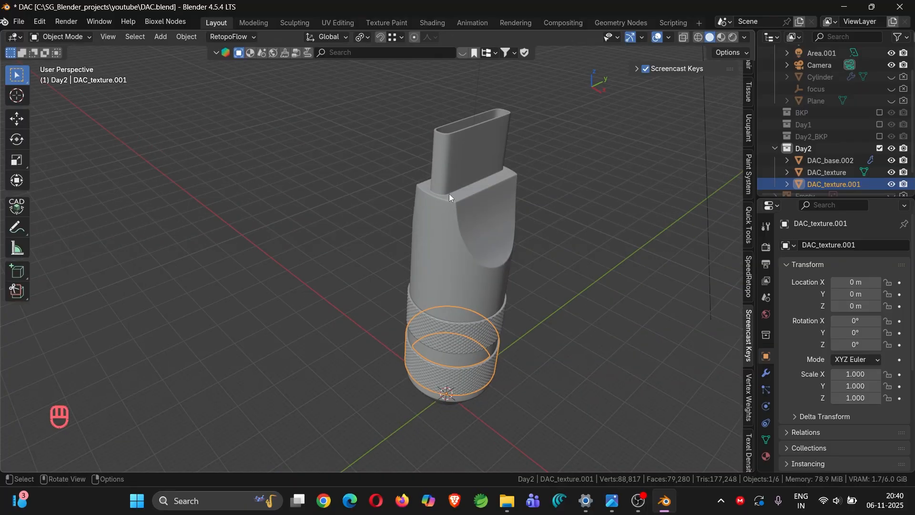
{"action": "left_click", "coordinate": [455, 163]}
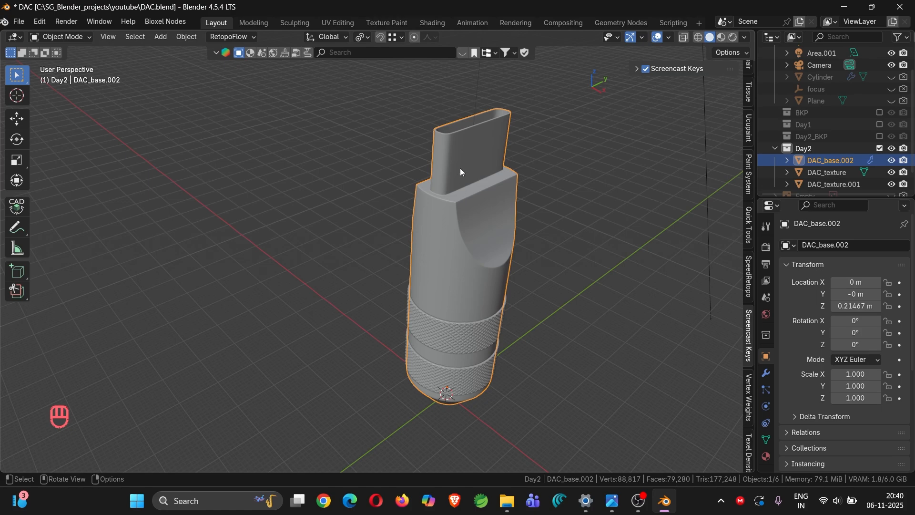
{"action": "middle_click_drag", "start_coordinate": [461, 172], "coordinate": [497, 266]}
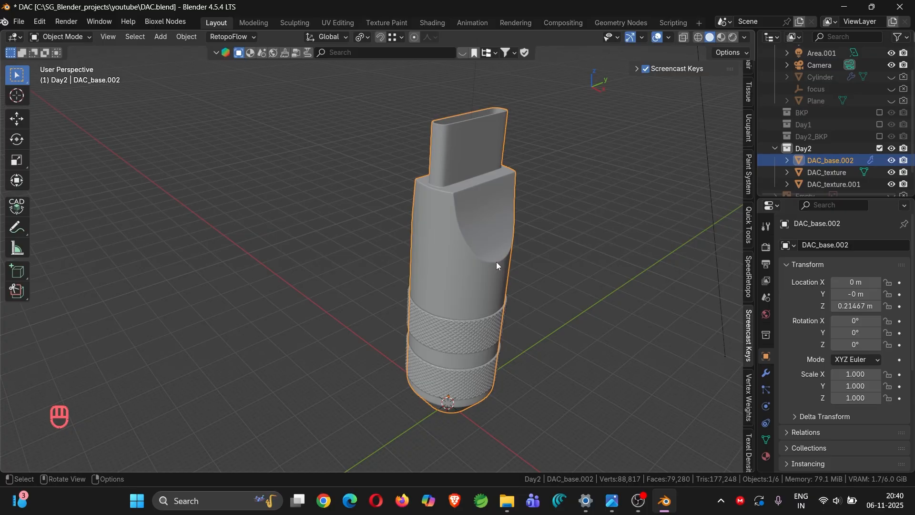
Step: Show the connector in front view with Material Preview shading
{"action": "key", "text": "KP_1"}
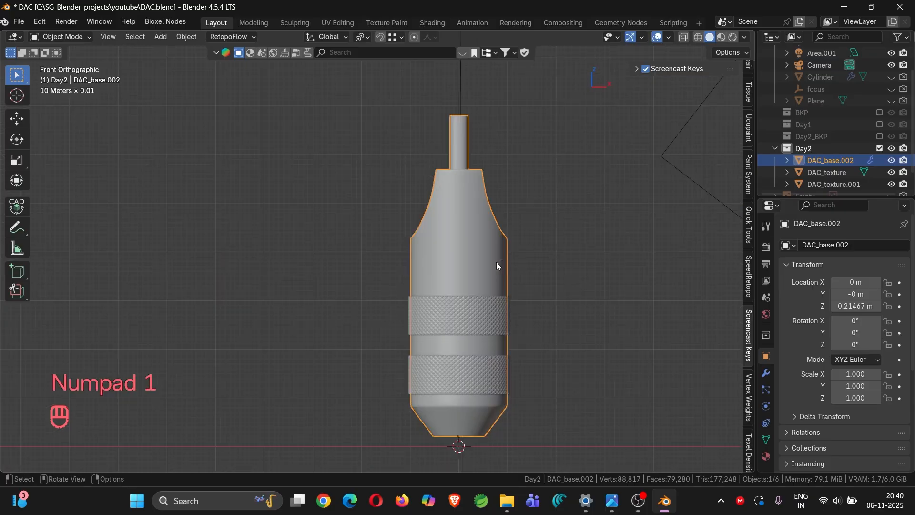
{"action": "scroll", "coordinate": [496, 262], "scroll_direction": "down", "scroll_amount": 2}
{"action": "middle_click_drag", "start_coordinate": [484, 259], "coordinate": [470, 255], "text": "shift"}
{"action": "key", "text": "z"}
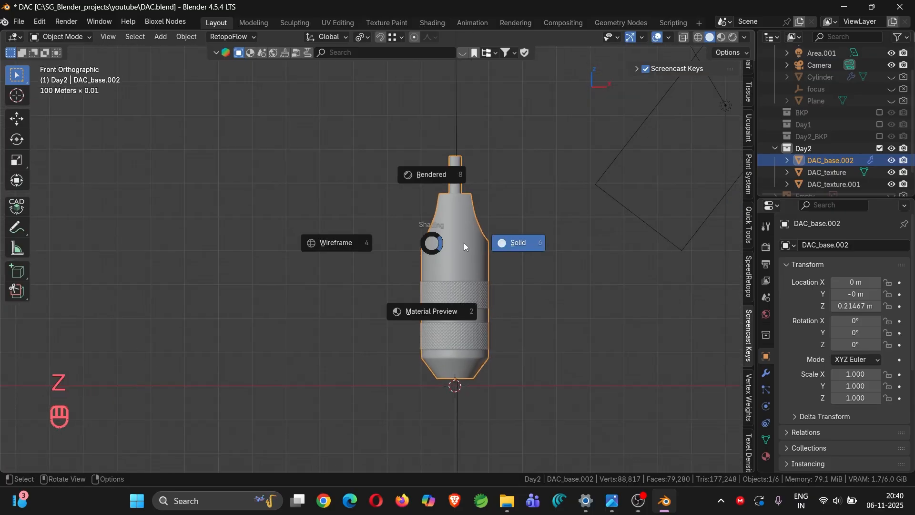
{"action": "left_click", "coordinate": [442, 305]}
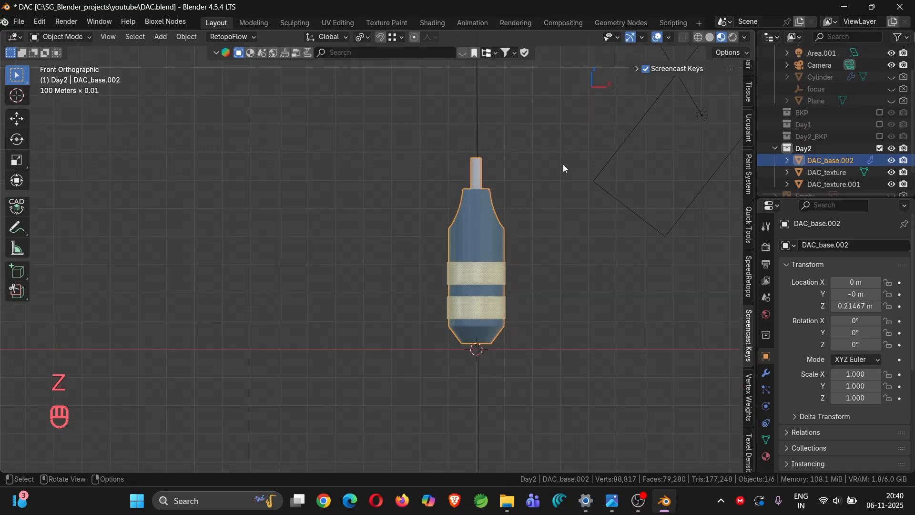
Step: Examine the materials on the plug, body and knurled bands from several angles, ending in front view
{"action": "middle_click_drag", "start_coordinate": [562, 164], "coordinate": [426, 164]}
{"action": "scroll", "coordinate": [425, 275], "scroll_direction": "up", "scroll_amount": 5}
{"action": "middle_click_drag", "start_coordinate": [548, 274], "coordinate": [420, 265], "text": "shift"}
{"action": "scroll", "coordinate": [356, 210], "scroll_direction": "down", "scroll_amount": 3}
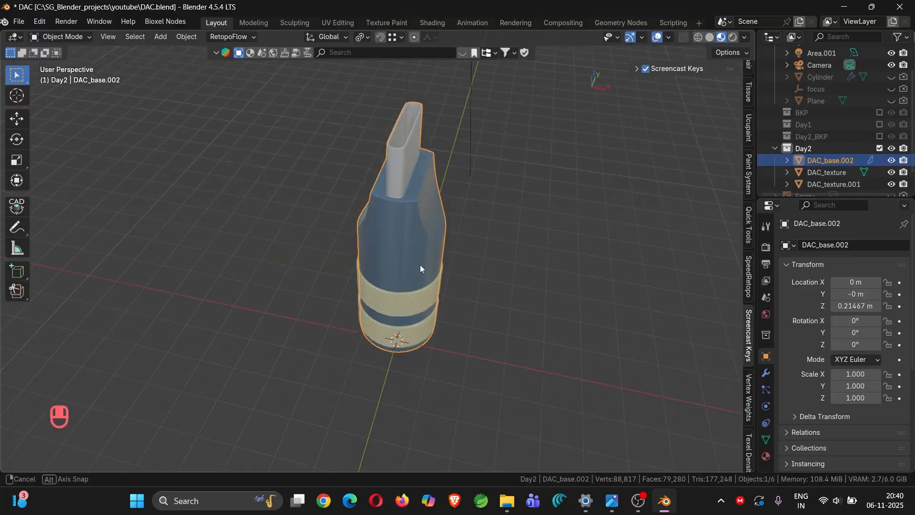
{"action": "scroll", "coordinate": [408, 227], "scroll_direction": "up", "scroll_amount": 5}
{"action": "middle_click_drag", "start_coordinate": [408, 227], "coordinate": [288, 245], "text": "shift"}
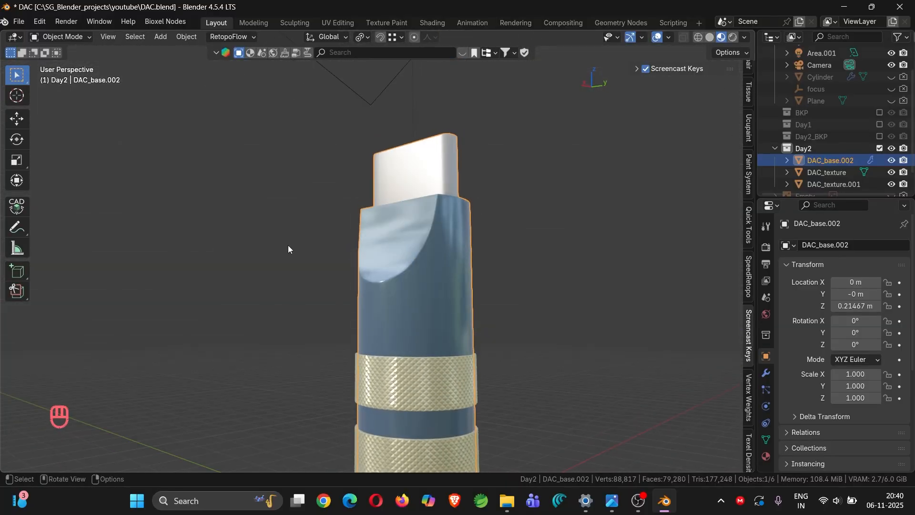
{"action": "scroll", "coordinate": [288, 245], "scroll_direction": "down", "scroll_amount": 3}
{"action": "middle_click_drag", "start_coordinate": [345, 265], "coordinate": [392, 240]}
{"action": "scroll", "coordinate": [471, 241], "scroll_direction": "down", "scroll_amount": 4}
{"action": "key", "text": "KP_1"}
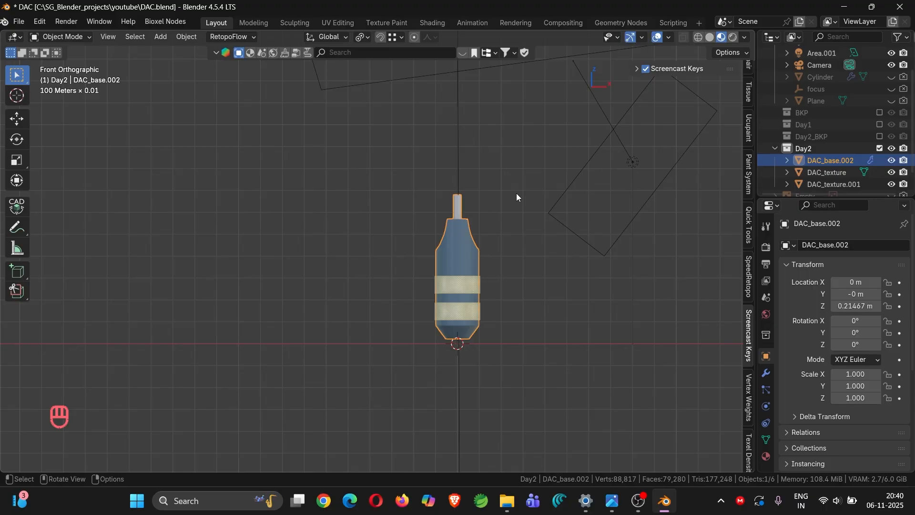
{"action": "middle_click_drag", "start_coordinate": [517, 196], "coordinate": [454, 240]}
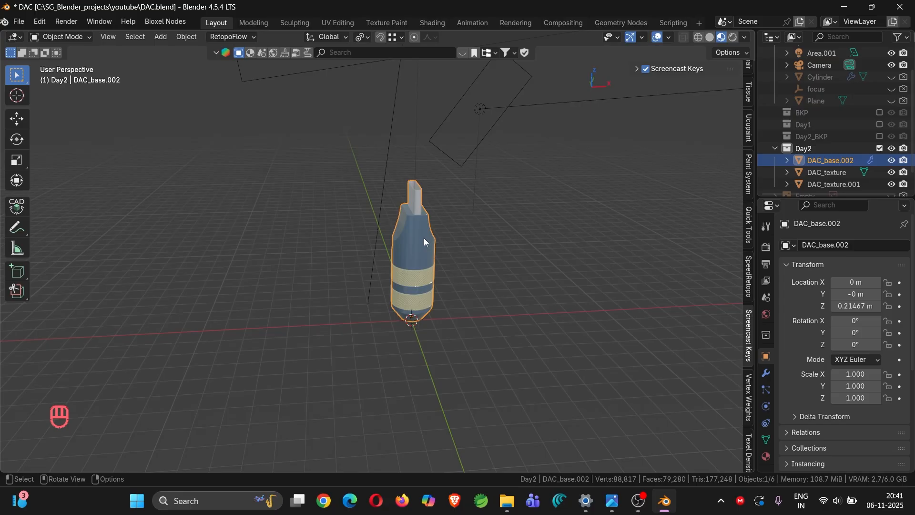
{"action": "key", "text": "g"}
{"action": "right_click", "coordinate": [462, 263]}
Step: Parent both knurled bands, DAC_texture and DAC_texture.001, to the DAC_base.002 body using the Object option
{"action": "middle_click_drag", "start_coordinate": [403, 201], "coordinate": [341, 170]}
{"action": "scroll", "coordinate": [384, 198], "scroll_direction": "up", "scroll_amount": 4}
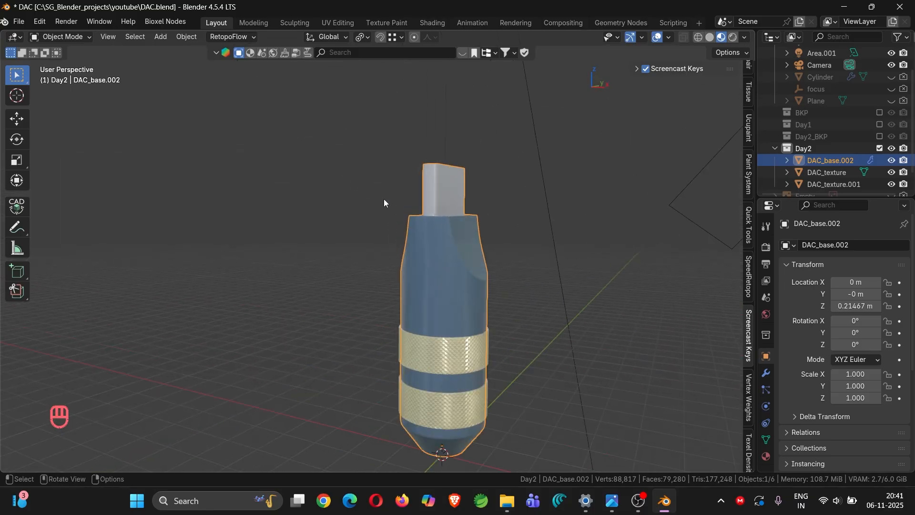
{"action": "left_click", "coordinate": [435, 366]}
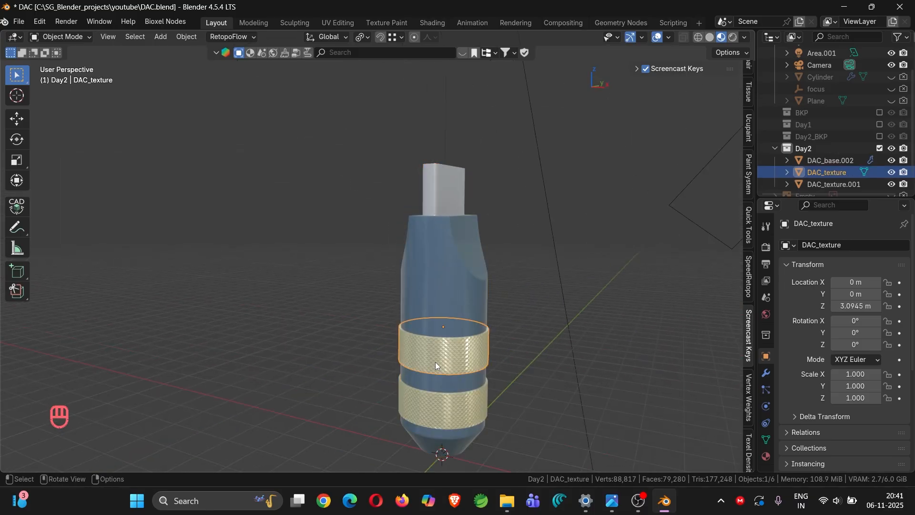
{"action": "left_click", "coordinate": [450, 421], "text": "shift"}
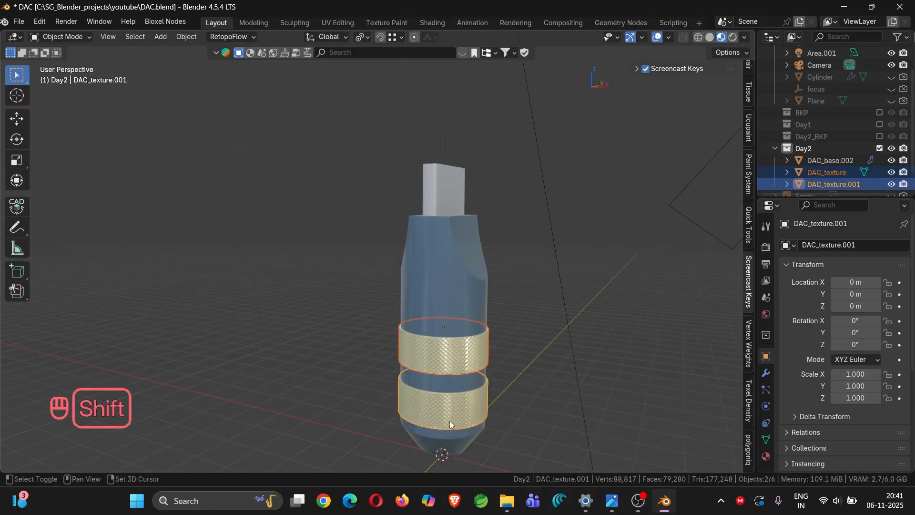
{"action": "left_click", "coordinate": [448, 253], "text": "shift"}
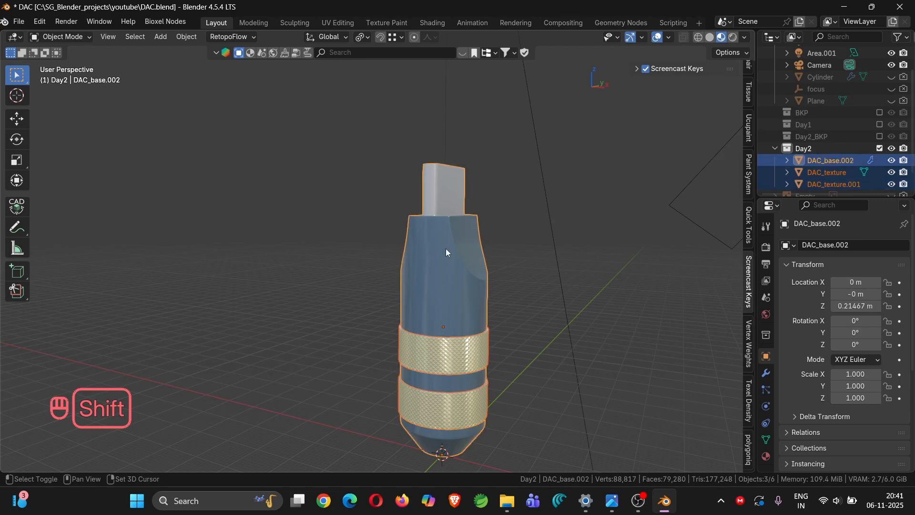
{"action": "key", "text": "ctrl+p"}
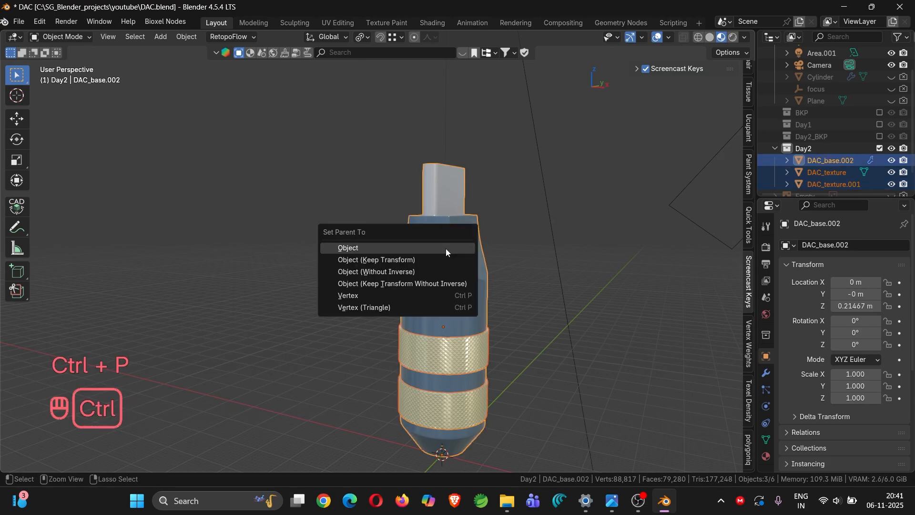
{"action": "left_click", "coordinate": [448, 249]}
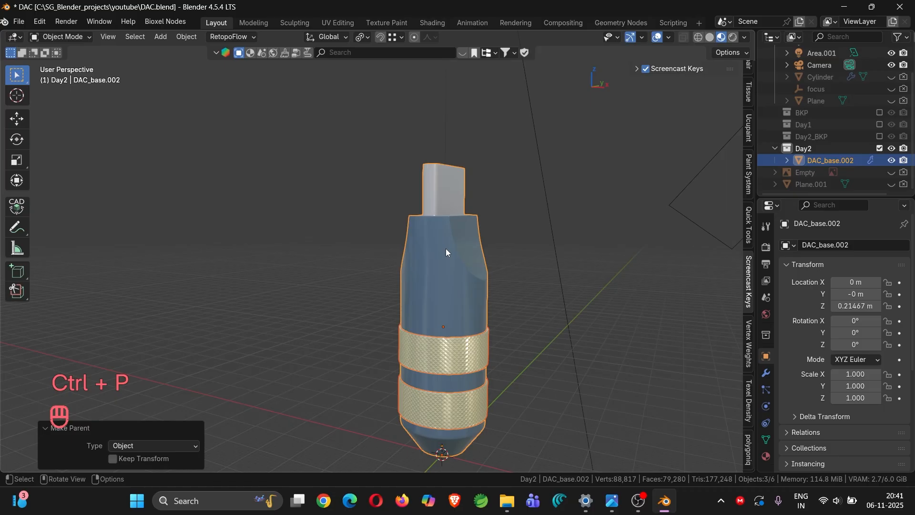
Step: Expand the hierarchy of DAC_base.002 to check its child objects DAC_texture and DAC_texture.001, and reselect DAC_base.002
{"action": "middle_click_drag", "start_coordinate": [439, 247], "coordinate": [399, 253], "text": "shift"}
{"action": "left_click", "coordinate": [402, 257]}
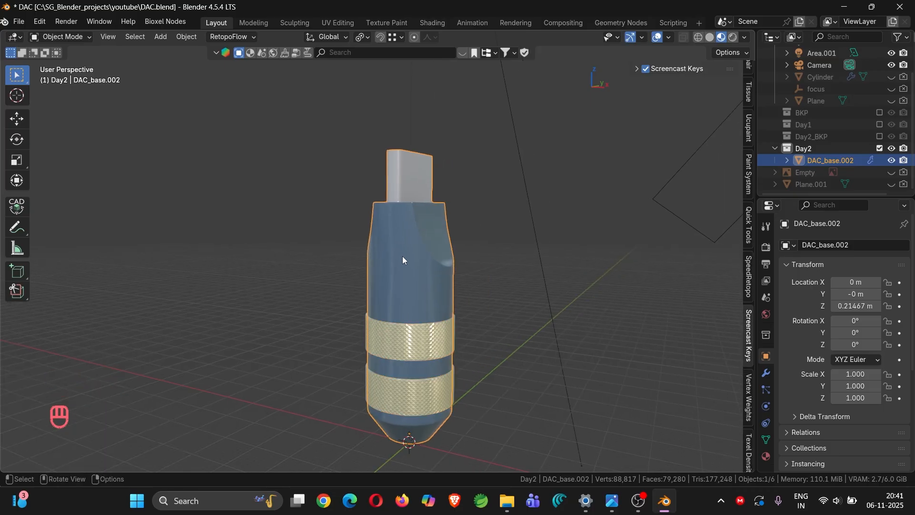
{"action": "left_click", "coordinate": [788, 161]}
{"action": "scroll", "coordinate": [787, 158], "scroll_direction": "down", "scroll_amount": 3}
{"action": "left_click", "coordinate": [830, 150]}
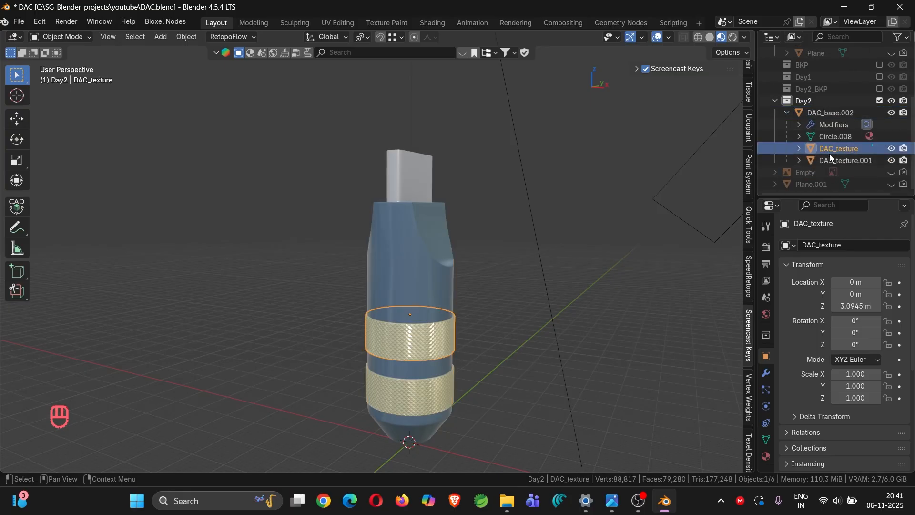
{"action": "left_click", "coordinate": [830, 155]}
{"action": "left_click", "coordinate": [830, 147]}
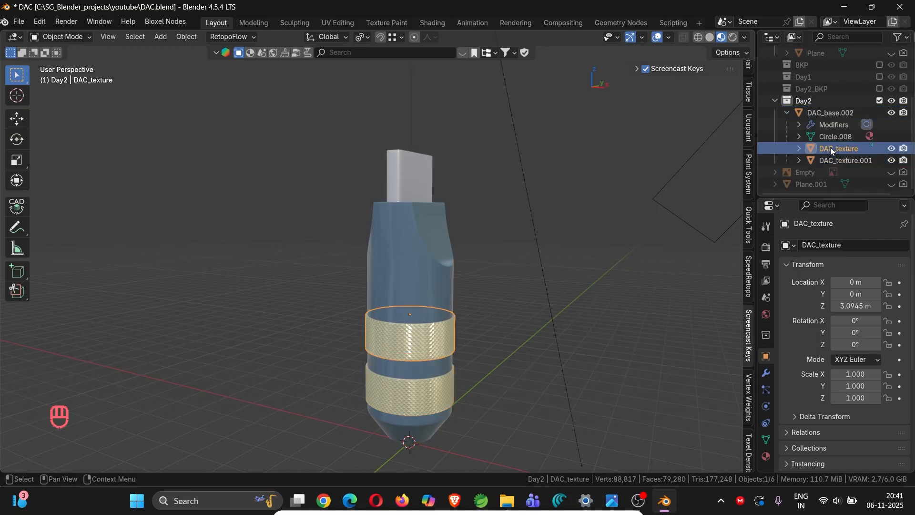
{"action": "left_click", "coordinate": [831, 113]}
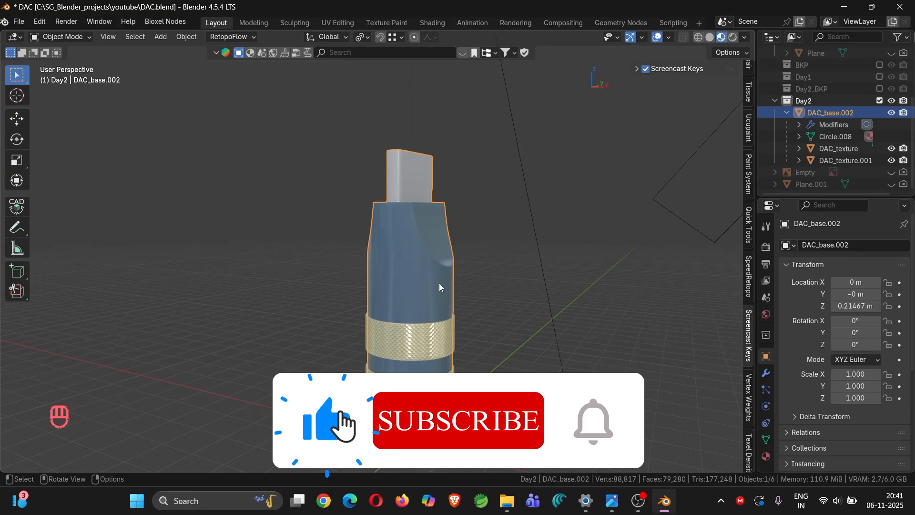
Step: Test moving DAC_base.002 together with its parented knurled bands, cancel the move, and show the connector in front view
{"action": "key", "text": "g"}
{"action": "right_click", "coordinate": [434, 270]}
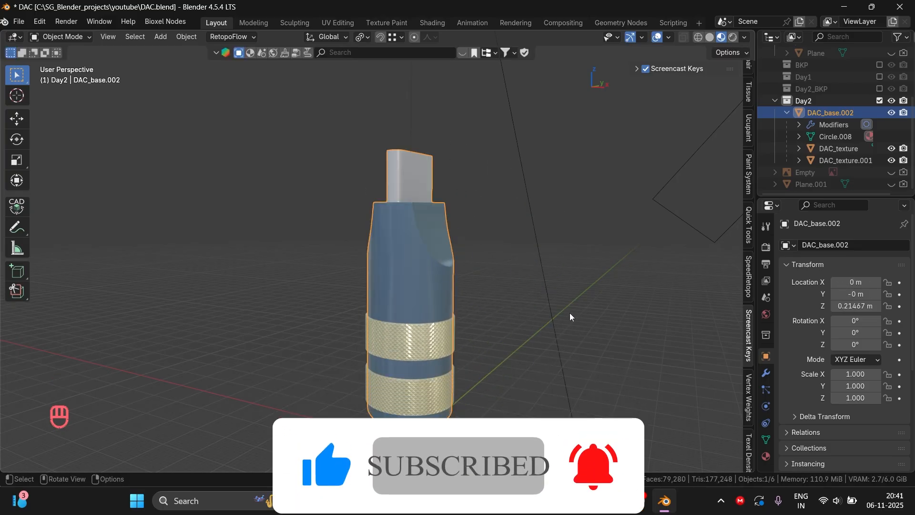
{"action": "middle_click_drag", "start_coordinate": [571, 313], "coordinate": [594, 339]}
{"action": "key", "text": "KP_1"}
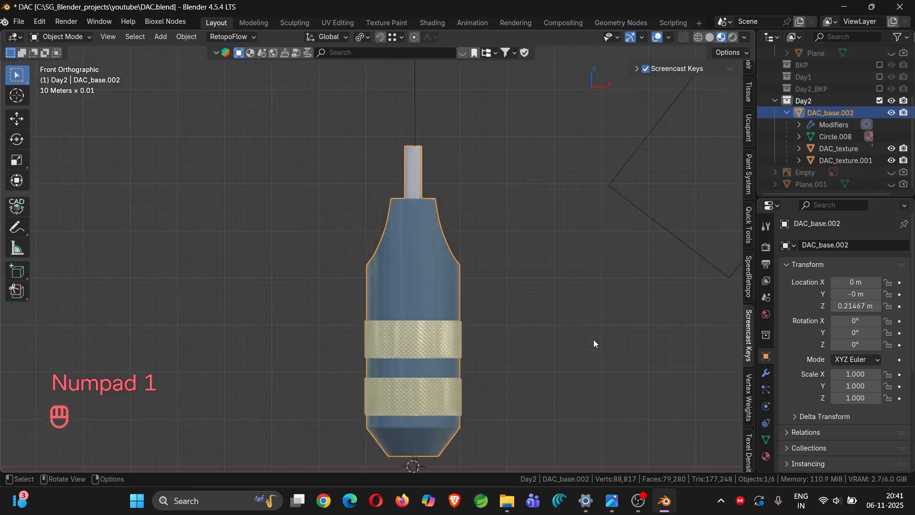
{"action": "scroll", "coordinate": [566, 331], "scroll_direction": "down", "scroll_amount": 3}
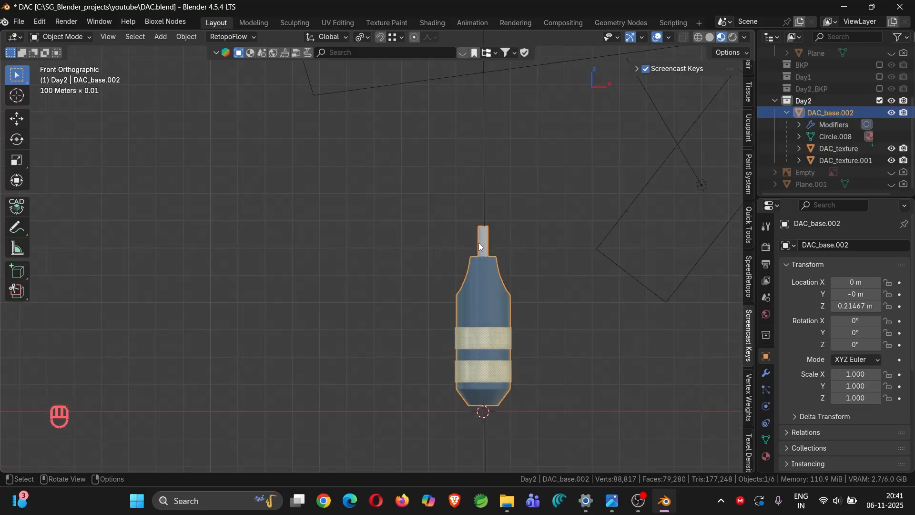
{"action": "key", "text": "Tab"}
{"action": "scroll", "coordinate": [505, 310], "scroll_direction": "up", "scroll_amount": 3}
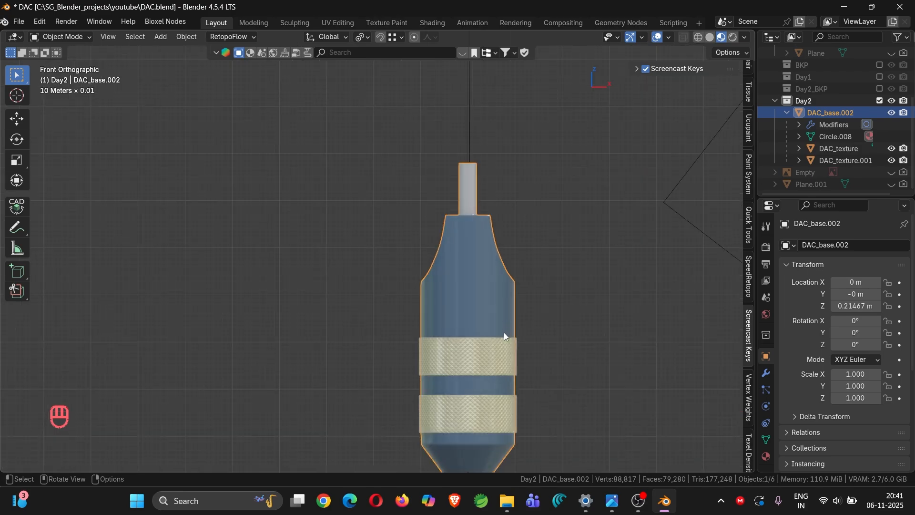
{"action": "middle_click_drag", "start_coordinate": [504, 335], "coordinate": [478, 210], "text": "shift"}
{"action": "scroll", "coordinate": [470, 312], "scroll_direction": "up", "scroll_amount": 2}
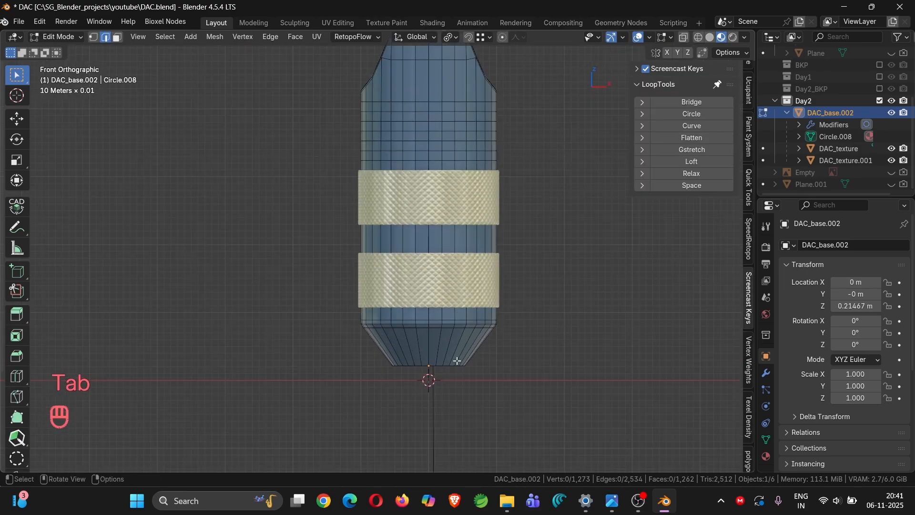
{"action": "key", "text": "Tab"}
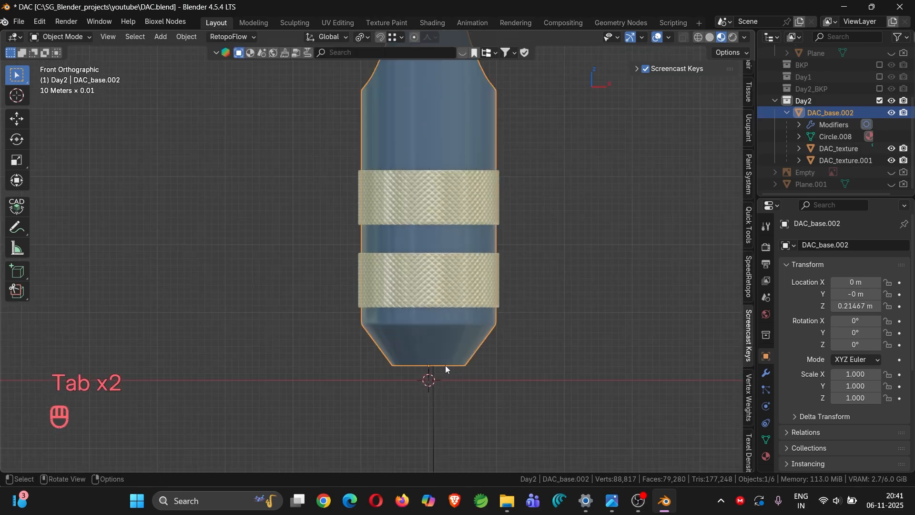
{"action": "key", "text": "shift"}
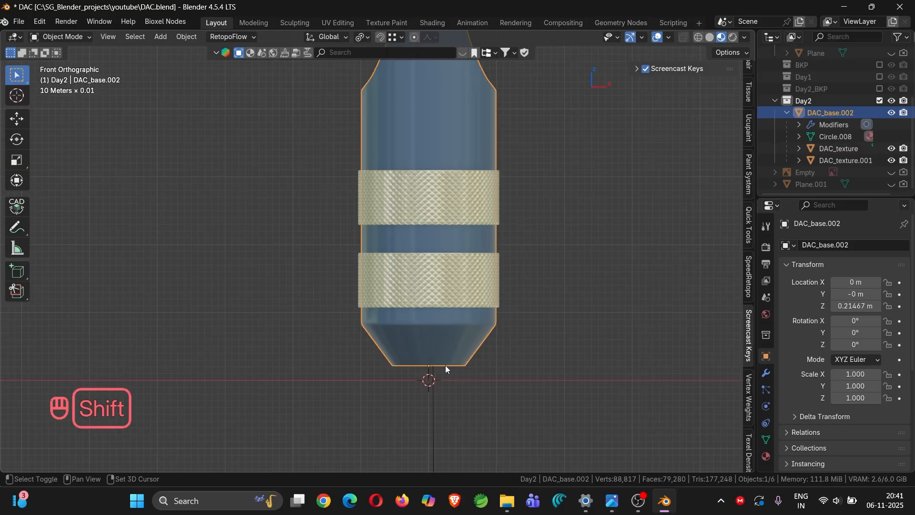
{"action": "key", "text": "shift+s"}
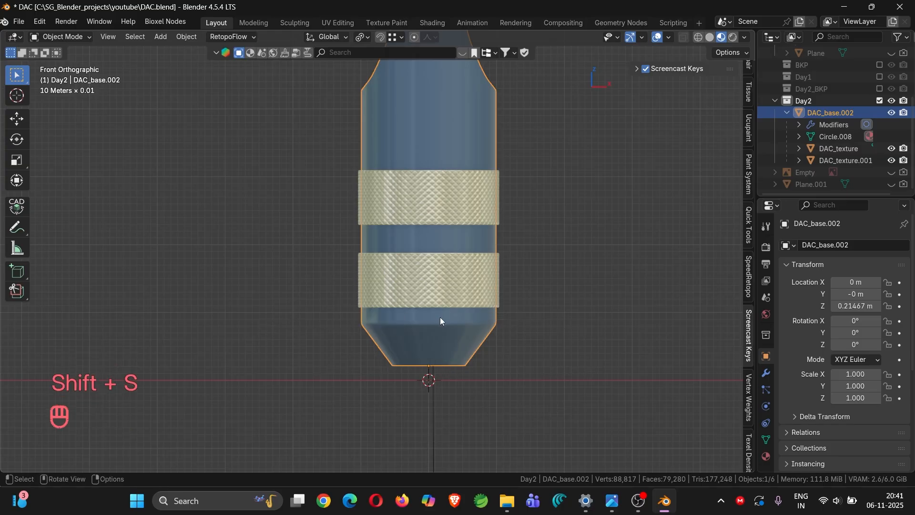
{"action": "scroll", "coordinate": [433, 265], "scroll_direction": "down", "scroll_amount": 3}
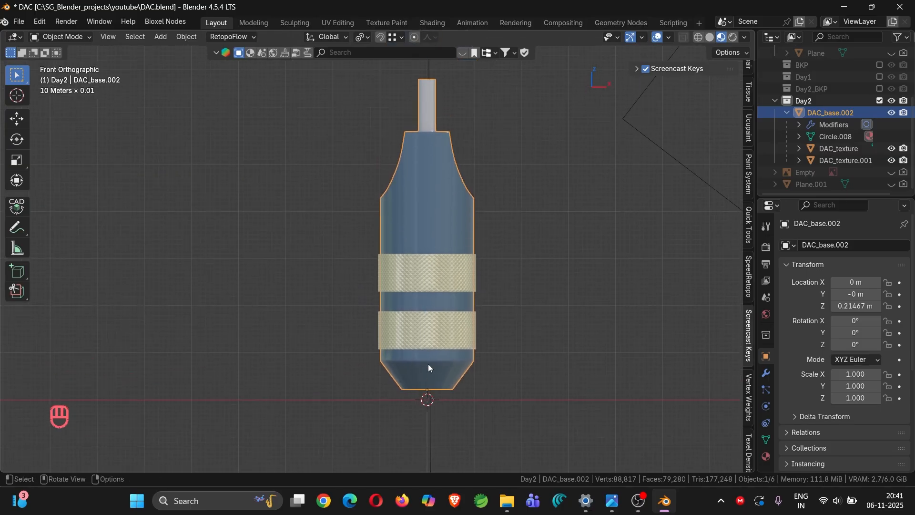
Step: Snap the 3D cursor to the origin of the selected DAC_base.002 body using Cursor to Selected
{"action": "key", "text": "shift+s"}
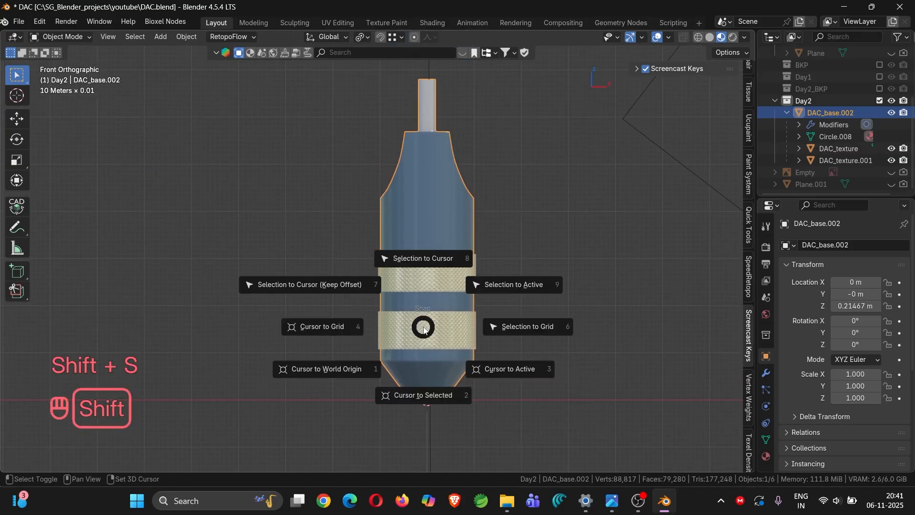
{"action": "left_click", "coordinate": [435, 400]}
{"action": "scroll", "coordinate": [434, 381], "scroll_direction": "up", "scroll_amount": 5}
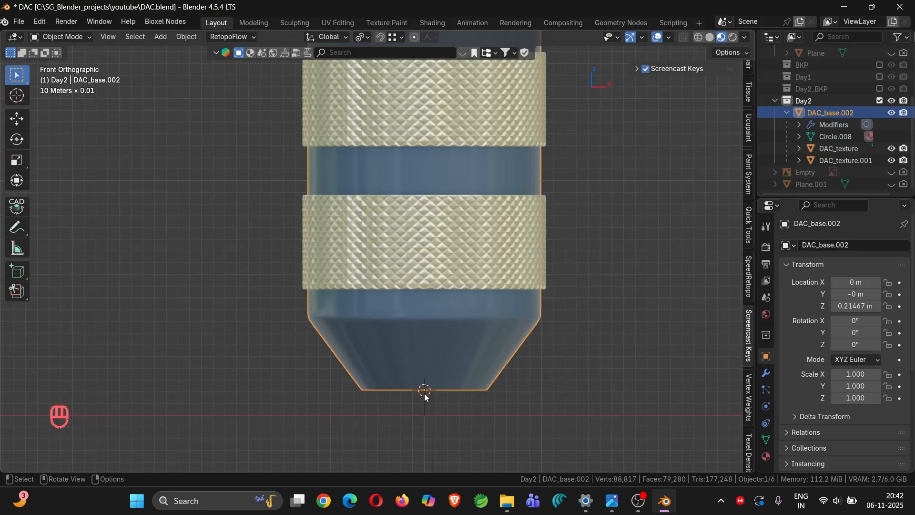
{"action": "scroll", "coordinate": [425, 362], "scroll_direction": "down", "scroll_amount": 5}
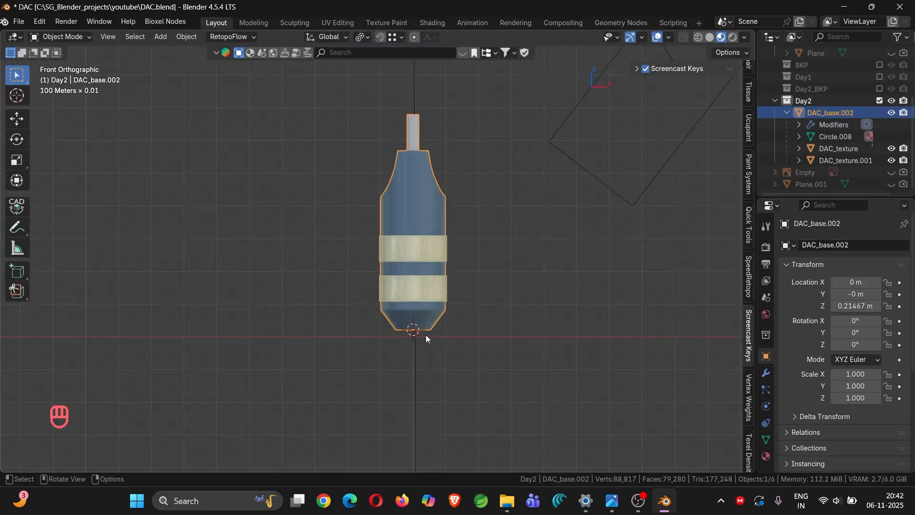
Step: Add a circle empty at the 3D cursor at the base of the connector
{"action": "middle_click_drag", "start_coordinate": [425, 335], "coordinate": [412, 330]}
{"action": "key", "text": "shift+a"}
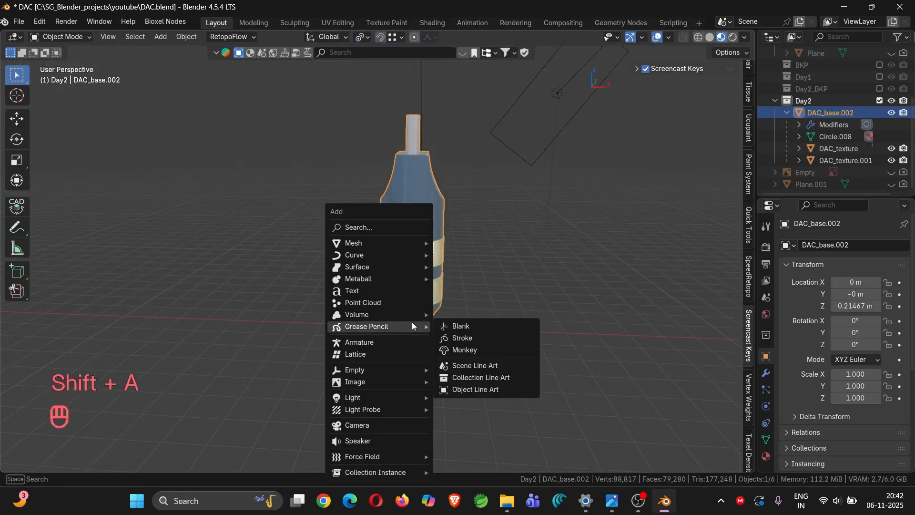
{"action": "mouse_move", "coordinate": [397, 368]}
{"action": "left_click", "coordinate": [476, 411]}
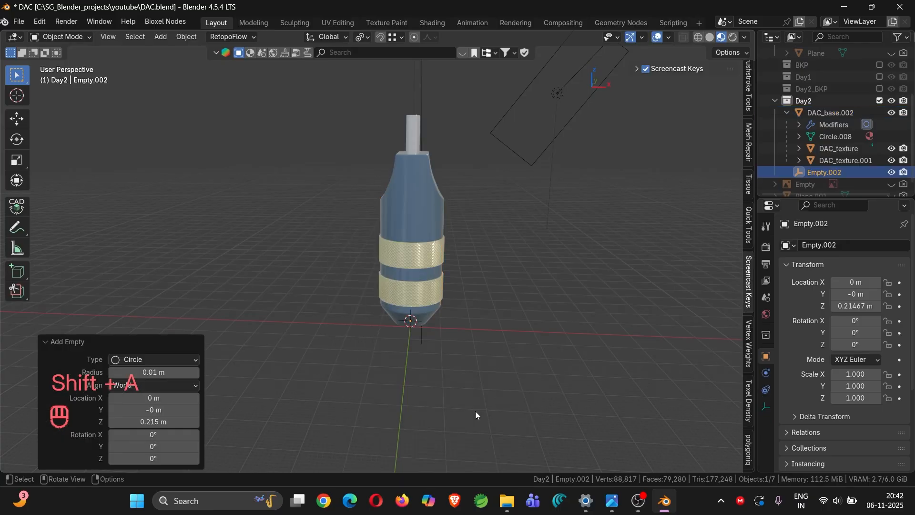
Step: Scale the circle empty up to about 209 so its ring is wider than the connector body
{"action": "key", "text": "s"}
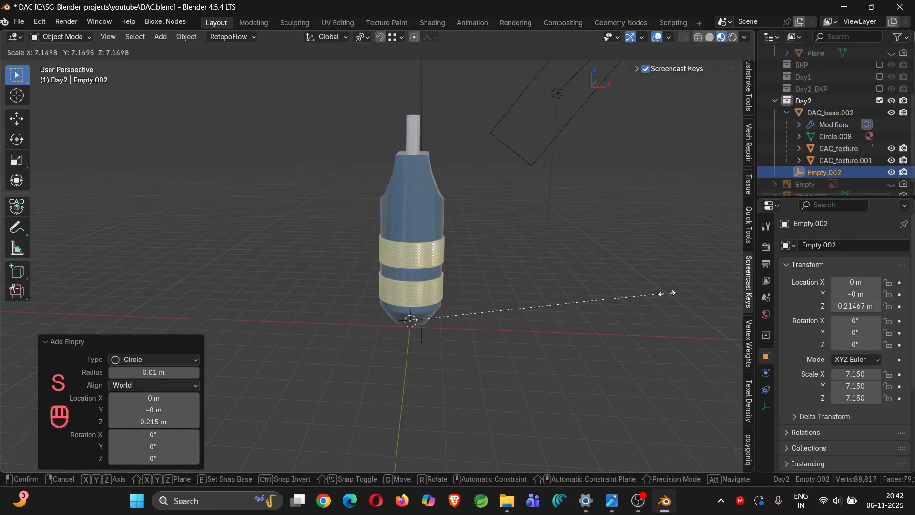
{"action": "left_click", "coordinate": [70, 263]}
{"action": "middle_click_drag", "start_coordinate": [427, 358], "coordinate": [368, 299]}
{"action": "scroll", "coordinate": [475, 350], "scroll_direction": "up", "scroll_amount": 5}
{"action": "key", "text": "s"}
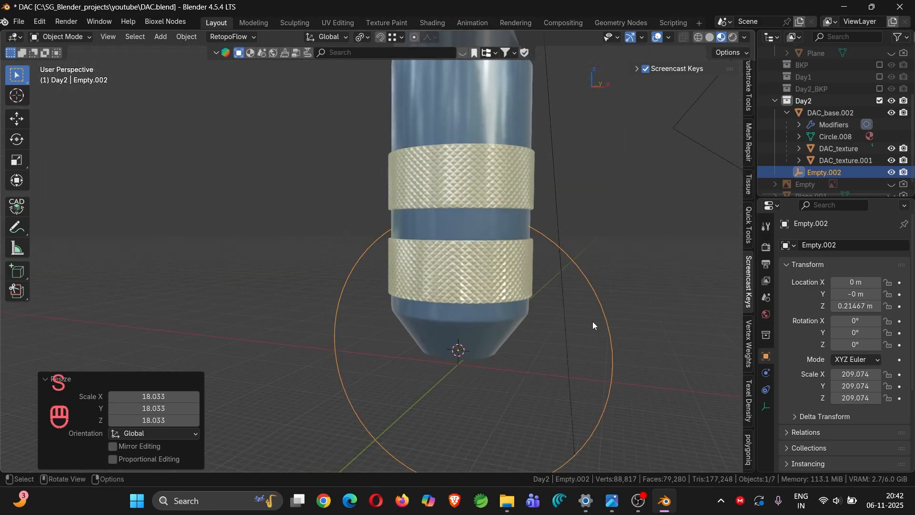
Step: Rotate the circle empty 90° about the X axis and scale it down by a factor of about 0.93
{"action": "key", "text": "r"}
{"action": "key", "text": "x"}
{"action": "key", "text": "KP_9"}
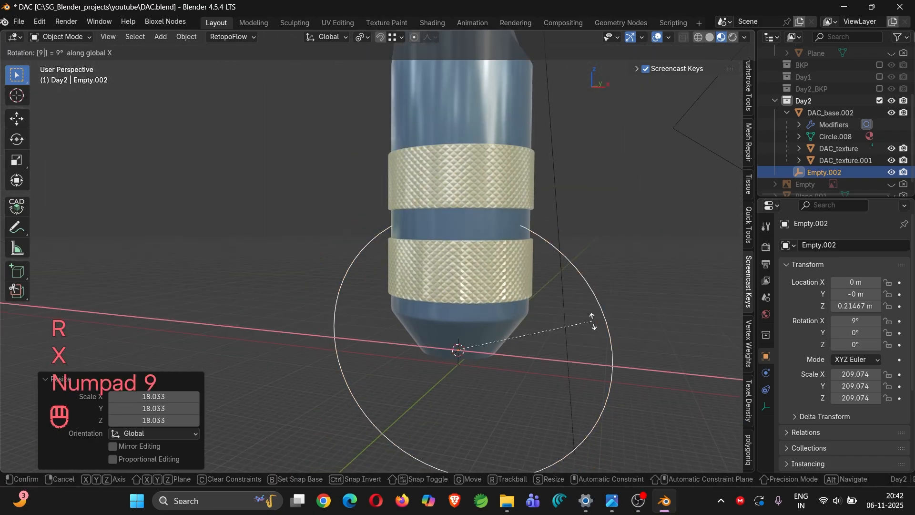
{"action": "key", "text": "KP_0"}
{"action": "key", "text": "KP_Enter"}
{"action": "middle_click_drag", "start_coordinate": [602, 322], "coordinate": [559, 325]}
{"action": "key", "text": "s"}
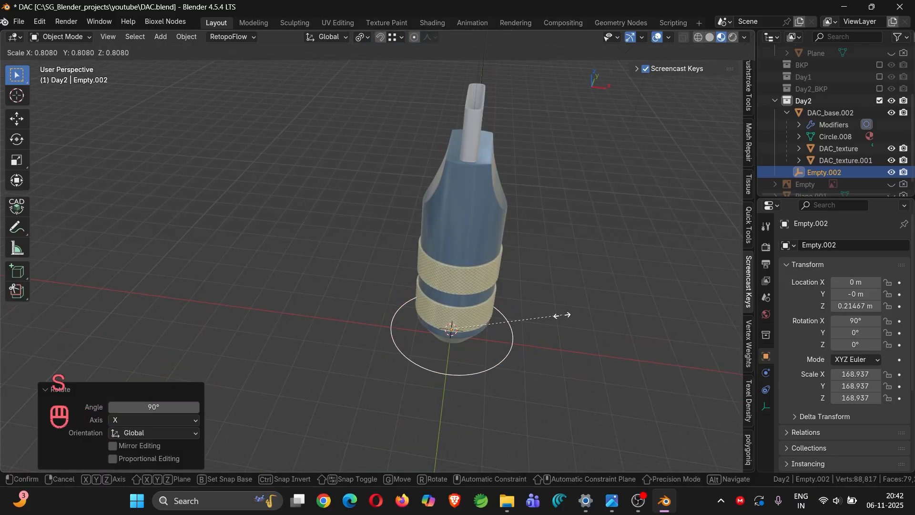
{"action": "left_click", "coordinate": [566, 314]}
Step: Parent the DAC_base.002 body to the circle empty Empty.002 using the Object option
{"action": "middle_click_drag", "start_coordinate": [565, 311], "coordinate": [496, 312]}
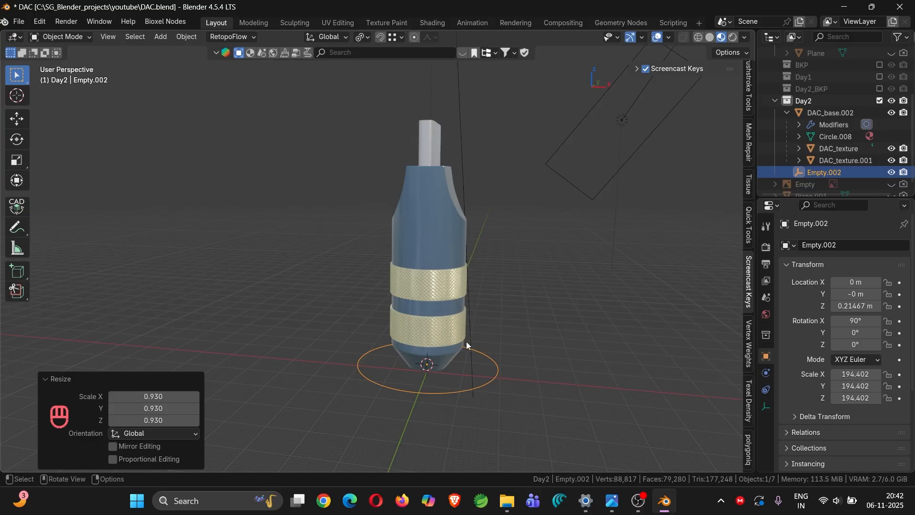
{"action": "left_click", "coordinate": [444, 358]}
{"action": "key", "text": "shift"}
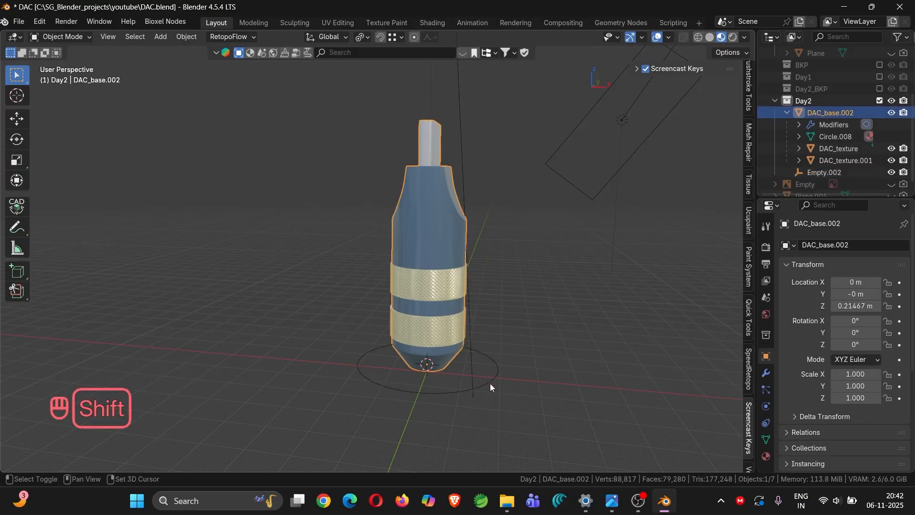
{"action": "left_click", "coordinate": [490, 384], "text": "shift"}
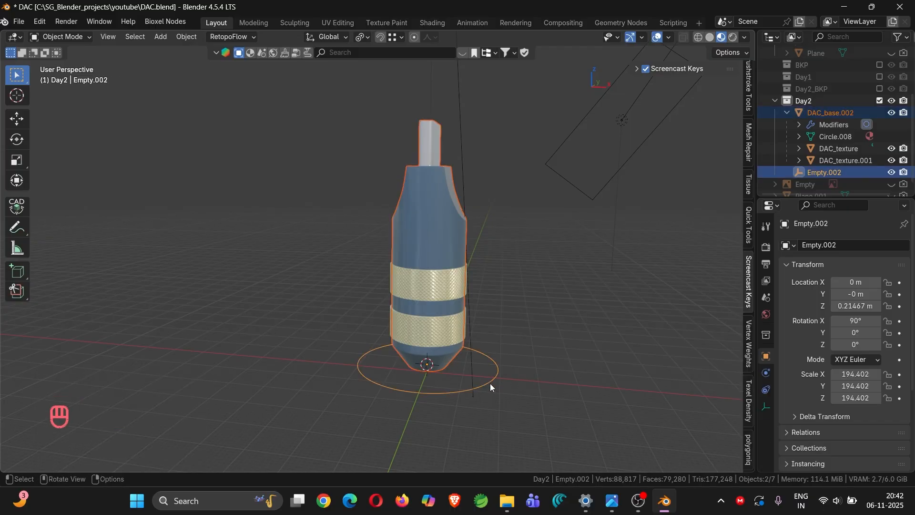
{"action": "key", "text": "ctrl+p"}
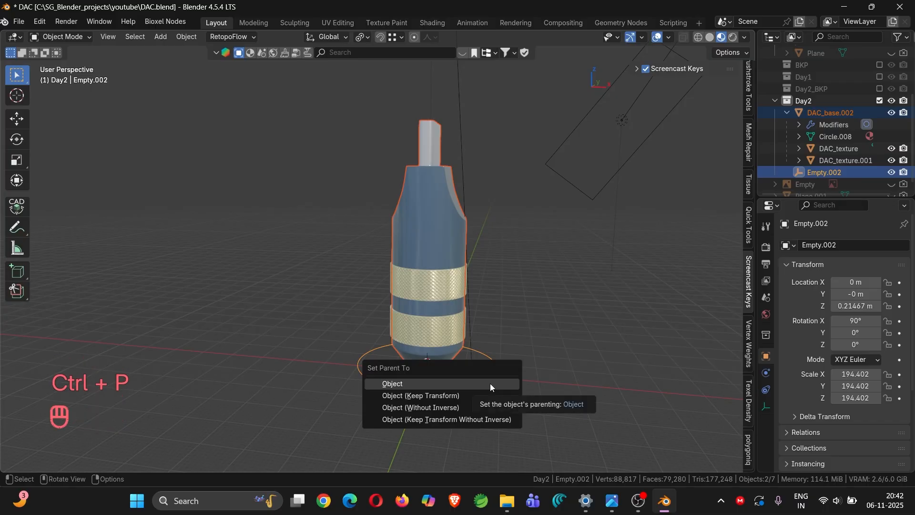
{"action": "left_click", "coordinate": [490, 384]}
Step: Rename the circle empty as DAC_1_parent
{"action": "double_click", "coordinate": [829, 160]}
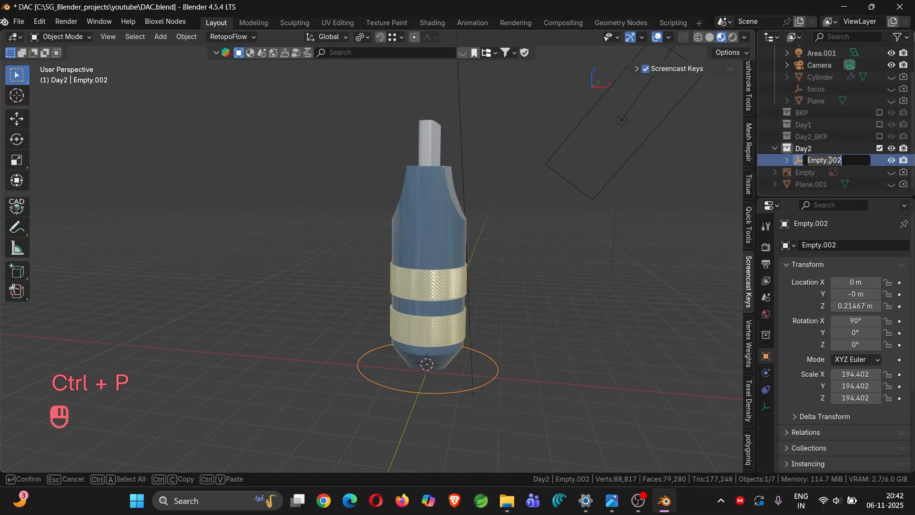
{"action": "type", "text": "DAC_1"}
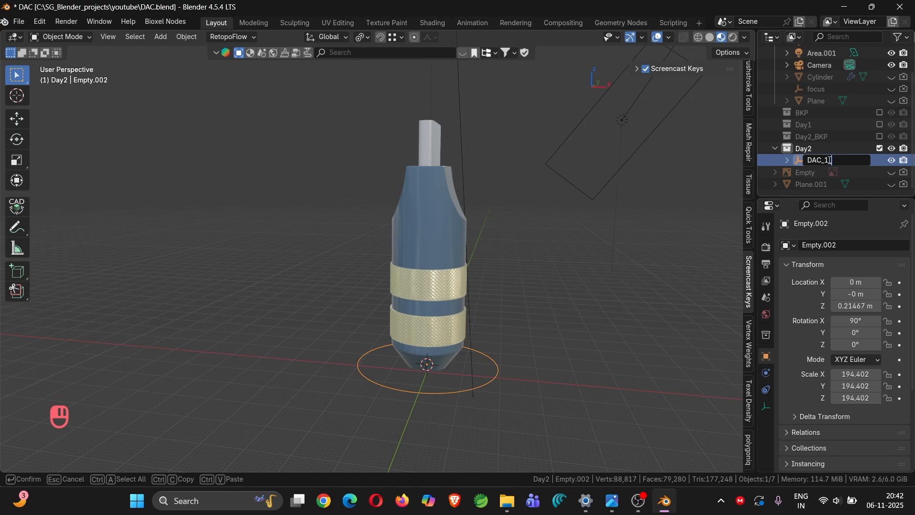
{"action": "type", "text": "_parent"}
{"action": "key", "text": "Return"}
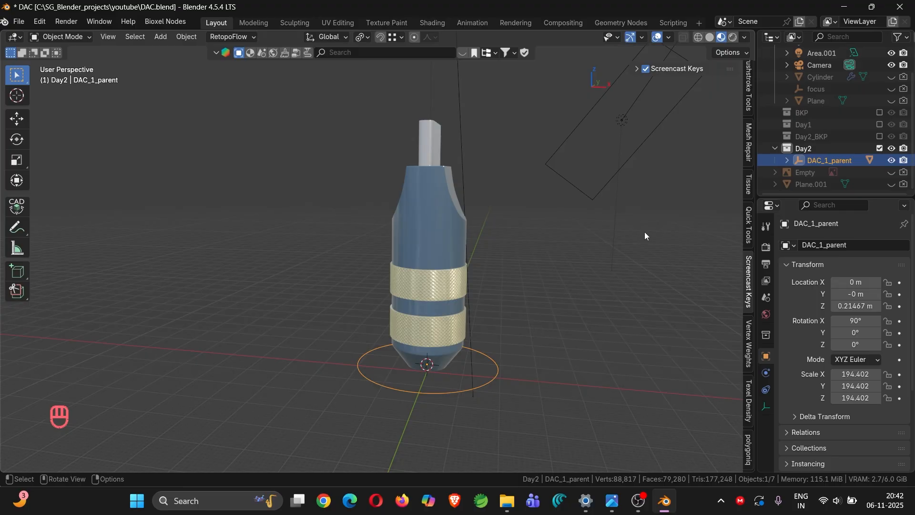
Step: Select DAC_1_parent with its whole child hierarchy and duplicate it in place
{"action": "left_click", "coordinate": [788, 159]}
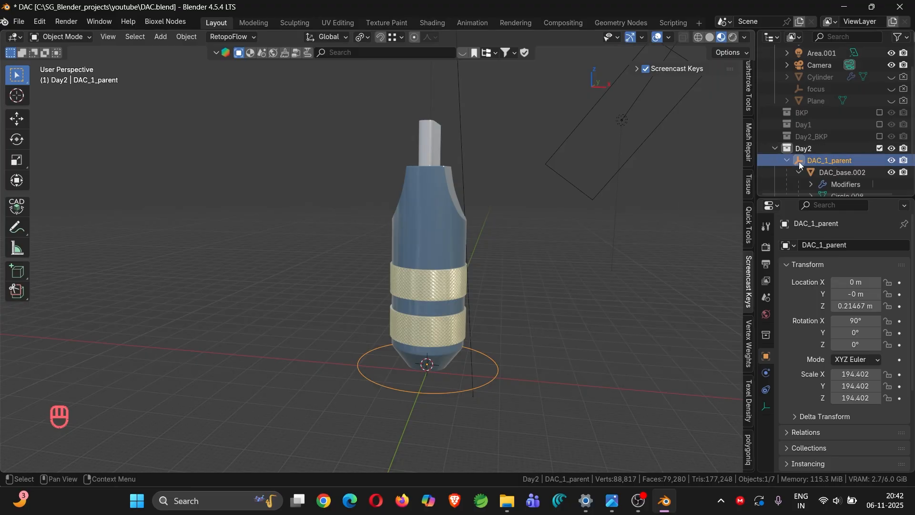
{"action": "double_click", "coordinate": [799, 162]}
{"action": "scroll", "coordinate": [799, 161], "scroll_direction": "down", "scroll_amount": 3}
{"action": "scroll", "coordinate": [799, 149], "scroll_direction": "up", "scroll_amount": 2}
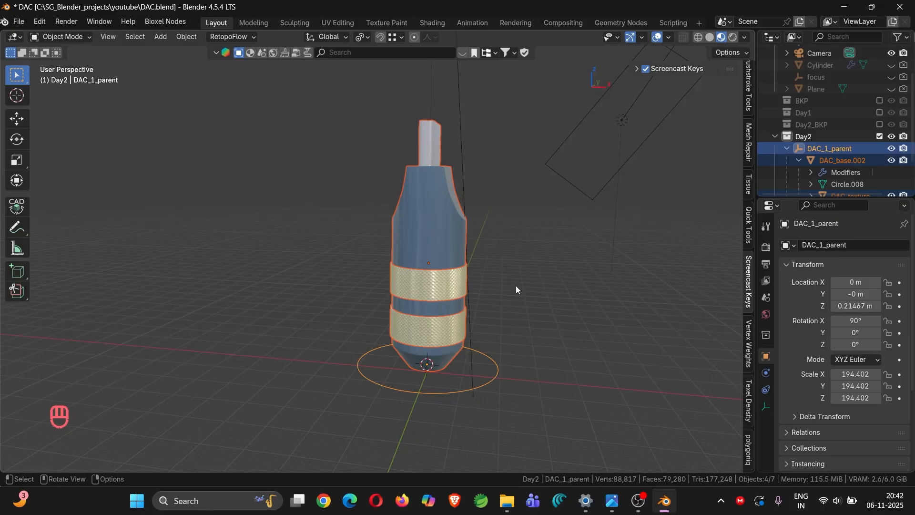
{"action": "key", "text": "shift+d"}
{"action": "right_click", "coordinate": [582, 281]}
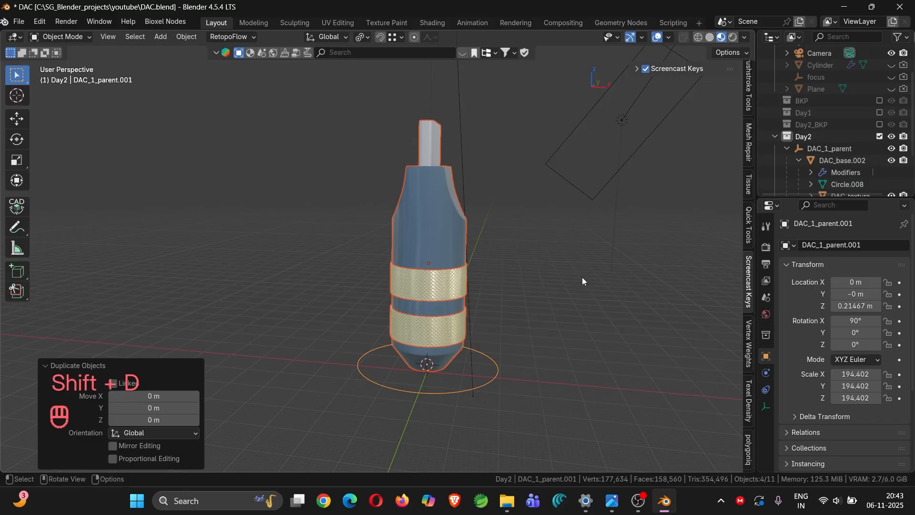
Step: Move the duplicated hierarchy to a new collection named Day3 and exclude the Day2 collection from the view layer
{"action": "key", "text": "m"}
{"action": "left_click", "coordinate": [582, 276]}
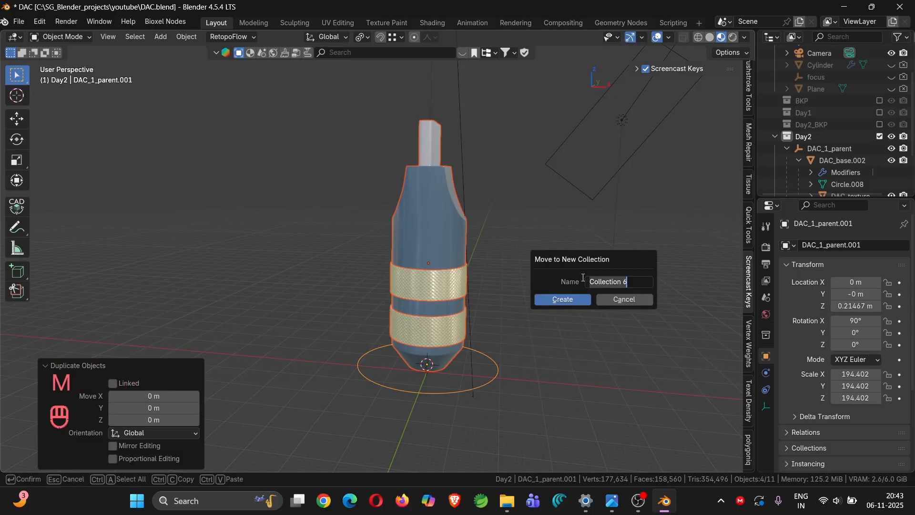
{"action": "type", "text": "Day3"}
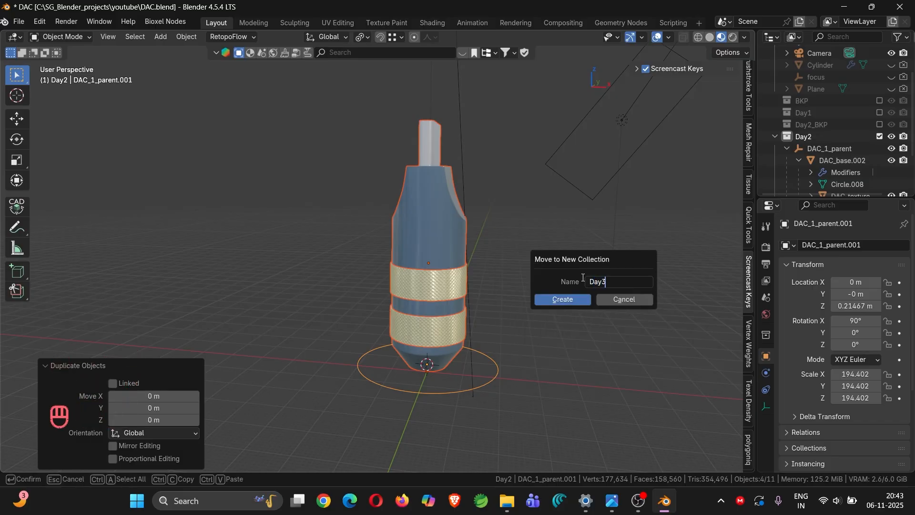
{"action": "key", "text": "Return"}
{"action": "key", "text": "Return"}
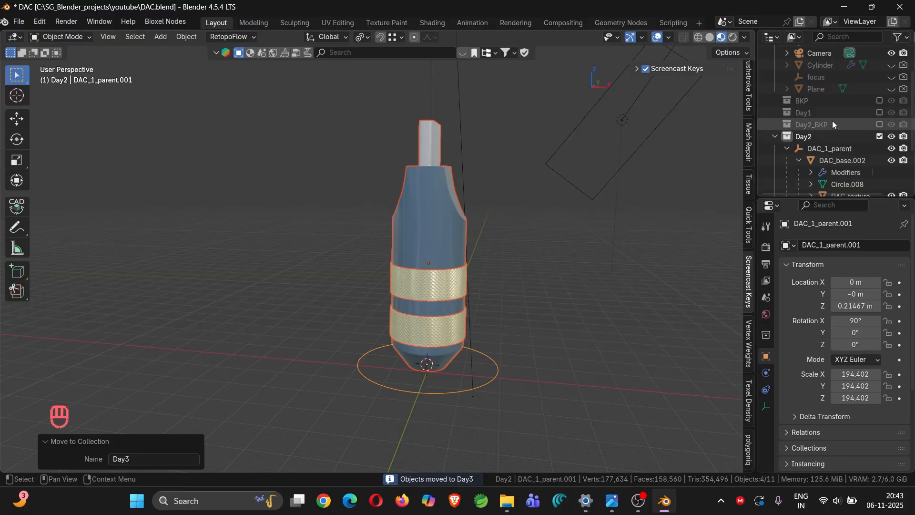
{"action": "left_click", "coordinate": [879, 135], "text": "shift"}
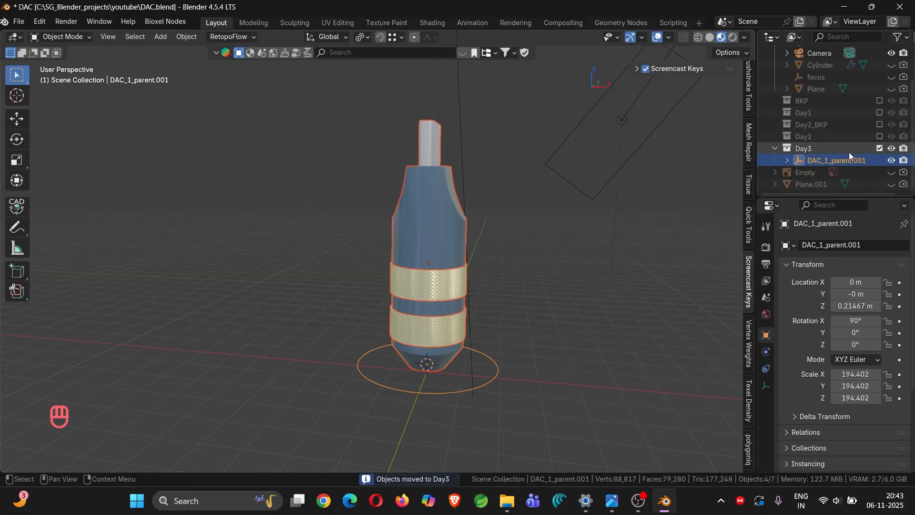
Step: Expand DAC_1_parent.001 in the Day3 collection to check its children, and select only its circle empty
{"action": "left_click", "coordinate": [787, 160], "text": "shift"}
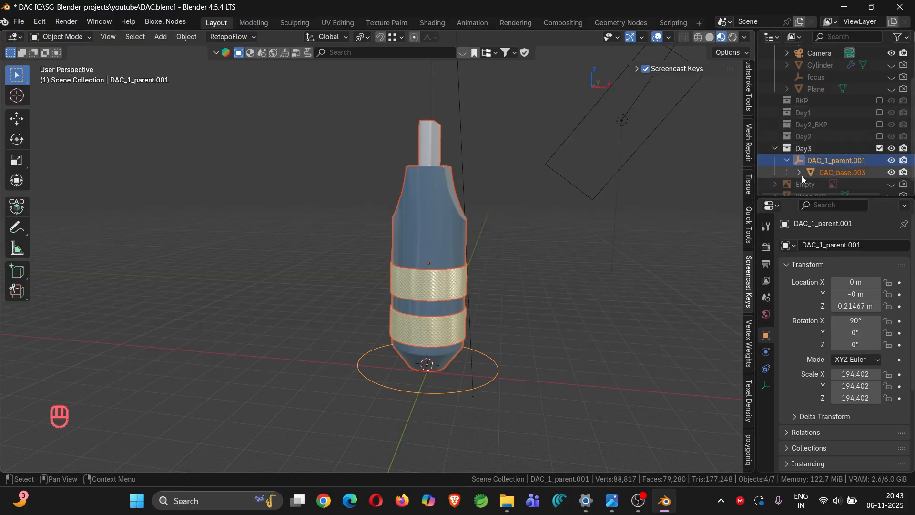
{"action": "scroll", "coordinate": [801, 175], "scroll_direction": "down", "scroll_amount": 2}
{"action": "scroll", "coordinate": [801, 176], "scroll_direction": "down", "scroll_amount": 2}
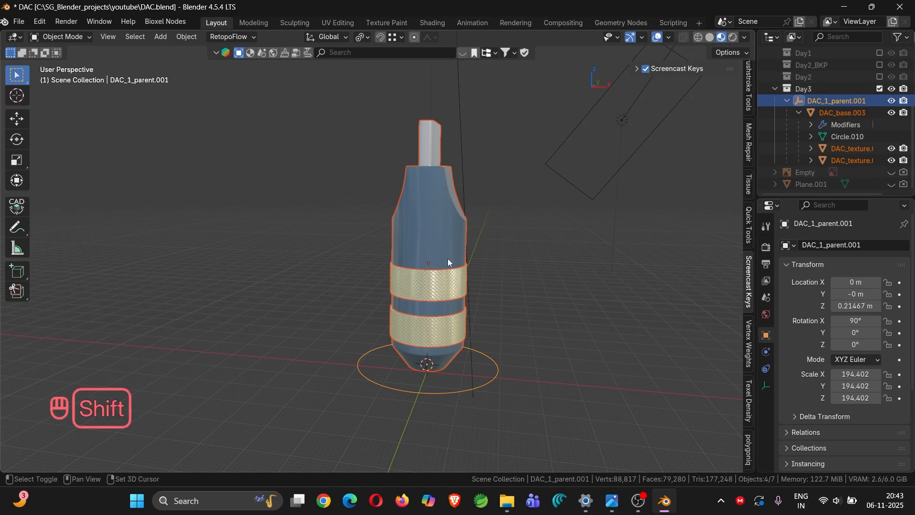
{"action": "middle_click_drag", "start_coordinate": [448, 259], "coordinate": [435, 288], "text": "shift"}
{"action": "left_click", "coordinate": [456, 373]}
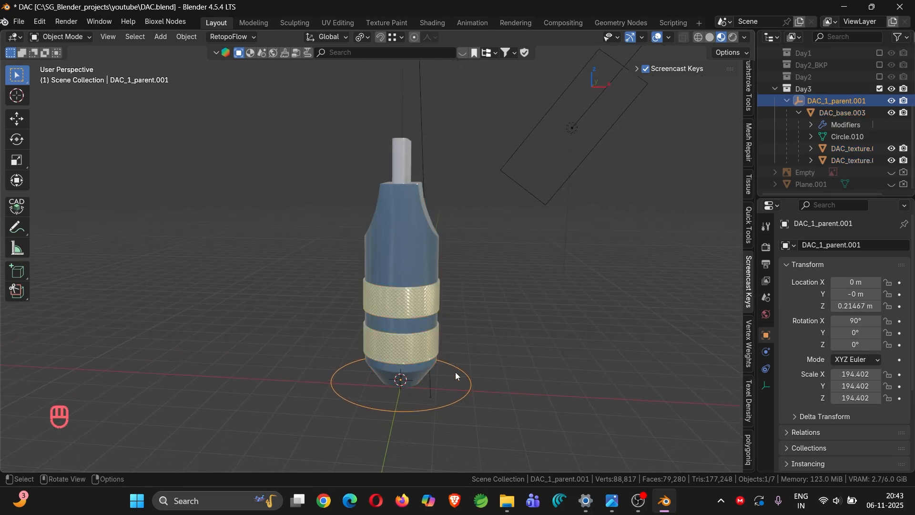
Step: Rotate the circle empty DAC_1_parent.001 freely in the view by about -51.3° so the connector tilts with it
{"action": "key", "text": "r"}
{"action": "left_click", "coordinate": [459, 302]}
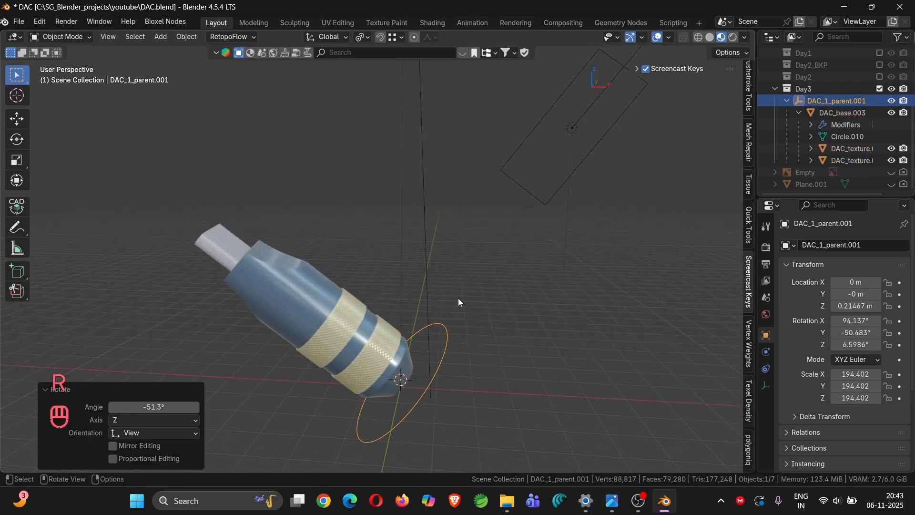
Step: Compare the transform values of the DAC base mesh with those of its tilted parent empty
{"action": "key", "text": "n"}
{"action": "key", "text": "n"}
{"action": "left_click", "coordinate": [324, 288]}
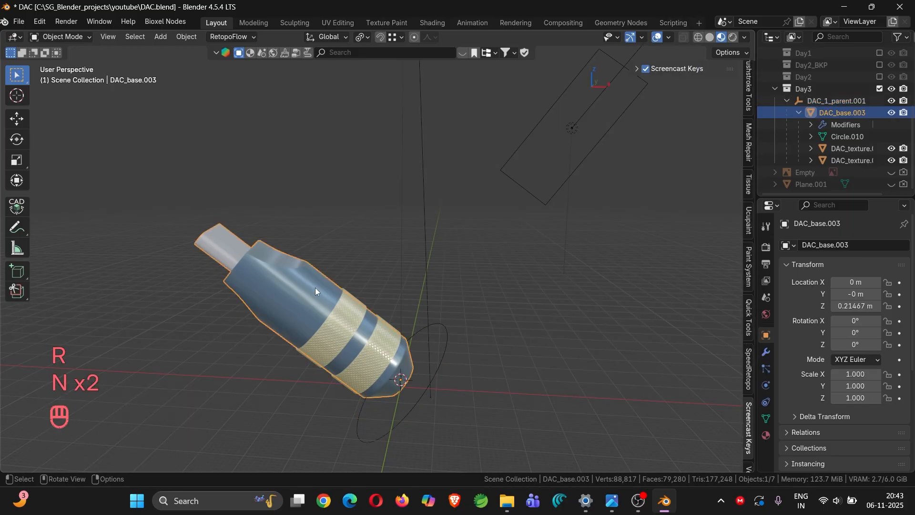
{"action": "key", "text": "n"}
{"action": "key", "text": "n"}
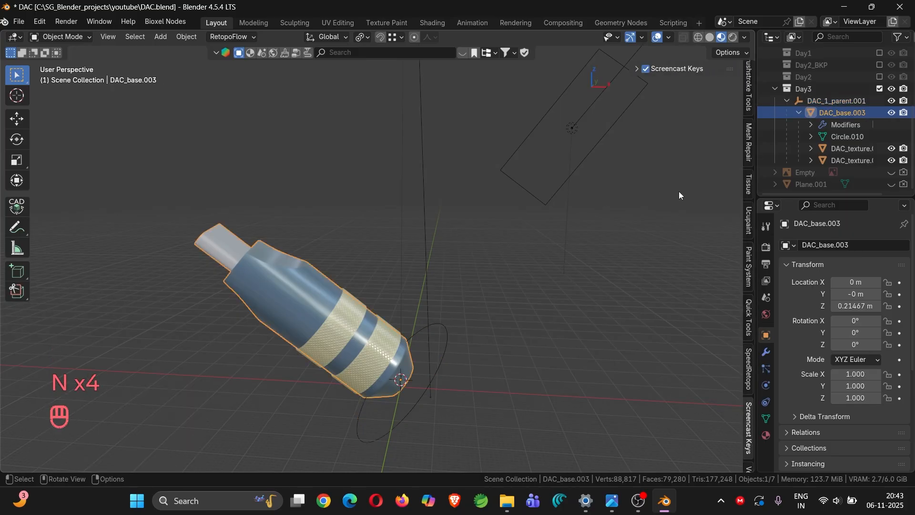
{"action": "scroll", "coordinate": [749, 190], "scroll_direction": "up", "scroll_amount": 10}
{"action": "left_click", "coordinate": [750, 76]}
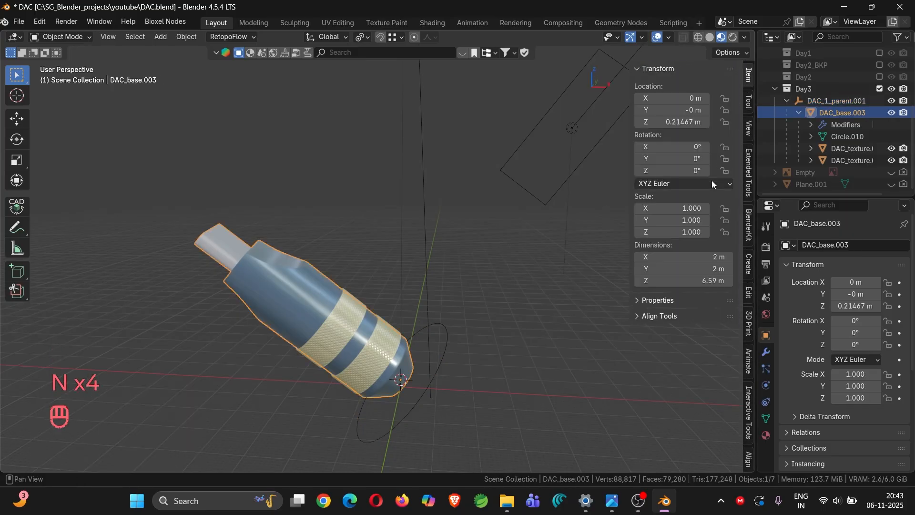
{"action": "left_click", "coordinate": [445, 339]}
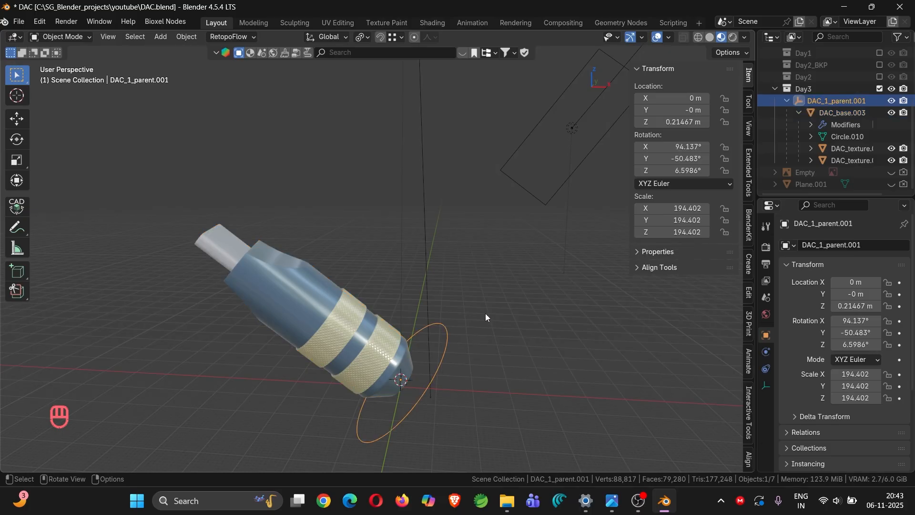
Step: Rotate the parent empty in the view by about 28.9° and reset that operation's angle to 0°
{"action": "key", "text": "r"}
{"action": "left_click", "coordinate": [481, 367]}
{"action": "key", "text": "alt"}
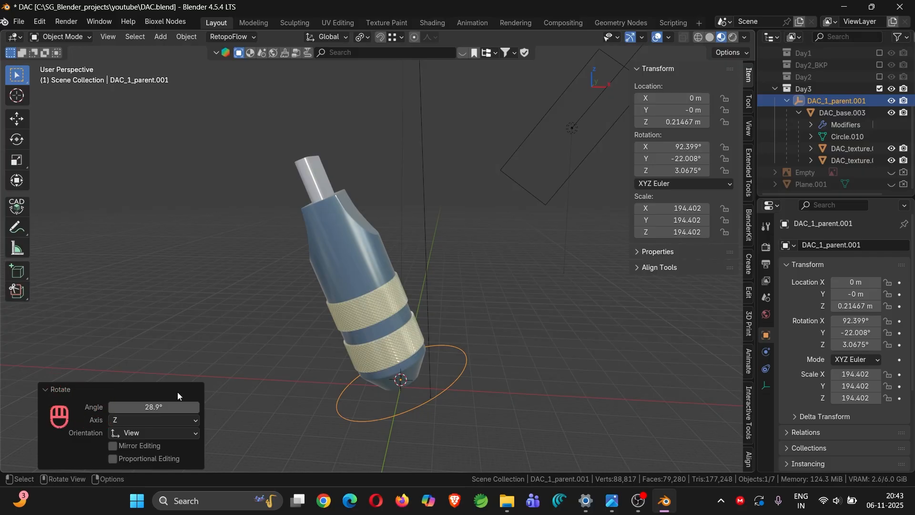
{"action": "left_click", "coordinate": [152, 407]}
{"action": "type", "text": "0"}
{"action": "key", "text": "Return"}
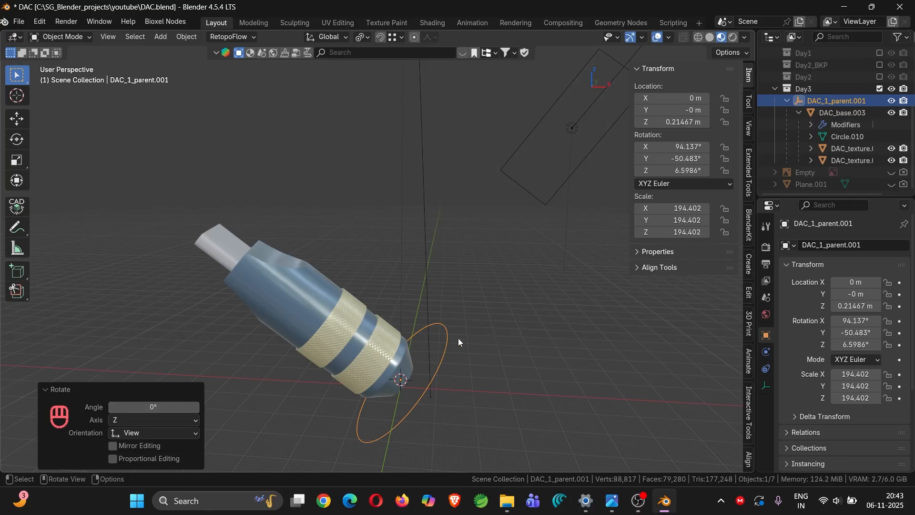
Step: Rotate the parent empty freely until the connector stands nearly upright, and deselect it
{"action": "key", "text": "r"}
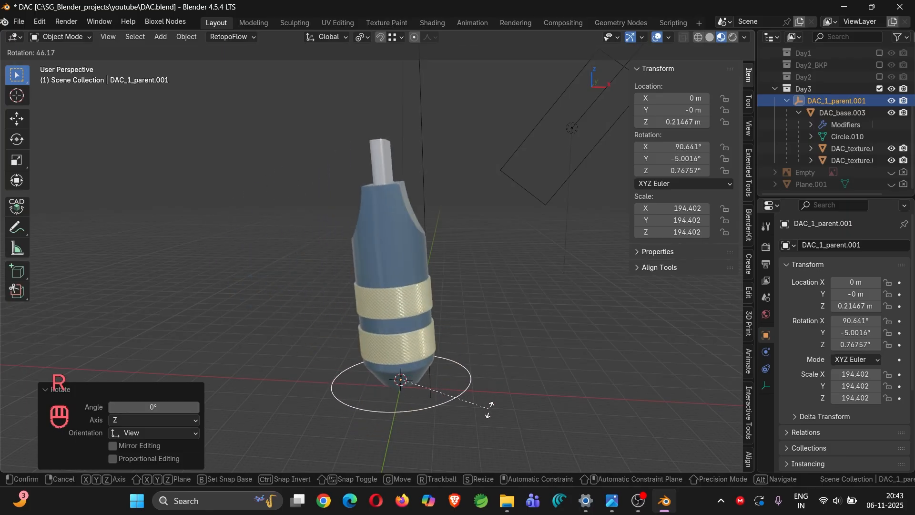
{"action": "left_click", "coordinate": [488, 411]}
{"action": "right_click", "coordinate": [488, 411]}
{"action": "left_click", "coordinate": [300, 301]}
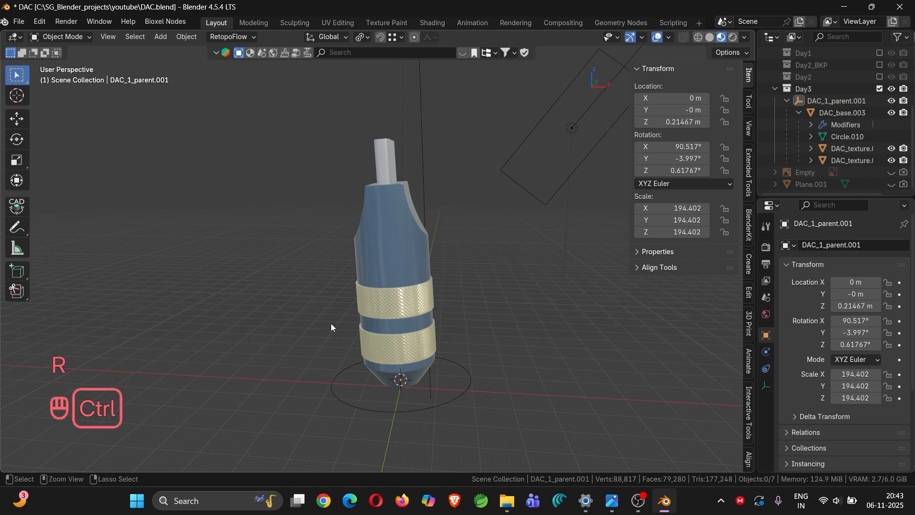
Step: Select the circle parent empty and clear its rotation
{"action": "key", "text": "alt+r"}
{"action": "left_click", "coordinate": [333, 376]}
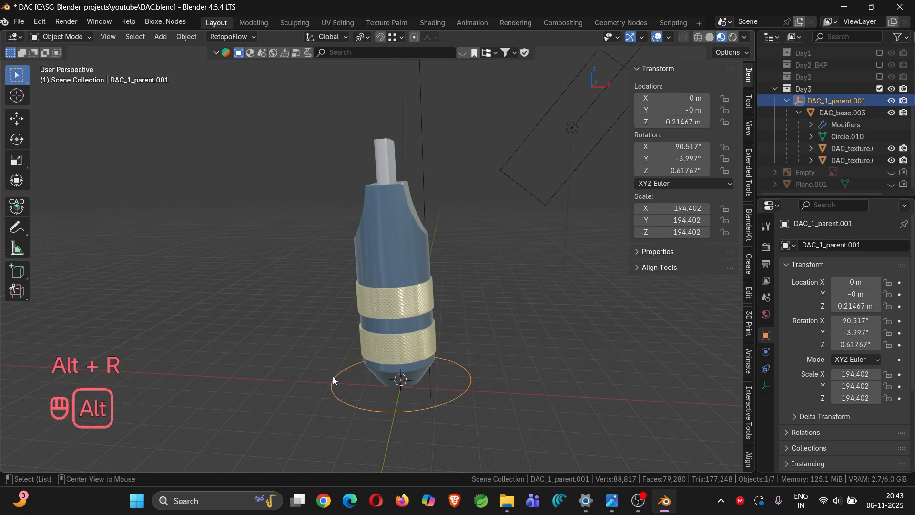
{"action": "key", "text": "alt+r"}
Step: Rotate the parent empty 90° about the global X axis
{"action": "middle_click_drag", "start_coordinate": [450, 305], "coordinate": [558, 302]}
{"action": "key", "text": "r"}
{"action": "key", "text": "x"}
{"action": "key", "text": "KP_9"}
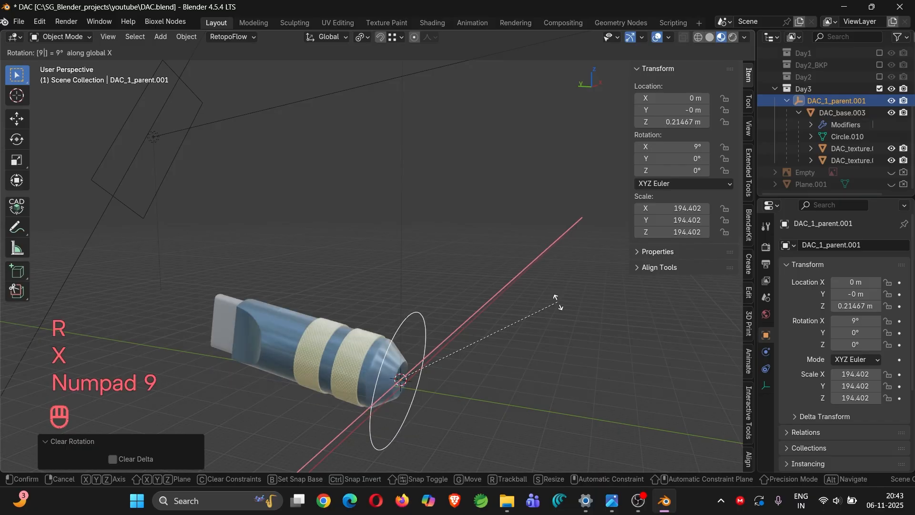
{"action": "key", "text": "KP_0"}
{"action": "key", "text": "KP_Enter"}
Step: Reset the 3D cursor to the world origin and snap the parent empty to the cursor
{"action": "middle_click_drag", "start_coordinate": [507, 293], "coordinate": [426, 294]}
{"action": "key", "text": "KP_1"}
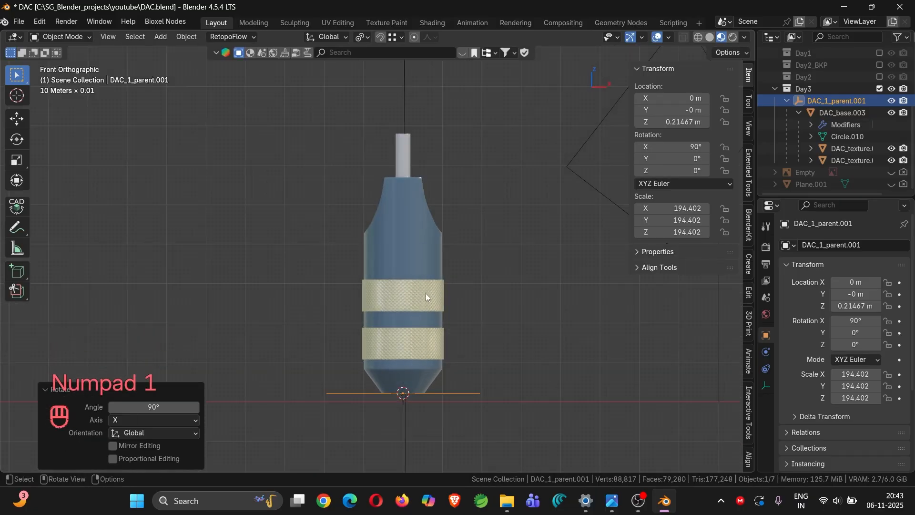
{"action": "key", "text": "shift+c"}
{"action": "scroll", "coordinate": [377, 373], "scroll_direction": "up", "scroll_amount": 10}
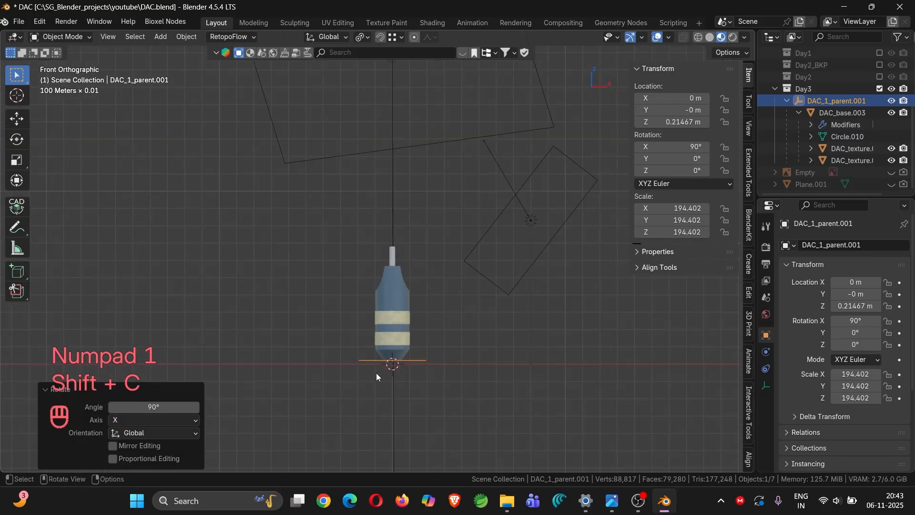
{"action": "middle_click_drag", "start_coordinate": [419, 385], "coordinate": [410, 376], "text": "shift"}
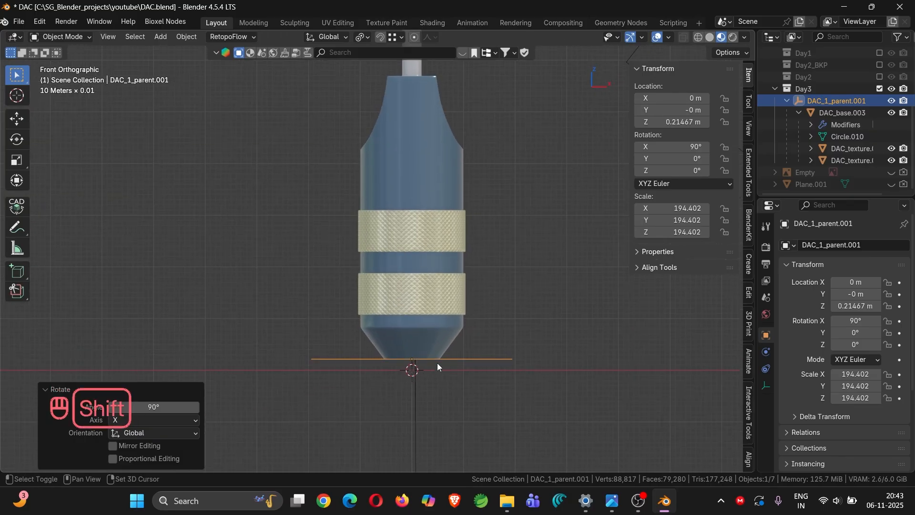
{"action": "key", "text": "shift+s"}
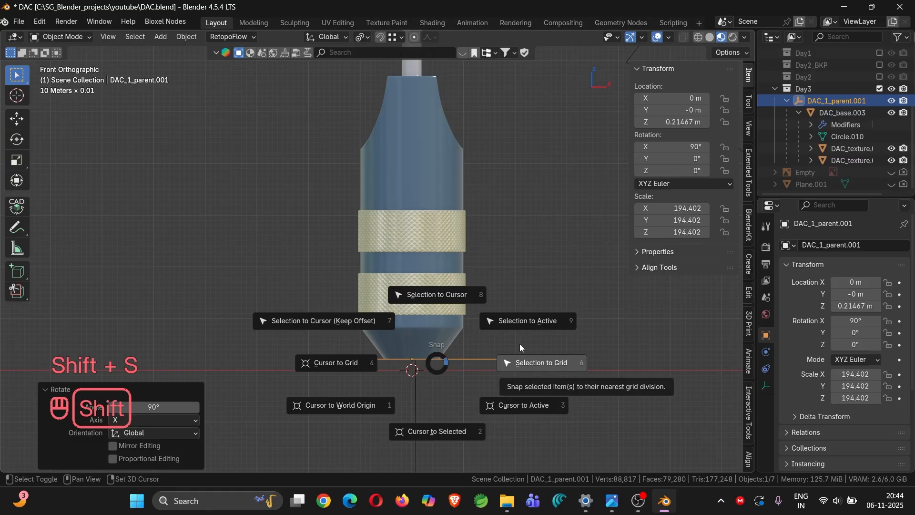
{"action": "left_click", "coordinate": [430, 298]}
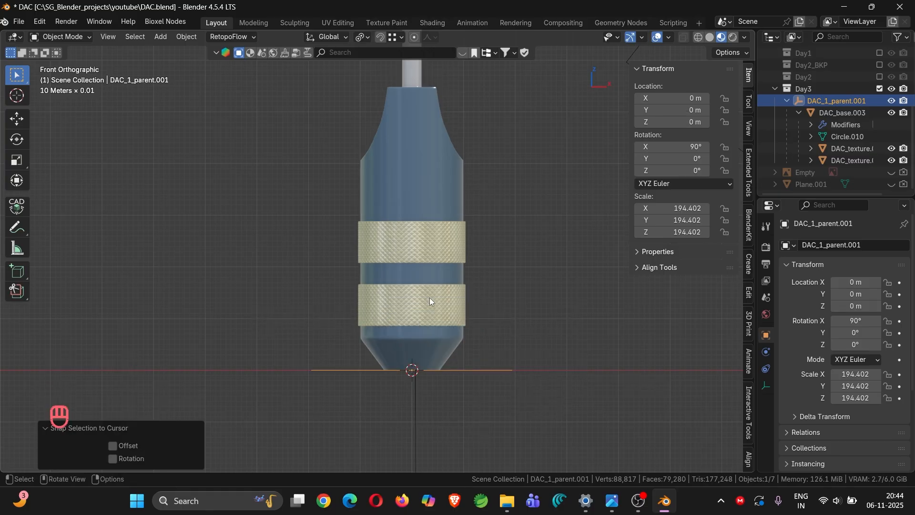
Step: Switch to the image viewer to look at the dac_cables.jpg reference photo, and return to Blender
{"action": "middle_click_drag", "start_coordinate": [430, 297], "coordinate": [436, 387]}
{"action": "scroll", "coordinate": [417, 386], "scroll_direction": "down", "scroll_amount": 4}
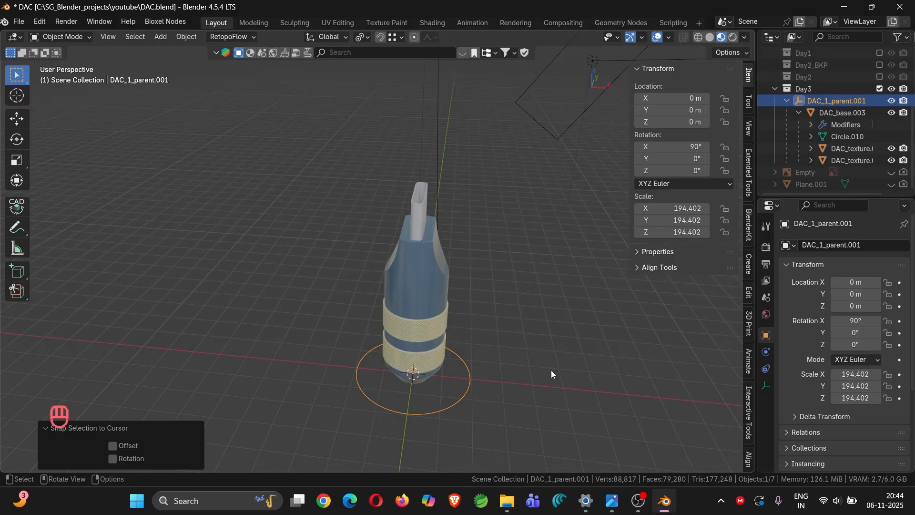
{"action": "key", "text": "alt+Tab"}
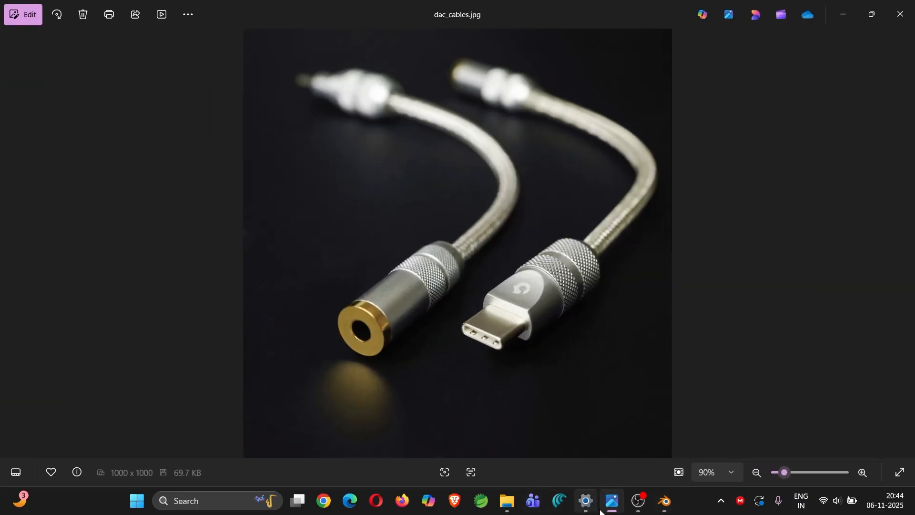
{"action": "left_click", "coordinate": [567, 434]}
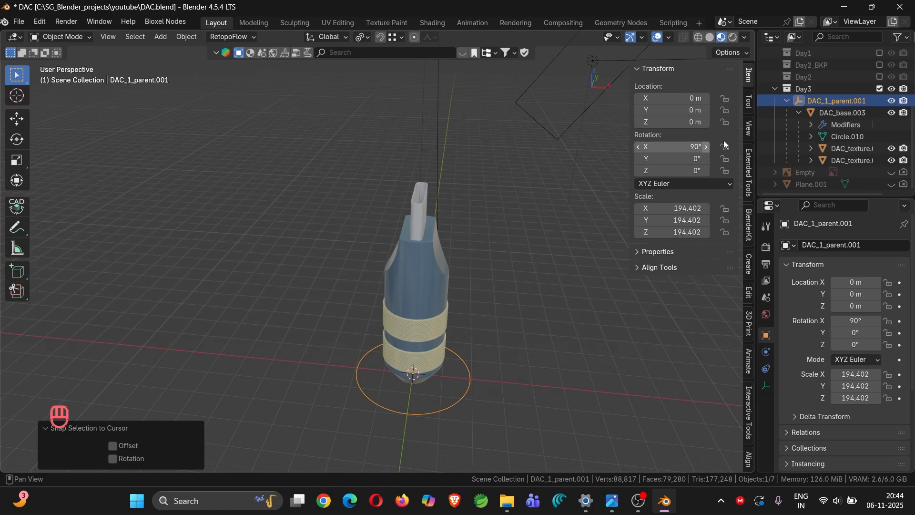
Step: Unhide the existing reference image Empty, examine it beside the connector, and hide it again
{"action": "left_click", "coordinate": [891, 172]}
{"action": "middle_click_drag", "start_coordinate": [396, 334], "coordinate": [385, 314]}
{"action": "left_click", "coordinate": [313, 347]}
{"action": "scroll", "coordinate": [402, 349], "scroll_direction": "up", "scroll_amount": 3}
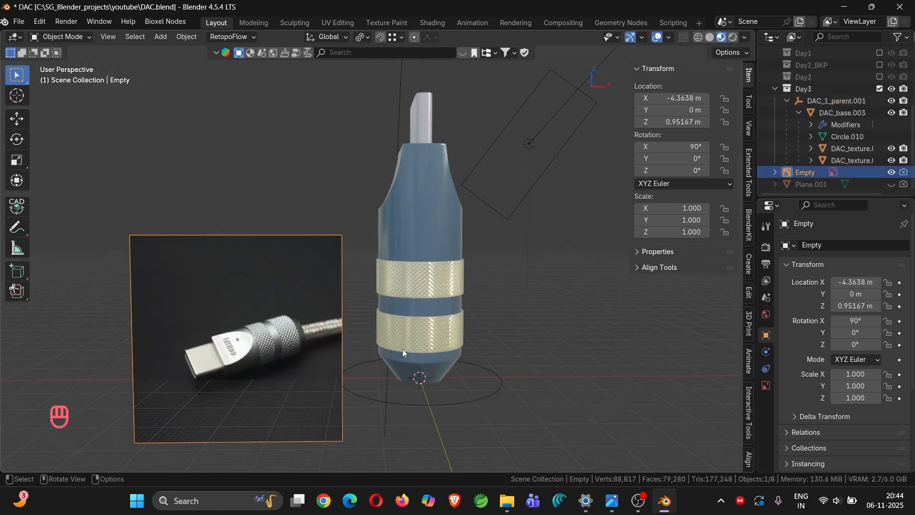
{"action": "middle_click_drag", "start_coordinate": [403, 349], "coordinate": [335, 292]}
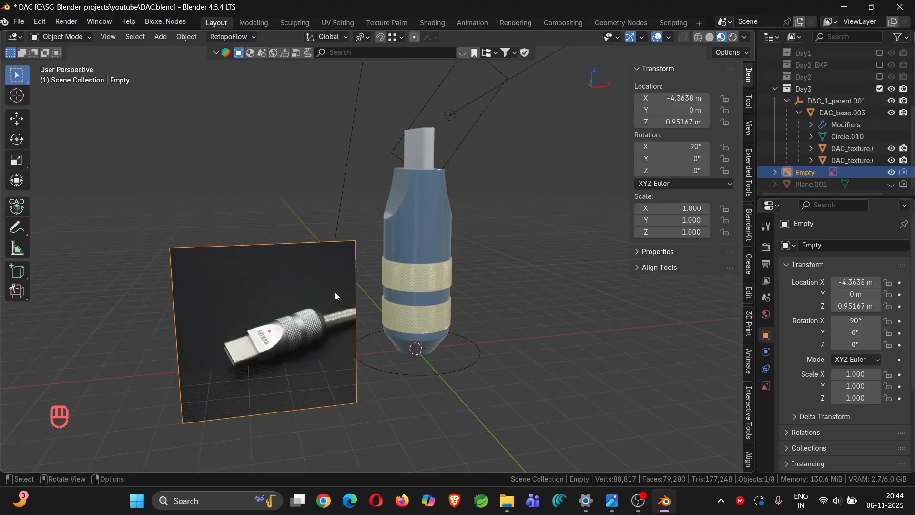
{"action": "left_click", "coordinate": [892, 172]}
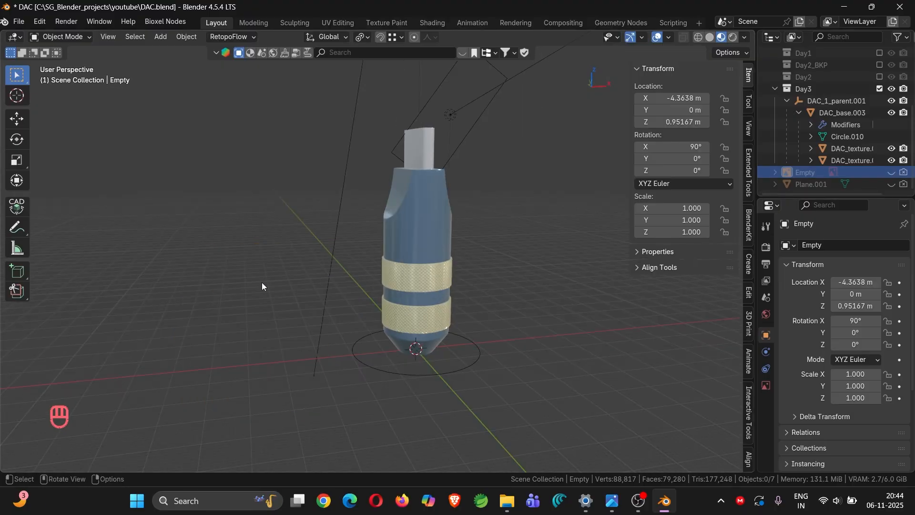
Step: Add dac_cables.jpg from the DAC reference folder as a reference image facing the front view
{"action": "key", "text": "KP_1"}
{"action": "key", "text": "shift+a"}
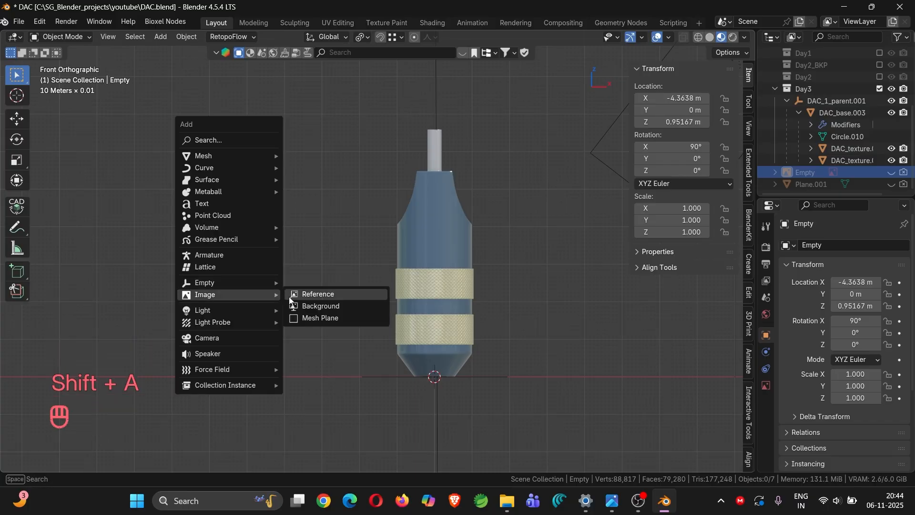
{"action": "left_click", "coordinate": [289, 297]}
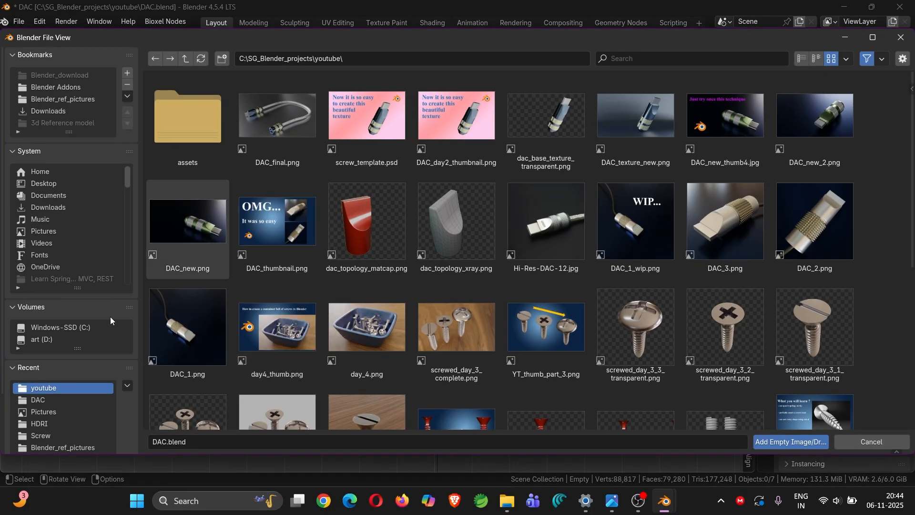
{"action": "left_click", "coordinate": [44, 401]}
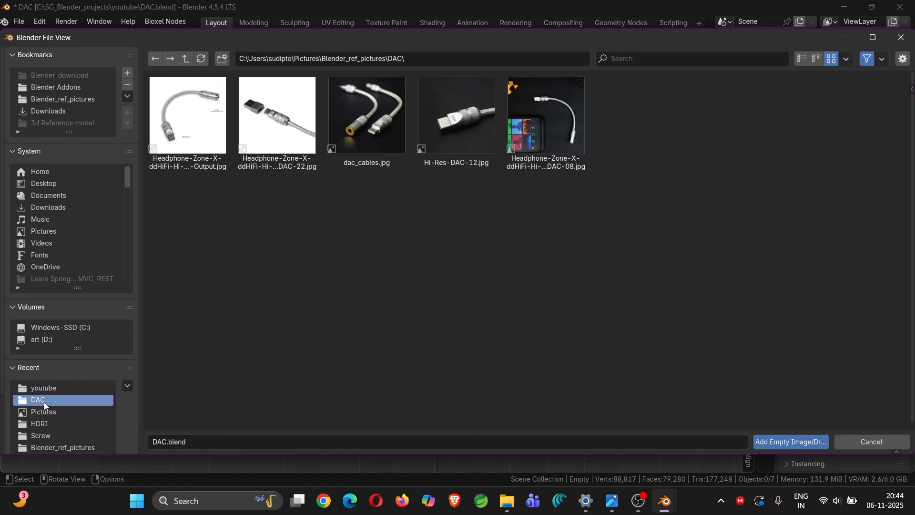
{"action": "double_click", "coordinate": [380, 131]}
Step: Move the new reference image about -6.2 m along X and about 2.6 m along Z, beside the connector
{"action": "key", "text": "g"}
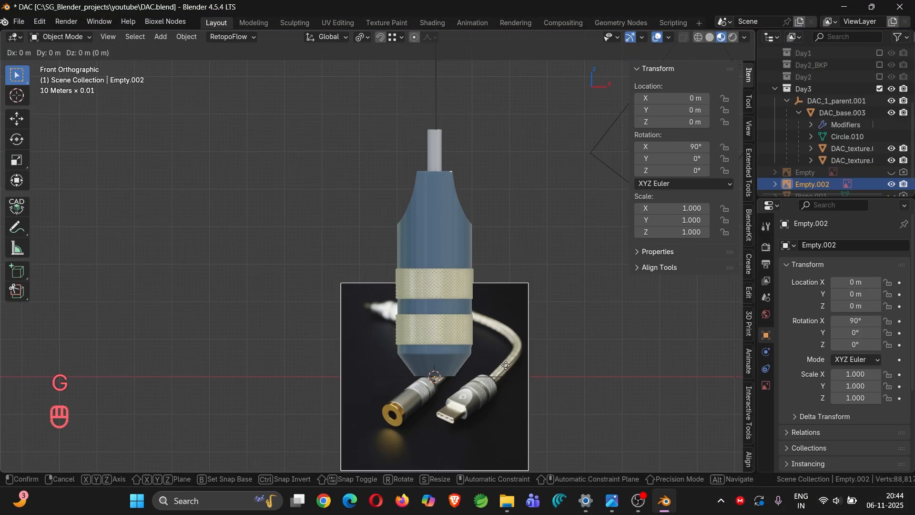
{"action": "key", "text": "x"}
{"action": "left_click", "coordinate": [273, 331]}
{"action": "key", "text": "g"}
{"action": "key", "text": "z"}
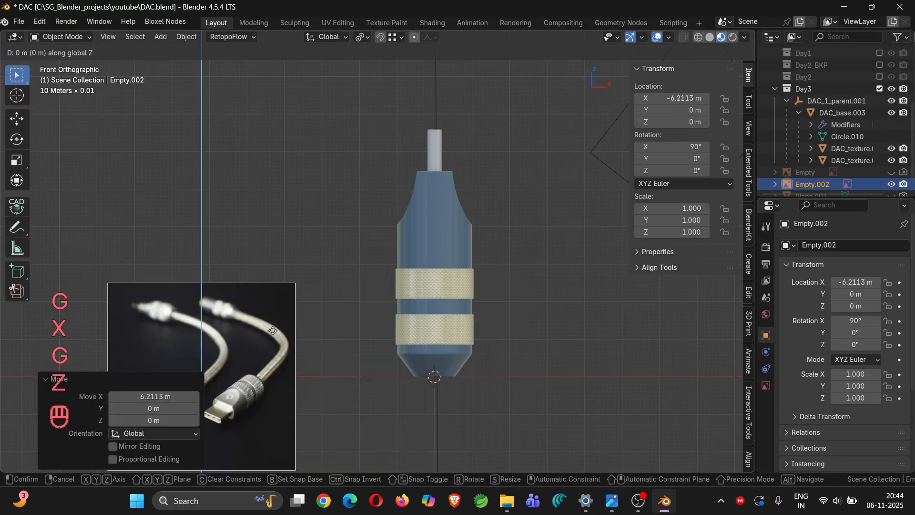
{"action": "left_click", "coordinate": [329, 233]}
Step: Examine the braided cable and both connector ends in the reference image and compare them with the modelled connector
{"action": "middle_click_drag", "start_coordinate": [329, 232], "coordinate": [478, 228]}
{"action": "scroll", "coordinate": [219, 275], "scroll_direction": "up", "scroll_amount": 10}
{"action": "scroll", "coordinate": [287, 265], "scroll_direction": "down", "scroll_amount": 1}
{"action": "scroll", "coordinate": [361, 266], "scroll_direction": "down", "scroll_amount": 3}
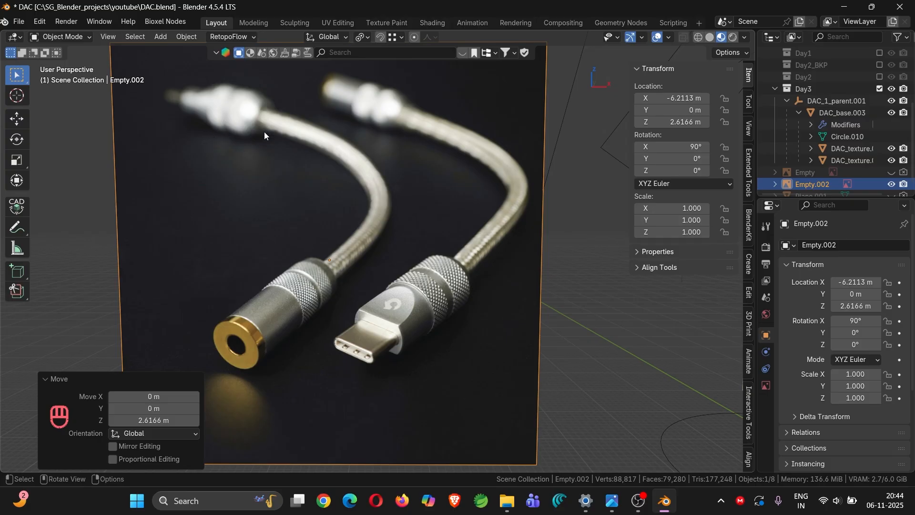
{"action": "scroll", "coordinate": [375, 253], "scroll_direction": "down", "scroll_amount": 1}
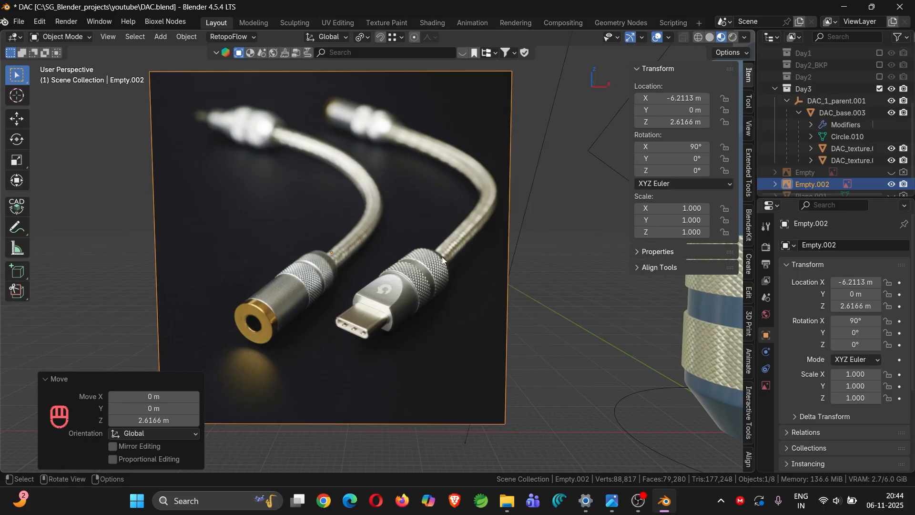
{"action": "scroll", "coordinate": [471, 225], "scroll_direction": "up", "scroll_amount": 5}
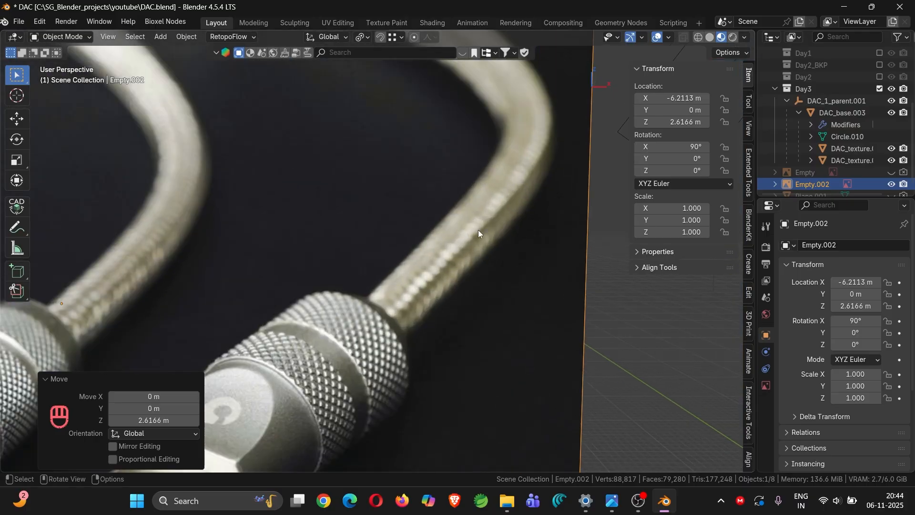
{"action": "scroll", "coordinate": [411, 305], "scroll_direction": "down", "scroll_amount": 4}
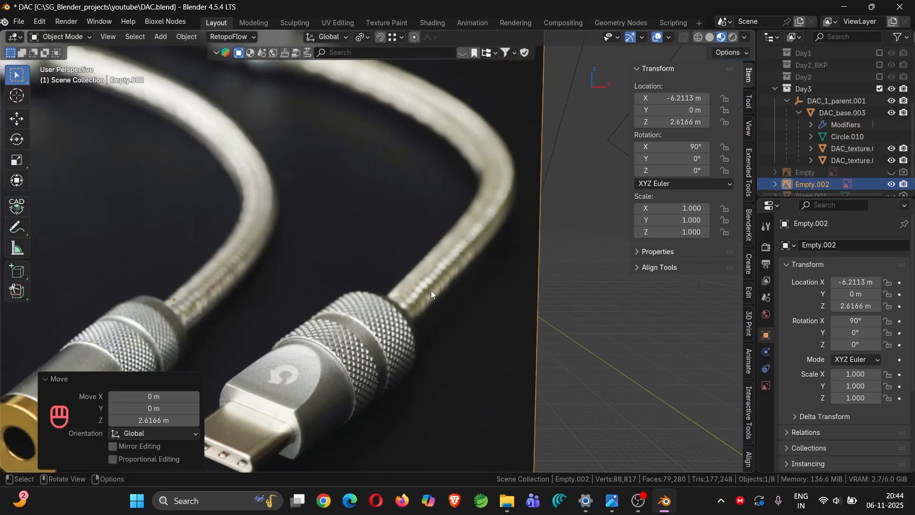
{"action": "scroll", "coordinate": [448, 270], "scroll_direction": "down", "scroll_amount": 3}
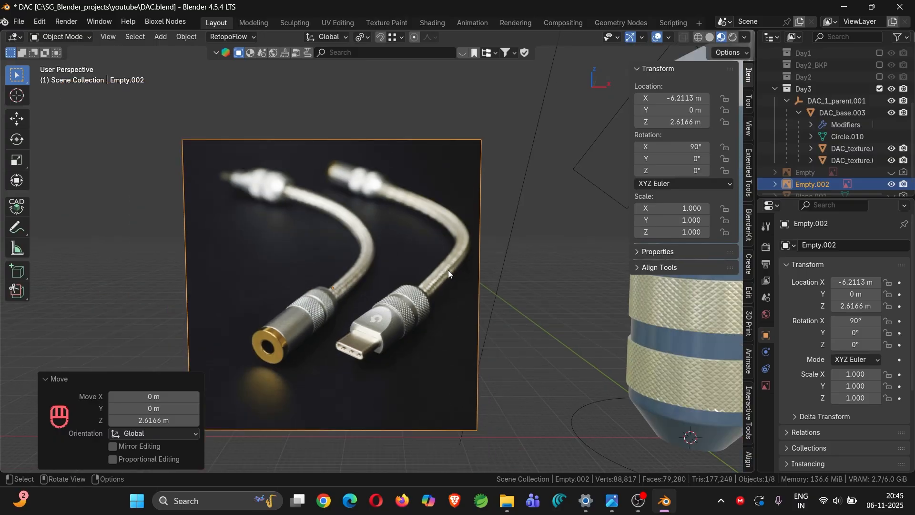
{"action": "middle_click_drag", "start_coordinate": [516, 284], "coordinate": [362, 253], "text": "shift"}
{"action": "scroll", "coordinate": [362, 256], "scroll_direction": "down", "scroll_amount": 3}
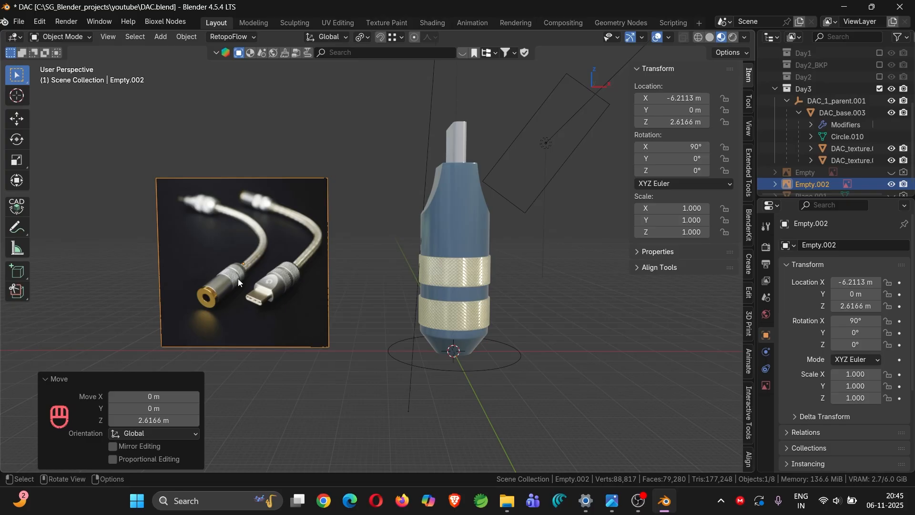
{"action": "scroll", "coordinate": [239, 279], "scroll_direction": "up", "scroll_amount": 3}
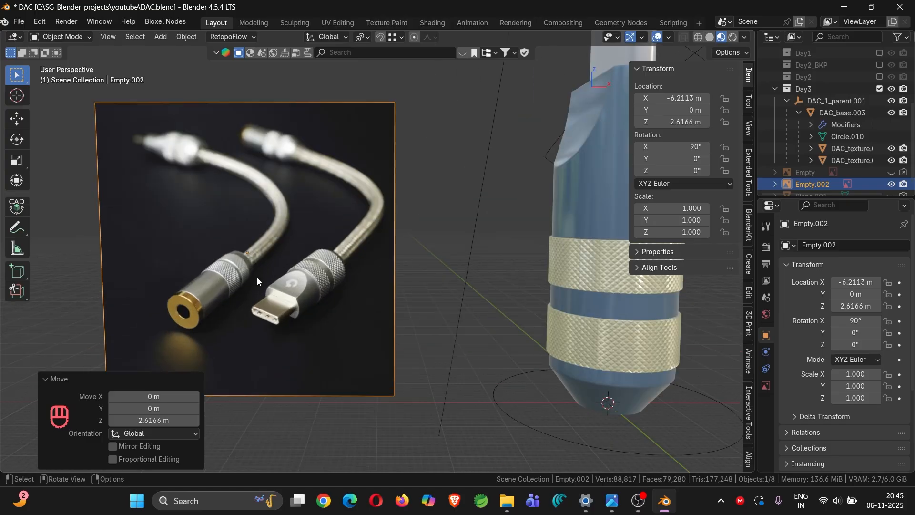
{"action": "scroll", "coordinate": [243, 282], "scroll_direction": "up", "scroll_amount": 3}
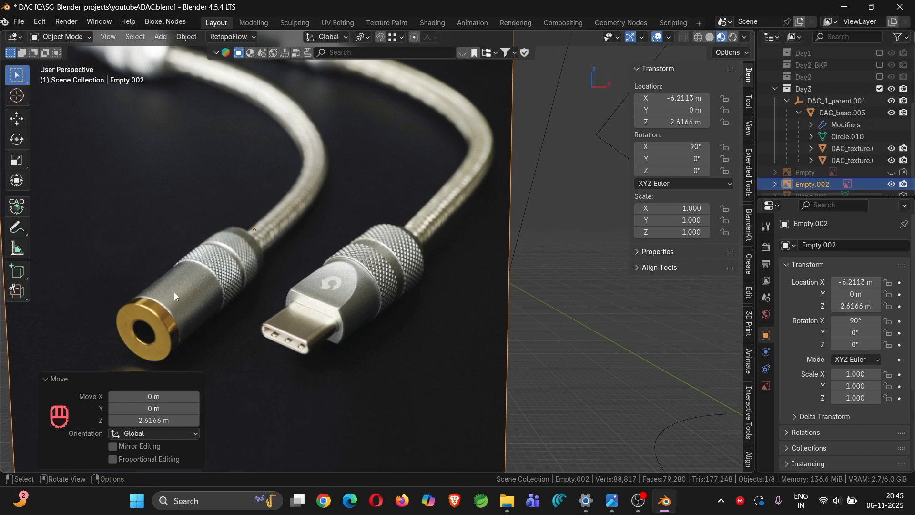
Step: Try duplicating the whole DAC_1_parent.001 hierarchy about 5.9 m along X and undo the duplication
{"action": "scroll", "coordinate": [300, 285], "scroll_direction": "down", "scroll_amount": 3}
{"action": "middle_click_drag", "start_coordinate": [300, 284], "coordinate": [116, 290], "text": "shift"}
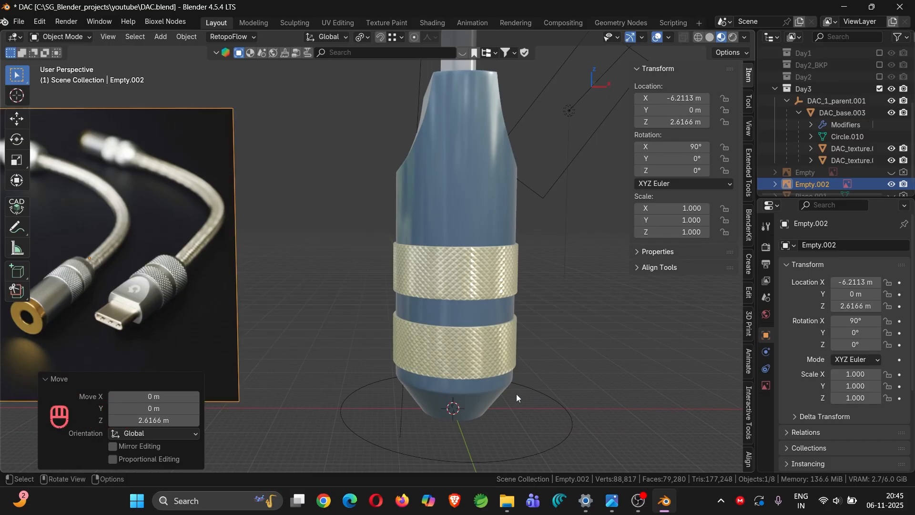
{"action": "left_click", "coordinate": [535, 388]}
{"action": "scroll", "coordinate": [533, 382], "scroll_direction": "down", "scroll_amount": 4}
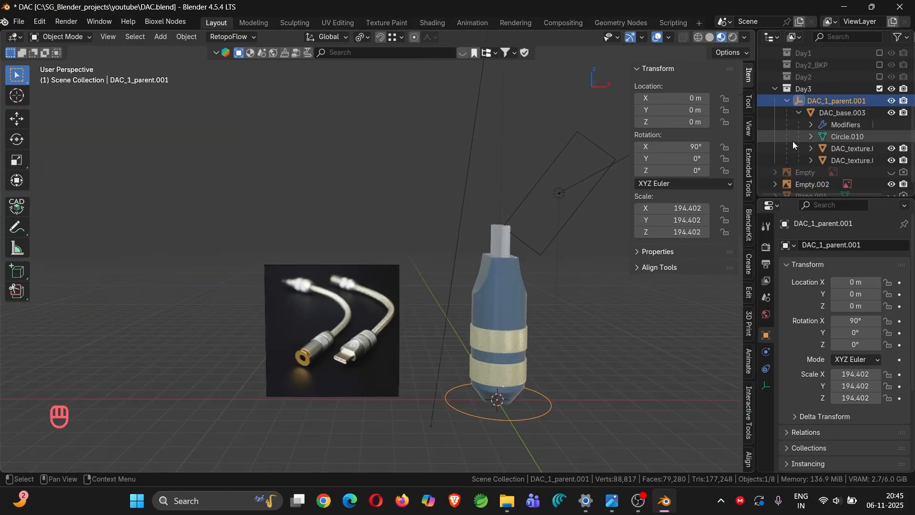
{"action": "scroll", "coordinate": [614, 256], "scroll_direction": "down", "scroll_amount": 2}
{"action": "middle_click_drag", "start_coordinate": [614, 257], "coordinate": [482, 294], "text": "shift"}
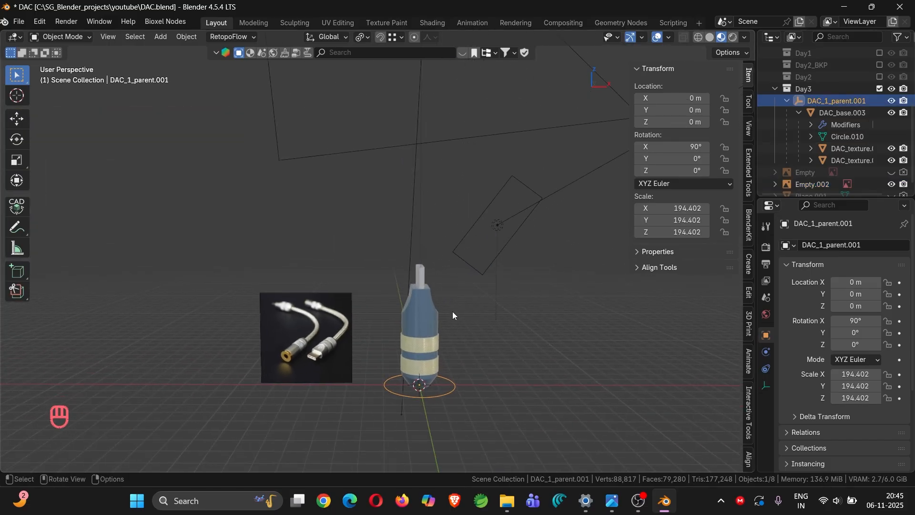
{"action": "double_click", "coordinate": [797, 101]}
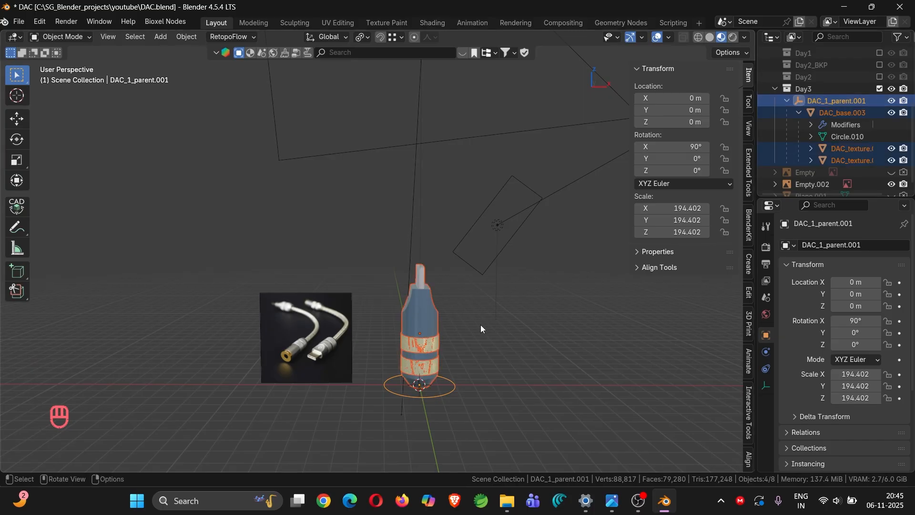
{"action": "key", "text": "shift+d"}
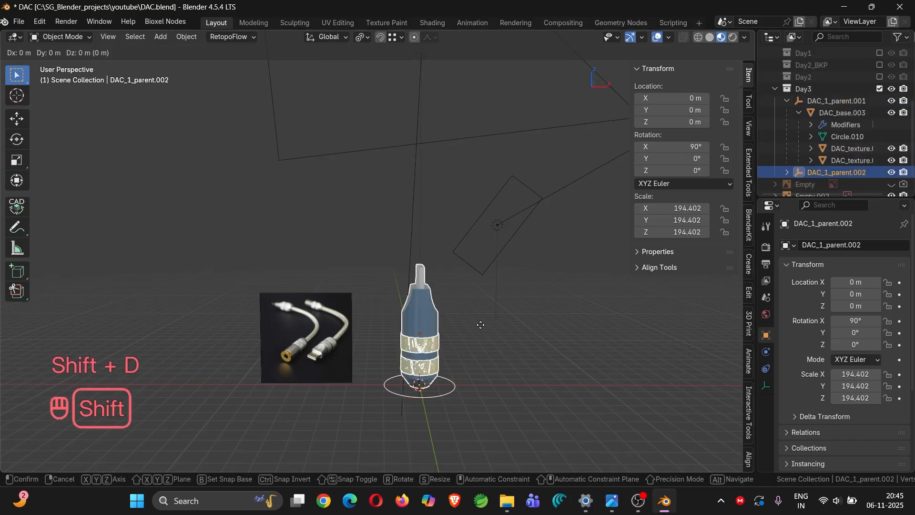
{"action": "key", "text": "x"}
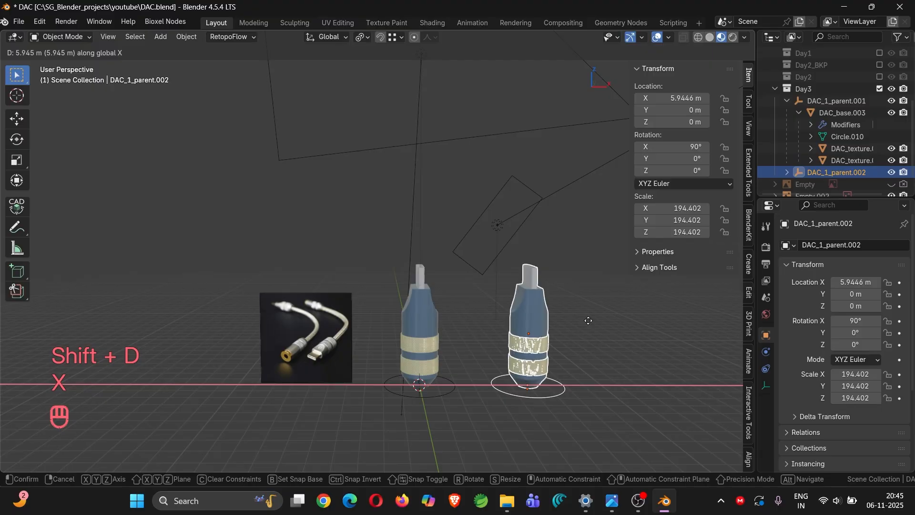
{"action": "left_click", "coordinate": [589, 325]}
{"action": "key", "text": "ctrl+z"}
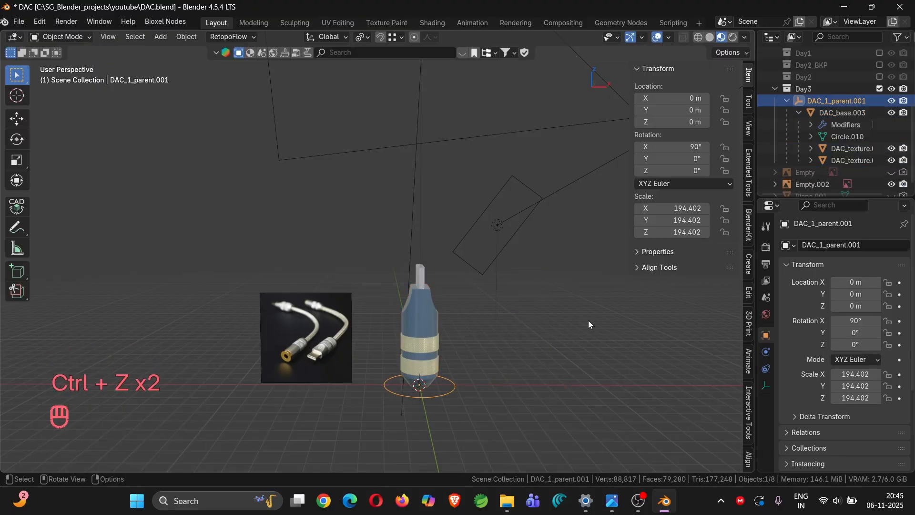
Step: Check the connector's component objects by selecting the base body and each knurled band individually
{"action": "left_click", "coordinate": [425, 365]}
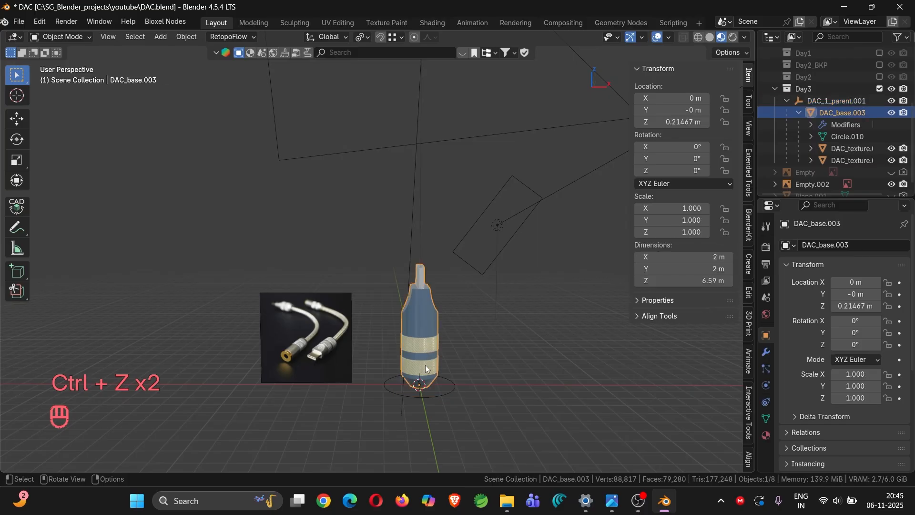
{"action": "left_click", "coordinate": [828, 149]}
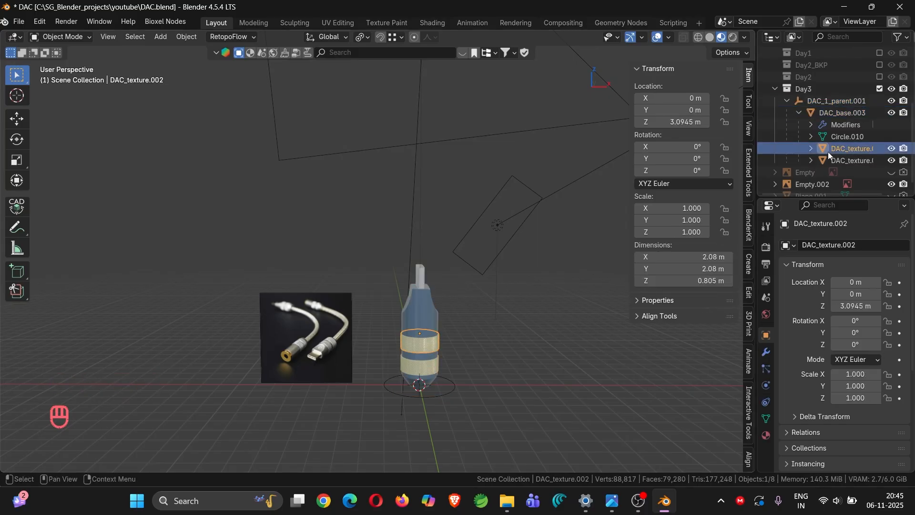
{"action": "left_click", "coordinate": [838, 161]}
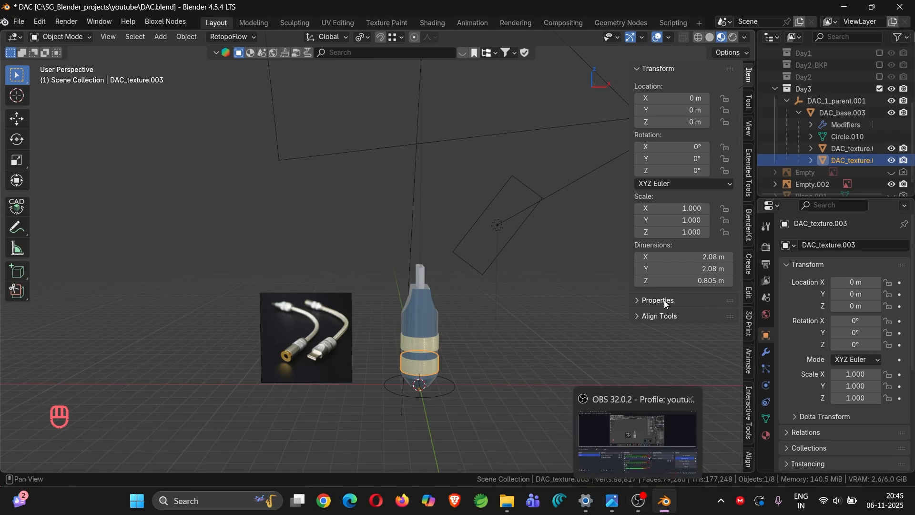
{"action": "left_click", "coordinate": [639, 500]}
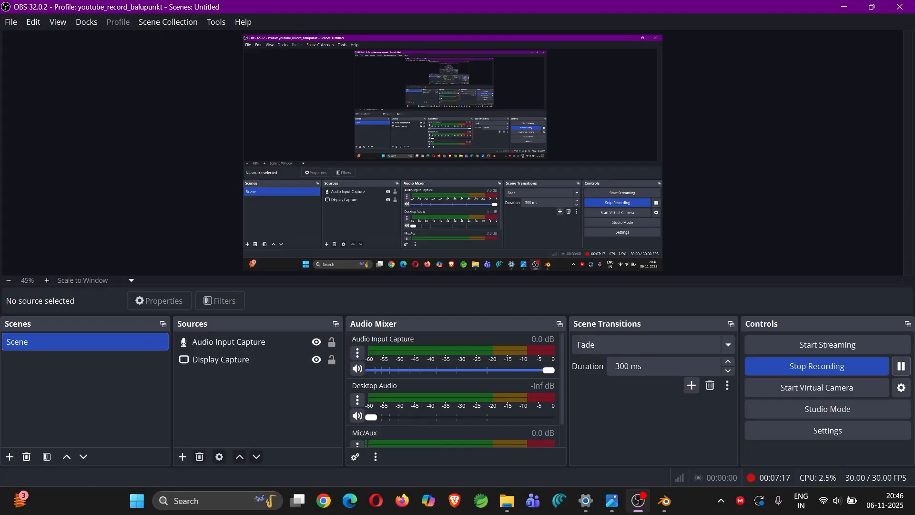
{"action": "left_click", "coordinate": [666, 508]}
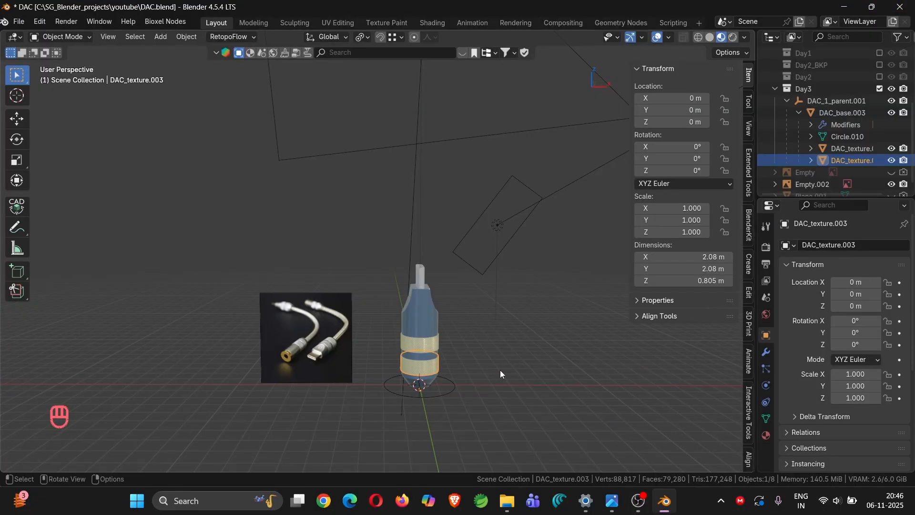
Step: Compare the cable and connector ends in the reference image with the modelled connector
{"action": "scroll", "coordinate": [500, 370], "scroll_direction": "up", "scroll_amount": 5}
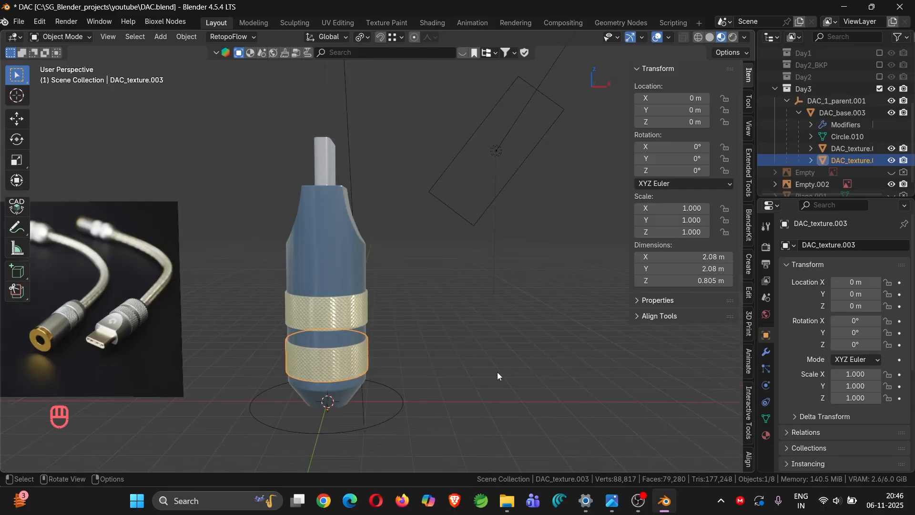
{"action": "middle_click_drag", "start_coordinate": [496, 372], "coordinate": [621, 359], "text": "shift"}
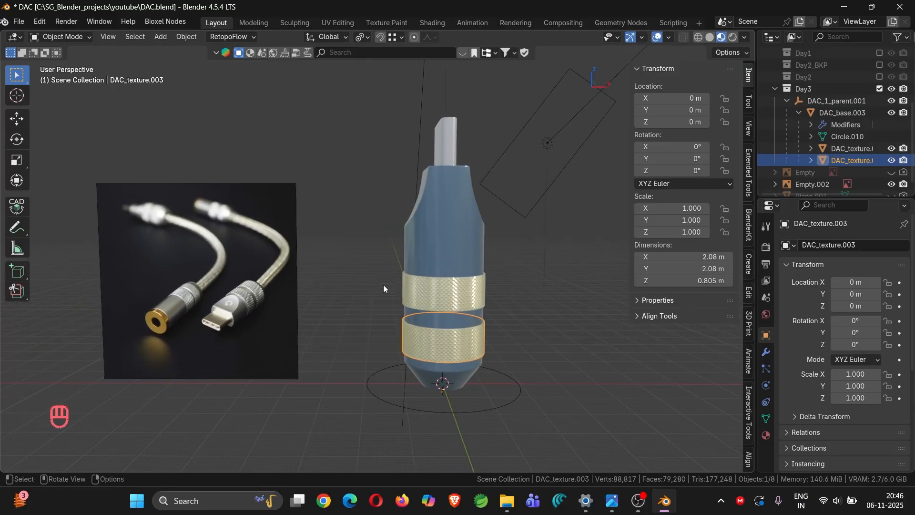
{"action": "middle_click_drag", "start_coordinate": [383, 284], "coordinate": [426, 290], "text": "shift"}
{"action": "scroll", "coordinate": [385, 292], "scroll_direction": "up", "scroll_amount": 4}
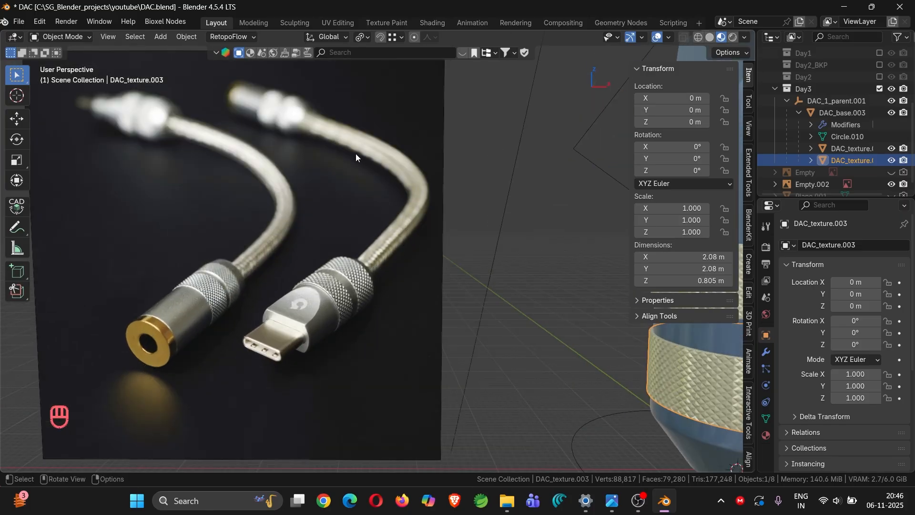
{"action": "scroll", "coordinate": [408, 232], "scroll_direction": "down", "scroll_amount": 5}
{"action": "middle_click_drag", "start_coordinate": [408, 231], "coordinate": [387, 285], "text": "shift"}
Step: Inspect the two knurled bands DAC_texture.002 and DAC_texture.003 one after the other, cancelling a trial scaling of the upper band
{"action": "left_click", "coordinate": [458, 271]}
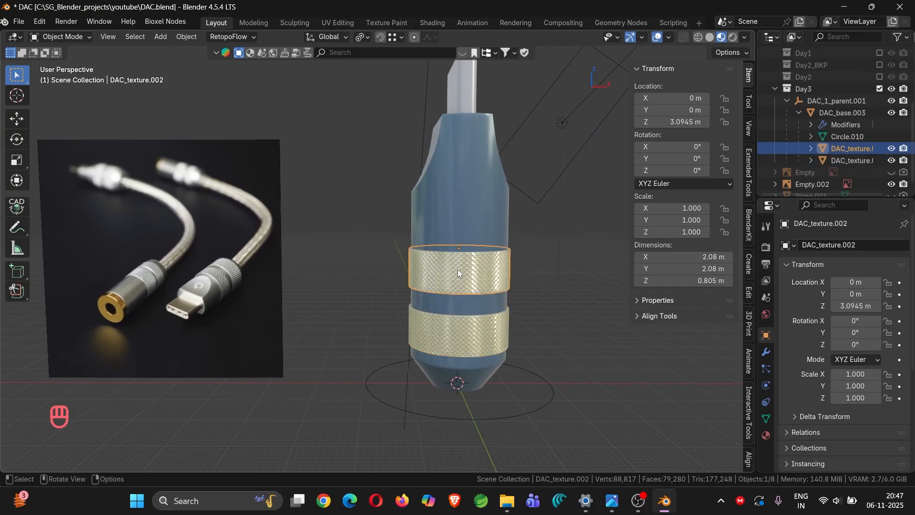
{"action": "left_click", "coordinate": [462, 348]}
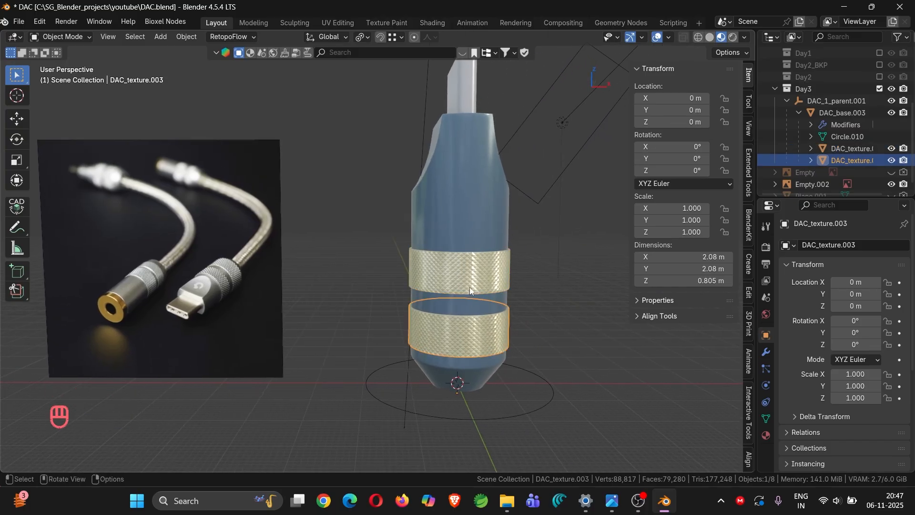
{"action": "left_click", "coordinate": [470, 284]}
{"action": "key", "text": "s"}
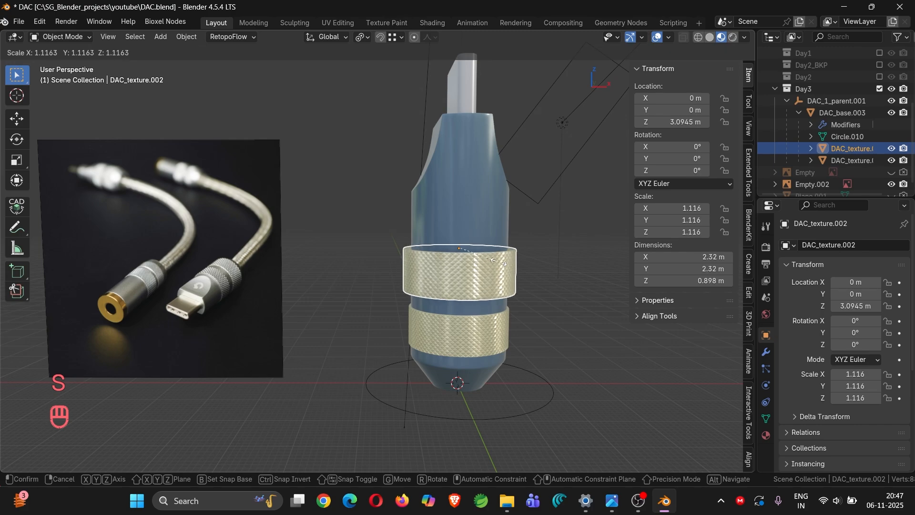
{"action": "right_click", "coordinate": [500, 265]}
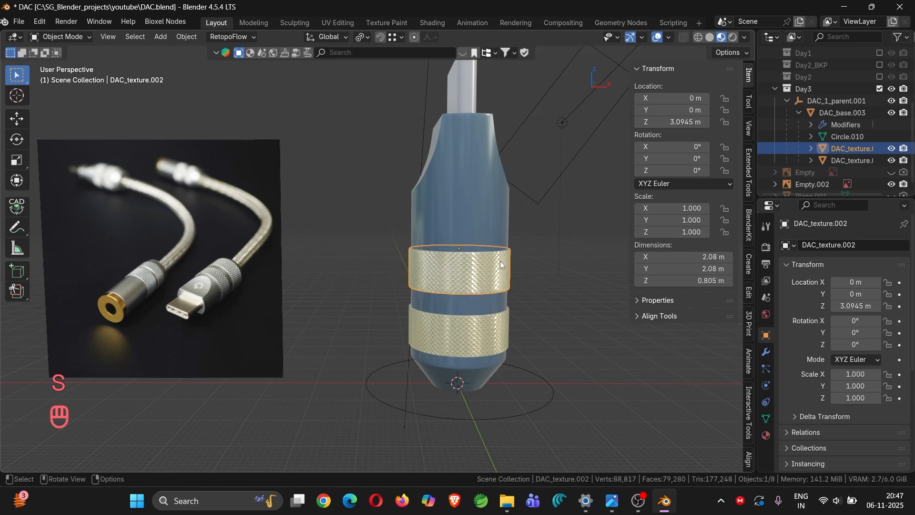
{"action": "left_click", "coordinate": [467, 327]}
{"action": "left_click", "coordinate": [466, 282]}
{"action": "left_click", "coordinate": [465, 336]}
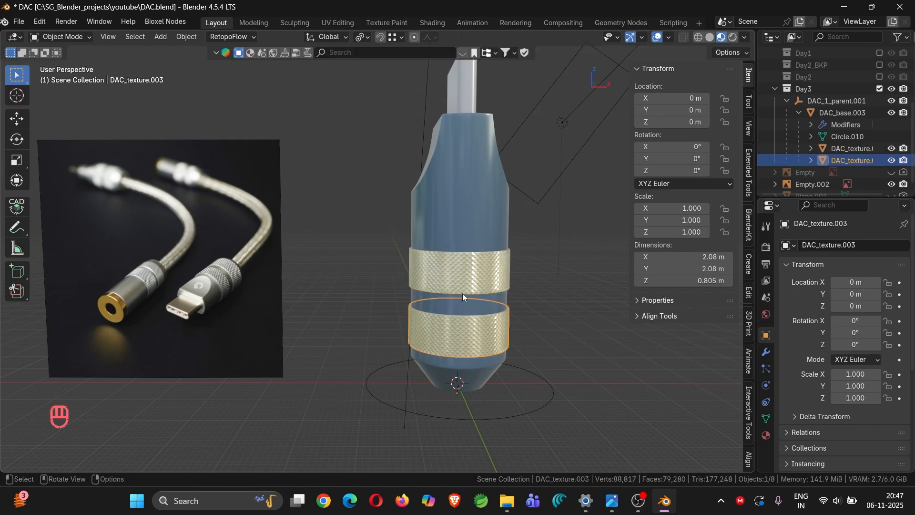
{"action": "left_click", "coordinate": [462, 293]}
{"action": "left_click", "coordinate": [460, 339]}
{"action": "left_click", "coordinate": [465, 291]}
{"action": "left_click", "coordinate": [465, 344]}
Step: Review the connector in the front view, picking out its parent empty, base body and both knurled bands
{"action": "key", "text": "KP_1"}
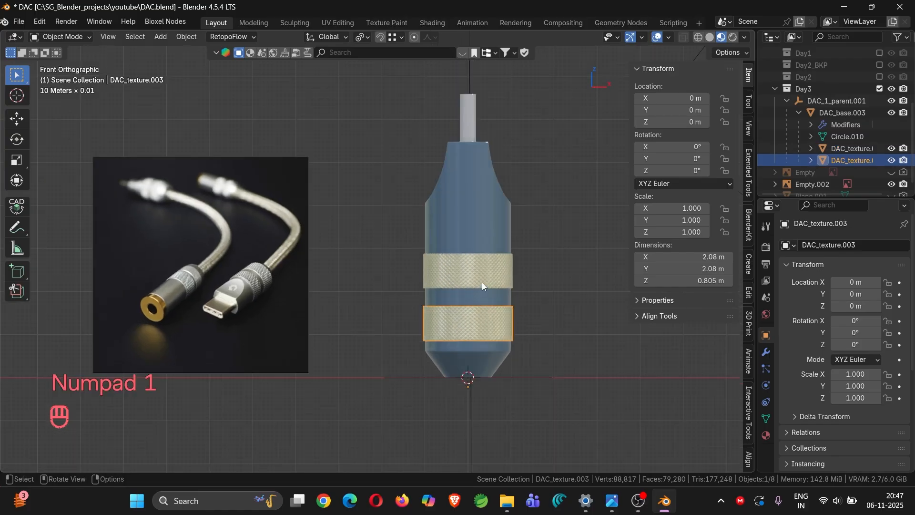
{"action": "scroll", "coordinate": [482, 282], "scroll_direction": "up", "scroll_amount": 5}
{"action": "middle_click_drag", "start_coordinate": [484, 325], "coordinate": [359, 306], "text": "shift"}
{"action": "scroll", "coordinate": [360, 272], "scroll_direction": "down", "scroll_amount": 5}
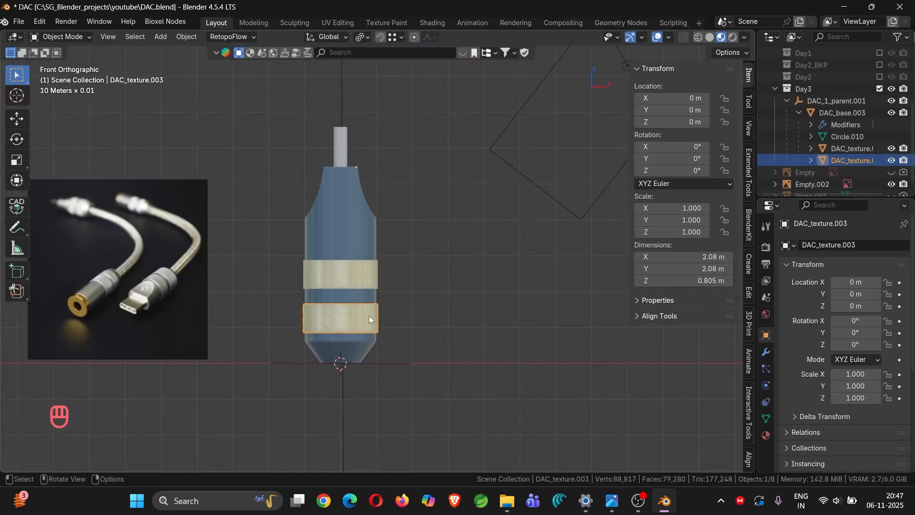
{"action": "left_click", "coordinate": [380, 365]}
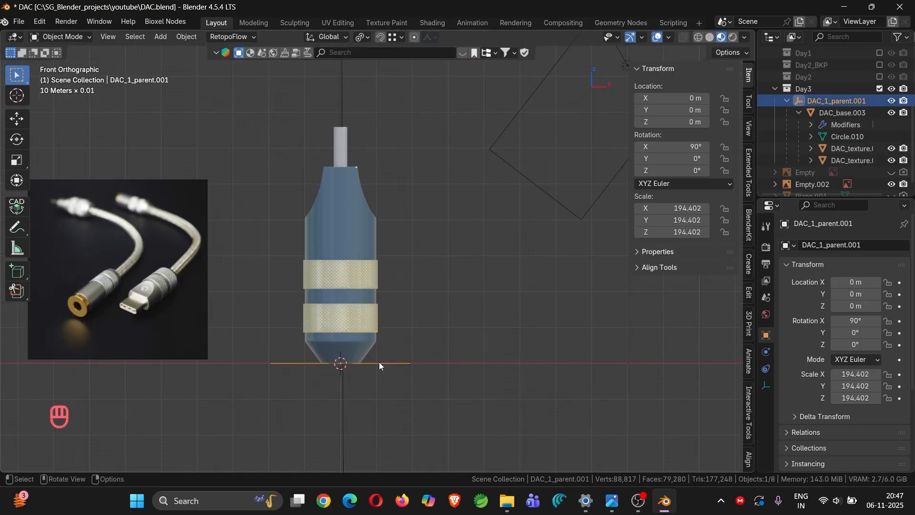
{"action": "left_click", "coordinate": [359, 325]}
{"action": "left_click", "coordinate": [355, 279], "text": "shift"}
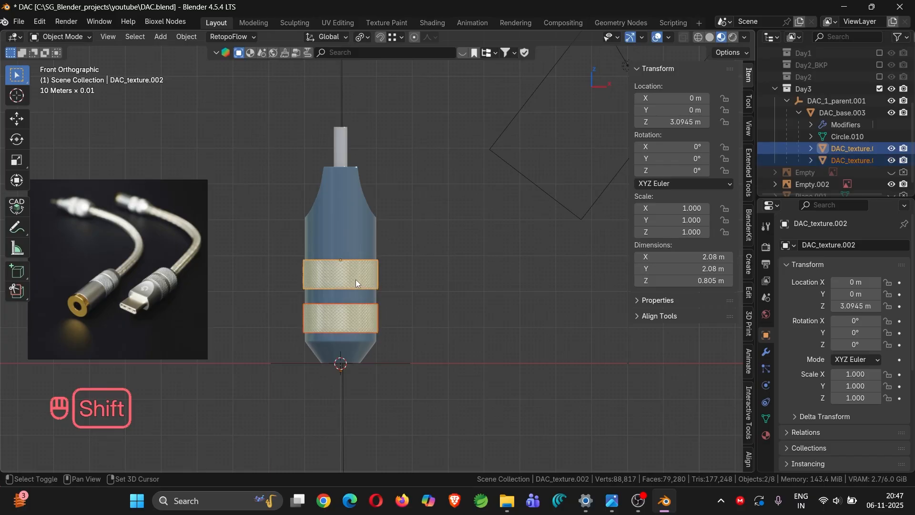
{"action": "left_click", "coordinate": [356, 249]}
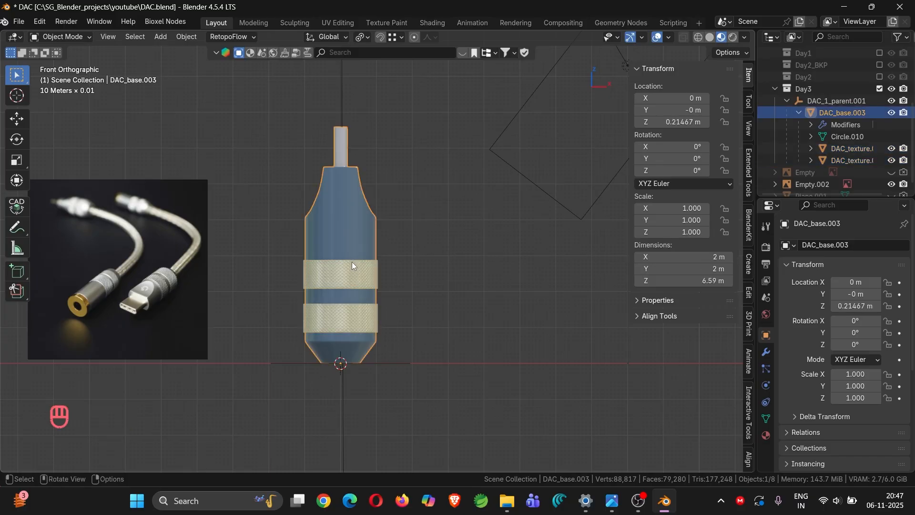
{"action": "left_click", "coordinate": [349, 279], "text": "shift"}
{"action": "left_click", "coordinate": [351, 317], "text": "shift"}
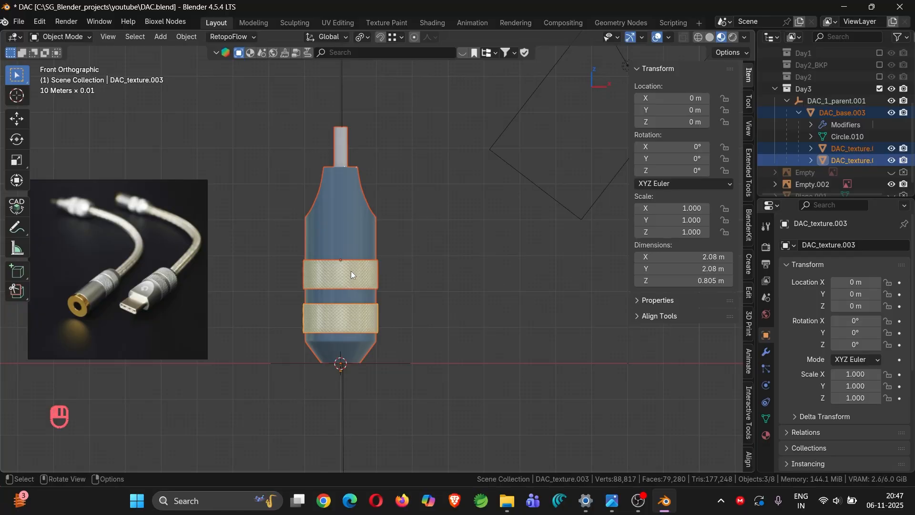
Step: Make linked duplicates of both knurled bands, leaving the copies in place over the originals
{"action": "left_click", "coordinate": [351, 271]}
{"action": "left_click", "coordinate": [348, 320], "text": "shift"}
{"action": "key", "text": "alt+d"}
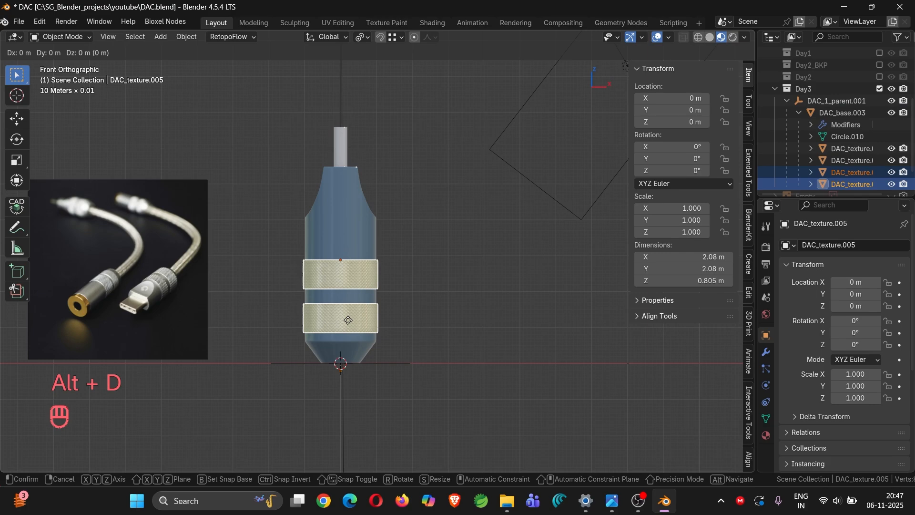
{"action": "right_click", "coordinate": [348, 319]}
Step: Make an independent, unlinked duplicate of the connector base DAC_base.003, leaving the copy in place
{"action": "left_click", "coordinate": [351, 219]}
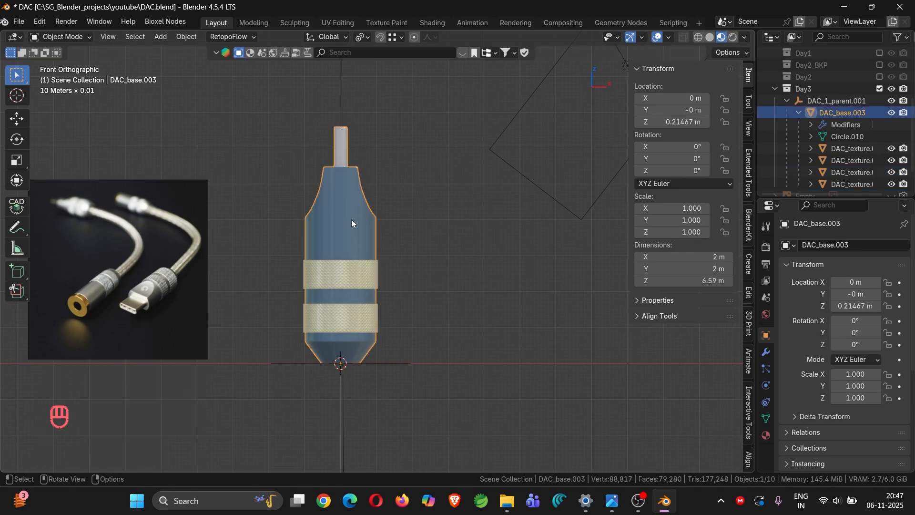
{"action": "key", "text": "shift+d"}
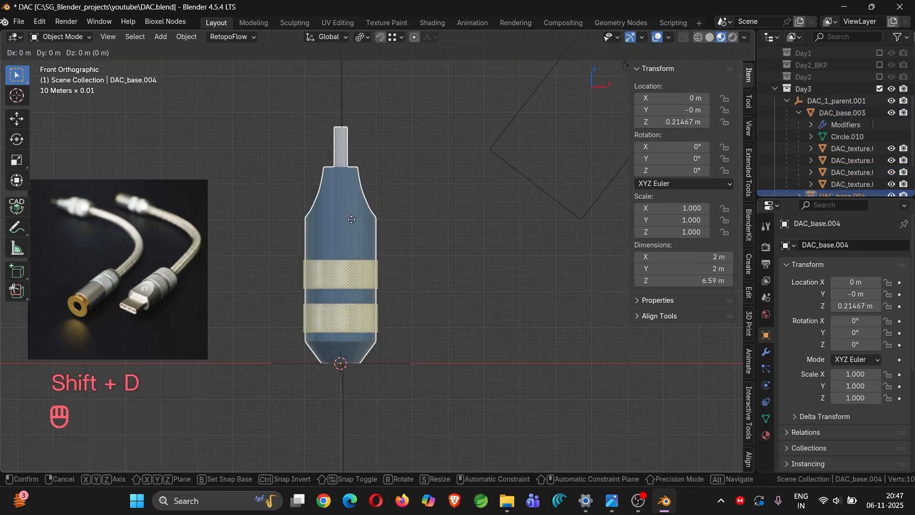
{"action": "right_click", "coordinate": [352, 219]}
Step: Select the duplicated base DAC_base.004 in the object hierarchy and widen the Outliner to show full object names
{"action": "left_click", "coordinate": [360, 274]}
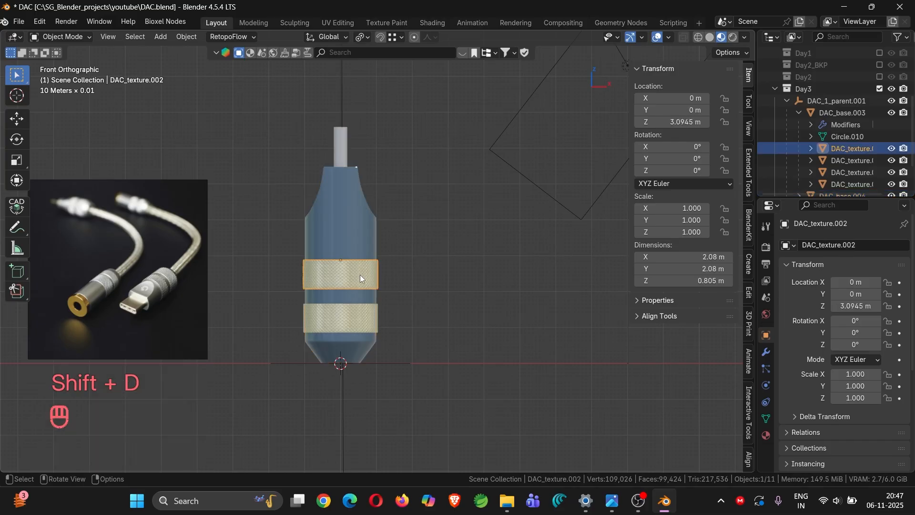
{"action": "left_click", "coordinate": [360, 323]}
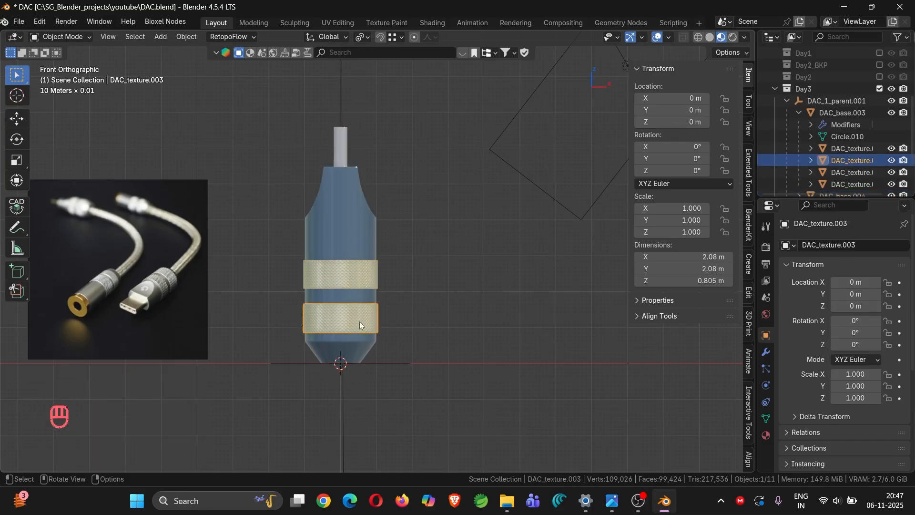
{"action": "left_click", "coordinate": [347, 236]}
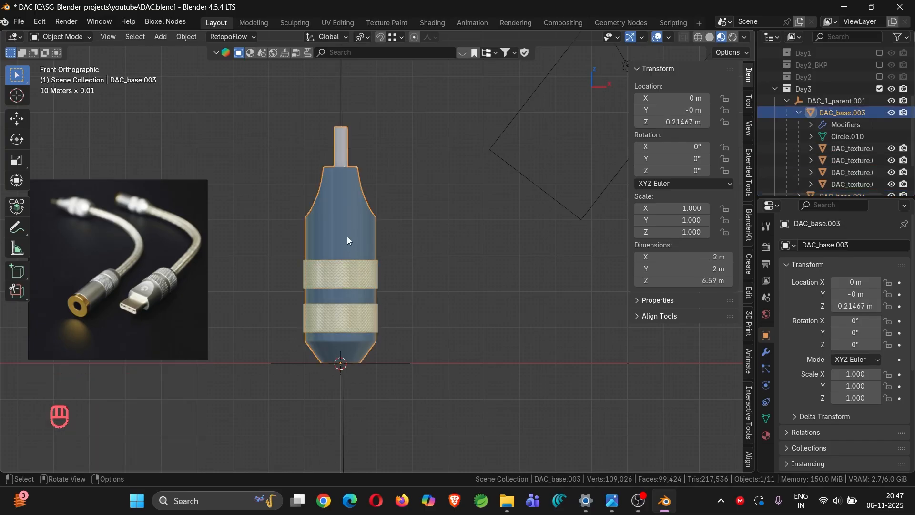
{"action": "scroll", "coordinate": [347, 236], "scroll_direction": "down", "scroll_amount": 2}
{"action": "scroll", "coordinate": [856, 131], "scroll_direction": "down", "scroll_amount": 2}
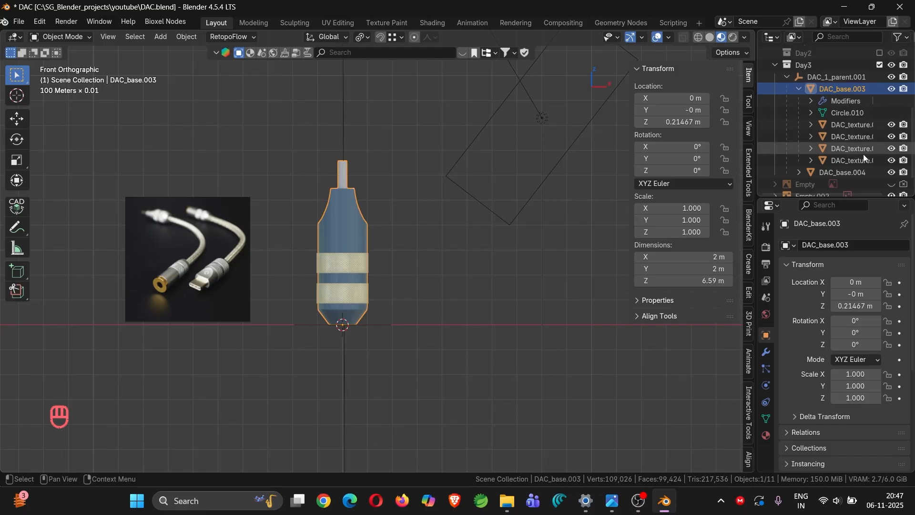
{"action": "left_click", "coordinate": [845, 170]}
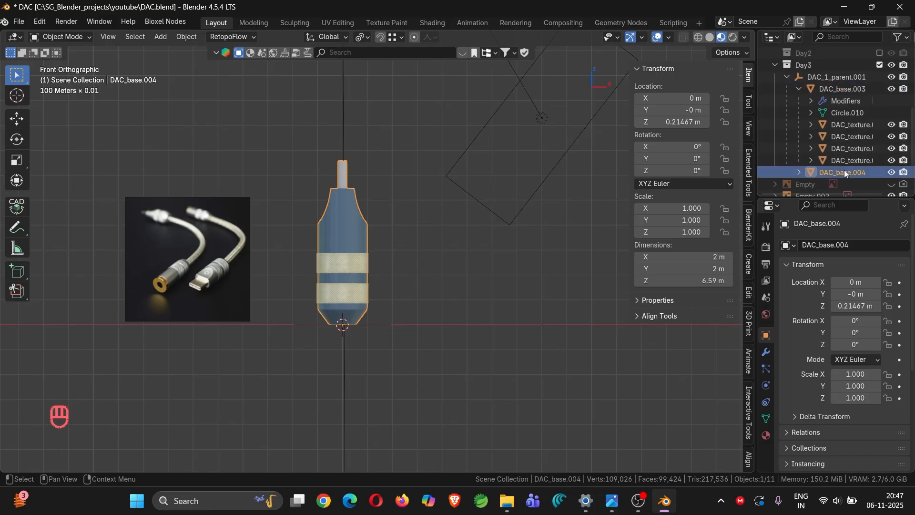
{"action": "left_click_drag", "start_coordinate": [759, 109], "coordinate": [653, 112]}
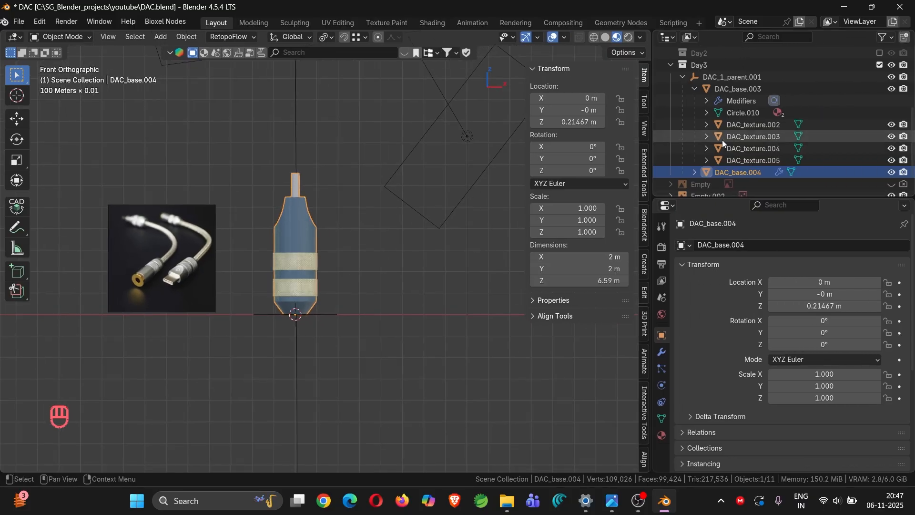
Step: Select the linked band copies DAC_texture.004 and DAC_texture.005 in the hierarchy and clear their parent
{"action": "left_click", "coordinate": [757, 152]}
{"action": "left_click", "coordinate": [754, 161], "text": "ctrl"}
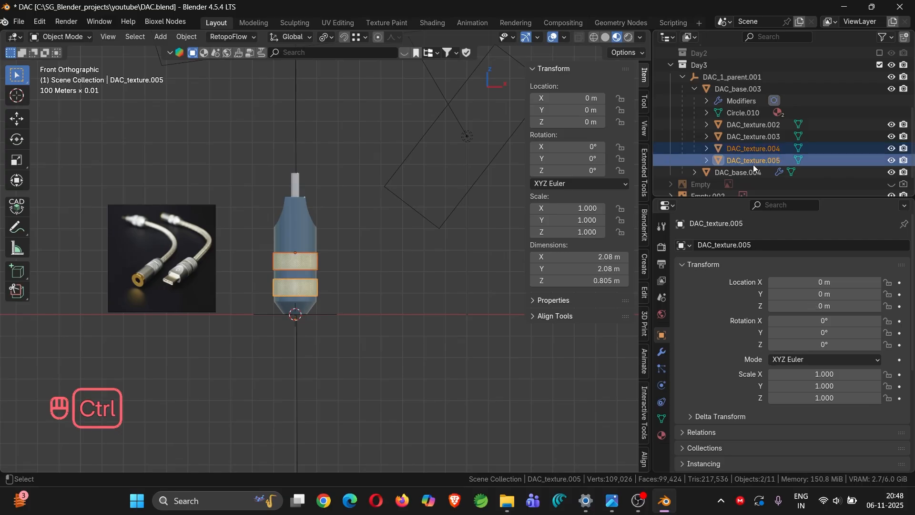
{"action": "left_click", "coordinate": [751, 172], "text": "ctrl"}
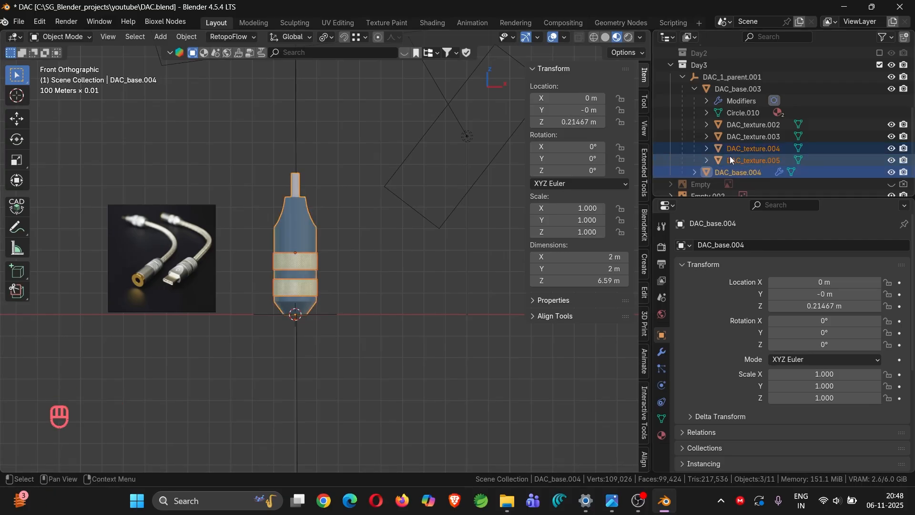
{"action": "left_click", "coordinate": [740, 150]}
{"action": "left_click", "coordinate": [745, 161], "text": "shift"}
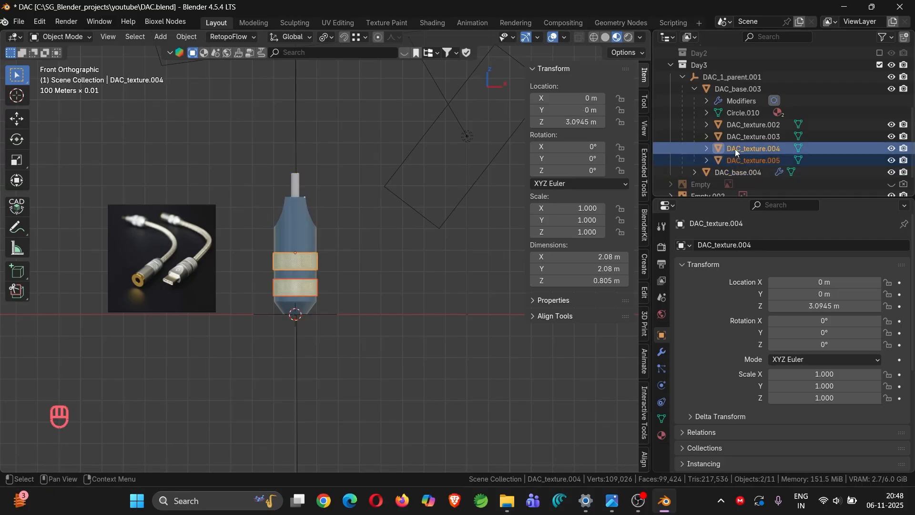
{"action": "key", "text": "alt+p"}
{"action": "left_click", "coordinate": [321, 272]}
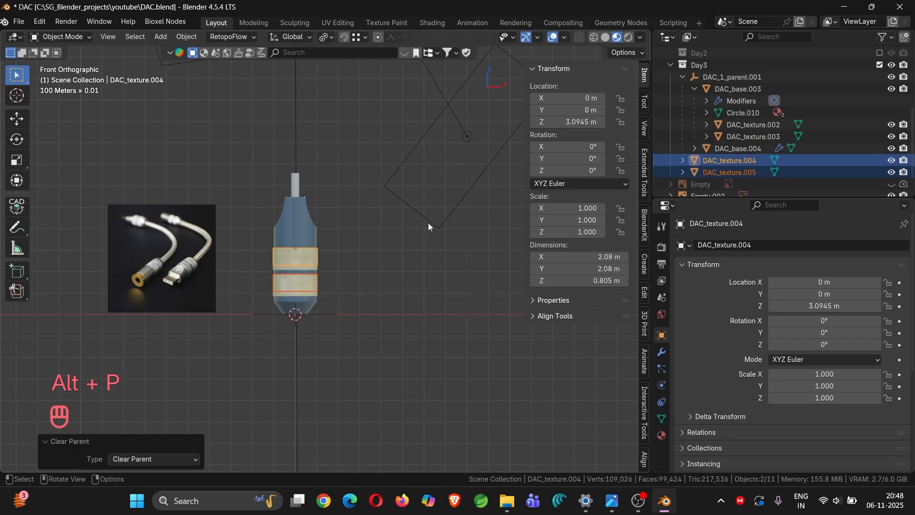
Step: Clear the parent of the duplicated base DAC_base.004
{"action": "left_click", "coordinate": [745, 148]}
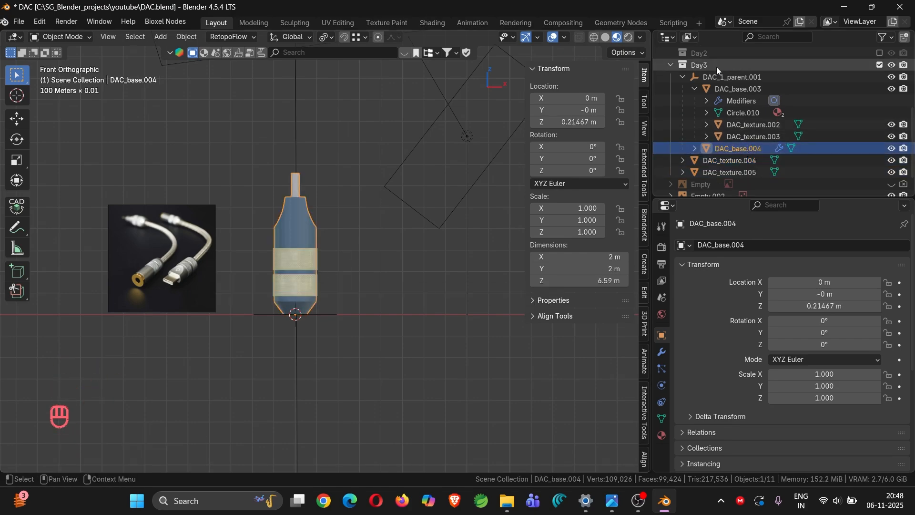
{"action": "key", "text": "alt+p"}
{"action": "left_click", "coordinate": [314, 276]}
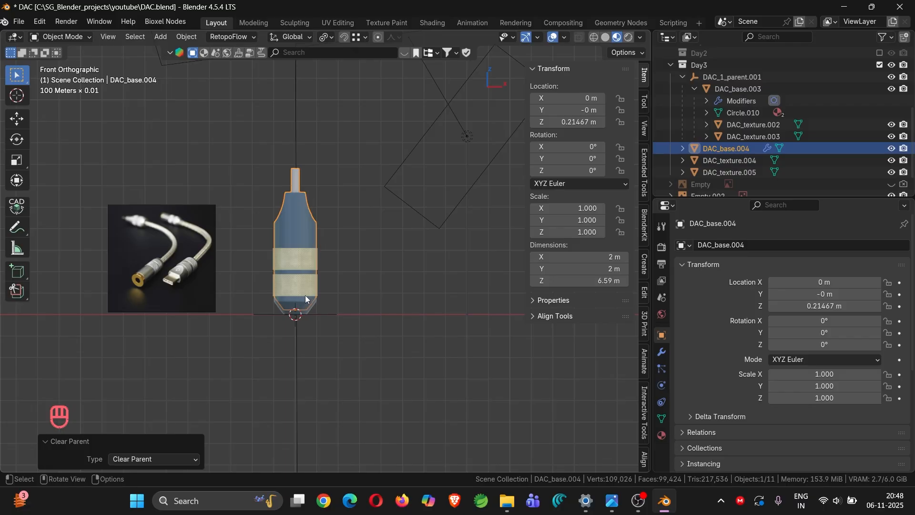
Step: Move DAC_base.004 together with both unparented band copies about 3.82 m along X, beside the original connector
{"action": "left_click", "coordinate": [713, 160], "text": "ctrl"}
{"action": "left_click", "coordinate": [719, 173], "text": "ctrl"}
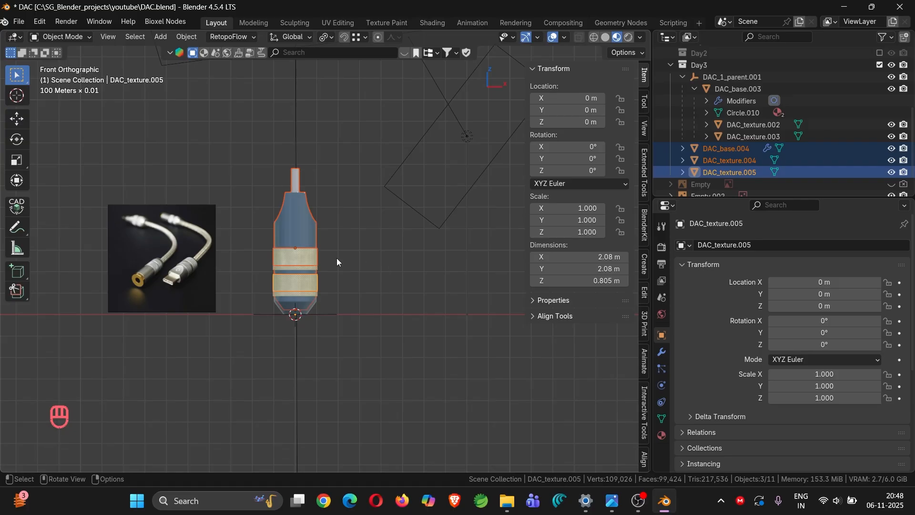
{"action": "key", "text": "g"}
{"action": "key", "text": "x"}
{"action": "left_click", "coordinate": [419, 273]}
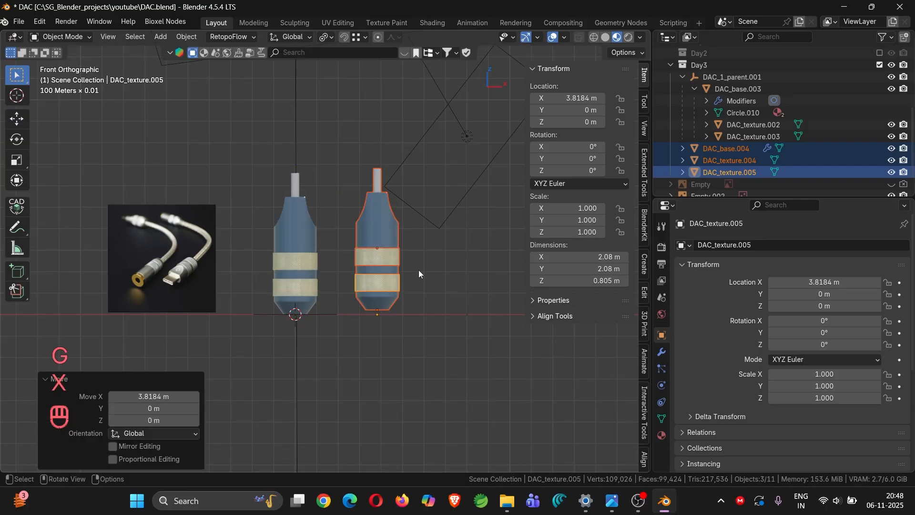
{"action": "left_click", "coordinate": [413, 310]}
Step: Compare the copied connector with the cable reference, then lower its upper knurled band about 0.28 m along Z
{"action": "scroll", "coordinate": [378, 267], "scroll_direction": "up", "scroll_amount": 2}
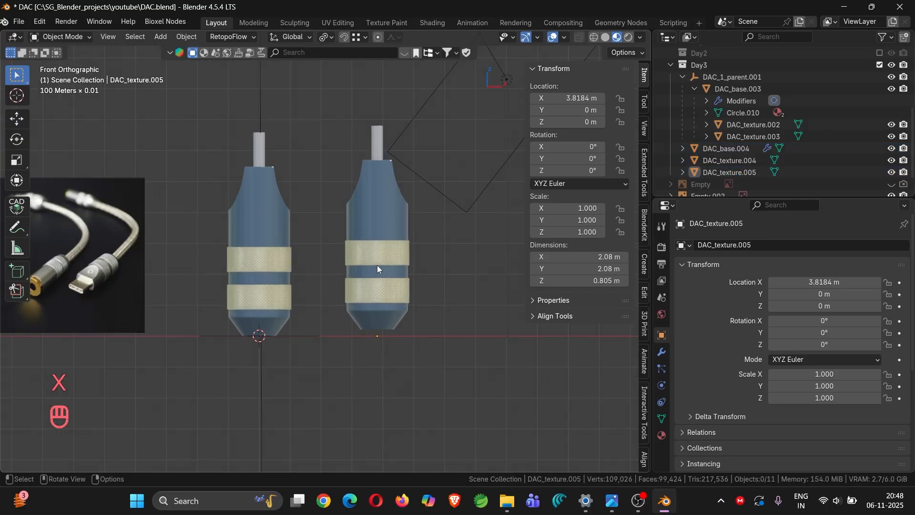
{"action": "left_click", "coordinate": [376, 237]}
{"action": "middle_click_drag", "start_coordinate": [257, 261], "coordinate": [334, 262], "text": "shift"}
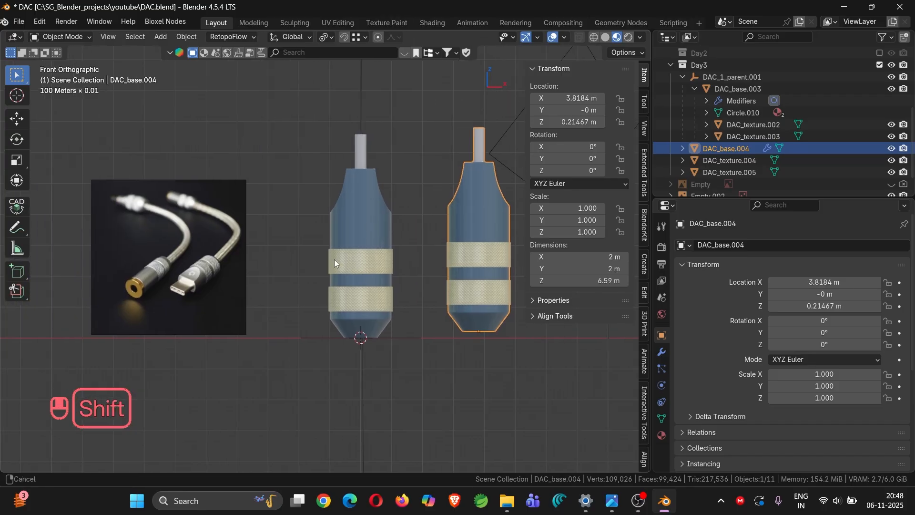
{"action": "scroll", "coordinate": [194, 261], "scroll_direction": "up", "scroll_amount": 5}
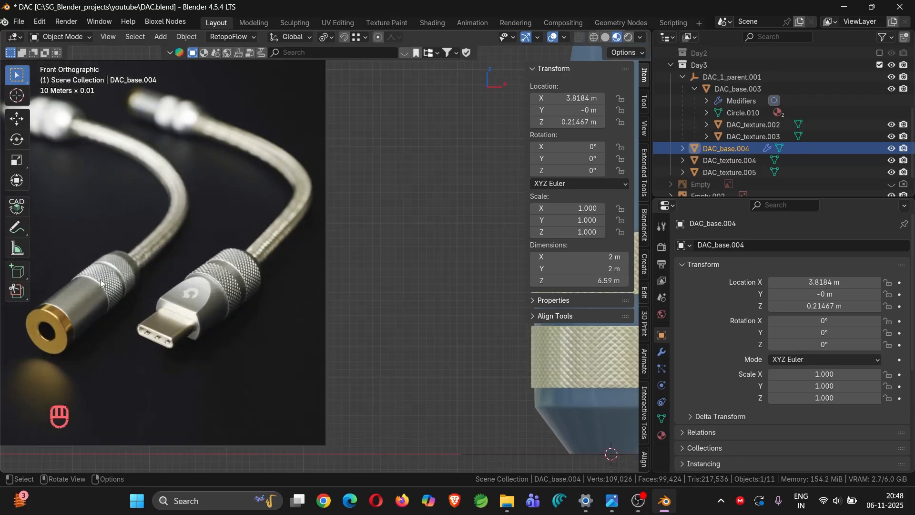
{"action": "scroll", "coordinate": [247, 280], "scroll_direction": "down", "scroll_amount": 4}
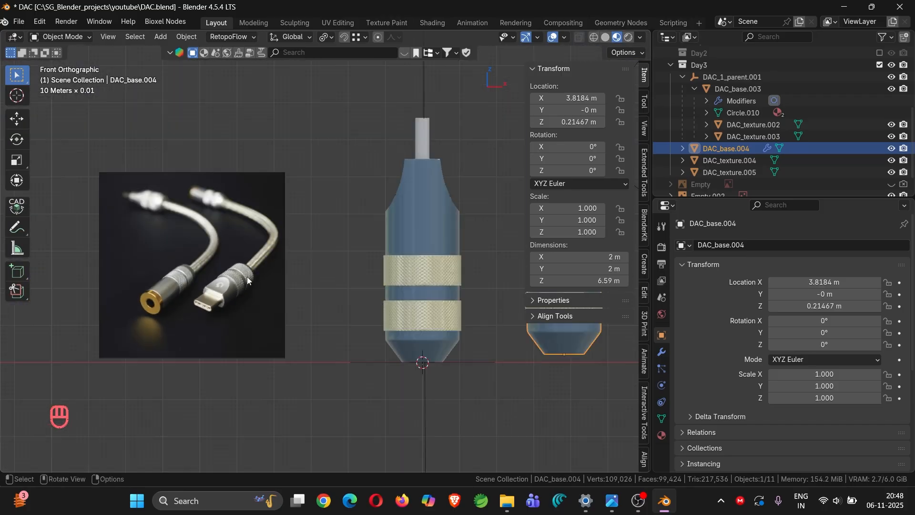
{"action": "scroll", "coordinate": [247, 281], "scroll_direction": "down", "scroll_amount": 1}
{"action": "middle_click_drag", "start_coordinate": [372, 268], "coordinate": [305, 283], "text": "shift"}
{"action": "left_click", "coordinate": [436, 288]}
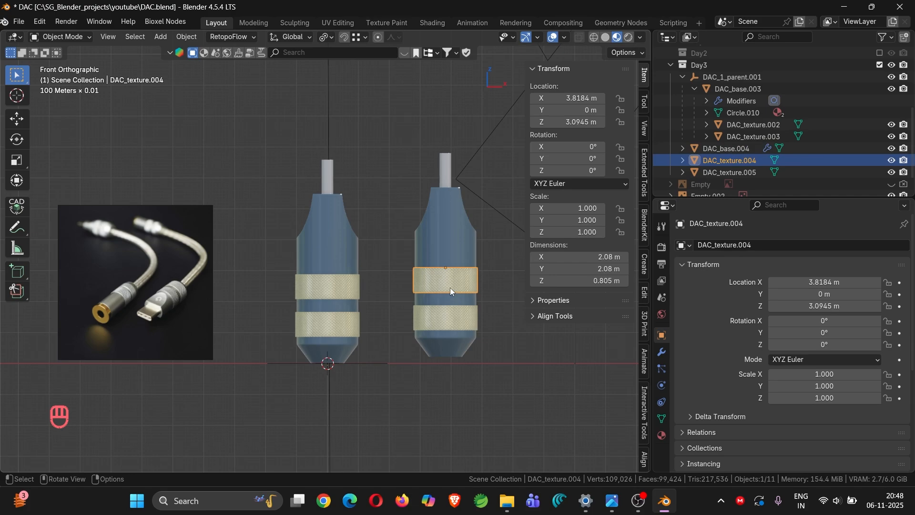
{"action": "key", "text": "g"}
{"action": "key", "text": "z"}
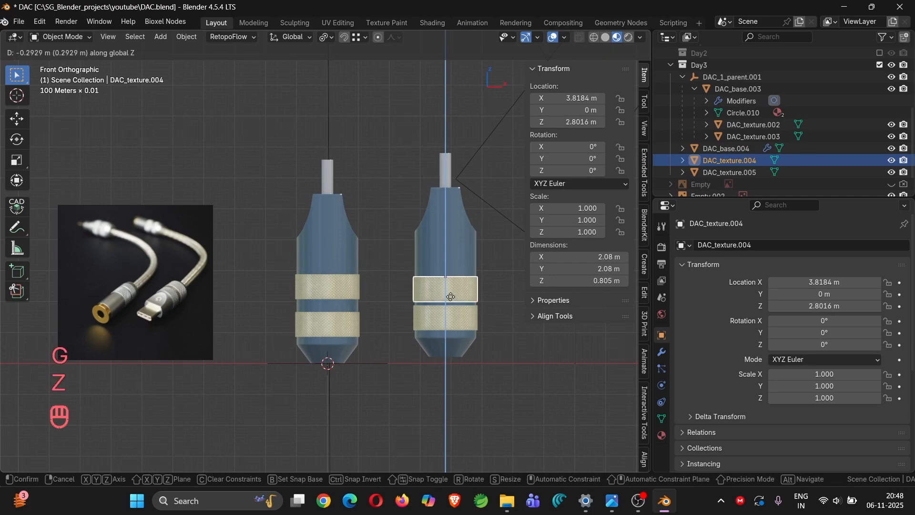
{"action": "left_click", "coordinate": [451, 296]}
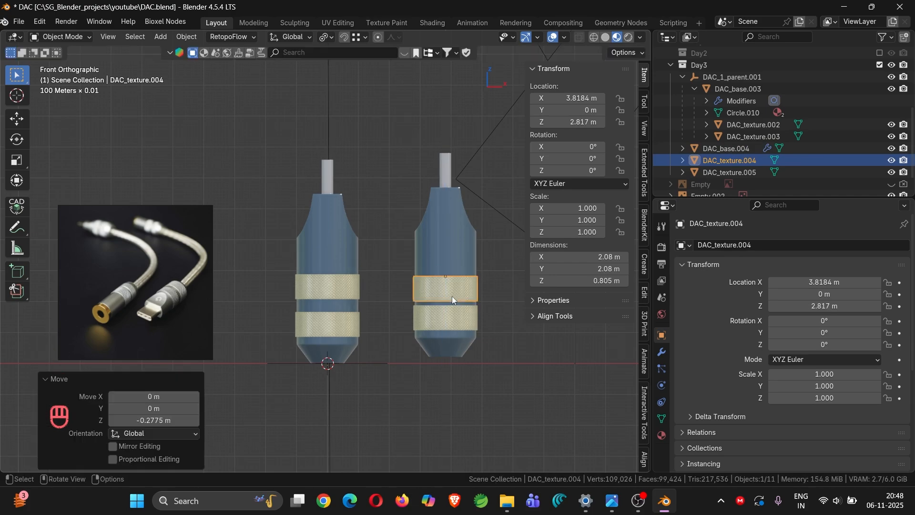
{"action": "left_click", "coordinate": [451, 351]}
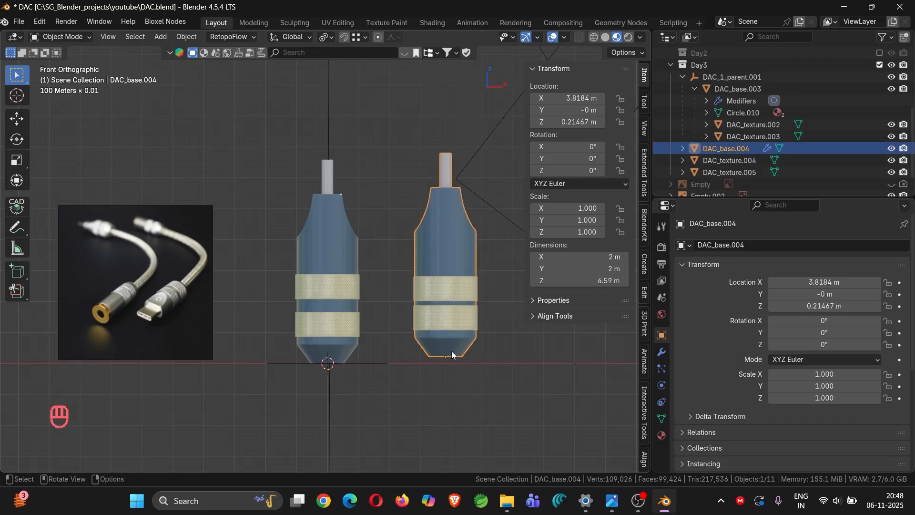
{"action": "middle_click_drag", "start_coordinate": [430, 322], "coordinate": [333, 328]}
{"action": "left_click", "coordinate": [340, 352]}
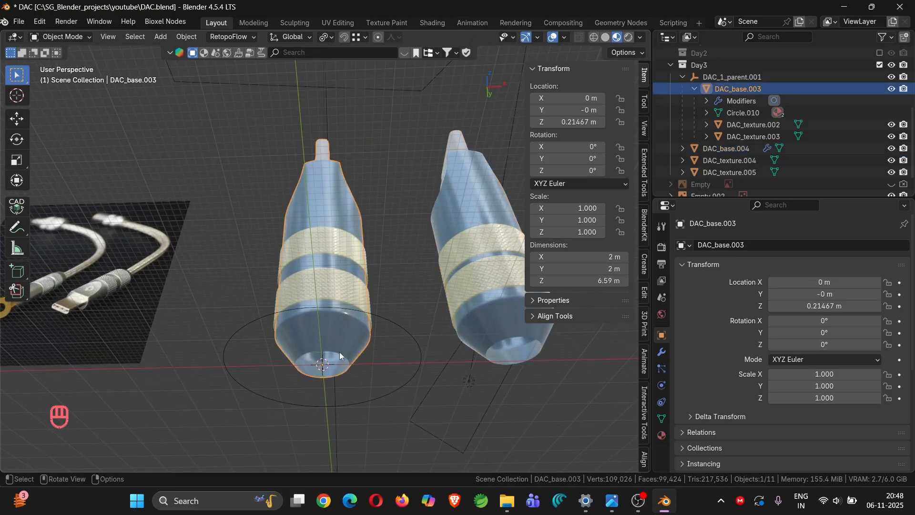
{"action": "key", "text": "Tab"}
{"action": "left_click", "coordinate": [334, 352], "text": "alt"}
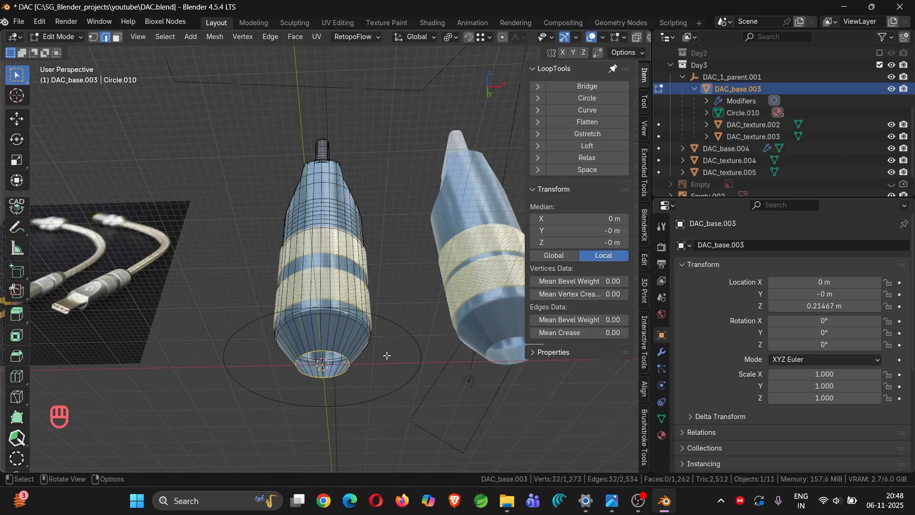
{"action": "key", "text": "s"}
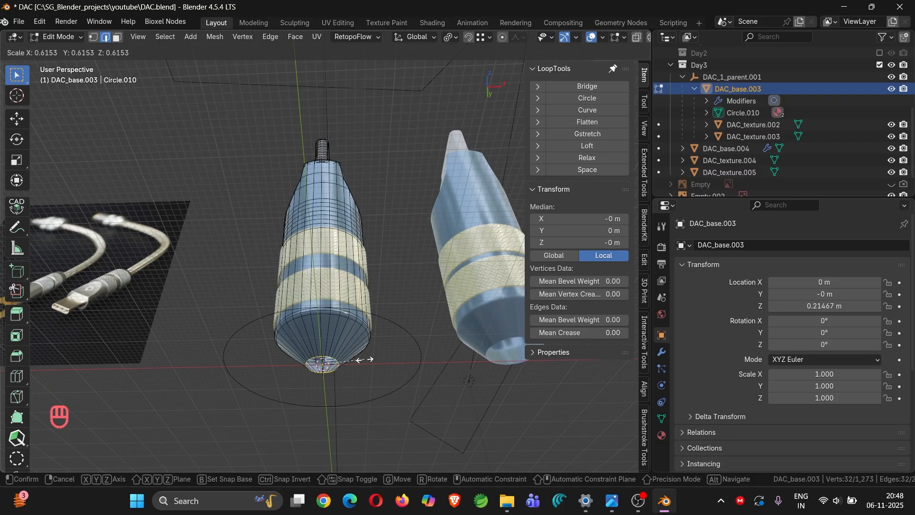
{"action": "right_click", "coordinate": [365, 360]}
{"action": "middle_click_drag", "start_coordinate": [365, 360], "coordinate": [380, 424]}
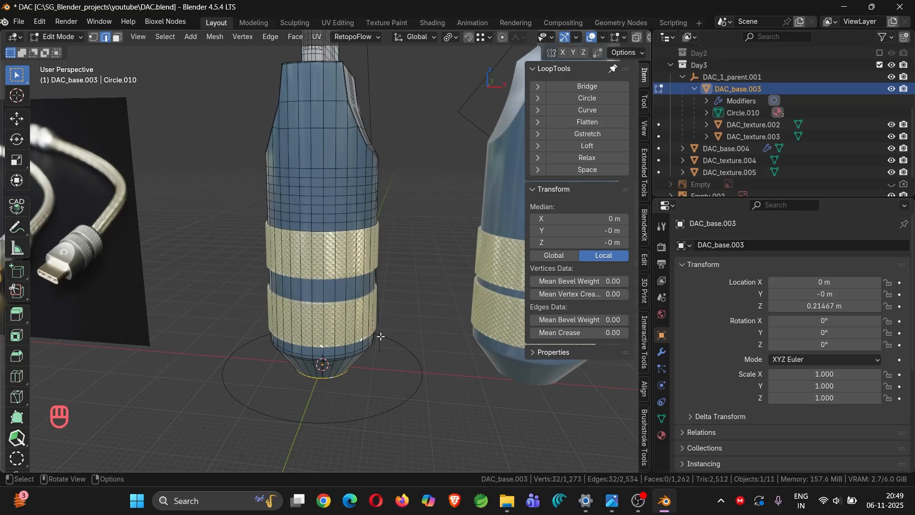
{"action": "scroll", "coordinate": [380, 335], "scroll_direction": "down", "scroll_amount": 3}
{"action": "middle_click_drag", "start_coordinate": [372, 327], "coordinate": [370, 326], "text": "shift"}
{"action": "key", "text": "Tab"}
{"action": "left_click", "coordinate": [442, 265]}
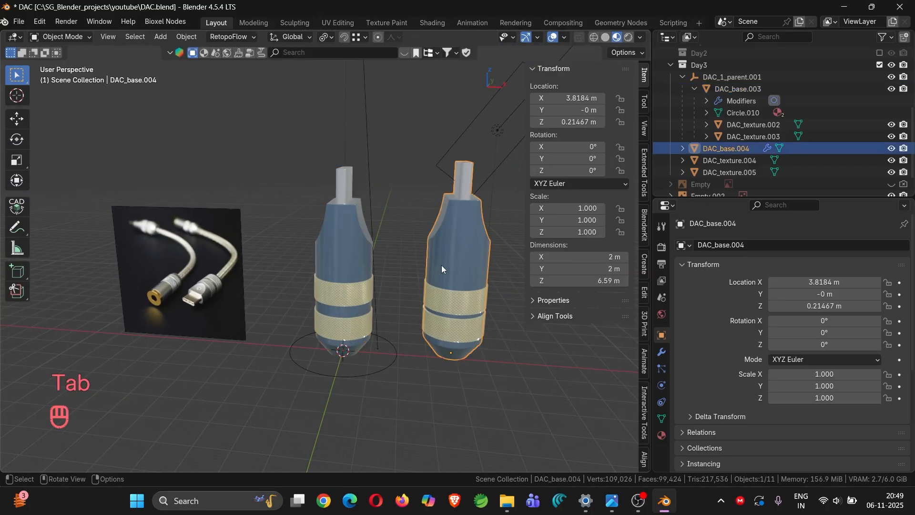
Step: Undo the band shift, the connector move, the parent clearing and the base duplication, keeping the linked band copies
{"action": "key", "text": "ctrl+z"}
{"action": "key", "text": "ctrl+z"}
{"action": "key", "text": "ctrl+z"}
{"action": "key", "text": "ctrl+z"}
{"action": "key", "text": "ctrl+z"}
{"action": "key", "text": "ctrl+z"}
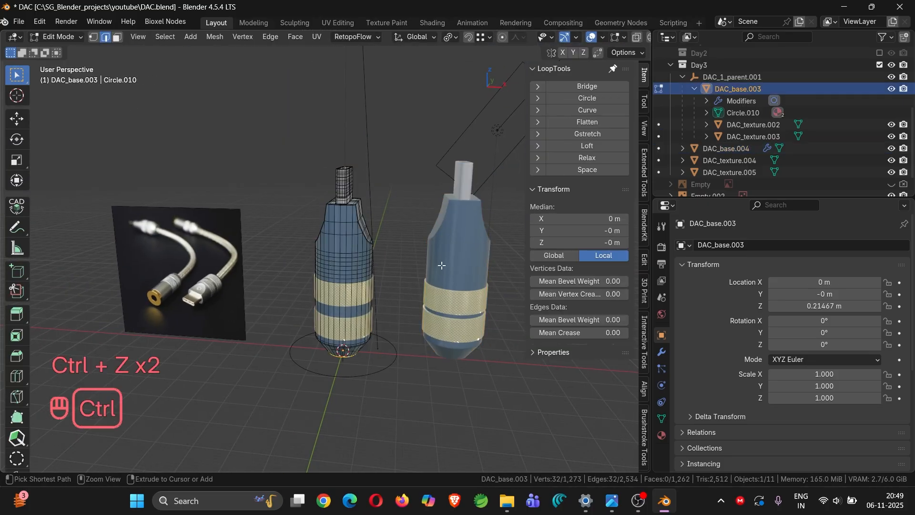
{"action": "key", "text": "ctrl+z"}
{"action": "key", "text": "ctrl+z"}
{"action": "key", "text": "ctrl+z"}
{"action": "key", "text": "ctrl+z"}
{"action": "key", "text": "ctrl+z"}
{"action": "key", "text": "ctrl+z"}
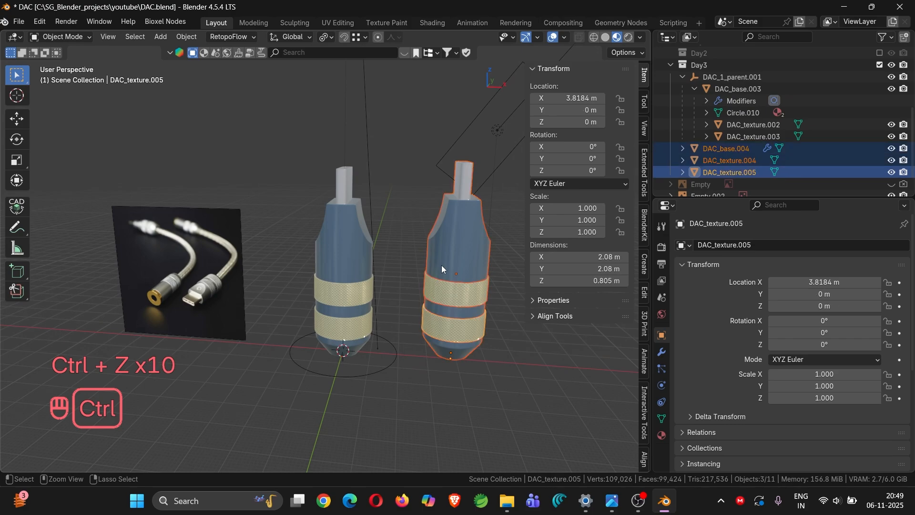
{"action": "key", "text": "ctrl+z"}
{"action": "key", "text": "ctrl+z"}
{"action": "key", "text": "ctrl+z"}
{"action": "key", "text": "ctrl+z"}
{"action": "key", "text": "ctrl+z"}
{"action": "key", "text": "ctrl+z"}
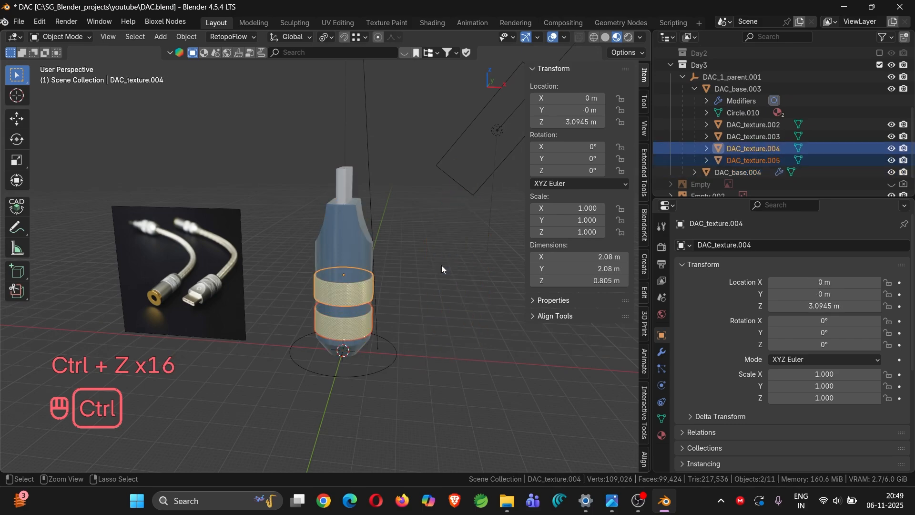
{"action": "key", "text": "ctrl+z"}
{"action": "key", "text": "ctrl+z"}
{"action": "key", "text": "ctrl+z"}
{"action": "key", "text": "ctrl+z"}
{"action": "key", "text": "ctrl+z"}
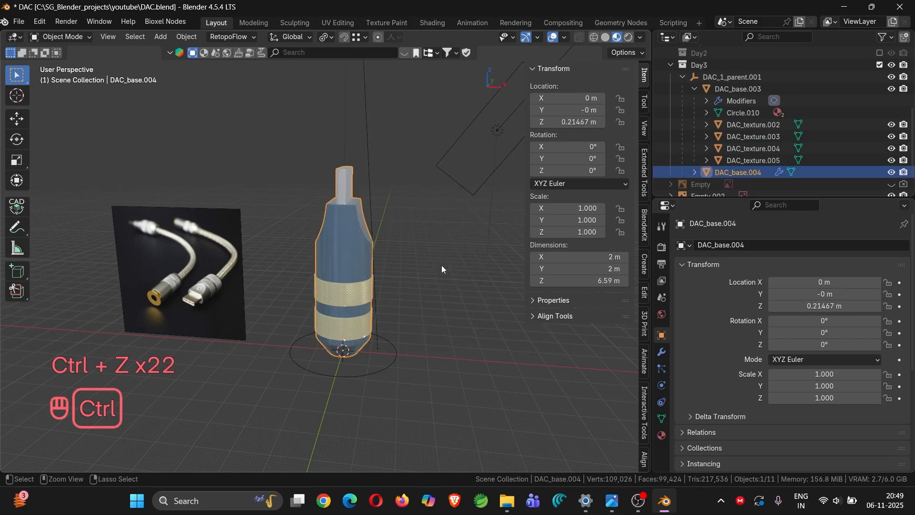
{"action": "key", "text": "ctrl+z"}
{"action": "key", "text": "ctrl+z"}
{"action": "key", "text": "ctrl+z"}
{"action": "key", "text": "ctrl+z"}
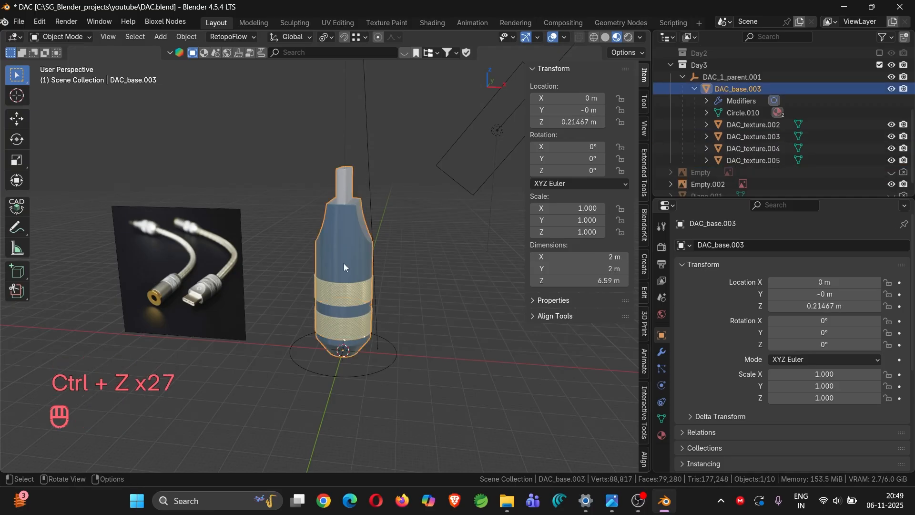
Step: Scale the open edge loop at the lower end of DAC_base.003 down to about 0.543 to narrow the opening
{"action": "middle_click_drag", "start_coordinate": [344, 267], "coordinate": [364, 394]}
{"action": "scroll", "coordinate": [364, 394], "scroll_direction": "up", "scroll_amount": 3}
{"action": "key", "text": "Tab"}
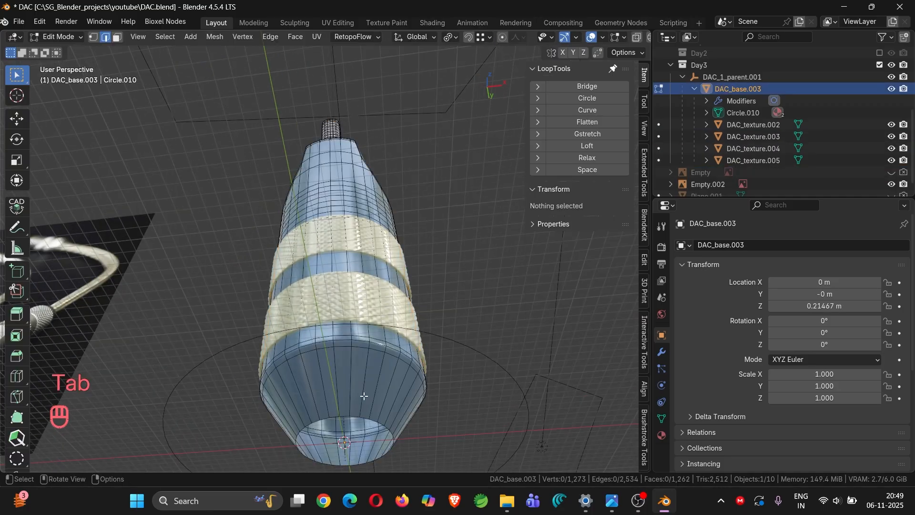
{"action": "left_click", "coordinate": [363, 417], "text": "alt"}
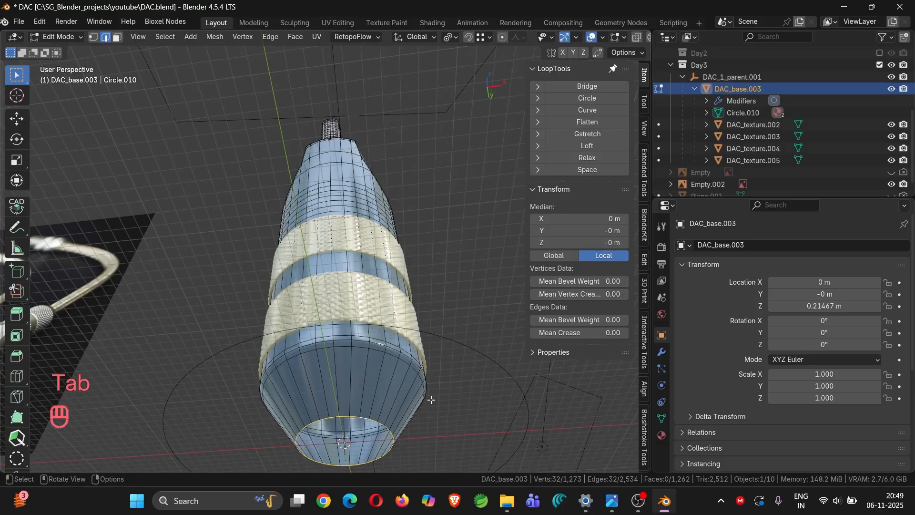
{"action": "key", "text": "s"}
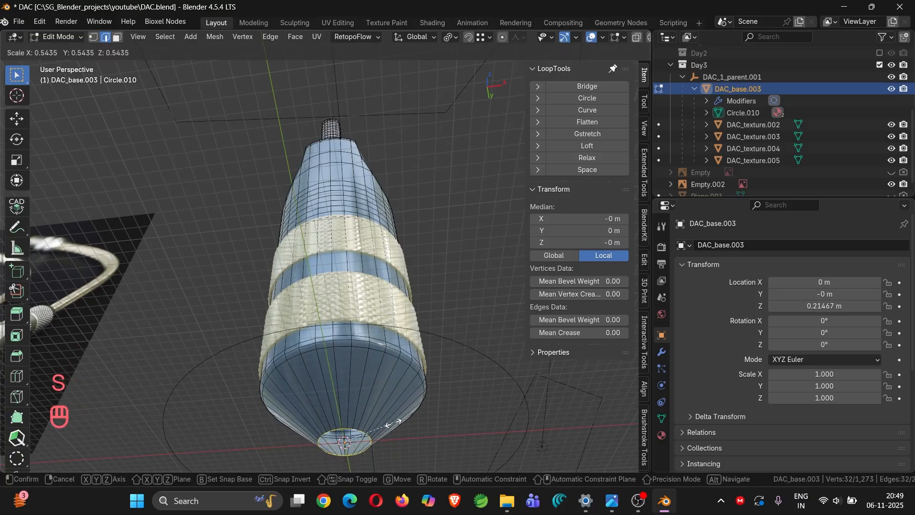
{"action": "left_click", "coordinate": [393, 422]}
{"action": "middle_click_drag", "start_coordinate": [394, 422], "coordinate": [354, 427]}
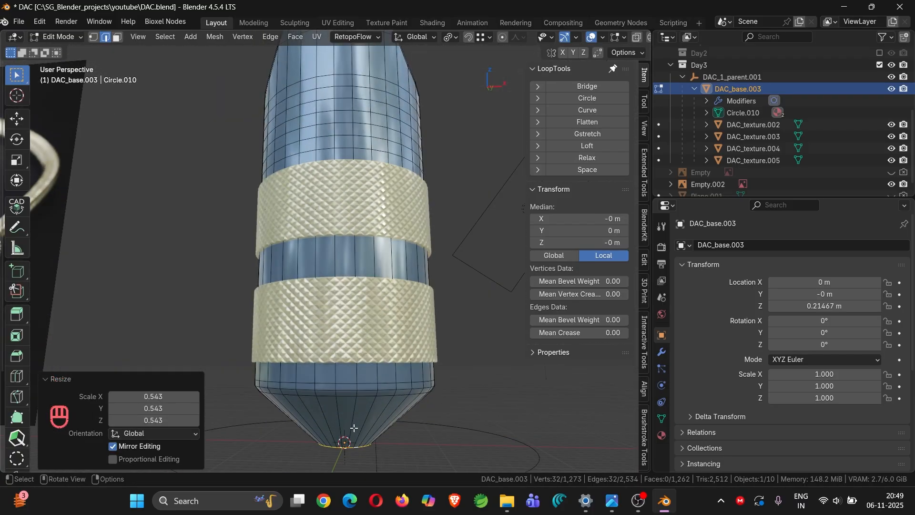
Step: Add three evenly spaced loop cuts around the tapered lower end of DAC_base.003 and return to Object Mode
{"action": "key", "text": "ctrl+r"}
{"action": "scroll", "coordinate": [353, 428], "scroll_direction": "up", "scroll_amount": 2}
{"action": "left_click", "coordinate": [354, 427]}
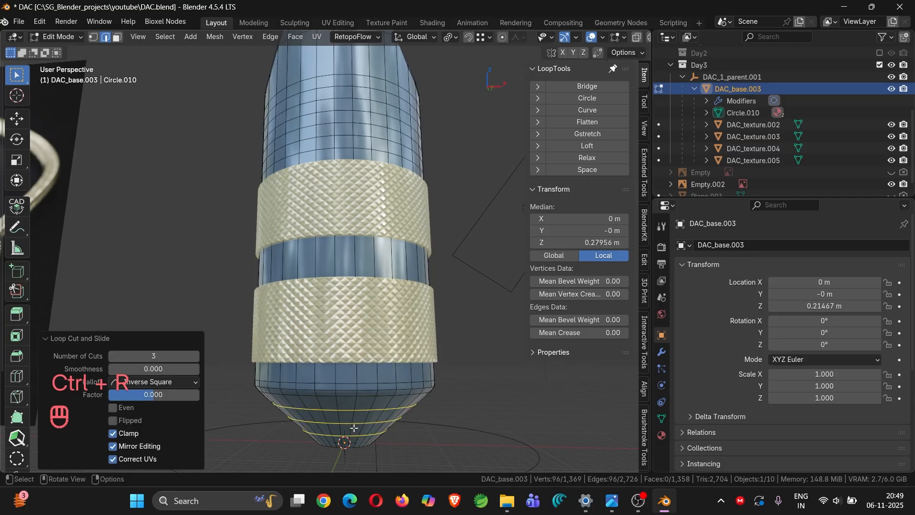
{"action": "key", "text": "Tab"}
{"action": "mouse_move", "coordinate": [354, 428]}
{"action": "middle_mouse_down"}
{"action": "mouse_move", "coordinate": [389, 356]}
{"action": "mouse_move", "coordinate": [345, 355]}
{"action": "mouse_move", "coordinate": [332, 390]}
{"action": "mouse_move", "coordinate": [293, 325]}
{"action": "mouse_move", "coordinate": [248, 331]}
{"action": "mouse_move", "coordinate": [225, 351]}
{"action": "mouse_move", "coordinate": [256, 399]}
{"action": "mouse_move", "coordinate": [361, 451]}
{"action": "mouse_move", "coordinate": [356, 432]}
{"action": "middle_mouse_up"}
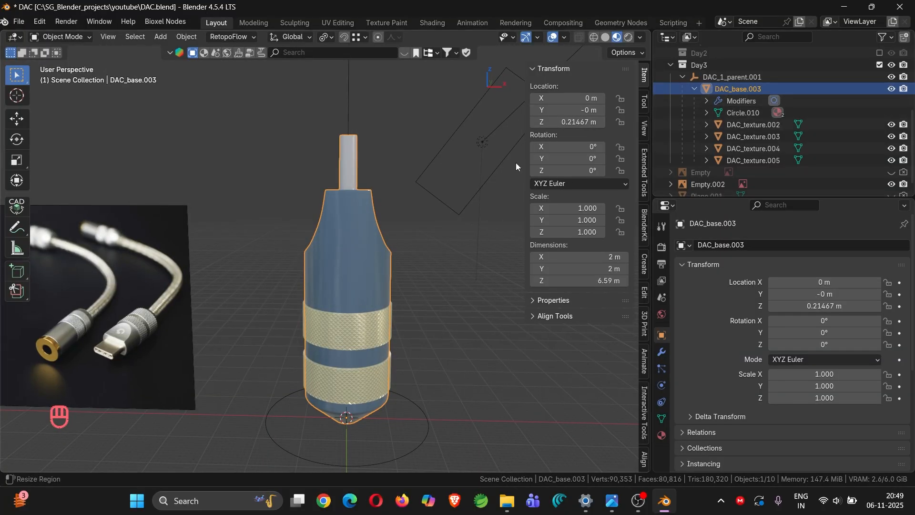
Step: Make an independent duplicate of the reshaped base DAC_base.003, leaving the copy in place
{"action": "key", "text": "shift"}
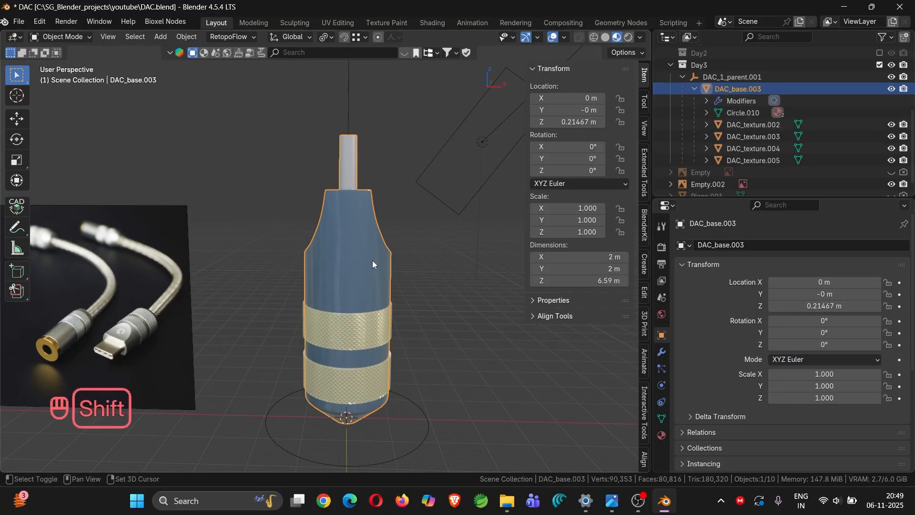
{"action": "key", "text": "shift+d"}
{"action": "right_click", "coordinate": [372, 260]}
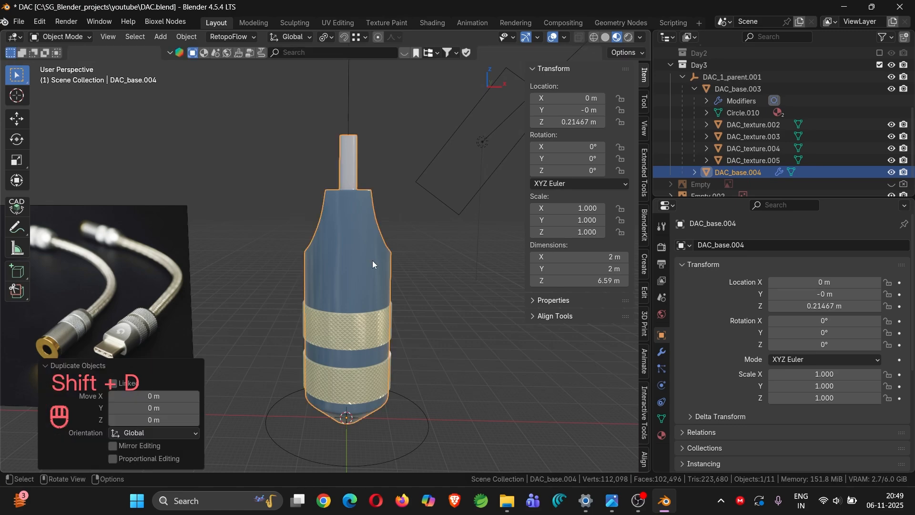
Step: Clear the parent of the two duplicated knurled bands, DAC_texture.004 and DAC_texture.005, without keeping their transformation
{"action": "left_click", "coordinate": [749, 149]}
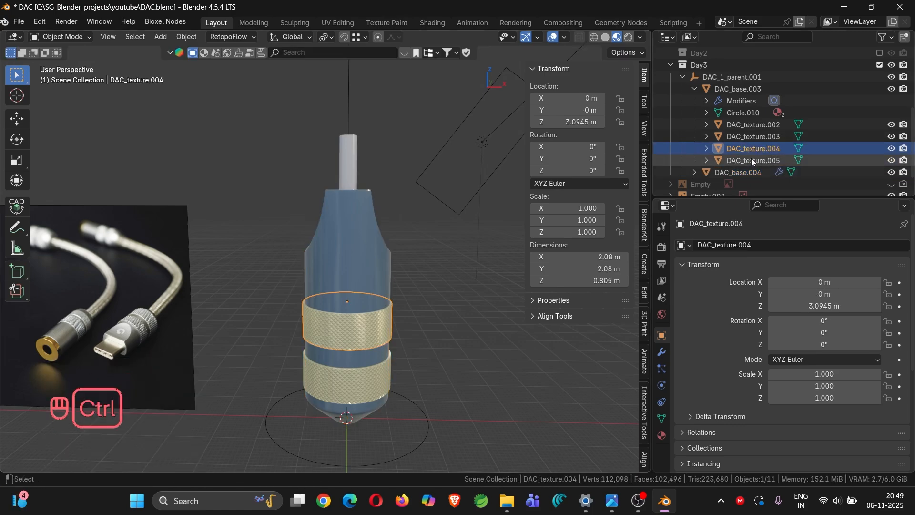
{"action": "left_click", "coordinate": [744, 126]}
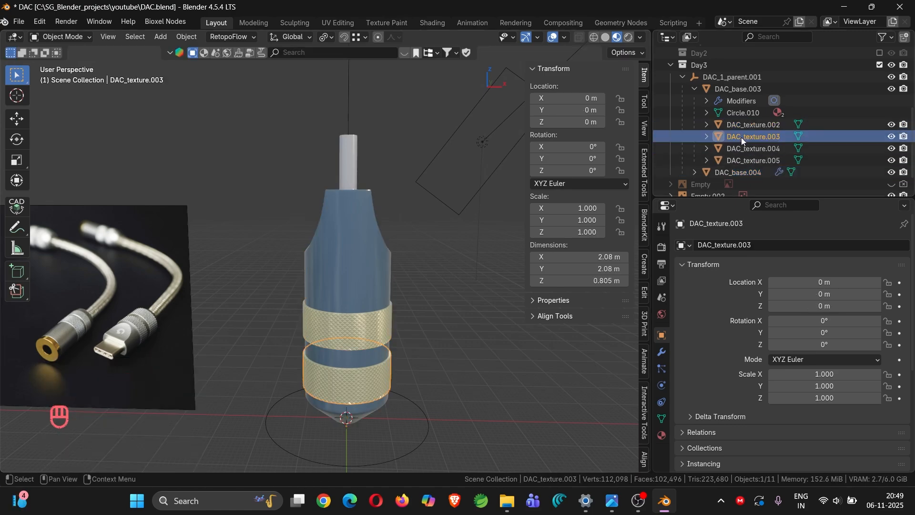
{"action": "left_click", "coordinate": [746, 159]}
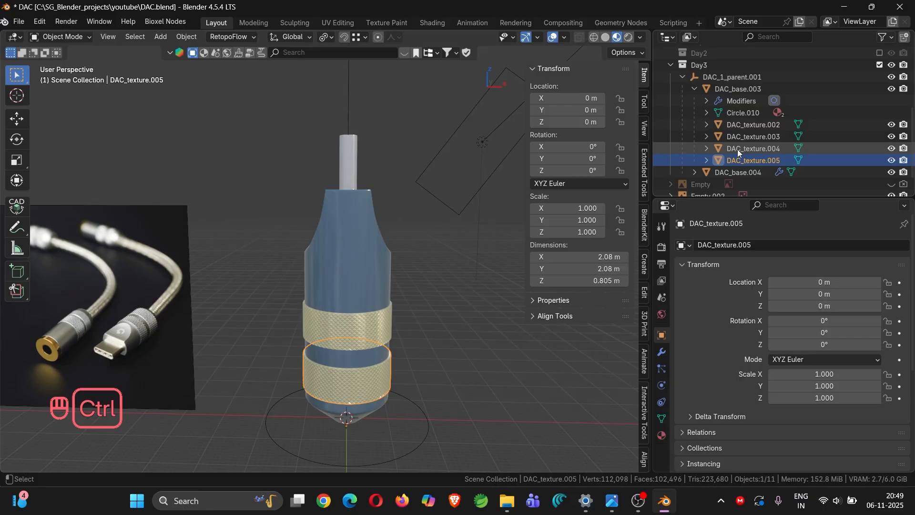
{"action": "left_click", "coordinate": [737, 150], "text": "ctrl"}
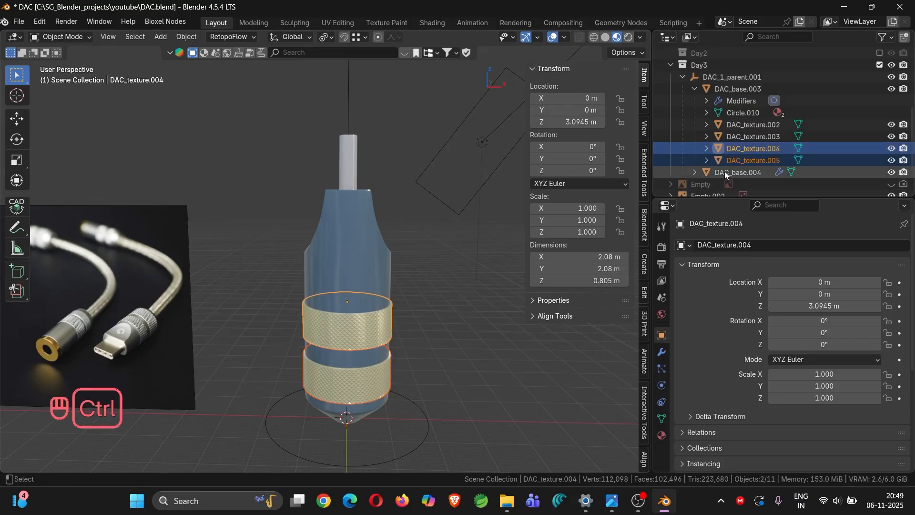
{"action": "key", "text": "alt+p"}
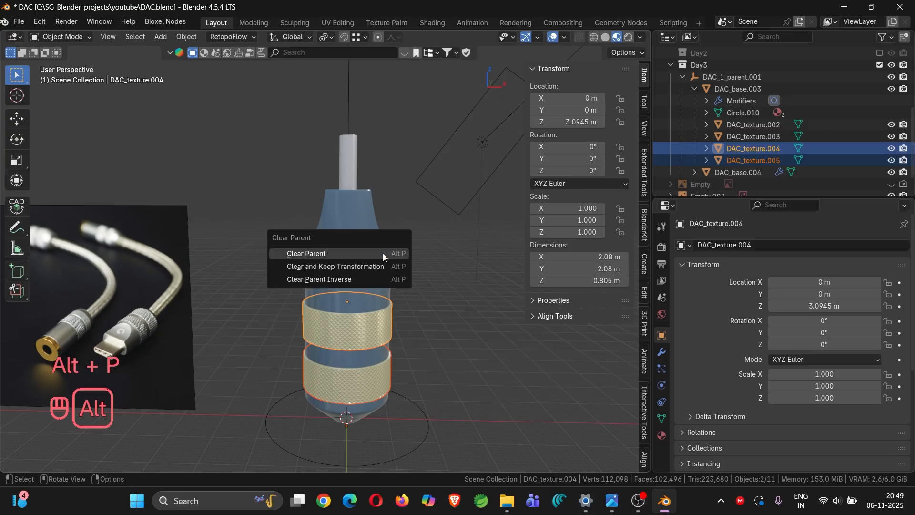
{"action": "left_click", "coordinate": [383, 258]}
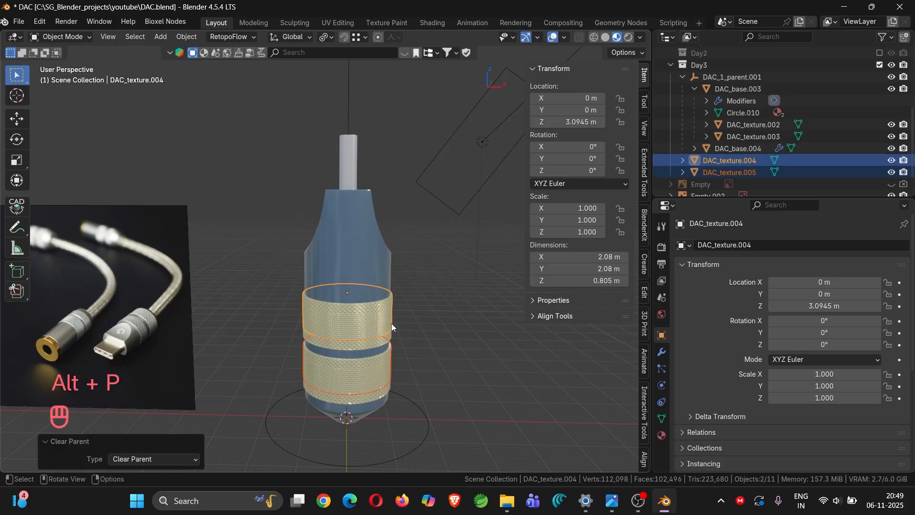
{"action": "left_click", "coordinate": [351, 417]}
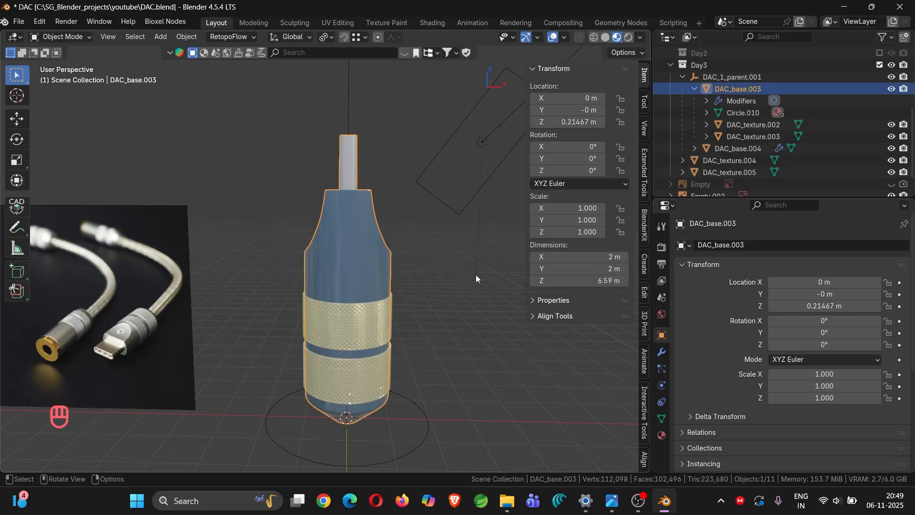
Step: Clear the parent of the duplicated base DAC_base.004 while keeping its transformation
{"action": "left_click", "coordinate": [739, 149]}
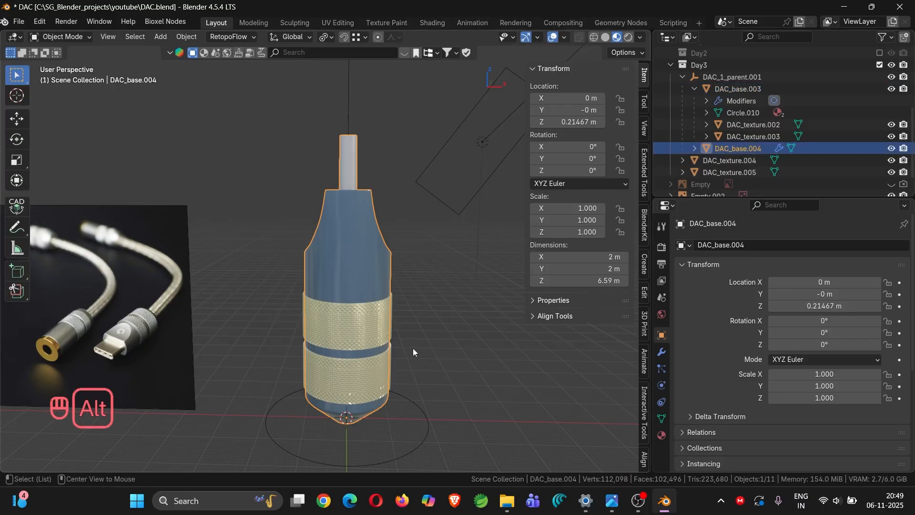
{"action": "key", "text": "alt+p"}
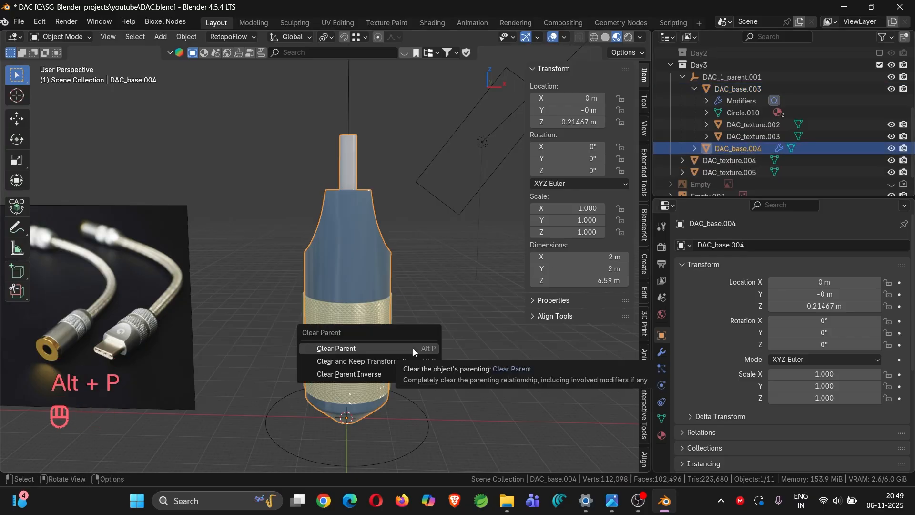
{"action": "left_click", "coordinate": [387, 360]}
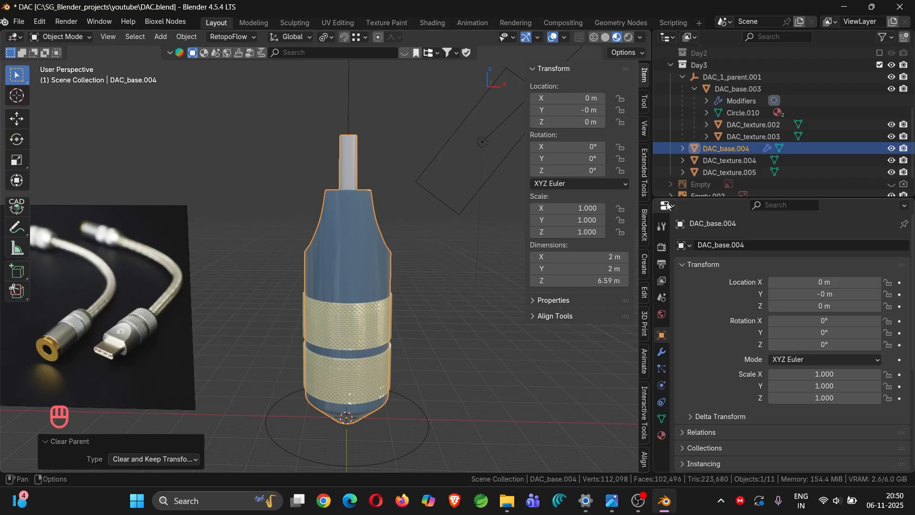
Step: Move DAC_base.004 together with bands DAC_texture.004 and DAC_texture.005 about 3.87 m along X, clearing any remaining parent with transformation kept
{"action": "left_click", "coordinate": [731, 161], "text": "ctrl"}
{"action": "left_click", "coordinate": [740, 173], "text": "ctrl"}
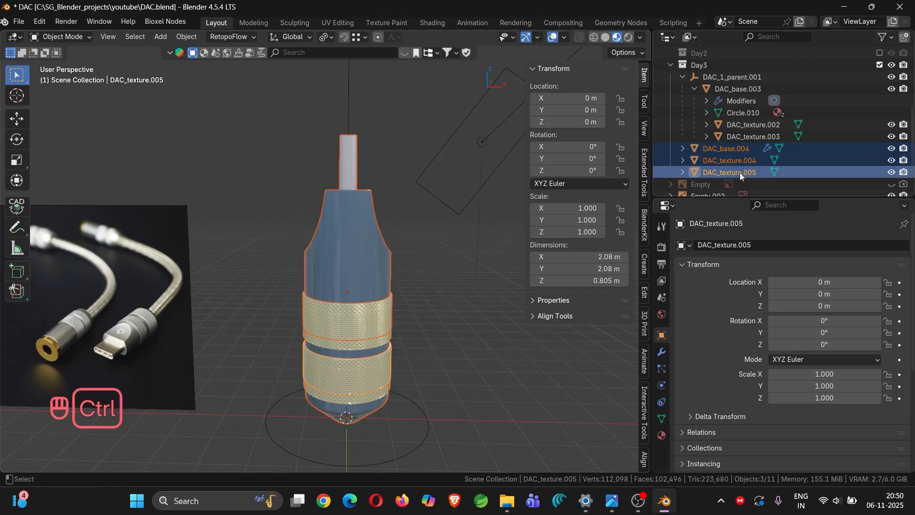
{"action": "key", "text": "alt+p"}
{"action": "left_click", "coordinate": [439, 282]}
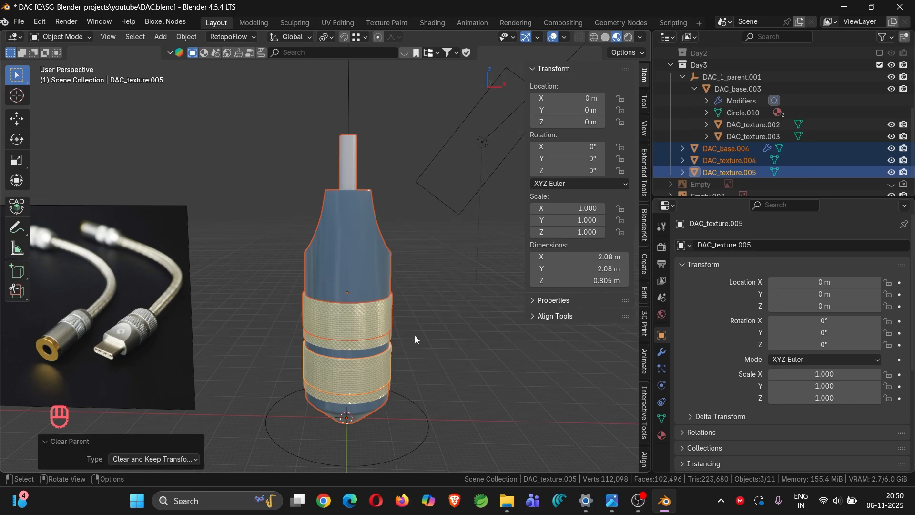
{"action": "key", "text": "g"}
{"action": "key", "text": "x"}
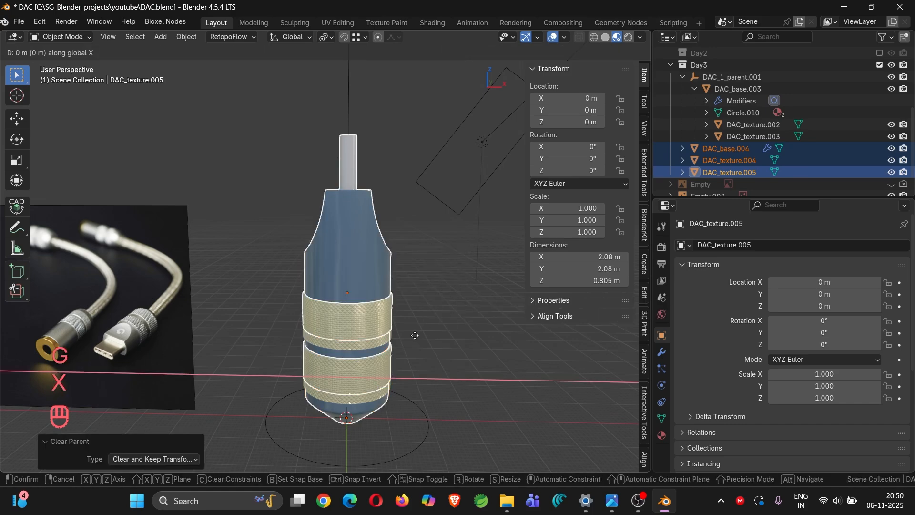
{"action": "left_click", "coordinate": [581, 353]}
Step: In front view, lower the second connector's upper band DAC_texture.004 along Z to about 2.78 m
{"action": "key", "text": "KP_1"}
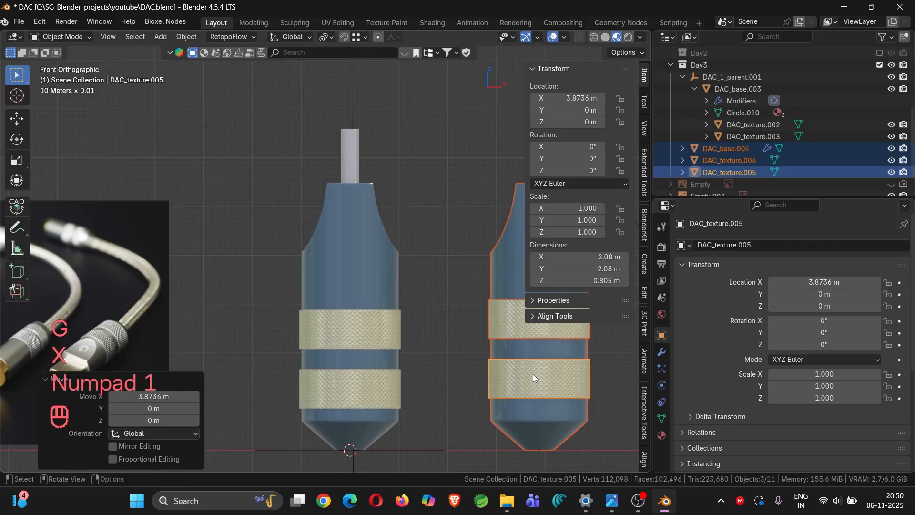
{"action": "scroll", "coordinate": [533, 374], "scroll_direction": "down", "scroll_amount": 1}
{"action": "middle_click_drag", "start_coordinate": [533, 374], "coordinate": [373, 344], "text": "shift"}
{"action": "left_click", "coordinate": [391, 342]}
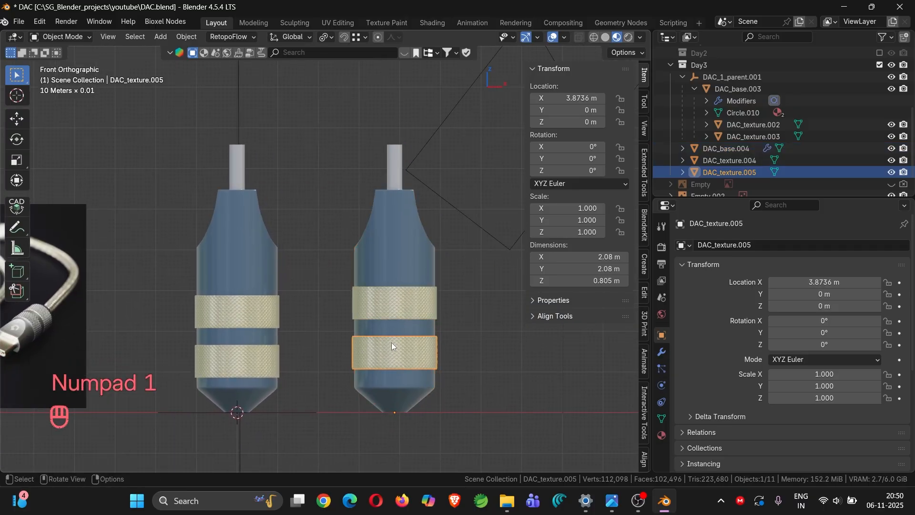
{"action": "left_click", "coordinate": [397, 307]}
{"action": "key", "text": "g"}
{"action": "key", "text": "z"}
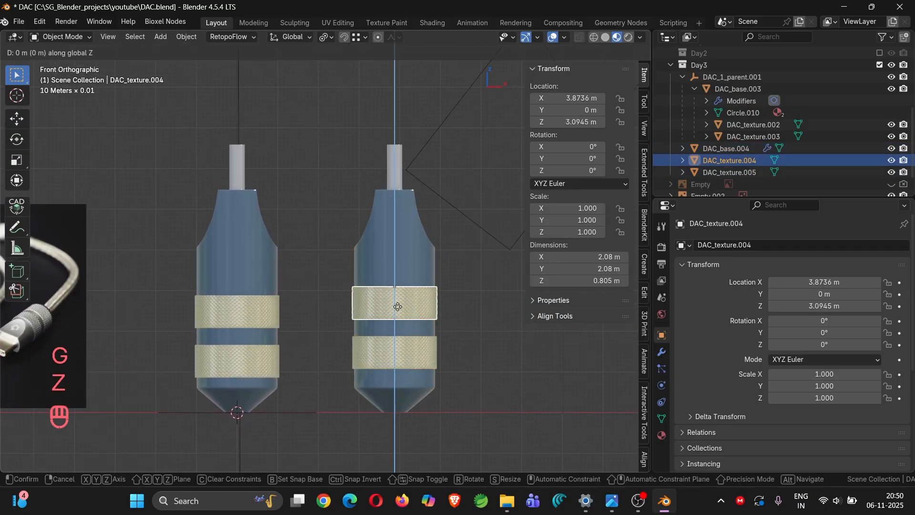
{"action": "left_click", "coordinate": [398, 321]}
Step: Lower band DAC_texture.005 about 0.2 m along Z and bring upper band DAC_texture.004 down to about Z 2.57 m
{"action": "left_click", "coordinate": [399, 356]}
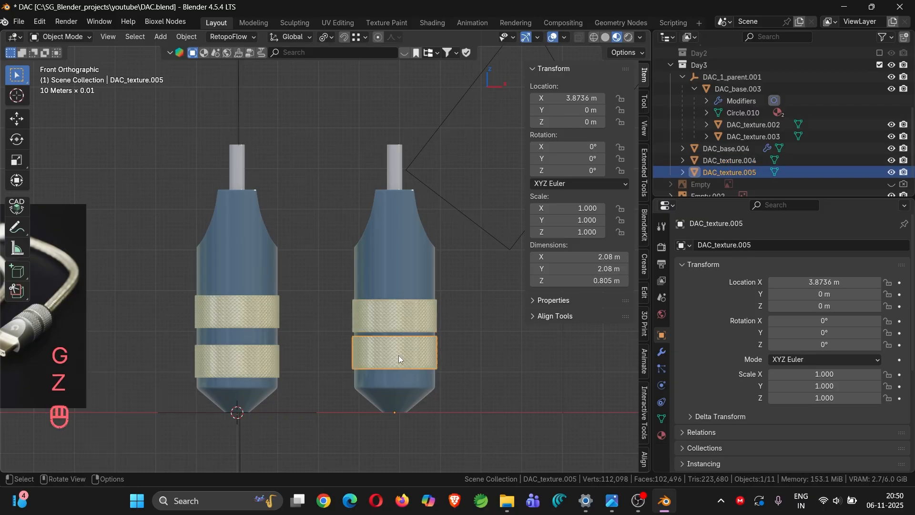
{"action": "key", "text": "g"}
{"action": "key", "text": "z"}
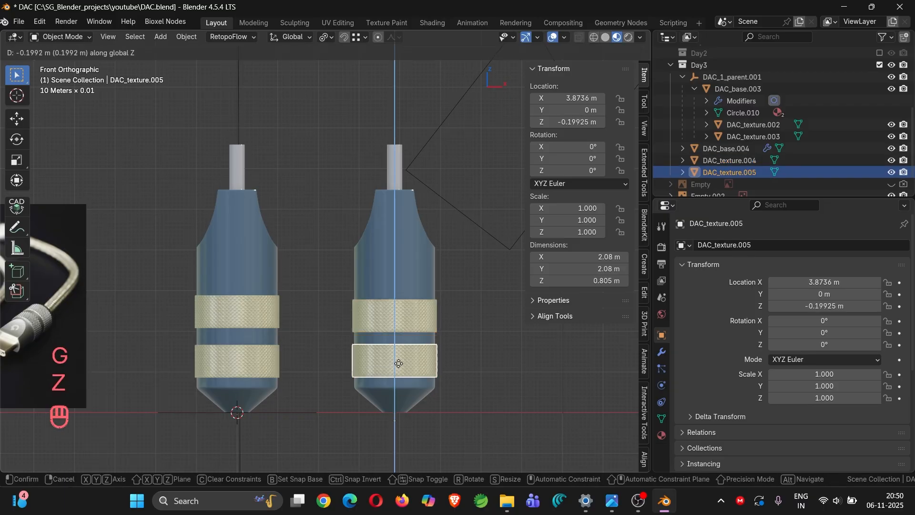
{"action": "left_click", "coordinate": [399, 365]}
{"action": "left_click", "coordinate": [396, 313]}
{"action": "key", "text": "g"}
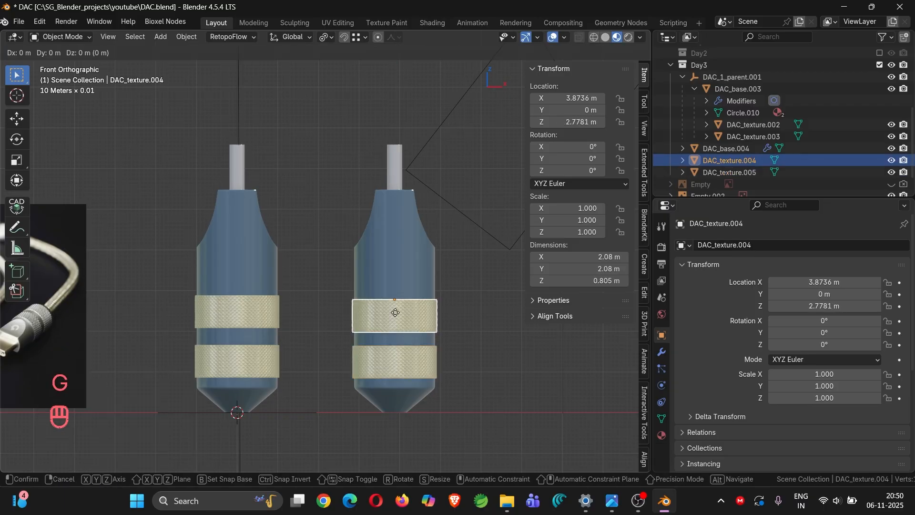
{"action": "key", "text": "z"}
{"action": "left_click", "coordinate": [397, 320]}
Step: Open DAC_base.004 for mesh editing in front view with Solid shading and X-ray enabled
{"action": "middle_click_drag", "start_coordinate": [344, 337], "coordinate": [498, 340], "text": "shift"}
{"action": "scroll", "coordinate": [308, 333], "scroll_direction": "down", "scroll_amount": 2}
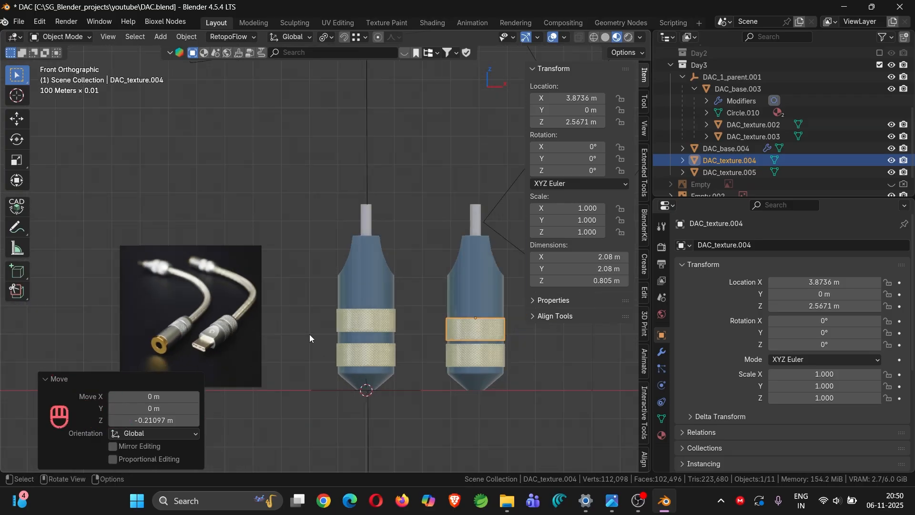
{"action": "middle_click_drag", "start_coordinate": [400, 323], "coordinate": [352, 316], "text": "shift"}
{"action": "left_click", "coordinate": [427, 257]}
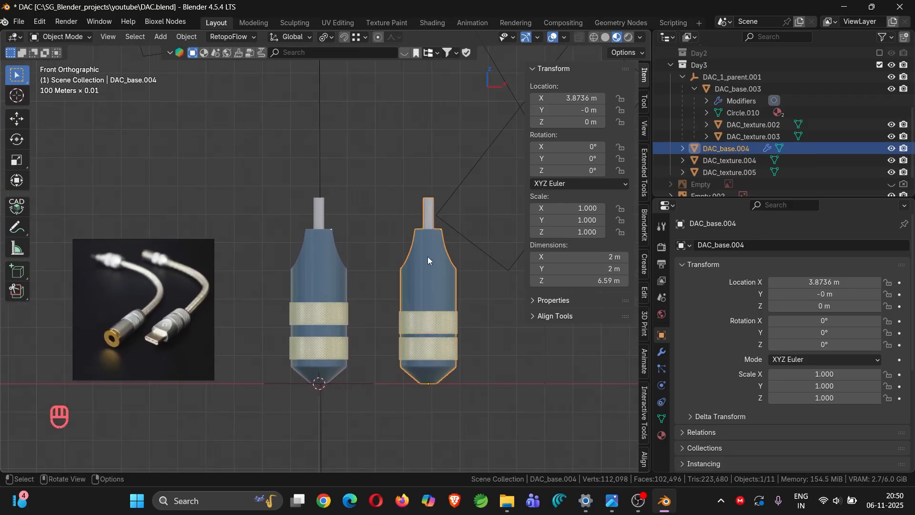
{"action": "scroll", "coordinate": [428, 257], "scroll_direction": "up", "scroll_amount": 3}
{"action": "scroll", "coordinate": [428, 257], "scroll_direction": "down", "scroll_amount": 3}
{"action": "middle_click_drag", "start_coordinate": [386, 282], "coordinate": [427, 289], "text": "shift"}
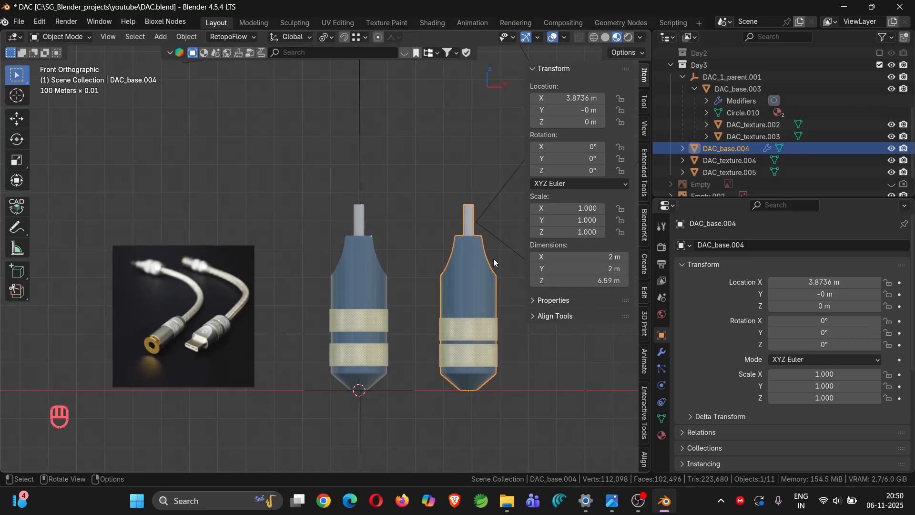
{"action": "scroll", "coordinate": [494, 258], "scroll_direction": "up", "scroll_amount": 3}
{"action": "key", "text": "Tab"}
{"action": "key", "text": "z"}
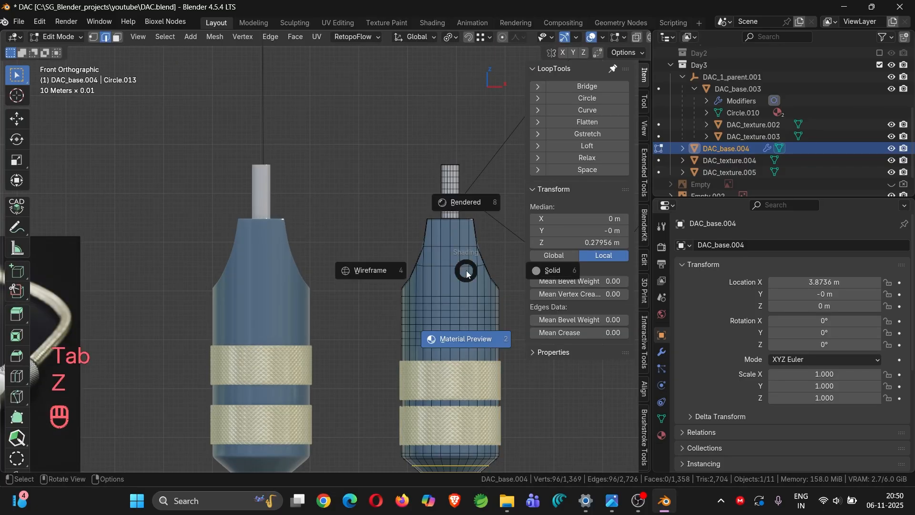
{"action": "left_click", "coordinate": [553, 272]}
{"action": "middle_click_drag", "start_coordinate": [358, 347], "coordinate": [327, 341], "text": "shift"}
{"action": "key", "text": "alt+z"}
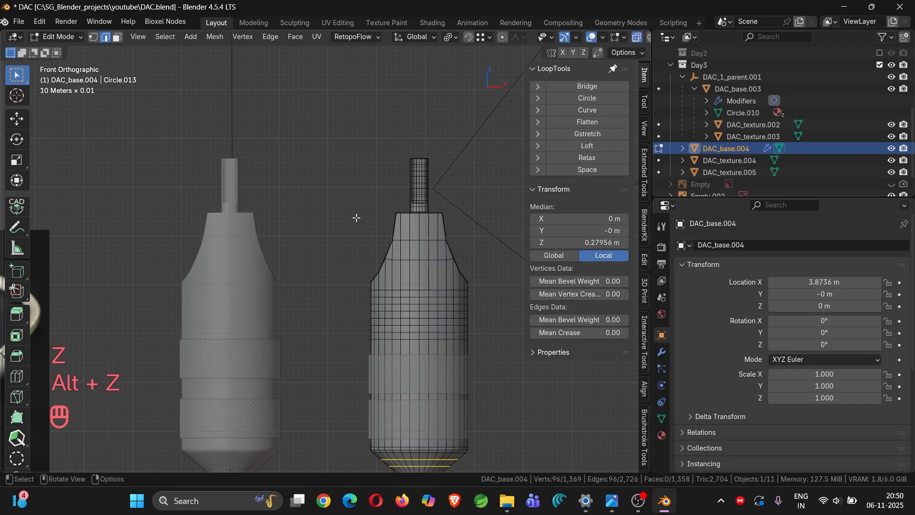
Step: Delete all vertices of the stem and tapered shoulder of DAC_base.004, leaving the straight cylindrical body and lower end
{"action": "left_click_drag", "start_coordinate": [338, 118], "coordinate": [371, 171]}
{"action": "key", "text": "1"}
{"action": "left_click_drag", "start_coordinate": [318, 116], "coordinate": [534, 286]}
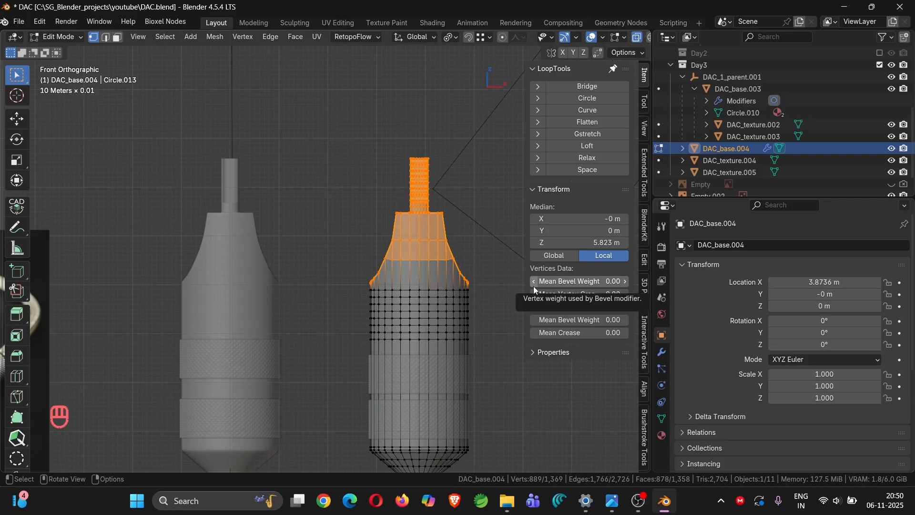
{"action": "key", "text": "x"}
{"action": "key", "text": "x"}
{"action": "left_click", "coordinate": [493, 284]}
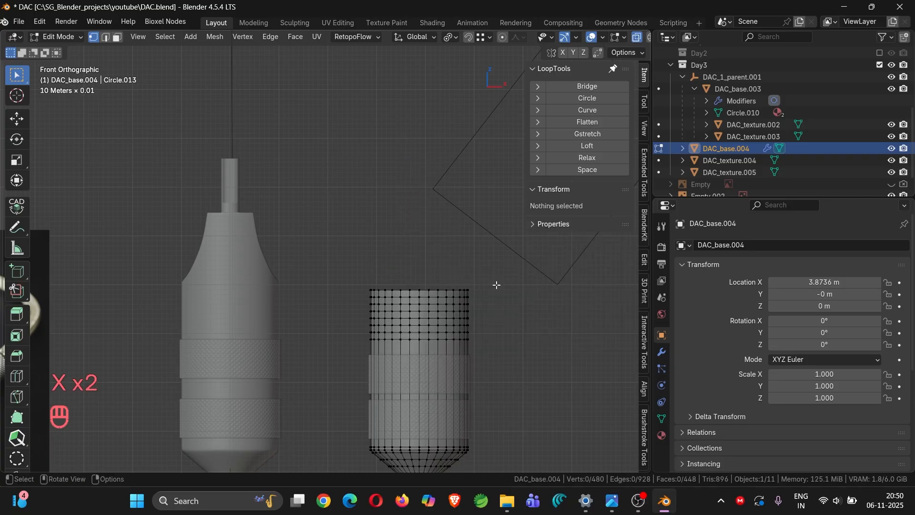
Step: Dissolve the seven horizontal edge loops between the open top rim and the upper band of DAC_base.004, with X-ray off
{"action": "scroll", "coordinate": [321, 360], "scroll_direction": "down", "scroll_amount": 4}
{"action": "middle_click_drag", "start_coordinate": [321, 360], "coordinate": [321, 370]}
{"action": "scroll", "coordinate": [136, 333], "scroll_direction": "up", "scroll_amount": 5}
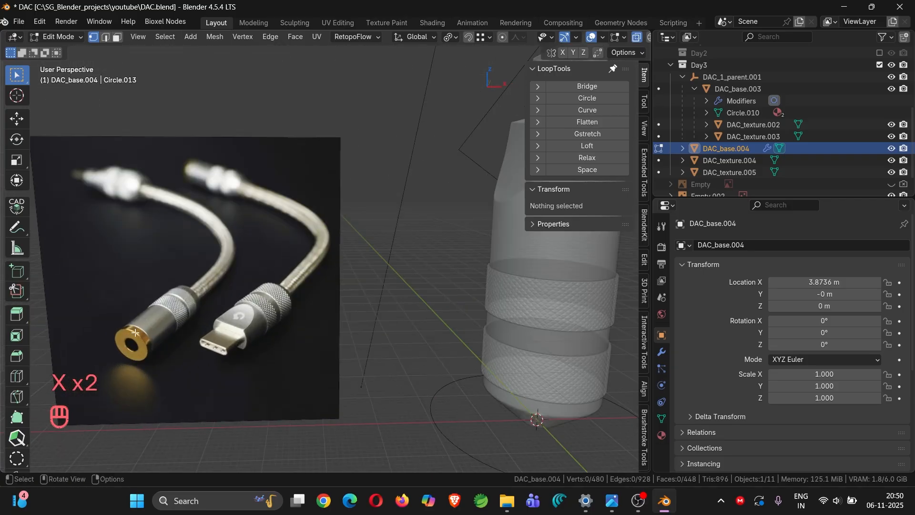
{"action": "middle_click_drag", "start_coordinate": [494, 344], "coordinate": [345, 384], "text": "shift"}
{"action": "scroll", "coordinate": [410, 377], "scroll_direction": "down", "scroll_amount": 4}
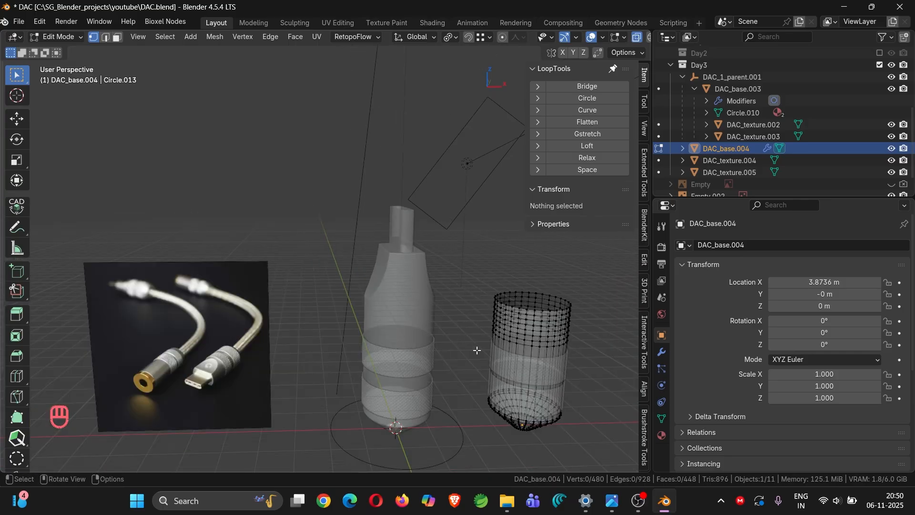
{"action": "middle_click_drag", "start_coordinate": [535, 345], "coordinate": [454, 314], "text": "shift"}
{"action": "scroll", "coordinate": [475, 351], "scroll_direction": "up", "scroll_amount": 5}
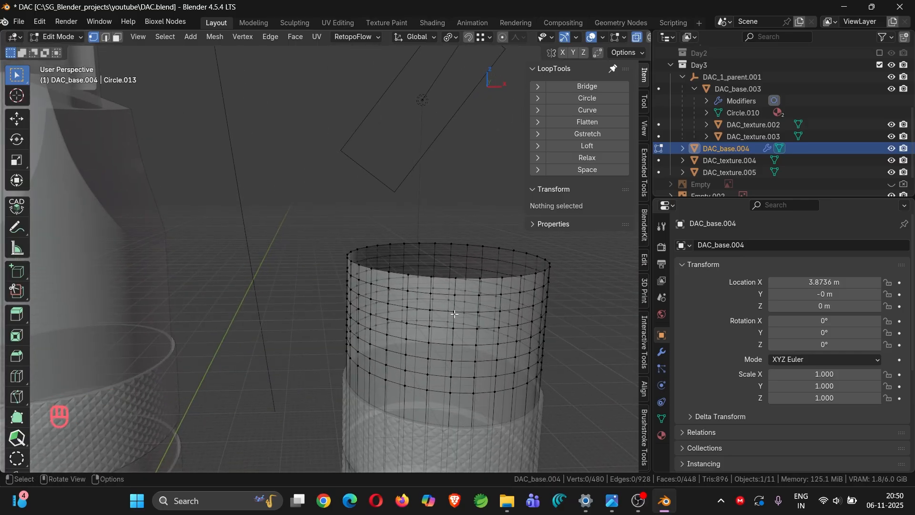
{"action": "left_click", "coordinate": [441, 386], "text": "alt"}
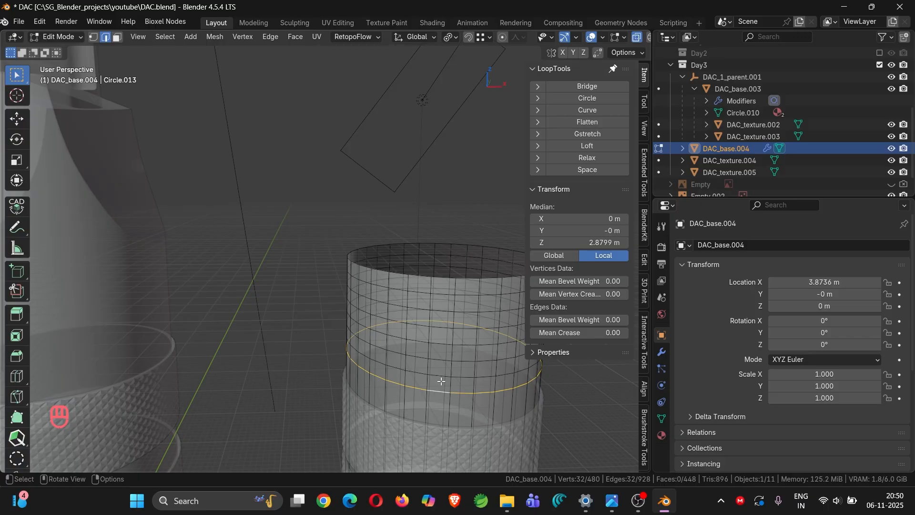
{"action": "key", "text": "alt+z"}
{"action": "left_click", "coordinate": [441, 373], "text": "ctrl"}
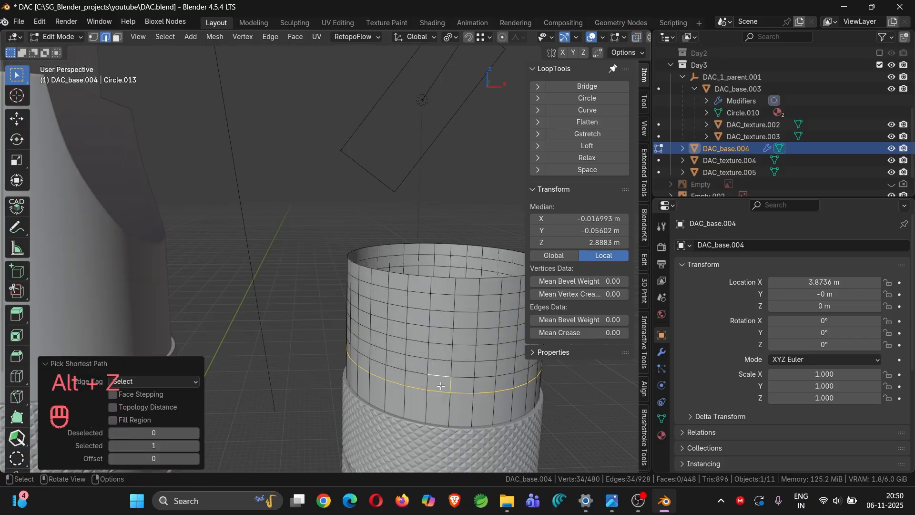
{"action": "left_click", "coordinate": [441, 382], "text": "alt"}
{"action": "left_click", "coordinate": [441, 373], "text": "alt+shift"}
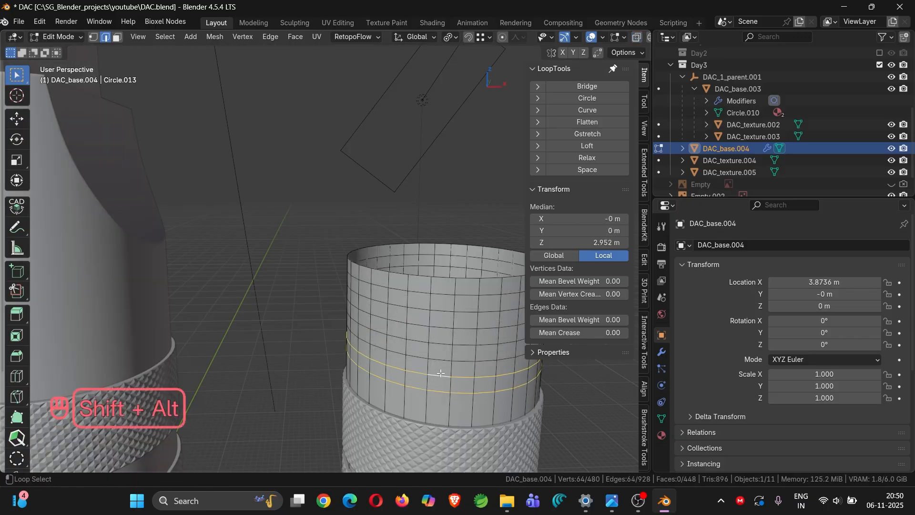
{"action": "left_click", "coordinate": [440, 329], "text": "alt+shift"}
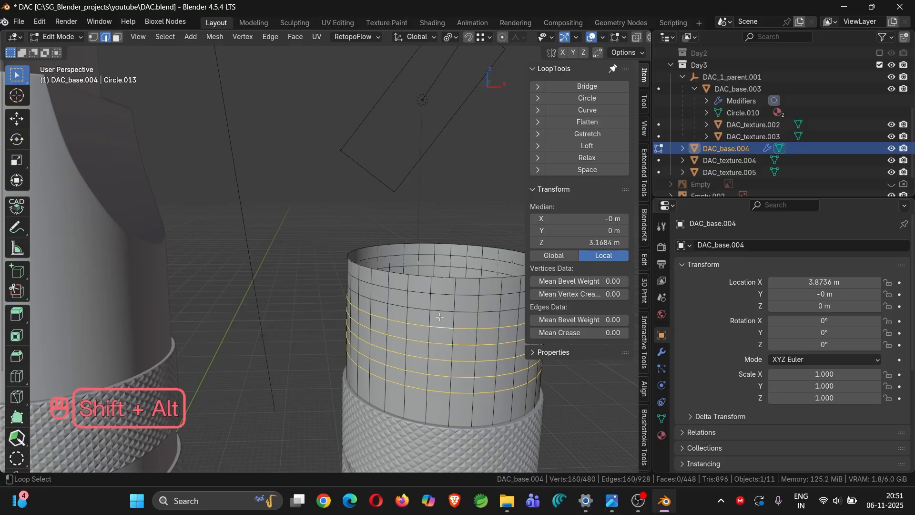
{"action": "left_click", "coordinate": [440, 306], "text": "alt+shift"}
{"action": "left_click", "coordinate": [440, 296], "text": "alt+shift"}
{"action": "key", "text": "ctrl+x"}
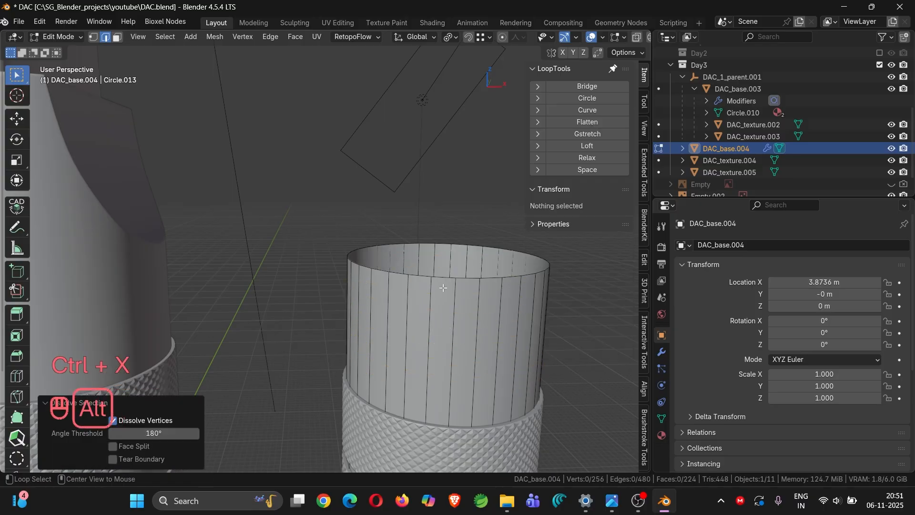
Step: Raise the open top rim of DAC_base.004 about 0.63 m along Z in front view
{"action": "left_click", "coordinate": [440, 277], "text": "alt"}
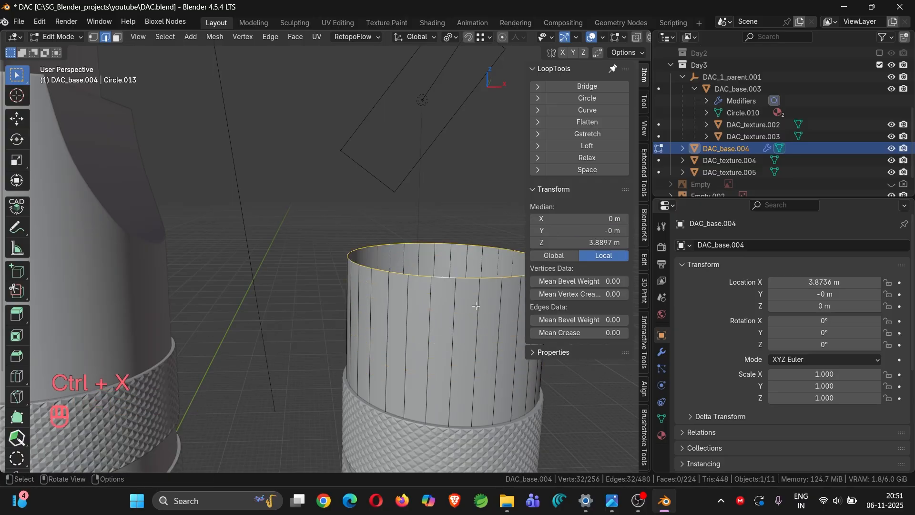
{"action": "key", "text": "KP_1"}
{"action": "middle_click_drag", "start_coordinate": [476, 305], "coordinate": [364, 246], "text": "shift"}
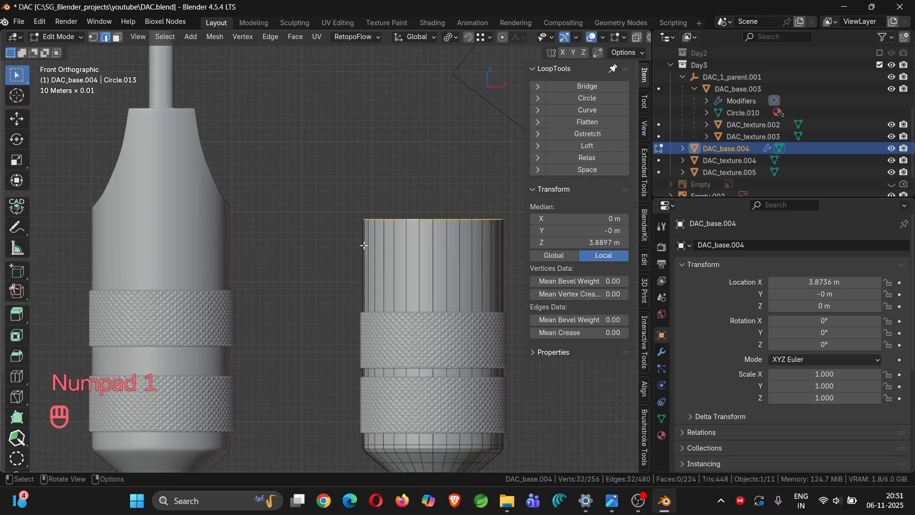
{"action": "scroll", "coordinate": [364, 245], "scroll_direction": "down", "scroll_amount": 5}
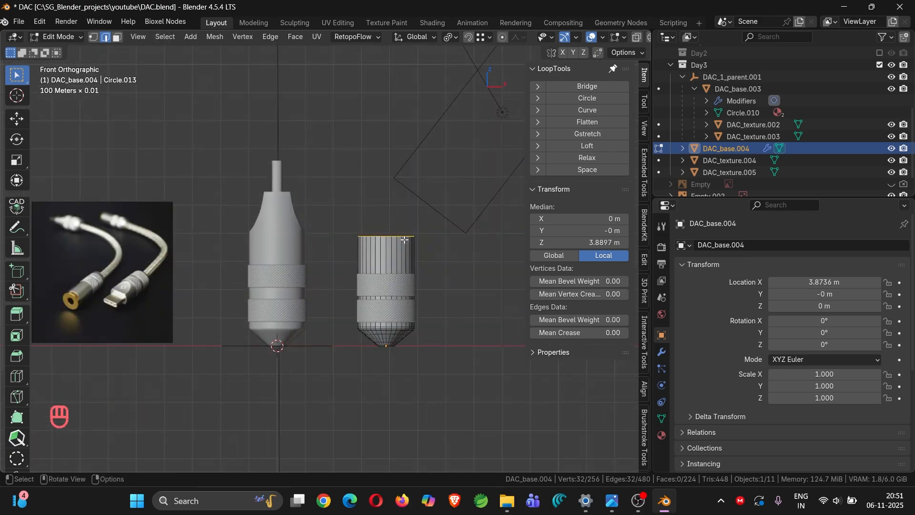
{"action": "key", "text": "g"}
{"action": "key", "text": "z"}
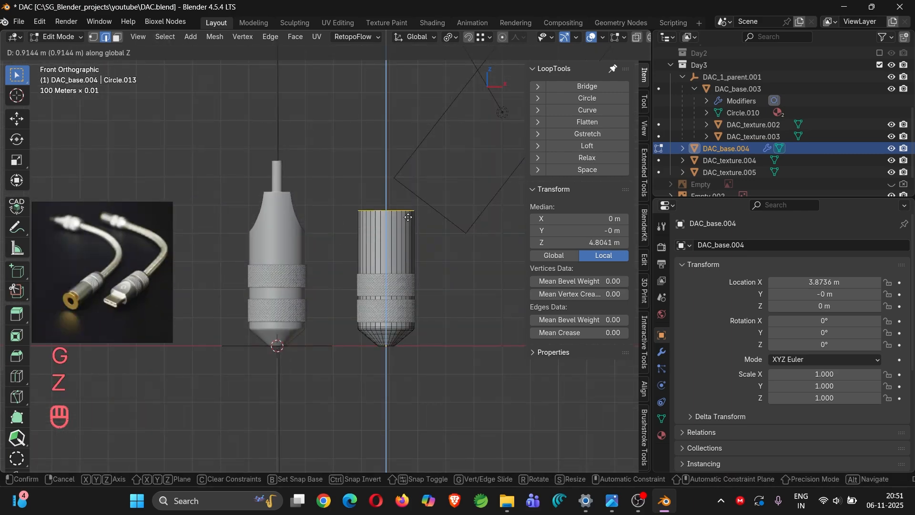
{"action": "left_click", "coordinate": [408, 225]}
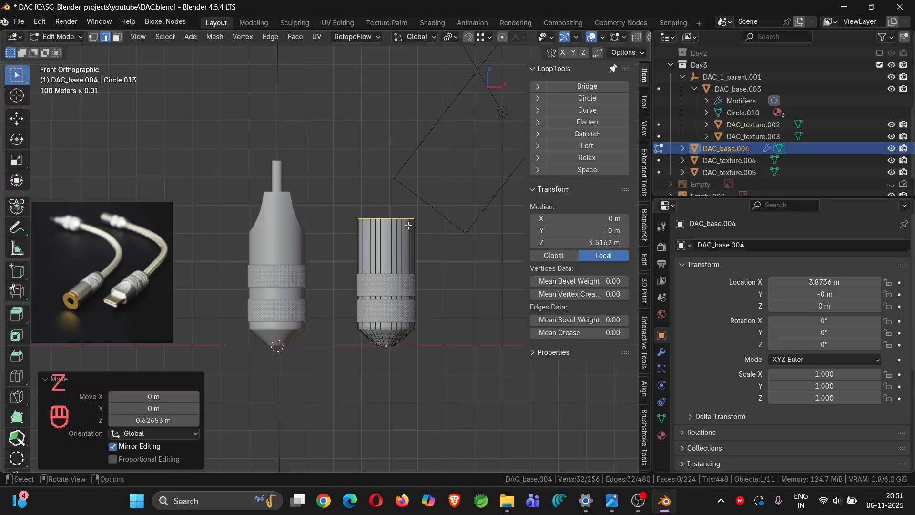
Step: Add 19 evenly spaced horizontal loop cuts along the straight cylindrical body of DAC_base.004
{"action": "scroll", "coordinate": [405, 219], "scroll_direction": "up", "scroll_amount": 4}
{"action": "key", "text": "ctrl+r"}
{"action": "scroll", "coordinate": [403, 242], "scroll_direction": "up", "scroll_amount": 18}
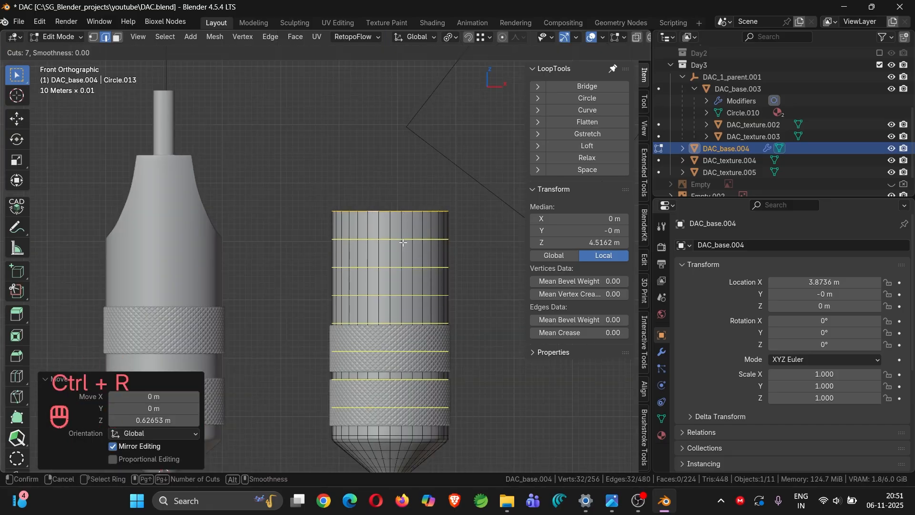
{"action": "left_click", "coordinate": [403, 243]}
{"action": "left_click", "coordinate": [403, 242]}
{"action": "left_click", "coordinate": [403, 242]}
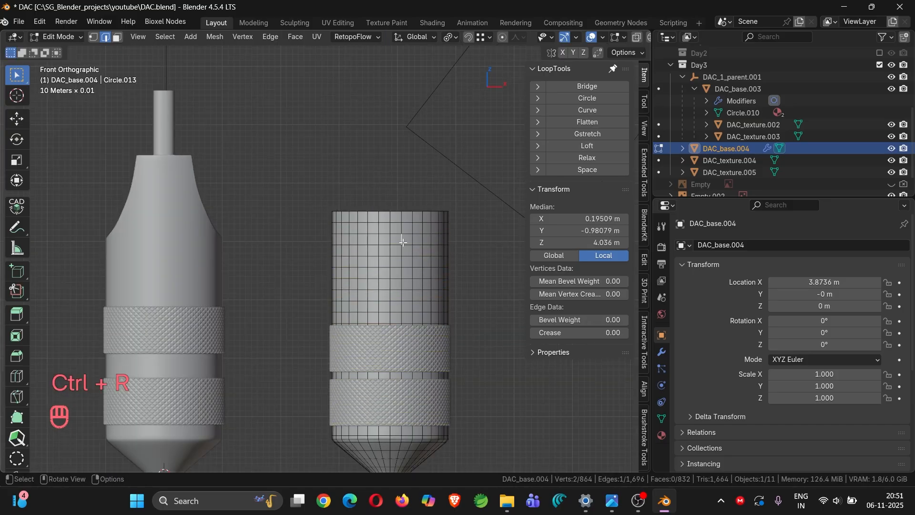
Step: Extrude the open top rim edge loop inward, scaled to about 0.729, to form a flat ring
{"action": "mouse_move", "coordinate": [393, 230]}
{"action": "middle_mouse_down"}
{"action": "mouse_move", "coordinate": [405, 224]}
{"action": "mouse_move", "coordinate": [391, 230]}
{"action": "middle_mouse_up"}
{"action": "left_click", "coordinate": [382, 212], "text": "alt"}
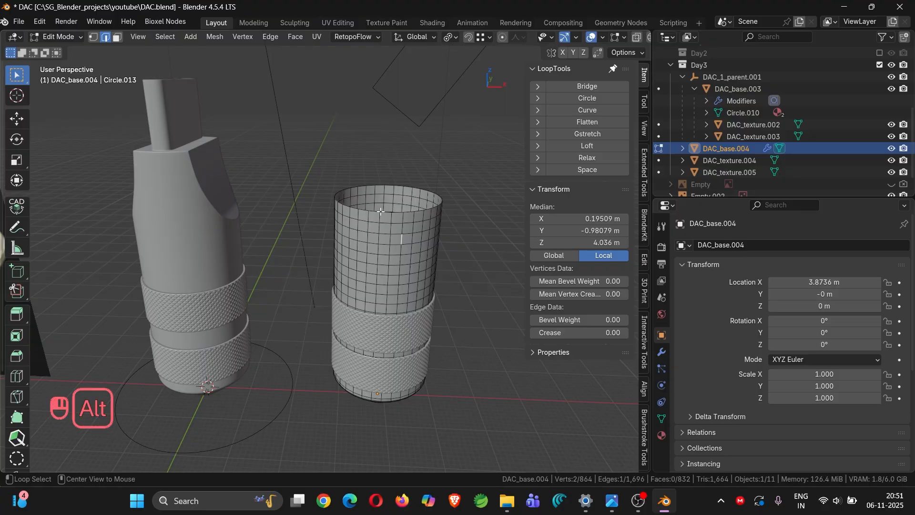
{"action": "key", "text": "alt"}
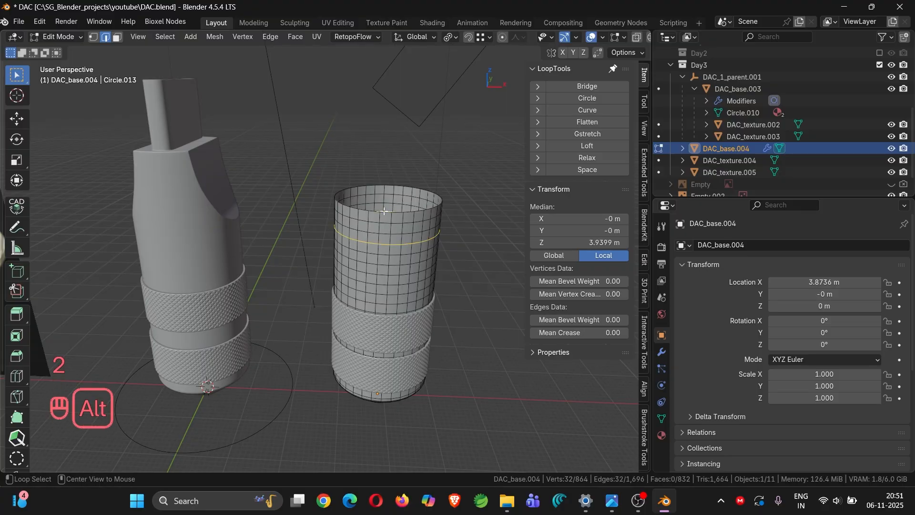
{"action": "left_click", "coordinate": [384, 212], "text": "alt"}
{"action": "scroll", "coordinate": [248, 228], "scroll_direction": "down", "scroll_amount": 5}
{"action": "middle_click_drag", "start_coordinate": [248, 229], "coordinate": [261, 353], "text": "shift"}
{"action": "scroll", "coordinate": [134, 327], "scroll_direction": "up", "scroll_amount": 6}
{"action": "scroll", "coordinate": [134, 327], "scroll_direction": "down", "scroll_amount": 5}
{"action": "scroll", "coordinate": [431, 317], "scroll_direction": "up", "scroll_amount": 3}
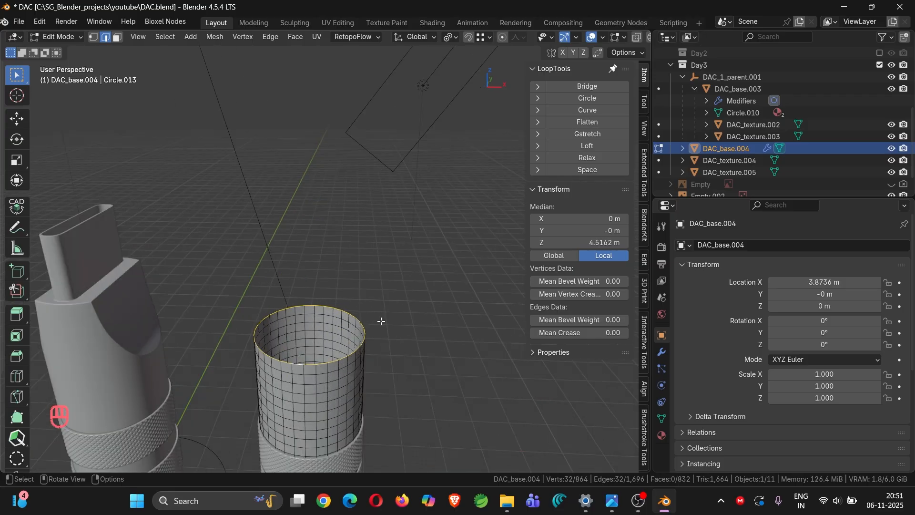
{"action": "key", "text": "e"}
{"action": "key", "text": "s"}
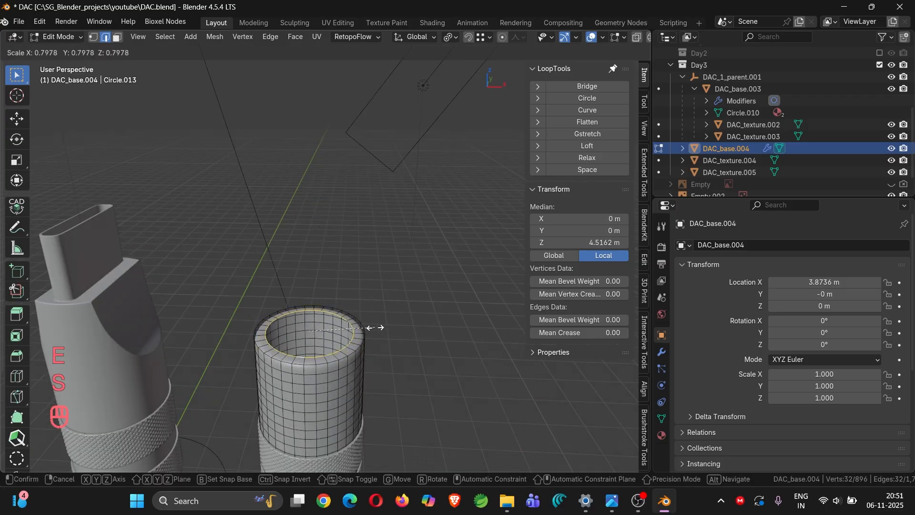
{"action": "left_click", "coordinate": [370, 327]}
Step: Compare with the gold-tipped connector in the cable reference and scale the inner edge loop of the top ring to about 0.897
{"action": "scroll", "coordinate": [369, 327], "scroll_direction": "down", "scroll_amount": 4}
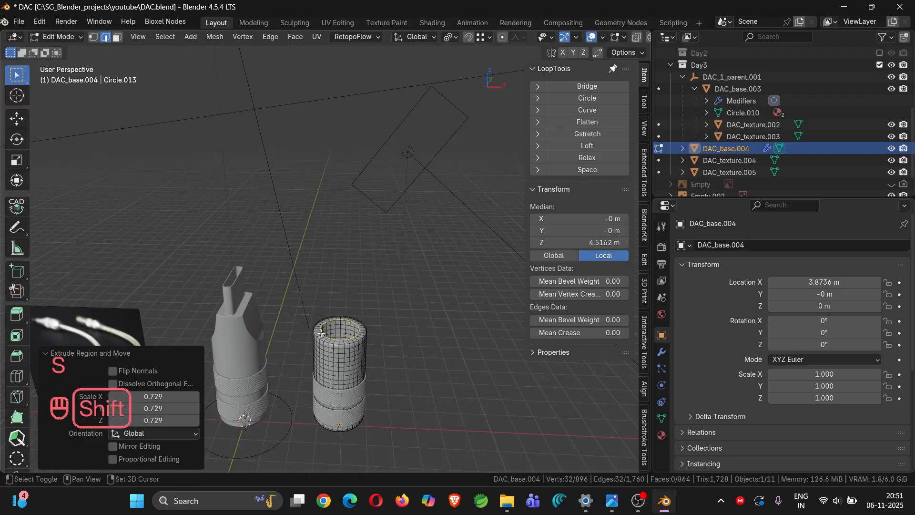
{"action": "middle_click_drag", "start_coordinate": [365, 327], "coordinate": [512, 254], "text": "shift"}
{"action": "scroll", "coordinate": [234, 321], "scroll_direction": "up", "scroll_amount": 5}
{"action": "scroll", "coordinate": [234, 321], "scroll_direction": "up", "scroll_amount": 3}
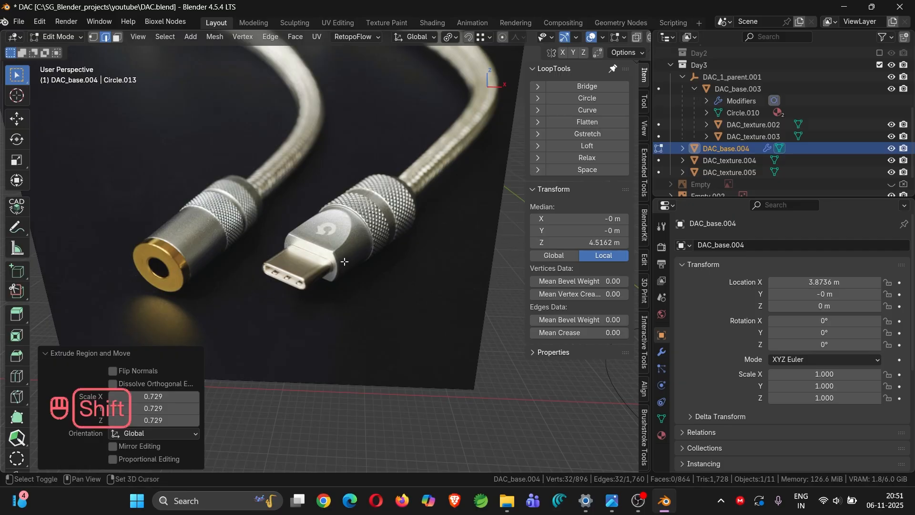
{"action": "middle_click_drag", "start_coordinate": [342, 262], "coordinate": [106, 352], "text": "shift"}
{"action": "scroll", "coordinate": [415, 311], "scroll_direction": "down", "scroll_amount": 4}
{"action": "middle_click_drag", "start_coordinate": [354, 310], "coordinate": [92, 352], "text": "shift"}
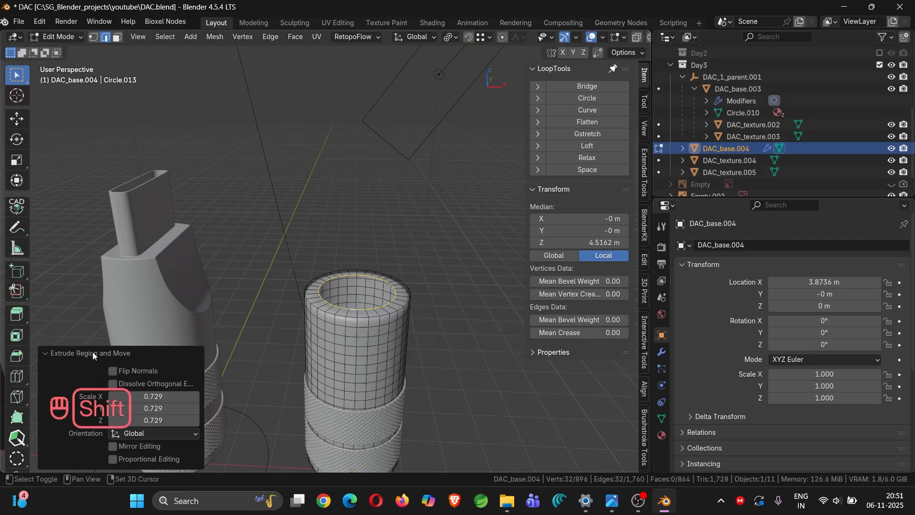
{"action": "key", "text": "s"}
{"action": "left_click", "coordinate": [411, 298]}
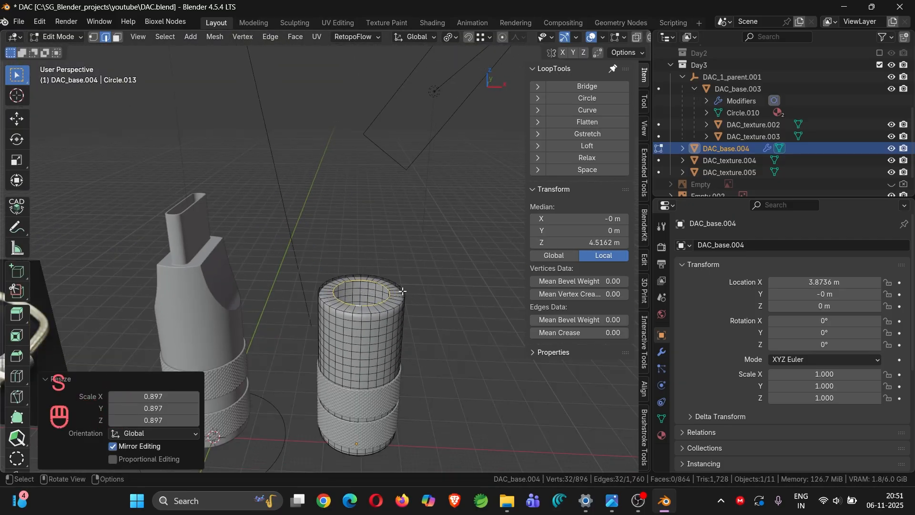
Step: Extrude the inner edge loop inward again, scaled to about 0.5, leaving a small central hole
{"action": "middle_click_drag", "start_coordinate": [411, 296], "coordinate": [419, 316]}
{"action": "key", "text": "e"}
{"action": "key", "text": "s"}
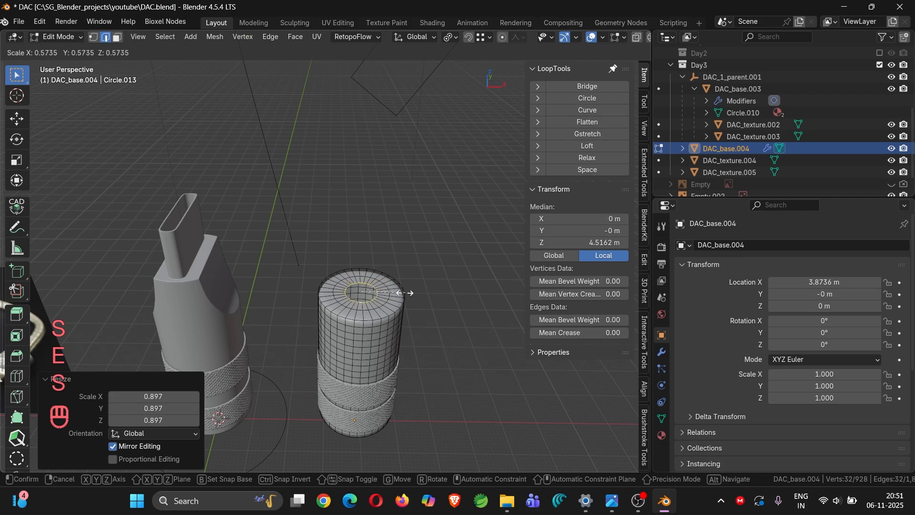
{"action": "left_click", "coordinate": [400, 293]}
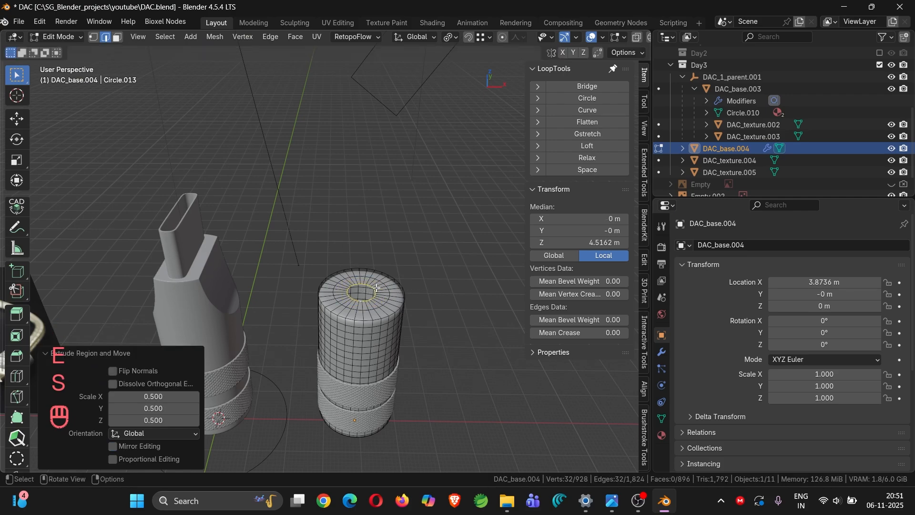
Step: Extrude the edge loop of the central hole about 1.61 m down along Z to form the socket wall
{"action": "scroll", "coordinate": [377, 288], "scroll_direction": "up", "scroll_amount": 5}
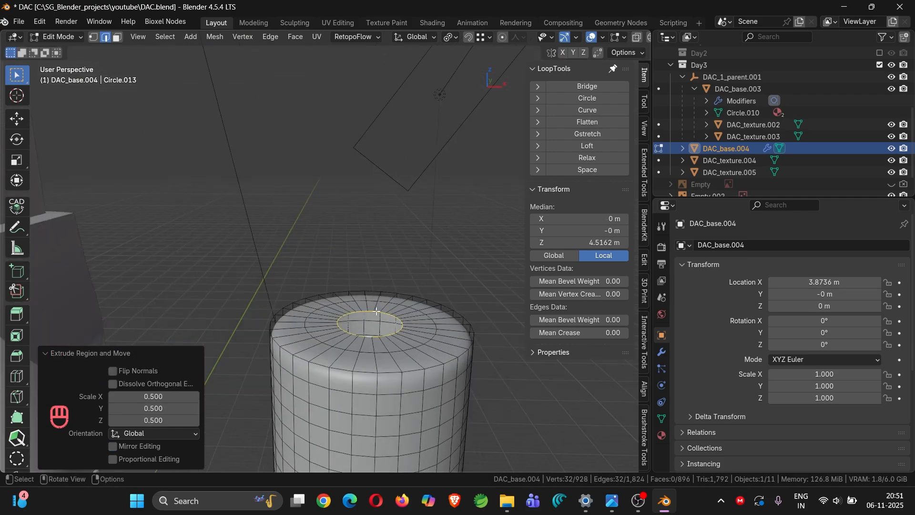
{"action": "key", "text": "e"}
{"action": "key", "text": "z"}
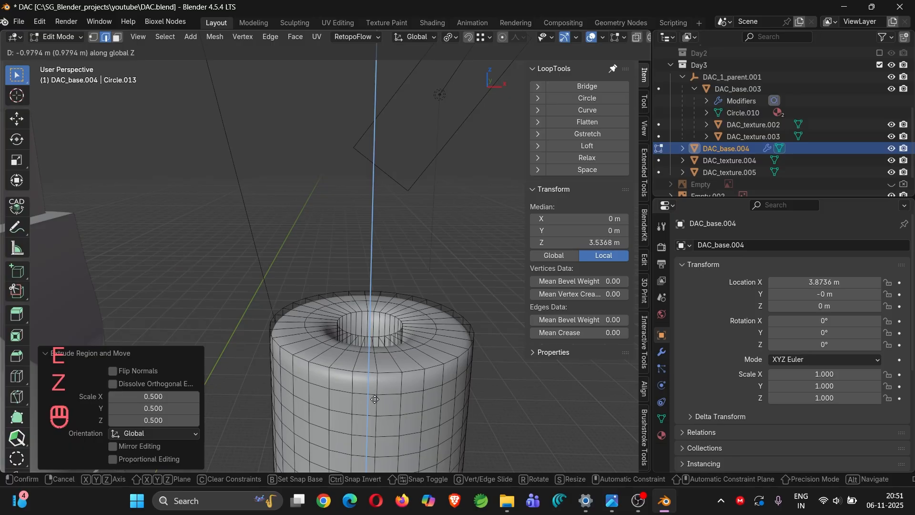
{"action": "left_click", "coordinate": [373, 449]}
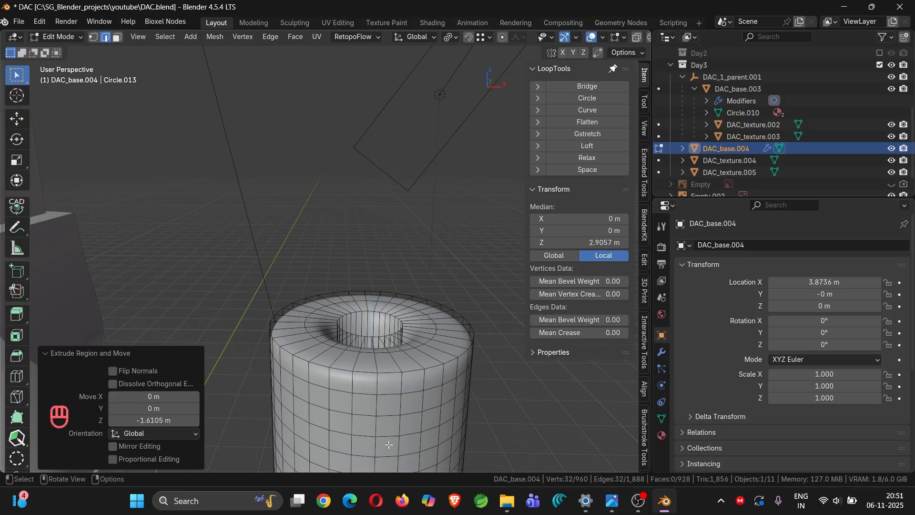
Step: Lower the bottom edge loop of the socket wall about 0.5 m along Z, using X-ray only during the move
{"action": "middle_click_drag", "start_coordinate": [373, 449], "coordinate": [358, 271], "text": "shift"}
{"action": "key", "text": "KP_1"}
{"action": "key", "text": "alt+z"}
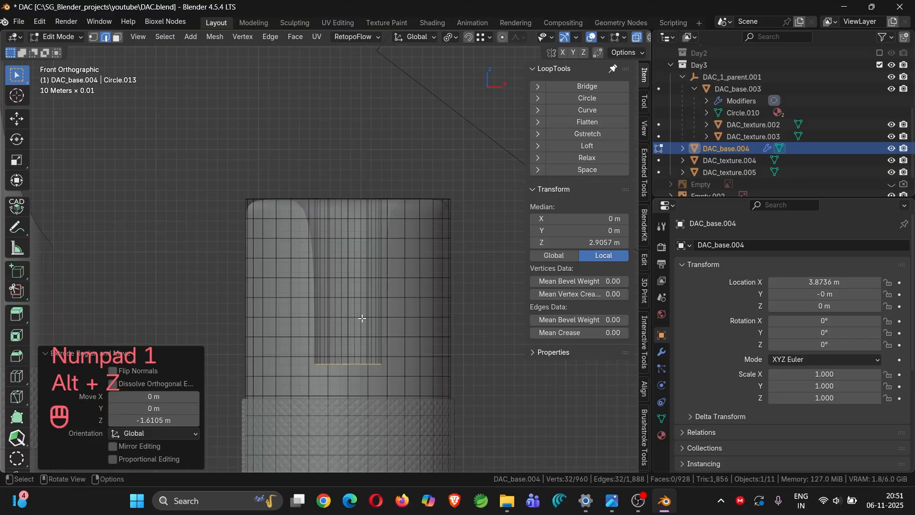
{"action": "scroll", "coordinate": [362, 319], "scroll_direction": "down", "scroll_amount": 2}
{"action": "key", "text": "g"}
{"action": "key", "text": "z"}
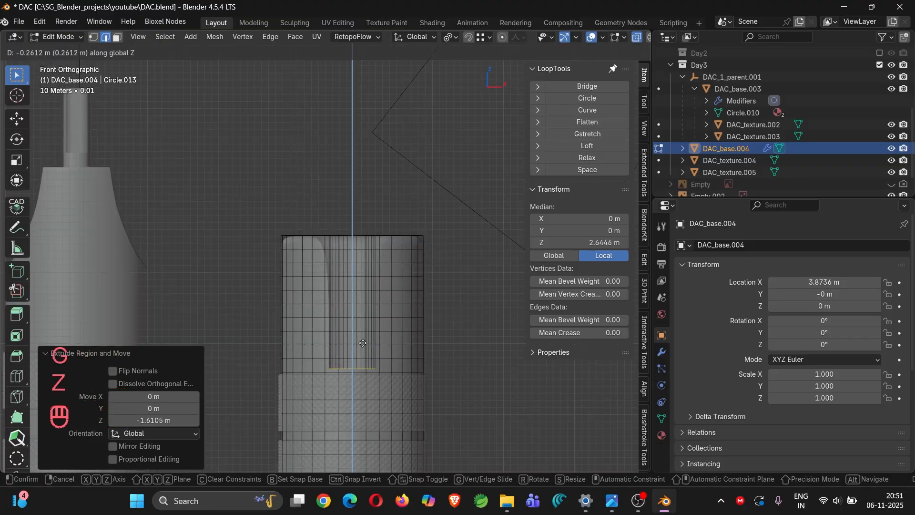
{"action": "left_click", "coordinate": [363, 359]}
{"action": "middle_click_drag", "start_coordinate": [363, 262], "coordinate": [354, 242]}
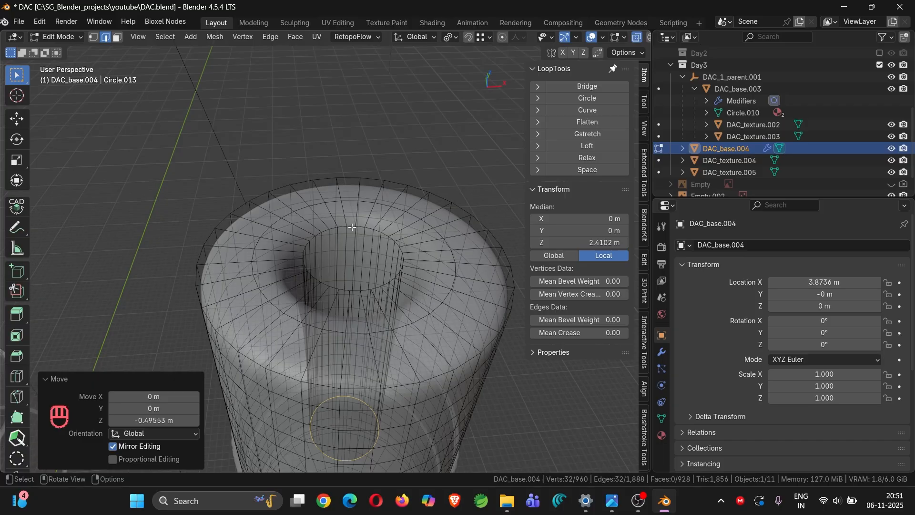
{"action": "key", "text": "alt+z"}
Step: Bevel the upper edge loop of the central hole with width 0.0234 m, 2 segments and profile shape 1.0
{"action": "mouse_move", "coordinate": [352, 227]}
{"action": "middle_mouse_down"}
{"action": "mouse_move", "coordinate": [343, 260]}
{"action": "mouse_move", "coordinate": [357, 250]}
{"action": "middle_mouse_up"}
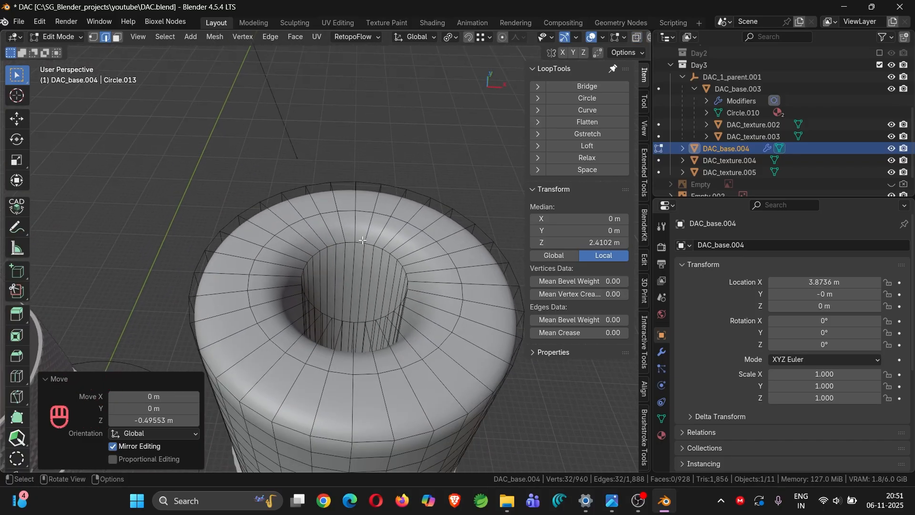
{"action": "key", "text": "alt"}
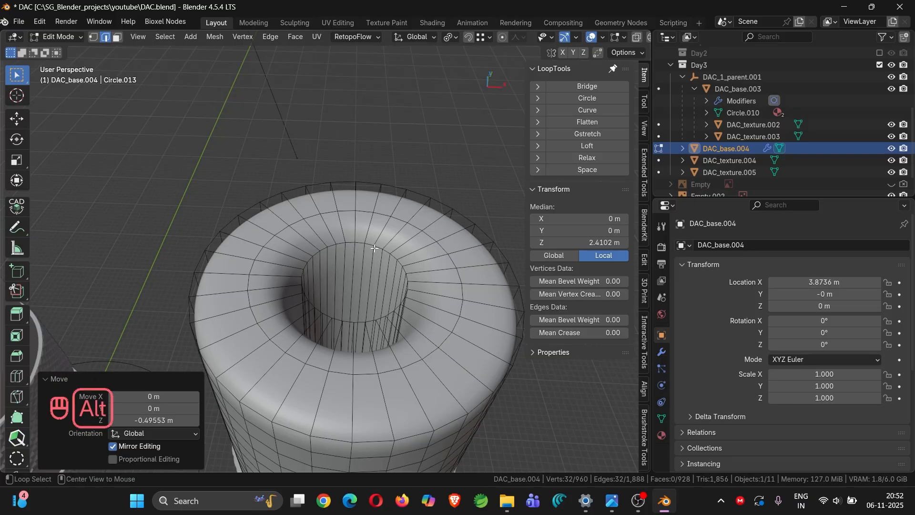
{"action": "left_click", "coordinate": [370, 246], "text": "alt"}
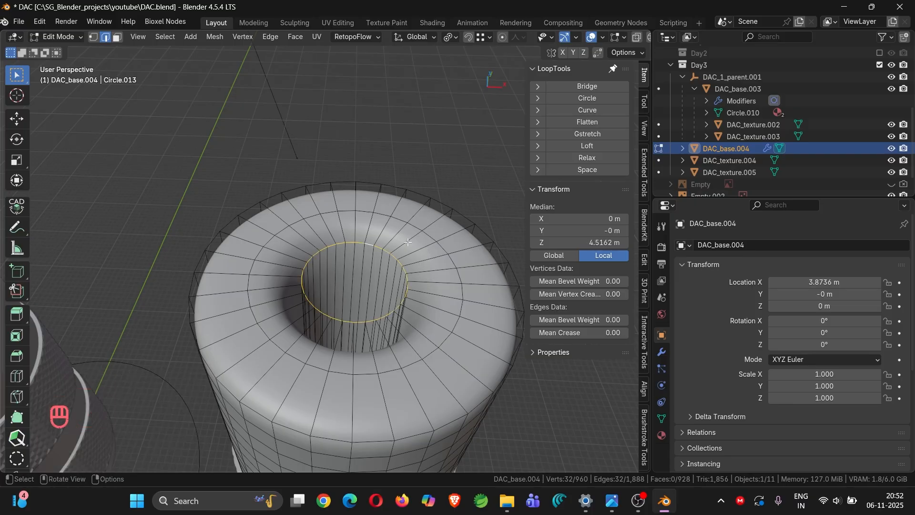
{"action": "key", "text": "ctrl+b"}
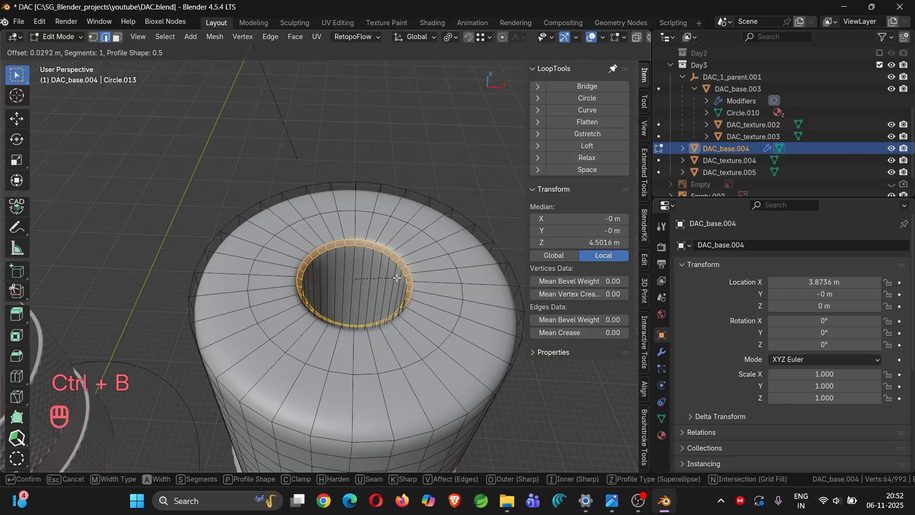
{"action": "scroll", "coordinate": [397, 277], "scroll_direction": "up", "scroll_amount": 1}
{"action": "left_click", "coordinate": [390, 278]}
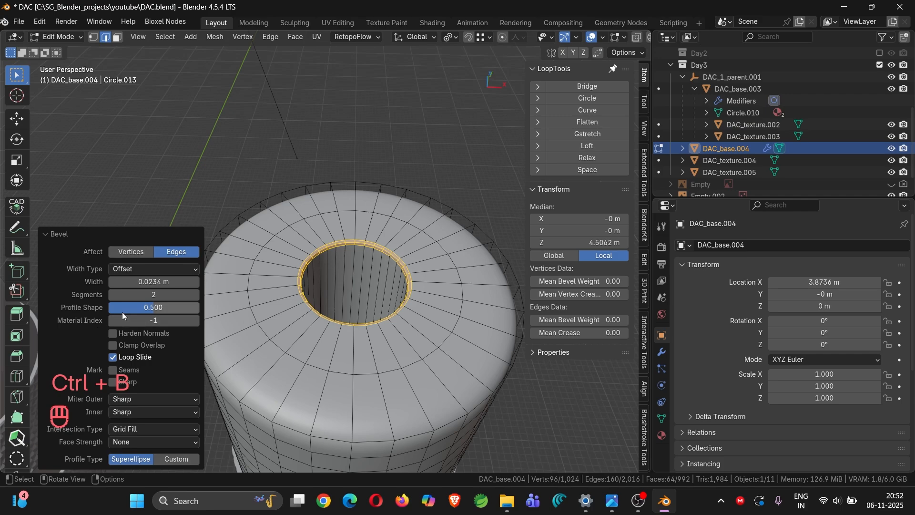
{"action": "left_click_drag", "start_coordinate": [122, 307], "coordinate": [172, 307]}
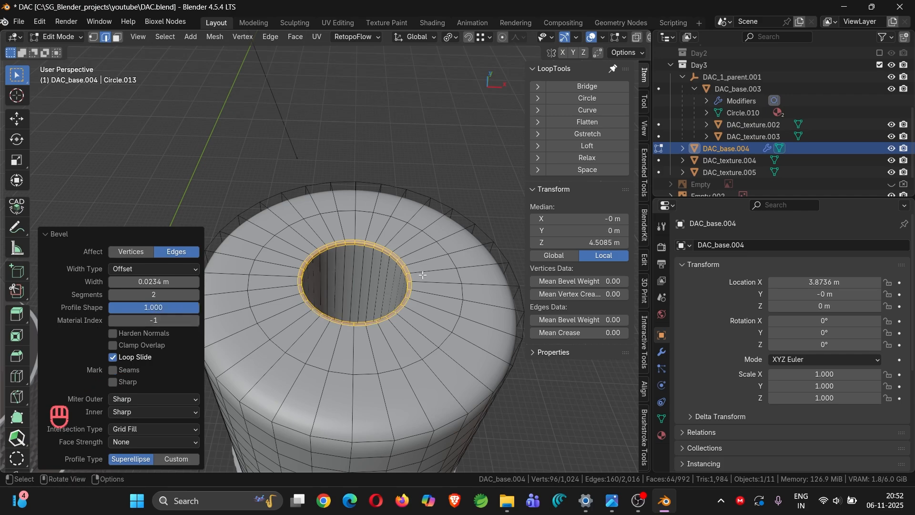
Step: Add 13 loop cuts down the inner wall of the socket hole and return to Object Mode
{"action": "key", "text": "ctrl+r"}
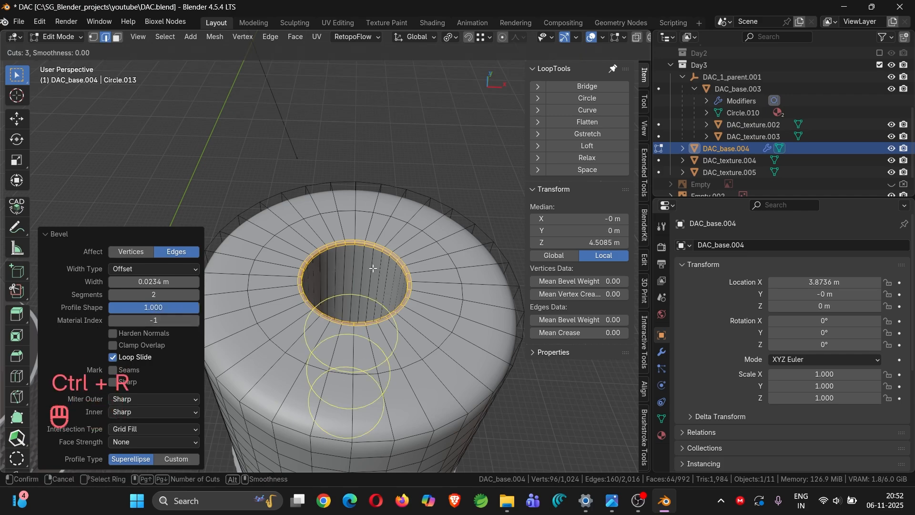
{"action": "left_click", "coordinate": [373, 270]}
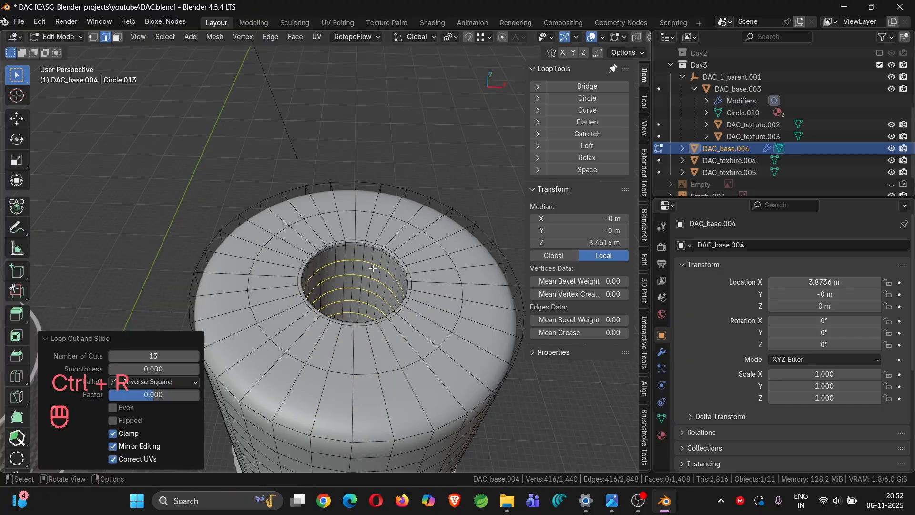
{"action": "key", "text": "Tab"}
{"action": "scroll", "coordinate": [372, 268], "scroll_direction": "down", "scroll_amount": 5}
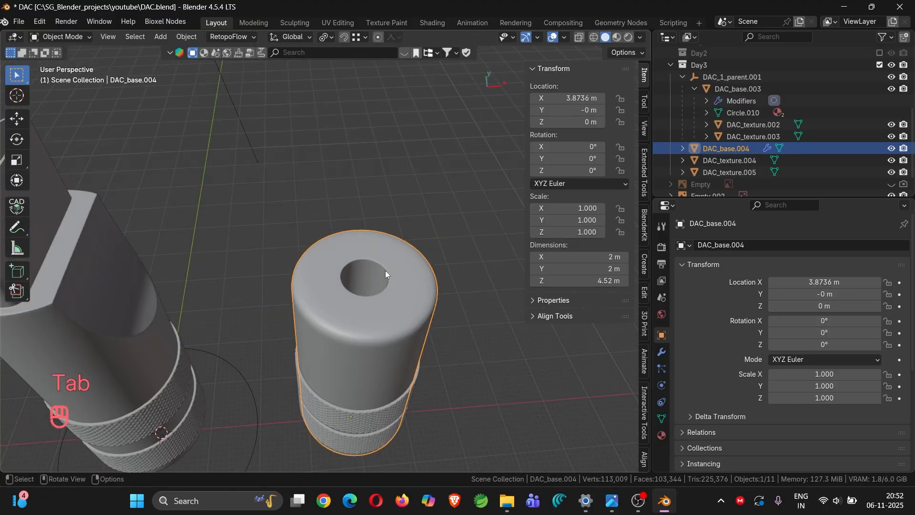
Step: Bevel the outer top edge loop of the cylindrical body with width 0.0158 m, 2 segments and profile shape 1.0
{"action": "key", "text": "Tab"}
{"action": "scroll", "coordinate": [369, 294], "scroll_direction": "down", "scroll_amount": 4}
{"action": "middle_click_drag", "start_coordinate": [315, 312], "coordinate": [365, 250]}
{"action": "scroll", "coordinate": [149, 415], "scroll_direction": "up", "scroll_amount": 4}
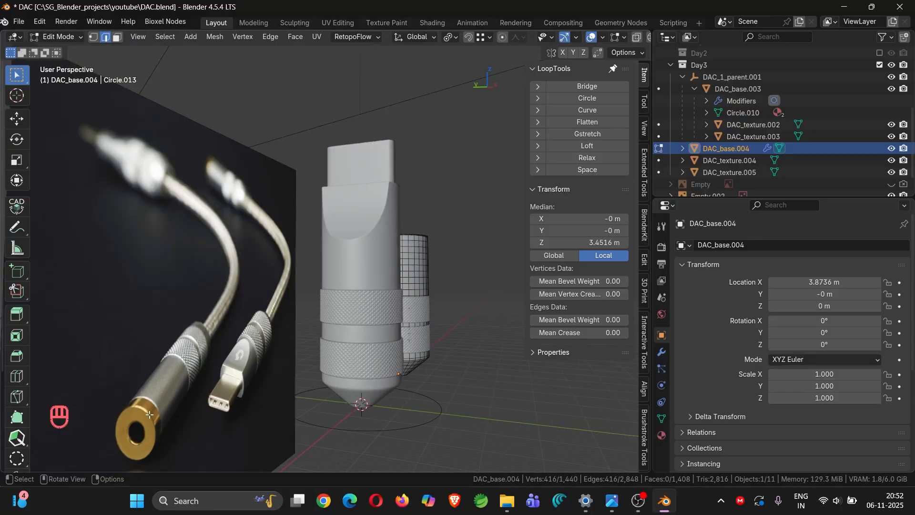
{"action": "scroll", "coordinate": [145, 410], "scroll_direction": "down", "scroll_amount": 5}
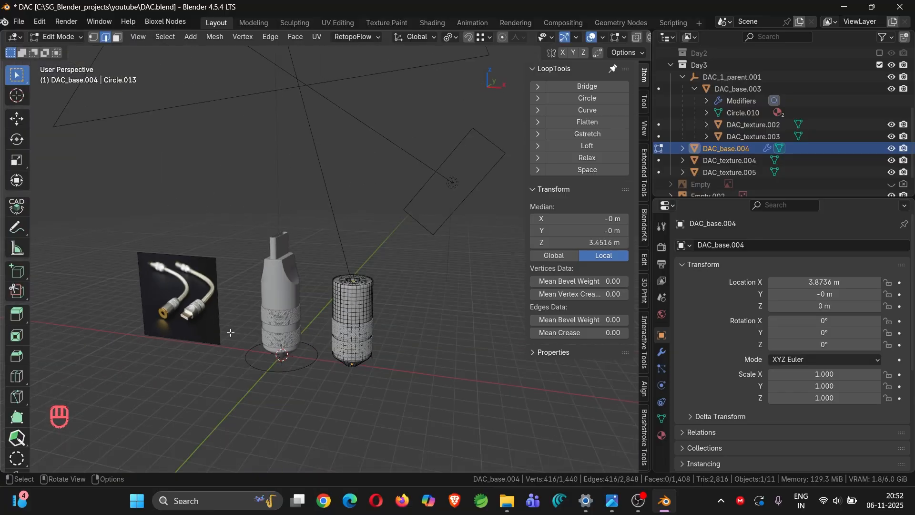
{"action": "scroll", "coordinate": [353, 286], "scroll_direction": "up", "scroll_amount": 5}
{"action": "left_click", "coordinate": [363, 295], "text": "alt"}
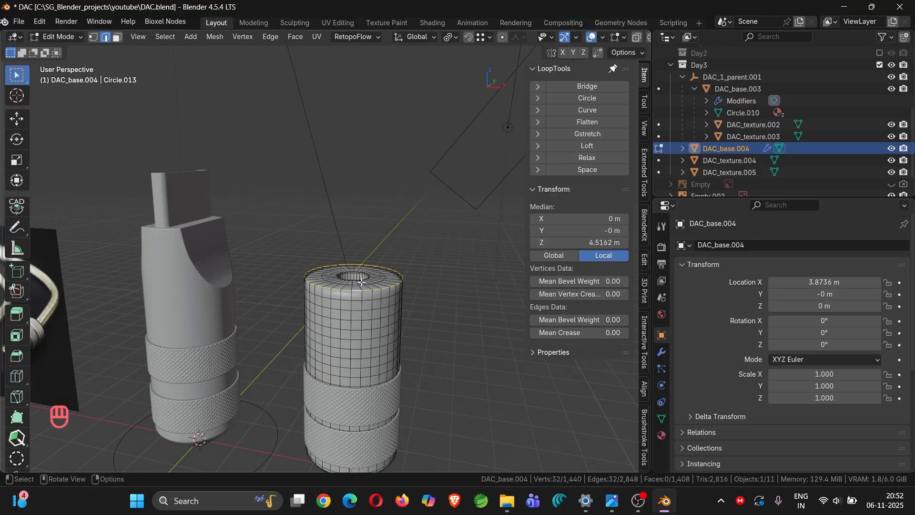
{"action": "scroll", "coordinate": [363, 298], "scroll_direction": "up", "scroll_amount": 3}
{"action": "key", "text": "ctrl+b"}
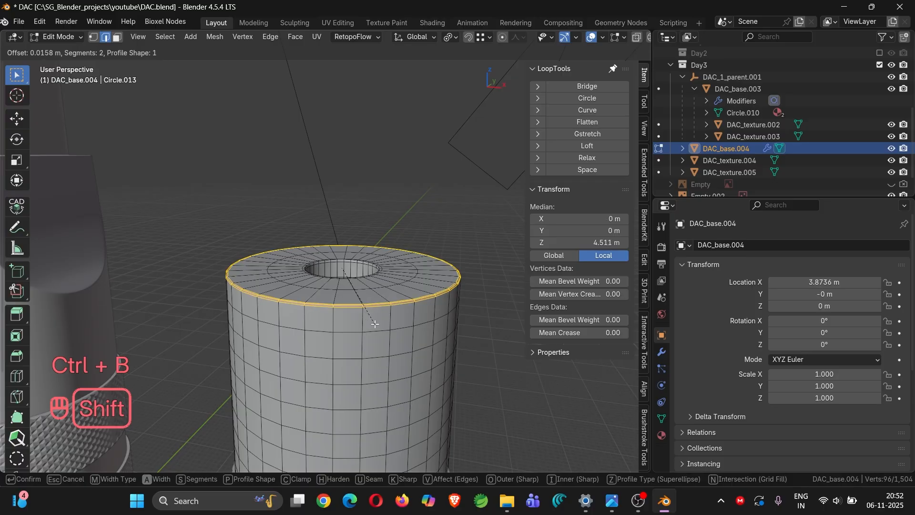
{"action": "left_click", "coordinate": [373, 319], "text": "shift"}
Step: Examine the gold end ring of the jack connector and its seam with the body in the cable reference
{"action": "scroll", "coordinate": [374, 342], "scroll_direction": "down", "scroll_amount": 5}
{"action": "middle_click_drag", "start_coordinate": [380, 342], "coordinate": [465, 294], "text": "shift"}
{"action": "scroll", "coordinate": [401, 275], "scroll_direction": "up", "scroll_amount": 1}
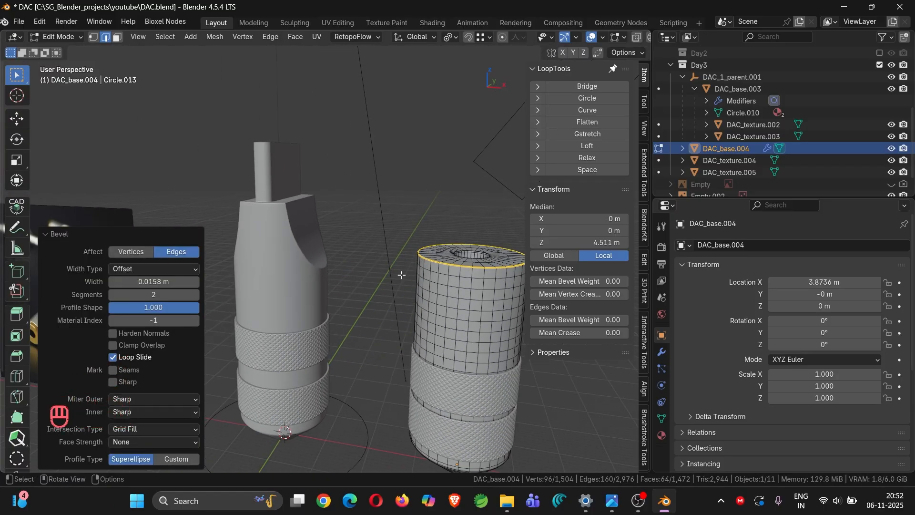
{"action": "scroll", "coordinate": [339, 314], "scroll_direction": "down", "scroll_amount": 1}
{"action": "middle_click_drag", "start_coordinate": [332, 357], "coordinate": [6, 275], "text": "shift"}
{"action": "scroll", "coordinate": [288, 280], "scroll_direction": "up", "scroll_amount": 10}
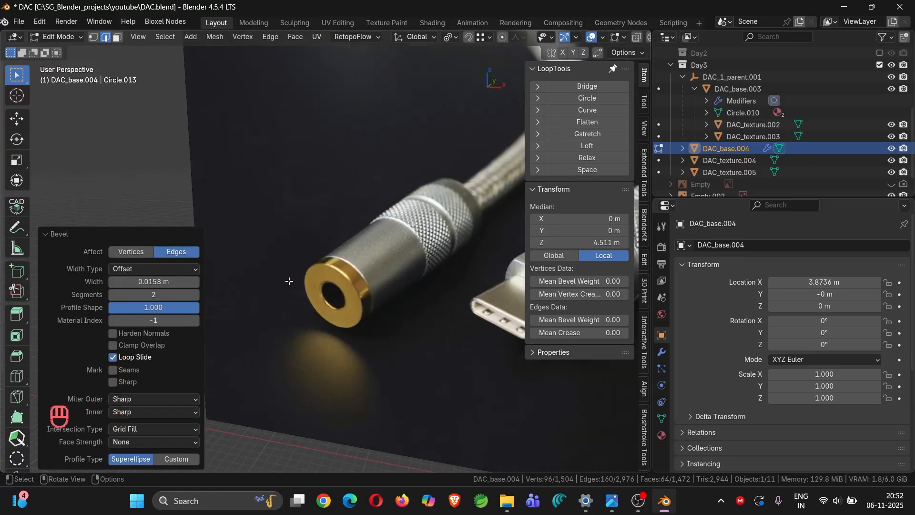
{"action": "scroll", "coordinate": [378, 233], "scroll_direction": "down", "scroll_amount": 4}
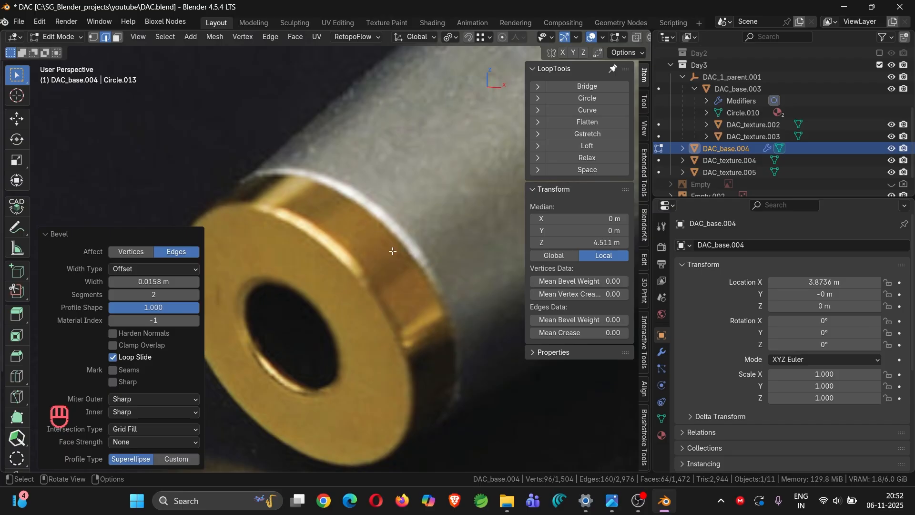
{"action": "scroll", "coordinate": [387, 248], "scroll_direction": "down", "scroll_amount": 3}
{"action": "middle_click_drag", "start_coordinate": [388, 248], "coordinate": [174, 280], "text": "shift"}
{"action": "middle_click_drag", "start_coordinate": [364, 313], "coordinate": [148, 163], "text": "shift"}
{"action": "scroll", "coordinate": [326, 309], "scroll_direction": "down", "scroll_amount": 4}
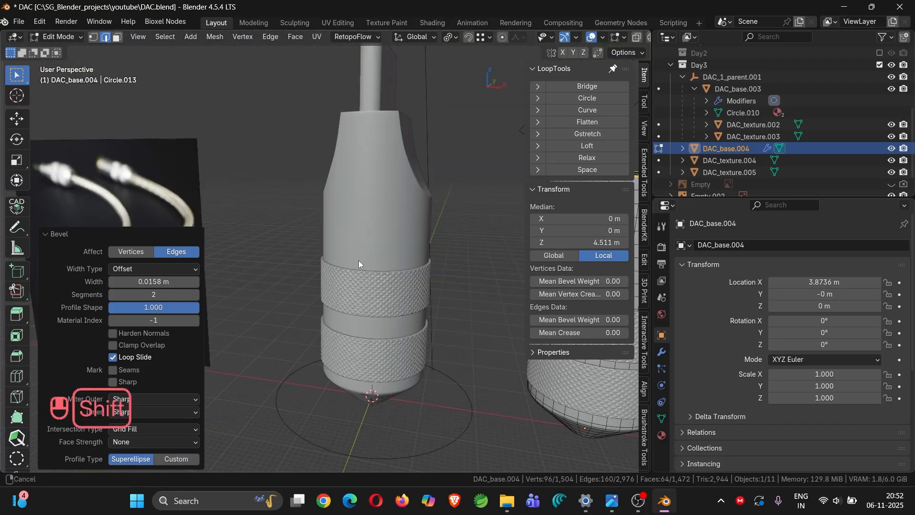
Step: Bevel the second horizontal edge loop below the body's top rim with width 0.00807 m and 2 segments
{"action": "middle_click_drag", "start_coordinate": [359, 260], "coordinate": [361, 312], "text": "shift"}
{"action": "middle_click_drag", "start_coordinate": [361, 312], "coordinate": [258, 343]}
{"action": "scroll", "coordinate": [401, 285], "scroll_direction": "up", "scroll_amount": 1}
{"action": "left_click", "coordinate": [402, 262], "text": "alt"}
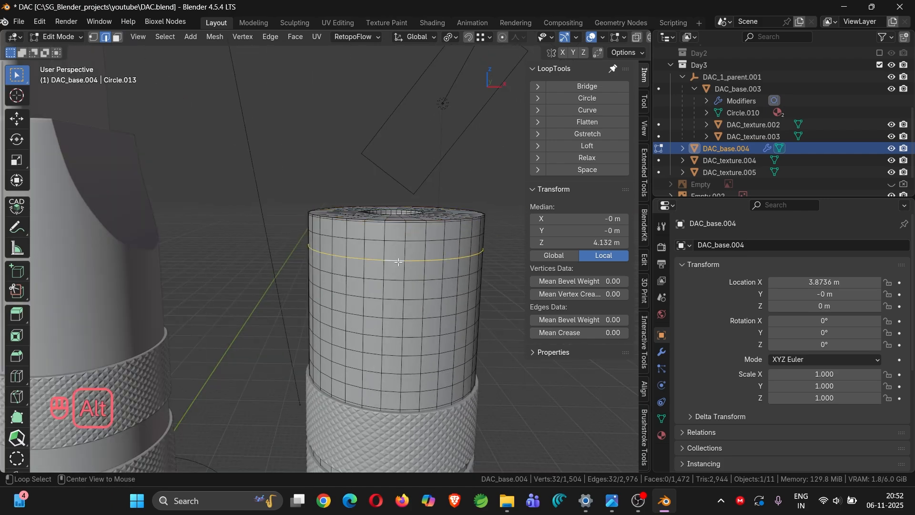
{"action": "scroll", "coordinate": [403, 262], "scroll_direction": "up", "scroll_amount": 3}
{"action": "scroll", "coordinate": [402, 262], "scroll_direction": "up", "scroll_amount": 2}
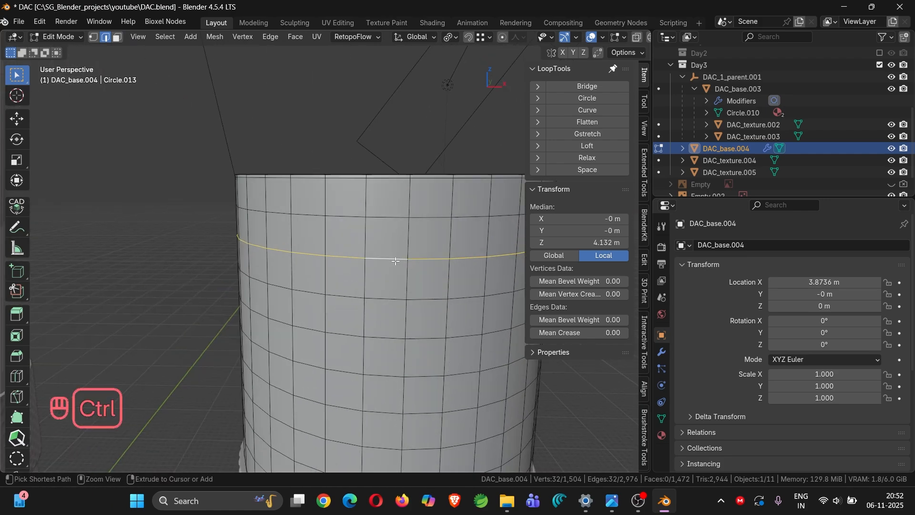
{"action": "key", "text": "ctrl+b"}
{"action": "left_click", "coordinate": [402, 273]}
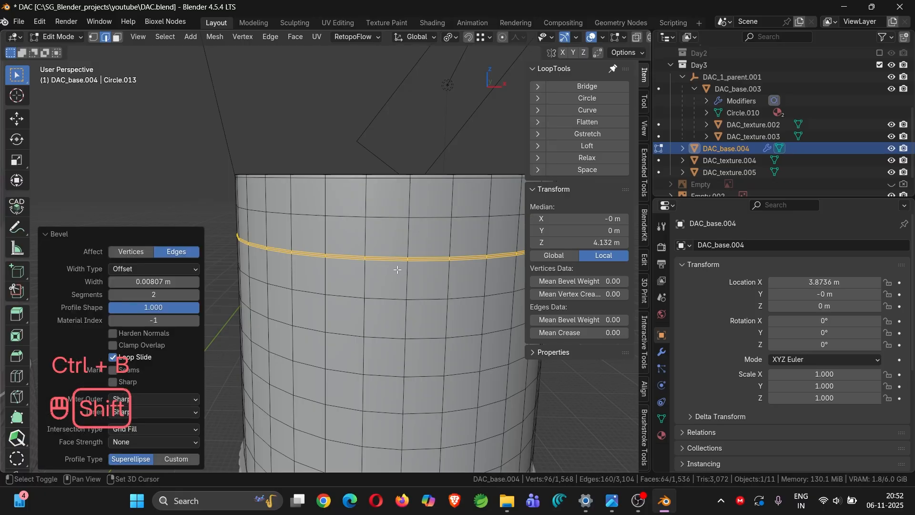
Step: Shrink the middle loop of the narrow bevel inward by 0.0267 m with Shrink/Fatten to form a seam groove
{"action": "left_click", "coordinate": [388, 260], "text": "alt"}
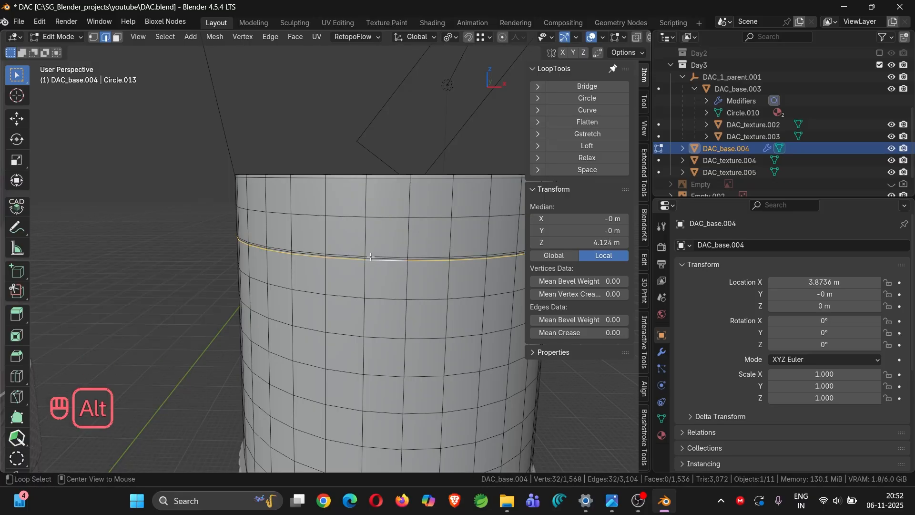
{"action": "scroll", "coordinate": [367, 261], "scroll_direction": "up", "scroll_amount": 3}
{"action": "left_click", "coordinate": [370, 261], "text": "alt"}
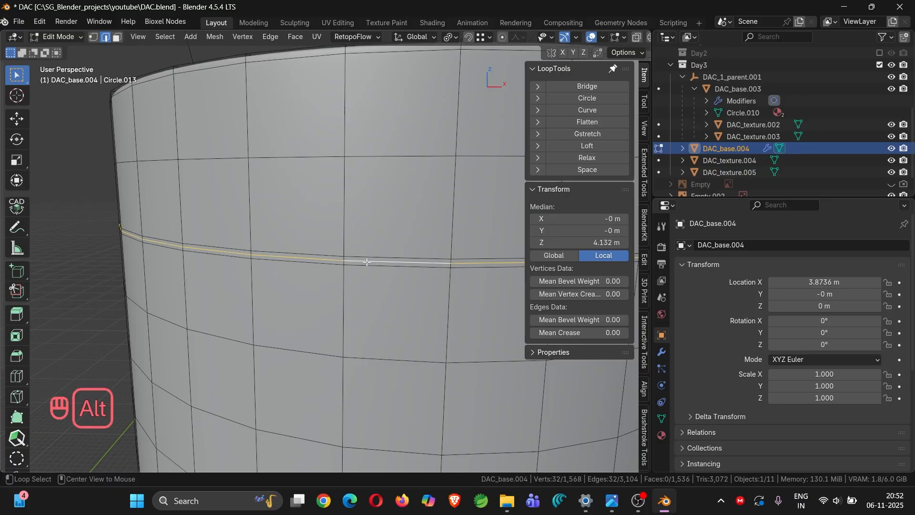
{"action": "key", "text": "alt+s"}
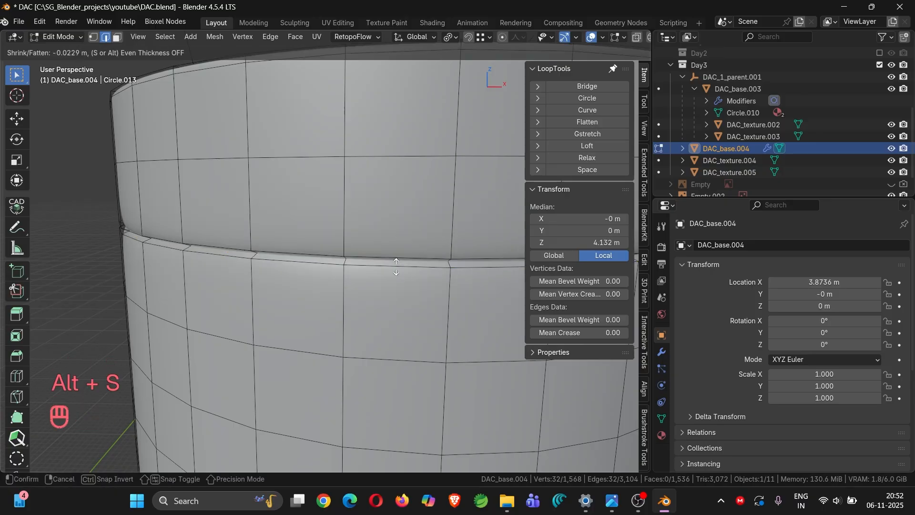
{"action": "left_click", "coordinate": [395, 267]}
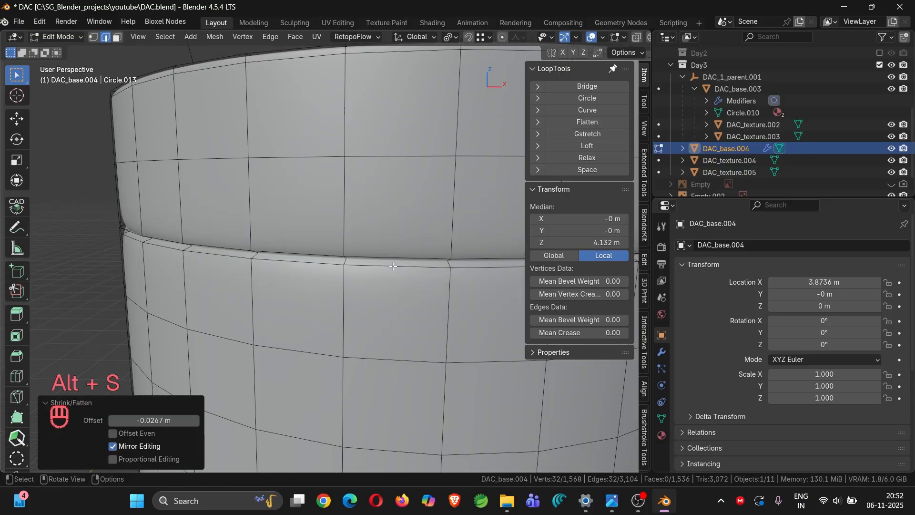
Step: Add supporting loop cuts close below (factor 0.889) and above the seam groove, and return to Object Mode
{"action": "left_click", "coordinate": [394, 266], "text": "alt"}
{"action": "middle_click_drag", "start_coordinate": [393, 266], "coordinate": [389, 254]}
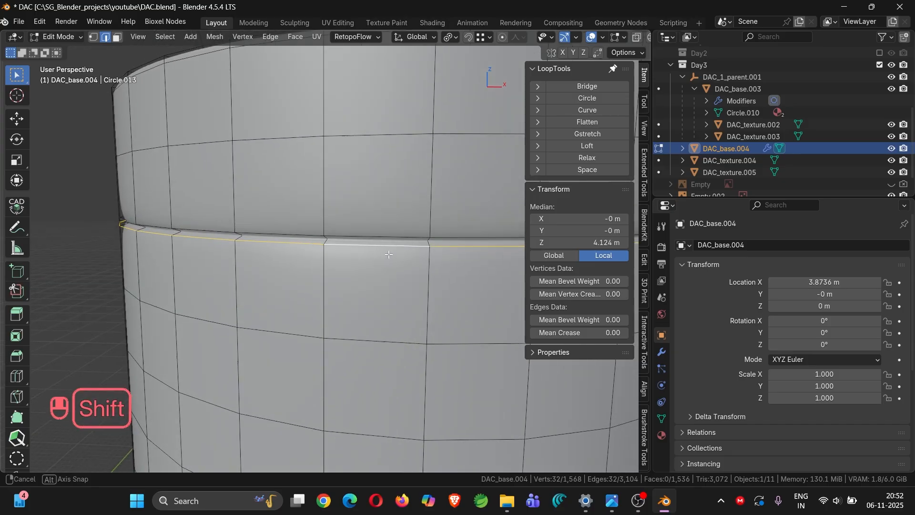
{"action": "key", "text": "ctrl+r"}
{"action": "left_click", "coordinate": [417, 264]}
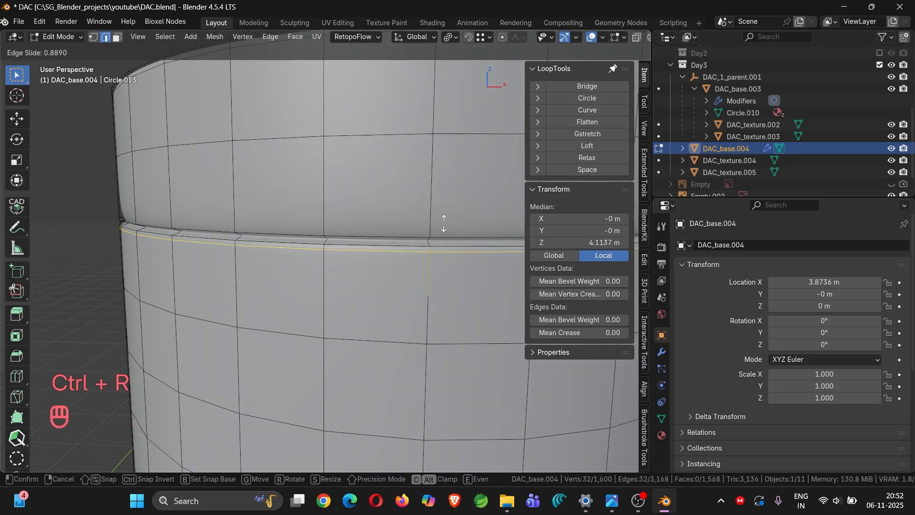
{"action": "left_click", "coordinate": [433, 206]}
{"action": "key", "text": "ctrl+r"}
{"action": "left_click", "coordinate": [437, 205]}
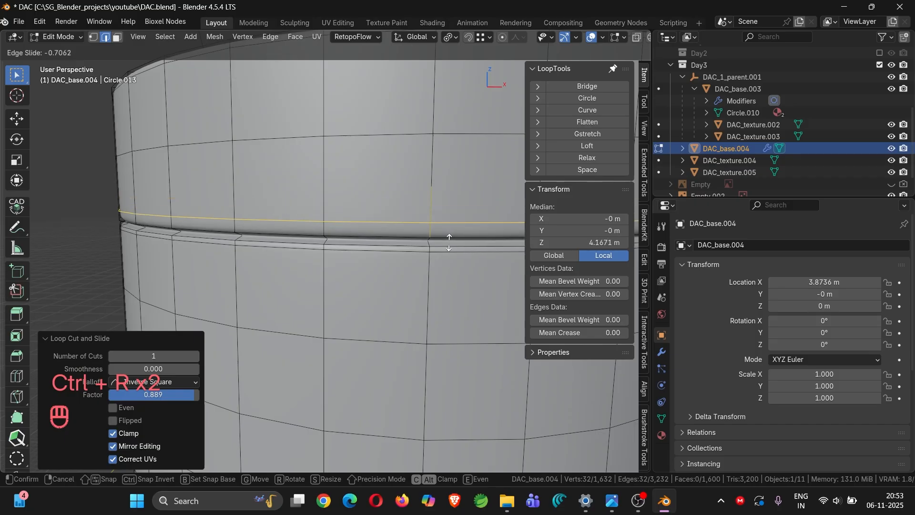
{"action": "left_click", "coordinate": [454, 253]}
{"action": "scroll", "coordinate": [447, 251], "scroll_direction": "down", "scroll_amount": 5}
{"action": "key", "text": "Tab"}
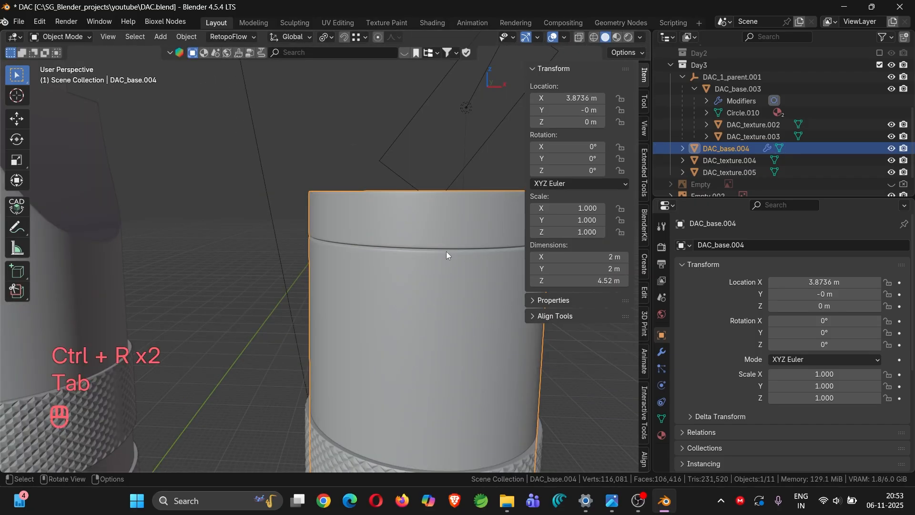
Step: Parent both knurled bands, DAC_texture.004 and DAC_texture.005, to DAC_base.004 using the Object option
{"action": "middle_click_drag", "start_coordinate": [446, 251], "coordinate": [353, 250], "text": "shift"}
{"action": "scroll", "coordinate": [362, 256], "scroll_direction": "down", "scroll_amount": 4}
{"action": "scroll", "coordinate": [353, 344], "scroll_direction": "down", "scroll_amount": 4}
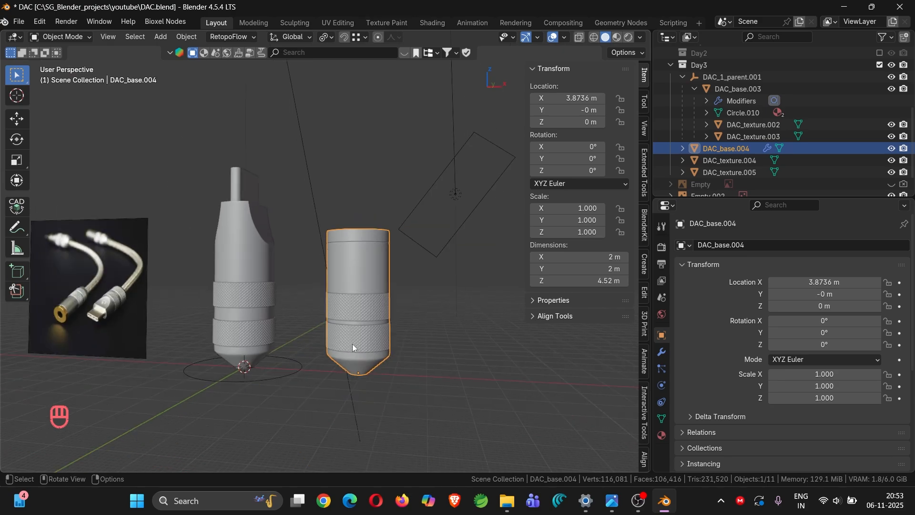
{"action": "middle_click_drag", "start_coordinate": [387, 356], "coordinate": [366, 343]}
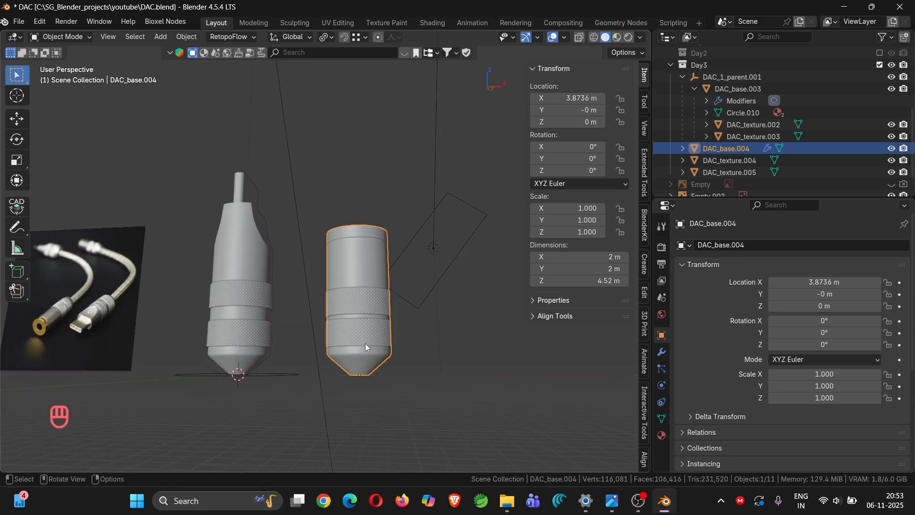
{"action": "left_click", "coordinate": [251, 264]}
{"action": "left_click", "coordinate": [357, 342]}
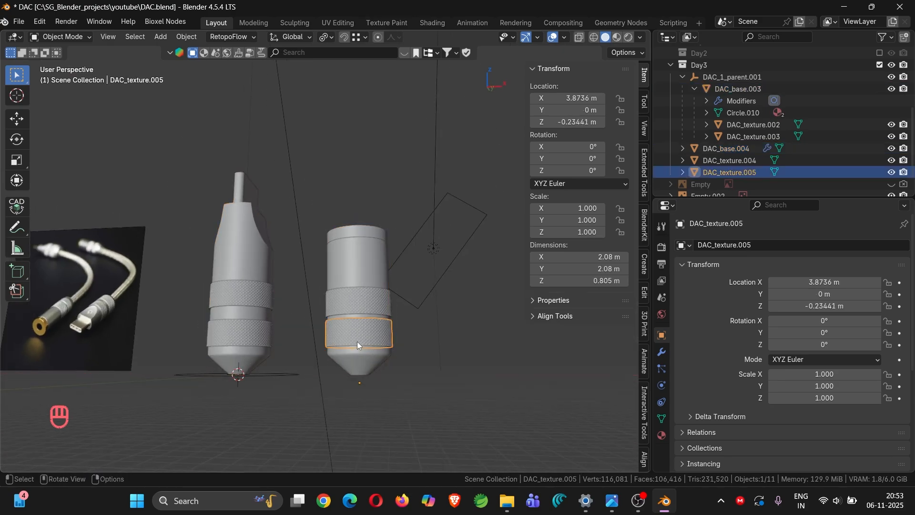
{"action": "left_click", "coordinate": [362, 308], "text": "shift"}
{"action": "left_click", "coordinate": [364, 264], "text": "shift"}
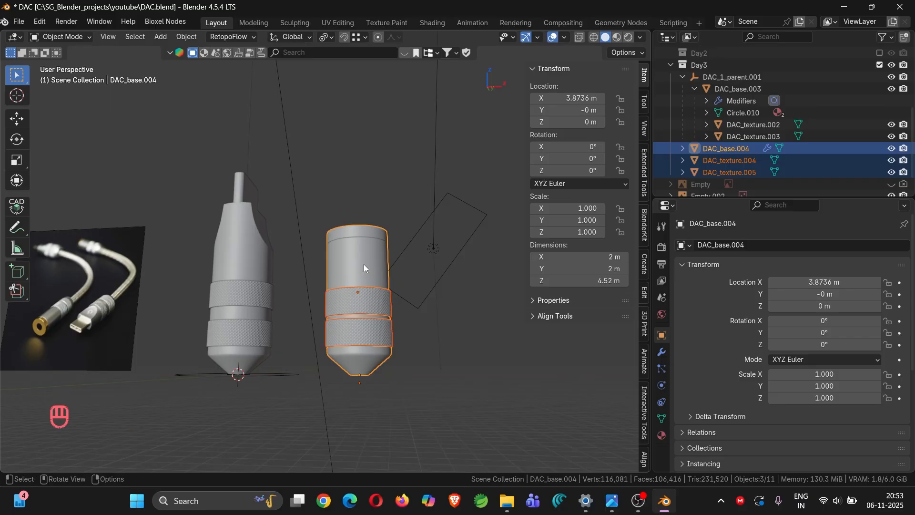
{"action": "key", "text": "ctrl+p"}
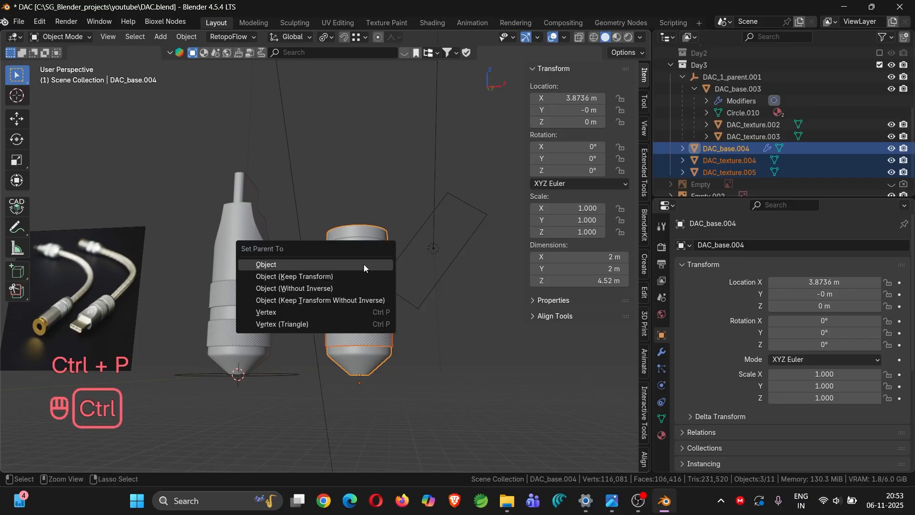
{"action": "left_click", "coordinate": [364, 264]}
{"action": "left_click", "coordinate": [364, 264]}
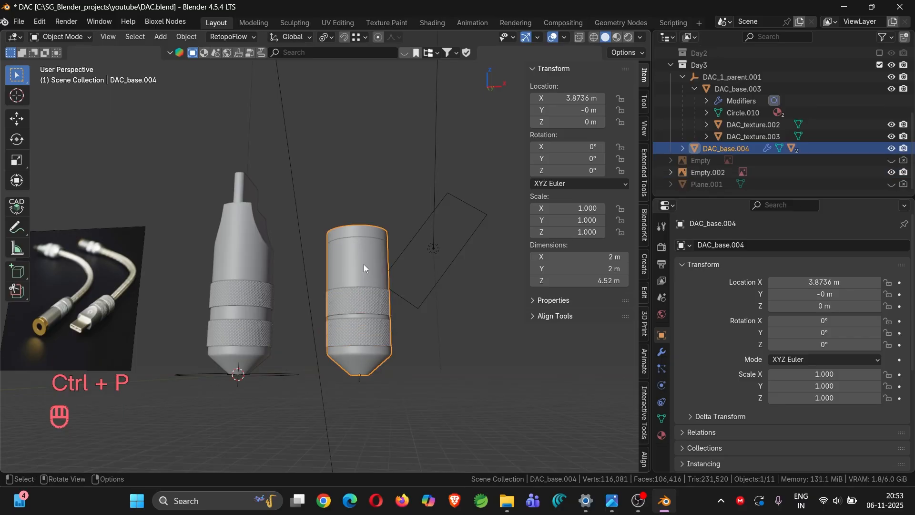
{"action": "left_click", "coordinate": [355, 296]}
{"action": "left_click", "coordinate": [361, 344]}
Step: Rename the second connector's body DAC_base.004 as DAC_3.5mm_side
{"action": "left_click", "coordinate": [363, 270]}
{"action": "middle_click_drag", "start_coordinate": [367, 286], "coordinate": [368, 299]}
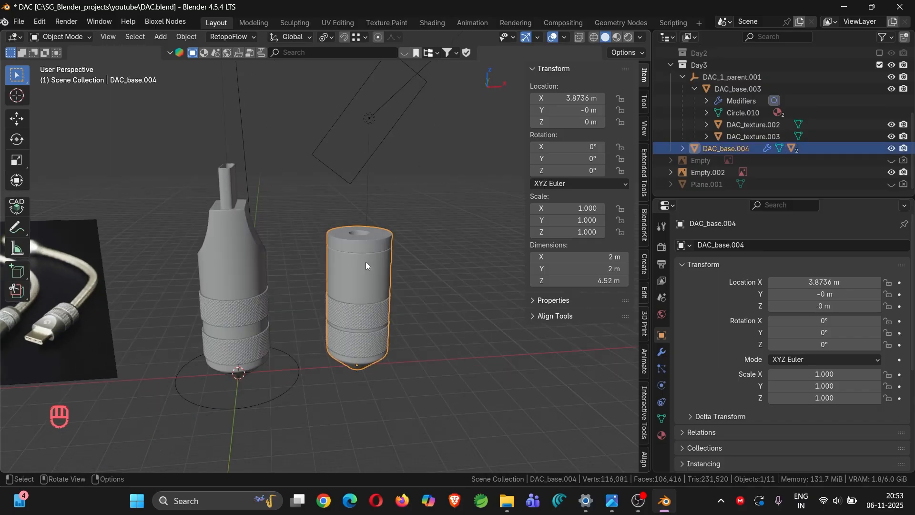
{"action": "double_click", "coordinate": [719, 149]}
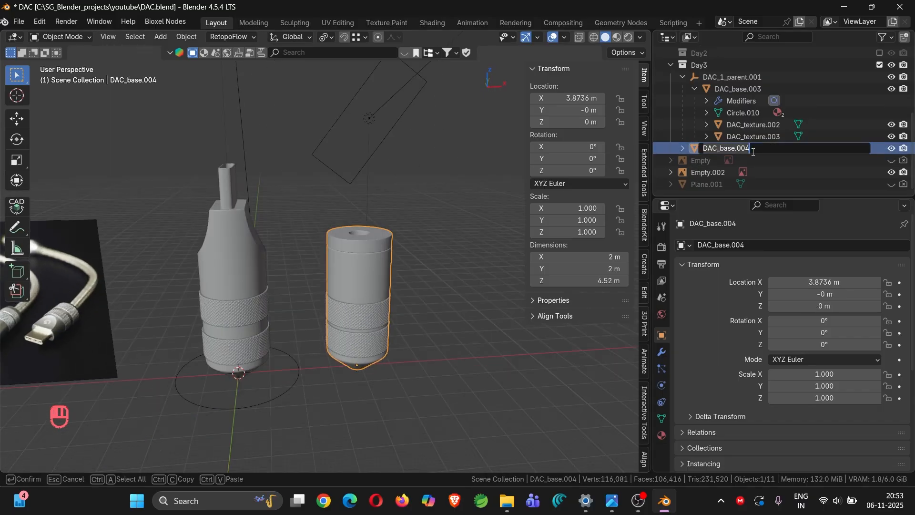
{"action": "key", "text": "BackSpace"}
{"action": "key", "text": "BackSpace"}
{"action": "key", "text": "BackSpace"}
{"action": "key", "text": "BackSpace"}
{"action": "key", "text": "BackSpace"}
{"action": "key", "text": "BackSpace"}
{"action": "key", "text": "BackSpace"}
{"action": "key", "text": "BackSpace"}
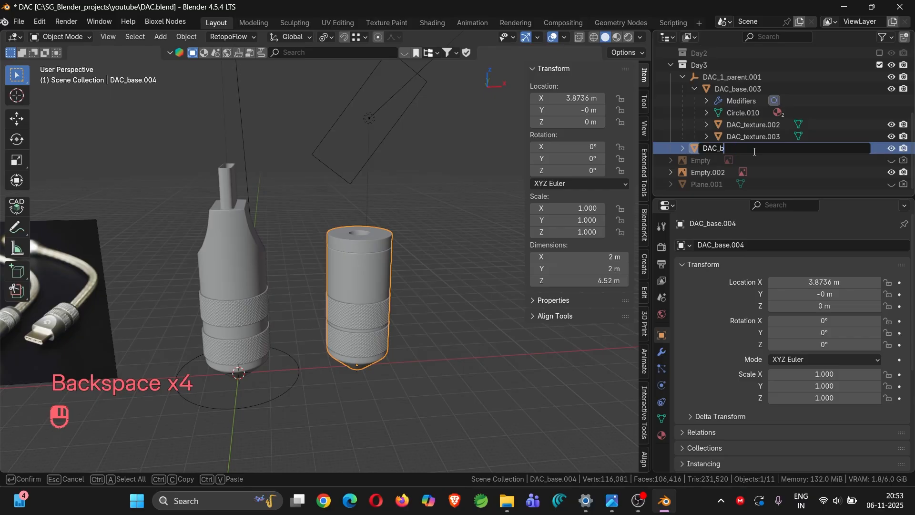
{"action": "type", "text": "3.5mm_"}
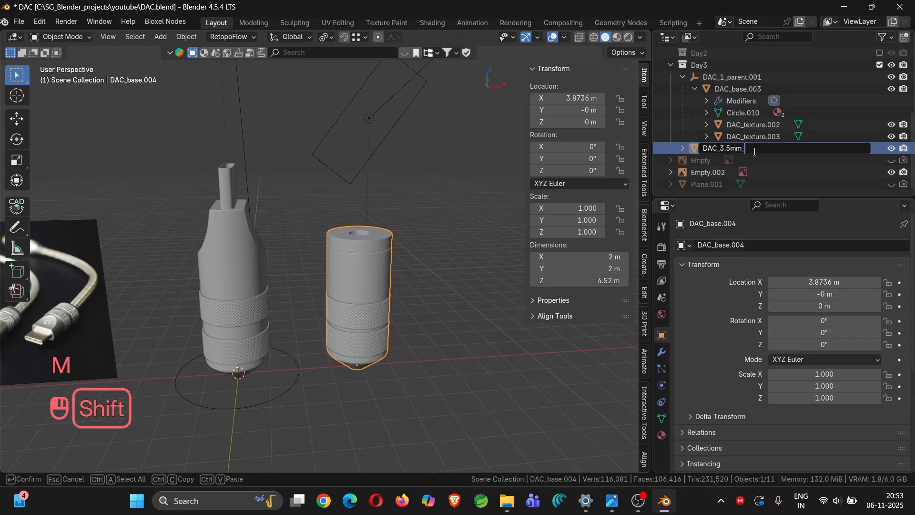
{"action": "type", "text": "side"}
{"action": "key", "text": "Return"}
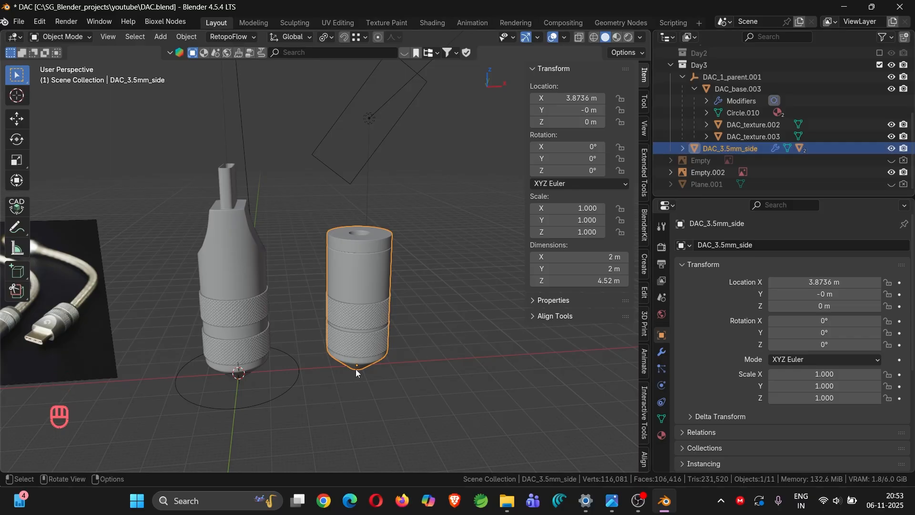
Step: Snap the 3D cursor to the origin of DAC_3.5mm_side and add a circle empty there
{"action": "middle_click_drag", "start_coordinate": [355, 369], "coordinate": [333, 299]}
{"action": "scroll", "coordinate": [359, 358], "scroll_direction": "up", "scroll_amount": 3}
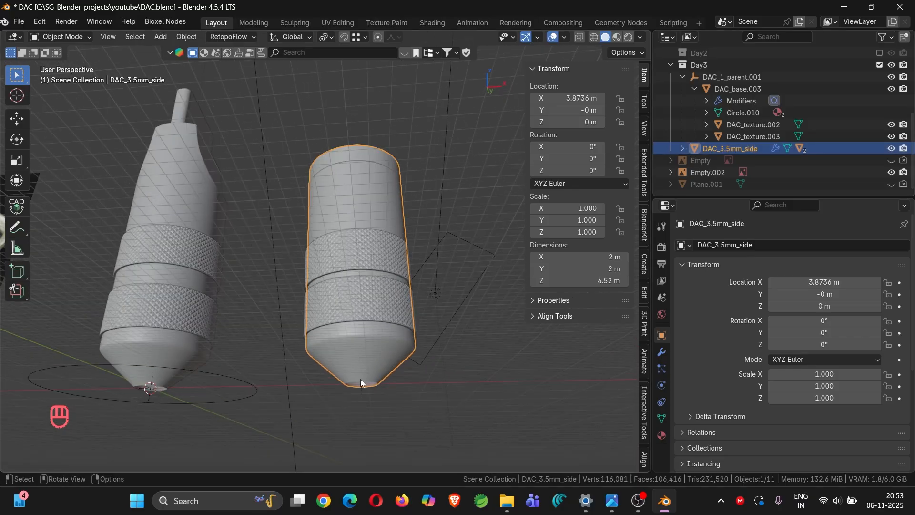
{"action": "key", "text": "shift+s"}
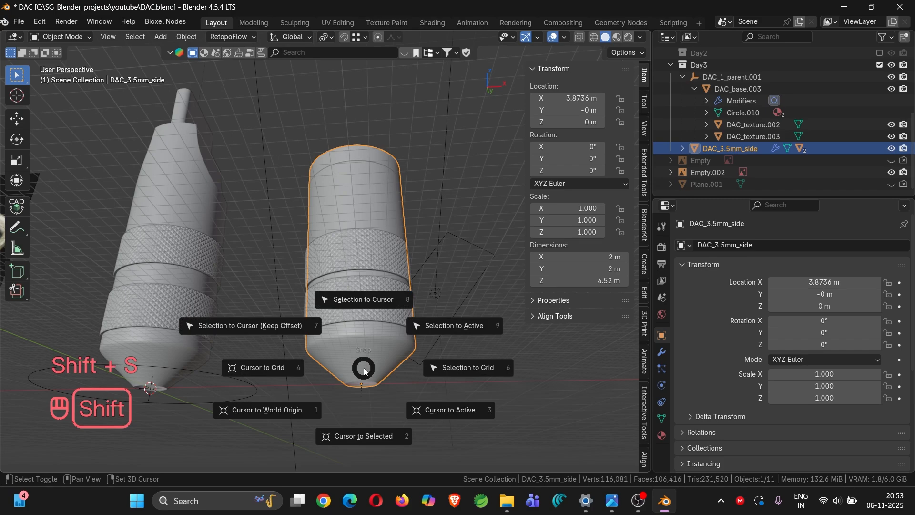
{"action": "left_click", "coordinate": [375, 438]}
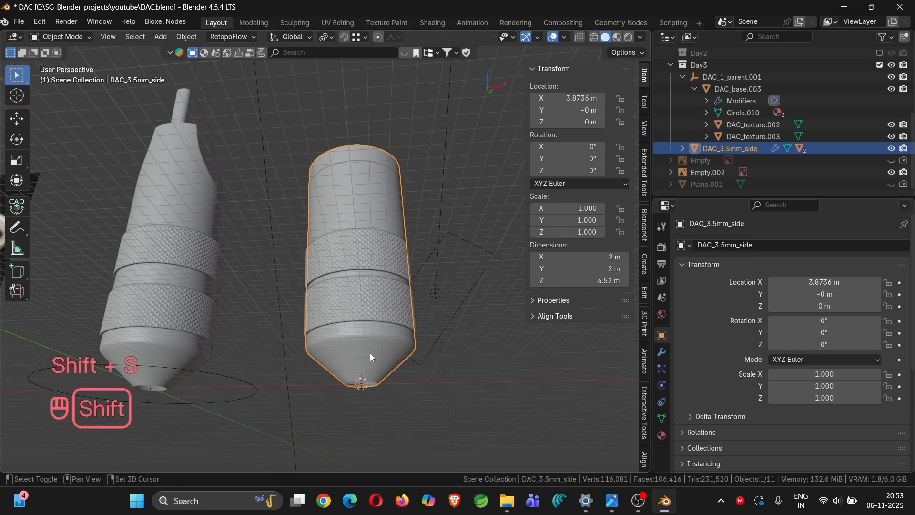
{"action": "key", "text": "shift+a"}
{"action": "mouse_move", "coordinate": [370, 353]}
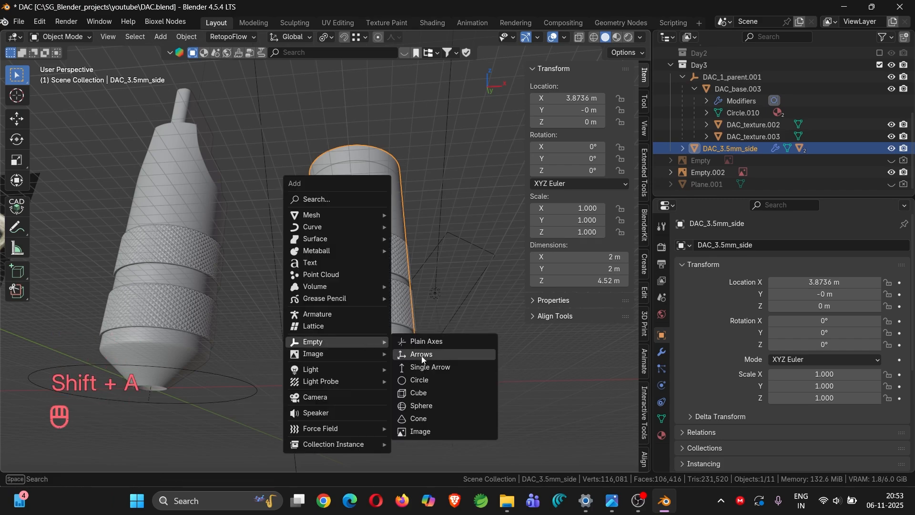
{"action": "left_click", "coordinate": [431, 378]}
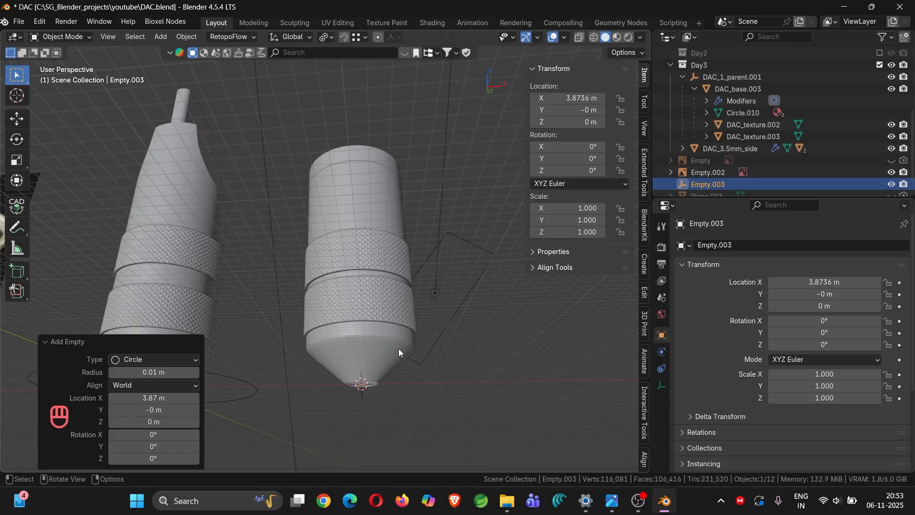
Step: Enlarge the new circle empty to a scale of about 106.2 so it rings the second connector's base
{"action": "key", "text": "s"}
{"action": "left_click", "coordinate": [399, 257]}
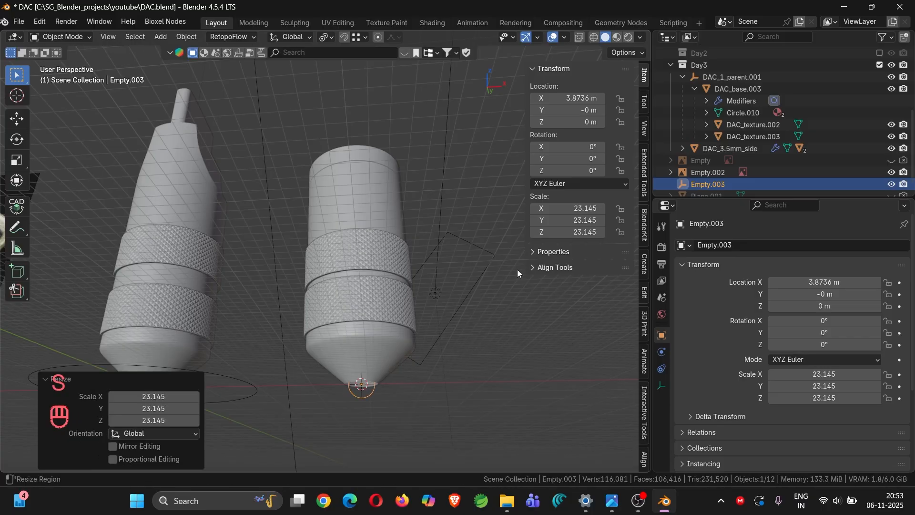
{"action": "key", "text": "s"}
{"action": "left_click", "coordinate": [184, 329]}
{"action": "middle_click_drag", "start_coordinate": [316, 383], "coordinate": [327, 473]}
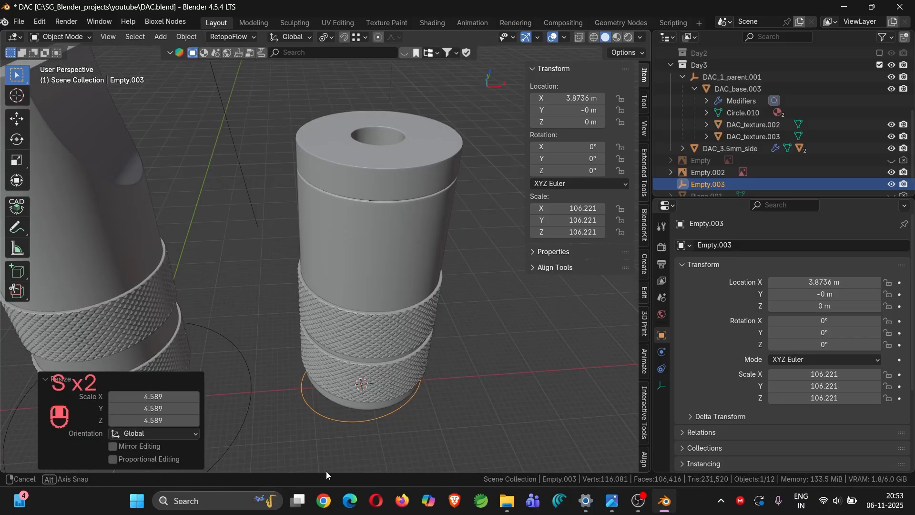
Step: Rotate the circle empty 90° about the X axis and enlarge it to a scale of about 159.5
{"action": "key", "text": "r"}
{"action": "key", "text": "x"}
{"action": "key", "text": "KP_9"}
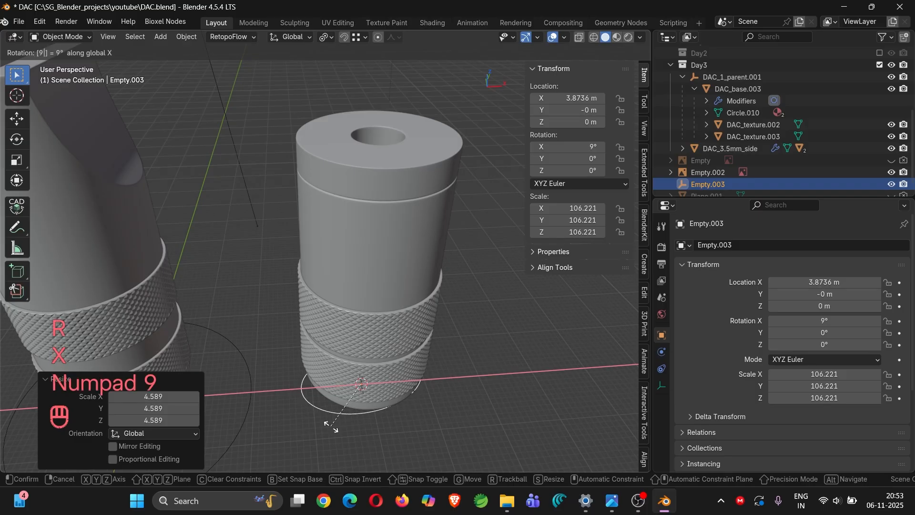
{"action": "key", "text": "KP_0"}
{"action": "key", "text": "KP_Enter"}
{"action": "key", "text": "s"}
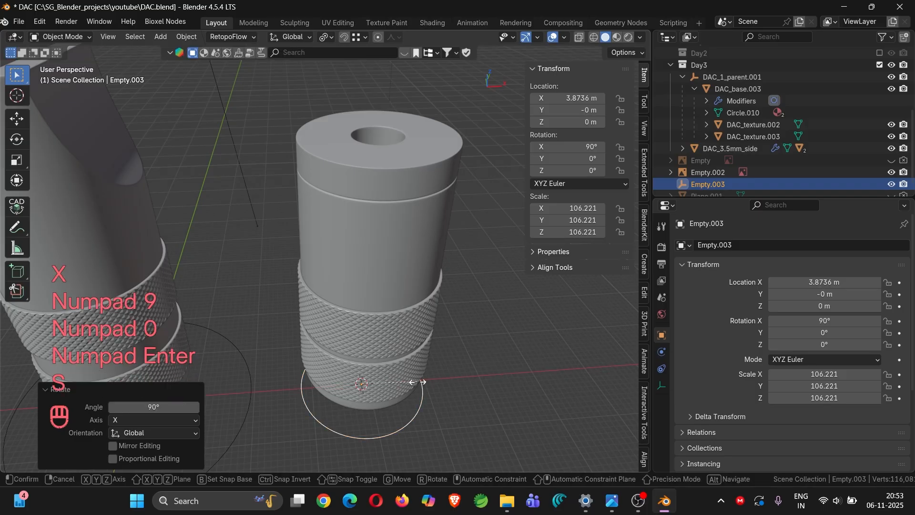
{"action": "left_click", "coordinate": [445, 383]}
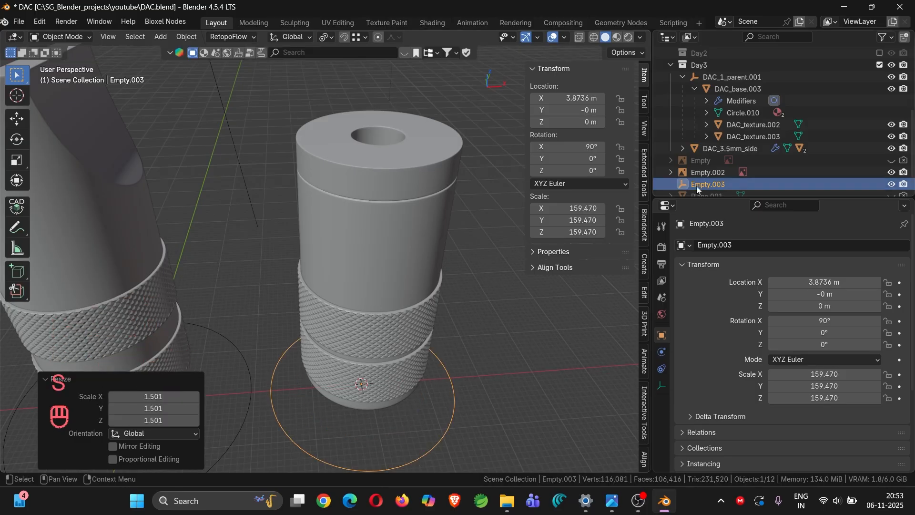
Step: Parent DAC_3.5mm_side to the circle empty Empty.003 using the Object option
{"action": "left_click", "coordinate": [377, 286]}
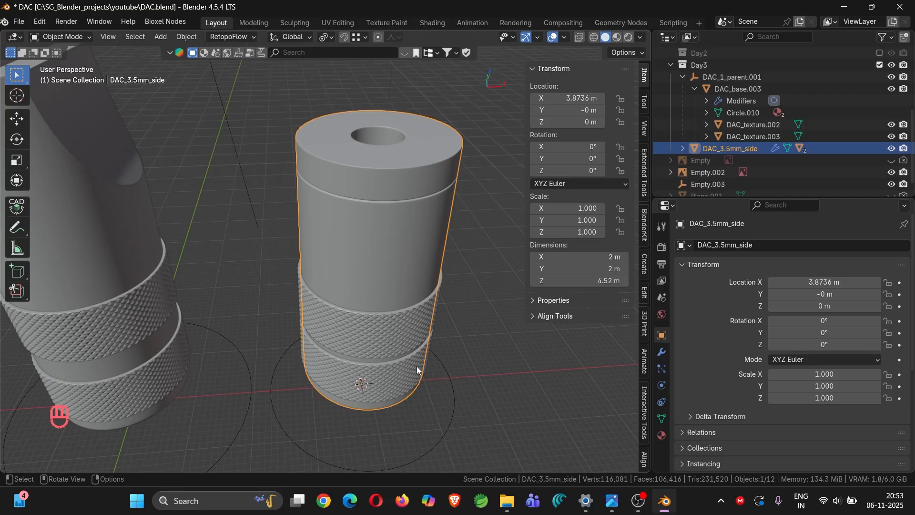
{"action": "left_click", "coordinate": [449, 427], "text": "ctrl"}
{"action": "key", "text": "ctrl+p"}
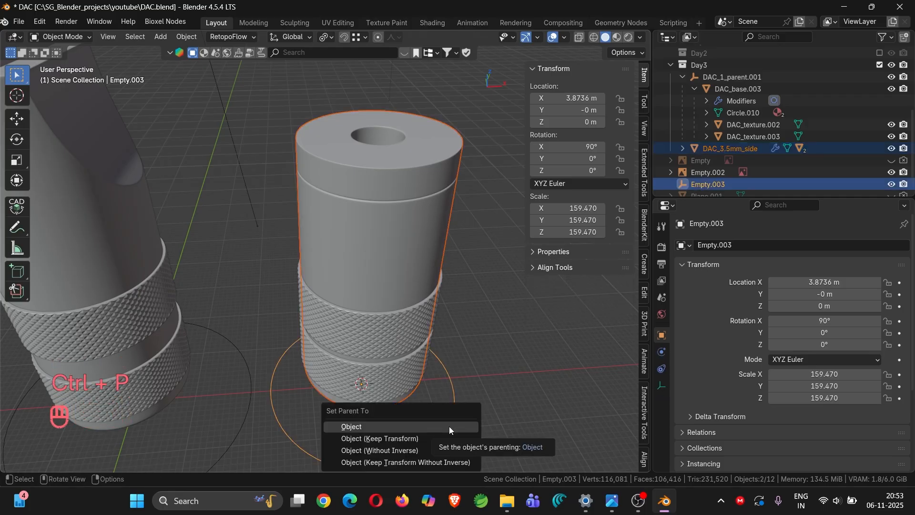
{"action": "left_click", "coordinate": [449, 427]}
{"action": "left_click", "coordinate": [449, 426]}
Step: Rotate both parent empties, DAC_1_parent.001 and Empty.003, together by 90° about the global X axis to lay the connectors down
{"action": "middle_click_drag", "start_coordinate": [430, 402], "coordinate": [351, 320]}
{"action": "left_click", "coordinate": [290, 396]}
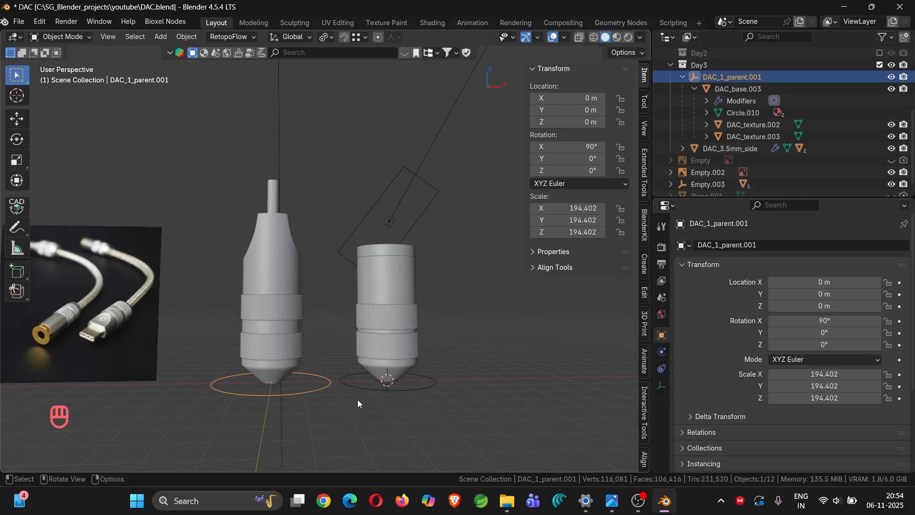
{"action": "left_click", "coordinate": [377, 388], "text": "shift"}
{"action": "scroll", "coordinate": [249, 329], "scroll_direction": "down", "scroll_amount": 3}
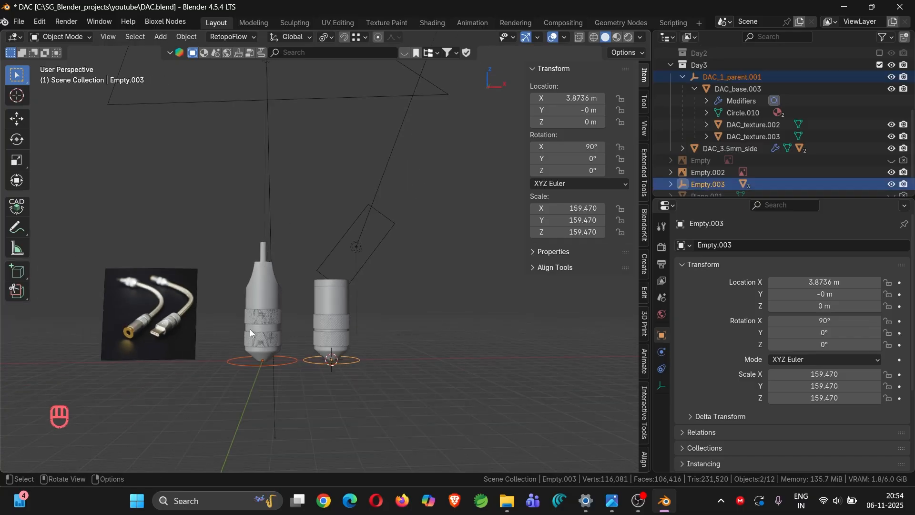
{"action": "middle_click_drag", "start_coordinate": [293, 340], "coordinate": [316, 353], "text": "shift"}
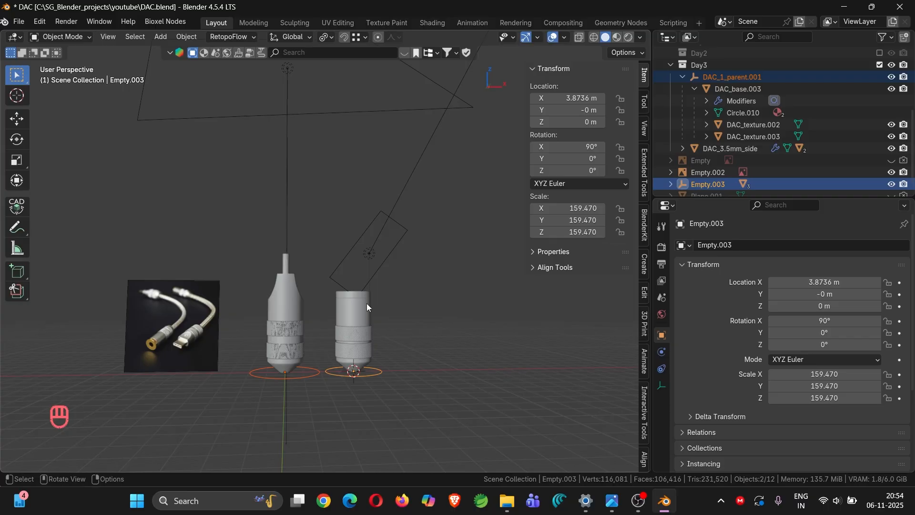
{"action": "key", "text": "r"}
{"action": "key", "text": "x"}
{"action": "key", "text": "KP_9"}
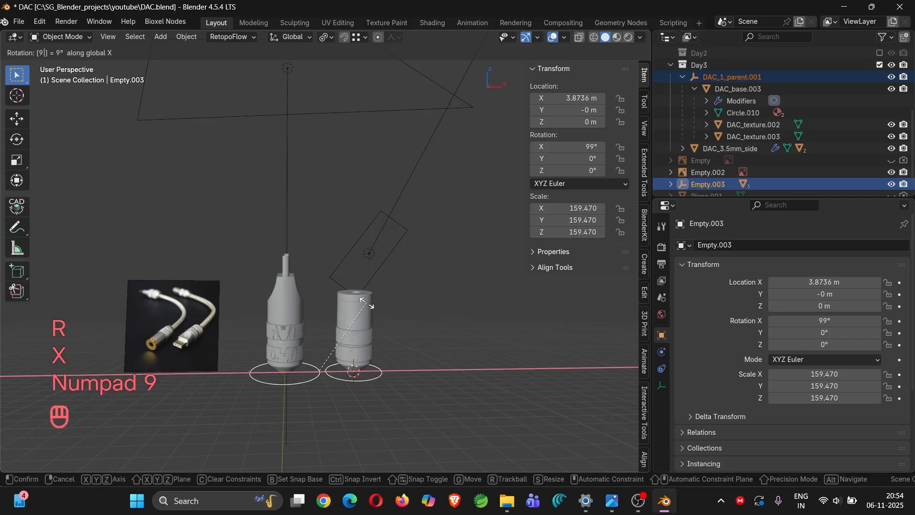
{"action": "key", "text": "KP_0"}
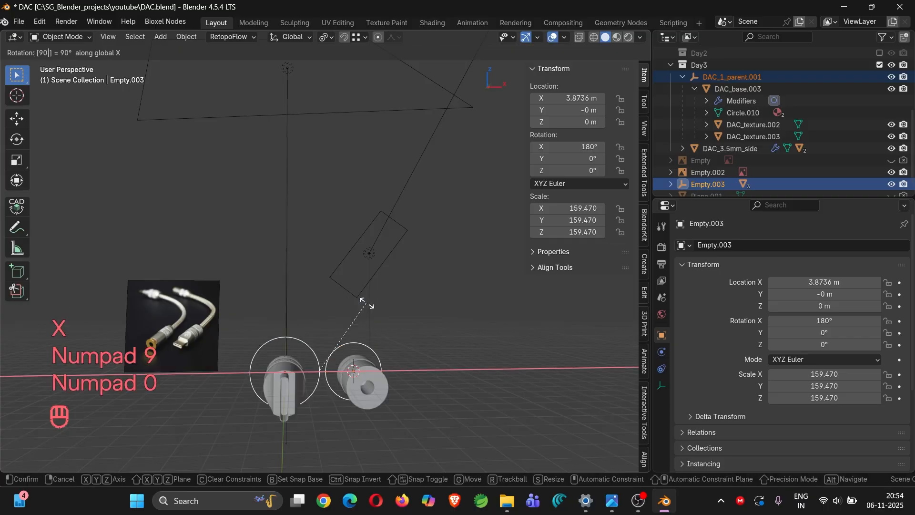
{"action": "key", "text": "KP_Enter"}
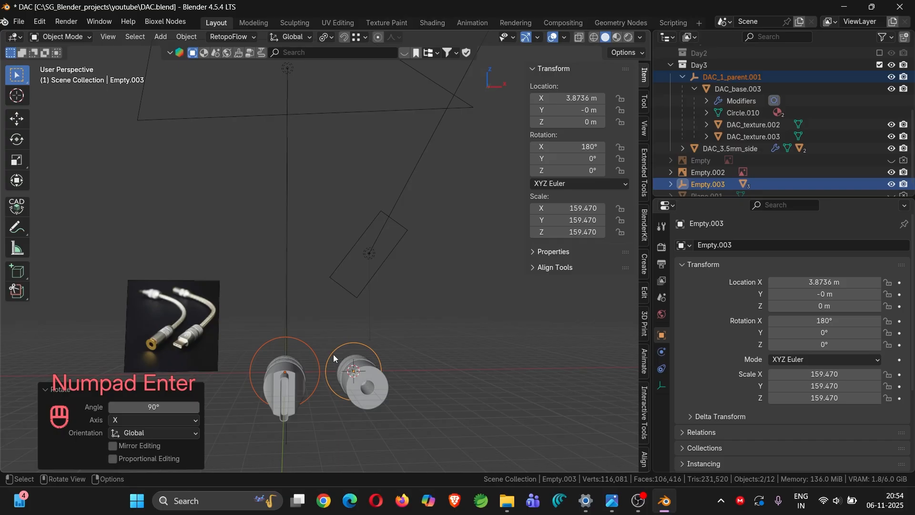
Step: Unhide the backdrop Plane and show it with the connectors in wireframe from the right orthographic view
{"action": "middle_click_drag", "start_coordinate": [338, 290], "coordinate": [336, 394]}
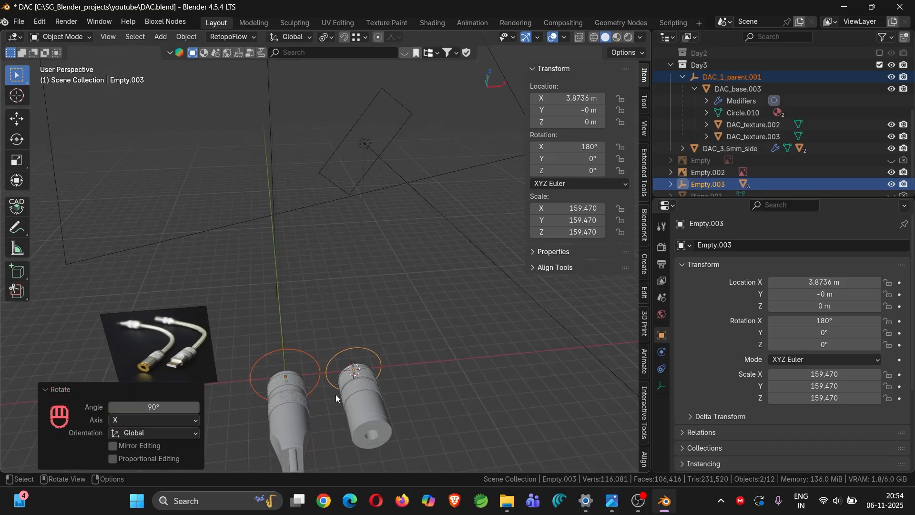
{"action": "key", "text": "KP_3"}
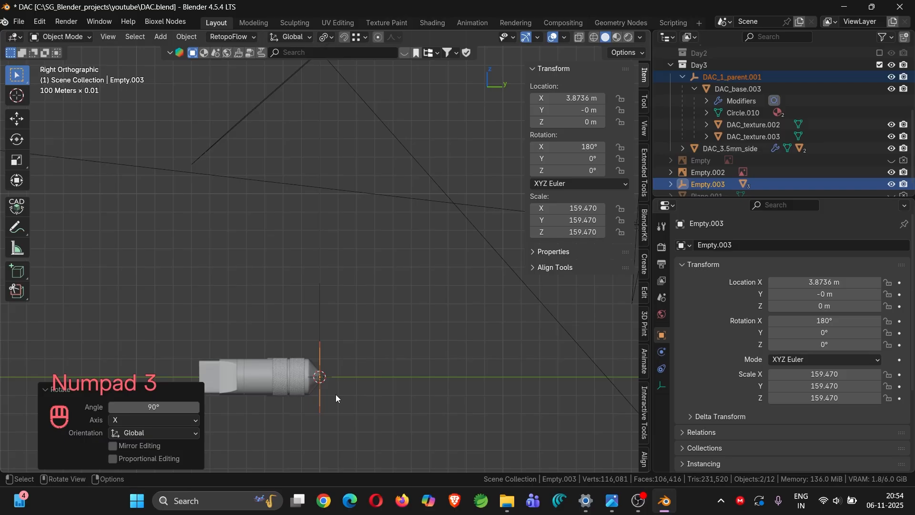
{"action": "middle_click_drag", "start_coordinate": [339, 393], "coordinate": [371, 320], "text": "shift"}
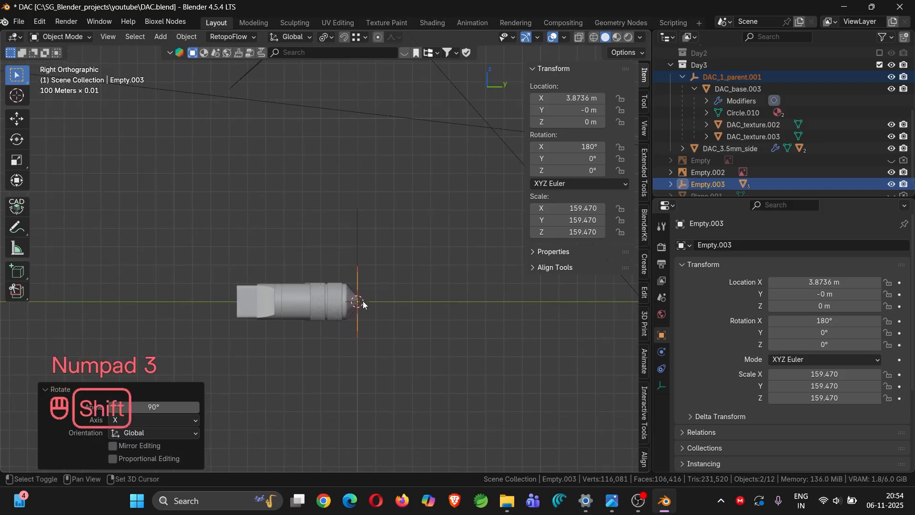
{"action": "scroll", "coordinate": [353, 306], "scroll_direction": "up", "scroll_amount": 3}
{"action": "scroll", "coordinate": [353, 306], "scroll_direction": "up", "scroll_amount": 2}
{"action": "scroll", "coordinate": [758, 89], "scroll_direction": "up", "scroll_amount": 3}
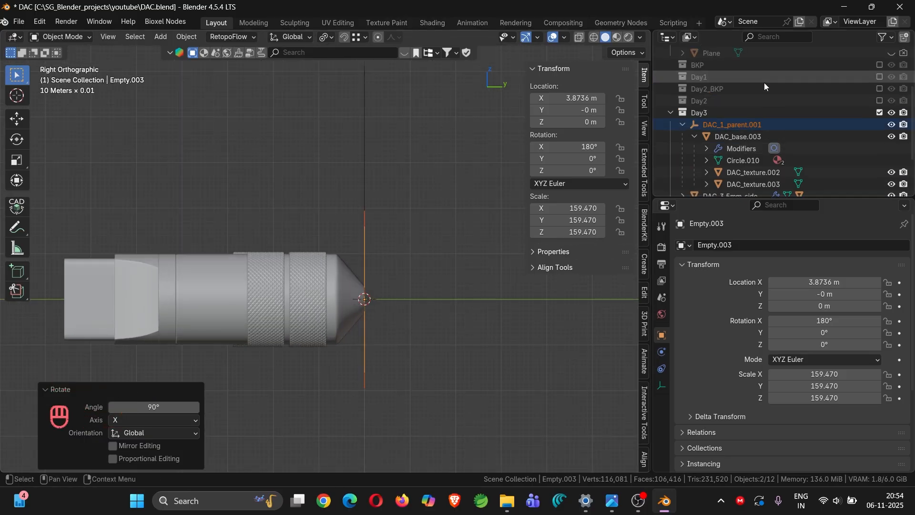
{"action": "scroll", "coordinate": [761, 86], "scroll_direction": "up", "scroll_amount": 4}
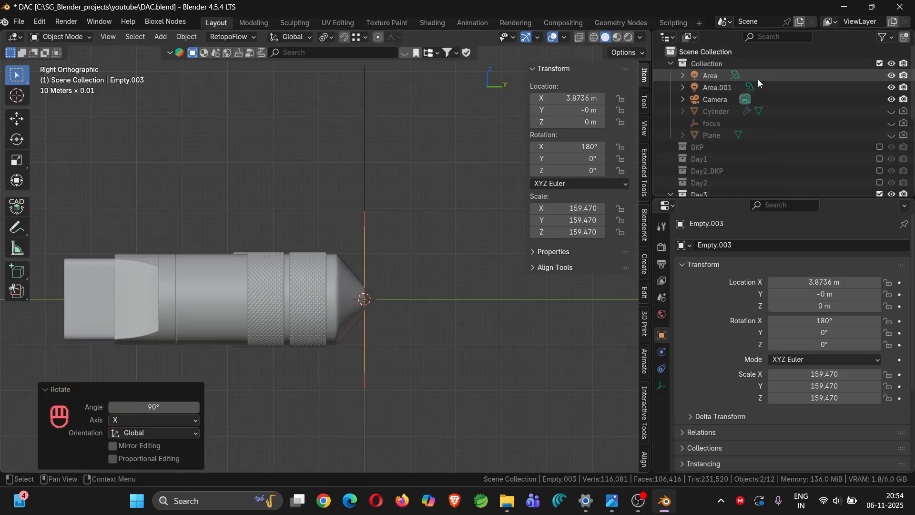
{"action": "left_click", "coordinate": [891, 135]}
{"action": "key", "text": "z"}
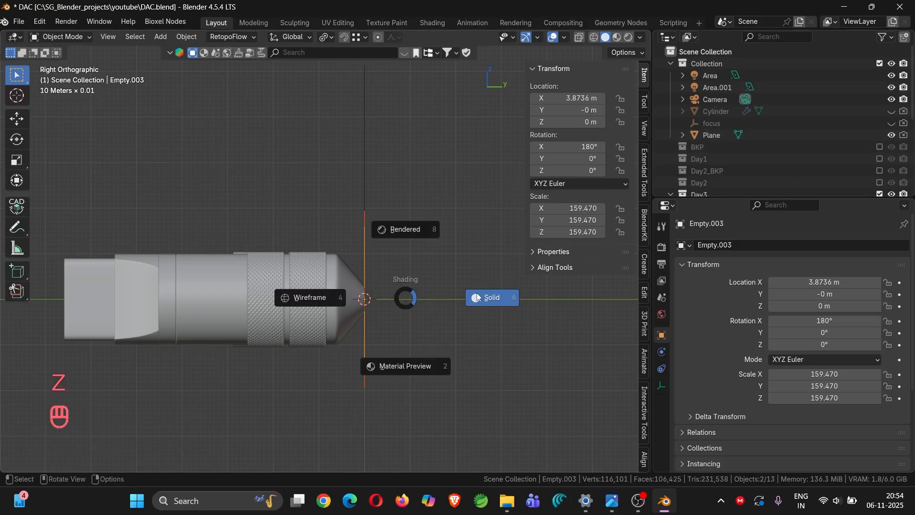
{"action": "left_click", "coordinate": [315, 297]}
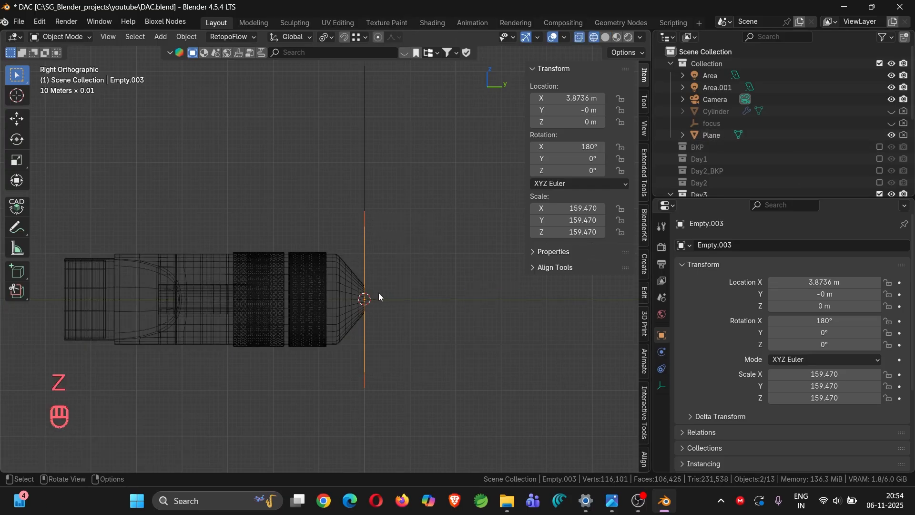
{"action": "scroll", "coordinate": [396, 288], "scroll_direction": "down", "scroll_amount": 3}
{"action": "mouse_move", "coordinate": [396, 288]}
{"action": "middle_mouse_down"}
{"action": "mouse_move", "coordinate": [427, 313]}
{"action": "mouse_move", "coordinate": [447, 285]}
{"action": "mouse_move", "coordinate": [388, 291]}
{"action": "middle_mouse_up"}
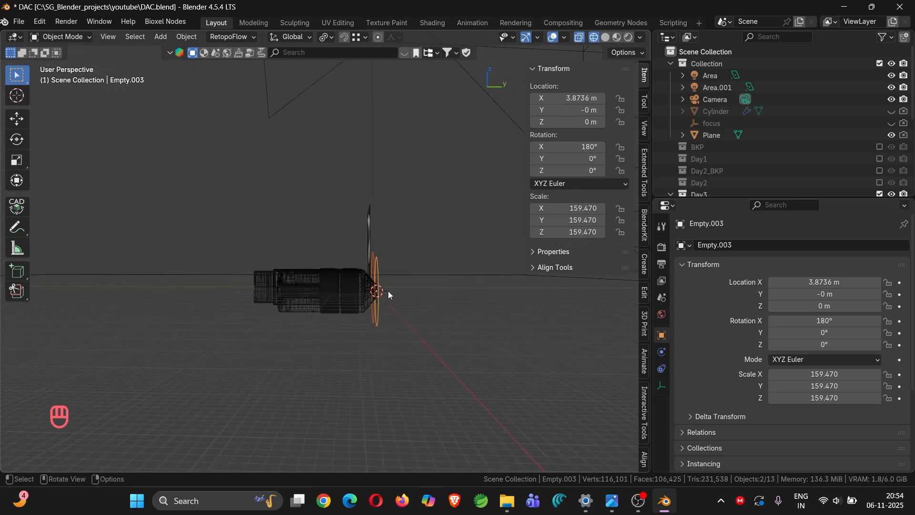
{"action": "key", "text": "KP_1"}
{"action": "key", "text": "KP_3"}
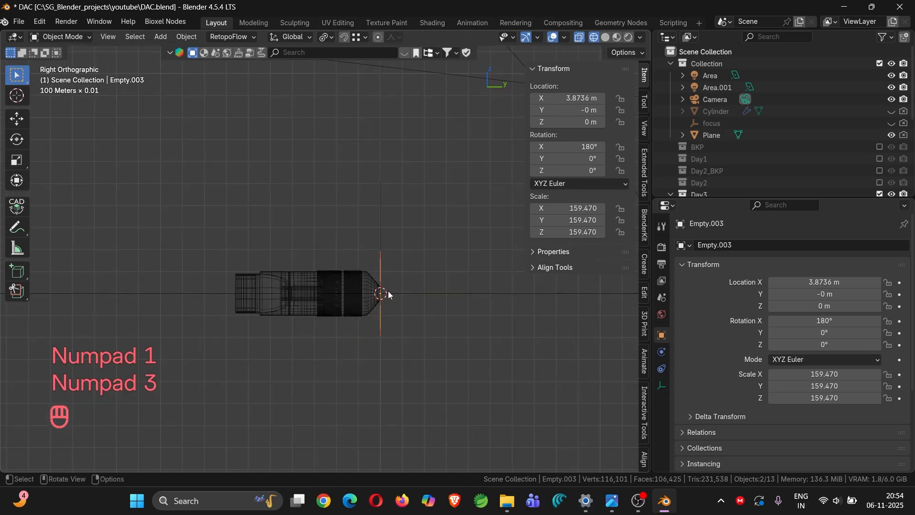
{"action": "middle_click_drag", "start_coordinate": [466, 295], "coordinate": [448, 233]}
{"action": "key", "text": "KP_3"}
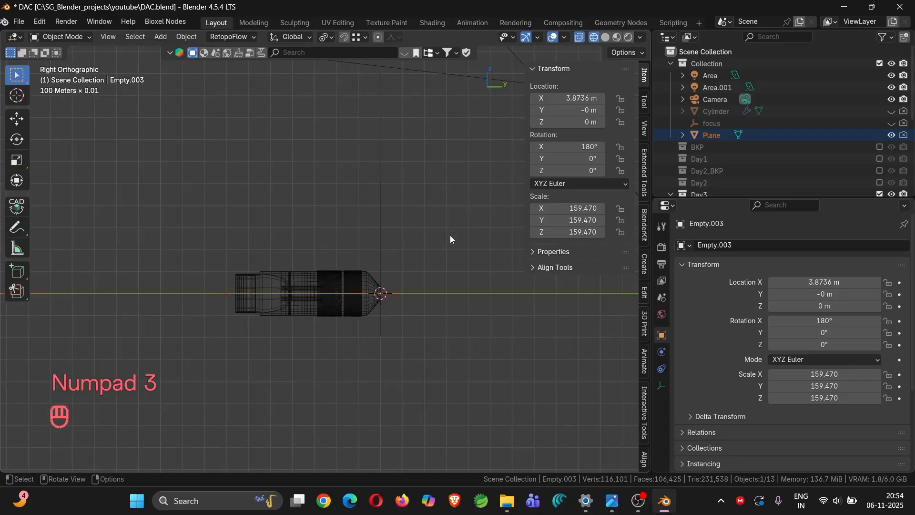
Step: Raise DAC_1_parent.001 and Empty.003 together about 1.045 m along Z so both connectors rest on the backdrop floor
{"action": "scroll", "coordinate": [730, 119], "scroll_direction": "down", "scroll_amount": 5}
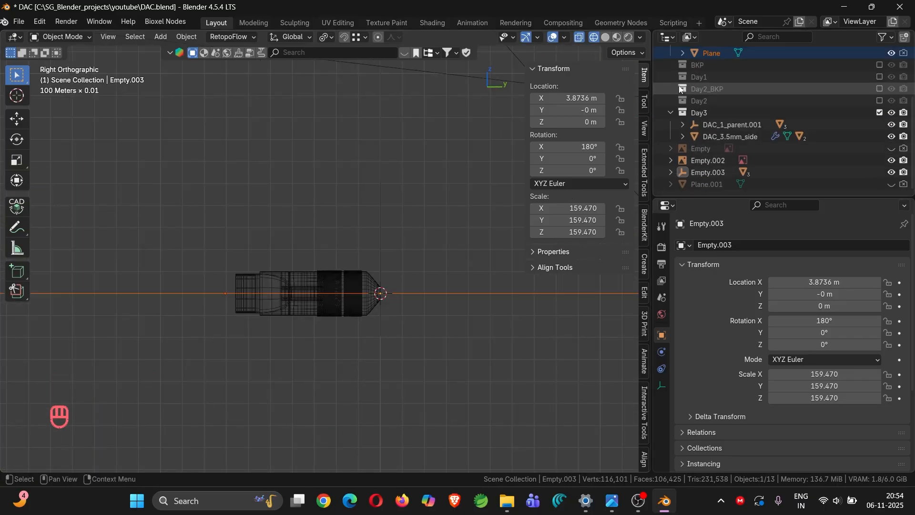
{"action": "left_click", "coordinate": [706, 126]}
{"action": "left_click", "coordinate": [691, 171], "text": "ctrl"}
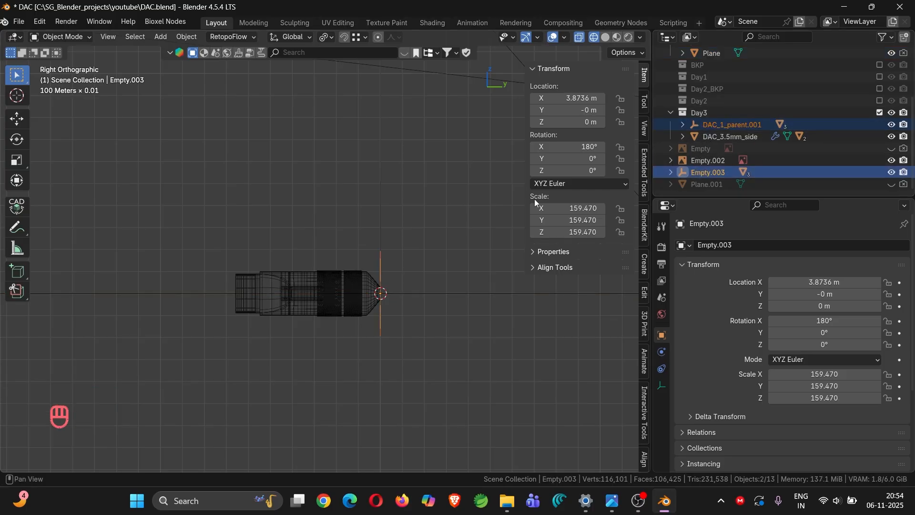
{"action": "middle_click_drag", "start_coordinate": [534, 199], "coordinate": [500, 272]}
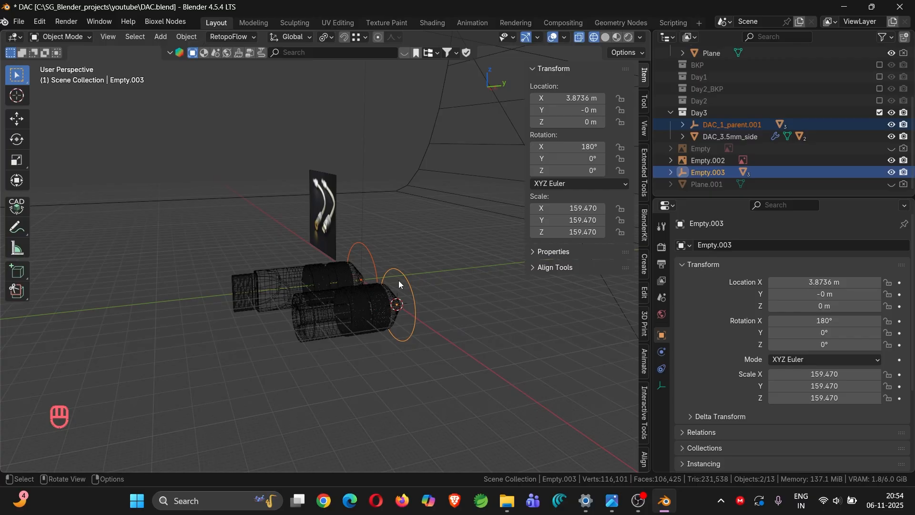
{"action": "key", "text": "KP_1"}
{"action": "key", "text": "KP_3"}
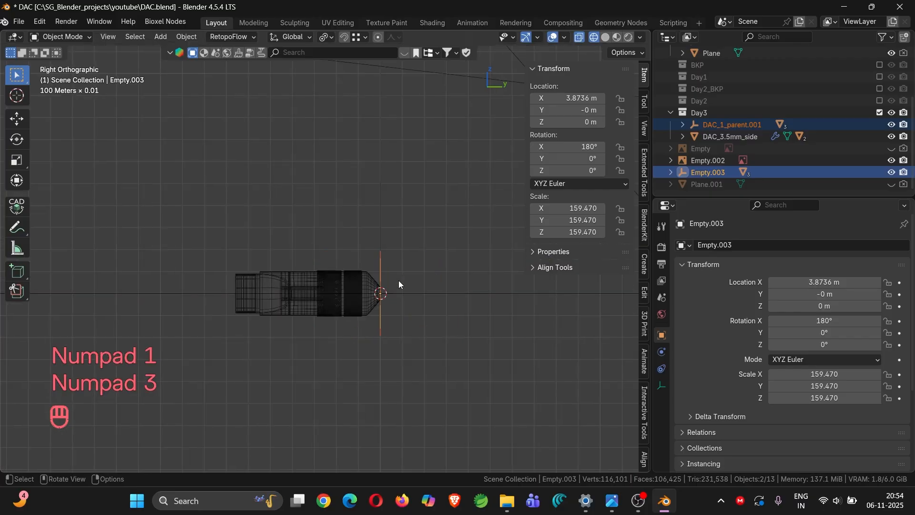
{"action": "scroll", "coordinate": [399, 285], "scroll_direction": "up", "scroll_amount": 5}
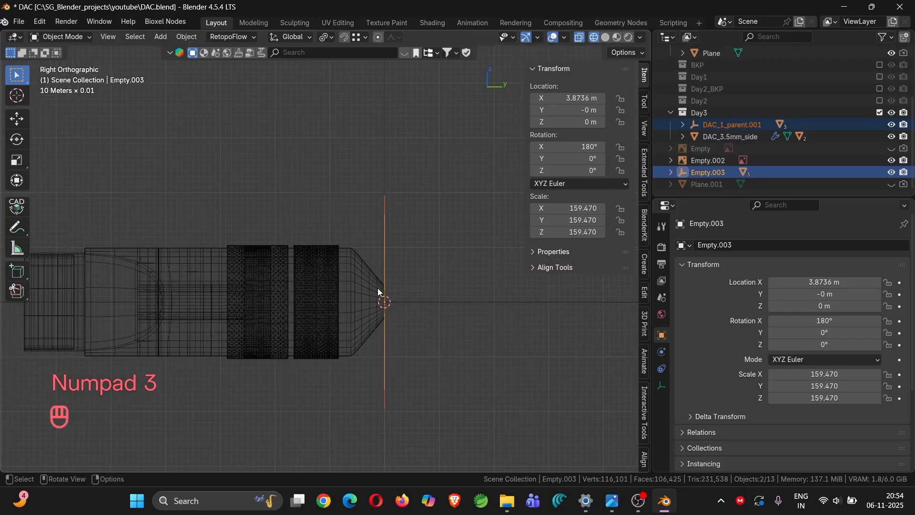
{"action": "key", "text": "g"}
{"action": "key", "text": "z"}
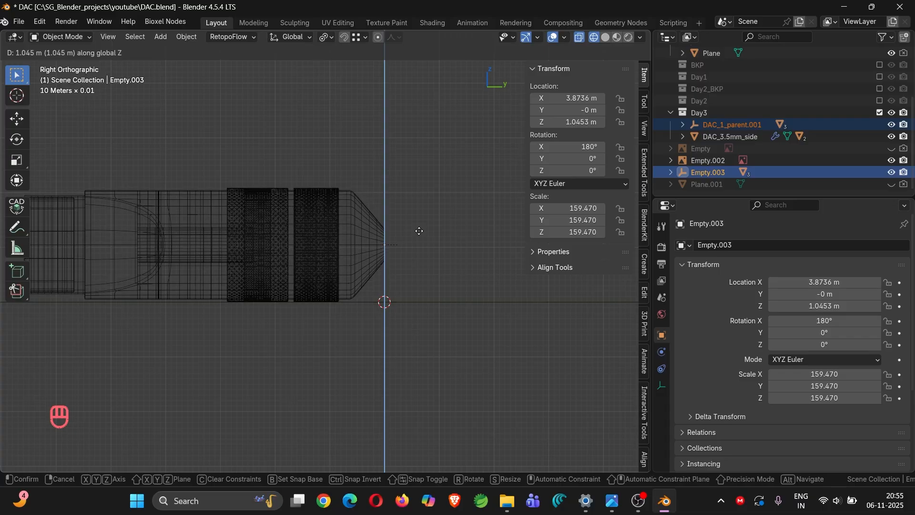
{"action": "left_click", "coordinate": [419, 231]}
Step: Return the viewport to Solid shading in a perspective view of the scene
{"action": "scroll", "coordinate": [406, 235], "scroll_direction": "down", "scroll_amount": 5}
{"action": "middle_click_drag", "start_coordinate": [406, 235], "coordinate": [439, 258]}
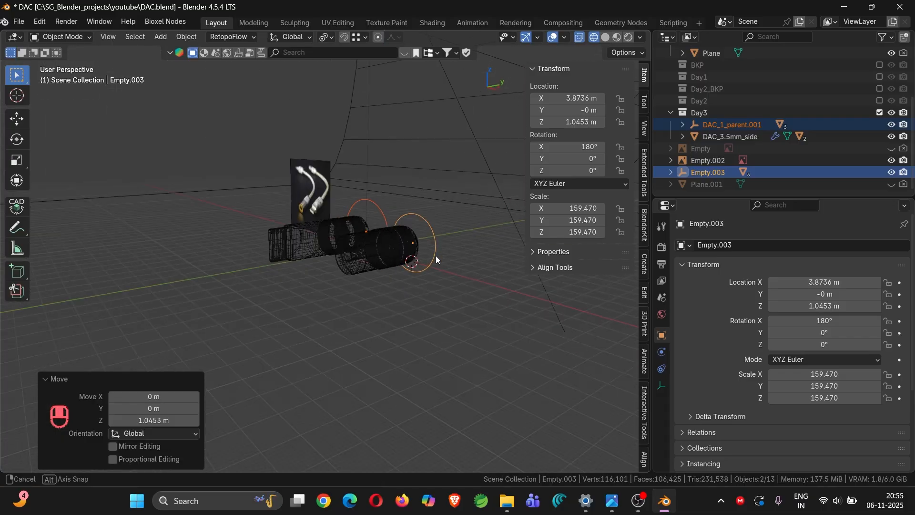
{"action": "scroll", "coordinate": [854, 109], "scroll_direction": "up", "scroll_amount": 4}
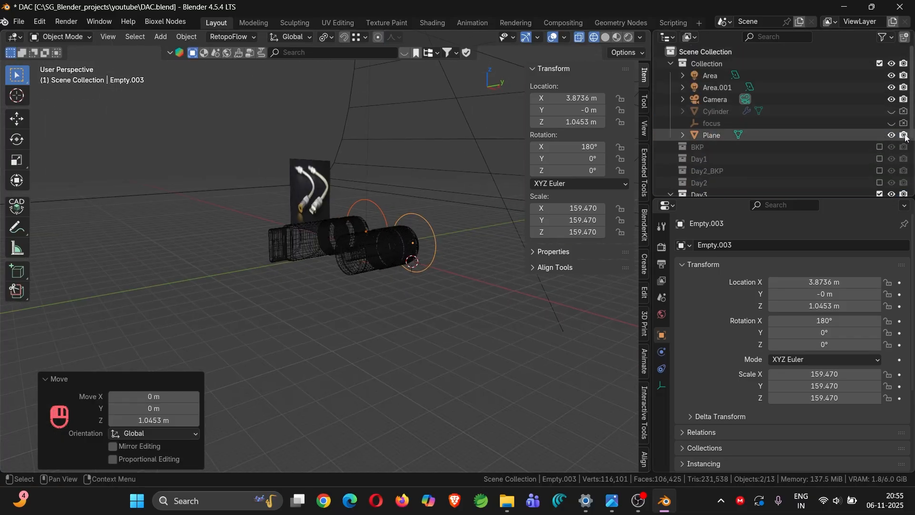
{"action": "key", "text": "z"}
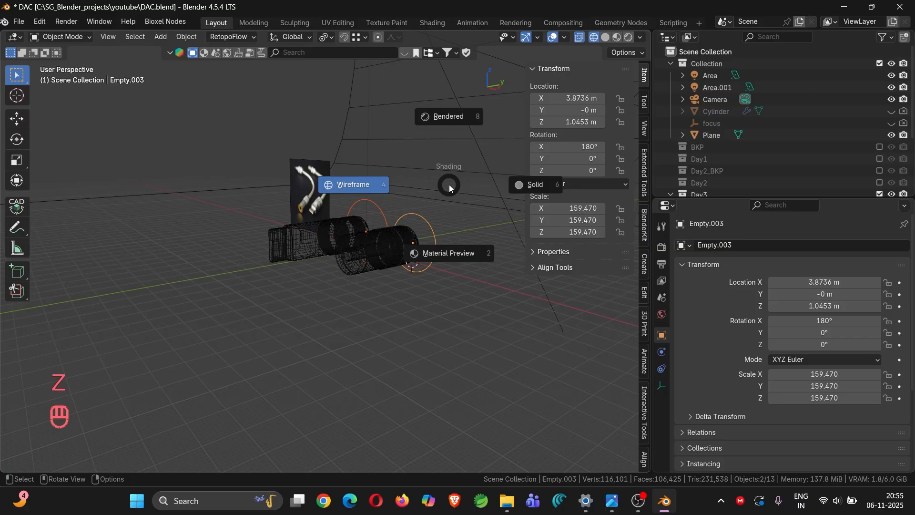
{"action": "left_click", "coordinate": [526, 186]}
Step: Examine from several angles how both connectors lie on the backdrop Plane, and select DAC_3.5mm_side
{"action": "left_click", "coordinate": [401, 318]}
{"action": "middle_click_drag", "start_coordinate": [401, 318], "coordinate": [349, 339]}
{"action": "middle_click_drag", "start_coordinate": [377, 392], "coordinate": [433, 408]}
{"action": "scroll", "coordinate": [394, 354], "scroll_direction": "down", "scroll_amount": 10}
{"action": "scroll", "coordinate": [429, 369], "scroll_direction": "up", "scroll_amount": 10}
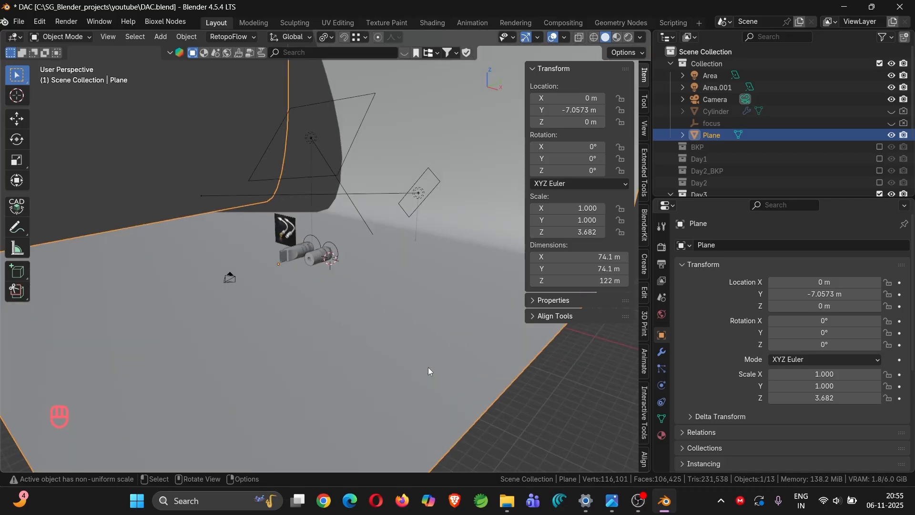
{"action": "scroll", "coordinate": [320, 229], "scroll_direction": "up", "scroll_amount": 6}
{"action": "middle_click_drag", "start_coordinate": [362, 314], "coordinate": [374, 257], "text": "shift"}
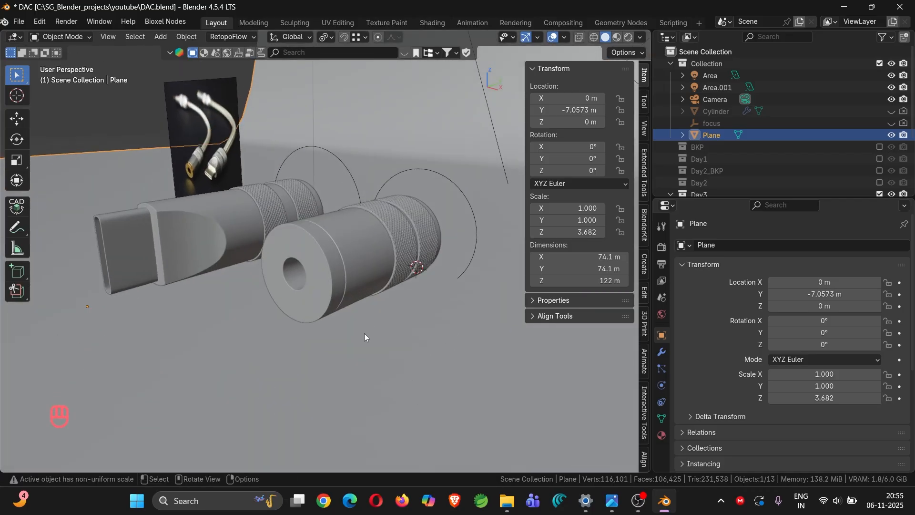
{"action": "middle_click_drag", "start_coordinate": [364, 333], "coordinate": [357, 316]}
{"action": "scroll", "coordinate": [350, 333], "scroll_direction": "down", "scroll_amount": 6}
{"action": "left_click", "coordinate": [367, 353]}
{"action": "middle_click_drag", "start_coordinate": [367, 353], "coordinate": [425, 381]}
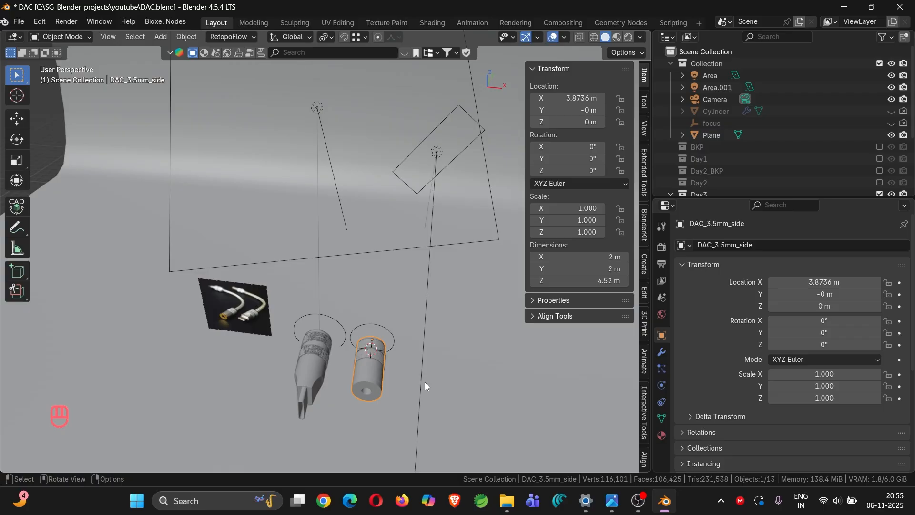
Step: In top view, move DAC_1_parent.001 with its connector to about X -3.46 m, Y 14.73 m on the backdrop
{"action": "left_click", "coordinate": [387, 330]}
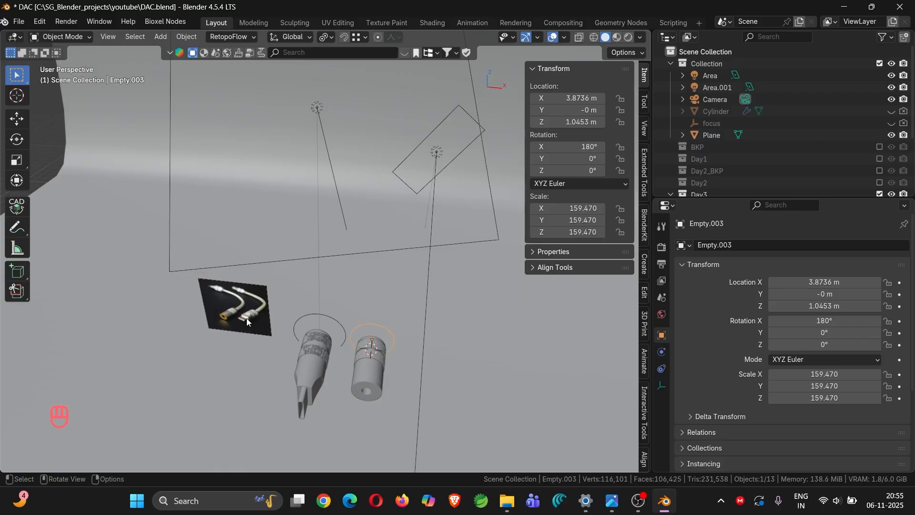
{"action": "left_click", "coordinate": [323, 316]}
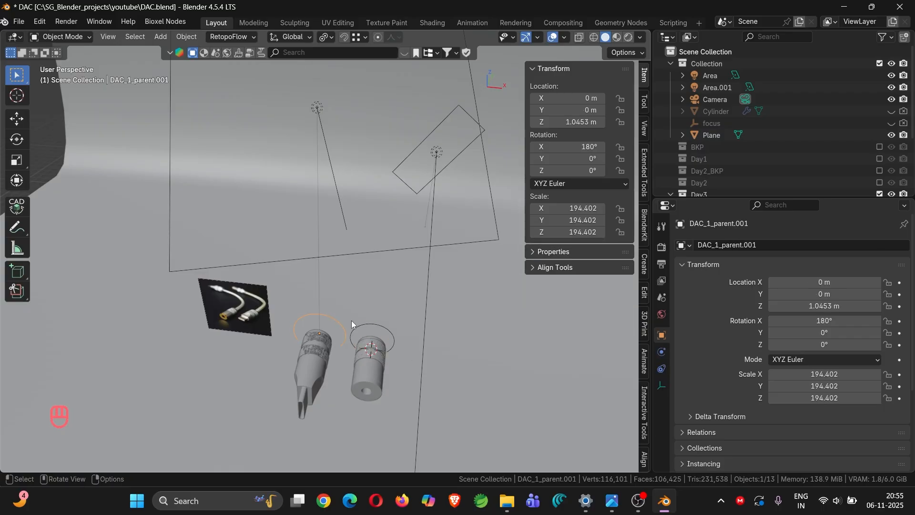
{"action": "key", "text": "KP_7"}
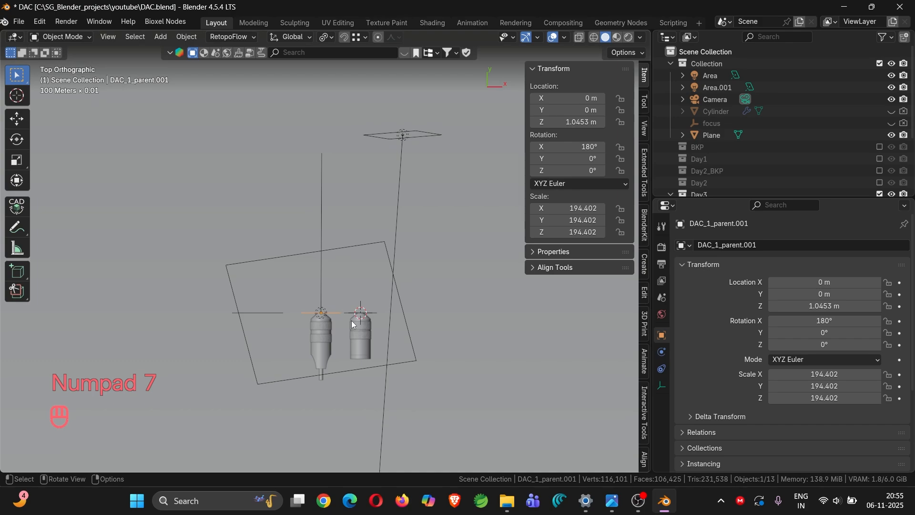
{"action": "key", "text": "g"}
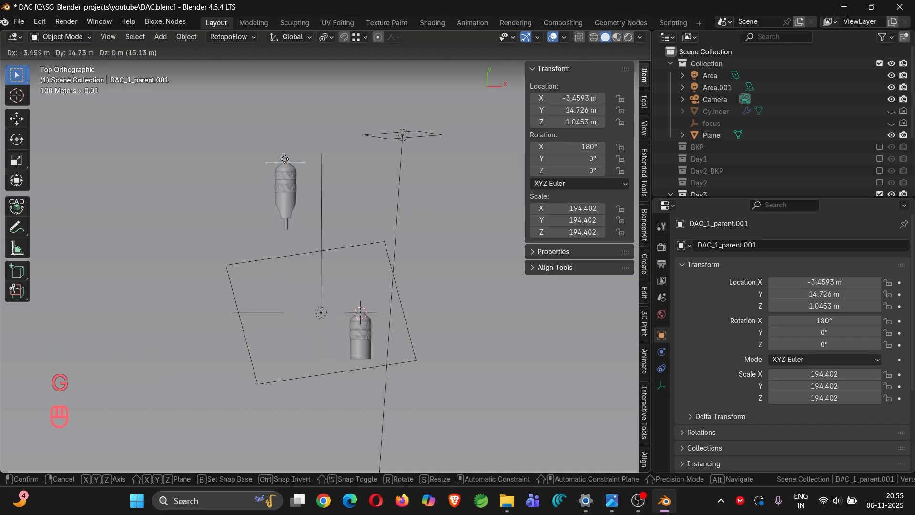
{"action": "left_click", "coordinate": [285, 162]}
Step: Rotate DAC_1_parent.001 about -126° around global Z and shift it to about X -0.75 m, Y 14.3 m
{"action": "key", "text": "r"}
{"action": "key", "text": "z"}
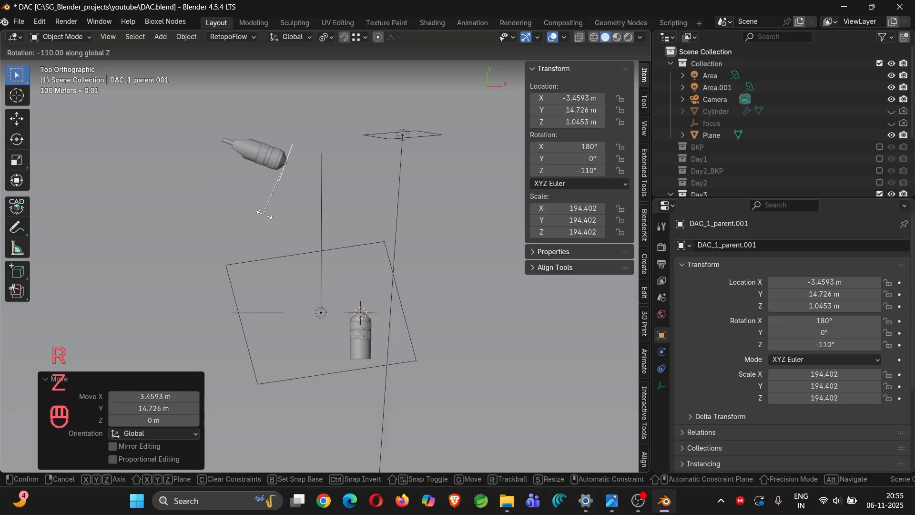
{"action": "left_click", "coordinate": [279, 221]}
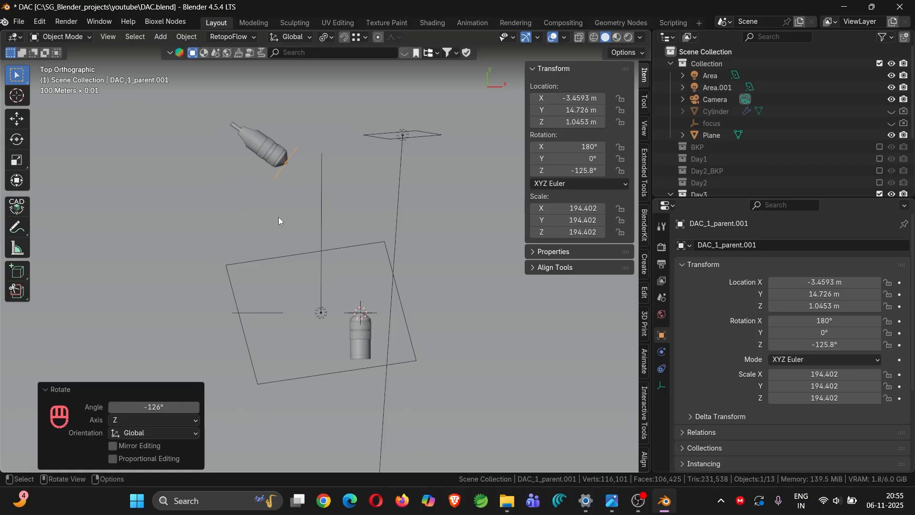
{"action": "key", "text": "g"}
{"action": "left_click", "coordinate": [317, 175]}
Step: Examine from the right view and several angles how the rotated connector lies relative to the other connector and the backdrop
{"action": "middle_click_drag", "start_coordinate": [317, 176], "coordinate": [384, 119]}
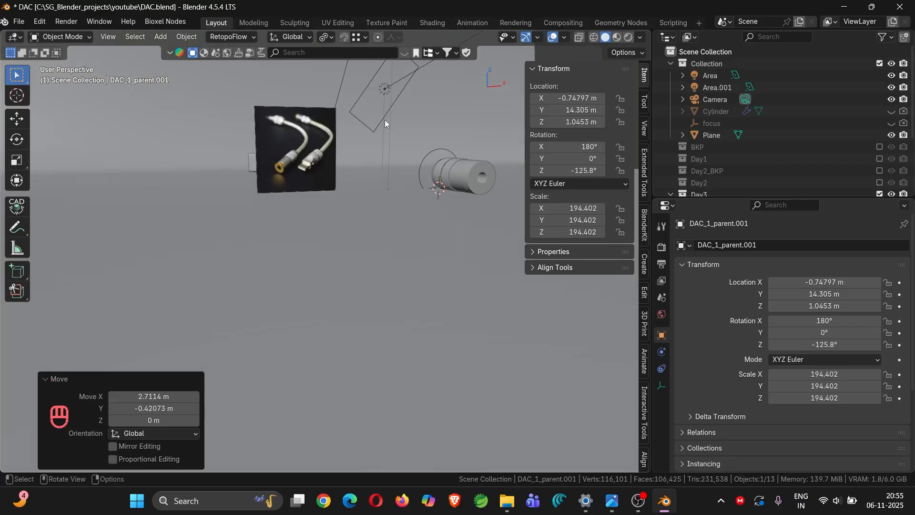
{"action": "key", "text": "KP_3"}
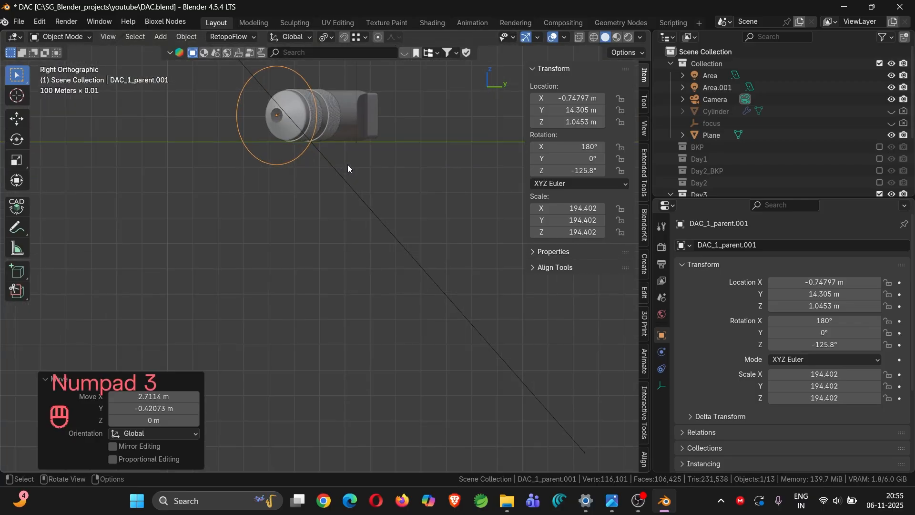
{"action": "scroll", "coordinate": [251, 179], "scroll_direction": "down", "scroll_amount": 5}
{"action": "middle_click_drag", "start_coordinate": [251, 179], "coordinate": [354, 215]}
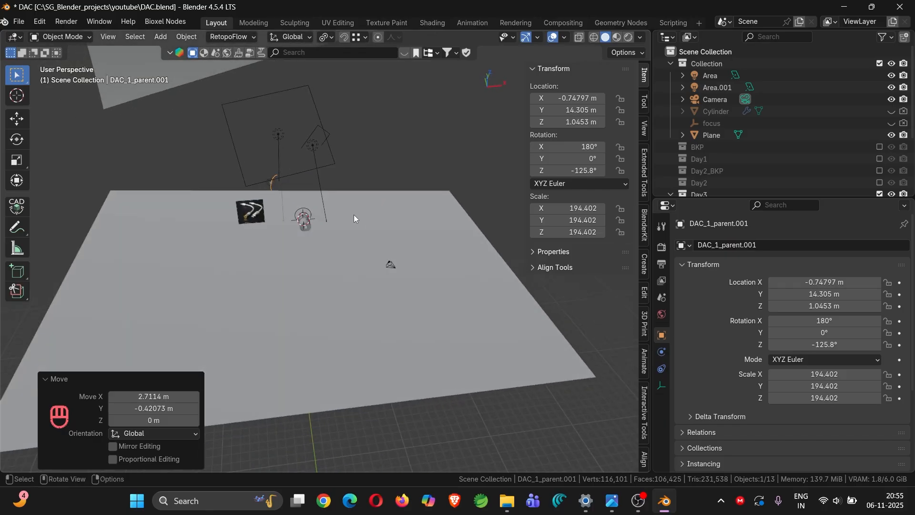
{"action": "scroll", "coordinate": [268, 181], "scroll_direction": "up", "scroll_amount": 4}
{"action": "middle_click_drag", "start_coordinate": [357, 256], "coordinate": [351, 309]}
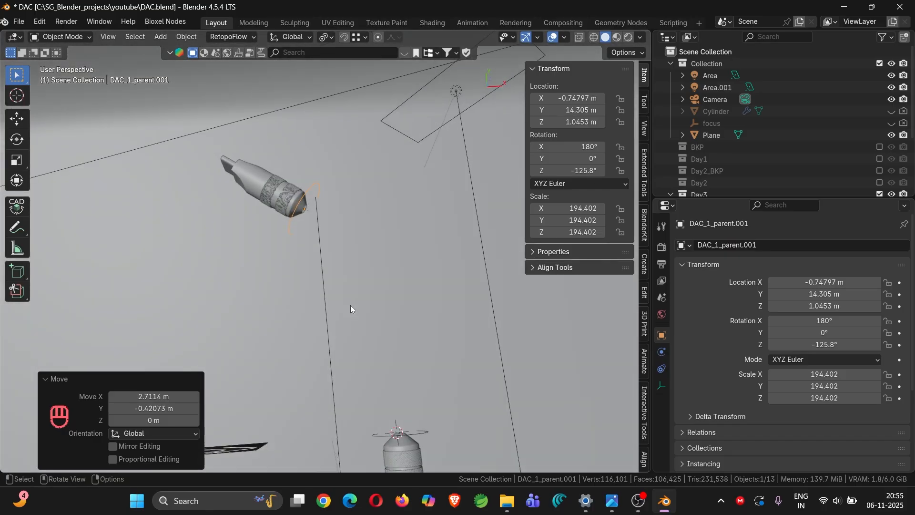
{"action": "middle_click_drag", "start_coordinate": [336, 265], "coordinate": [335, 183], "text": "shift"}
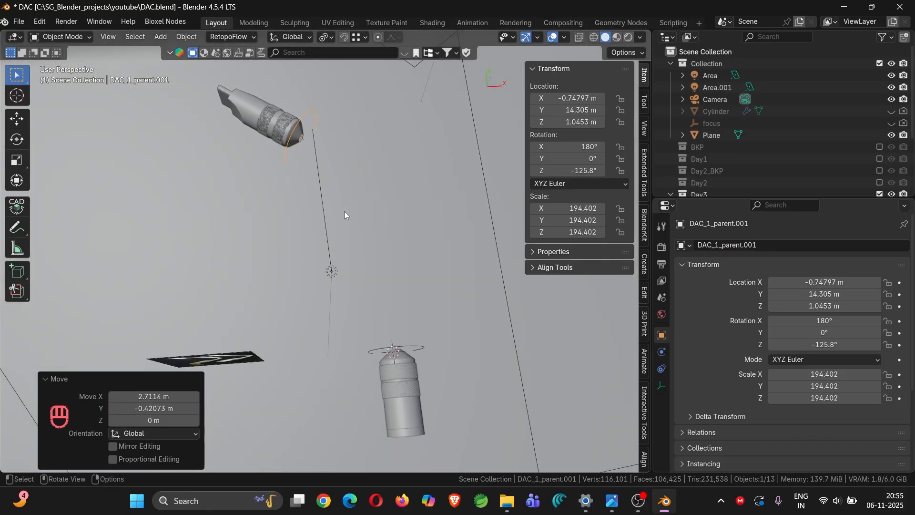
{"action": "scroll", "coordinate": [309, 130], "scroll_direction": "up", "scroll_amount": 2}
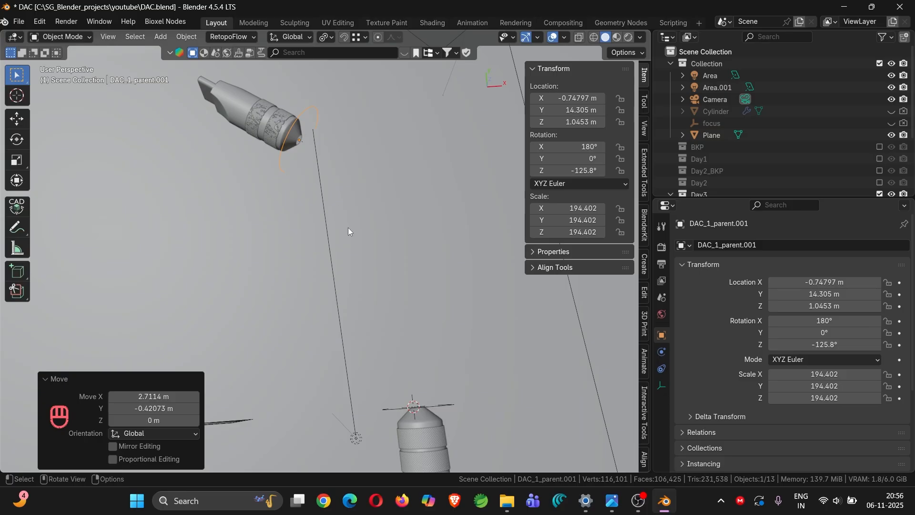
{"action": "middle_click_drag", "start_coordinate": [389, 327], "coordinate": [349, 299]}
{"action": "scroll", "coordinate": [327, 286], "scroll_direction": "down", "scroll_amount": 4}
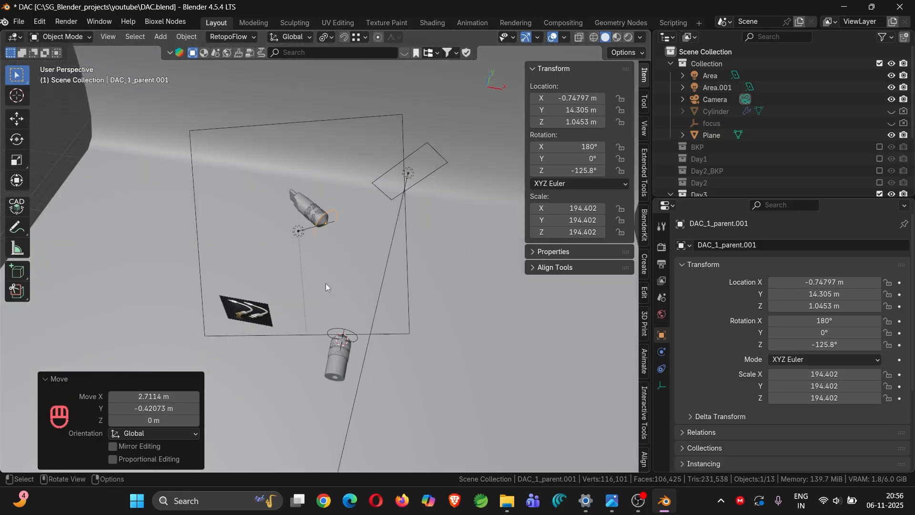
Step: Hide the reference image Empty.002 and the two lights Area and Area.001 in the viewport
{"action": "scroll", "coordinate": [729, 126], "scroll_direction": "down", "scroll_amount": 3}
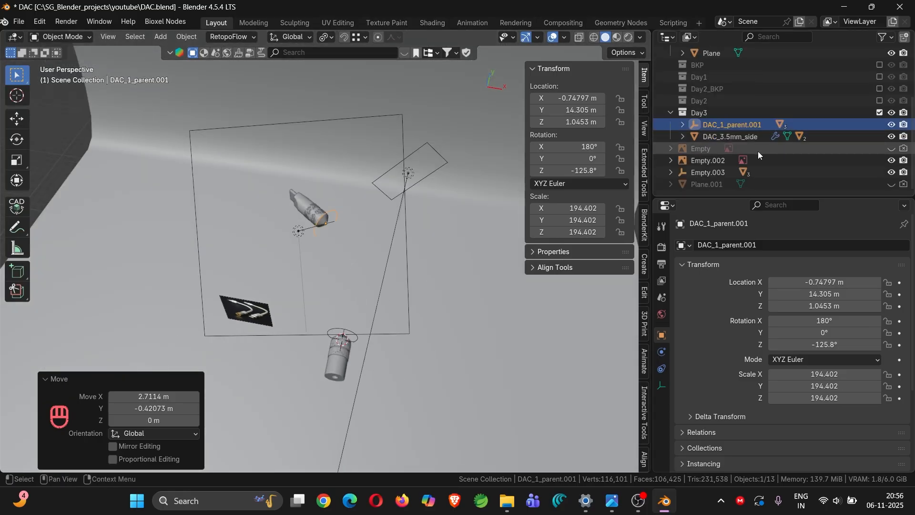
{"action": "left_click", "coordinate": [897, 162]}
{"action": "middle_click_drag", "start_coordinate": [332, 262], "coordinate": [282, 193]}
{"action": "scroll", "coordinate": [817, 107], "scroll_direction": "up", "scroll_amount": 3}
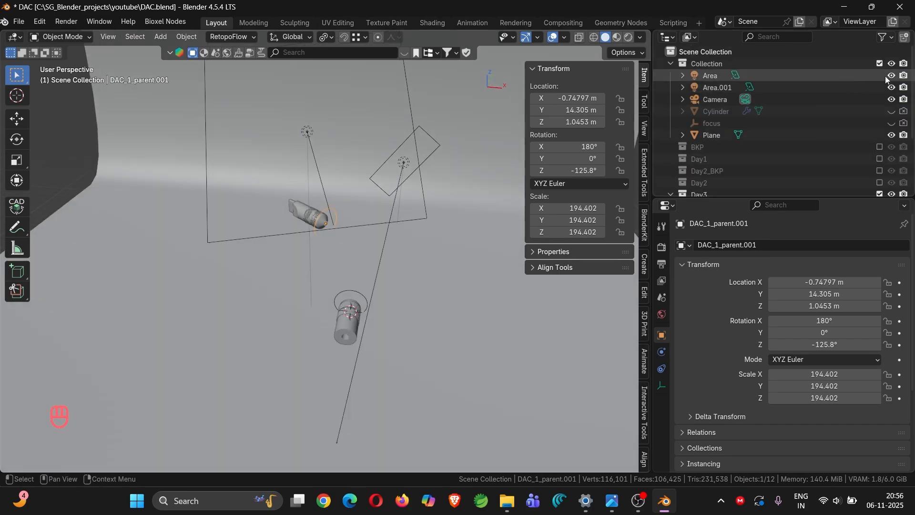
{"action": "left_click_drag", "start_coordinate": [890, 76], "coordinate": [891, 88]}
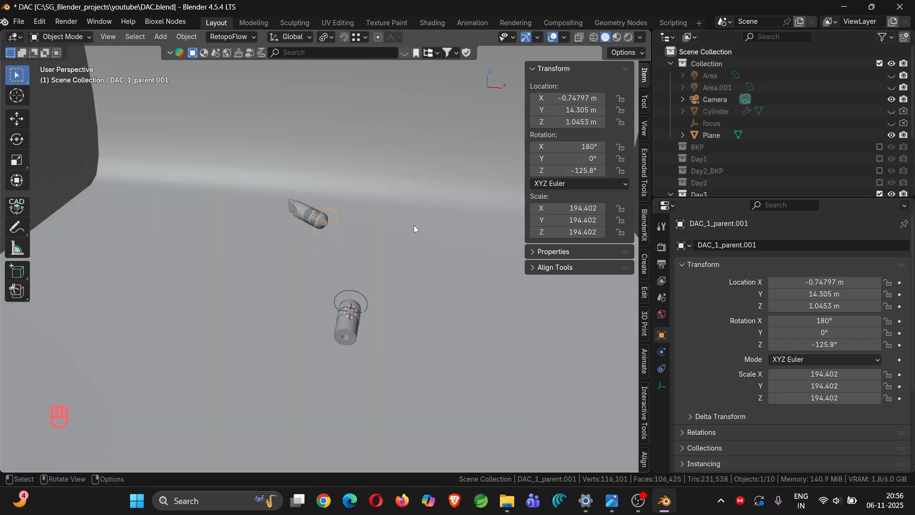
Step: Snap the 3D cursor to the centre of the edge loop around the narrow cable opening of DAC_base.003
{"action": "scroll", "coordinate": [350, 226], "scroll_direction": "down", "scroll_amount": 3}
{"action": "mouse_move", "coordinate": [351, 226]}
{"action": "middle_mouse_down"}
{"action": "mouse_move", "coordinate": [327, 227]}
{"action": "mouse_move", "coordinate": [336, 230]}
{"action": "middle_mouse_up"}
{"action": "scroll", "coordinate": [331, 238], "scroll_direction": "up", "scroll_amount": 5}
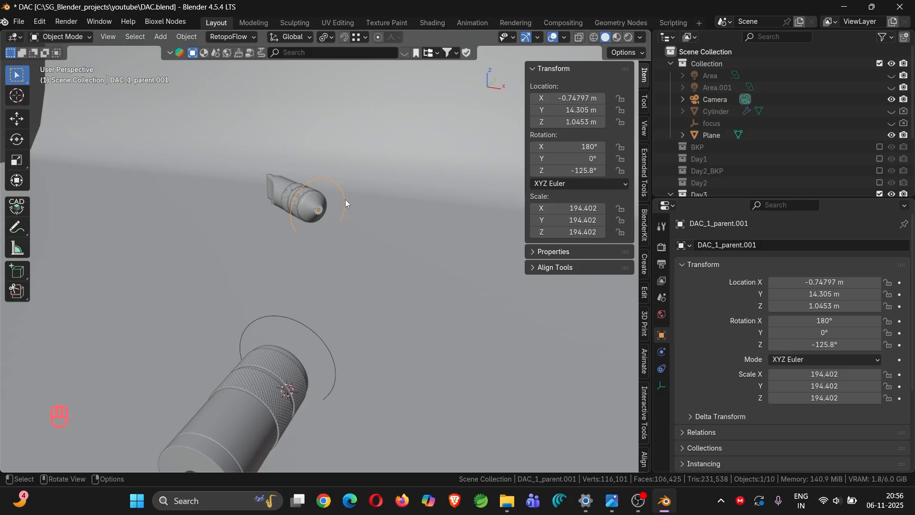
{"action": "left_click", "coordinate": [321, 208]}
{"action": "middle_click_drag", "start_coordinate": [305, 351], "coordinate": [240, 360]}
{"action": "left_click", "coordinate": [110, 365]}
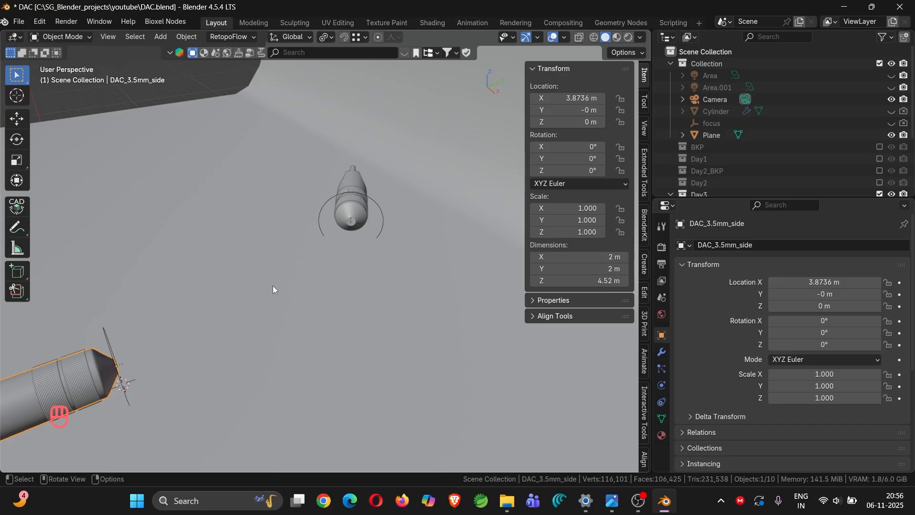
{"action": "left_click", "coordinate": [355, 222]}
{"action": "key", "text": "Tab"}
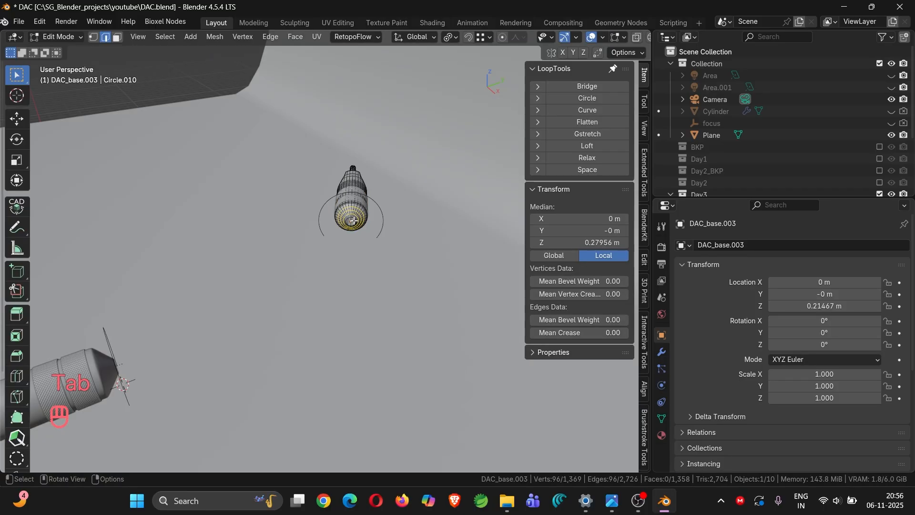
{"action": "scroll", "coordinate": [359, 219], "scroll_direction": "up", "scroll_amount": 5}
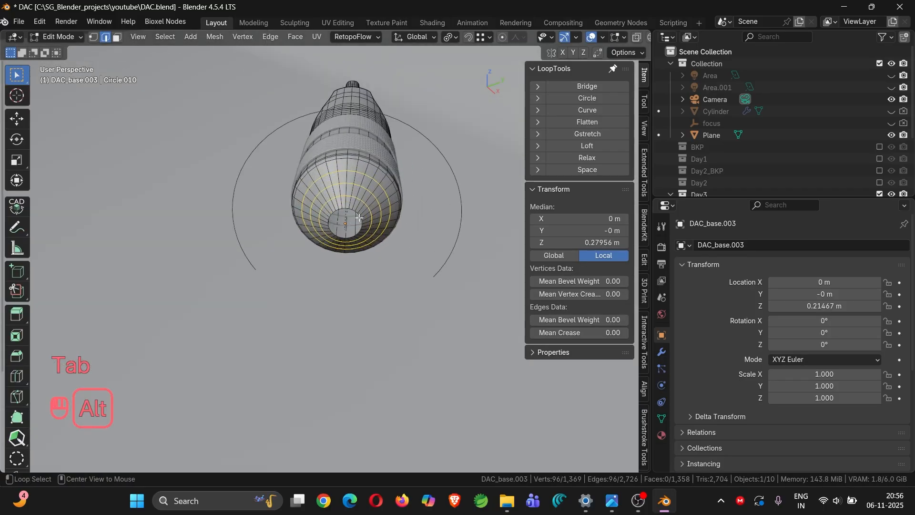
{"action": "left_click", "coordinate": [359, 218], "text": "alt"}
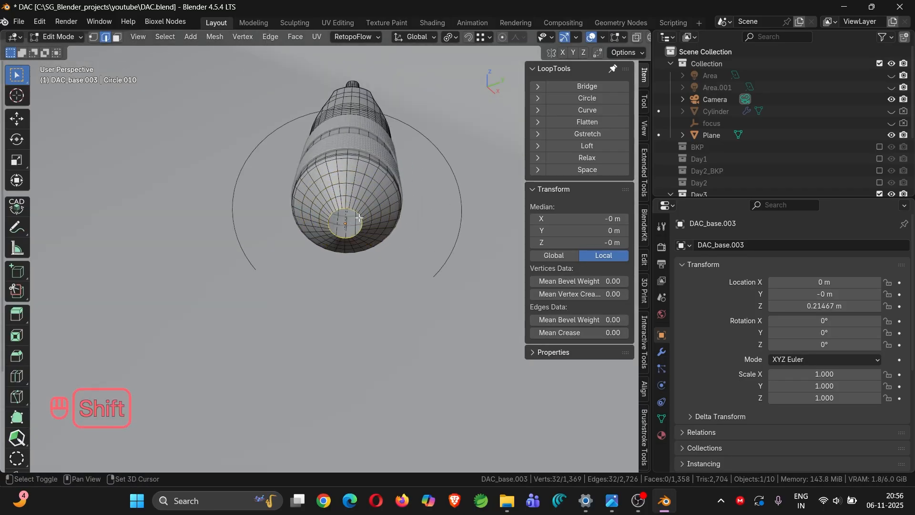
{"action": "key", "text": "shift+s"}
{"action": "left_click", "coordinate": [361, 283]}
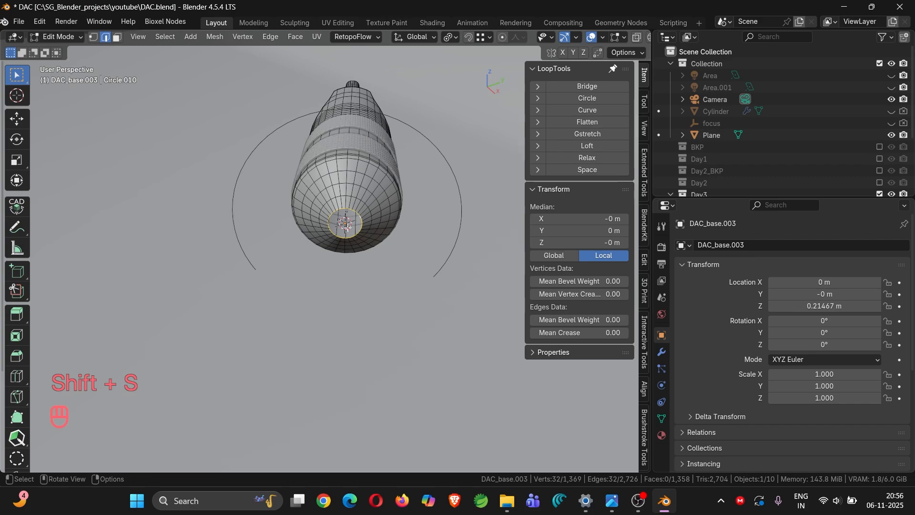
{"action": "key", "text": "Tab"}
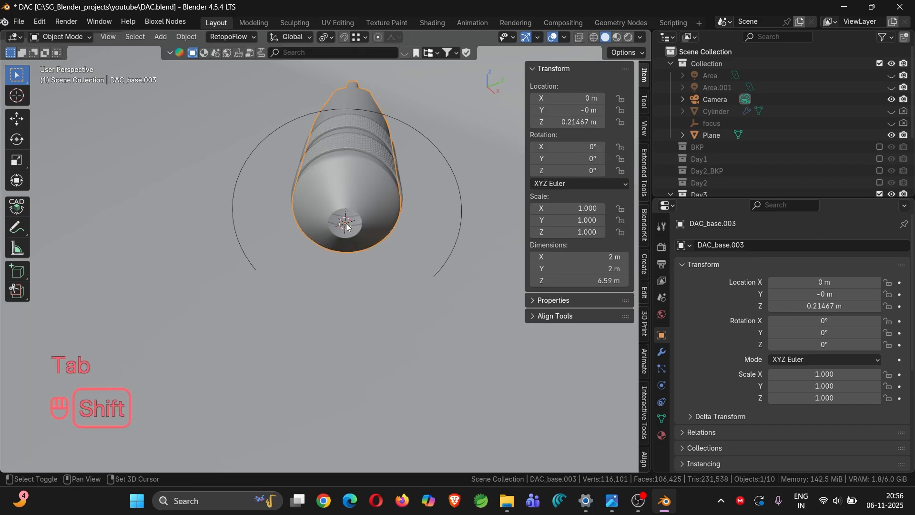
Step: Add a single-vertex mesh object at the 3D cursor in the cable opening of DAC_base.003
{"action": "key", "text": "shift+a"}
{"action": "mouse_move", "coordinate": [330, 94]}
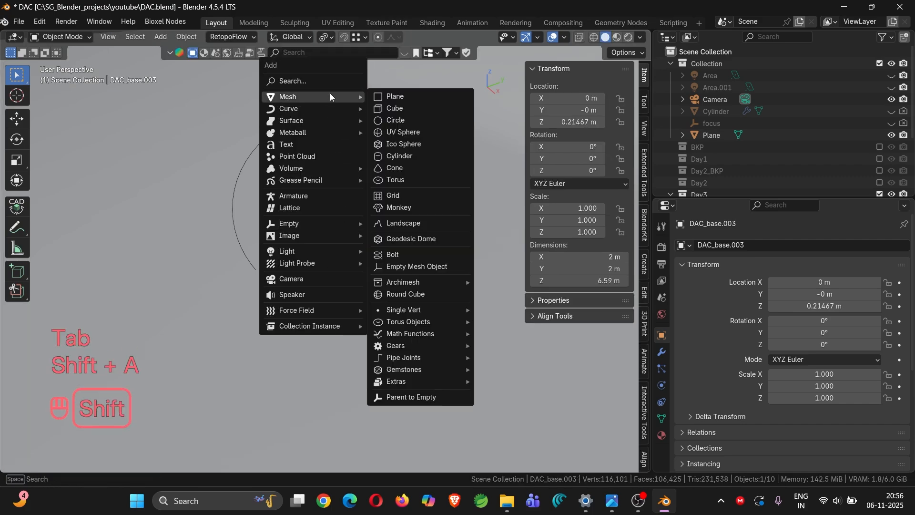
{"action": "mouse_move", "coordinate": [434, 308]}
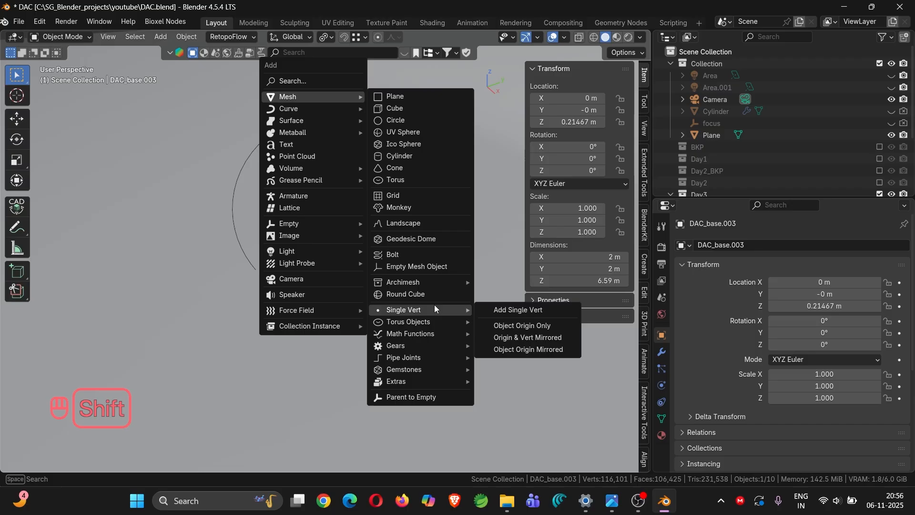
{"action": "left_click", "coordinate": [509, 311]}
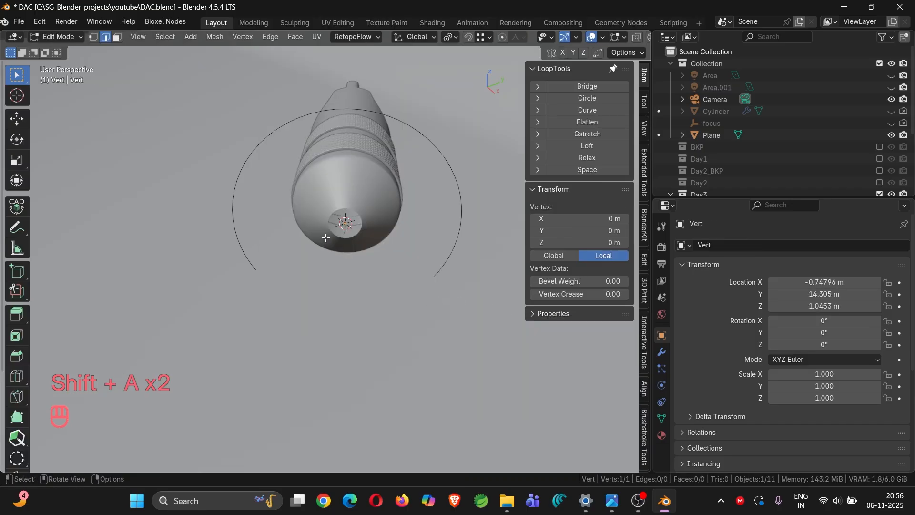
{"action": "key", "text": "Tab"}
Step: Snap the 3D cursor to the centre of the edge loop around the narrow tip of DAC_3.5mm_side
{"action": "scroll", "coordinate": [325, 237], "scroll_direction": "down", "scroll_amount": 4}
{"action": "middle_click_drag", "start_coordinate": [325, 237], "coordinate": [227, 246], "text": "shift"}
{"action": "scroll", "coordinate": [342, 249], "scroll_direction": "down", "scroll_amount": 5}
{"action": "scroll", "coordinate": [228, 247], "scroll_direction": "up", "scroll_amount": 6}
{"action": "scroll", "coordinate": [227, 246], "scroll_direction": "down", "scroll_amount": 1}
{"action": "left_click", "coordinate": [227, 246]}
{"action": "key", "text": "Tab"}
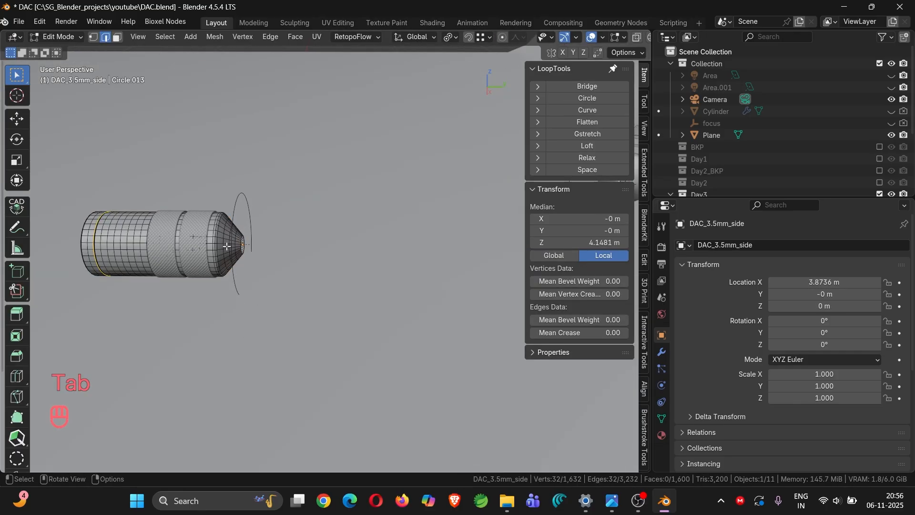
{"action": "scroll", "coordinate": [229, 246], "scroll_direction": "up", "scroll_amount": 5}
{"action": "left_click", "coordinate": [261, 248], "text": "alt"}
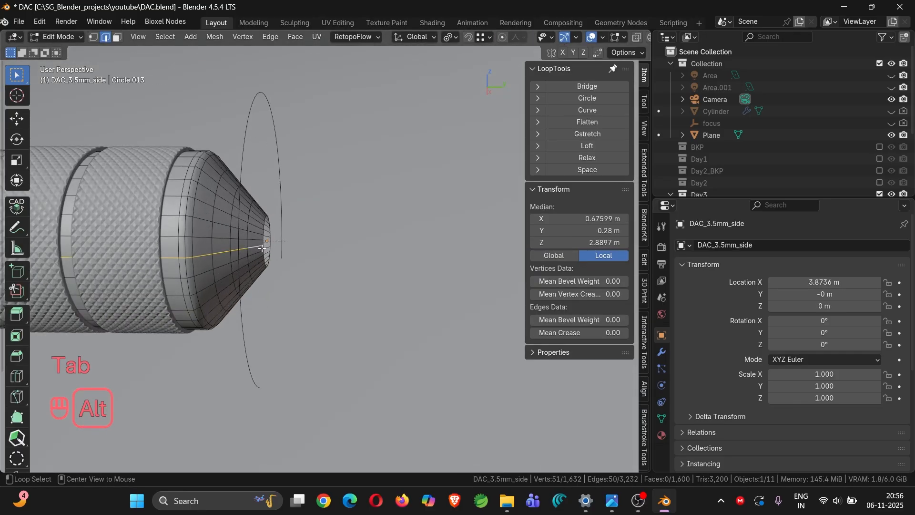
{"action": "left_click", "coordinate": [265, 248], "text": "alt"}
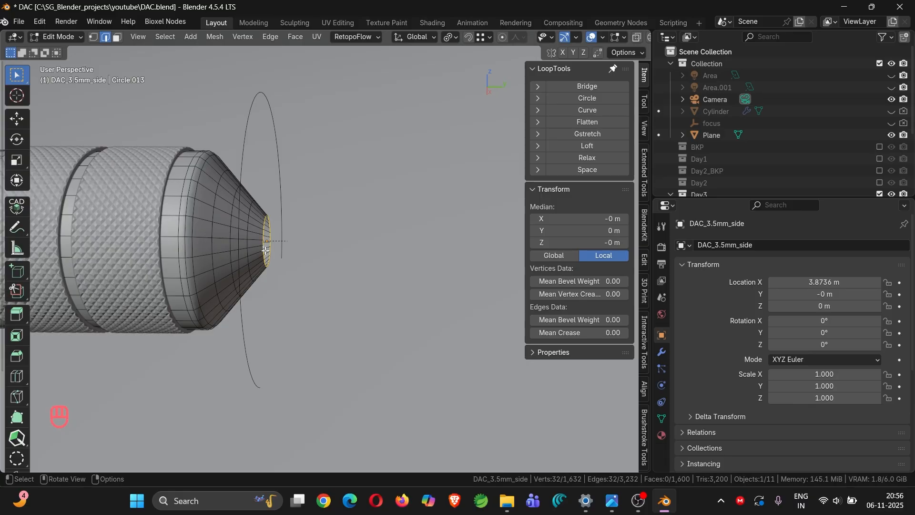
{"action": "key", "text": "shift+s"}
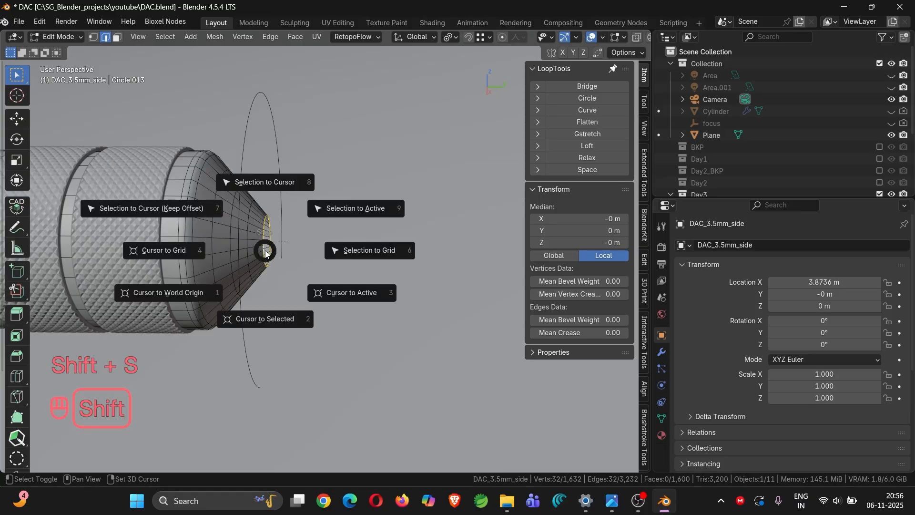
{"action": "left_click", "coordinate": [282, 319]}
{"action": "key", "text": "Tab"}
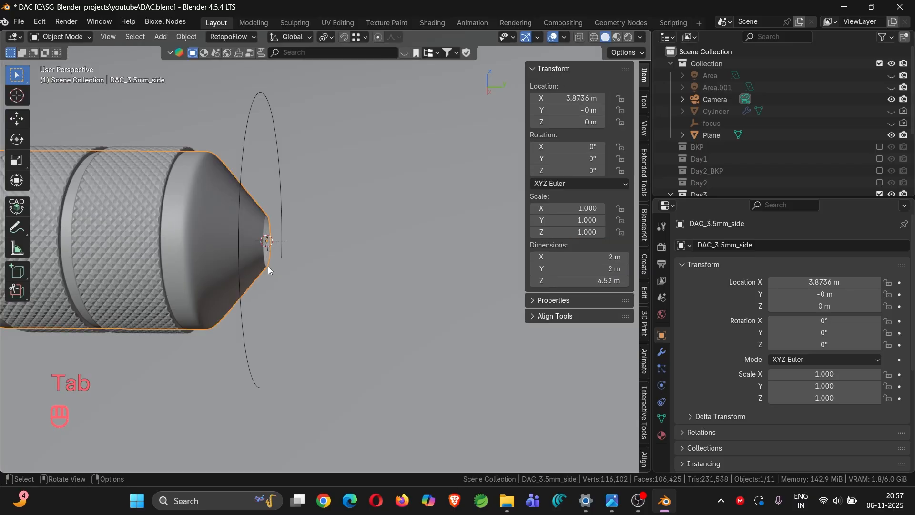
Step: Add another single-vertex mesh object at the 3D cursor in the tip of DAC_3.5mm_side
{"action": "key", "text": "shift+a"}
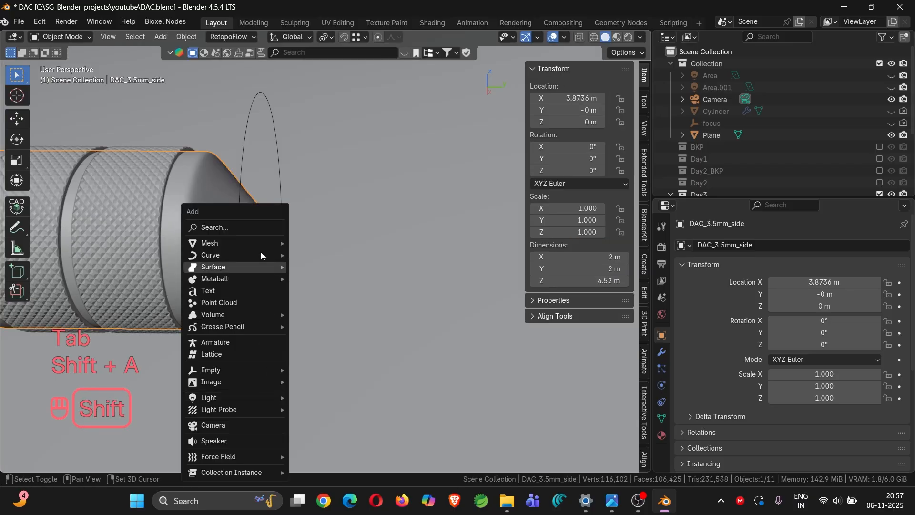
{"action": "mouse_move", "coordinate": [258, 242]}
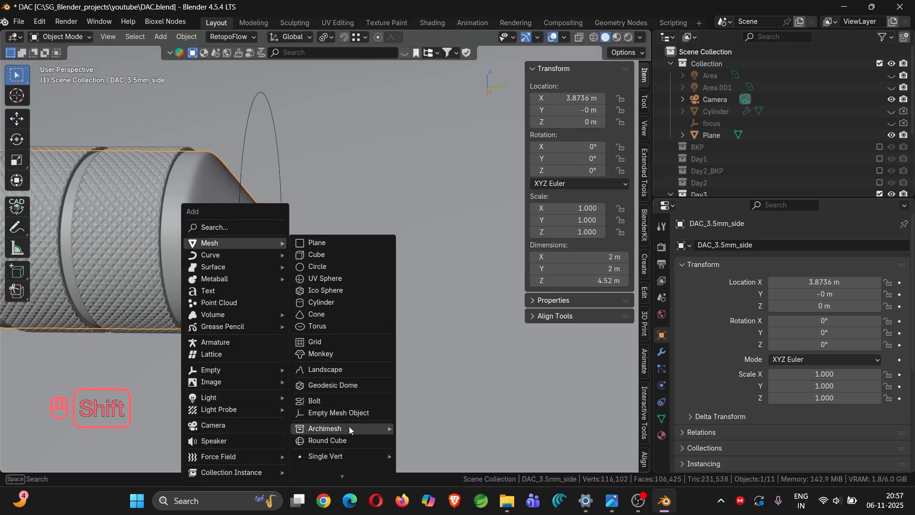
{"action": "mouse_move", "coordinate": [356, 458]}
{"action": "left_click", "coordinate": [442, 417]}
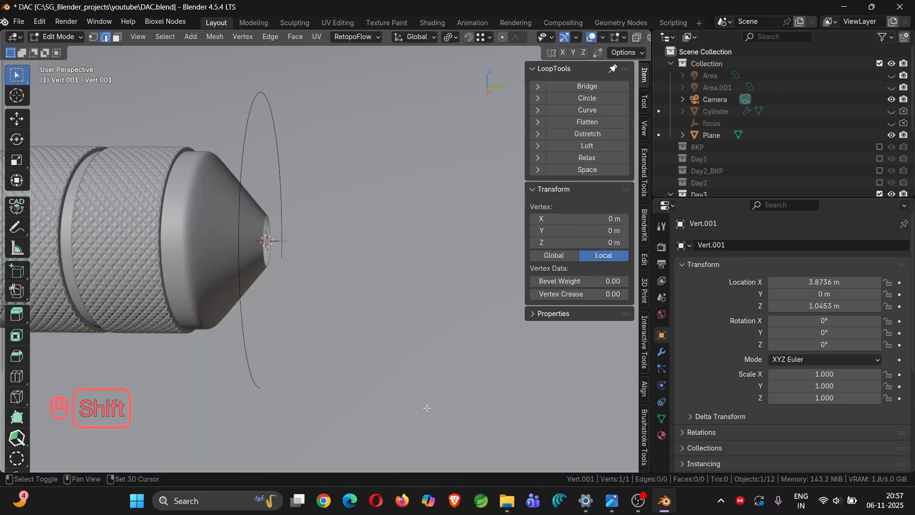
{"action": "key", "text": "Tab"}
{"action": "scroll", "coordinate": [343, 241], "scroll_direction": "down", "scroll_amount": 3}
{"action": "scroll", "coordinate": [753, 183], "scroll_direction": "down", "scroll_amount": 5}
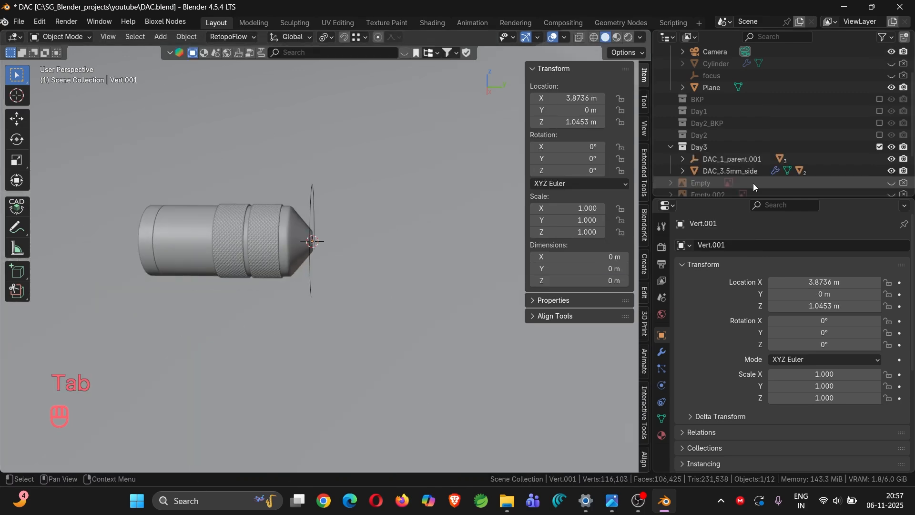
{"action": "middle_click_drag", "start_coordinate": [368, 198], "coordinate": [358, 233], "text": "shift"}
{"action": "scroll", "coordinate": [305, 252], "scroll_direction": "down", "scroll_amount": 8}
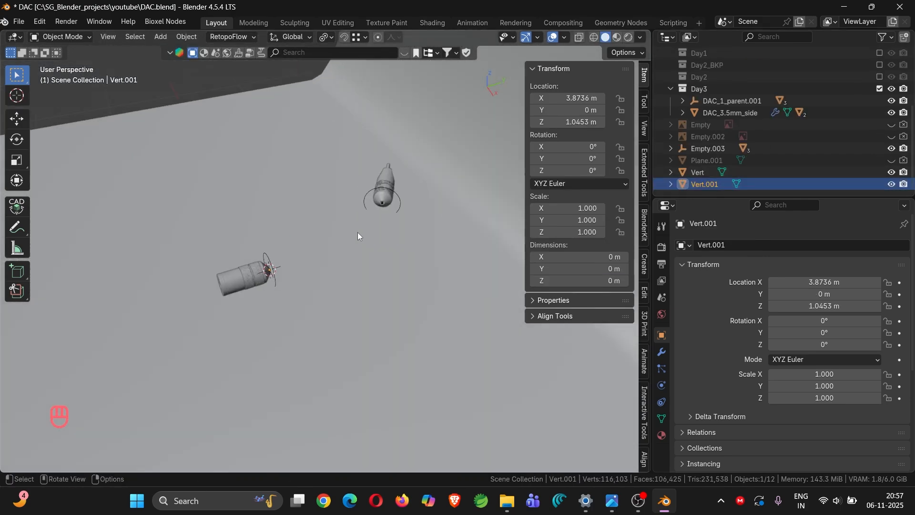
{"action": "left_click", "coordinate": [700, 170], "text": "ctrl"}
{"action": "left_click", "coordinate": [712, 182], "text": "ctrl"}
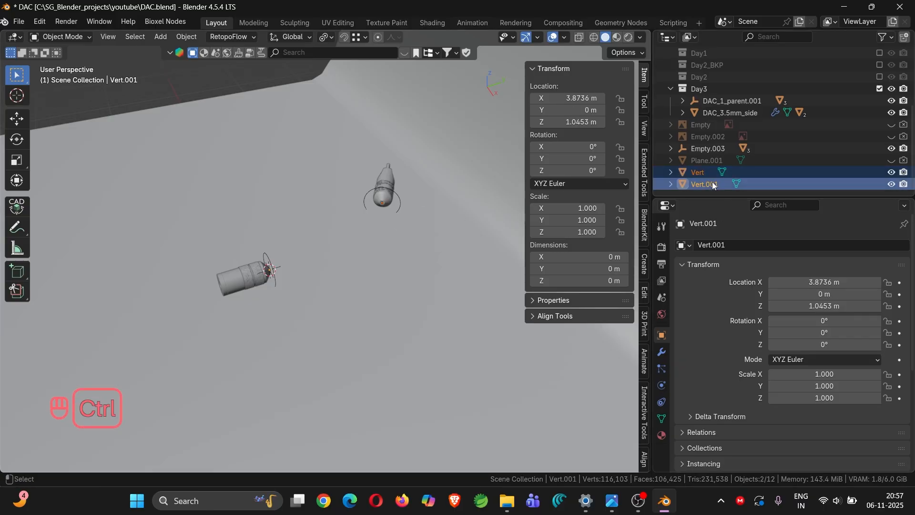
{"action": "left_click", "coordinate": [387, 202]}
{"action": "left_click", "coordinate": [252, 279]}
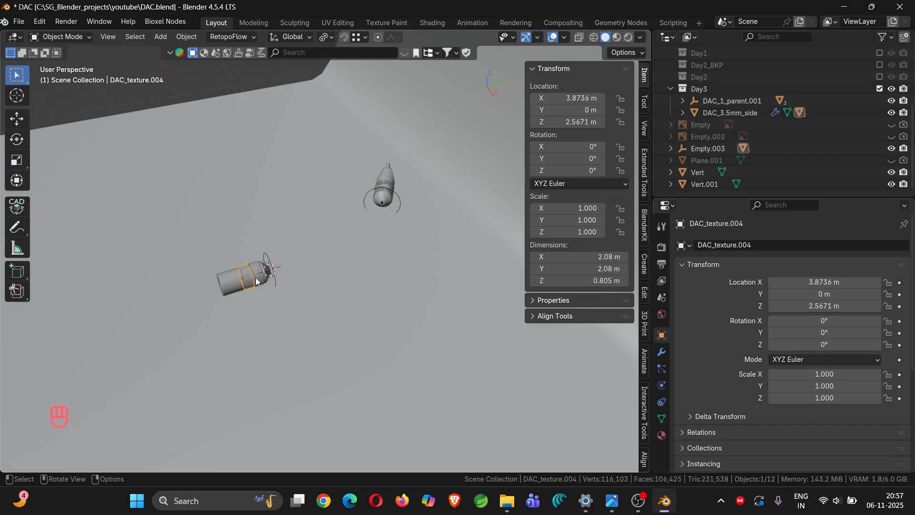
{"action": "scroll", "coordinate": [265, 274], "scroll_direction": "up", "scroll_amount": 3}
{"action": "left_click", "coordinate": [266, 274]}
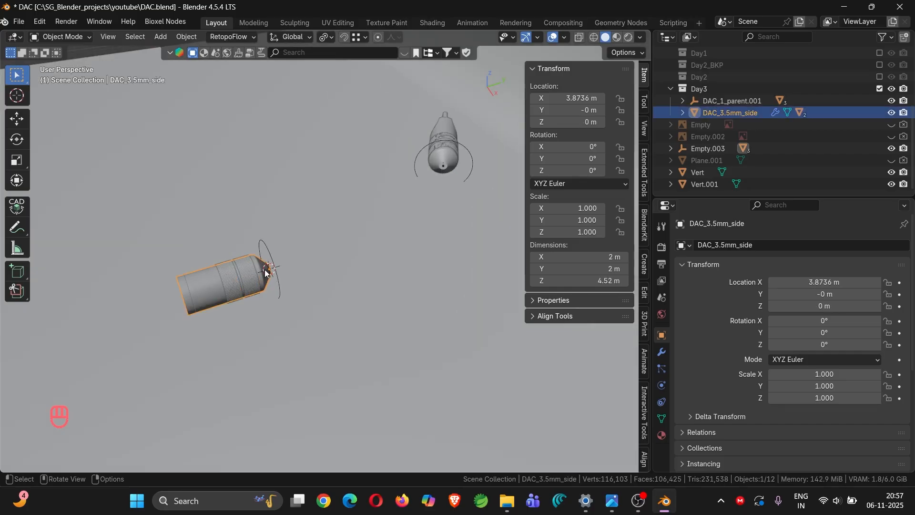
{"action": "left_click", "coordinate": [447, 161]}
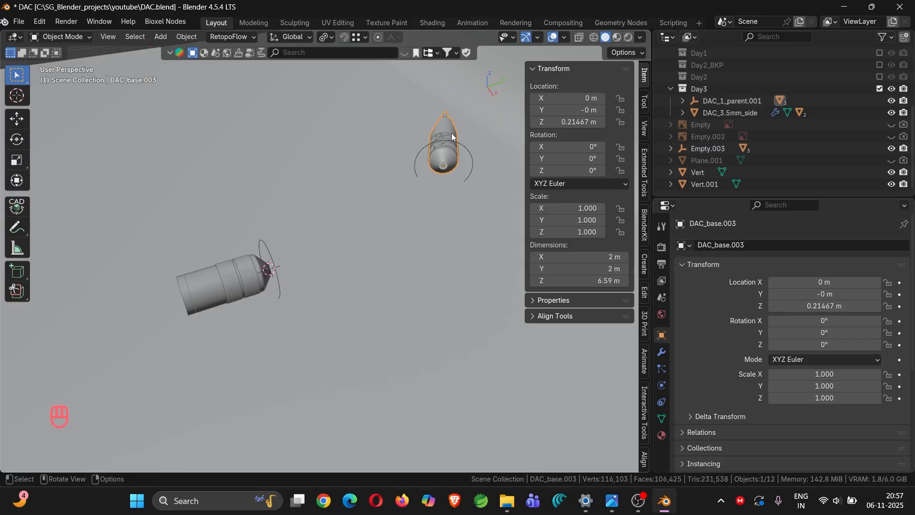
{"action": "scroll", "coordinate": [450, 140], "scroll_direction": "up", "scroll_amount": 2}
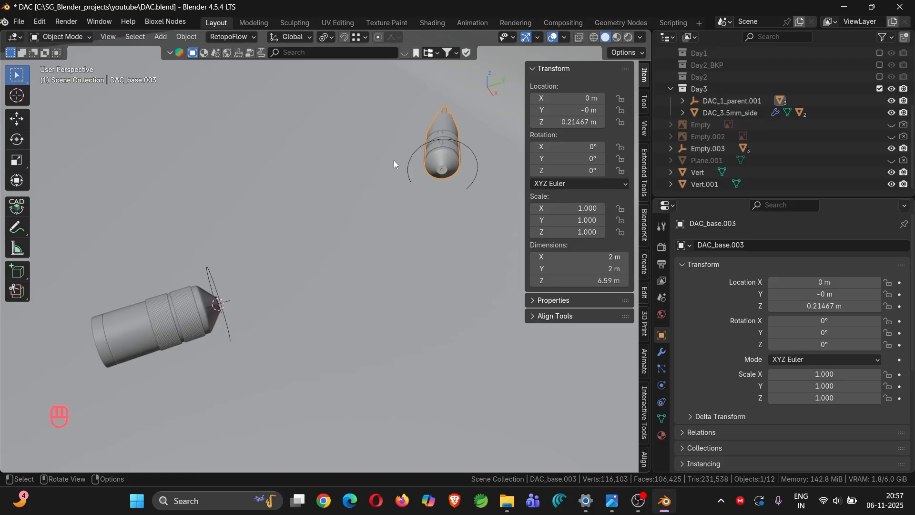
Step: Join the single-vertex objects Vert and Vert.001 into one mesh object
{"action": "left_click", "coordinate": [696, 174]}
{"action": "left_click", "coordinate": [706, 185], "text": "ctrl"}
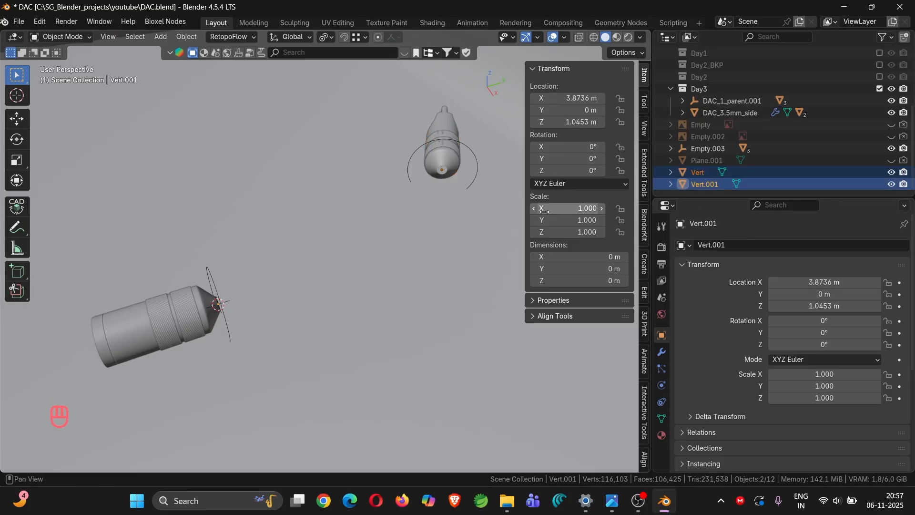
{"action": "key", "text": "ctrl+j"}
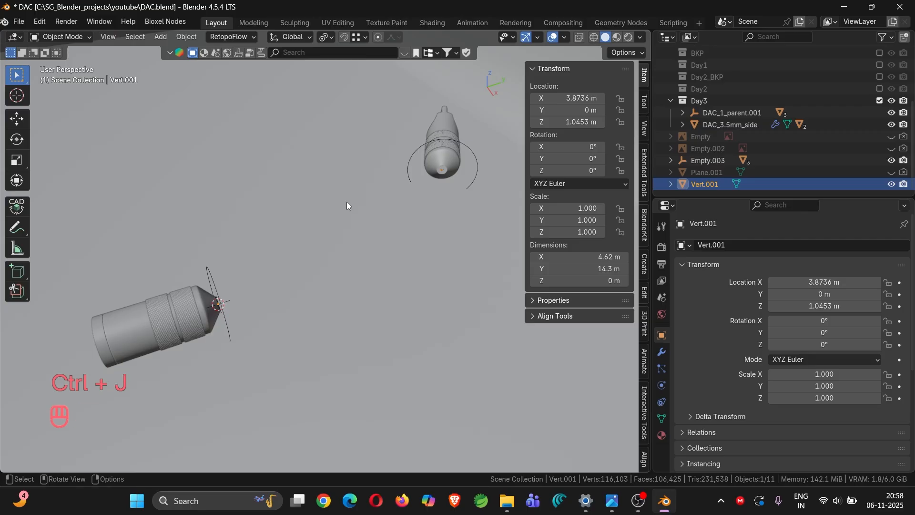
{"action": "key", "text": "Tab"}
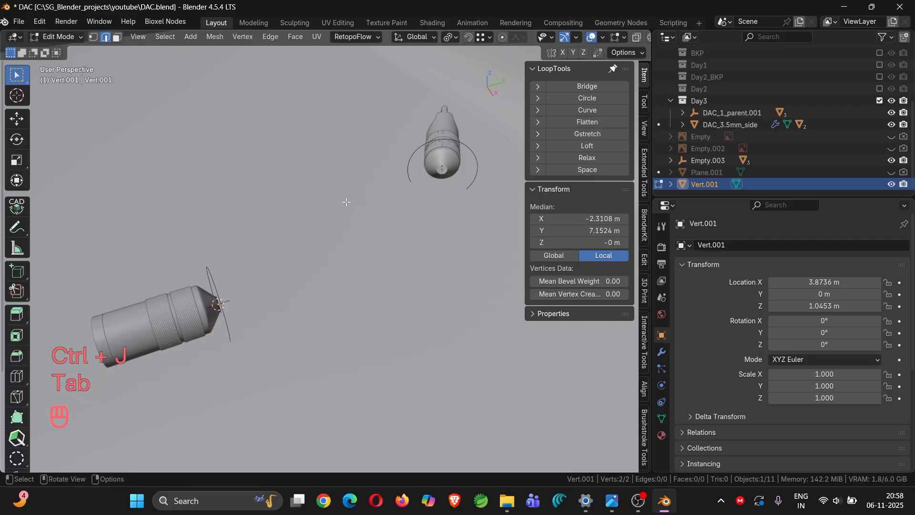
{"action": "key", "text": "Tab"}
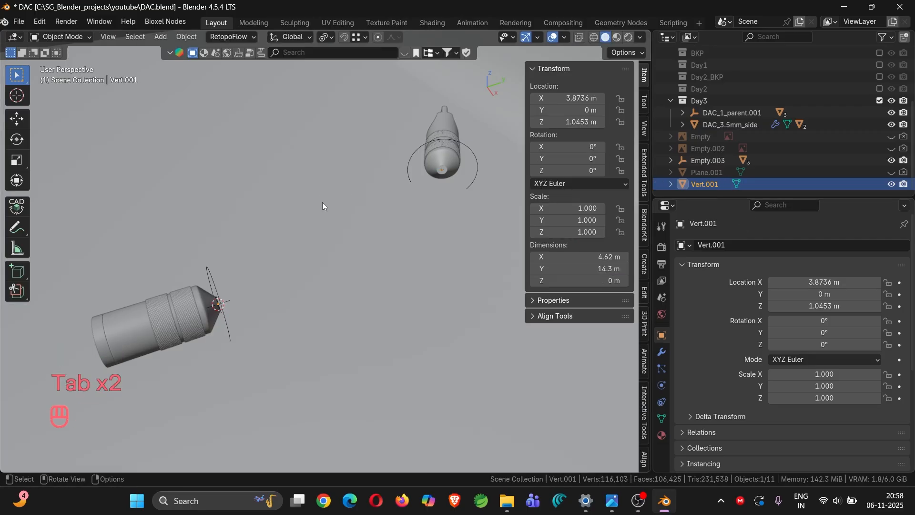
Step: Isolate the joined vertex object in Local View and try to connect its two vertices, then undo the attempt
{"action": "key", "text": "slash"}
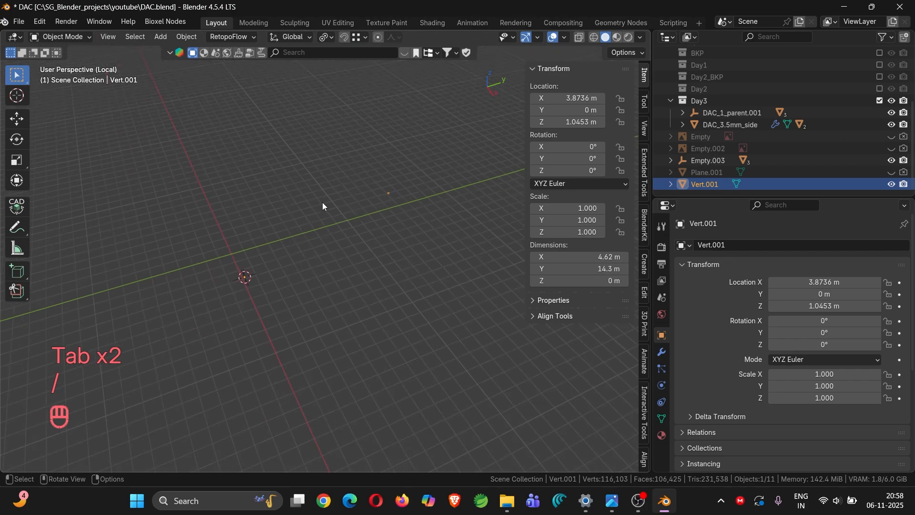
{"action": "middle_click_drag", "start_coordinate": [323, 202], "coordinate": [279, 296]}
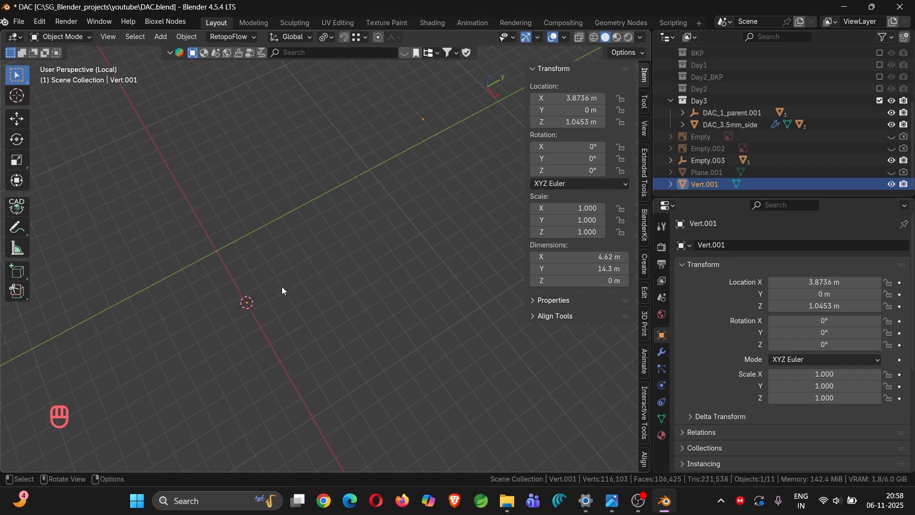
{"action": "key", "text": "f"}
{"action": "key", "text": "Tab"}
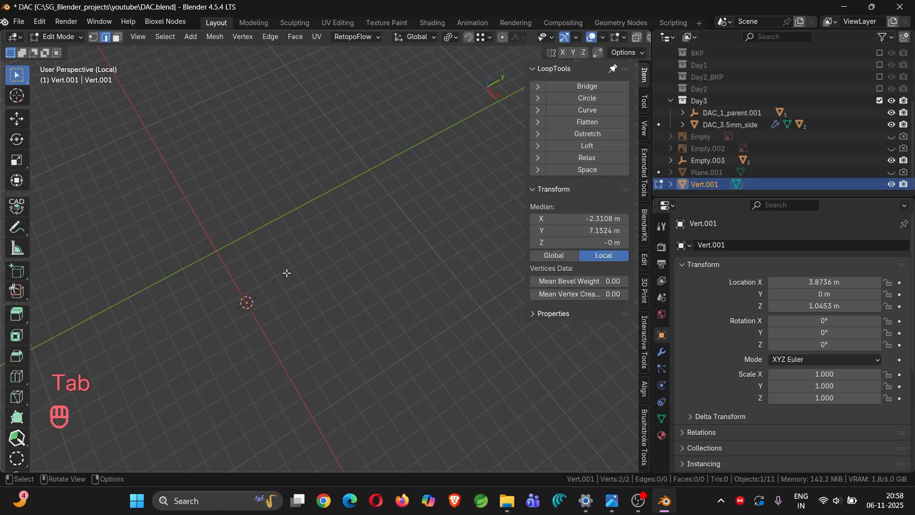
{"action": "key", "text": "a"}
{"action": "key", "text": "j"}
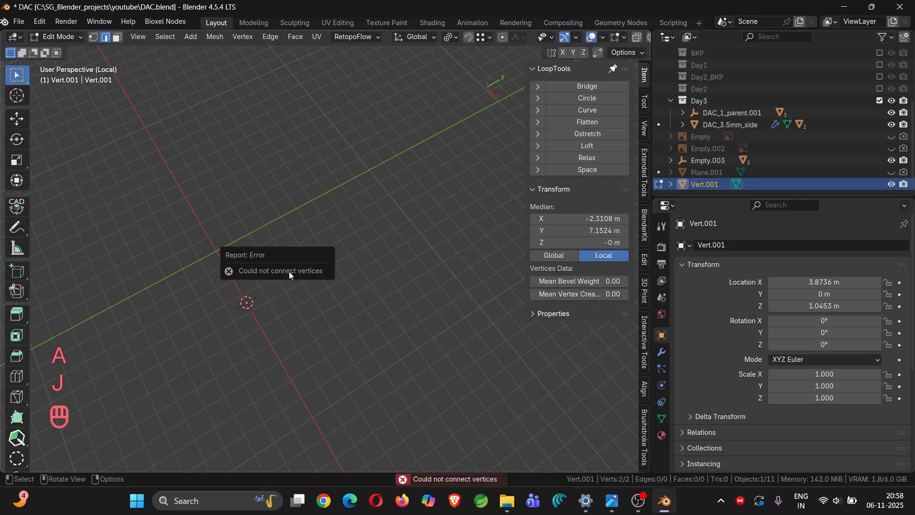
{"action": "middle_click_drag", "start_coordinate": [328, 224], "coordinate": [292, 153]}
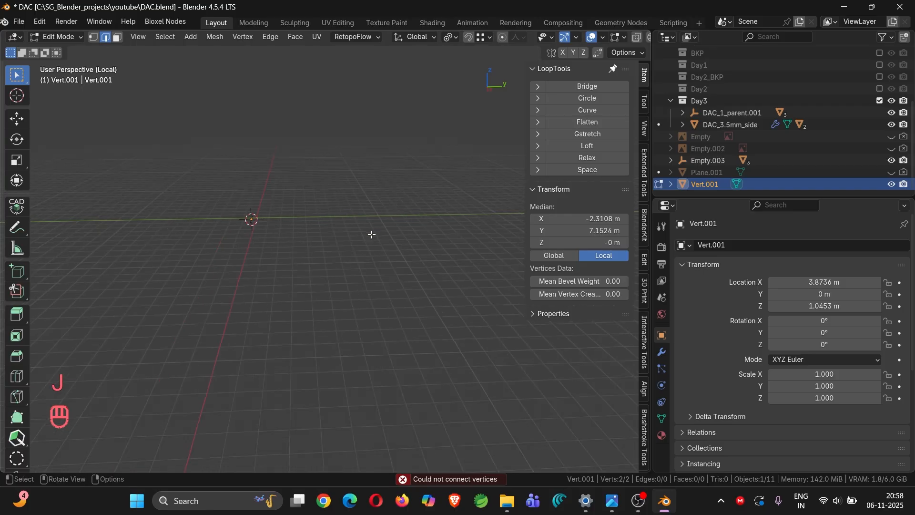
{"action": "key", "text": "ctrl+z"}
{"action": "key", "text": "ctrl+z"}
{"action": "key", "text": "ctrl+z"}
{"action": "middle_click_drag", "start_coordinate": [373, 247], "coordinate": [374, 284]}
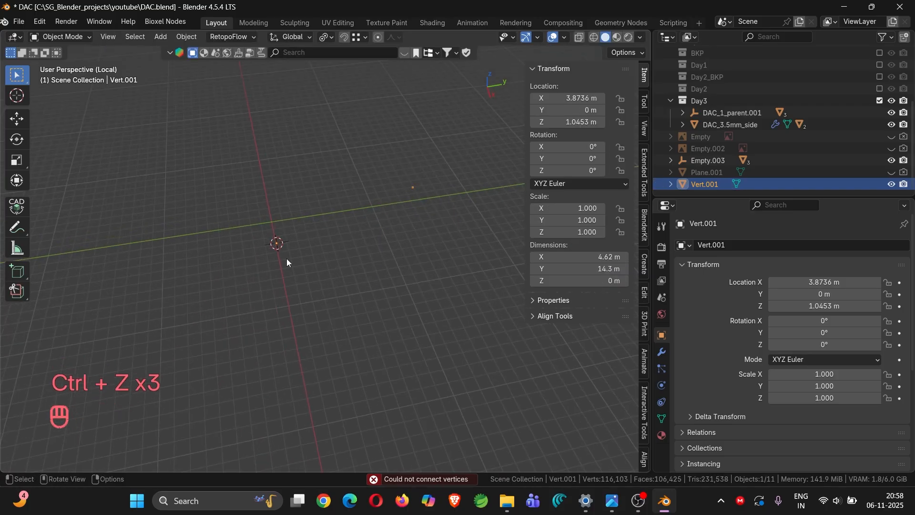
Step: Reset the 3D cursor to the world origin and frame the joined vertex object in Edit Mode
{"action": "key", "text": "Tab"}
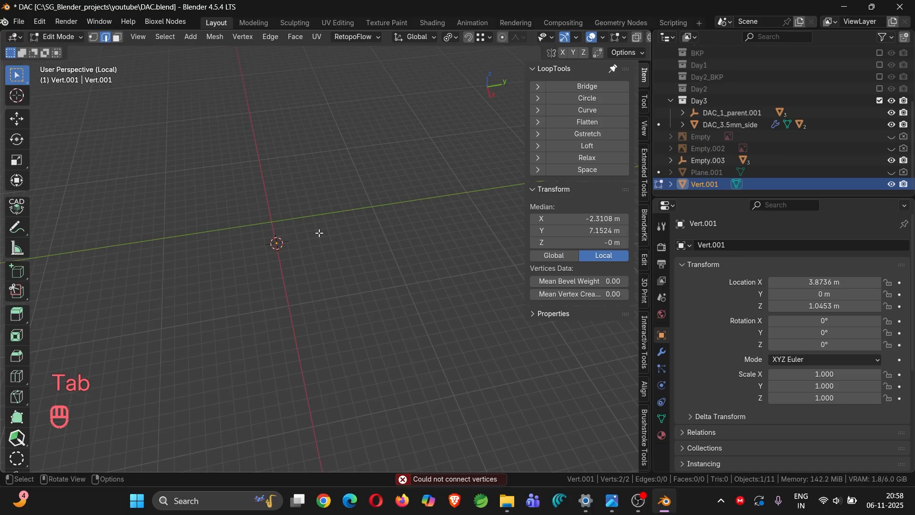
{"action": "key", "text": "Tab"}
{"action": "key", "text": "1"}
{"action": "middle_click_drag", "start_coordinate": [308, 228], "coordinate": [296, 228]}
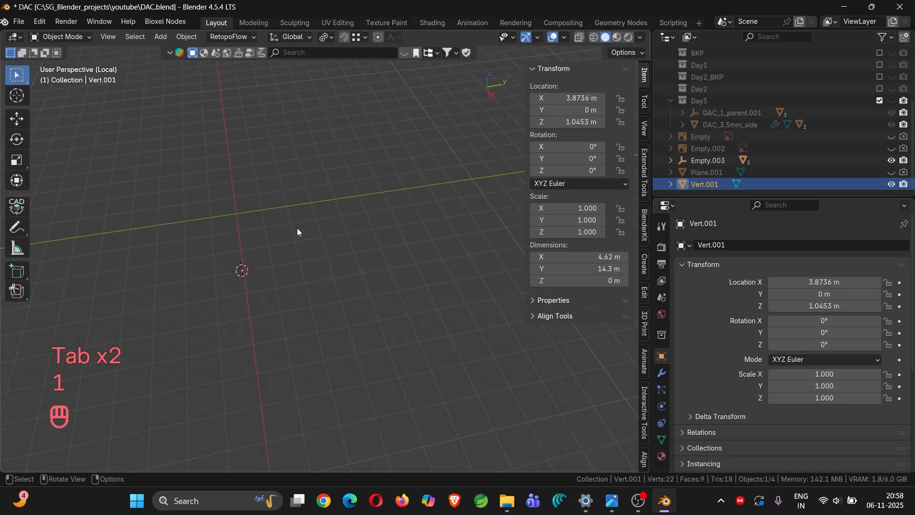
{"action": "scroll", "coordinate": [296, 227], "scroll_direction": "down", "scroll_amount": 2}
{"action": "left_click", "coordinate": [488, 165]}
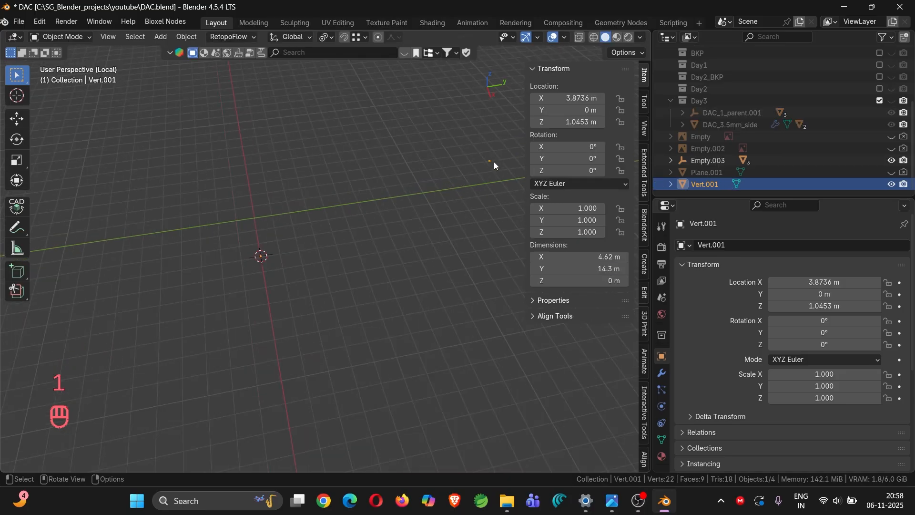
{"action": "key", "text": "Tab"}
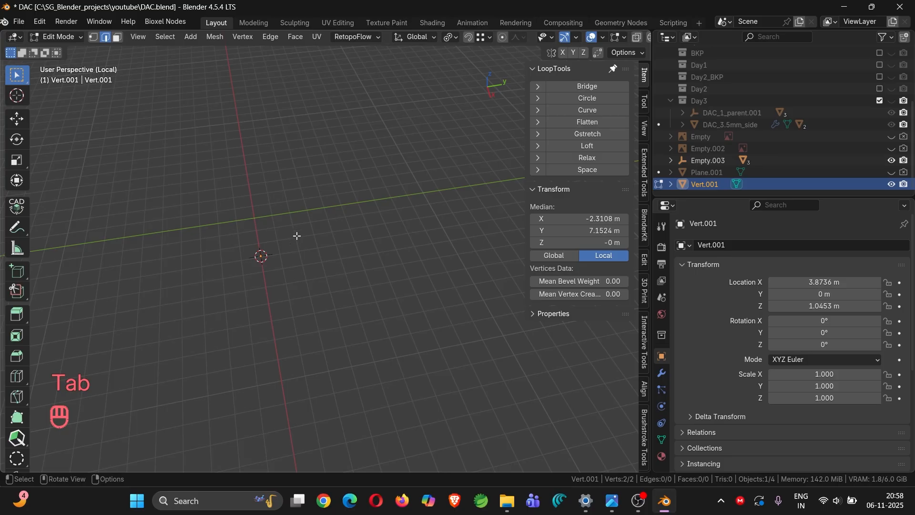
{"action": "middle_click_drag", "start_coordinate": [306, 233], "coordinate": [377, 191]}
{"action": "key", "text": "shift+c"}
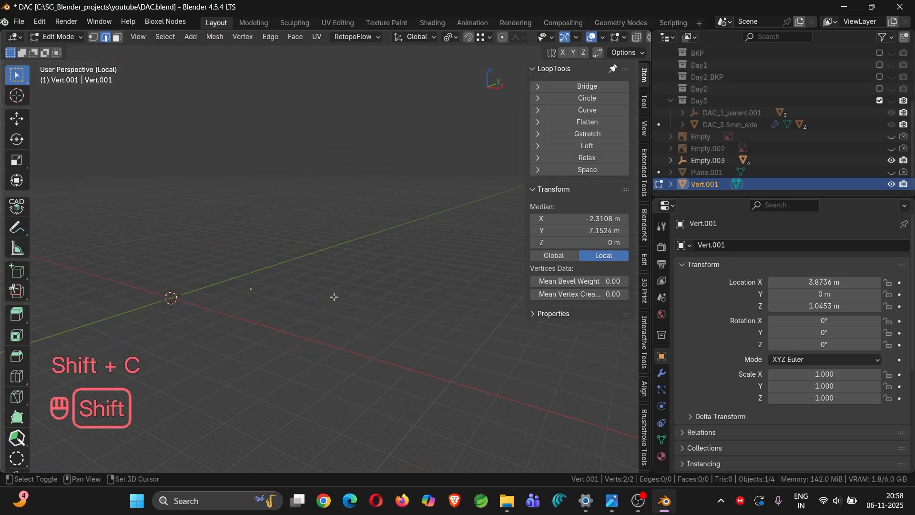
{"action": "key", "text": "Tab"}
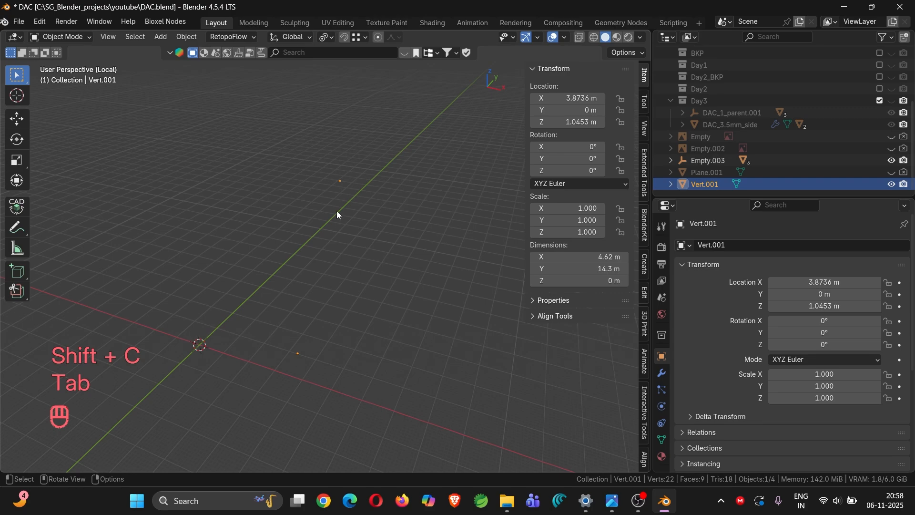
{"action": "key", "text": "Tab"}
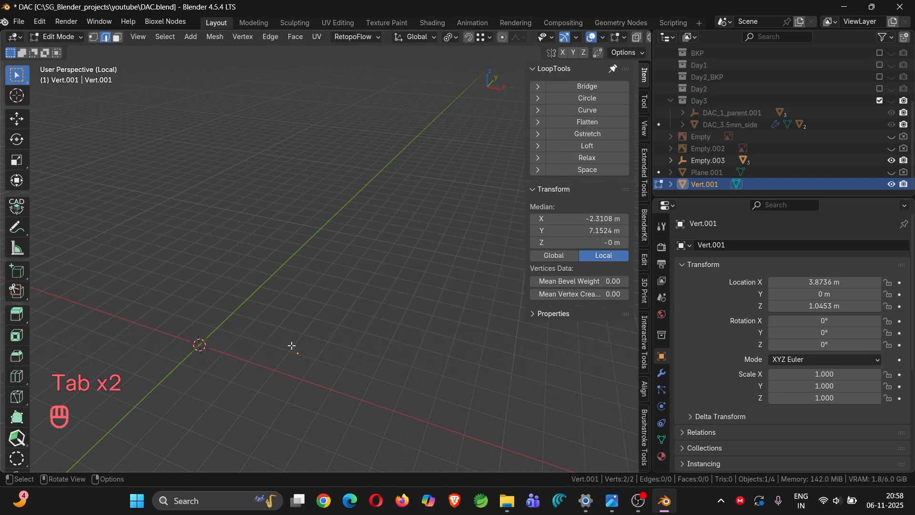
Step: Undo the join of the two single-vertex objects and leave the isolated view
{"action": "key", "text": "ctrl+z"}
{"action": "key", "text": "ctrl+z"}
{"action": "key", "text": "ctrl+z"}
{"action": "key", "text": "ctrl+z"}
{"action": "key", "text": "ctrl+z"}
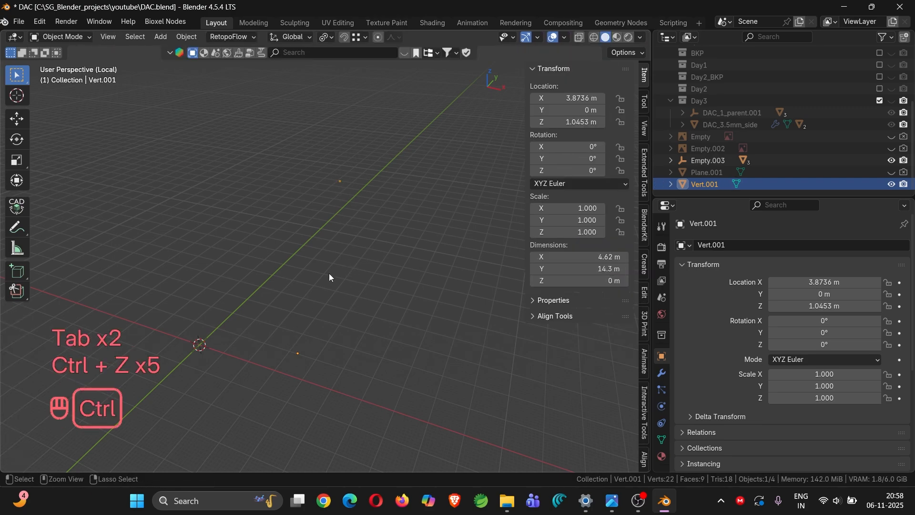
{"action": "key", "text": "ctrl+z"}
{"action": "key", "text": "ctrl+z"}
{"action": "key", "text": "ctrl+z"}
{"action": "key", "text": "ctrl+z"}
{"action": "key", "text": "ctrl+z"}
{"action": "key", "text": "ctrl+z"}
{"action": "key", "text": "ctrl+z"}
{"action": "key", "text": "ctrl+z"}
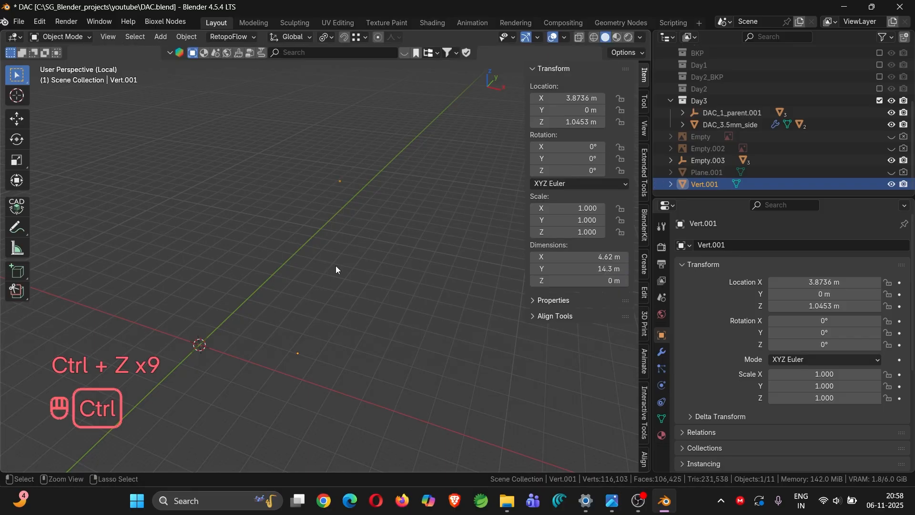
{"action": "key", "text": "ctrl+z"}
{"action": "key", "text": "ctrl+z"}
{"action": "key", "text": "ctrl+z"}
{"action": "key", "text": "ctrl+z"}
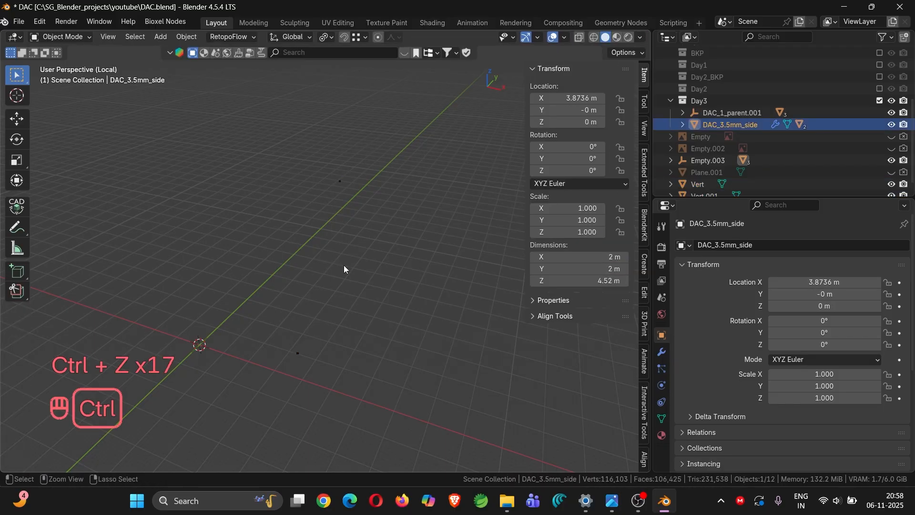
{"action": "key", "text": "ctrl+z"}
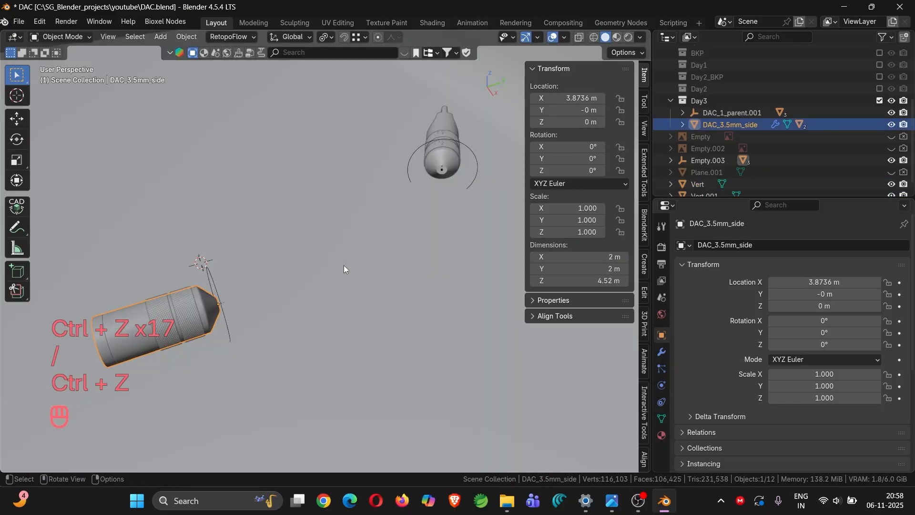
{"action": "key", "text": "ctrl+z"}
{"action": "key", "text": "ctrl+z"}
{"action": "key", "text": "ctrl+z"}
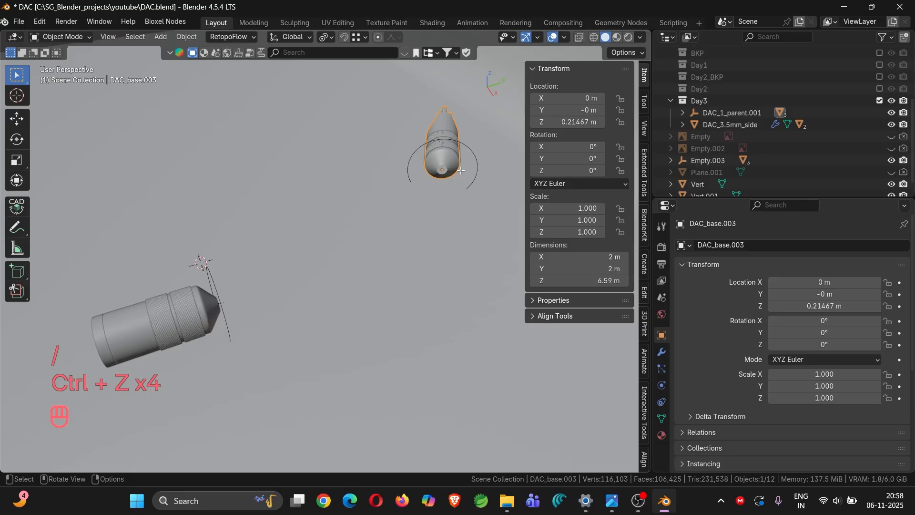
{"action": "key", "text": "Tab"}
{"action": "left_click", "coordinate": [444, 170]}
{"action": "scroll", "coordinate": [445, 170], "scroll_direction": "up", "scroll_amount": 6}
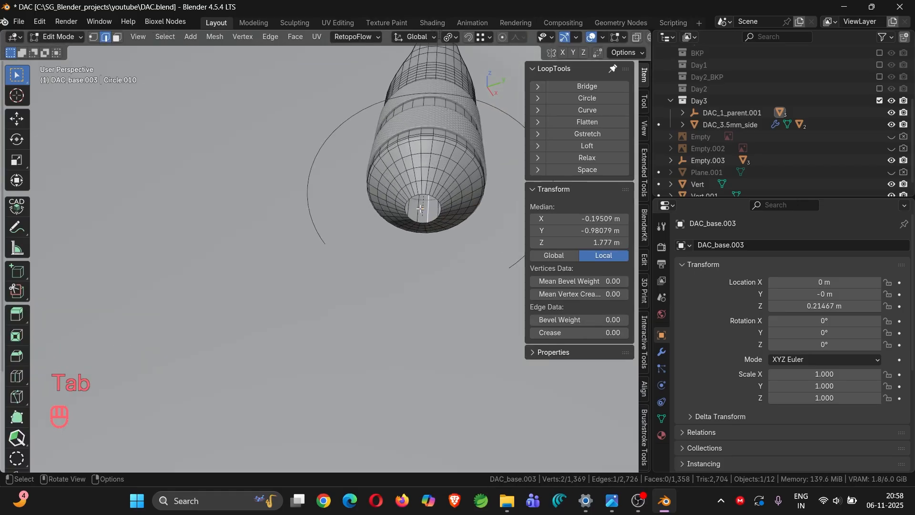
{"action": "key", "text": "Tab"}
{"action": "scroll", "coordinate": [759, 182], "scroll_direction": "down", "scroll_amount": 1}
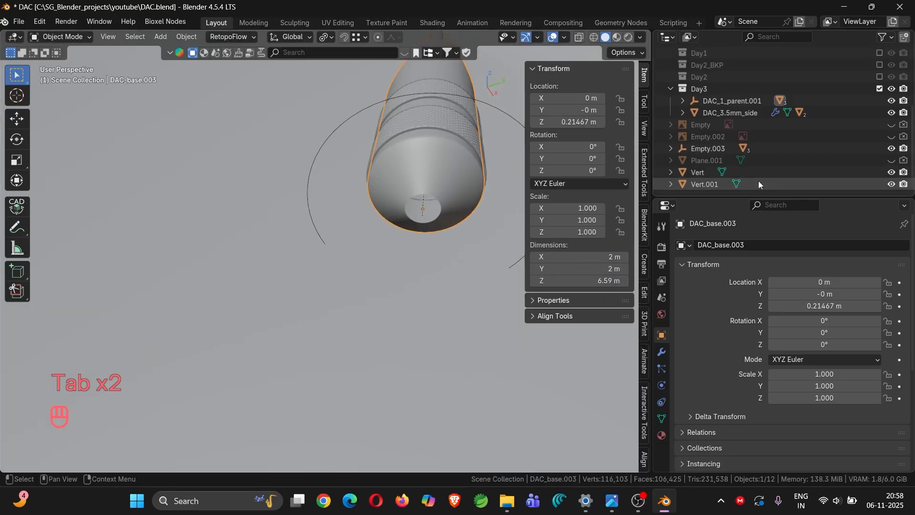
Step: Select the single-vertex objects Vert and Vert.001 together, with Vert.001 as the active object
{"action": "left_click", "coordinate": [703, 170]}
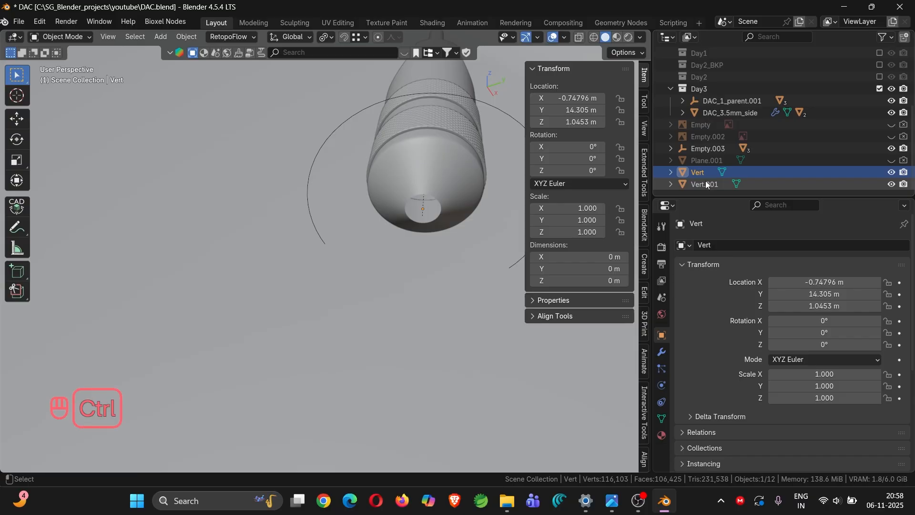
{"action": "left_click", "coordinate": [708, 185], "text": "ctrl"}
{"action": "scroll", "coordinate": [310, 233], "scroll_direction": "down", "scroll_amount": 4}
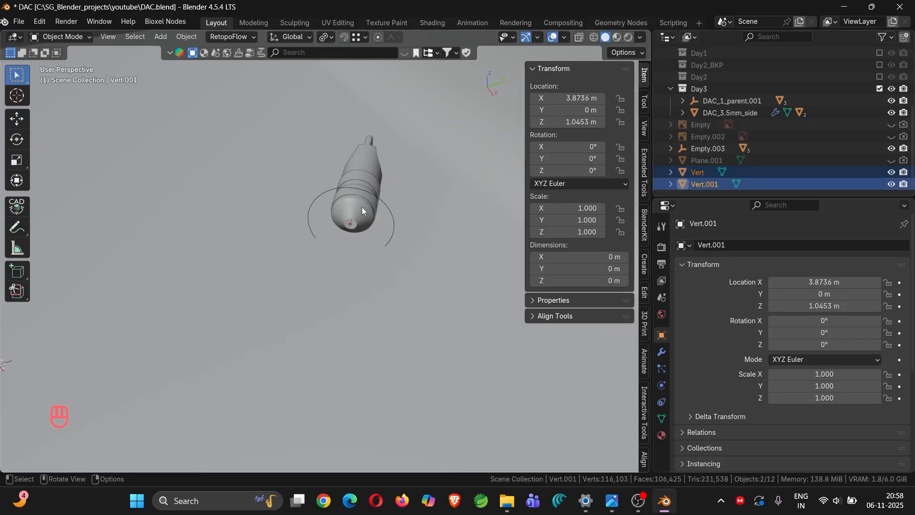
{"action": "scroll", "coordinate": [306, 251], "scroll_direction": "down", "scroll_amount": 6}
{"action": "middle_click_drag", "start_coordinate": [302, 255], "coordinate": [360, 237], "text": "shift"}
{"action": "scroll", "coordinate": [360, 236], "scroll_direction": "up", "scroll_amount": 3}
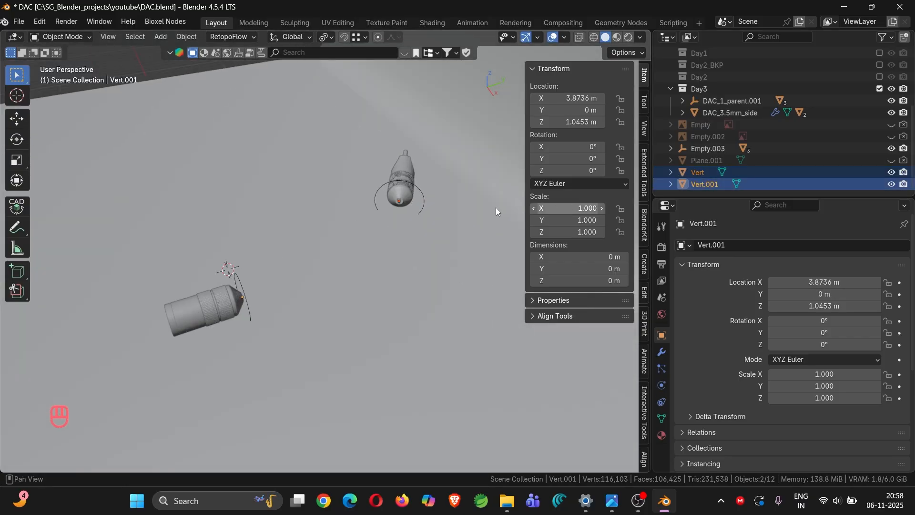
Step: Isolate the two single-vertex objects Vert and Vert.001 in local view and join them into Vert.001
{"action": "key", "text": "slash"}
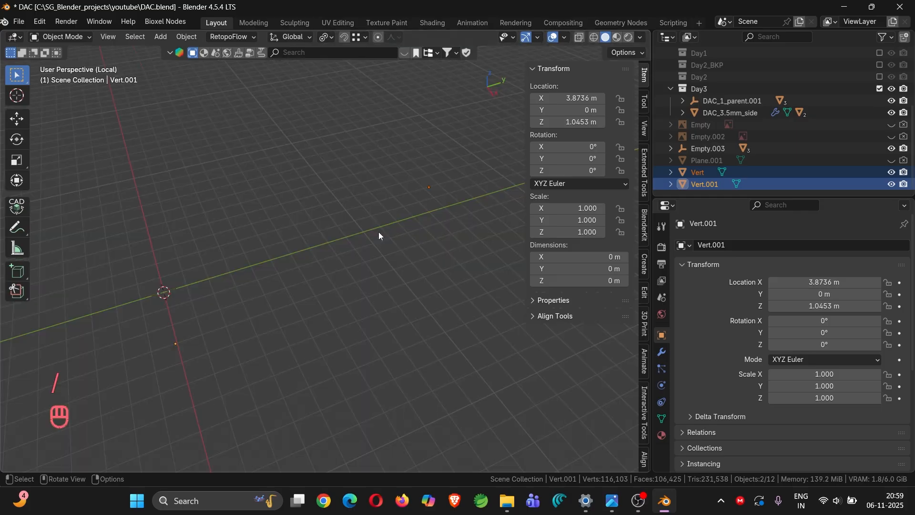
{"action": "left_click", "coordinate": [432, 190]}
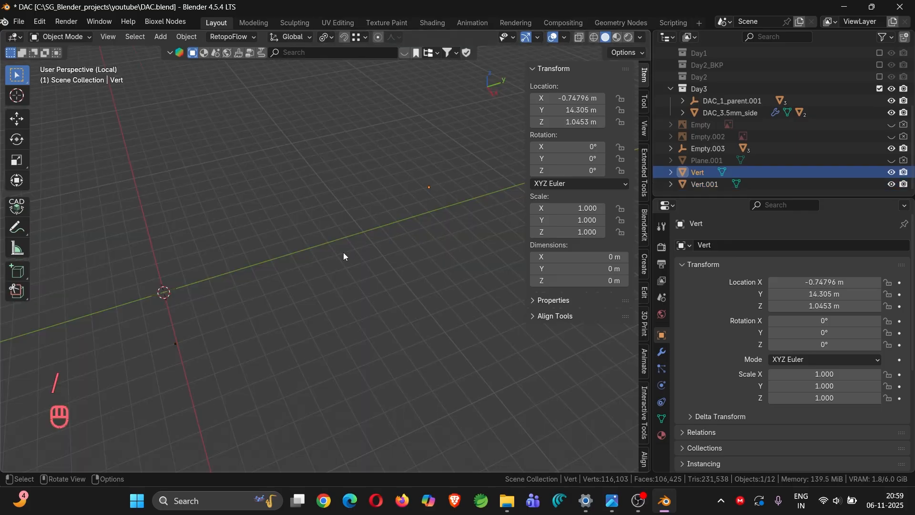
{"action": "left_click", "coordinate": [178, 338]}
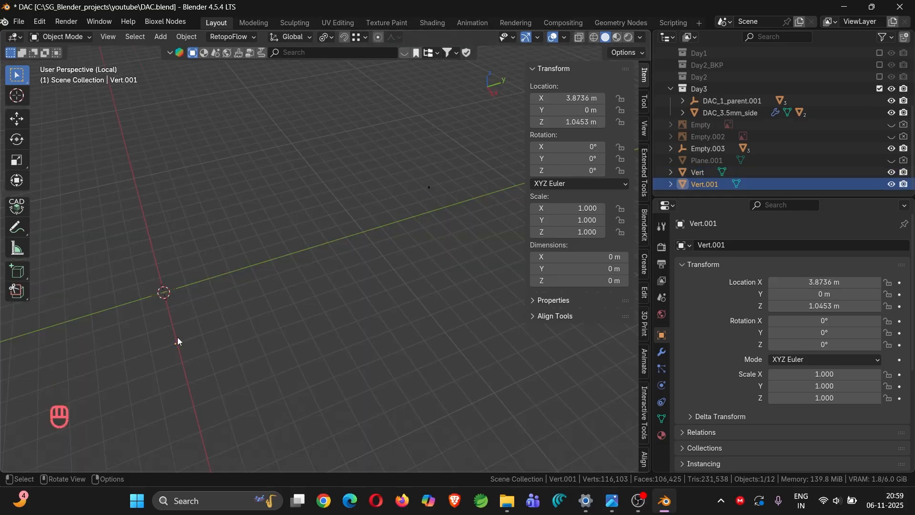
{"action": "left_click", "coordinate": [432, 191]}
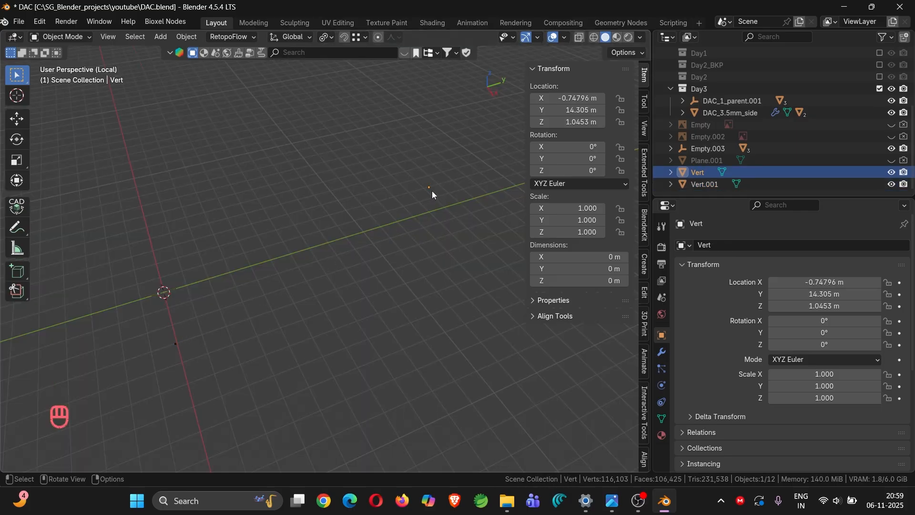
{"action": "left_click", "coordinate": [176, 340], "text": "shift"}
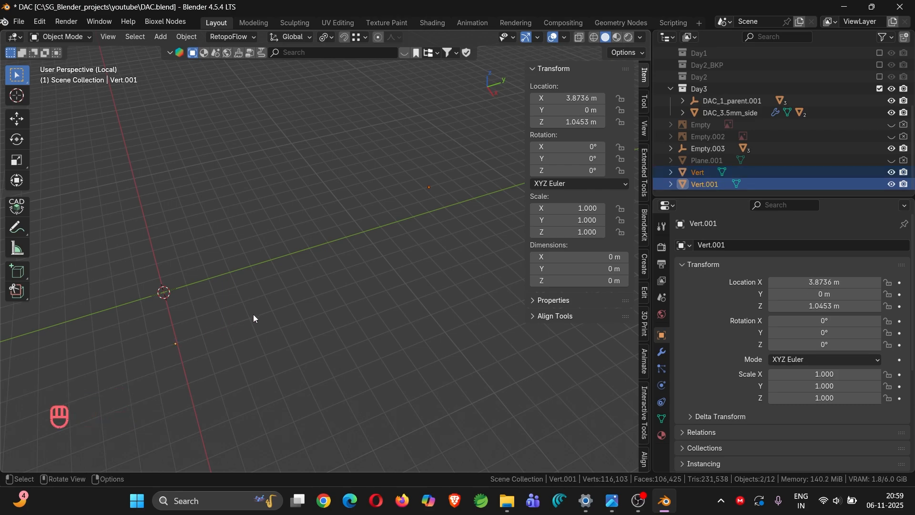
{"action": "key", "text": "ctrl+j"}
Step: Connect the two vertices of the joined object with an edge
{"action": "key", "text": "Tab"}
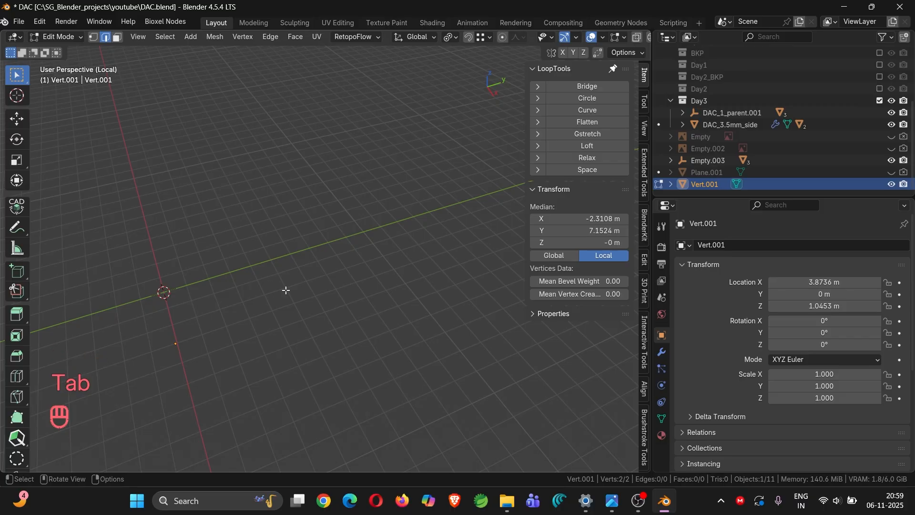
{"action": "key", "text": "1"}
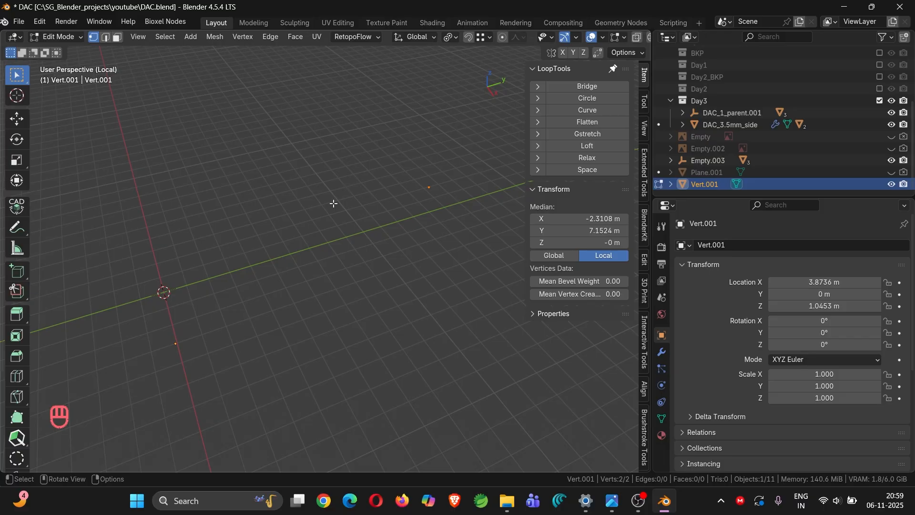
{"action": "key", "text": "2"}
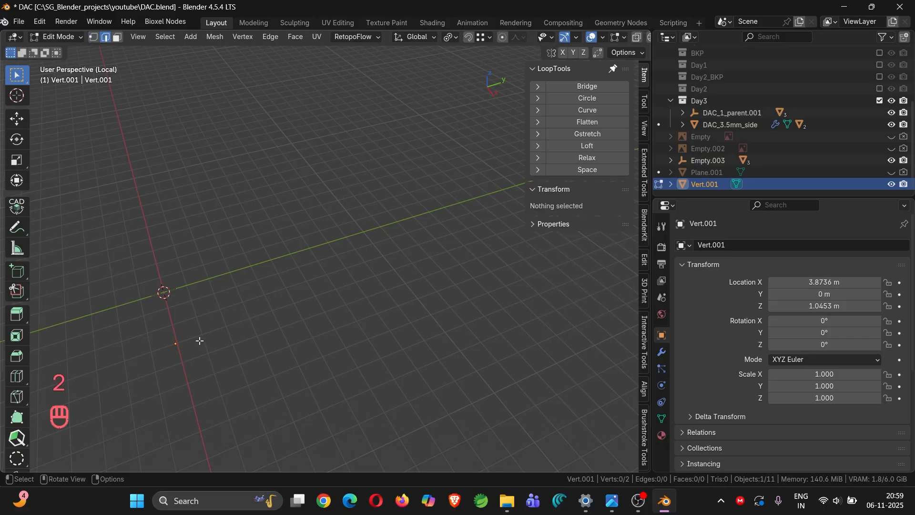
{"action": "key", "text": "1"}
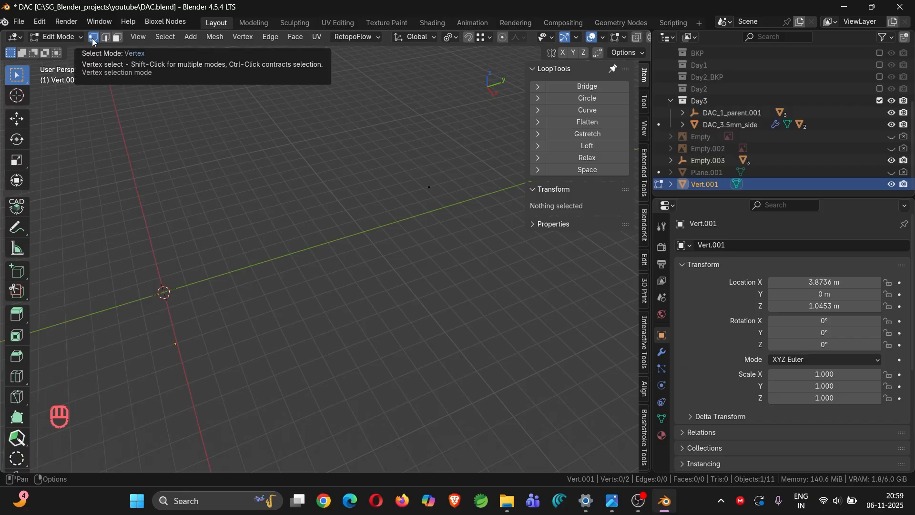
{"action": "key", "text": "a"}
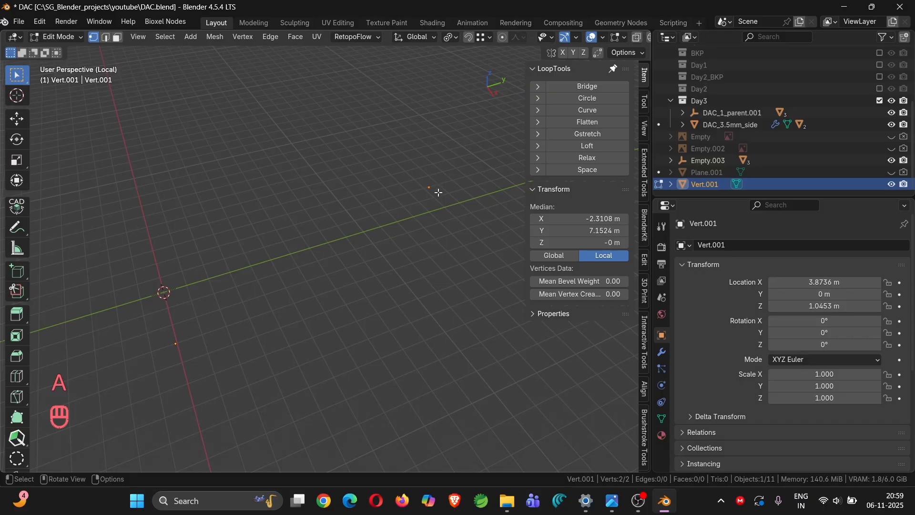
{"action": "key", "text": "f"}
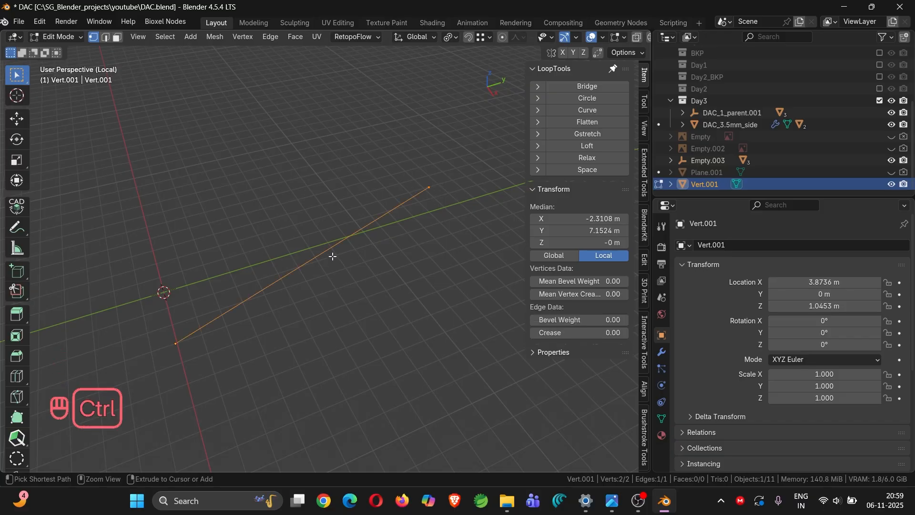
Step: Cut the edge once at its middle, leave local view, and move the new vertex about 1.91 m in X and 1.33 m in Y
{"action": "key", "text": "ctrl+r"}
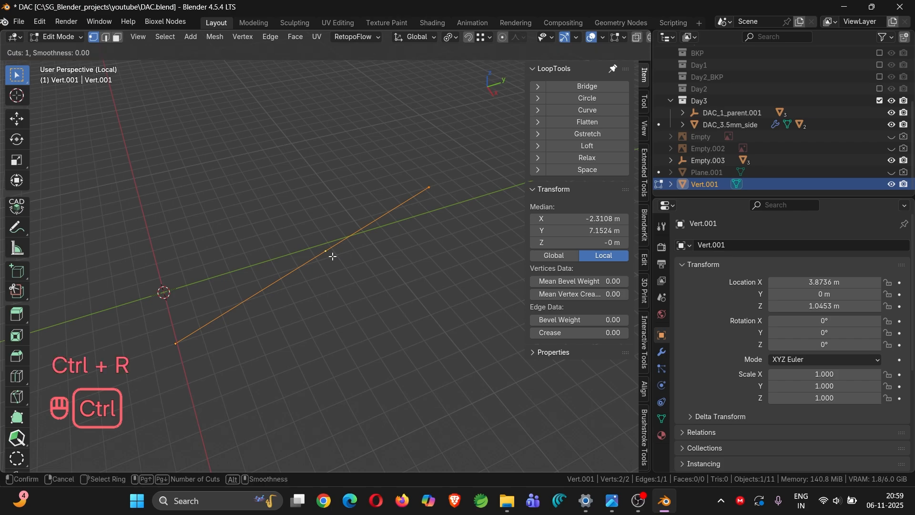
{"action": "left_click", "coordinate": [333, 256]}
{"action": "left_click", "coordinate": [333, 256]}
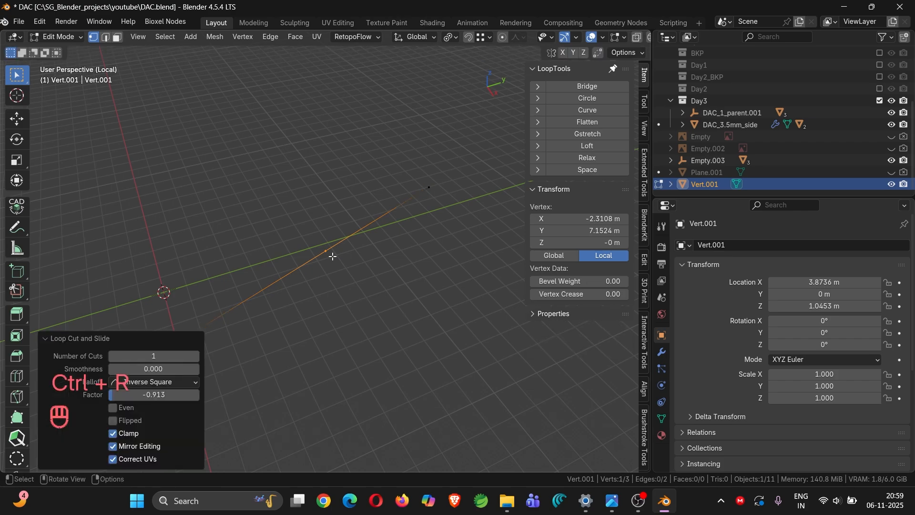
{"action": "key", "text": "KP_7"}
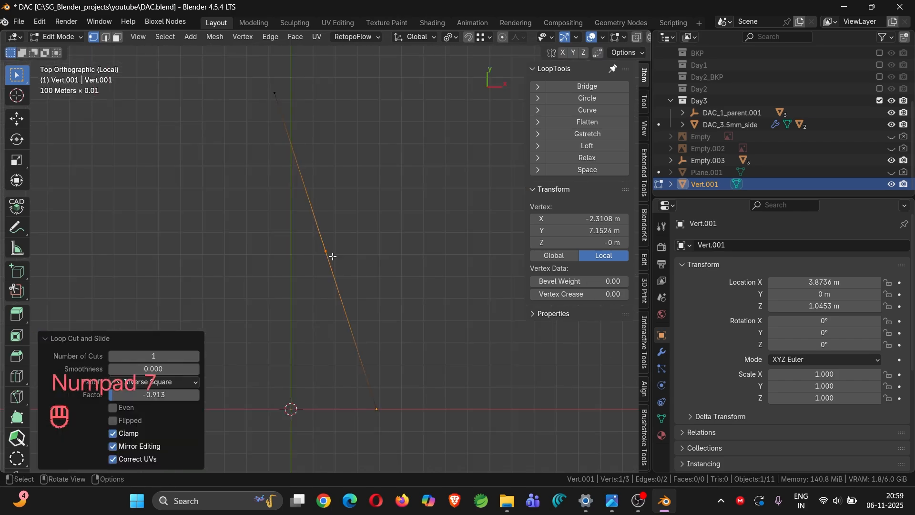
{"action": "key", "text": "KP_Divide"}
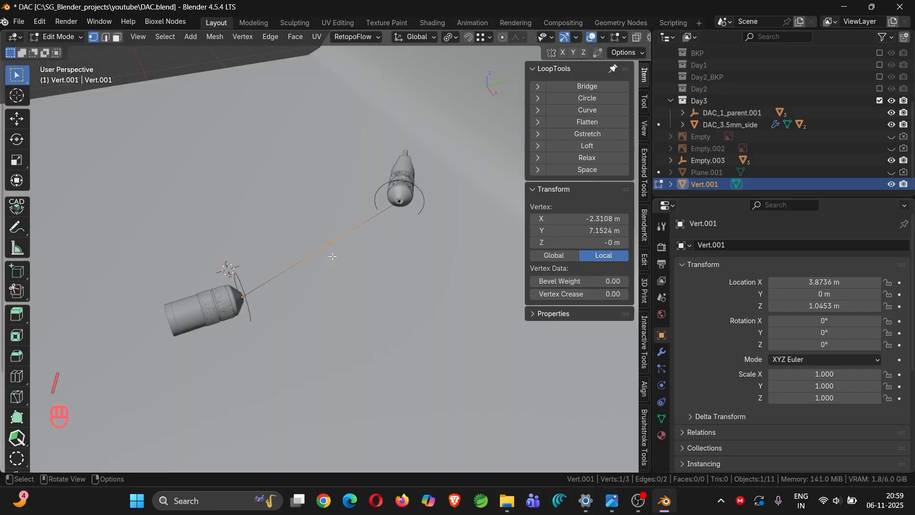
{"action": "key", "text": "KP_7"}
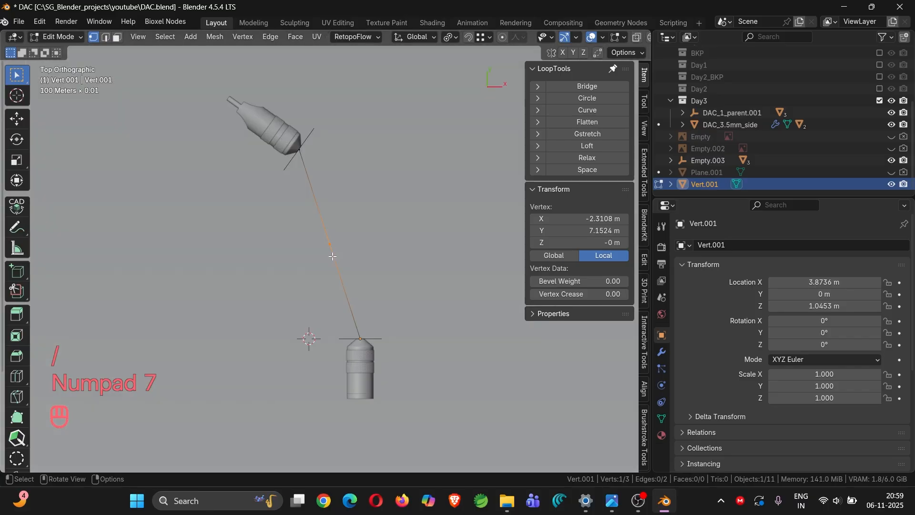
{"action": "key", "text": "g"}
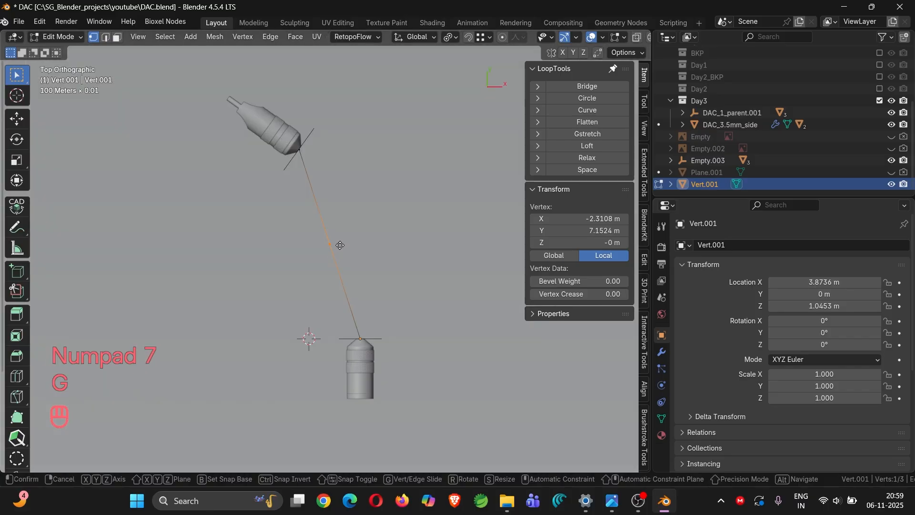
{"action": "left_click", "coordinate": [365, 227]}
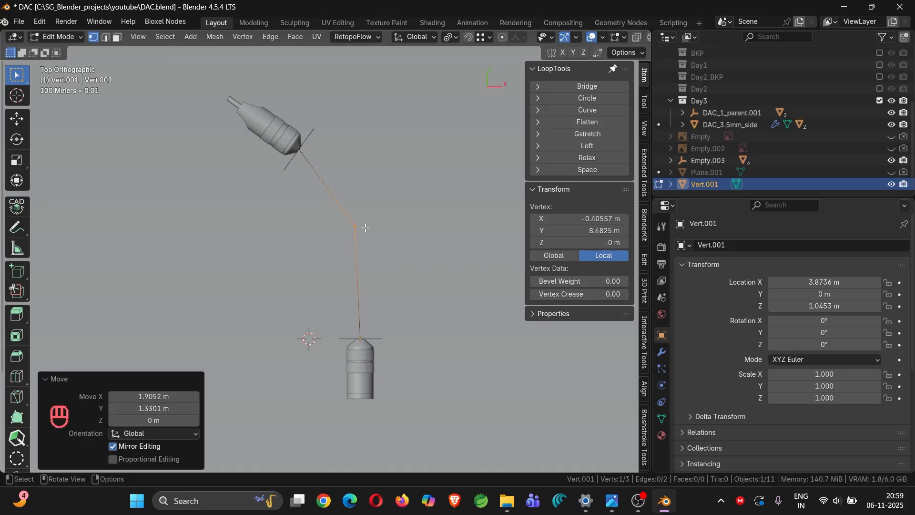
Step: Add a level 2 subdivision to the bent line Vert.001 in Object Mode
{"action": "key", "text": "ctrl+2"}
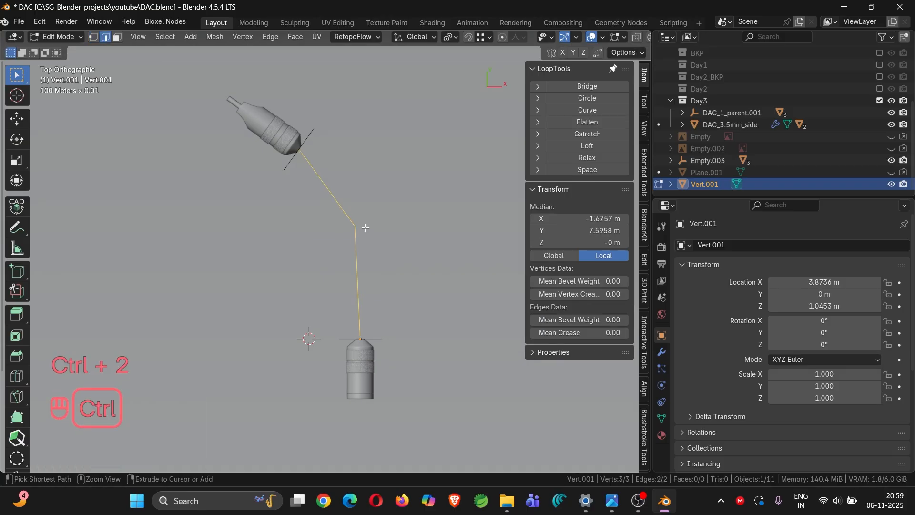
{"action": "key", "text": "ctrl+z"}
{"action": "key", "text": "Tab"}
{"action": "key", "text": "ctrl+2"}
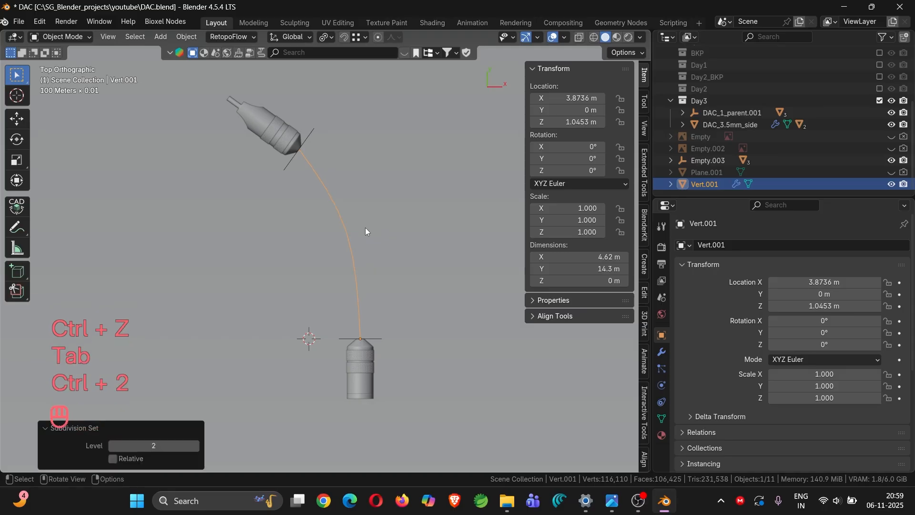
Step: Cut the segment next to the angled connector once and move the new vertex about -0.89 m in X and 2.13 m in Y, toward the connector
{"action": "mouse_move", "coordinate": [366, 227]}
{"action": "middle_mouse_down"}
{"action": "mouse_move", "coordinate": [350, 161]}
{"action": "mouse_move", "coordinate": [321, 116]}
{"action": "mouse_move", "coordinate": [354, 216]}
{"action": "middle_mouse_up"}
{"action": "scroll", "coordinate": [353, 215], "scroll_direction": "up", "scroll_amount": 3}
{"action": "scroll", "coordinate": [327, 192], "scroll_direction": "up", "scroll_amount": 8}
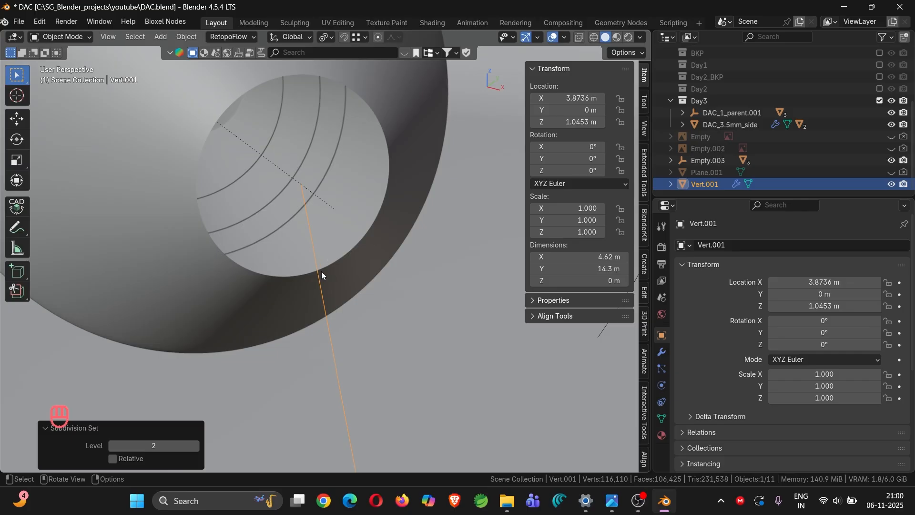
{"action": "scroll", "coordinate": [322, 270], "scroll_direction": "down", "scroll_amount": 5}
{"action": "key", "text": "Tab"}
{"action": "scroll", "coordinate": [321, 271], "scroll_direction": "down", "scroll_amount": 8}
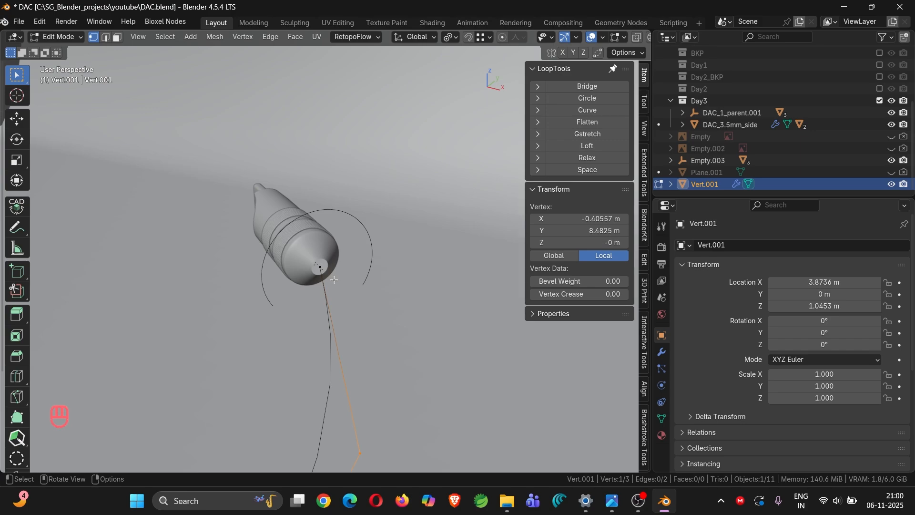
{"action": "key", "text": "KP_7"}
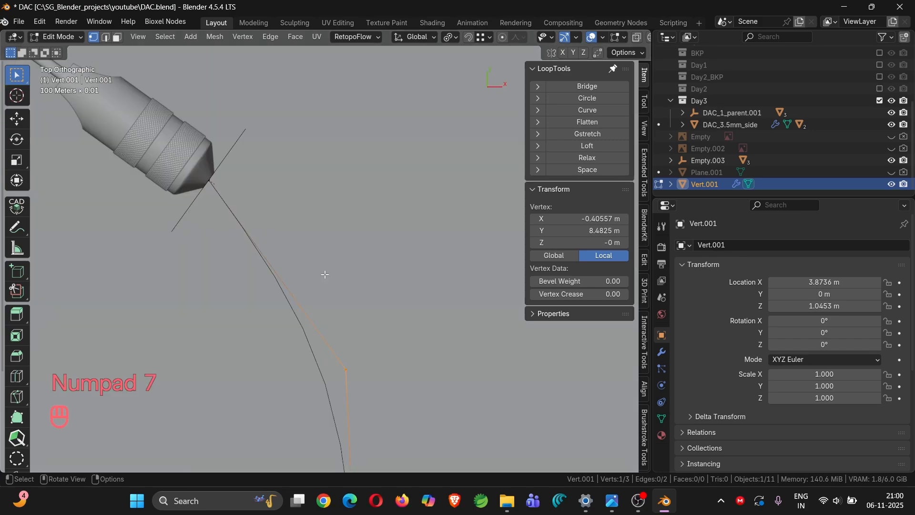
{"action": "key", "text": "ctrl"}
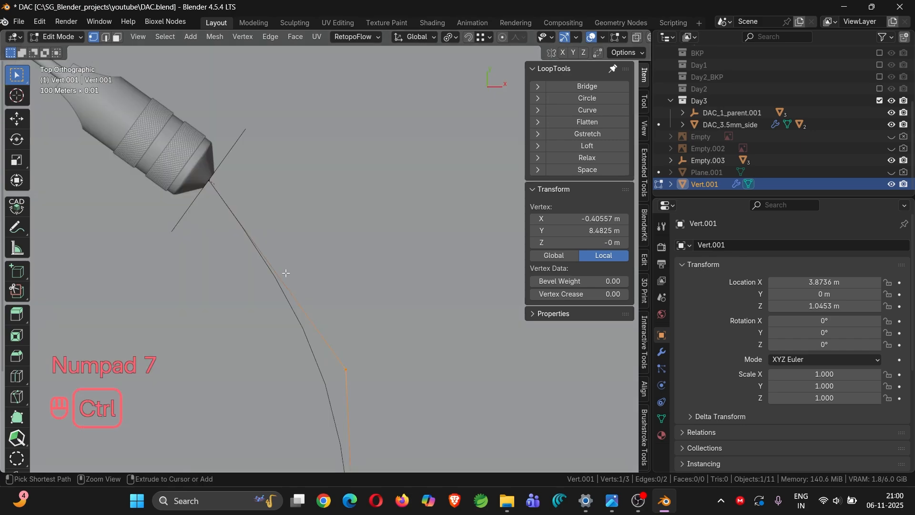
{"action": "key", "text": "ctrl+r"}
{"action": "left_click", "coordinate": [261, 247]}
{"action": "left_click", "coordinate": [260, 247]}
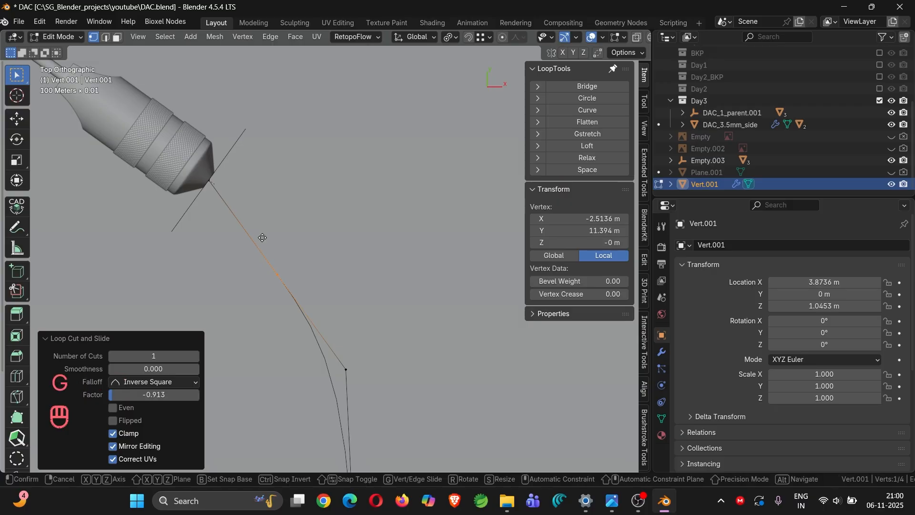
{"action": "key", "text": "g"}
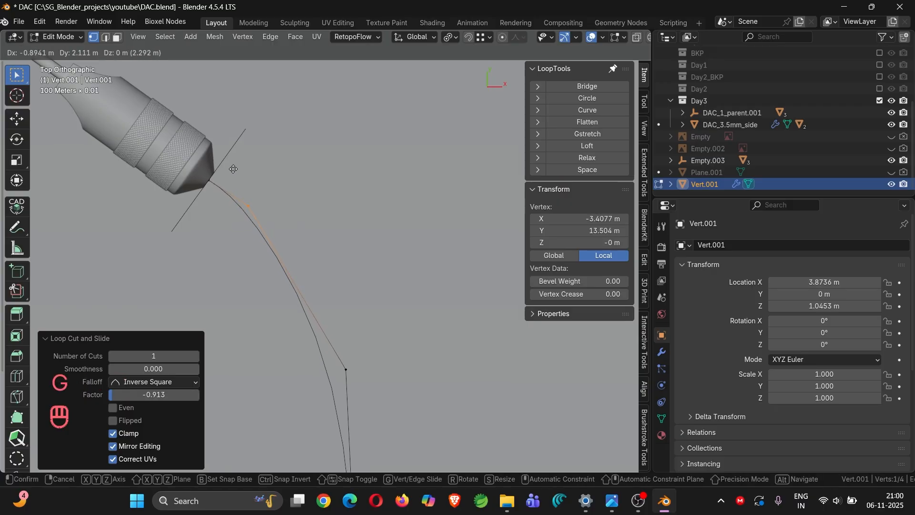
{"action": "left_click", "coordinate": [233, 168]}
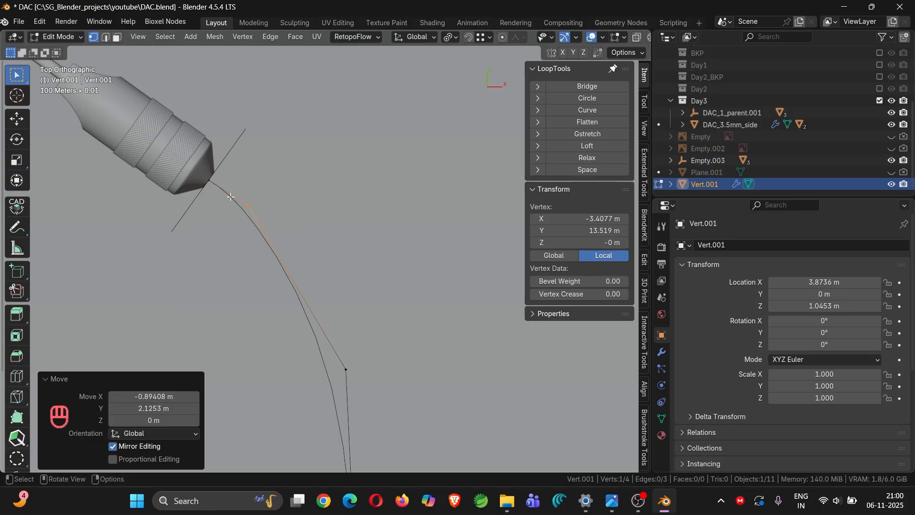
Step: Cut the segment leading to the straight connector once and slide the new vertex toward the connector by a factor of about 0.68
{"action": "scroll", "coordinate": [234, 197], "scroll_direction": "down", "scroll_amount": 5}
{"action": "middle_click_drag", "start_coordinate": [297, 292], "coordinate": [343, 207], "text": "shift"}
{"action": "scroll", "coordinate": [314, 293], "scroll_direction": "up", "scroll_amount": 7}
{"action": "key", "text": "ctrl+r"}
{"action": "left_click", "coordinate": [363, 269]}
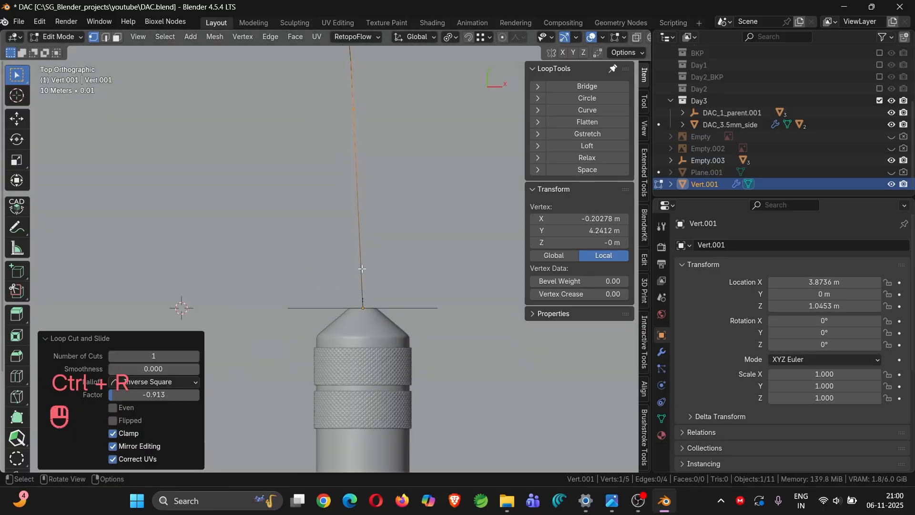
{"action": "scroll", "coordinate": [357, 142], "scroll_direction": "down", "scroll_amount": 5}
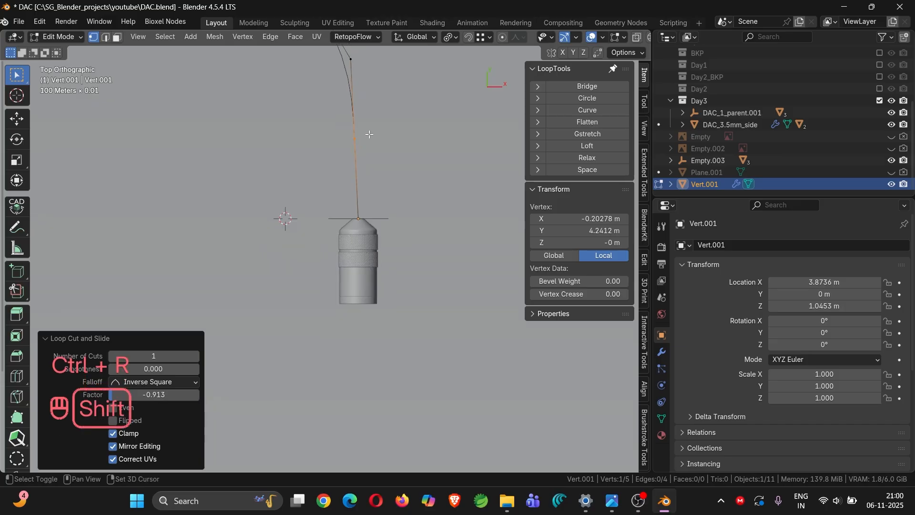
{"action": "middle_click_drag", "start_coordinate": [368, 133], "coordinate": [376, 208], "text": "shift"}
{"action": "key", "text": "g"}
{"action": "key", "text": "g"}
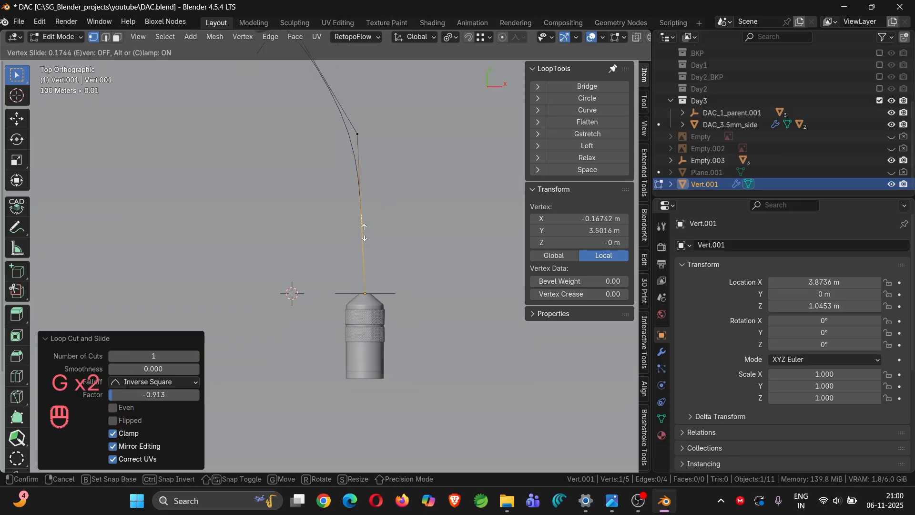
{"action": "left_click", "coordinate": [366, 269]}
Step: Move that vertex about 0.06 m in X and -0.13 m in Y to align it with the straight connector's axis, and finish mesh editing
{"action": "scroll", "coordinate": [366, 270], "scroll_direction": "up", "scroll_amount": 4}
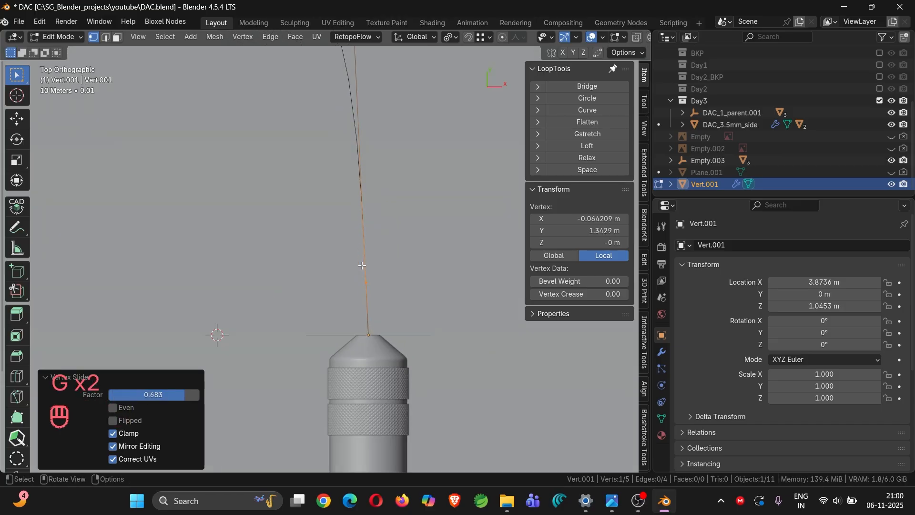
{"action": "key", "text": "g"}
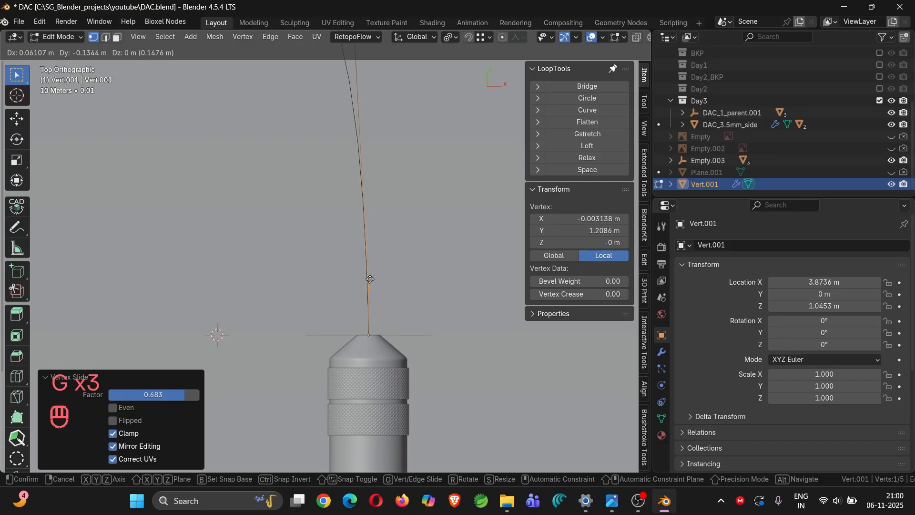
{"action": "left_click", "coordinate": [370, 279]}
{"action": "middle_click_drag", "start_coordinate": [370, 277], "coordinate": [367, 220]}
{"action": "key", "text": "Tab"}
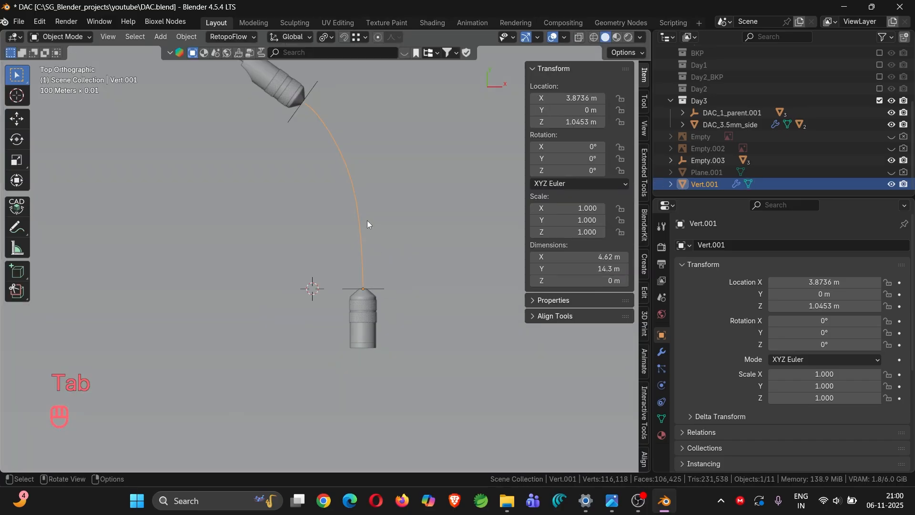
Step: Apply the modifiers on the curved cable line Vert.001
{"action": "middle_click_drag", "start_coordinate": [374, 179], "coordinate": [351, 181]}
{"action": "scroll", "coordinate": [350, 177], "scroll_direction": "up", "scroll_amount": 4}
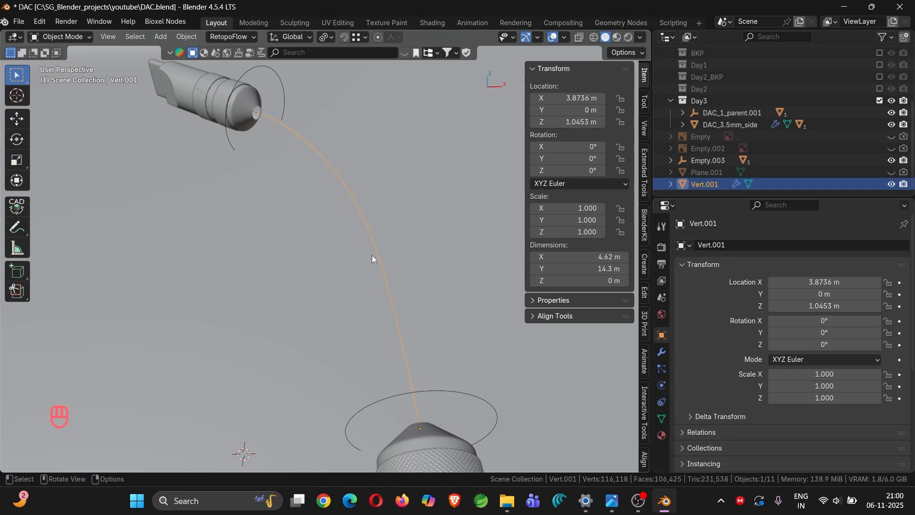
{"action": "key", "text": "ctrl+a"}
{"action": "left_click", "coordinate": [425, 439]}
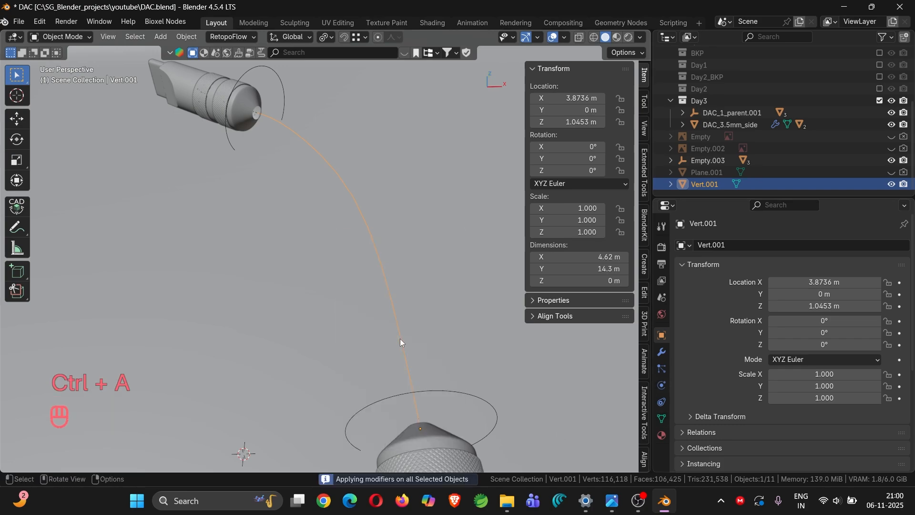
Step: Convert the cable line Vert.001 to a curve and give it a round bevel with a depth of 0.306 m
{"action": "right_click", "coordinate": [393, 303]}
{"action": "mouse_move", "coordinate": [378, 232]}
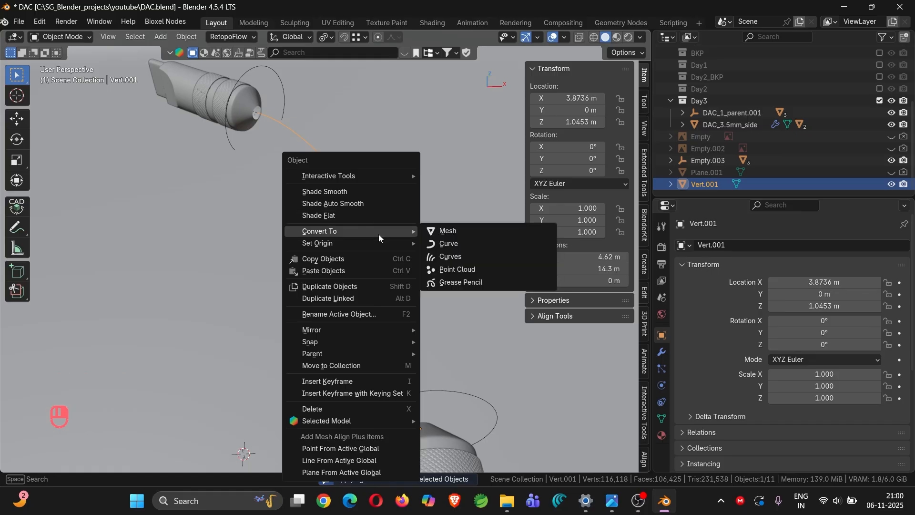
{"action": "left_click", "coordinate": [449, 243]}
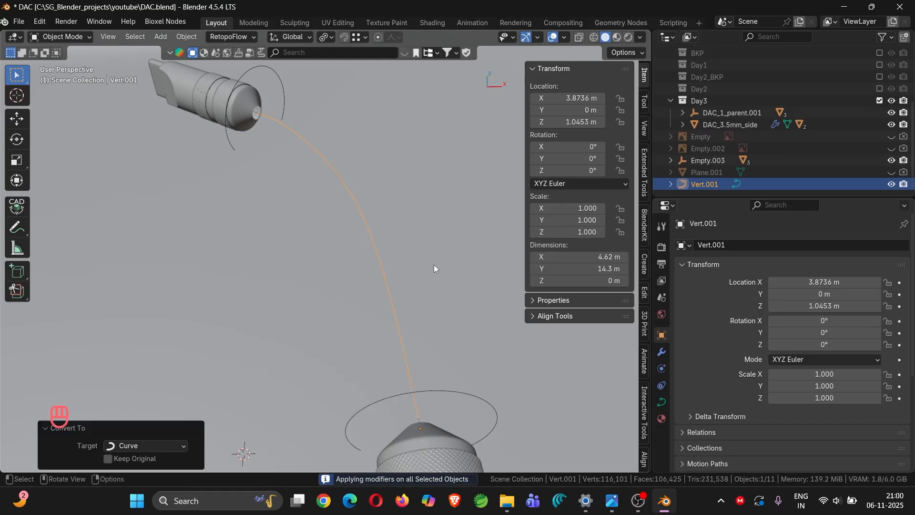
{"action": "left_click", "coordinate": [662, 402]}
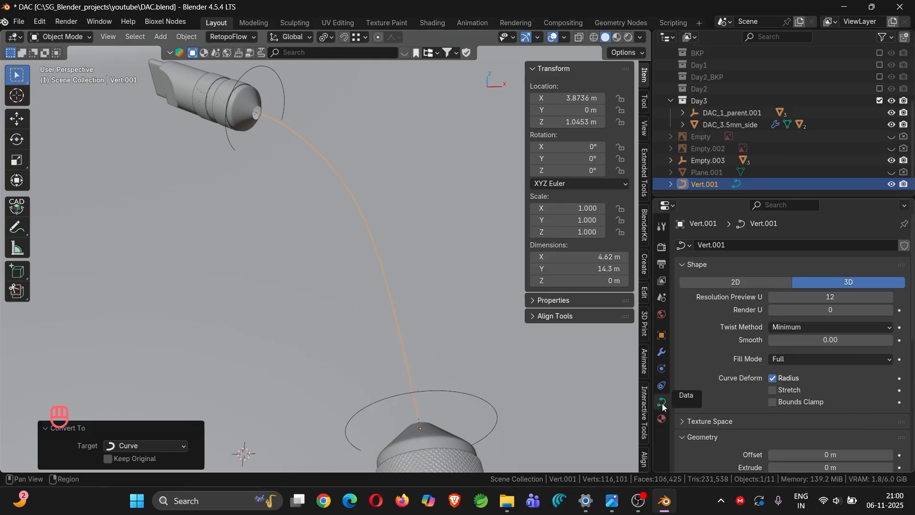
{"action": "scroll", "coordinate": [722, 334], "scroll_direction": "down", "scroll_amount": 6}
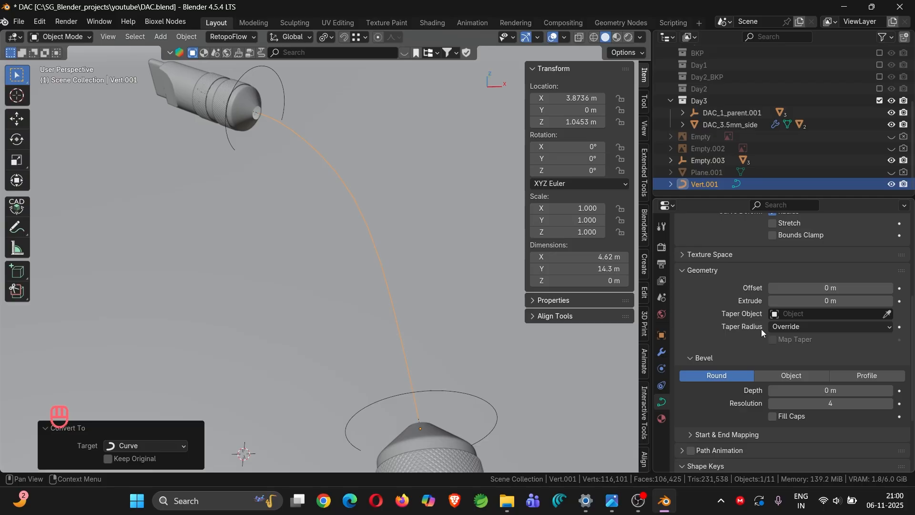
{"action": "left_click_drag", "start_coordinate": [810, 390], "coordinate": [870, 391], "text": "shift"}
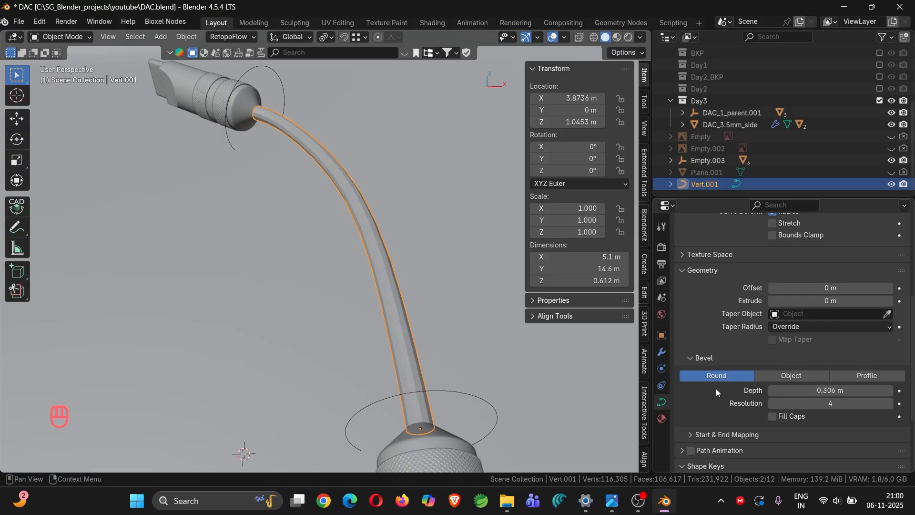
Step: Add a level 2 subdivision to the cable and shade it smooth
{"action": "key", "text": "ctrl+2"}
{"action": "right_click", "coordinate": [394, 324]}
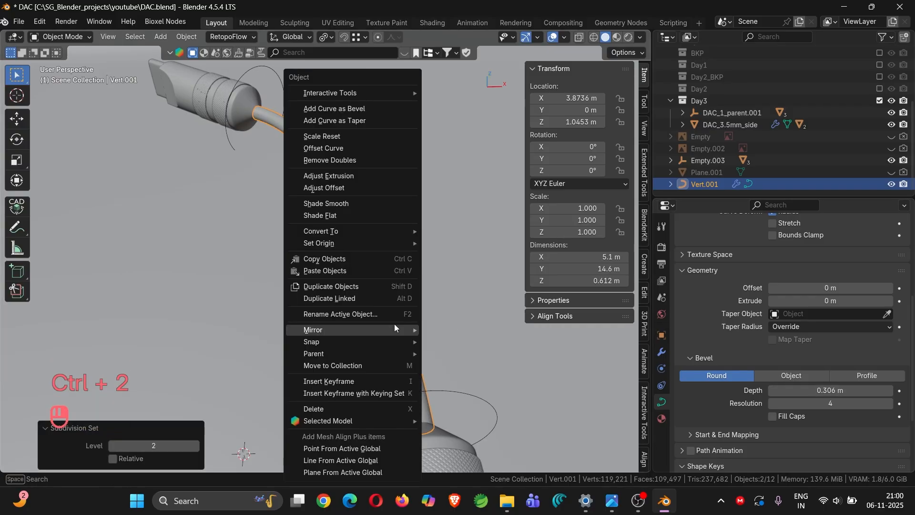
{"action": "left_click", "coordinate": [341, 204]}
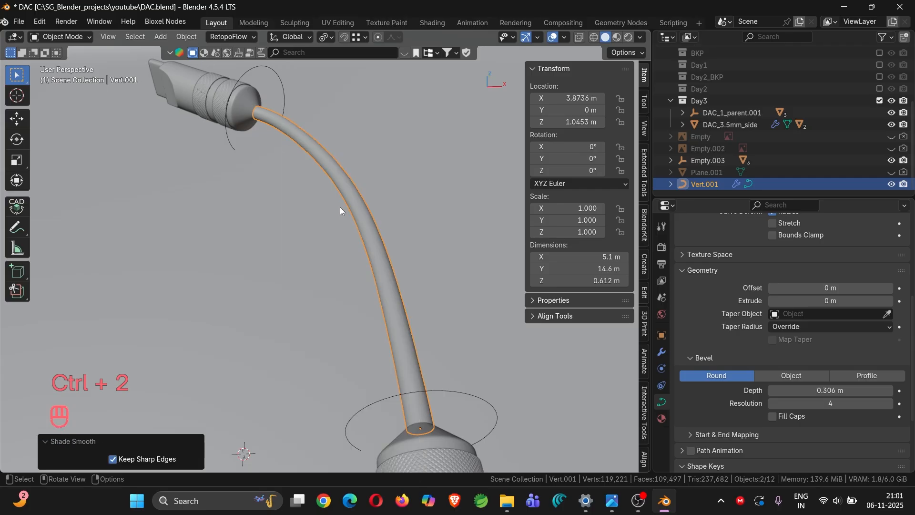
Step: Select the backdrop plane and check how the thick cable meets both connectors, from several angles and from the top
{"action": "scroll", "coordinate": [339, 207], "scroll_direction": "down", "scroll_amount": 5}
{"action": "middle_click_drag", "start_coordinate": [338, 208], "coordinate": [463, 282]}
{"action": "left_click", "coordinate": [463, 281]}
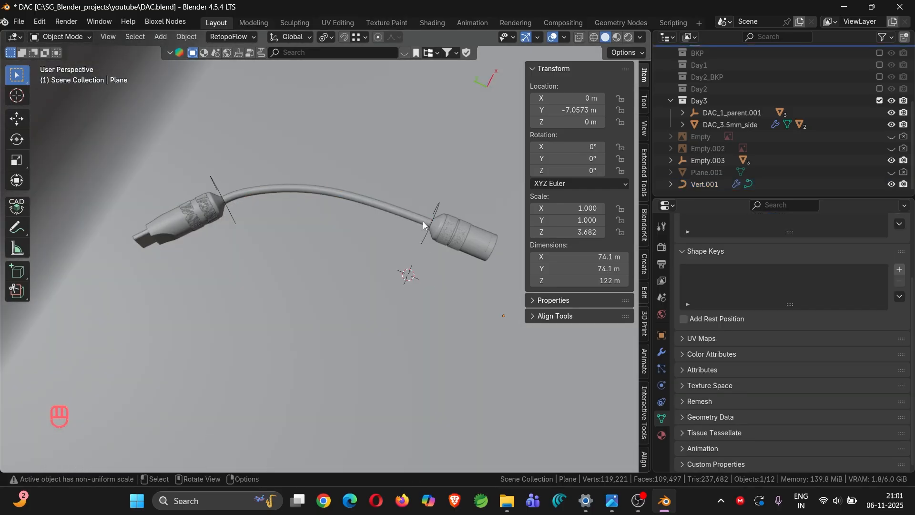
{"action": "scroll", "coordinate": [422, 221], "scroll_direction": "up", "scroll_amount": 4}
{"action": "mouse_move", "coordinate": [447, 211]}
{"action": "middle_mouse_down"}
{"action": "mouse_move", "coordinate": [438, 239]}
{"action": "mouse_move", "coordinate": [382, 231]}
{"action": "mouse_move", "coordinate": [402, 256]}
{"action": "mouse_move", "coordinate": [409, 213]}
{"action": "mouse_move", "coordinate": [395, 216]}
{"action": "mouse_move", "coordinate": [392, 242]}
{"action": "middle_mouse_up"}
{"action": "scroll", "coordinate": [389, 233], "scroll_direction": "down", "scroll_amount": 4}
{"action": "key", "text": "KP_7"}
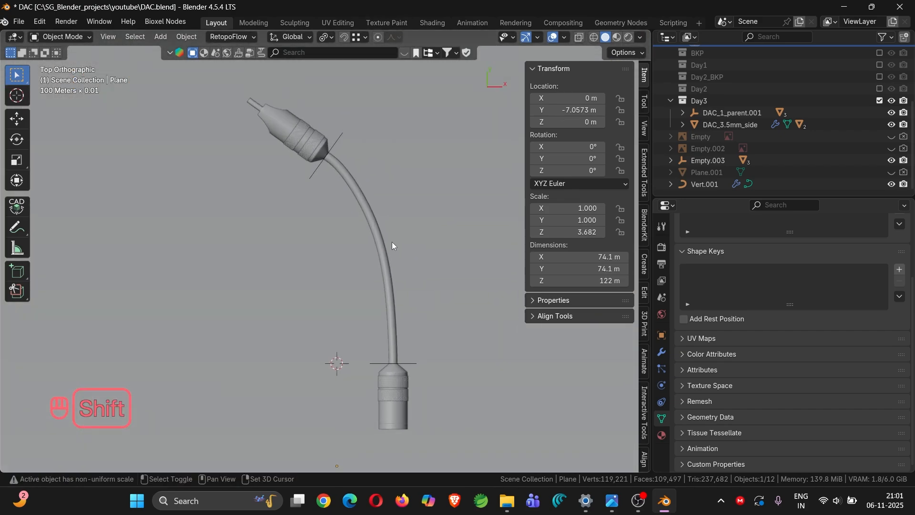
Step: Switch the viewport to Material Preview shading and view the cable and connectors at an angle
{"action": "left_click", "coordinate": [617, 37]}
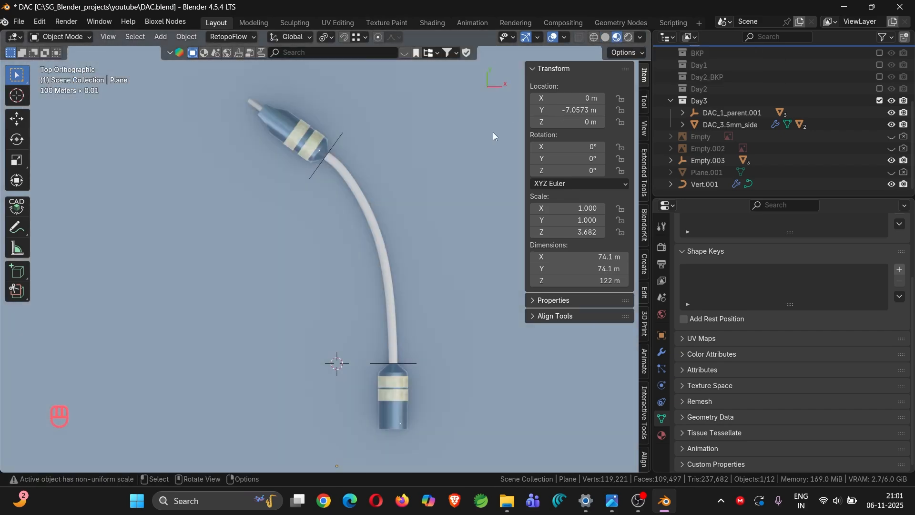
{"action": "middle_click_drag", "start_coordinate": [363, 290], "coordinate": [354, 196]}
{"action": "middle_click_drag", "start_coordinate": [345, 336], "coordinate": [374, 199], "text": "shift"}
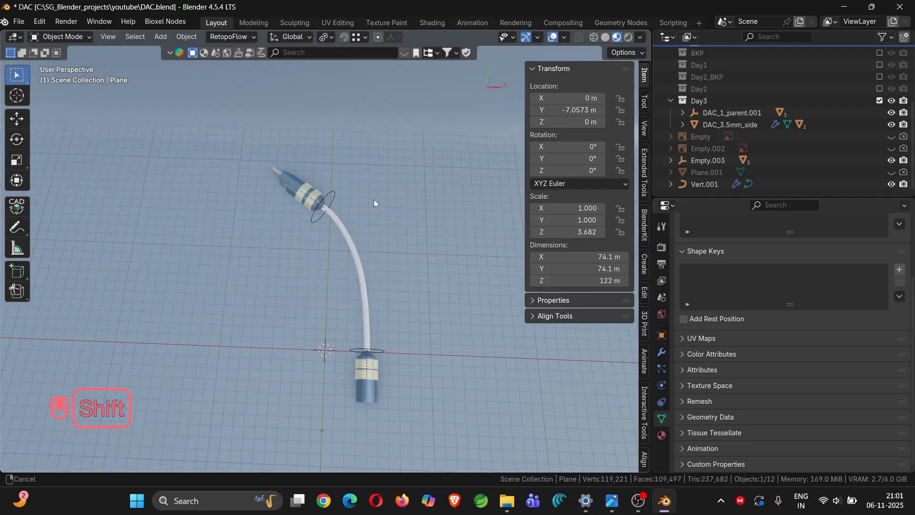
{"action": "middle_click_drag", "start_coordinate": [368, 351], "coordinate": [344, 273]}
{"action": "scroll", "coordinate": [344, 272], "scroll_direction": "up", "scroll_amount": 5}
{"action": "scroll", "coordinate": [344, 271], "scroll_direction": "down", "scroll_amount": 4}
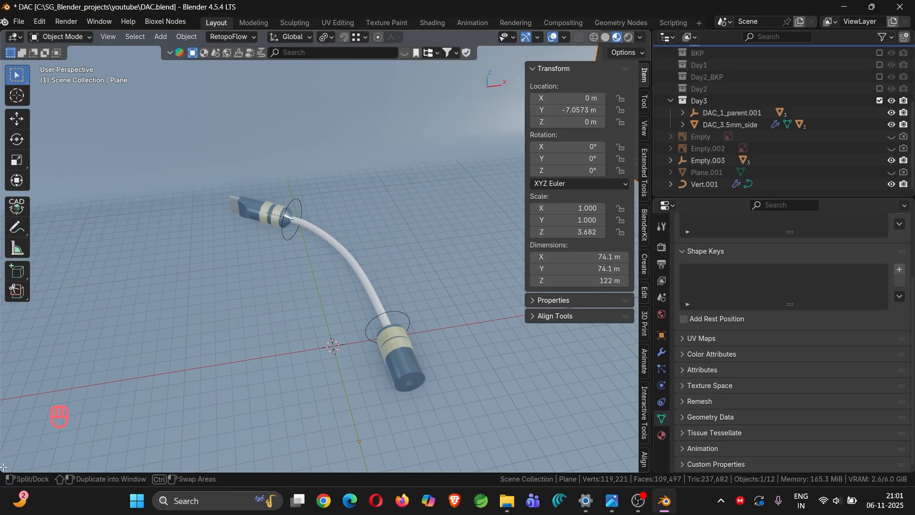
Step: Split off a lower area from the 3D viewport and turn it into a Shader Editor showing the backdrop's material
{"action": "left_click_drag", "start_coordinate": [3, 471], "coordinate": [9, 357]}
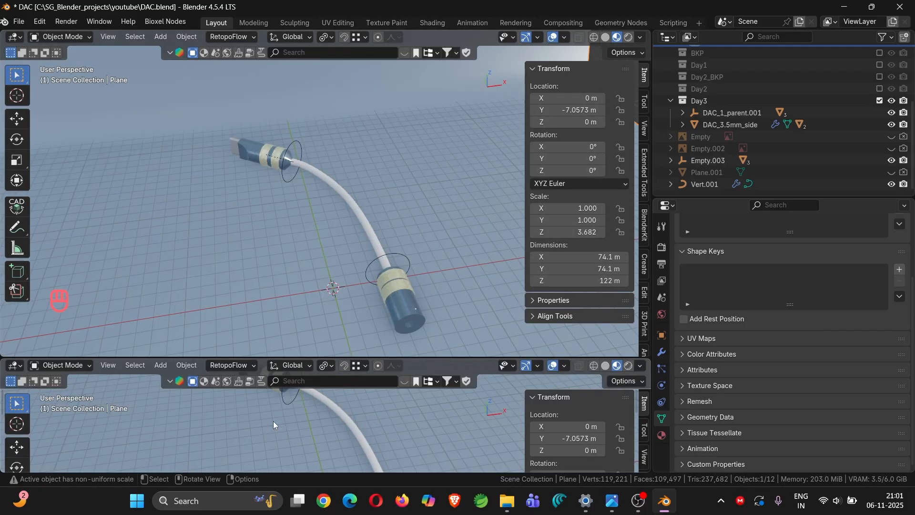
{"action": "left_click", "coordinate": [14, 365]}
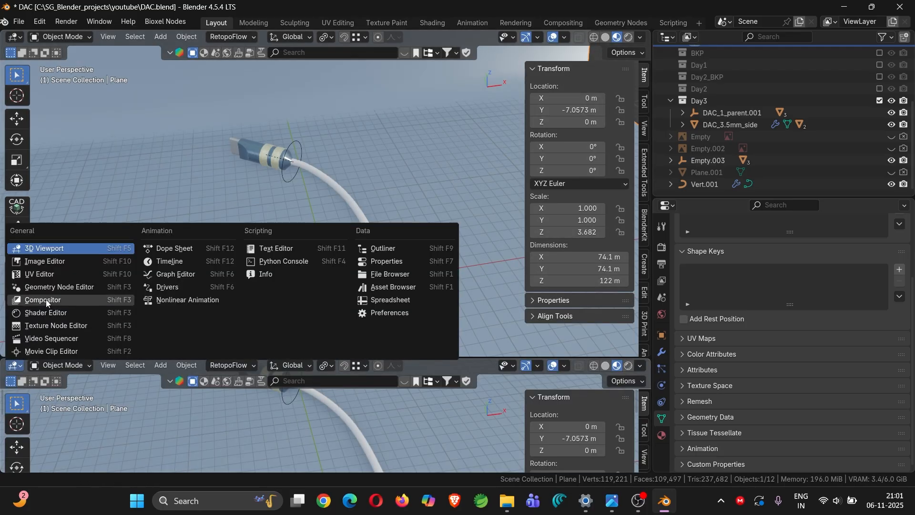
{"action": "left_click", "coordinate": [49, 312]}
{"action": "scroll", "coordinate": [319, 422], "scroll_direction": "up", "scroll_amount": 5}
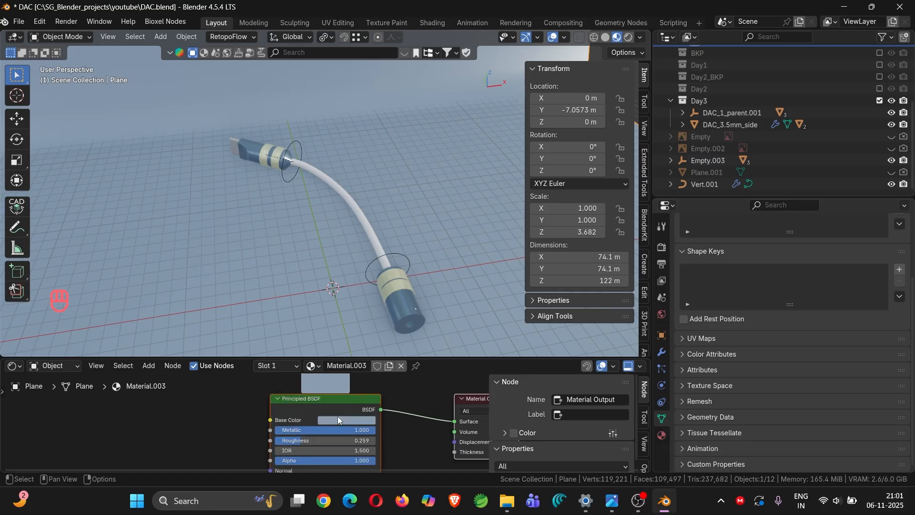
Step: Change the base color of the backdrop's Material.003 to a tan tone, about #AF9E78
{"action": "left_click", "coordinate": [344, 421]}
{"action": "left_click_drag", "start_coordinate": [352, 321], "coordinate": [358, 309]}
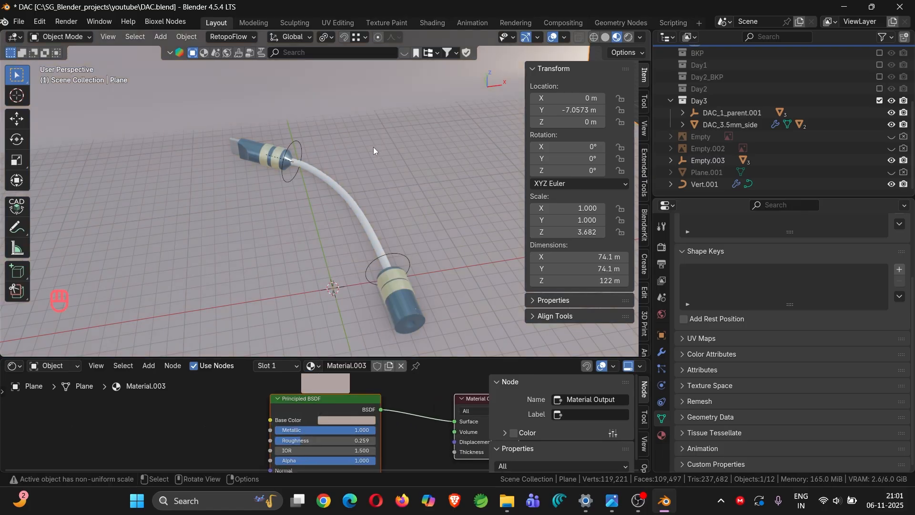
{"action": "left_click", "coordinate": [332, 420]}
{"action": "mouse_move", "coordinate": [358, 329]}
{"action": "left_mouse_down"}
{"action": "mouse_move", "coordinate": [345, 326]}
{"action": "mouse_move", "coordinate": [351, 314]}
{"action": "left_mouse_up"}
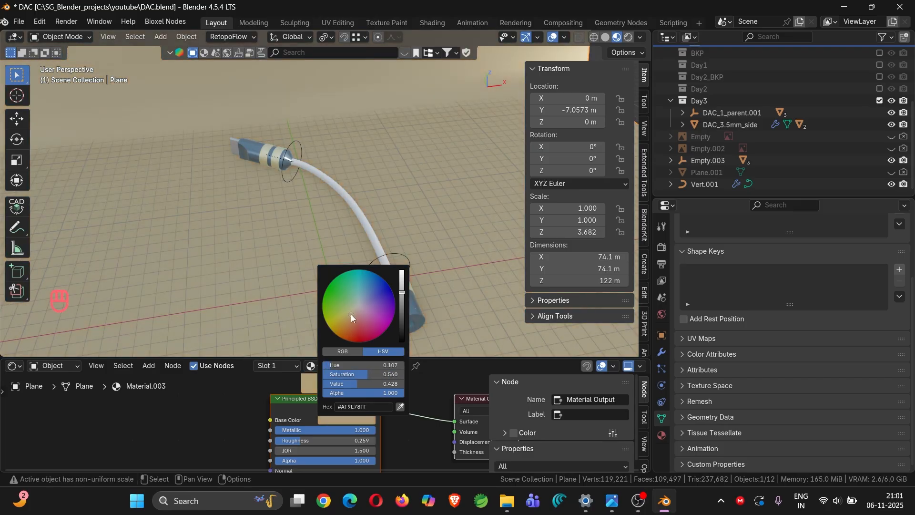
Step: Examine the recolored backdrop around the cable from a distance, from the top and at an angle
{"action": "scroll", "coordinate": [274, 269], "scroll_direction": "down", "scroll_amount": 3}
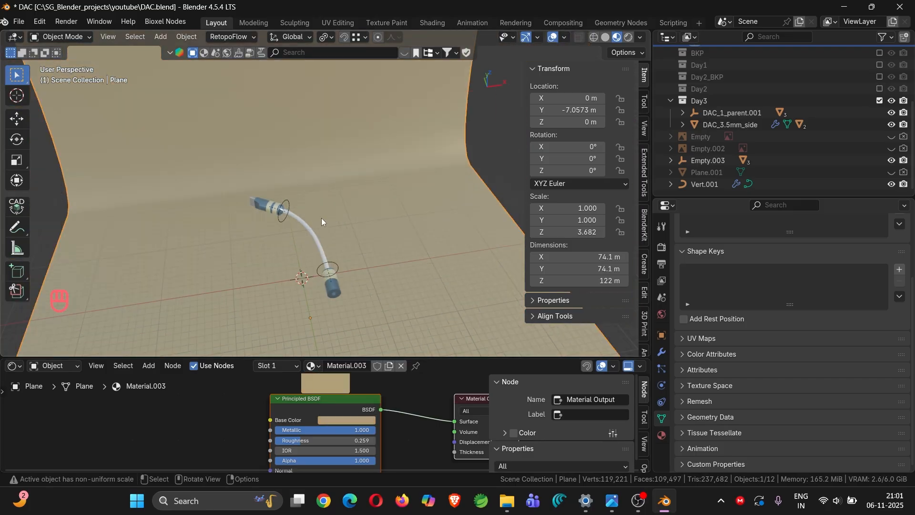
{"action": "key", "text": "Tab"}
{"action": "key", "text": "Tab"}
{"action": "key", "text": "KP_7"}
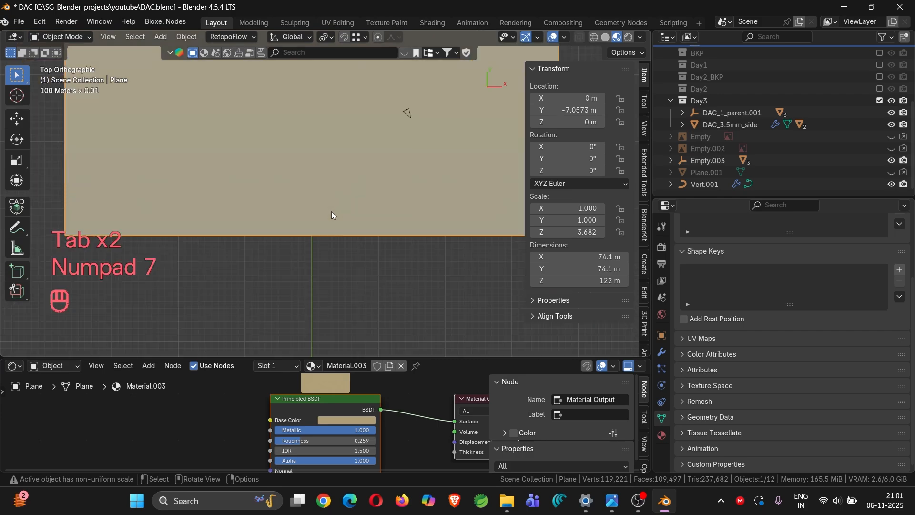
{"action": "middle_click_drag", "start_coordinate": [331, 195], "coordinate": [363, 223], "text": "shift"}
{"action": "scroll", "coordinate": [340, 162], "scroll_direction": "up", "scroll_amount": 6}
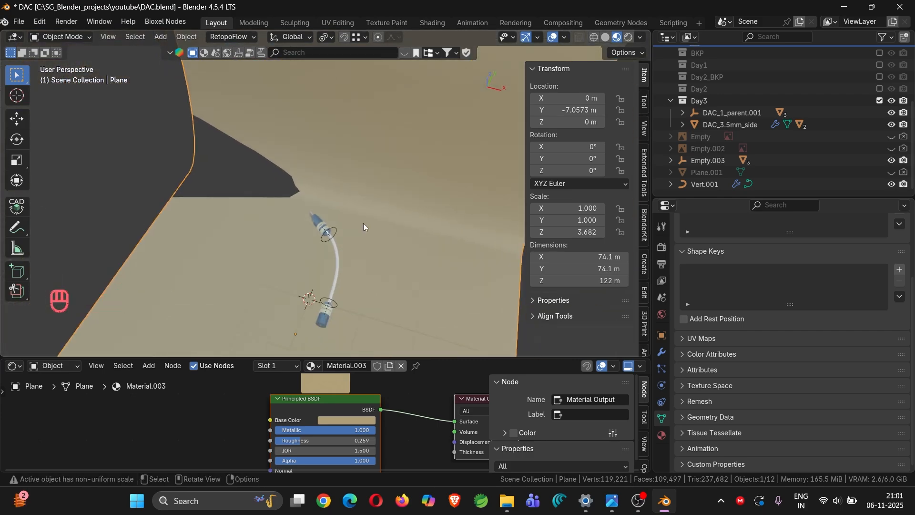
{"action": "scroll", "coordinate": [336, 256], "scroll_direction": "up", "scroll_amount": 5}
Step: Compare the cable with the reference photo dac_cables.jpg in the image viewer, and inspect the angled connector's textured ring material in Blender
{"action": "left_click", "coordinate": [322, 255]}
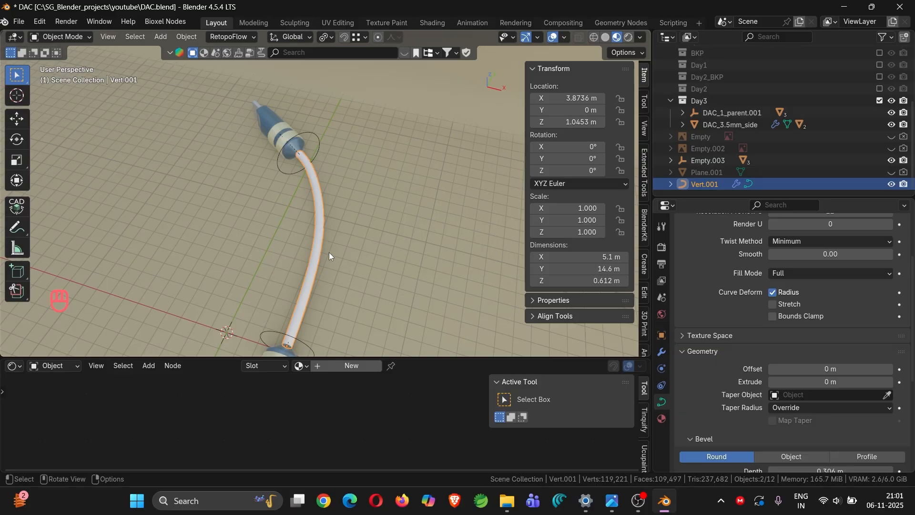
{"action": "middle_click_drag", "start_coordinate": [341, 245], "coordinate": [422, 196]}
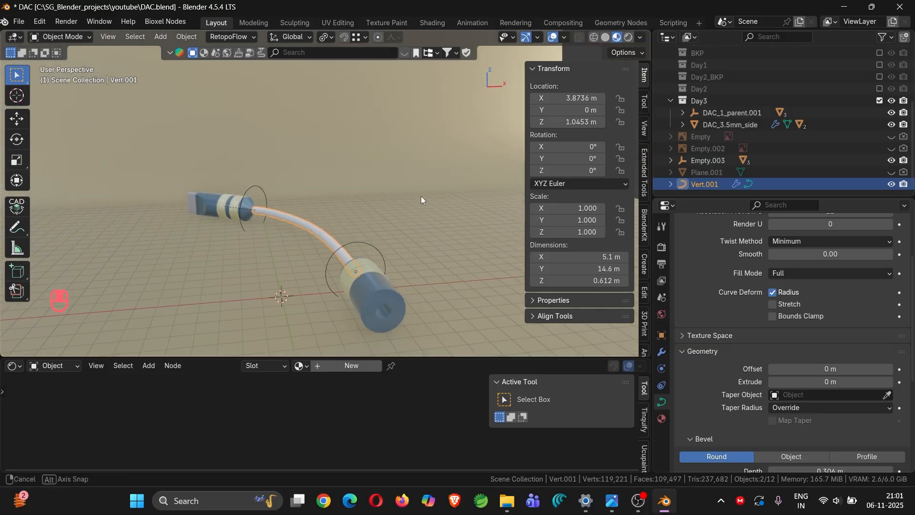
{"action": "left_click", "coordinate": [612, 502]}
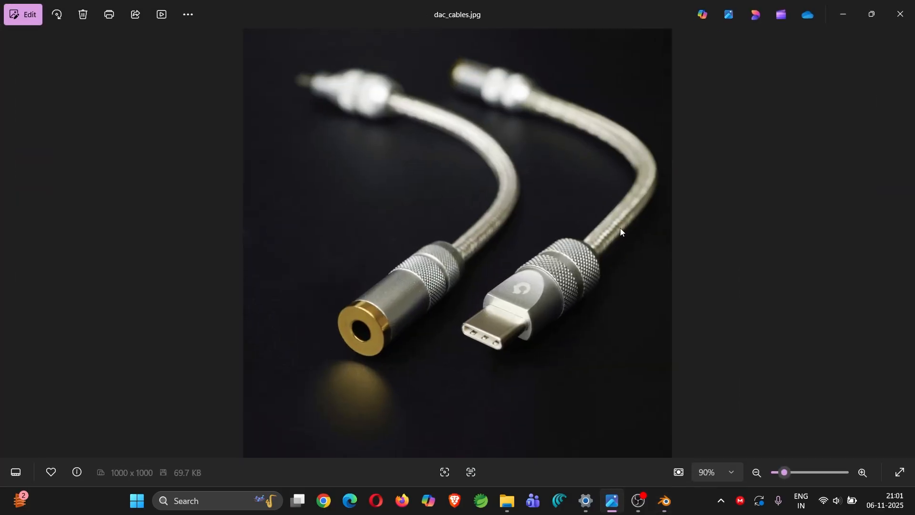
{"action": "left_click", "coordinate": [613, 498]}
{"action": "middle_click_drag", "start_coordinate": [402, 301], "coordinate": [394, 318]}
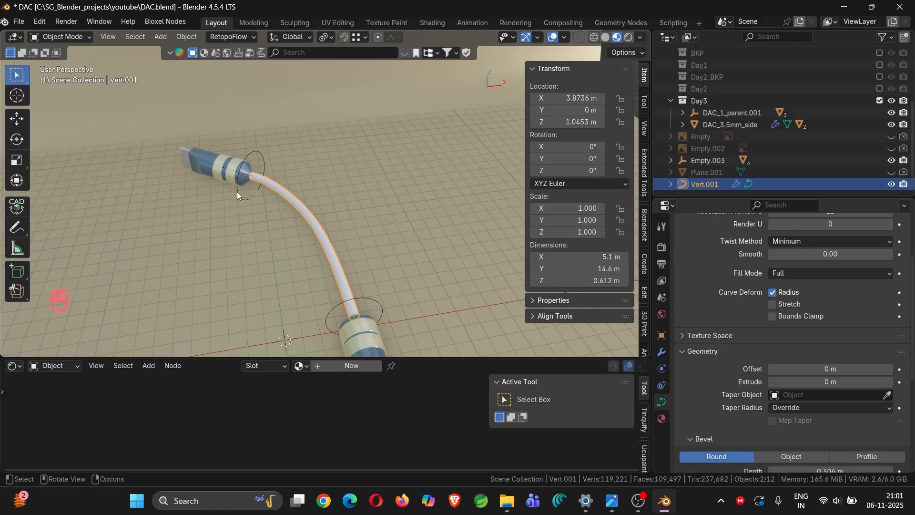
{"action": "left_click", "coordinate": [228, 176]}
{"action": "scroll", "coordinate": [227, 175], "scroll_direction": "down", "scroll_amount": 3}
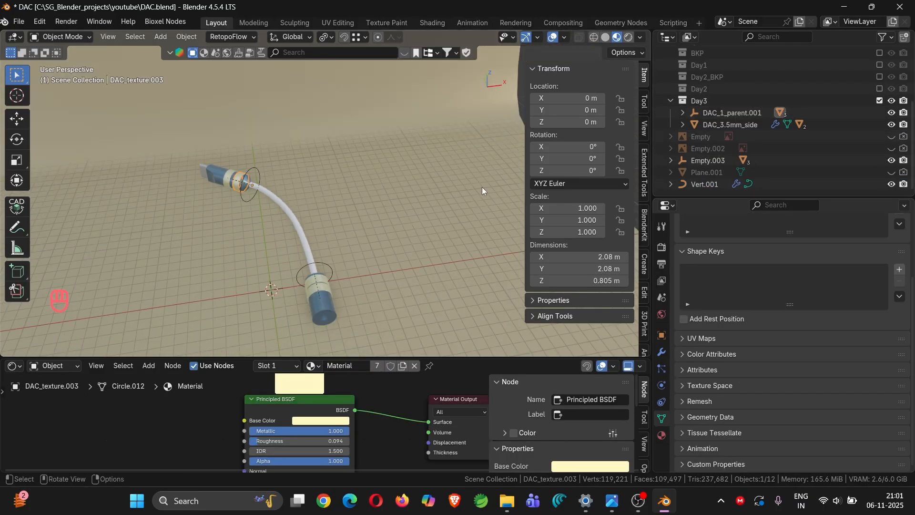
Step: Move Empty.003, the parent of DAC_3.5mm_side, into the Day3 collection
{"action": "left_click", "coordinate": [706, 101]}
{"action": "left_click", "coordinate": [684, 125]}
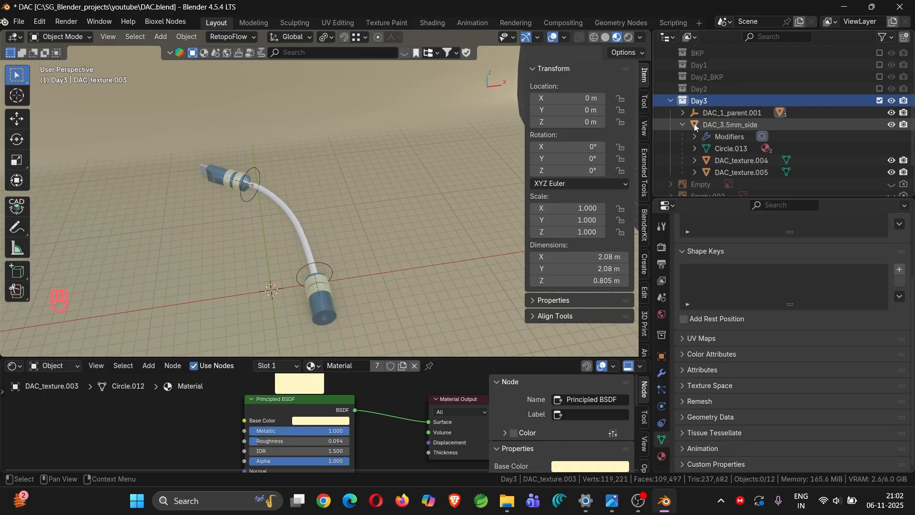
{"action": "left_click", "coordinate": [702, 124]}
{"action": "scroll", "coordinate": [725, 147], "scroll_direction": "down", "scroll_amount": 2}
{"action": "scroll", "coordinate": [725, 147], "scroll_direction": "down", "scroll_amount": 2}
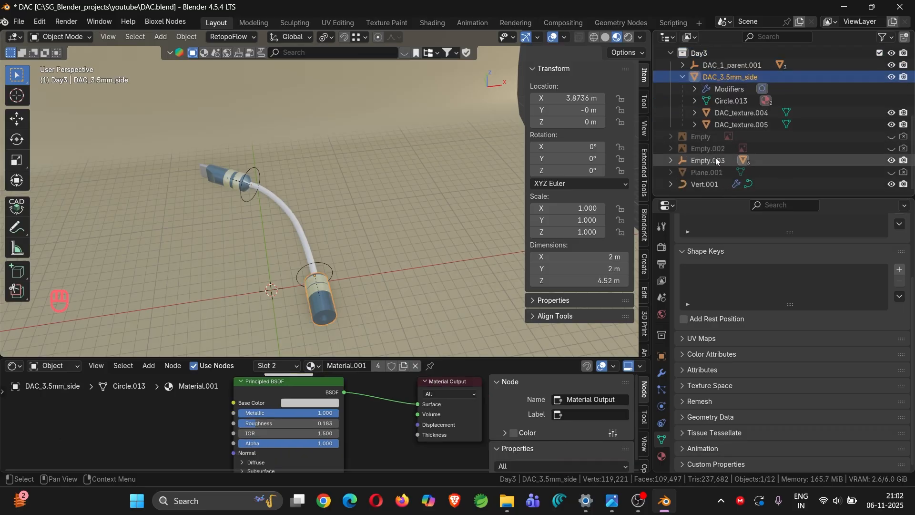
{"action": "left_click", "coordinate": [701, 160]}
{"action": "left_click_drag", "start_coordinate": [674, 161], "coordinate": [699, 61]}
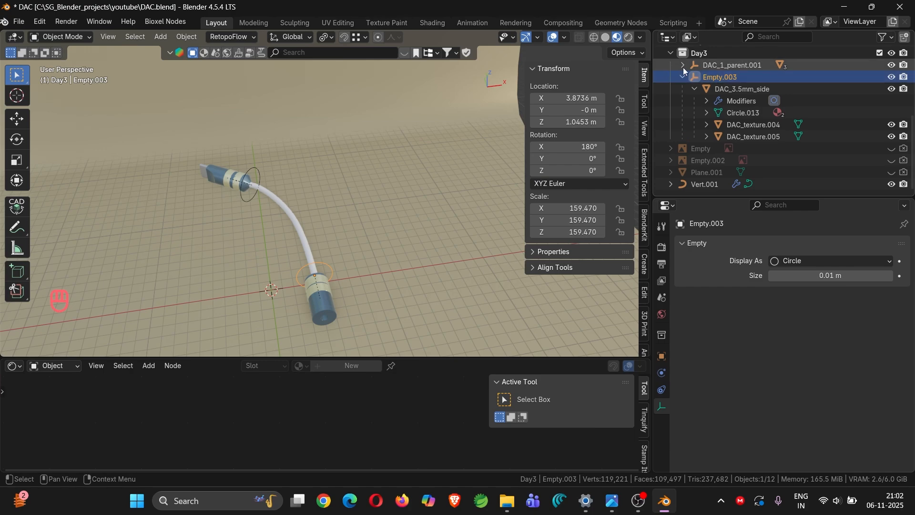
Step: Review the child objects under DAC_1_parent.001 and Empty.003 in the Day3 collection, and collapse both hierarchies
{"action": "left_click", "coordinate": [683, 65]}
{"action": "left_click", "coordinate": [706, 65]}
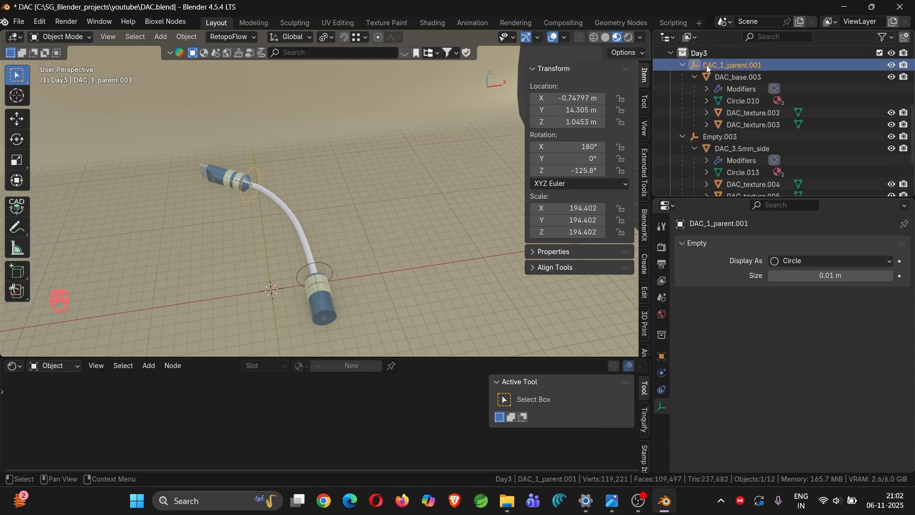
{"action": "left_click", "coordinate": [709, 137]}
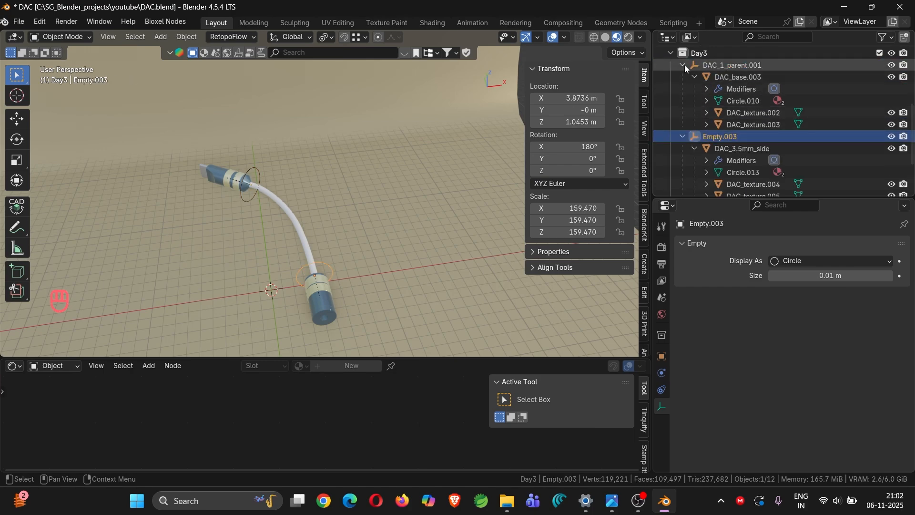
{"action": "left_click", "coordinate": [683, 65]}
{"action": "left_click", "coordinate": [683, 84]}
{"action": "middle_click_drag", "start_coordinate": [345, 251], "coordinate": [377, 241]}
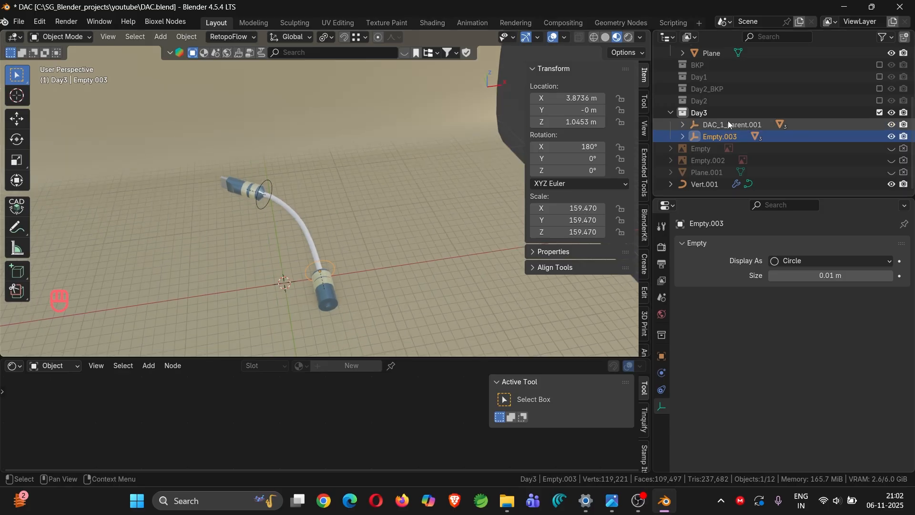
Step: Add a circle empty at the world origin in the Day3 collection
{"action": "left_click", "coordinate": [691, 115]}
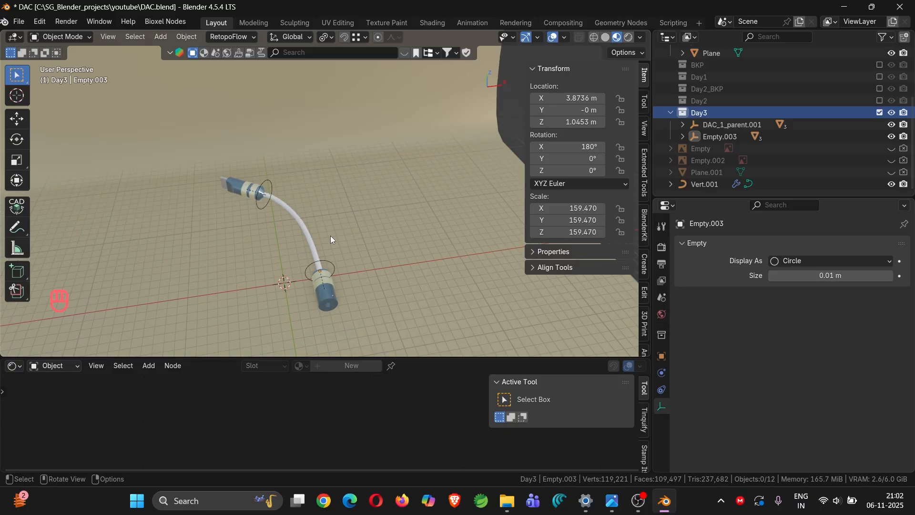
{"action": "key", "text": "shift+a"}
{"action": "mouse_move", "coordinate": [310, 241]}
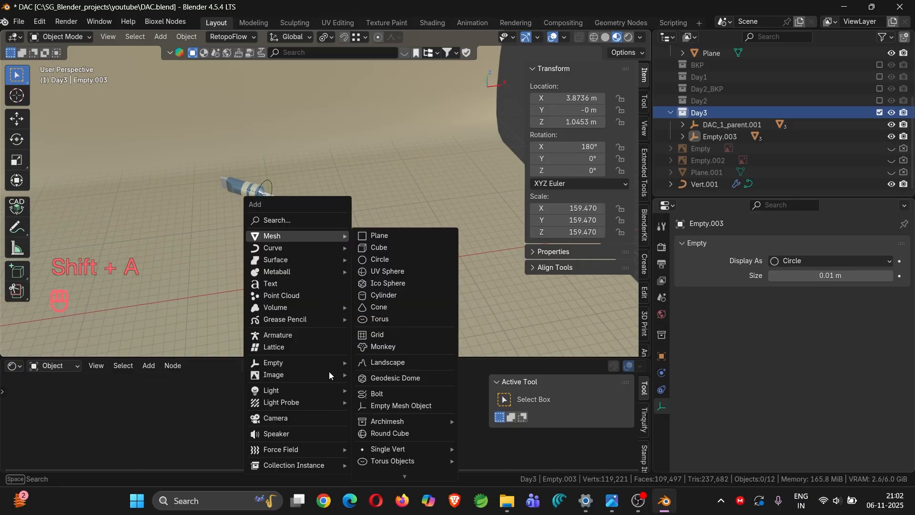
{"action": "mouse_move", "coordinate": [306, 366]}
{"action": "left_click", "coordinate": [397, 403]}
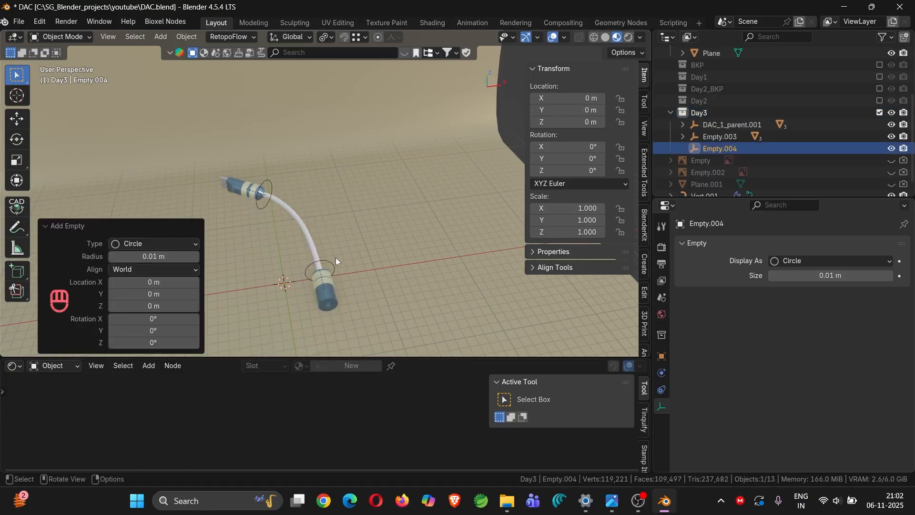
Step: Enlarge the new circle empty at the origin to a scale of about -613 on all axes
{"action": "key", "text": "s"}
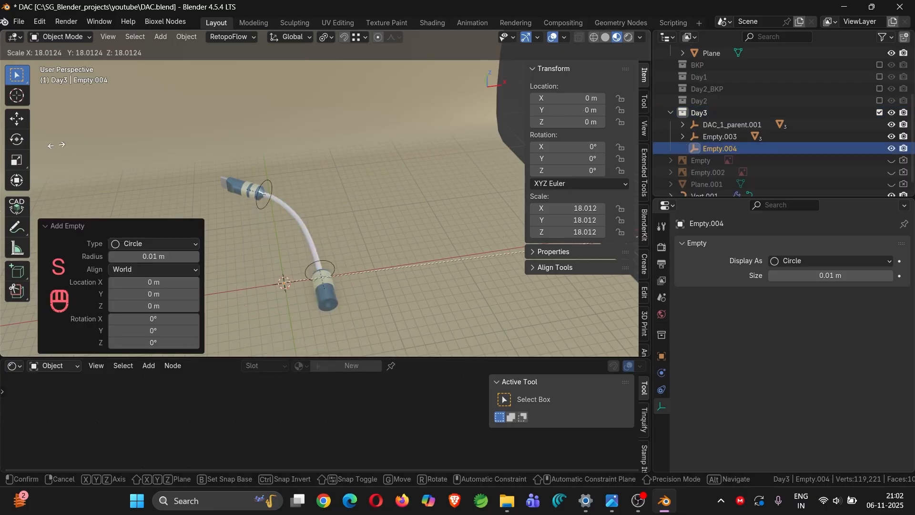
{"action": "left_click", "coordinate": [391, 269]}
{"action": "key", "text": "s"}
{"action": "left_click", "coordinate": [434, 156]}
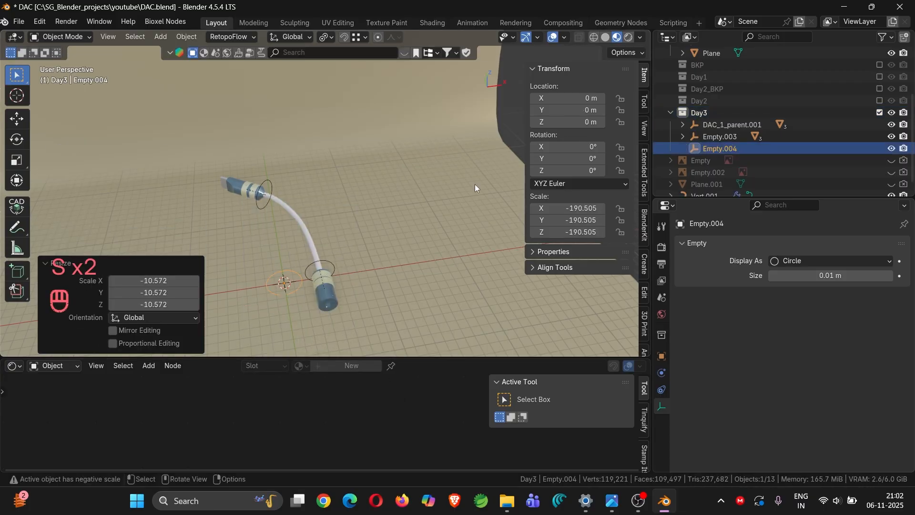
{"action": "key", "text": "s"}
{"action": "left_click", "coordinate": [439, 232]}
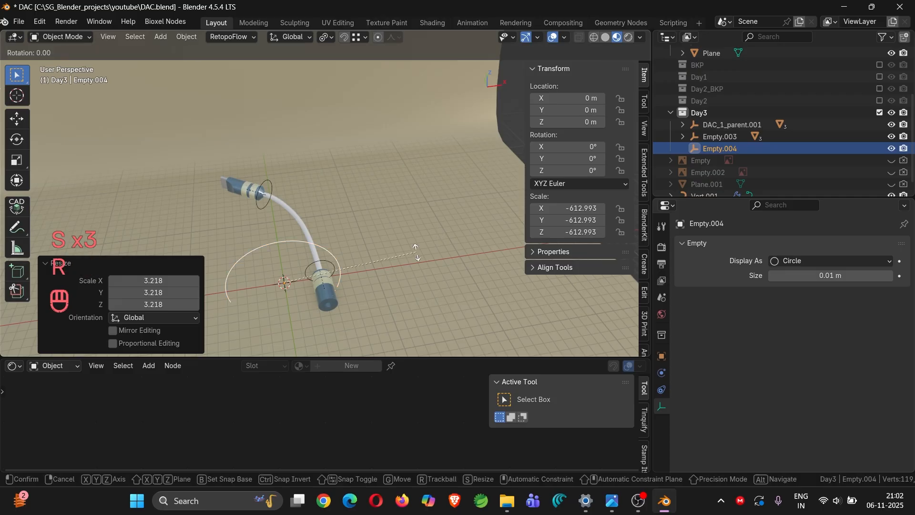
Step: Rotate the new circle empty 90° about the X axis
{"action": "key", "text": "r"}
{"action": "key", "text": "x"}
{"action": "key", "text": "KP_9"}
{"action": "key", "text": "KP_0"}
{"action": "key", "text": "KP_Enter"}
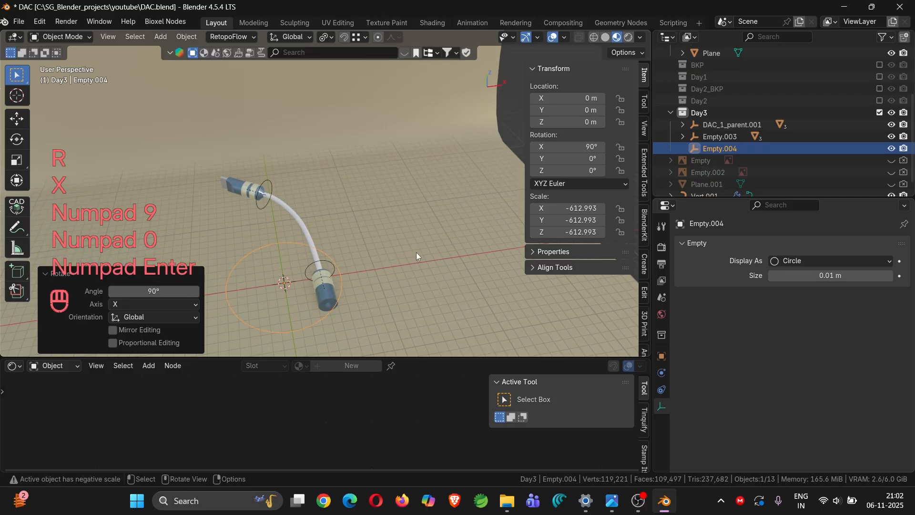
Step: Parent DAC_1_parent.001 and Empty.003 to Empty.004 using the Object parenting type
{"action": "left_click", "coordinate": [705, 125]}
{"action": "left_click", "coordinate": [705, 136], "text": "ctrl"}
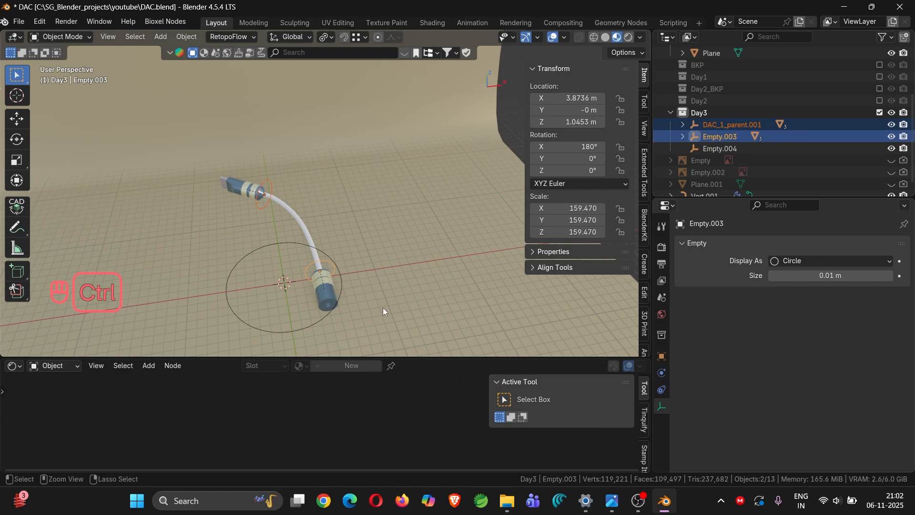
{"action": "left_click", "coordinate": [303, 330]}
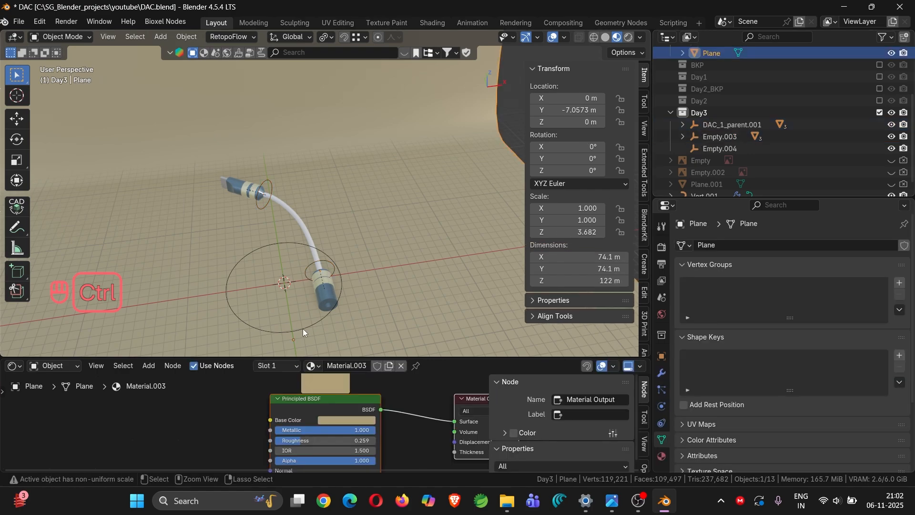
{"action": "left_click", "coordinate": [316, 262]}
{"action": "left_click", "coordinate": [269, 181], "text": "shift"}
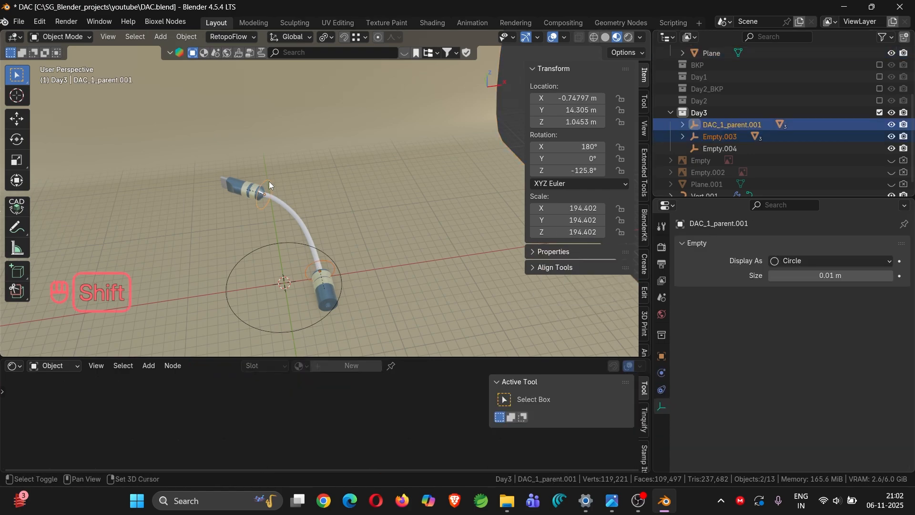
{"action": "left_click", "coordinate": [296, 242], "text": "shift"}
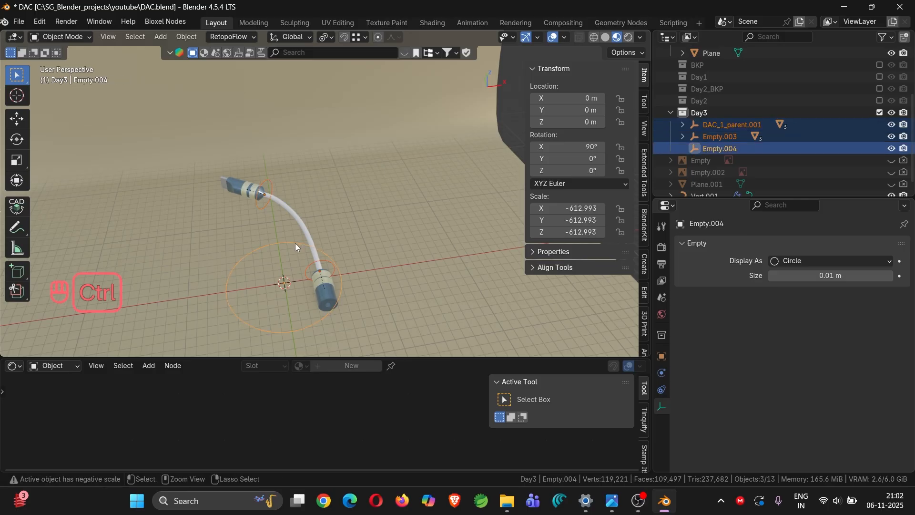
{"action": "key", "text": "ctrl+p"}
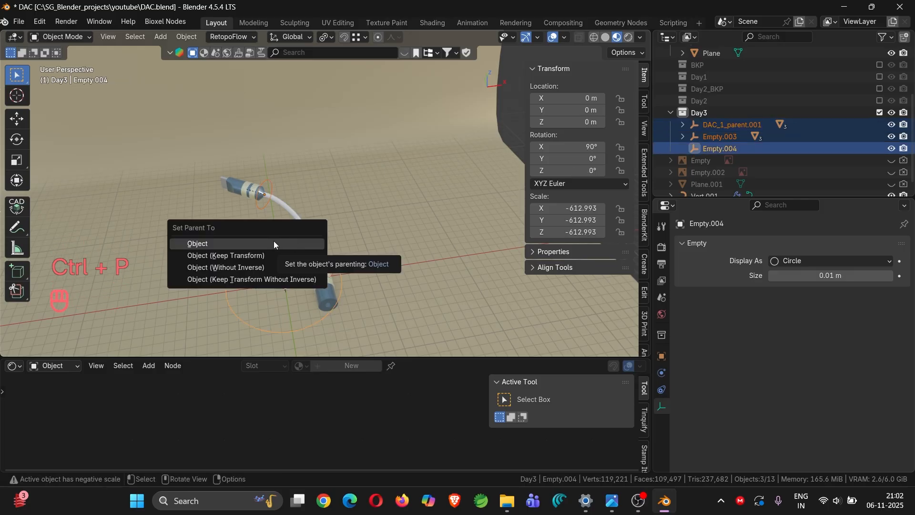
{"action": "left_click", "coordinate": [273, 243]}
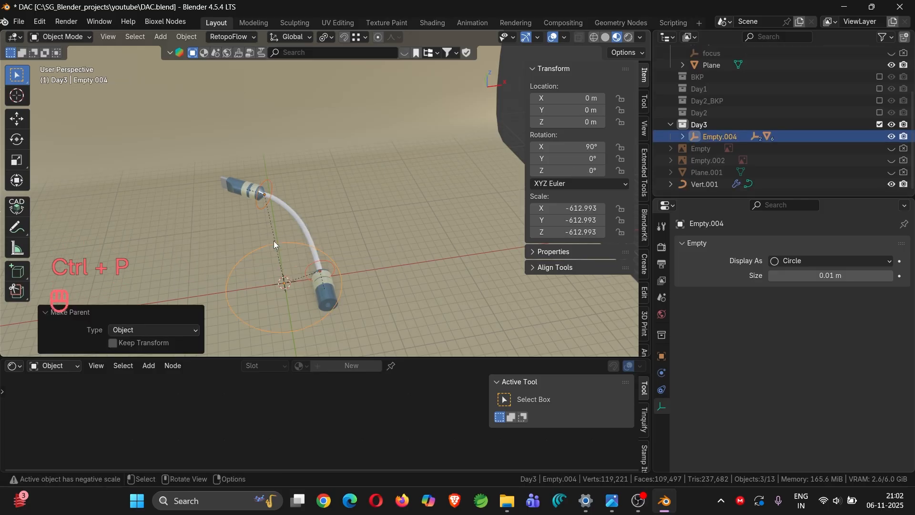
Step: Try a linked duplicate of the whole Empty.004 hierarchy moved about -10.6 m along X, and undo it
{"action": "left_click", "coordinate": [683, 136]}
{"action": "left_click", "coordinate": [696, 138]}
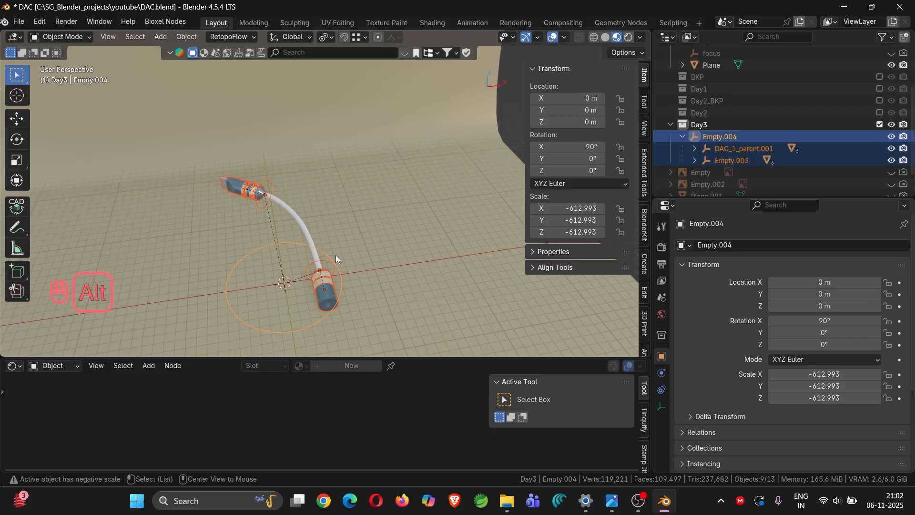
{"action": "key", "text": "alt+d"}
{"action": "key", "text": "x"}
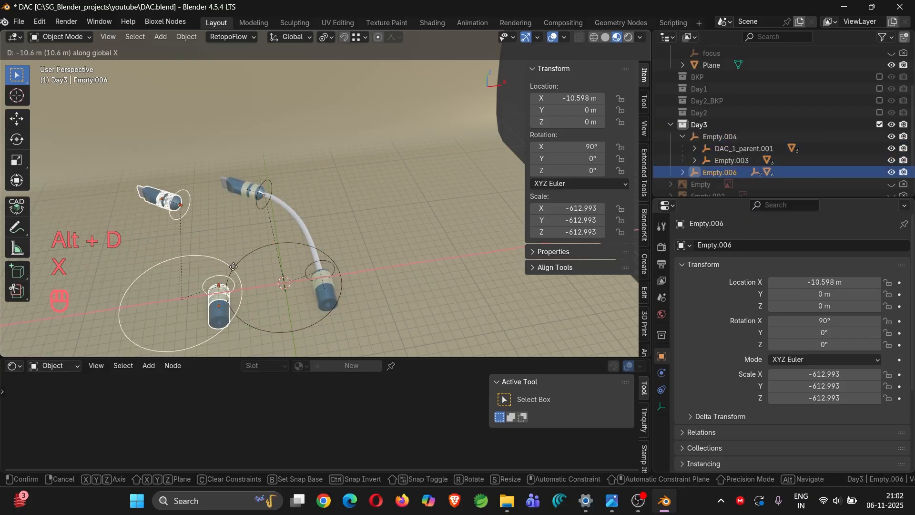
{"action": "left_click", "coordinate": [233, 267]}
{"action": "key", "text": "ctrl+z"}
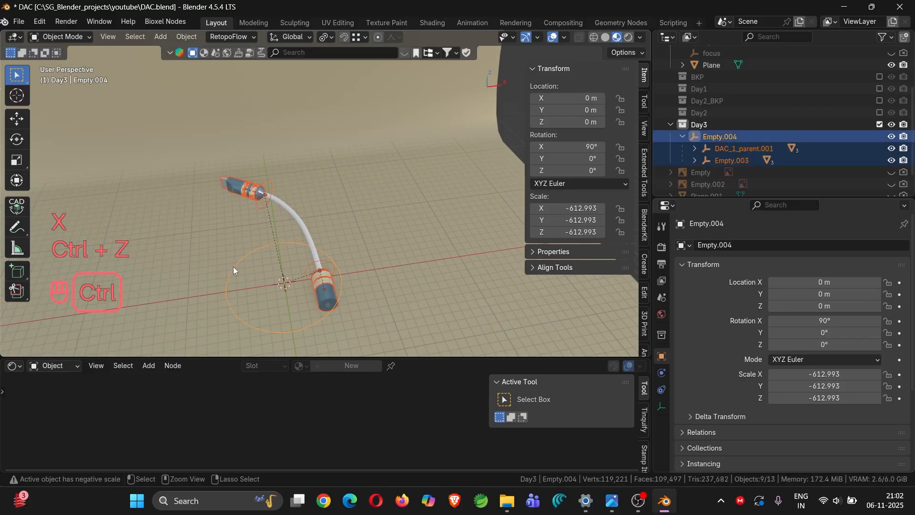
Step: Examine the cable and the points where it meets both connectors from several angles
{"action": "left_click", "coordinate": [301, 217]}
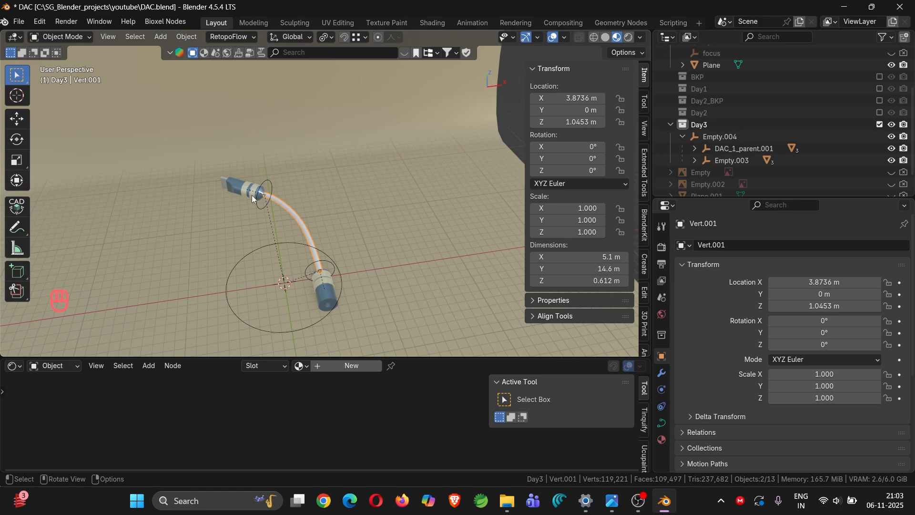
{"action": "scroll", "coordinate": [256, 191], "scroll_direction": "up", "scroll_amount": 1}
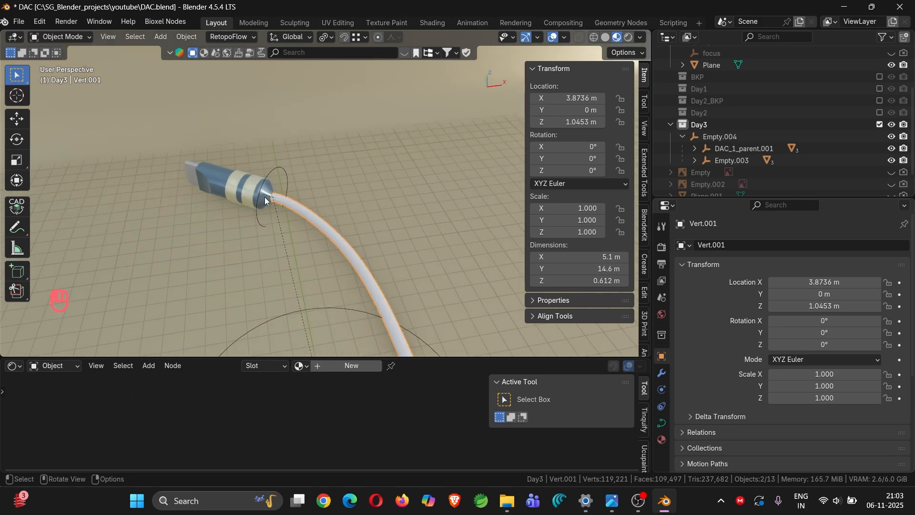
{"action": "left_click", "coordinate": [264, 196]}
{"action": "middle_click_drag", "start_coordinate": [265, 196], "coordinate": [390, 232]}
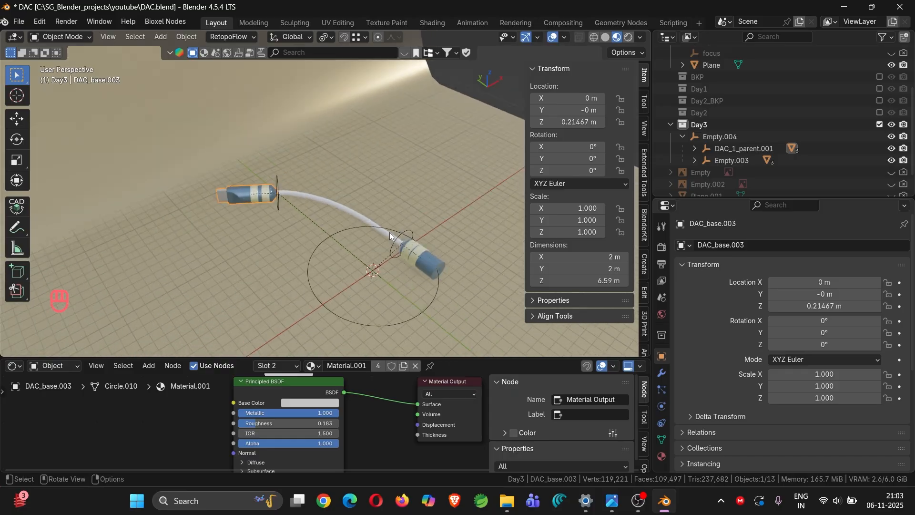
{"action": "scroll", "coordinate": [390, 233], "scroll_direction": "up", "scroll_amount": 4}
{"action": "mouse_move", "coordinate": [429, 261]}
{"action": "middle_mouse_down"}
{"action": "mouse_move", "coordinate": [447, 264]}
{"action": "mouse_move", "coordinate": [416, 247]}
{"action": "middle_mouse_up"}
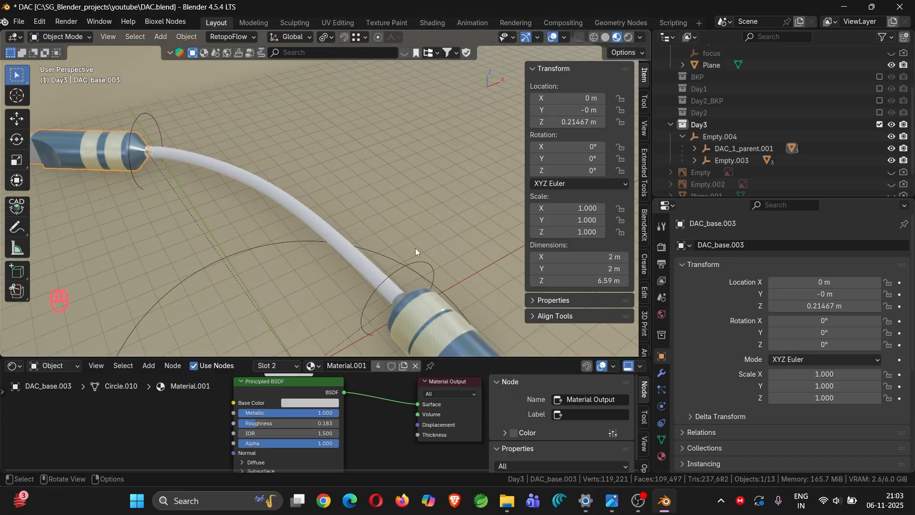
{"action": "scroll", "coordinate": [318, 224], "scroll_direction": "down", "scroll_amount": 4}
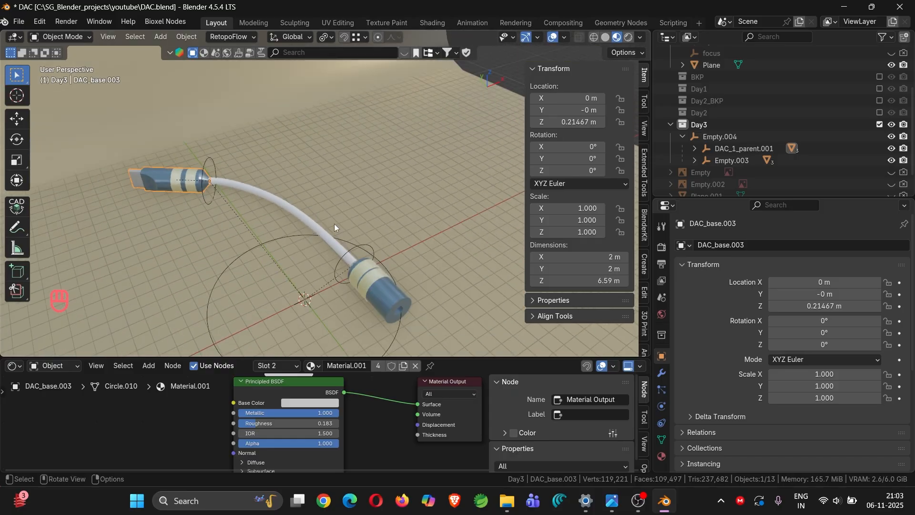
{"action": "left_click", "coordinate": [310, 221]}
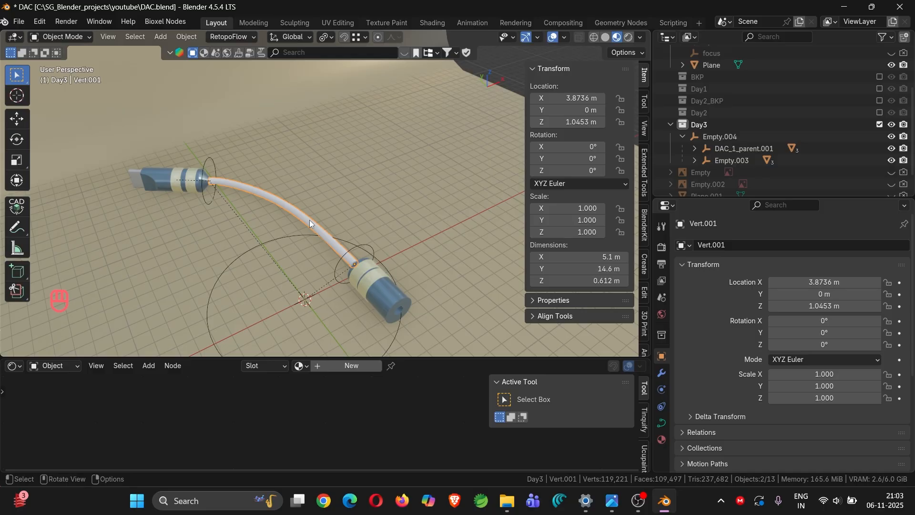
{"action": "left_click", "coordinate": [238, 259]}
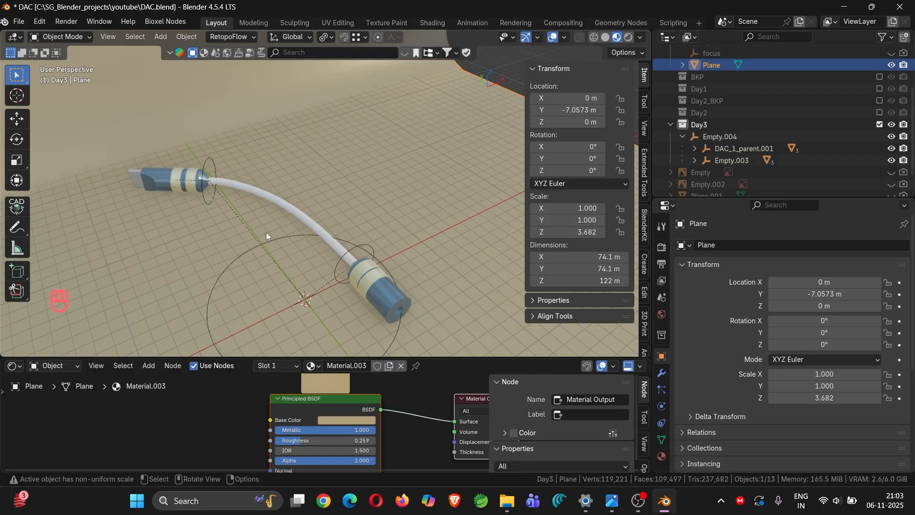
{"action": "middle_click_drag", "start_coordinate": [266, 233], "coordinate": [351, 210]}
Step: Give the cable Vert.001 a new material and darken its base color to dark grey
{"action": "left_click", "coordinate": [341, 220]}
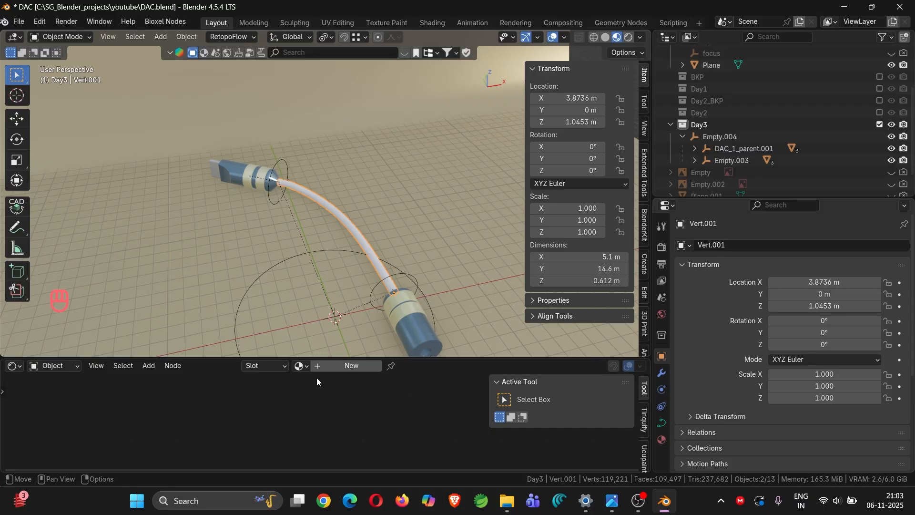
{"action": "left_click", "coordinate": [335, 365]}
{"action": "left_click", "coordinate": [290, 403]}
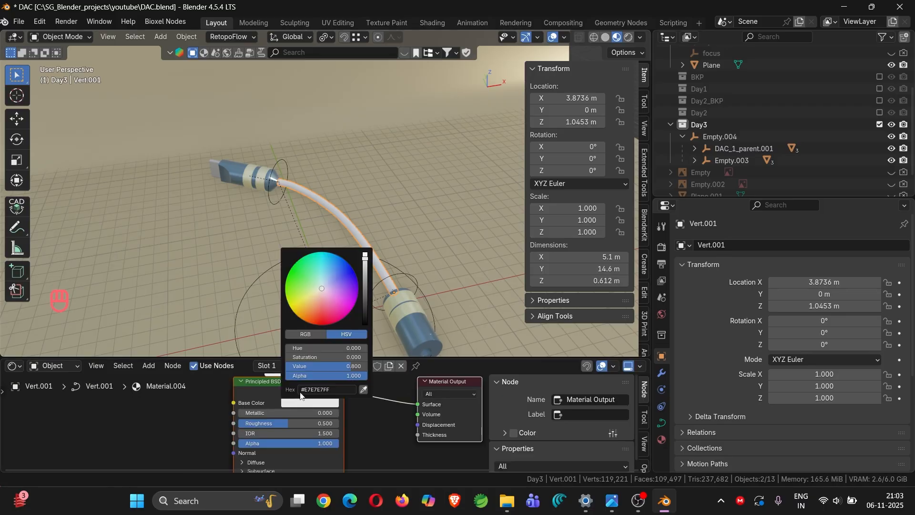
{"action": "left_click_drag", "start_coordinate": [364, 293], "coordinate": [365, 310]}
{"action": "left_click", "coordinate": [347, 187]}
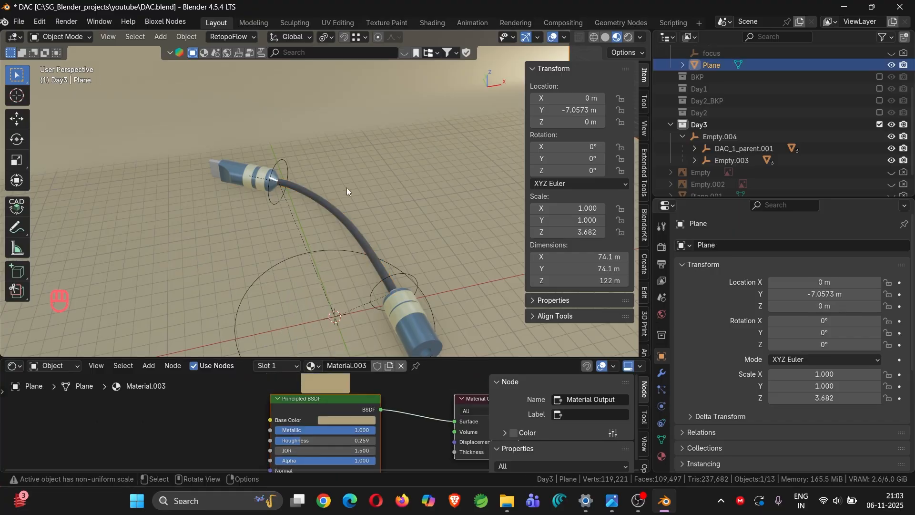
Step: Inspect the dark cable and the 3.5 mm connector up close and from a distance
{"action": "scroll", "coordinate": [342, 205], "scroll_direction": "up", "scroll_amount": 5}
{"action": "middle_click_drag", "start_coordinate": [321, 229], "coordinate": [347, 150], "text": "shift"}
{"action": "scroll", "coordinate": [333, 161], "scroll_direction": "down", "scroll_amount": 5}
{"action": "scroll", "coordinate": [405, 238], "scroll_direction": "down", "scroll_amount": 4}
{"action": "scroll", "coordinate": [379, 224], "scroll_direction": "down", "scroll_amount": 4}
{"action": "middle_click_drag", "start_coordinate": [364, 189], "coordinate": [367, 202]}
{"action": "scroll", "coordinate": [358, 117], "scroll_direction": "up", "scroll_amount": 3}
{"action": "middle_click_drag", "start_coordinate": [357, 117], "coordinate": [366, 168], "text": "shift"}
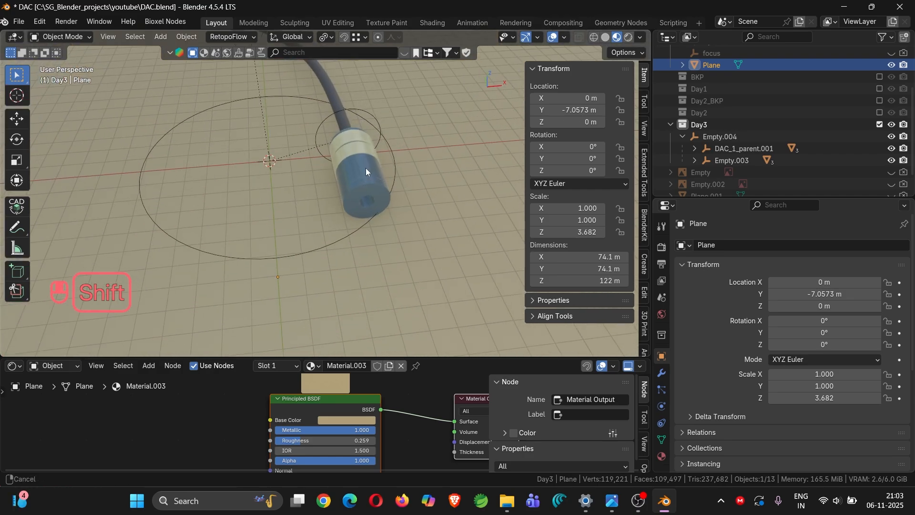
Step: Open DAC_3.5mm_side for mesh editing and focus on the narrow groove near its open end
{"action": "scroll", "coordinate": [366, 187], "scroll_direction": "up", "scroll_amount": 4}
{"action": "key", "text": "Tab"}
{"action": "key", "text": "Tab"}
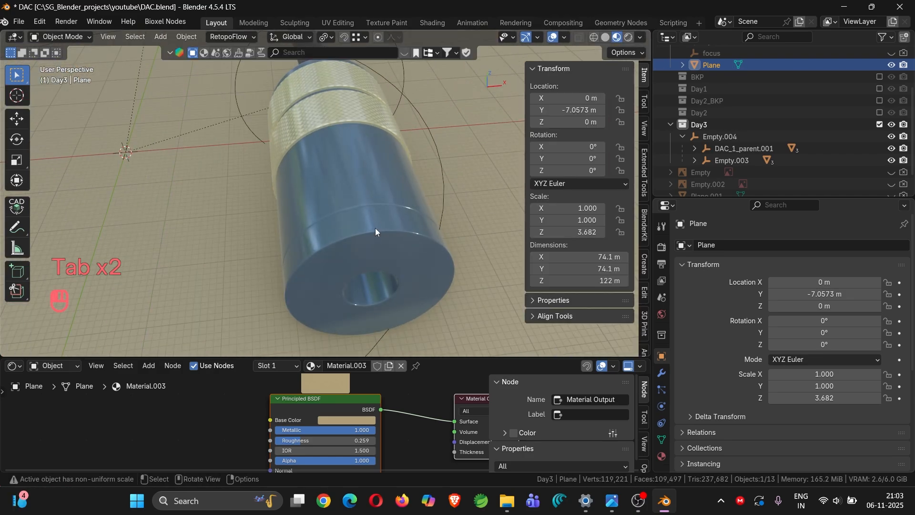
{"action": "left_click", "coordinate": [375, 228]}
{"action": "key", "text": "Tab"}
{"action": "scroll", "coordinate": [375, 229], "scroll_direction": "up", "scroll_amount": 2}
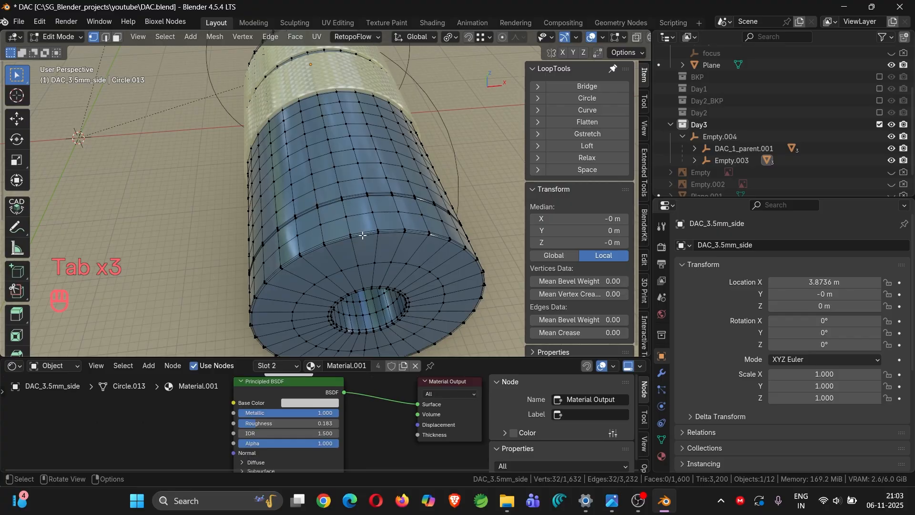
{"action": "mouse_move", "coordinate": [356, 217]}
{"action": "middle_mouse_down"}
{"action": "mouse_move", "coordinate": [405, 212]}
{"action": "mouse_move", "coordinate": [343, 190]}
{"action": "mouse_move", "coordinate": [262, 242]}
{"action": "mouse_move", "coordinate": [351, 210]}
{"action": "middle_mouse_up"}
{"action": "middle_click_drag", "start_coordinate": [351, 210], "coordinate": [352, 138], "text": "shift"}
{"action": "scroll", "coordinate": [352, 139], "scroll_direction": "up", "scroll_amount": 10}
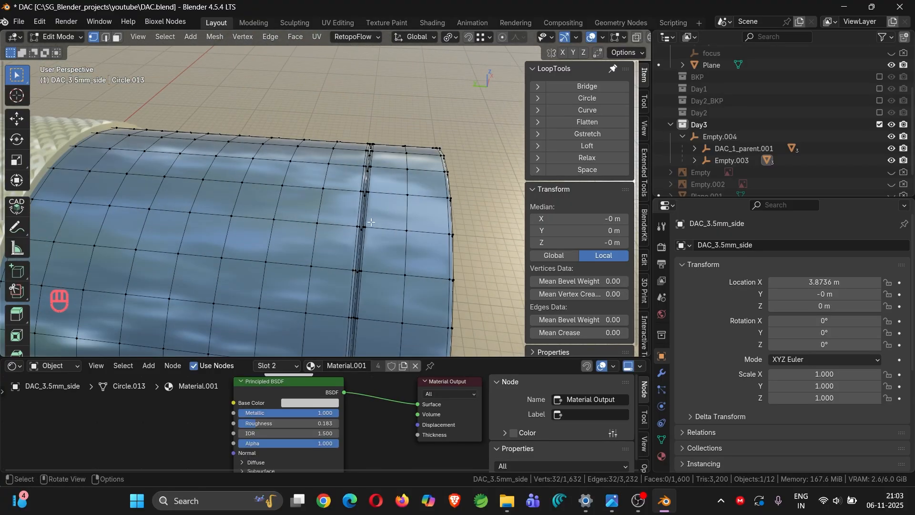
Step: Select the end band of DAC_3.5mm_side between the groove's edge loop and the open end as the loop's inner region
{"action": "key", "text": "2"}
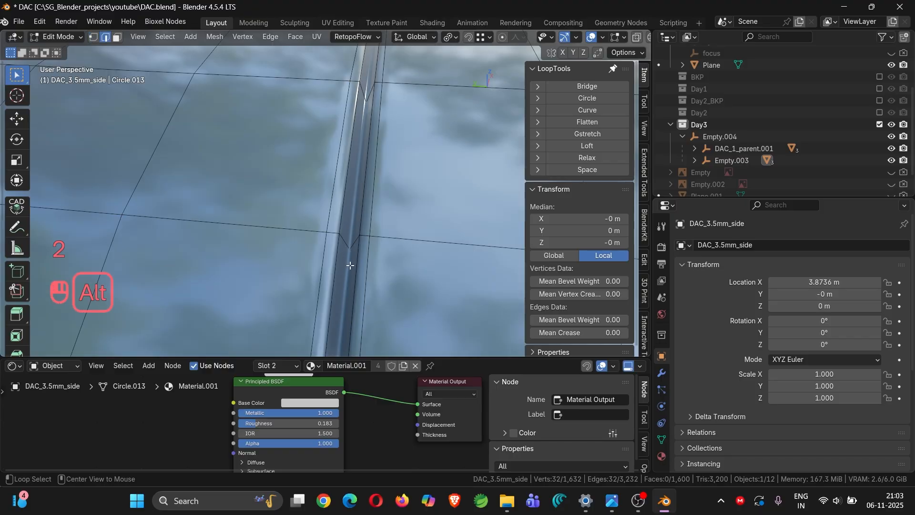
{"action": "scroll", "coordinate": [350, 265], "scroll_direction": "down", "scroll_amount": 10}
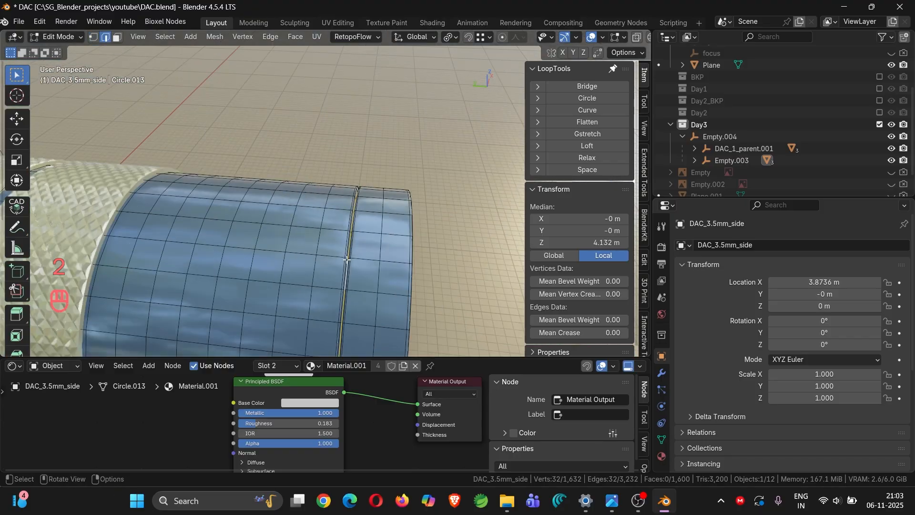
{"action": "left_click", "coordinate": [161, 36]}
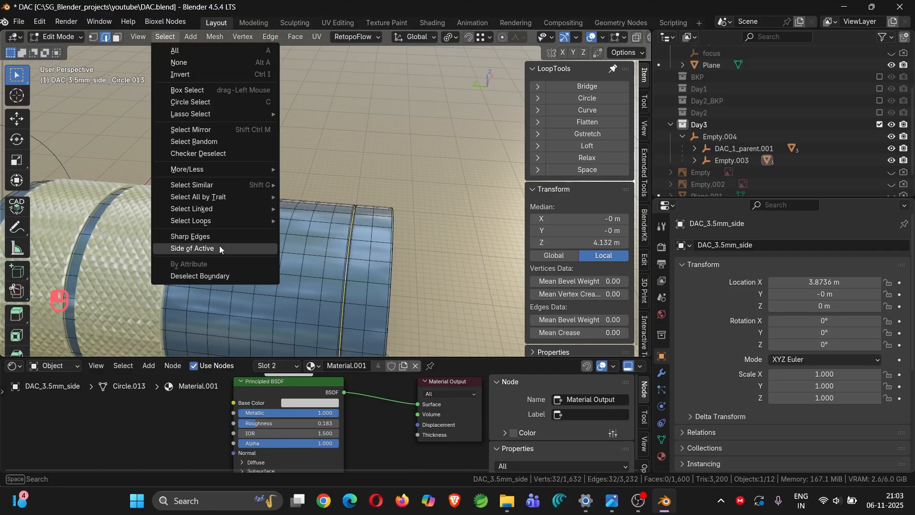
{"action": "mouse_move", "coordinate": [241, 221]}
{"action": "left_click", "coordinate": [339, 248]}
{"action": "scroll", "coordinate": [354, 254], "scroll_direction": "down", "scroll_amount": 6}
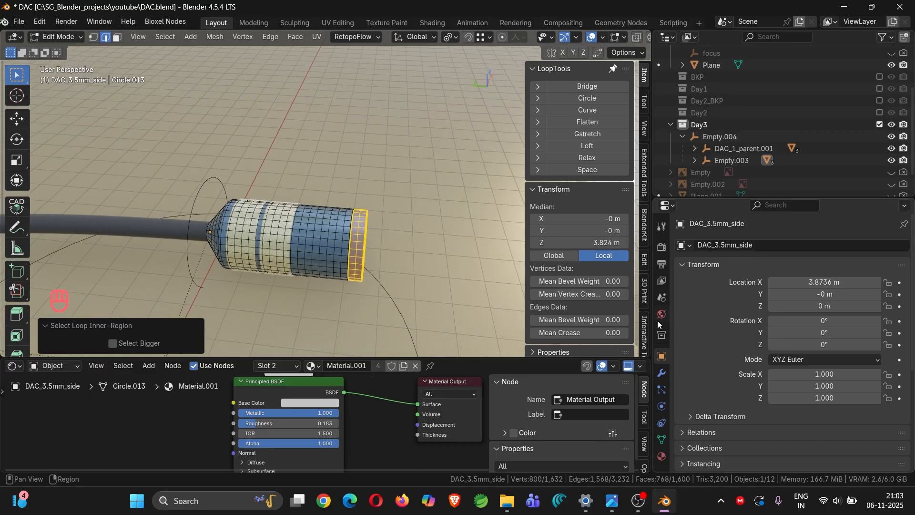
Step: Assign a new material to the selected end section with a pale yellow base color, metallic 1.000 and roughness 0.094, and leave mesh editing
{"action": "left_click", "coordinate": [662, 456]}
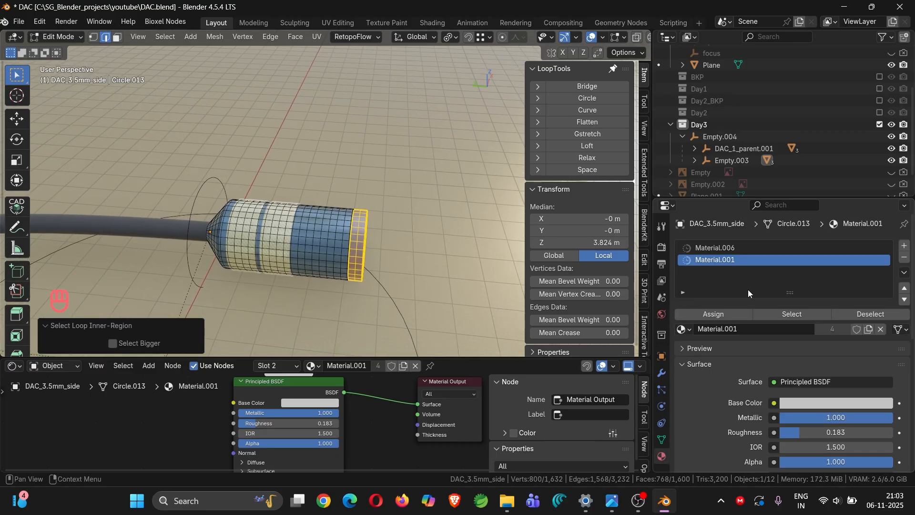
{"action": "left_click", "coordinate": [905, 246]}
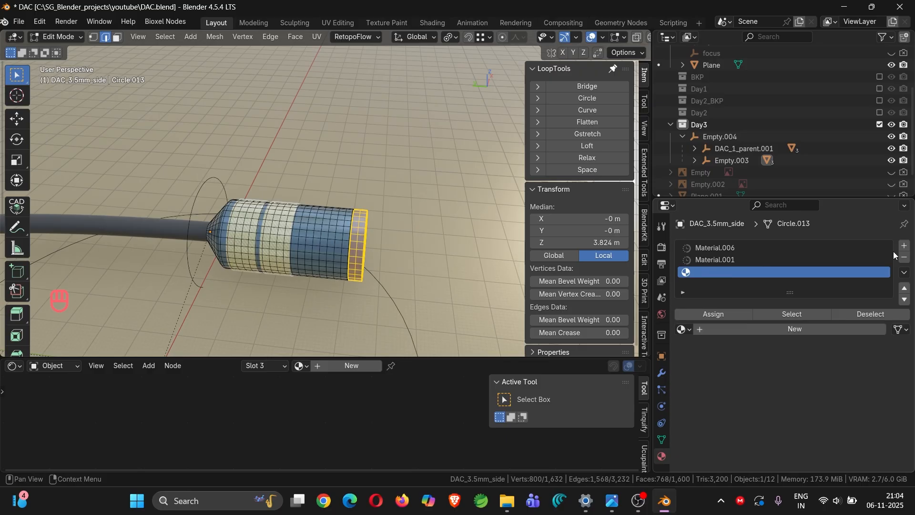
{"action": "left_click", "coordinate": [725, 326]}
{"action": "left_click", "coordinate": [825, 404]}
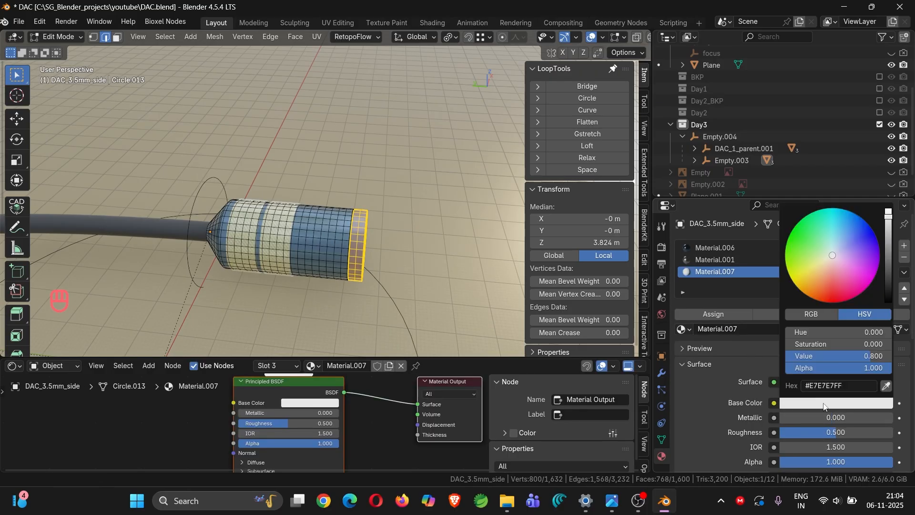
{"action": "left_click", "coordinate": [823, 283]}
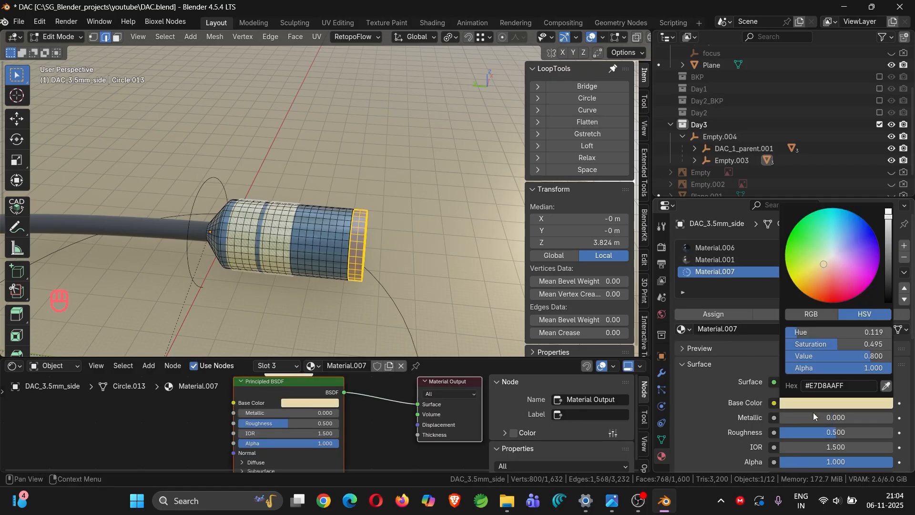
{"action": "left_click_drag", "start_coordinate": [865, 418], "coordinate": [893, 418]}
{"action": "left_click_drag", "start_coordinate": [823, 433], "coordinate": [790, 433]}
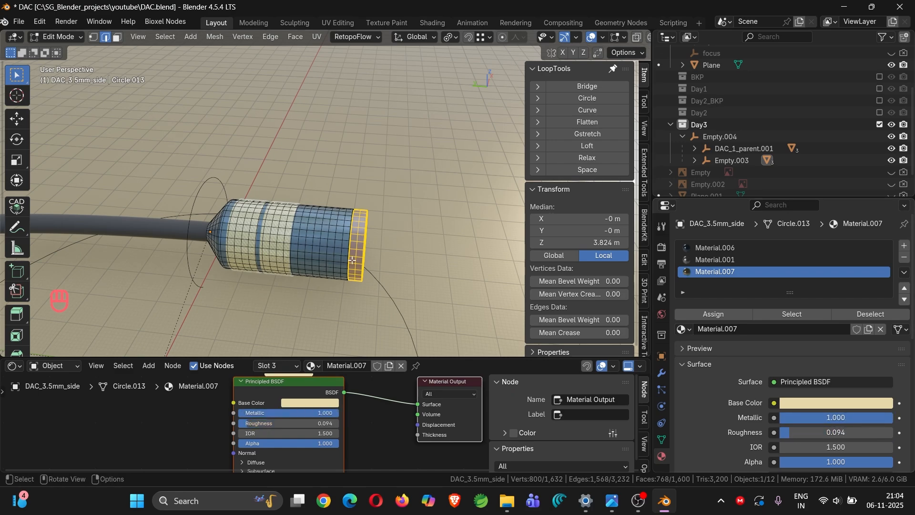
{"action": "key", "text": "Tab"}
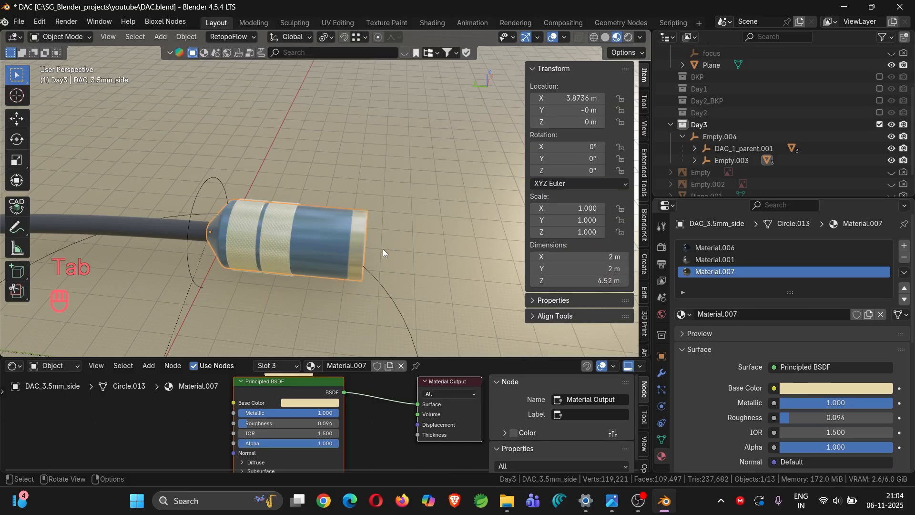
Step: Change the base color of the 3.5 mm connector's end-section material, Material.007, to a saturated gold
{"action": "left_click", "coordinate": [383, 249]}
{"action": "middle_click_drag", "start_coordinate": [393, 277], "coordinate": [323, 248]}
{"action": "scroll", "coordinate": [345, 230], "scroll_direction": "down", "scroll_amount": 4}
{"action": "scroll", "coordinate": [413, 288], "scroll_direction": "up", "scroll_amount": 4}
{"action": "middle_click_drag", "start_coordinate": [413, 288], "coordinate": [224, 245], "text": "shift"}
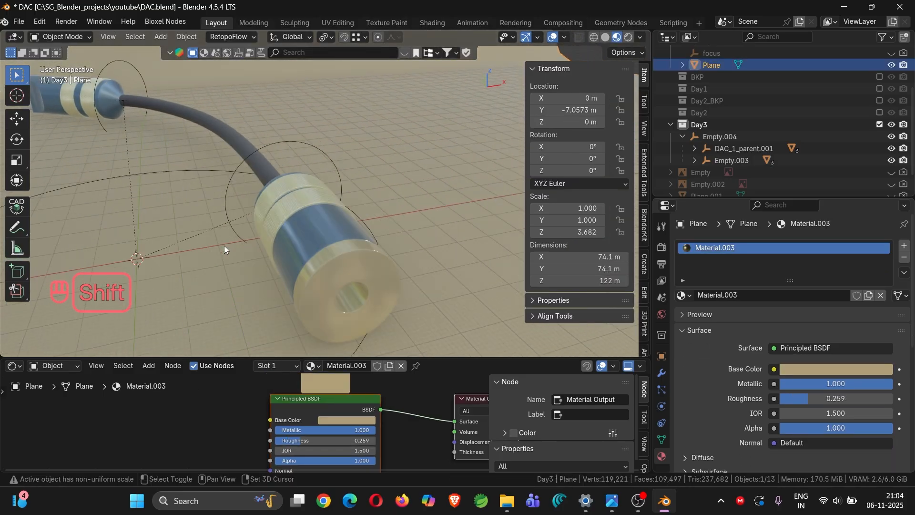
{"action": "left_click", "coordinate": [356, 257]}
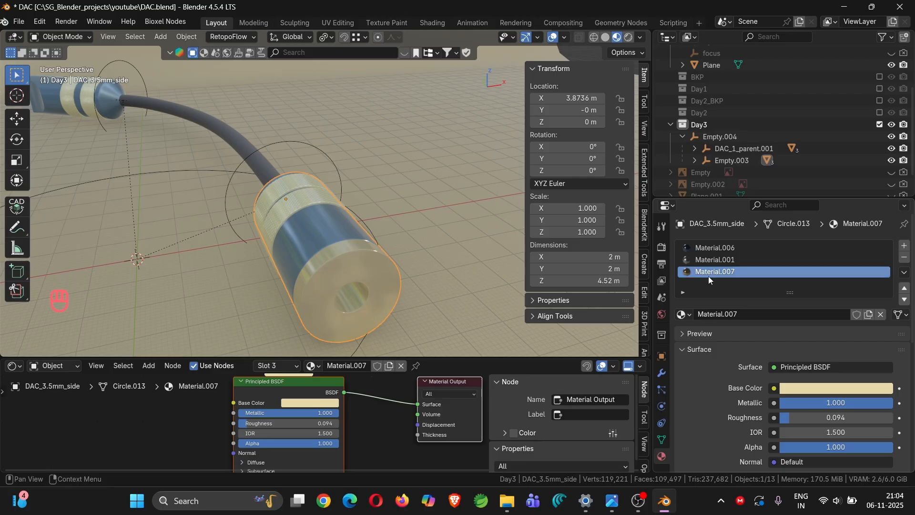
{"action": "left_click", "coordinate": [804, 390]}
{"action": "mouse_move", "coordinate": [820, 258]}
{"action": "left_mouse_down"}
{"action": "mouse_move", "coordinate": [810, 258]}
{"action": "mouse_move", "coordinate": [815, 264]}
{"action": "left_mouse_up"}
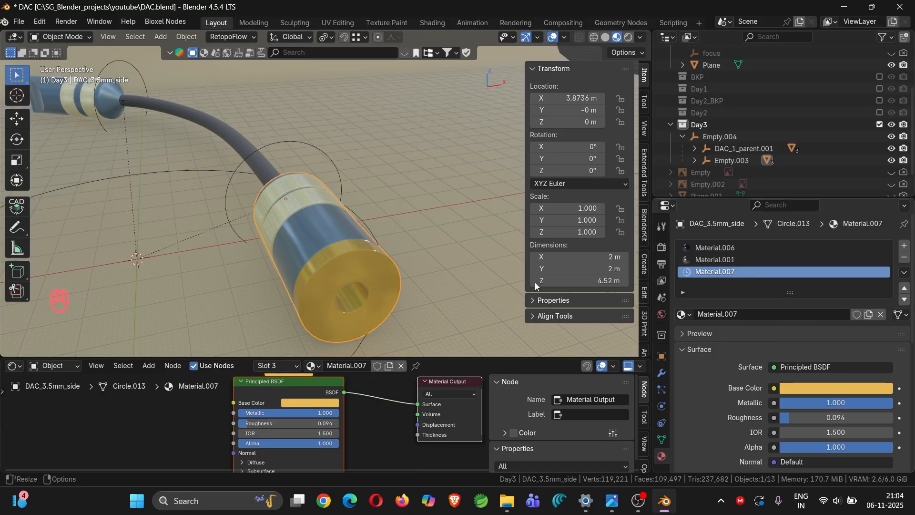
Step: Inspect the gold end section and the whole adapter from different angles and distances
{"action": "scroll", "coordinate": [405, 268], "scroll_direction": "down", "scroll_amount": 6}
{"action": "middle_click_drag", "start_coordinate": [404, 268], "coordinate": [385, 296]}
{"action": "scroll", "coordinate": [385, 250], "scroll_direction": "up", "scroll_amount": 4}
{"action": "scroll", "coordinate": [385, 250], "scroll_direction": "down", "scroll_amount": 3}
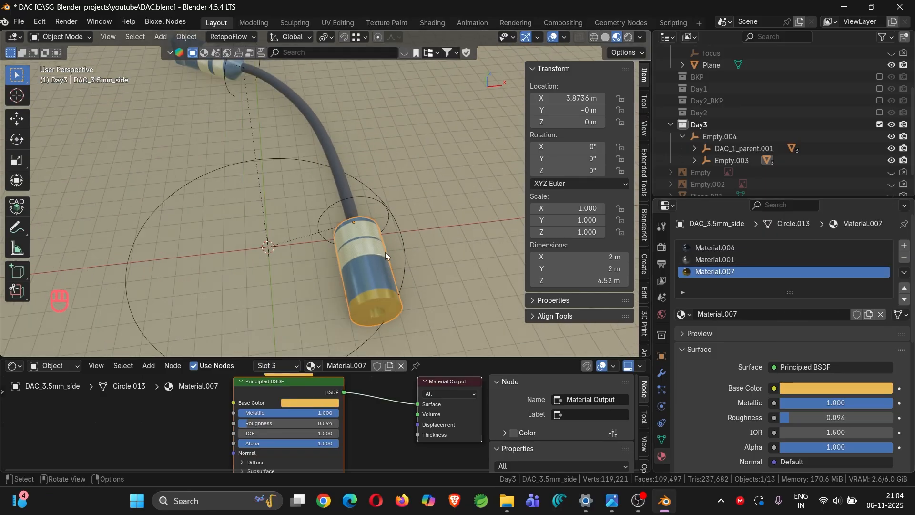
{"action": "mouse_move", "coordinate": [386, 251]}
{"action": "middle_mouse_down"}
{"action": "mouse_move", "coordinate": [441, 265]}
{"action": "mouse_move", "coordinate": [369, 194]}
{"action": "mouse_move", "coordinate": [398, 264]}
{"action": "middle_mouse_up"}
{"action": "left_click", "coordinate": [425, 265]}
{"action": "scroll", "coordinate": [442, 264], "scroll_direction": "down", "scroll_amount": 3}
Step: Select the cable Vert.001 and filter the BlenderKit material library to the plastic category
{"action": "left_click", "coordinate": [401, 264]}
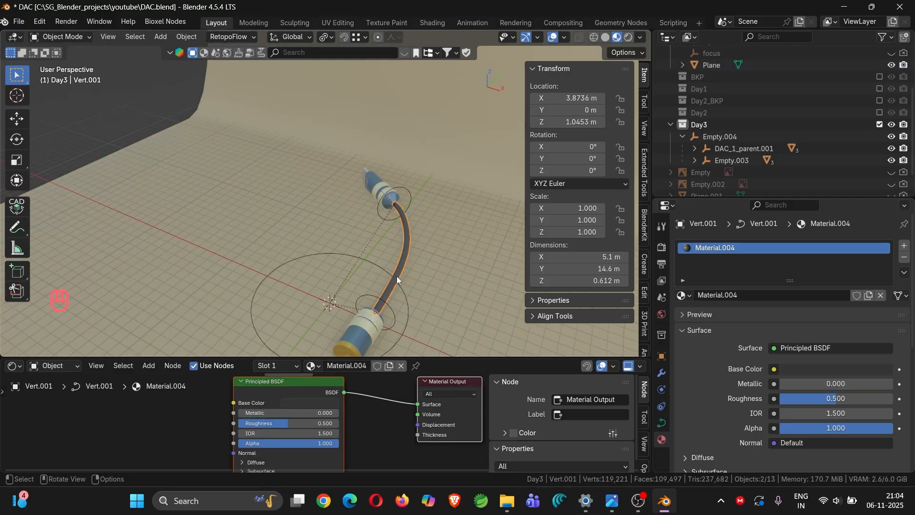
{"action": "scroll", "coordinate": [396, 282], "scroll_direction": "up", "scroll_amount": 8}
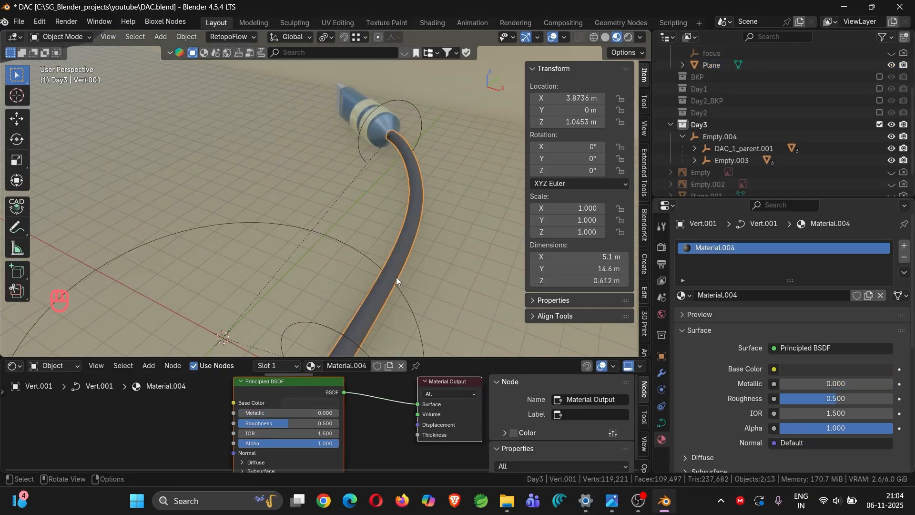
{"action": "scroll", "coordinate": [392, 277], "scroll_direction": "down", "scroll_amount": 2}
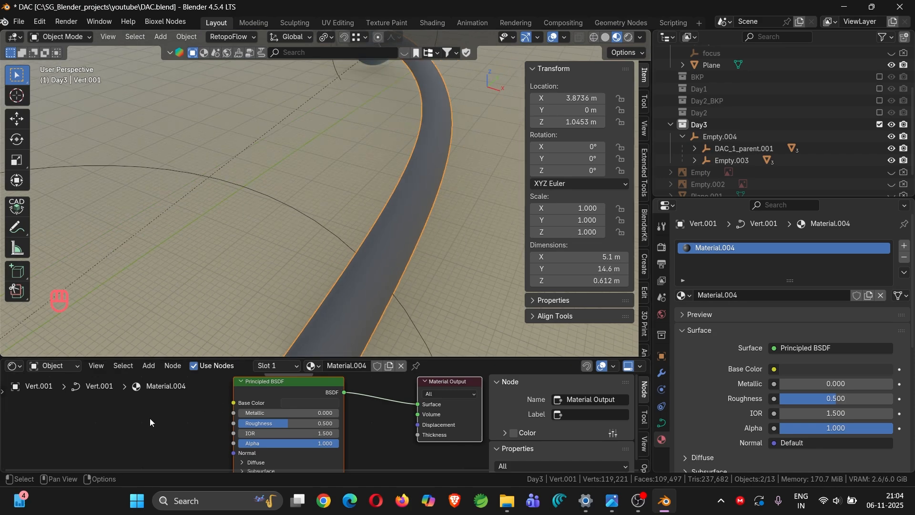
{"action": "scroll", "coordinate": [149, 418], "scroll_direction": "down", "scroll_amount": 2}
{"action": "middle_click_drag", "start_coordinate": [149, 419], "coordinate": [218, 431]}
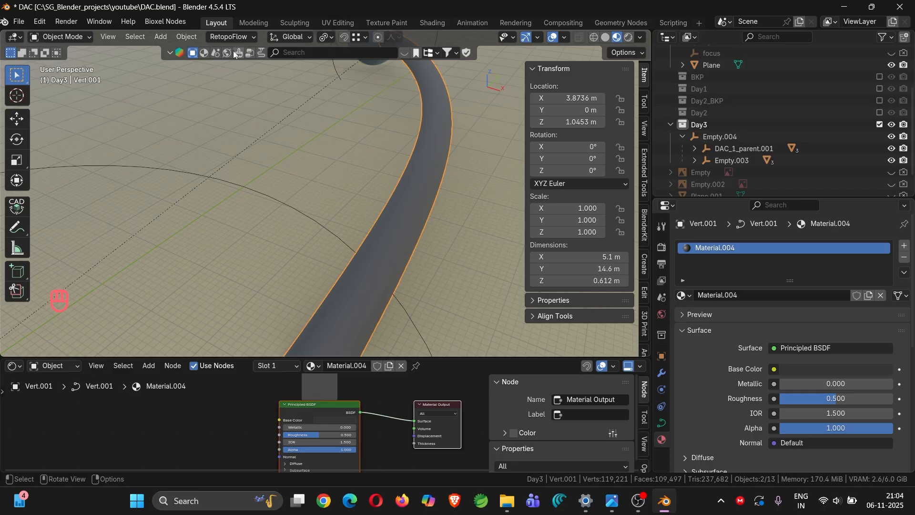
{"action": "left_click", "coordinate": [202, 54]}
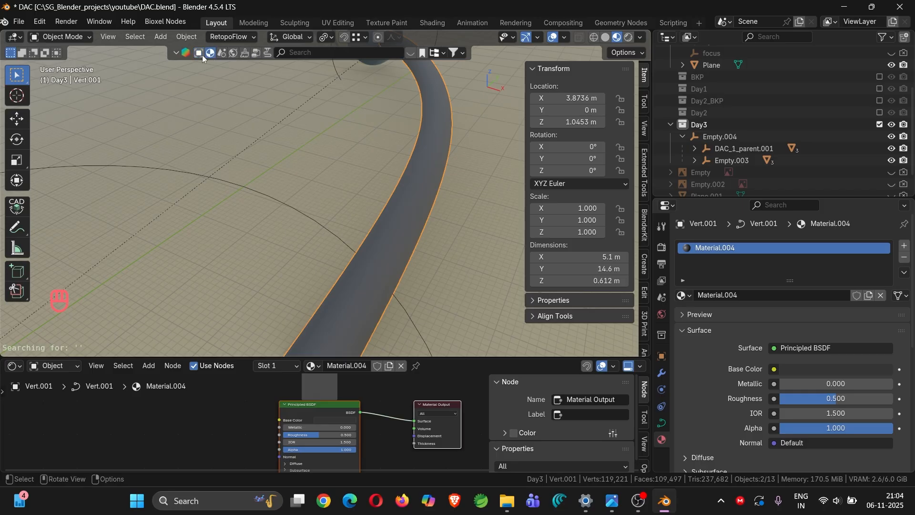
{"action": "left_click", "coordinate": [438, 53]}
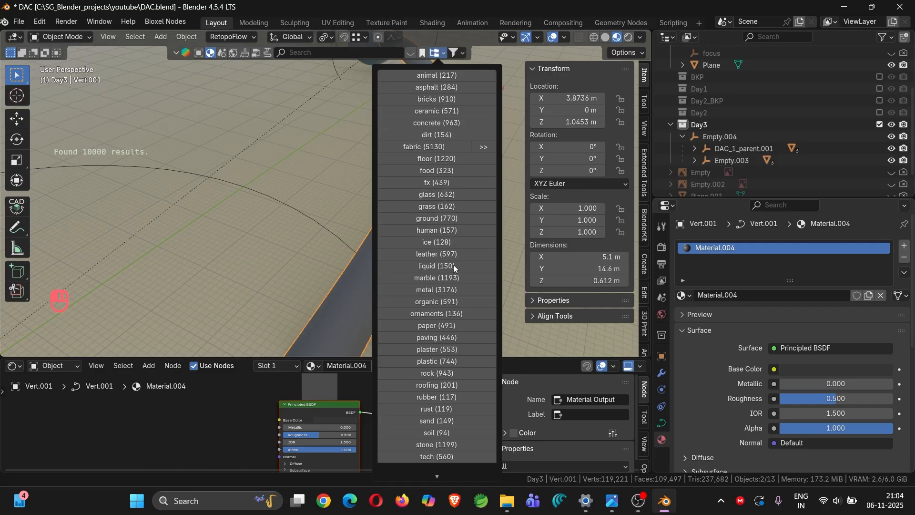
{"action": "left_click", "coordinate": [447, 361]}
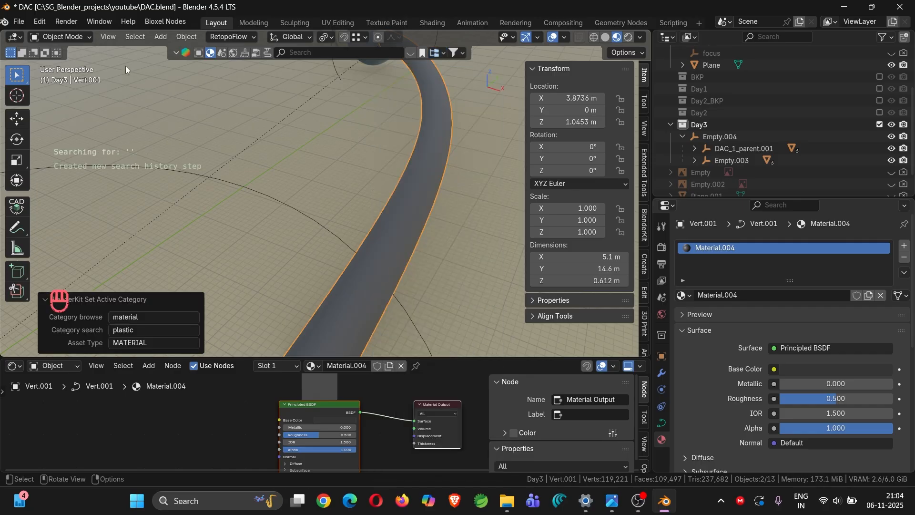
Step: Browse the plastic materials and apply Light blue metallic plastic to the cable
{"action": "scroll", "coordinate": [163, 117], "scroll_direction": "down", "scroll_amount": 5}
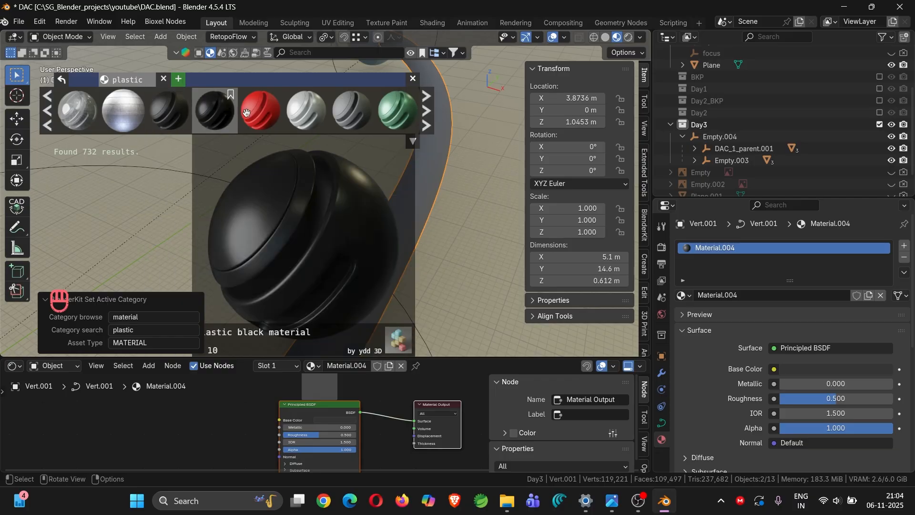
{"action": "scroll", "coordinate": [229, 107], "scroll_direction": "down", "scroll_amount": 4}
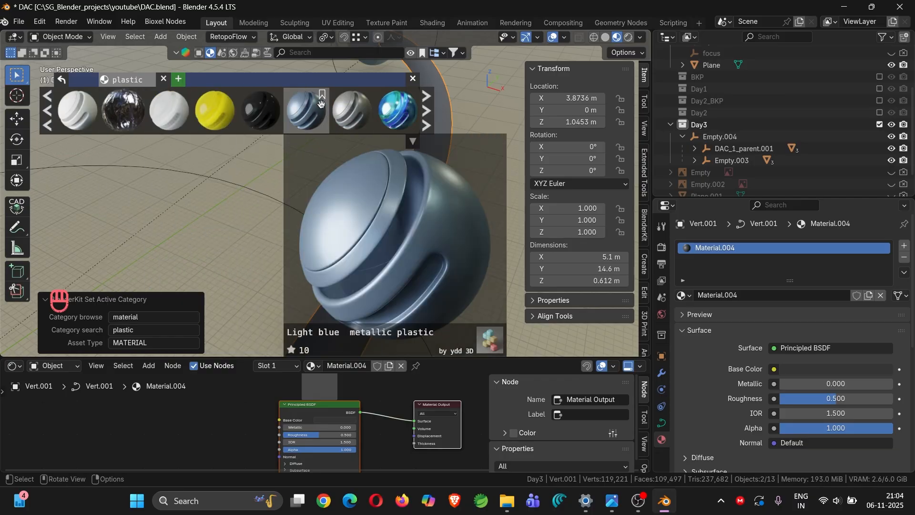
{"action": "scroll", "coordinate": [233, 104], "scroll_direction": "down", "scroll_amount": 4}
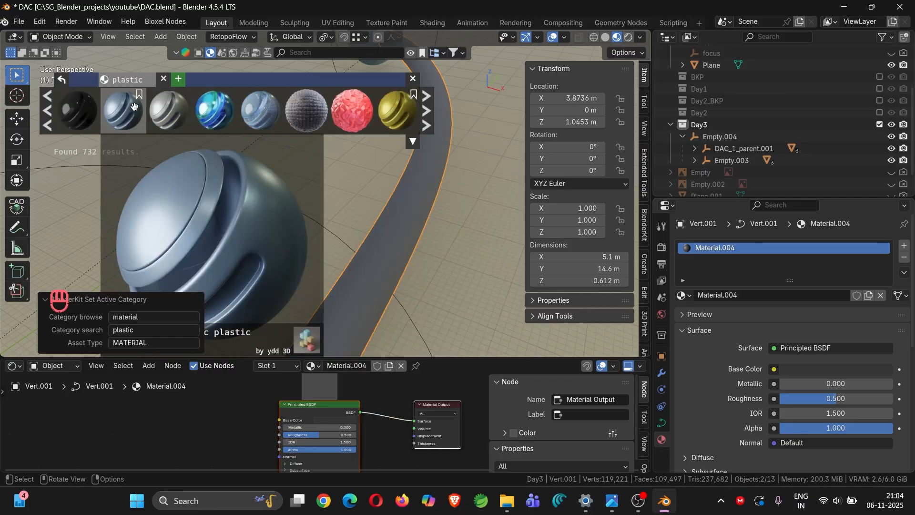
{"action": "left_click", "coordinate": [133, 108]}
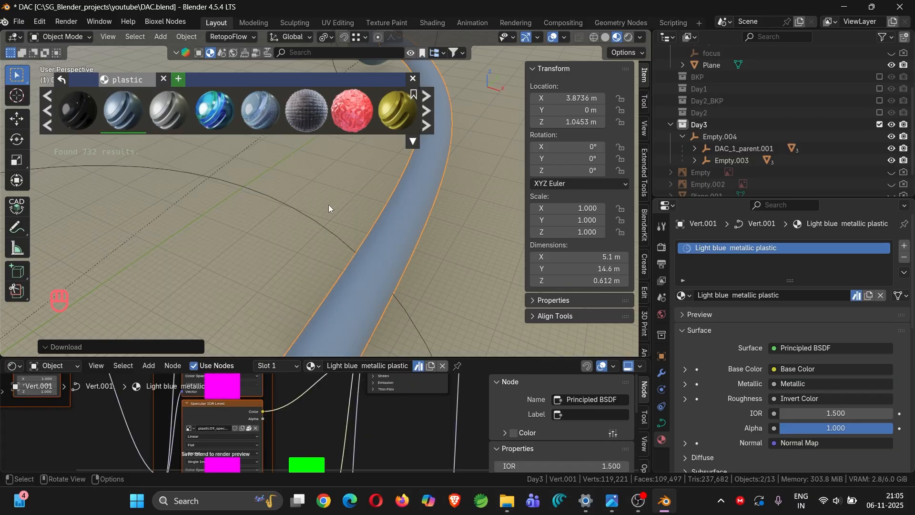
Step: Inspect the light blue cable, clear the asset mark from its material and close the library results
{"action": "scroll", "coordinate": [440, 258], "scroll_direction": "down", "scroll_amount": 5}
{"action": "middle_click_drag", "start_coordinate": [431, 251], "coordinate": [405, 227]}
{"action": "scroll", "coordinate": [405, 228], "scroll_direction": "up", "scroll_amount": 3}
{"action": "scroll", "coordinate": [406, 232], "scroll_direction": "up", "scroll_amount": 2}
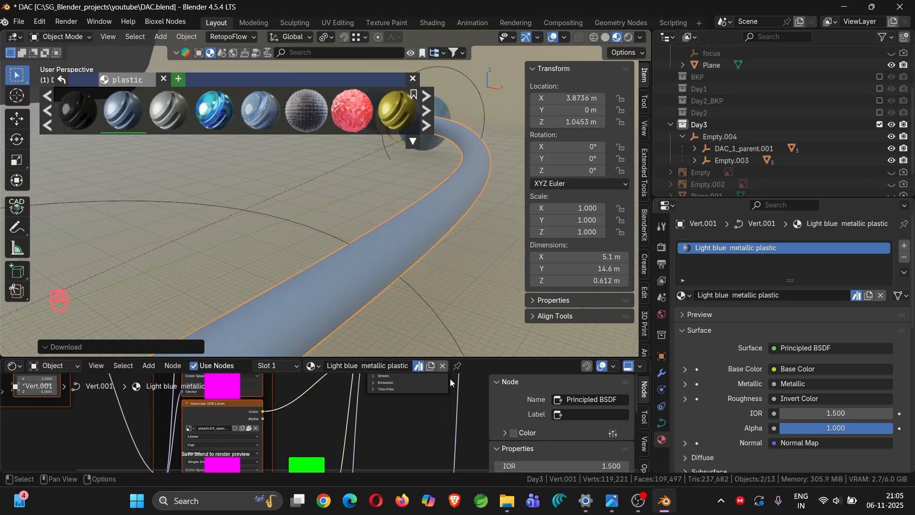
{"action": "left_click", "coordinate": [419, 366]}
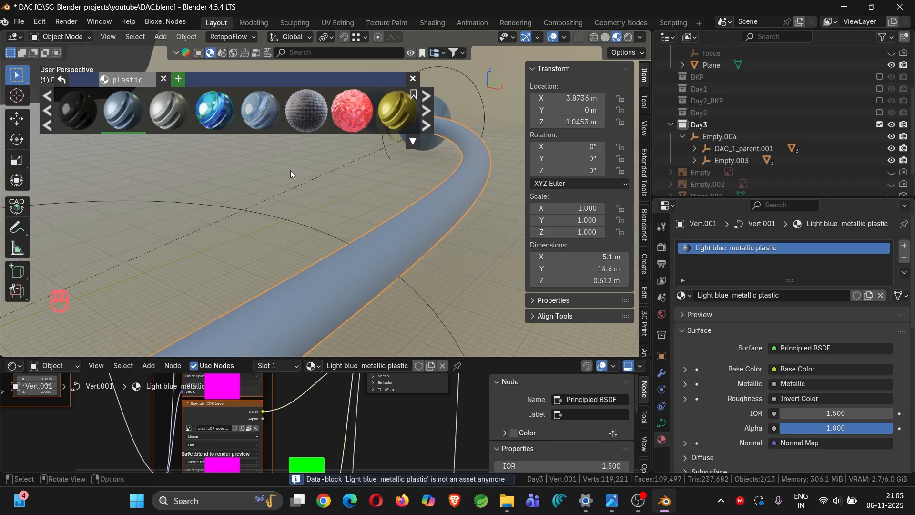
{"action": "left_click", "coordinate": [413, 79]}
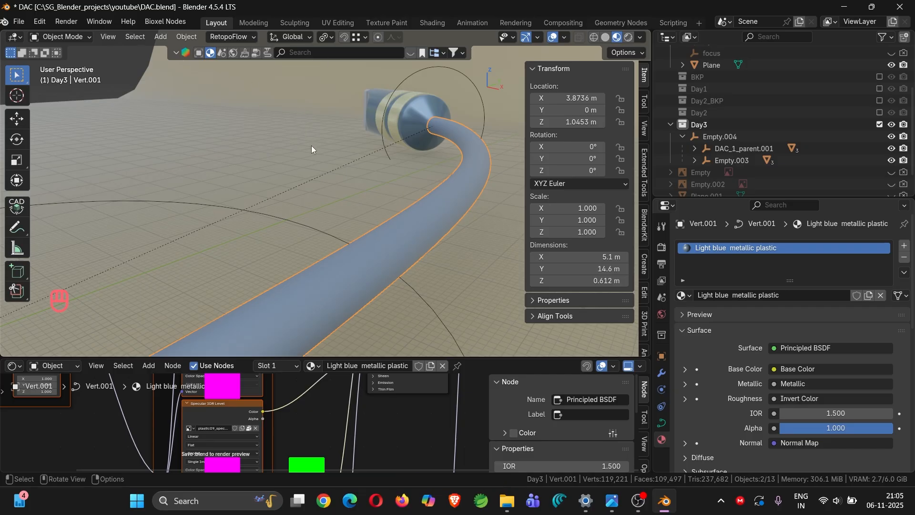
Step: Unlink the light blue plastic material from the cable and save the file
{"action": "scroll", "coordinate": [321, 176], "scroll_direction": "down", "scroll_amount": 5}
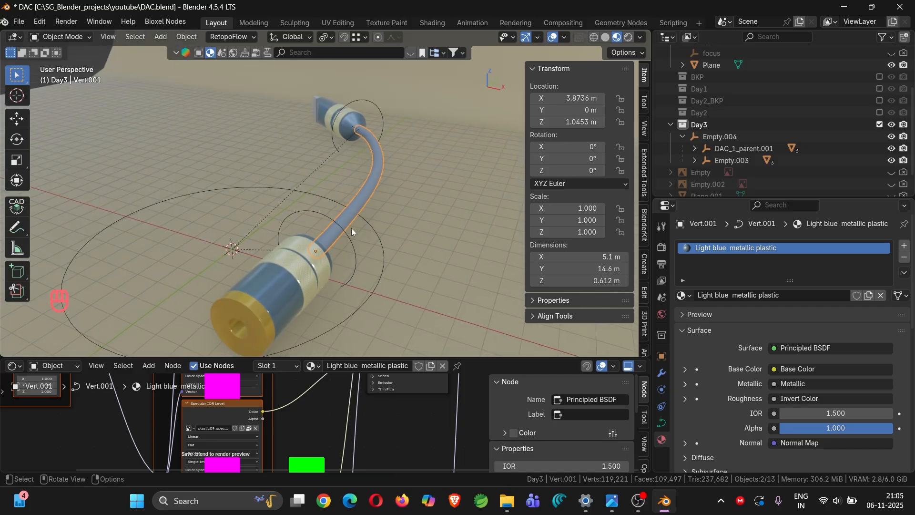
{"action": "left_click", "coordinate": [443, 366]}
{"action": "key", "text": "ctrl"}
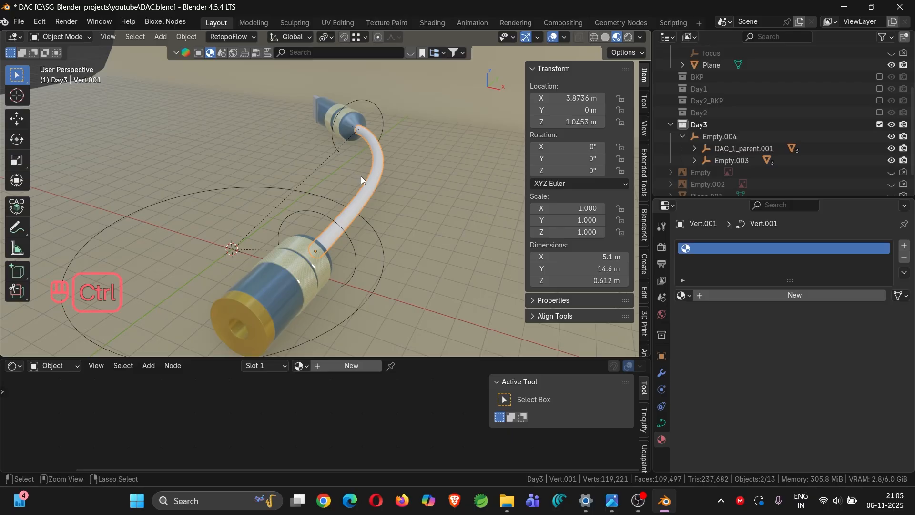
{"action": "key", "text": "ctrl+s"}
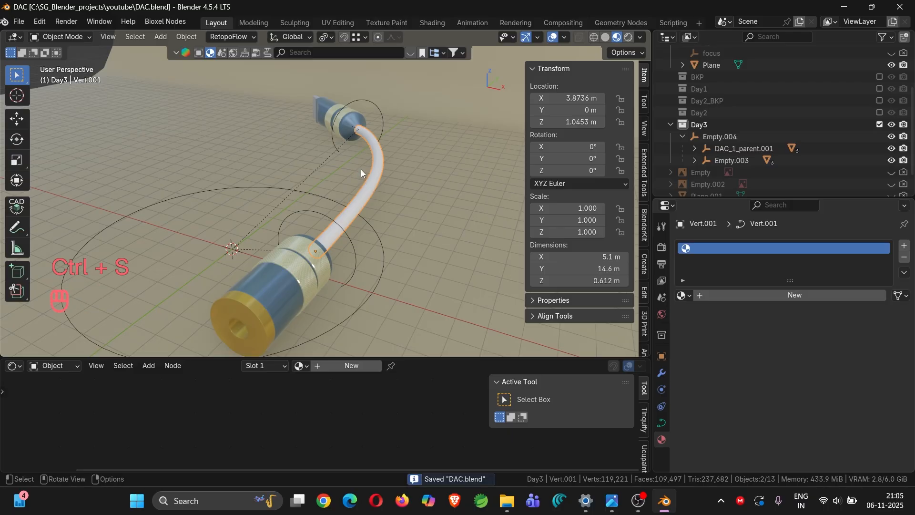
Step: Search the BlenderKit materials for "braid" and preview Braided Cable 01
{"action": "left_click", "coordinate": [308, 53]}
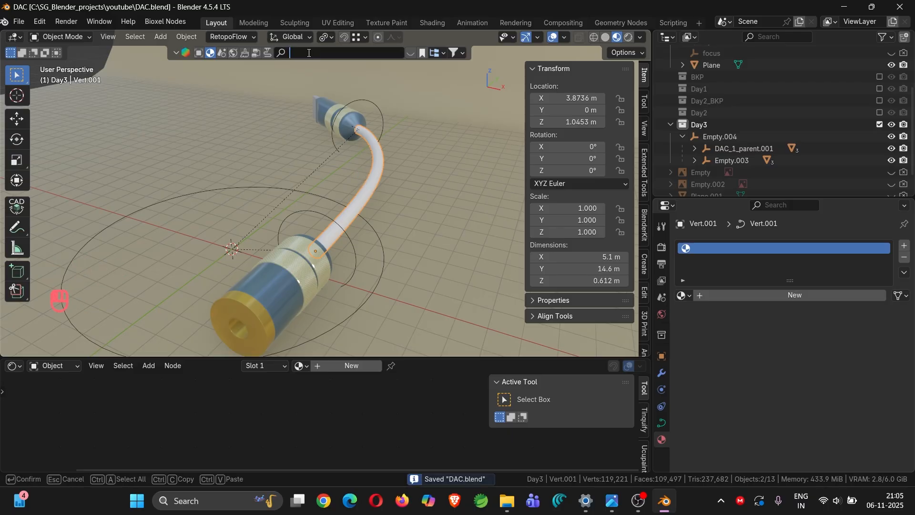
{"action": "type", "text": "br"}
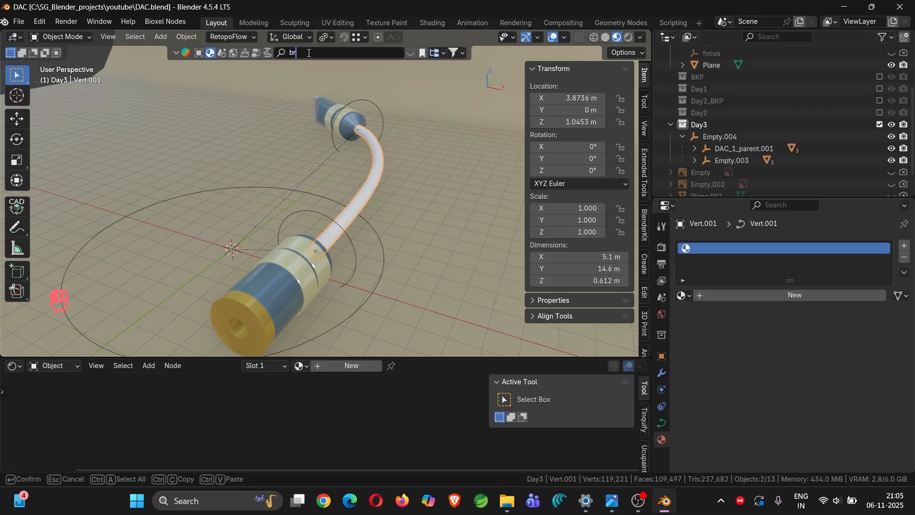
{"action": "type", "text": "aid"}
{"action": "key", "text": "Return"}
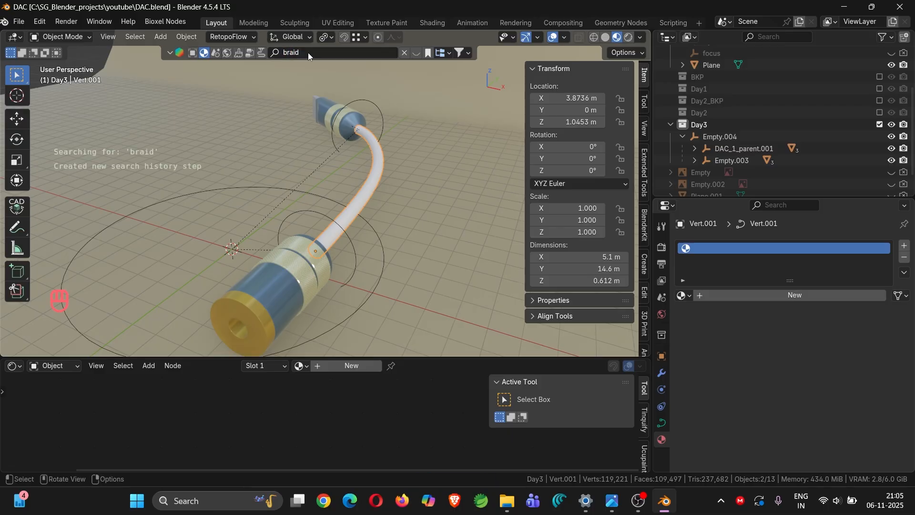
{"action": "mouse_move", "coordinate": [126, 95]}
{"action": "mouse_move", "coordinate": [65, 107]}
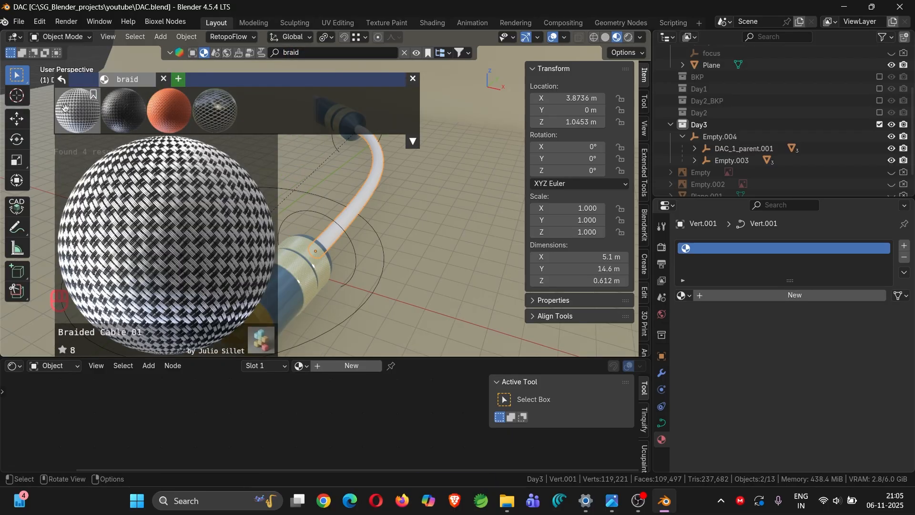
Step: Apply the Braided Cable 01 material to the cable and save the file
{"action": "left_click_drag", "start_coordinate": [69, 108], "coordinate": [341, 240]}
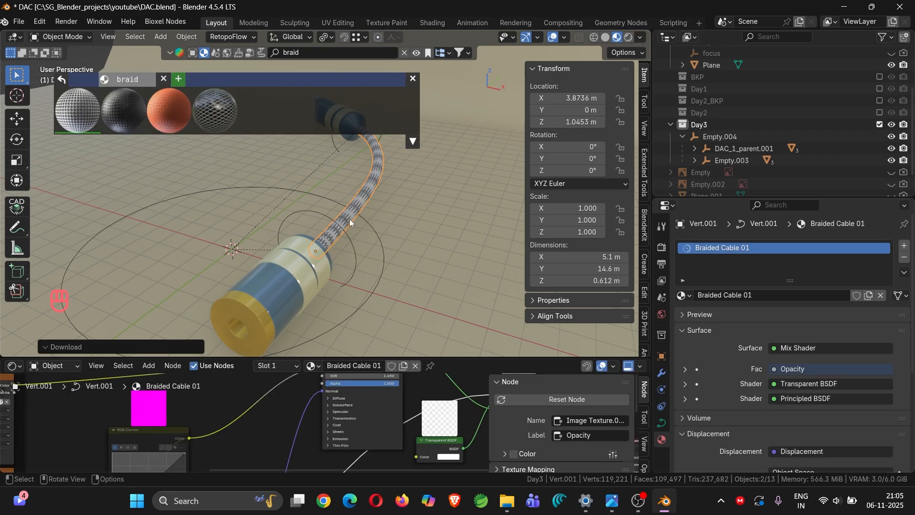
{"action": "scroll", "coordinate": [350, 219], "scroll_direction": "up", "scroll_amount": 4}
{"action": "middle_click_drag", "start_coordinate": [349, 212], "coordinate": [191, 324]}
{"action": "scroll", "coordinate": [260, 214], "scroll_direction": "down", "scroll_amount": 4}
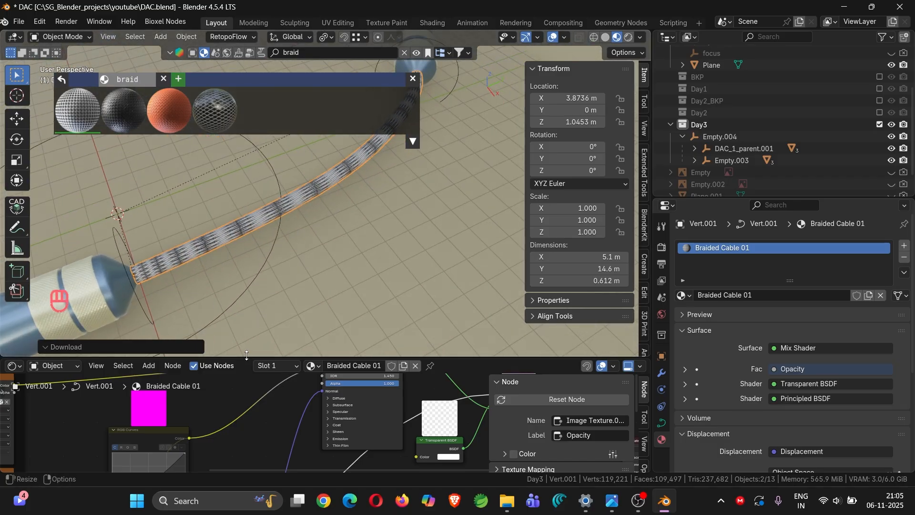
{"action": "key", "text": "ctrl+s"}
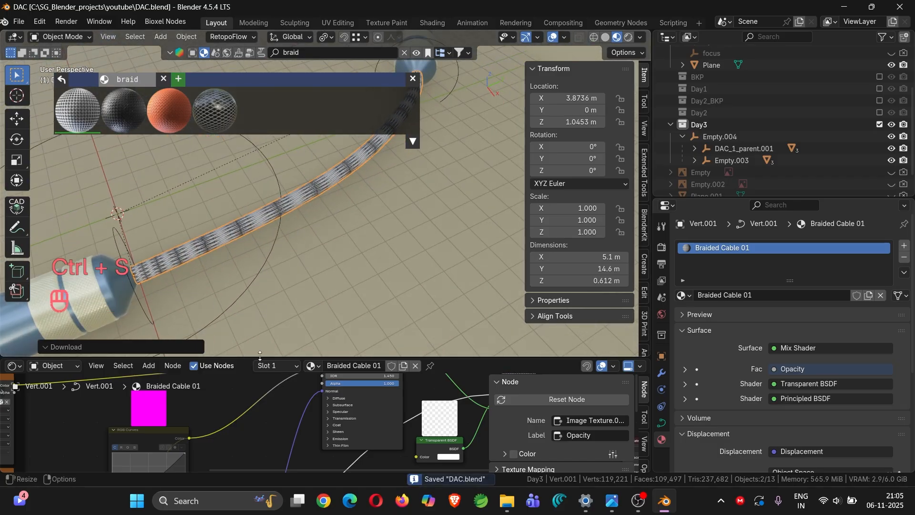
Step: Enlarge the Shader Editor and set the X scale of the braided material's Mapping node to 5.53
{"action": "left_click_drag", "start_coordinate": [260, 356], "coordinate": [257, 266]}
{"action": "scroll", "coordinate": [218, 334], "scroll_direction": "down", "scroll_amount": 5}
{"action": "middle_click_drag", "start_coordinate": [219, 333], "coordinate": [335, 219]}
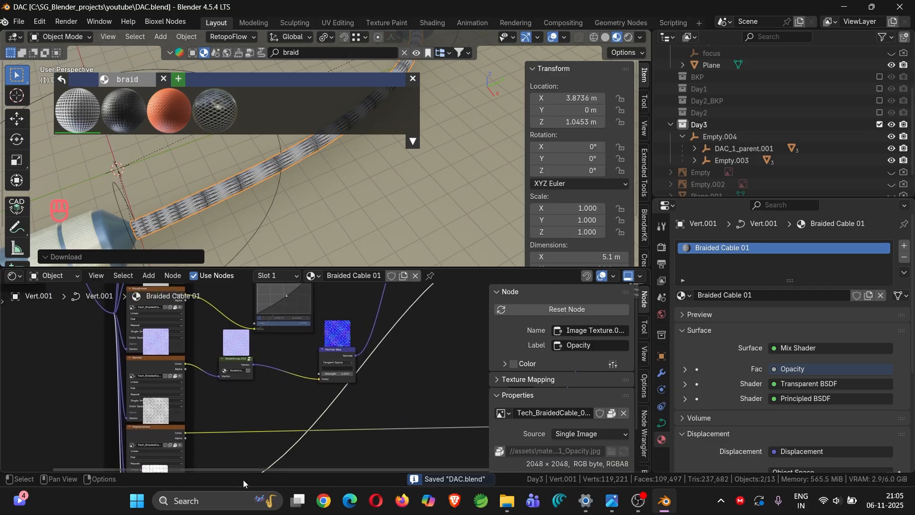
{"action": "middle_click_drag", "start_coordinate": [240, 435], "coordinate": [455, 469]}
{"action": "scroll", "coordinate": [219, 365], "scroll_direction": "up", "scroll_amount": 3}
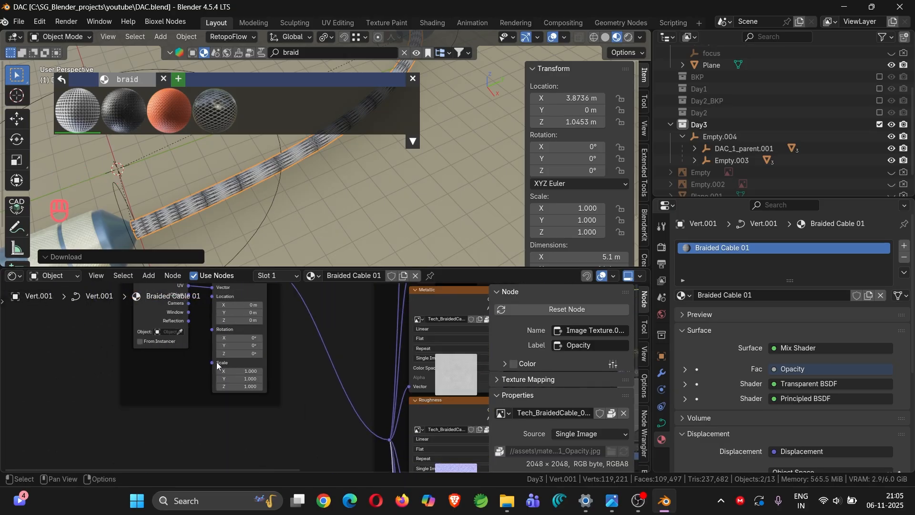
{"action": "scroll", "coordinate": [217, 365], "scroll_direction": "up", "scroll_amount": 3}
{"action": "left_click_drag", "start_coordinate": [248, 376], "coordinate": [518, 376], "text": "shift"}
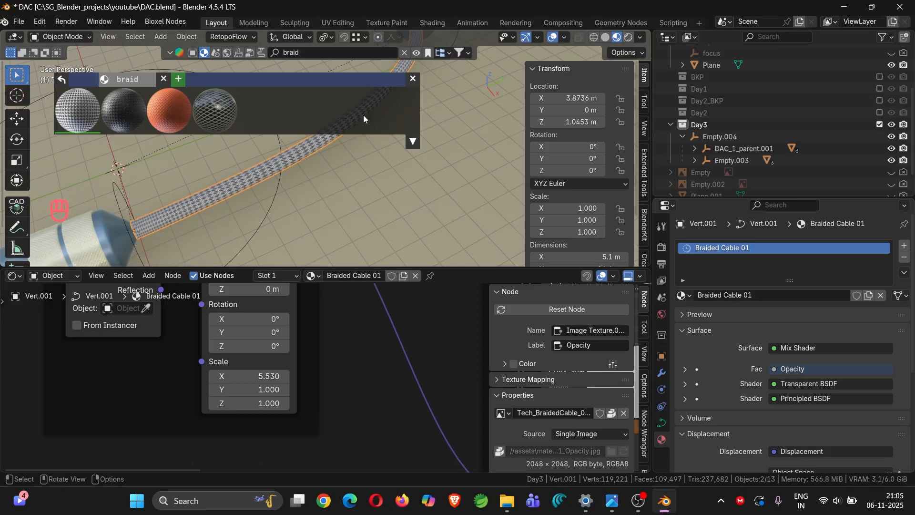
Step: Close the material library results and inspect the braid pattern along the whole cable, including where it meets both connectors
{"action": "left_click", "coordinate": [410, 83]}
{"action": "middle_click_drag", "start_coordinate": [336, 185], "coordinate": [302, 254], "text": "shift"}
{"action": "scroll", "coordinate": [382, 136], "scroll_direction": "up", "scroll_amount": 6}
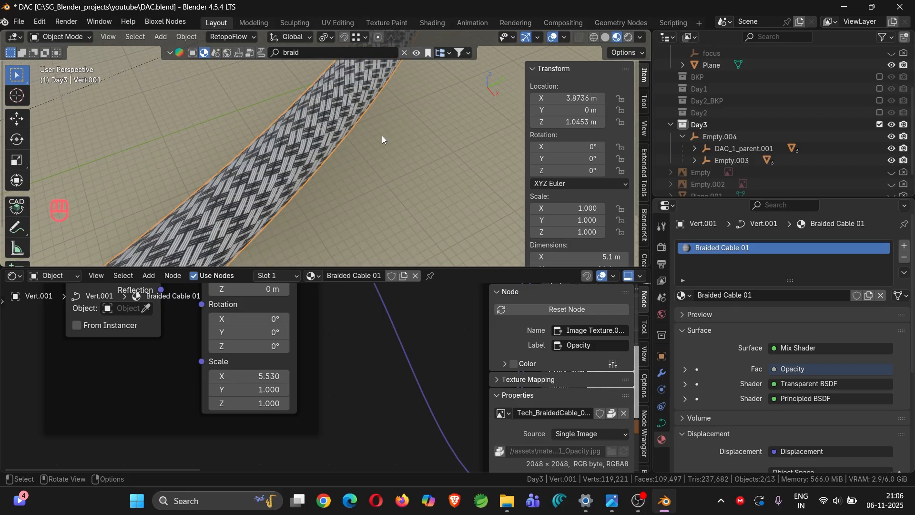
{"action": "scroll", "coordinate": [379, 136], "scroll_direction": "down", "scroll_amount": 5}
{"action": "middle_click_drag", "start_coordinate": [379, 135], "coordinate": [430, 101], "text": "shift"}
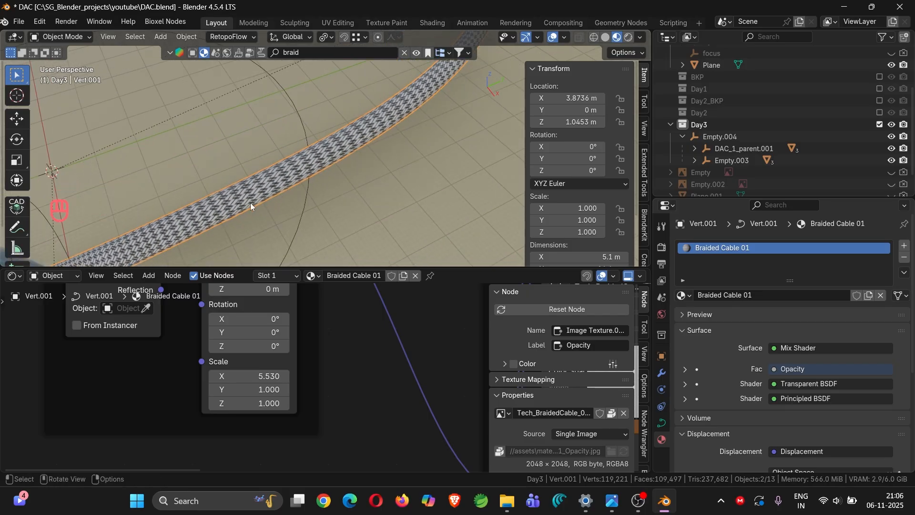
{"action": "scroll", "coordinate": [250, 202], "scroll_direction": "down", "scroll_amount": 2}
{"action": "middle_click_drag", "start_coordinate": [250, 203], "coordinate": [397, 163], "text": "shift"}
{"action": "scroll", "coordinate": [304, 199], "scroll_direction": "up", "scroll_amount": 6}
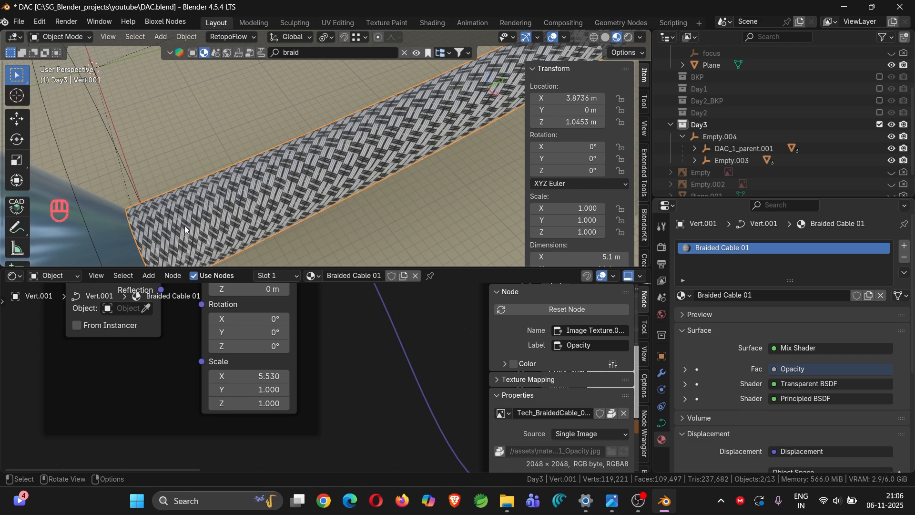
{"action": "scroll", "coordinate": [214, 219], "scroll_direction": "down", "scroll_amount": 4}
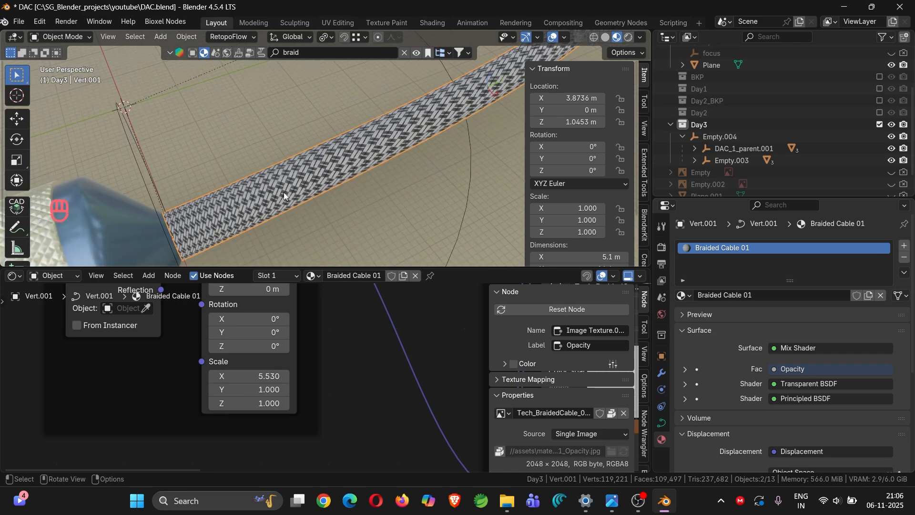
{"action": "middle_click_drag", "start_coordinate": [284, 192], "coordinate": [145, 255], "text": "shift"}
{"action": "middle_click_drag", "start_coordinate": [328, 176], "coordinate": [147, 260], "text": "shift"}
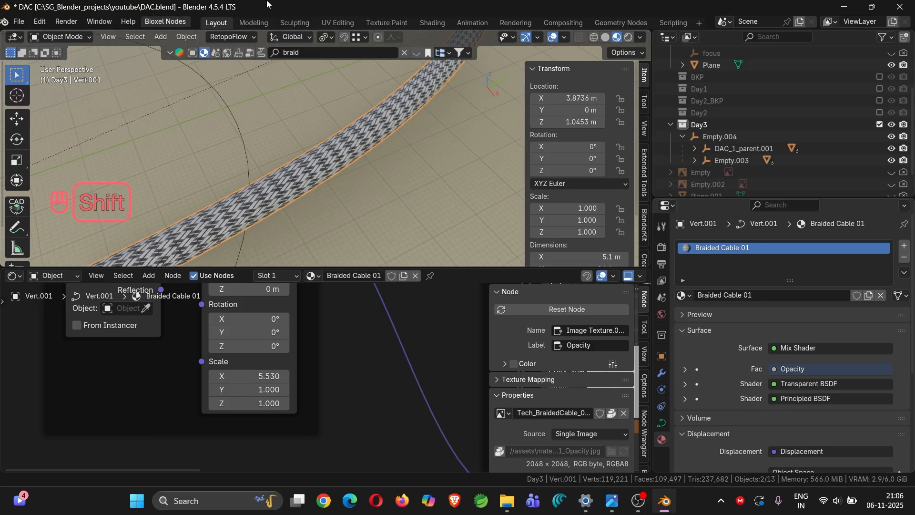
{"action": "middle_click_drag", "start_coordinate": [353, 94], "coordinate": [186, 225], "text": "shift"}
{"action": "middle_click_drag", "start_coordinate": [310, 123], "coordinate": [260, 178], "text": "shift"}
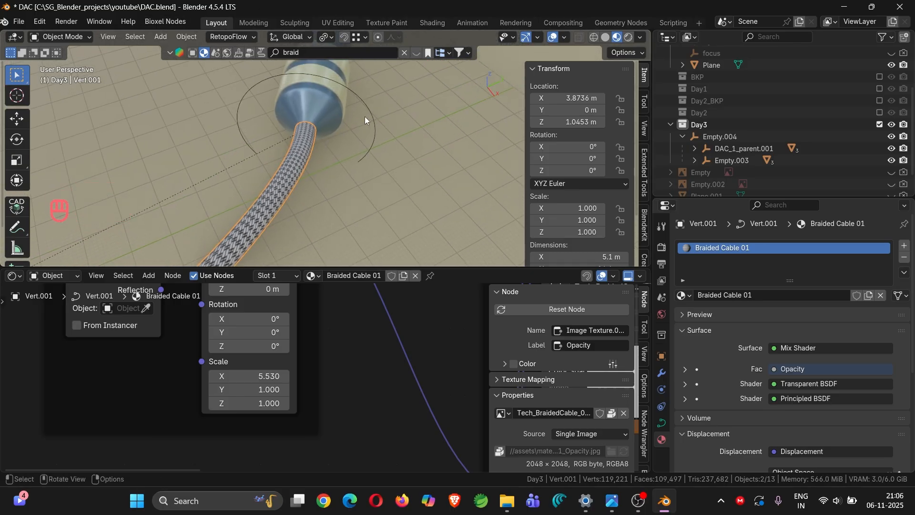
{"action": "scroll", "coordinate": [364, 118], "scroll_direction": "up", "scroll_amount": 3}
{"action": "middle_click_drag", "start_coordinate": [365, 117], "coordinate": [370, 142]}
{"action": "scroll", "coordinate": [393, 205], "scroll_direction": "up", "scroll_amount": 6}
{"action": "scroll", "coordinate": [346, 168], "scroll_direction": "down", "scroll_amount": 4}
{"action": "scroll", "coordinate": [353, 132], "scroll_direction": "down", "scroll_amount": 5}
{"action": "middle_click_drag", "start_coordinate": [350, 178], "coordinate": [411, 108], "text": "shift"}
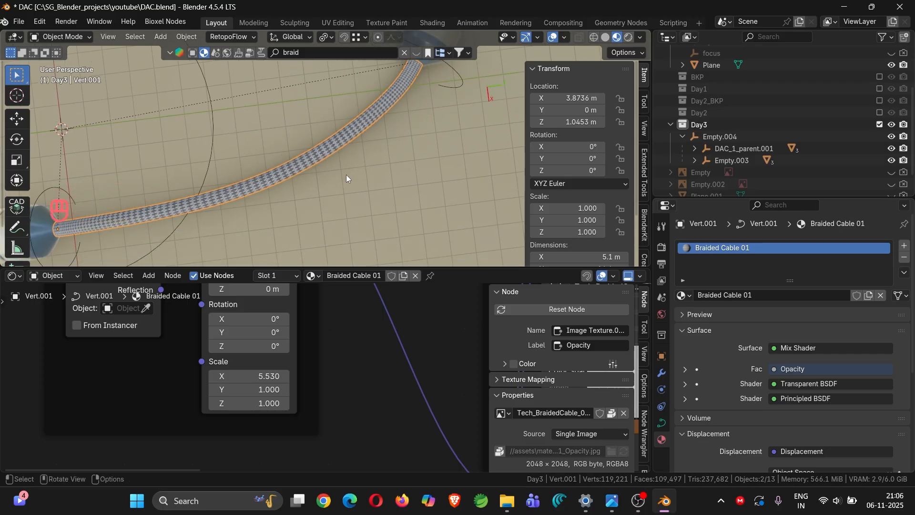
{"action": "scroll", "coordinate": [347, 176], "scroll_direction": "down", "scroll_amount": 4}
{"action": "middle_click_drag", "start_coordinate": [352, 198], "coordinate": [376, 132]}
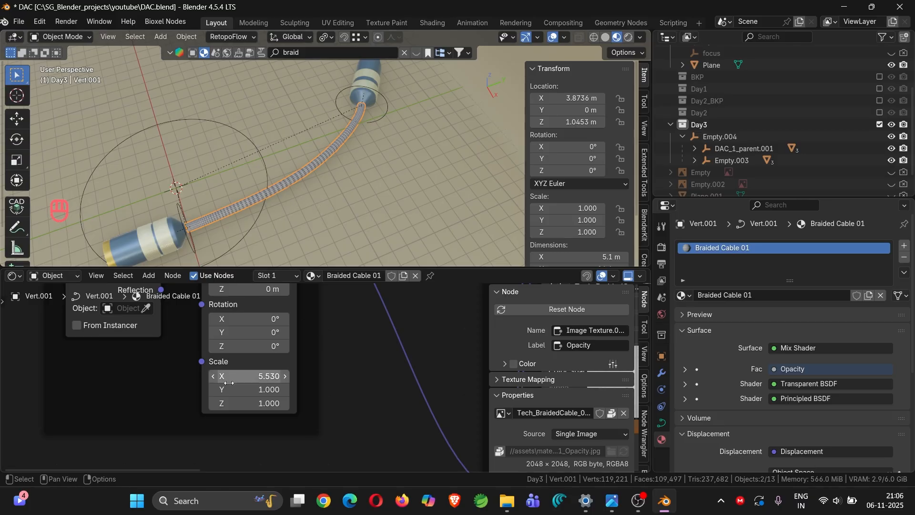
Step: Set the X scale of the braided material's Mapping node to 1
{"action": "left_click", "coordinate": [250, 376]}
{"action": "type", "text": "1"}
{"action": "key", "text": "Return"}
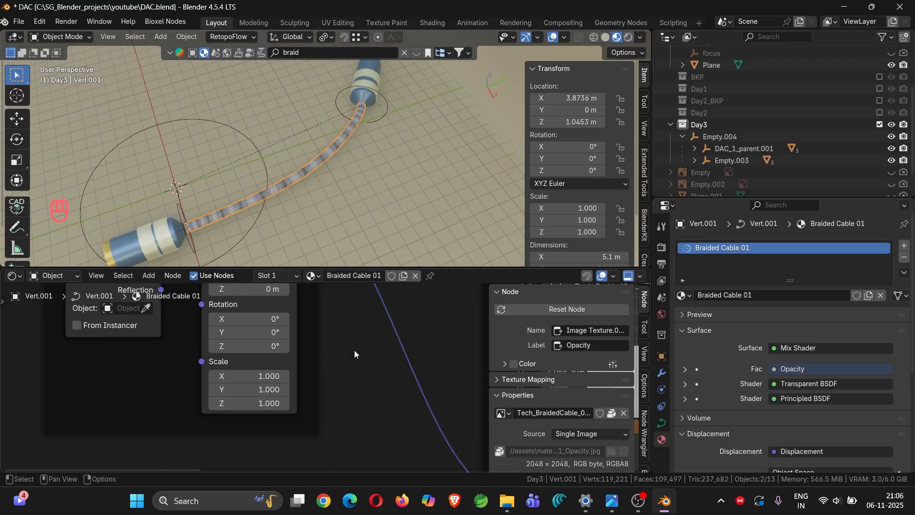
{"action": "scroll", "coordinate": [358, 346], "scroll_direction": "down", "scroll_amount": 4}
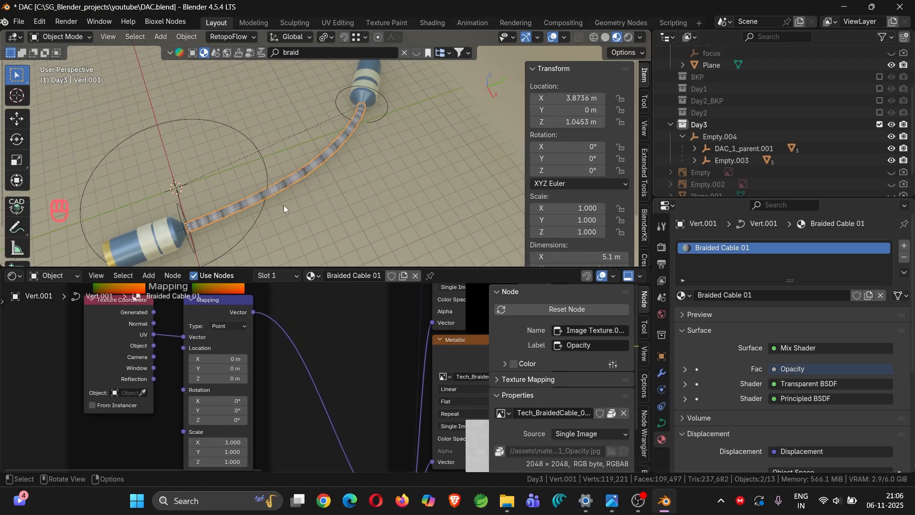
Step: Examine the cable curve's control points in Edit Mode and return to Object Mode
{"action": "key", "text": "Tab"}
{"action": "scroll", "coordinate": [279, 195], "scroll_direction": "up", "scroll_amount": 3}
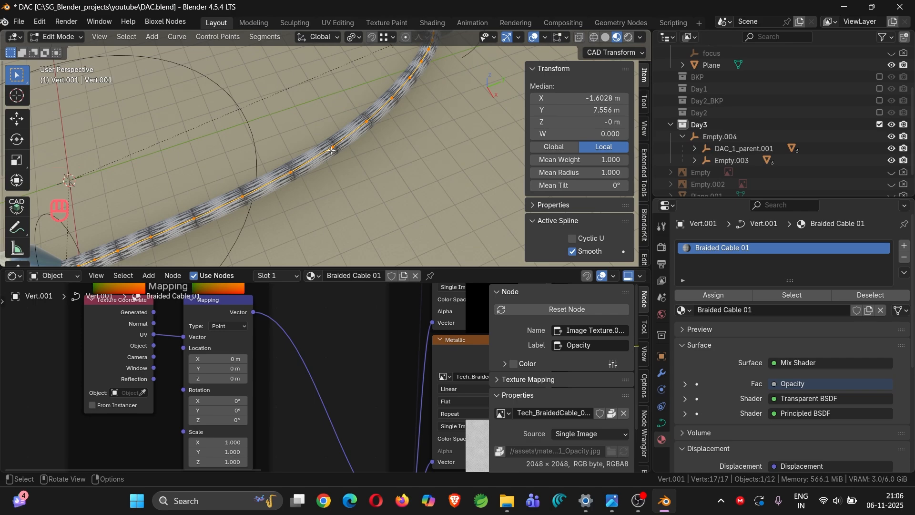
{"action": "key", "text": "Tab"}
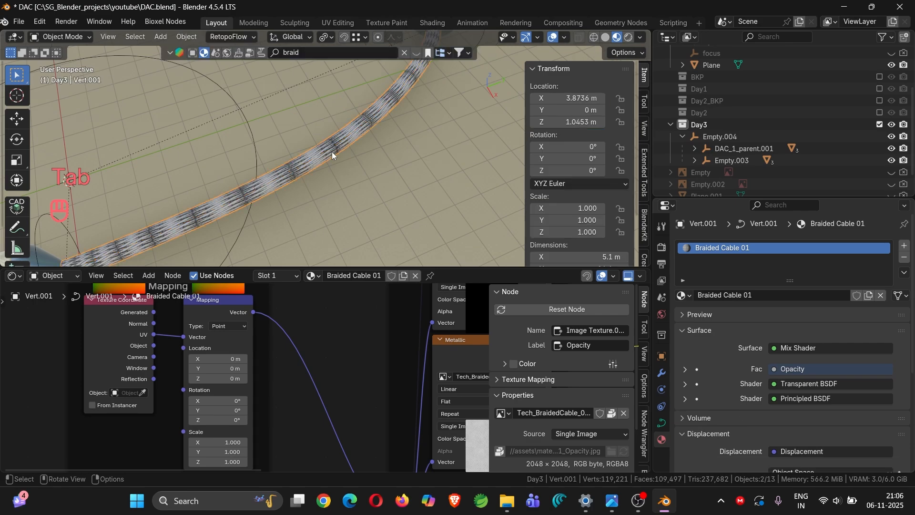
{"action": "scroll", "coordinate": [332, 151], "scroll_direction": "down", "scroll_amount": 3}
{"action": "scroll", "coordinate": [307, 185], "scroll_direction": "down", "scroll_amount": 2}
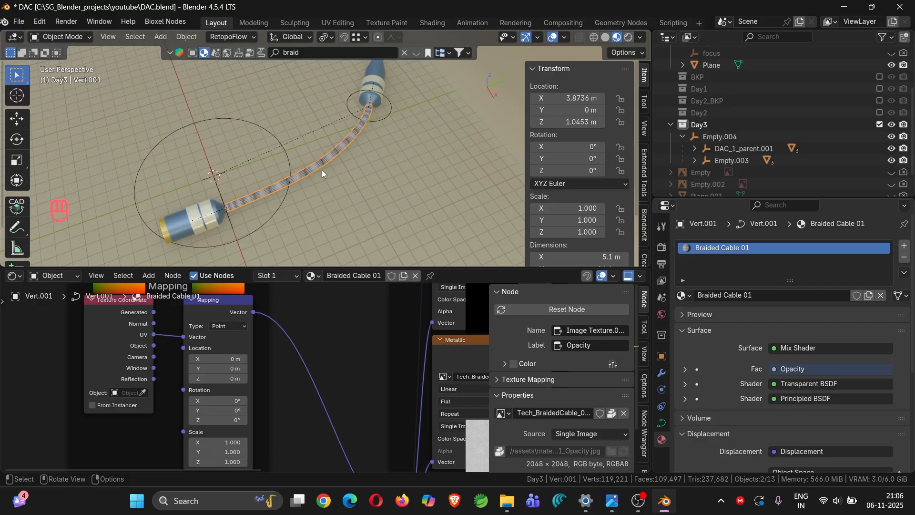
{"action": "scroll", "coordinate": [772, 149], "scroll_direction": "down", "scroll_amount": 2}
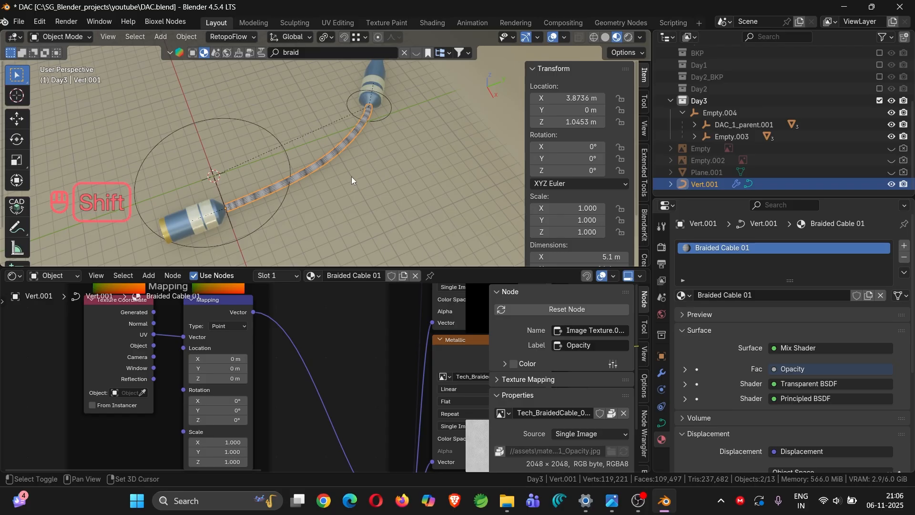
Step: Duplicate the cable in place, hide the copy and rename it cable_BKP
{"action": "key", "text": "shift+d"}
{"action": "right_click", "coordinate": [370, 165]}
{"action": "scroll", "coordinate": [754, 164], "scroll_direction": "down", "scroll_amount": 1}
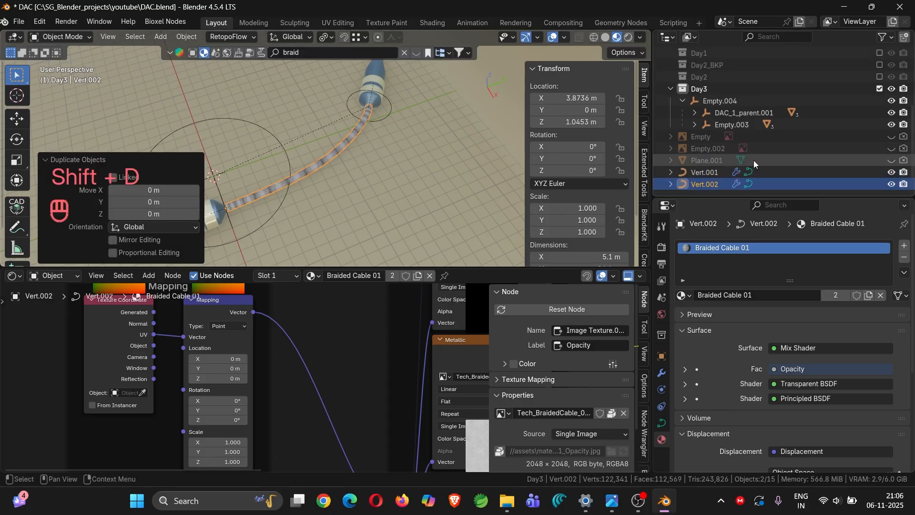
{"action": "left_click", "coordinate": [892, 184]}
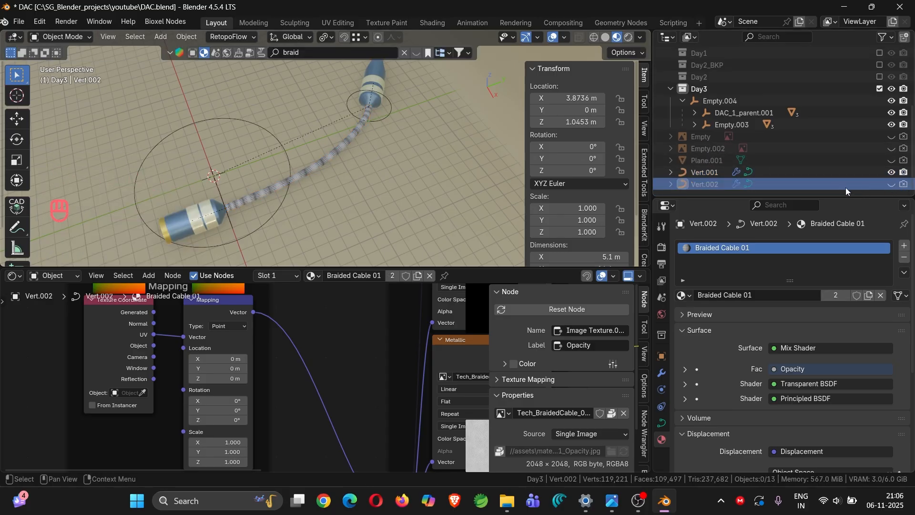
{"action": "double_click", "coordinate": [718, 184]}
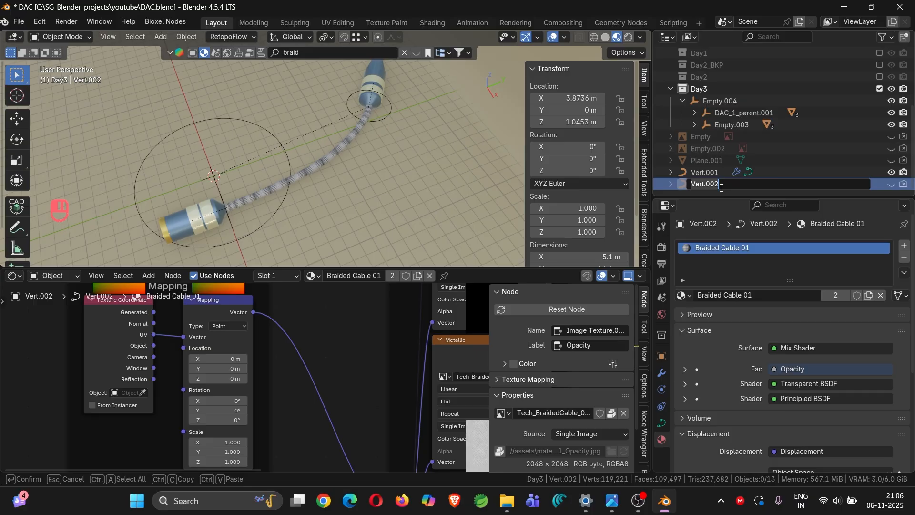
{"action": "type", "text": "cable_BKP"}
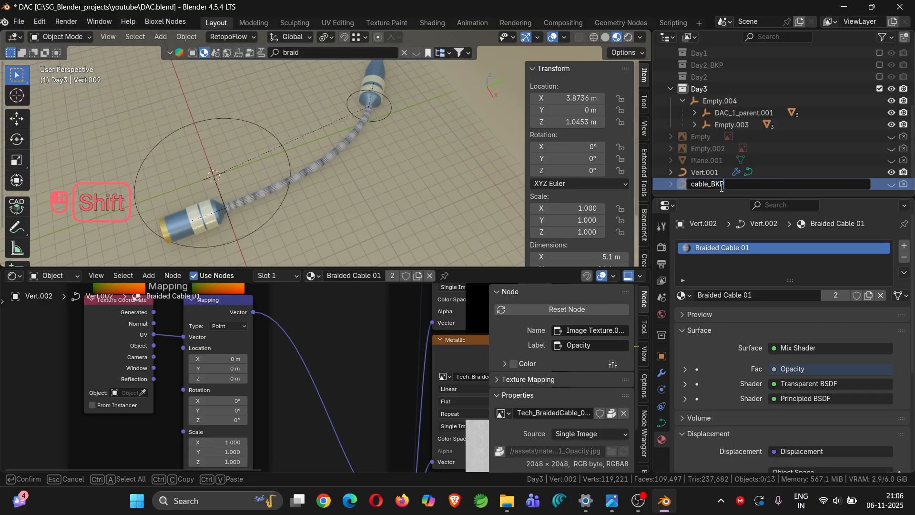
{"action": "key", "text": "Return"}
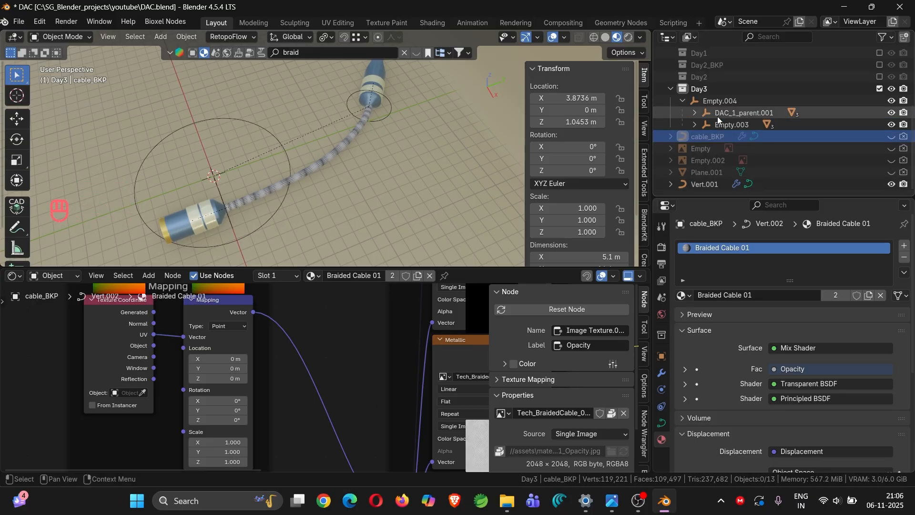
Step: Unlink the braided material from the original cable Vert.001 and convert the curve to a mesh
{"action": "left_click", "coordinate": [702, 186]}
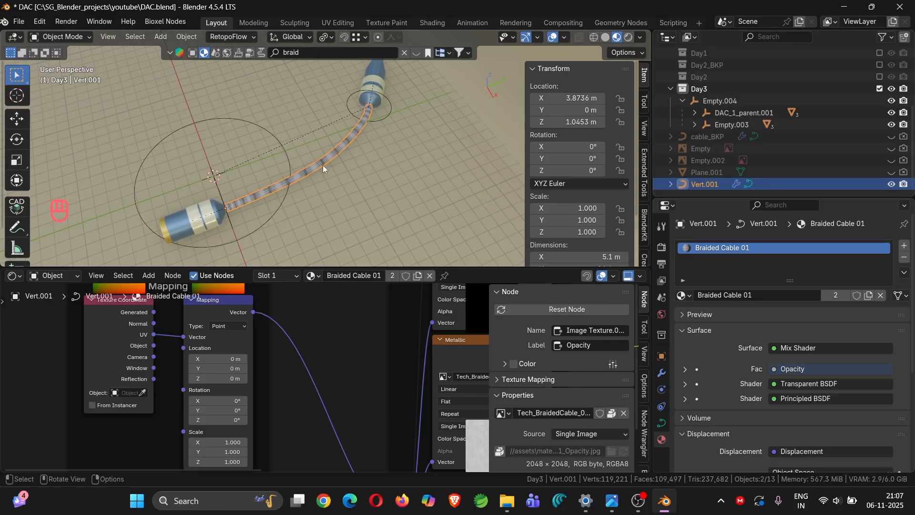
{"action": "left_click", "coordinate": [430, 277]}
{"action": "key", "text": "ctrl+a"}
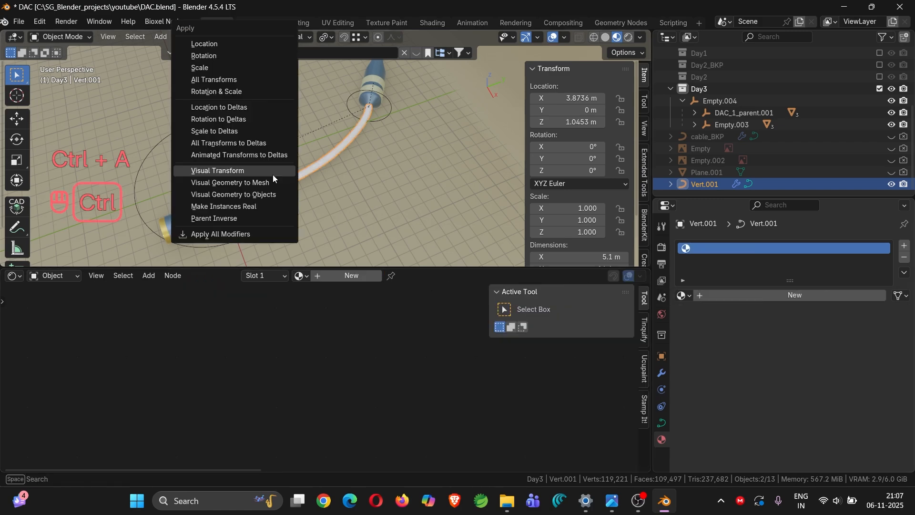
{"action": "right_click", "coordinate": [315, 170]}
{"action": "mouse_move", "coordinate": [308, 197]}
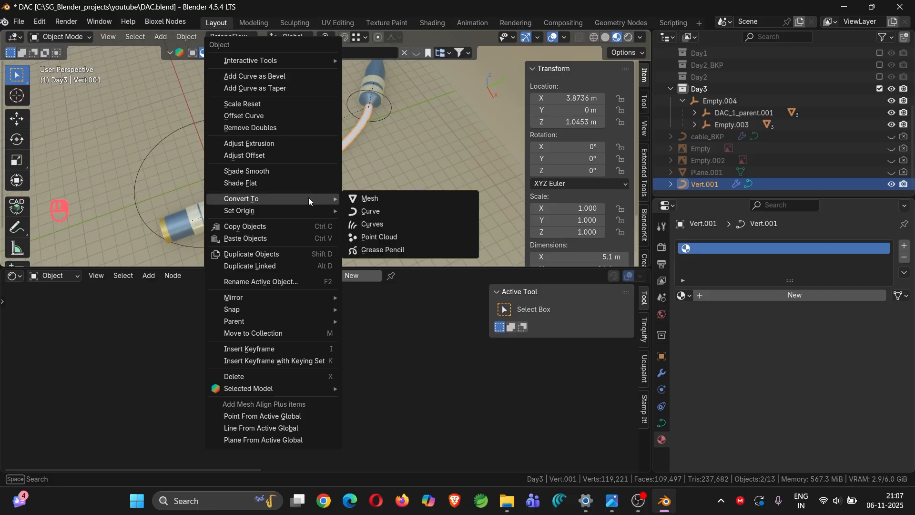
{"action": "left_click", "coordinate": [420, 198]}
Step: Check the converted cable's mesh topology in Edit Mode and return to Object Mode
{"action": "key", "text": "Tab"}
{"action": "scroll", "coordinate": [330, 175], "scroll_direction": "up", "scroll_amount": 5}
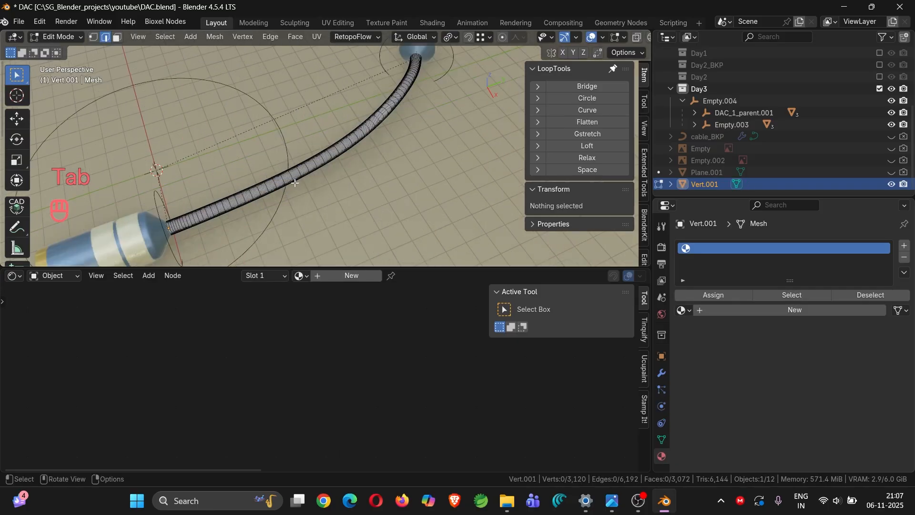
{"action": "scroll", "coordinate": [265, 185], "scroll_direction": "down", "scroll_amount": 8}
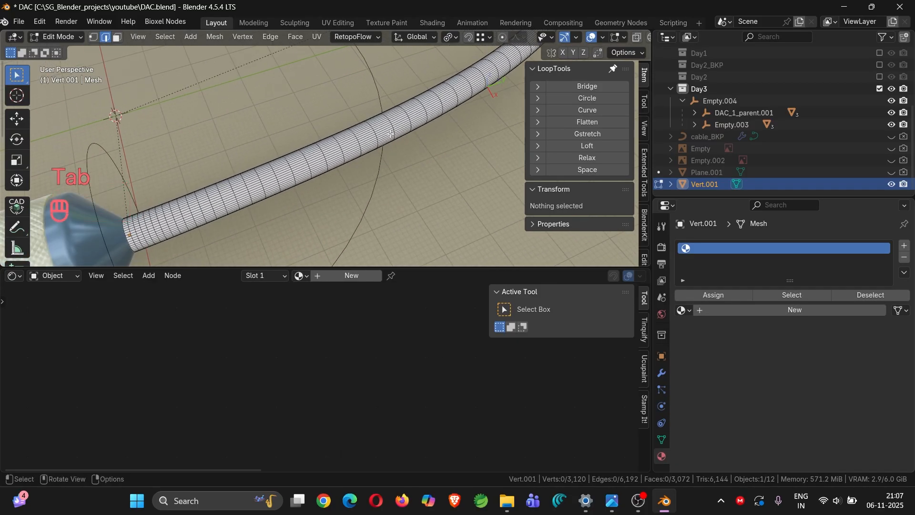
{"action": "key", "text": "Tab"}
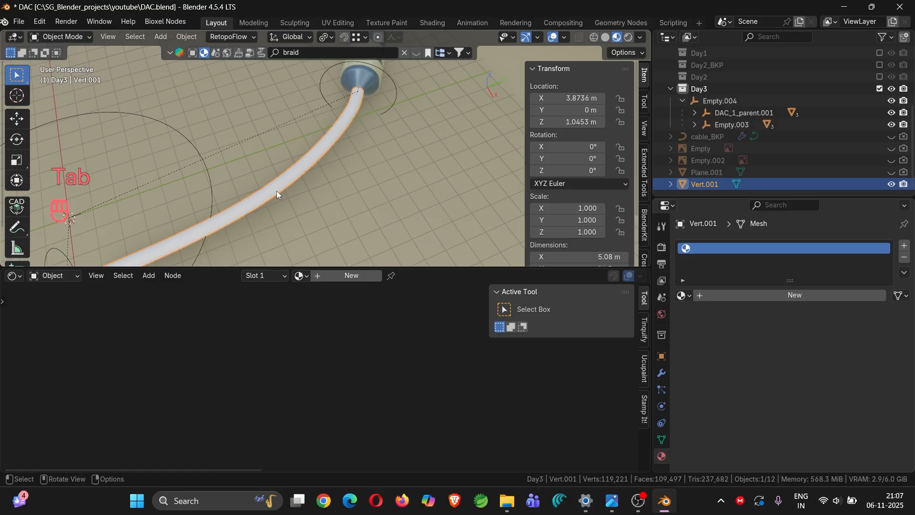
Step: Assign Braided Cable 01 to the converted cable mesh and set its Mapping node's X scale to 1.3
{"action": "left_click", "coordinate": [301, 276]}
{"action": "left_click", "coordinate": [322, 295]}
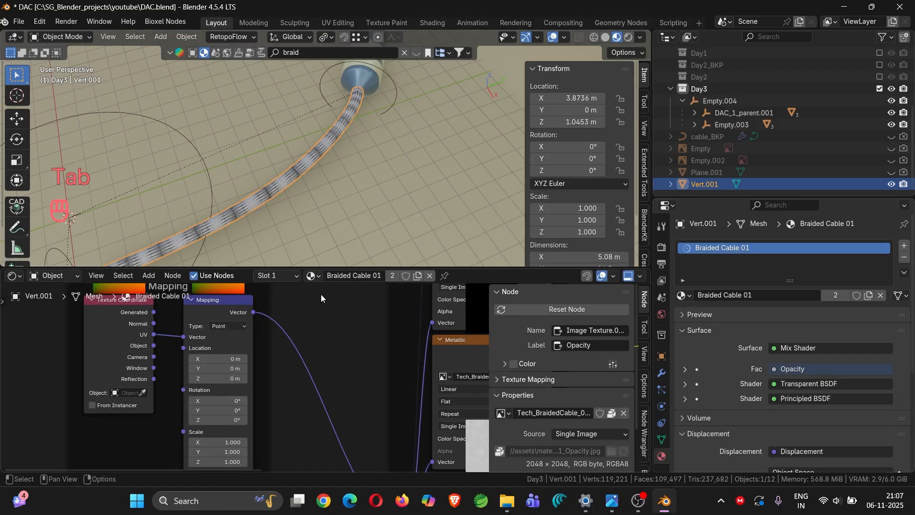
{"action": "scroll", "coordinate": [321, 358], "scroll_direction": "down", "scroll_amount": 1}
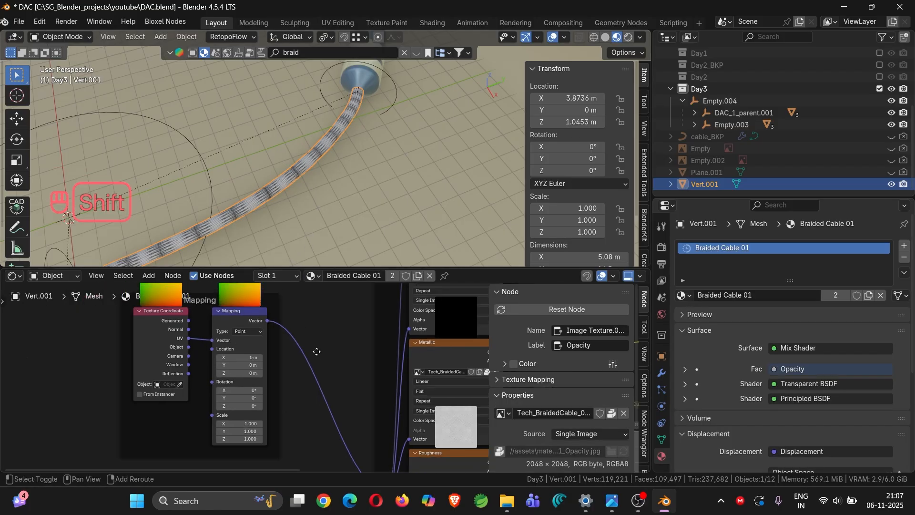
{"action": "middle_click_drag", "start_coordinate": [279, 208], "coordinate": [309, 212]}
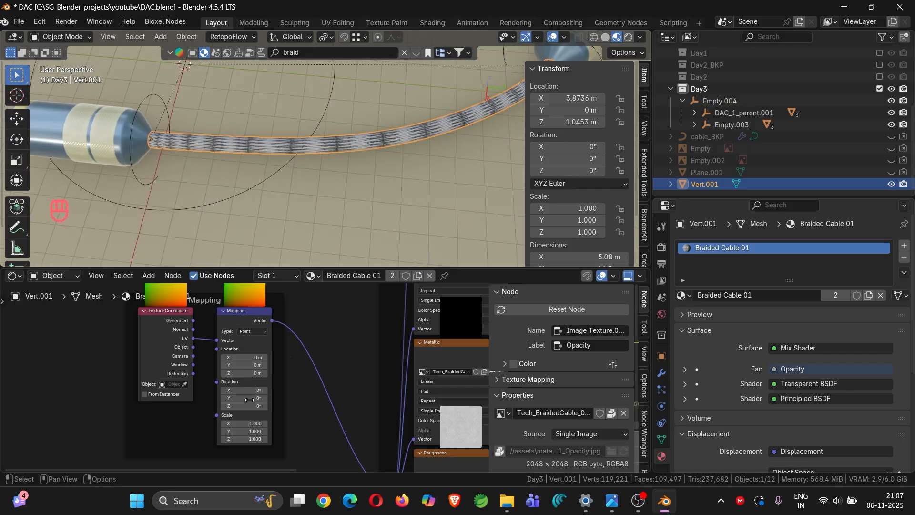
{"action": "mouse_move", "coordinate": [248, 423]}
{"action": "left_mouse_down", "text": "shift"}
{"action": "mouse_move", "coordinate": [238, 423]}
{"action": "mouse_move", "coordinate": [253, 424]}
{"action": "left_mouse_up", "text": "shift"}
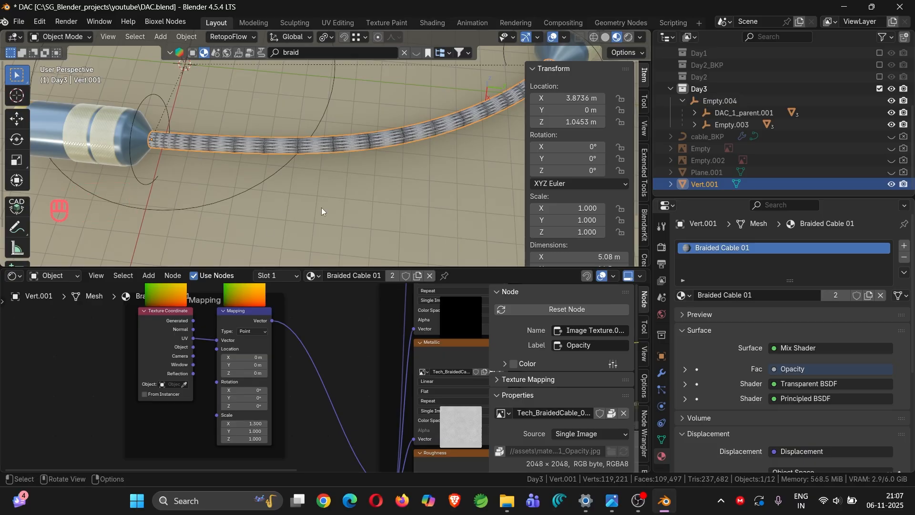
Step: Examine the spacing of the edge loops along the cable mesh in Edit Mode with Solid shading, and return to Object Mode
{"action": "middle_click_drag", "start_coordinate": [322, 207], "coordinate": [385, 162]}
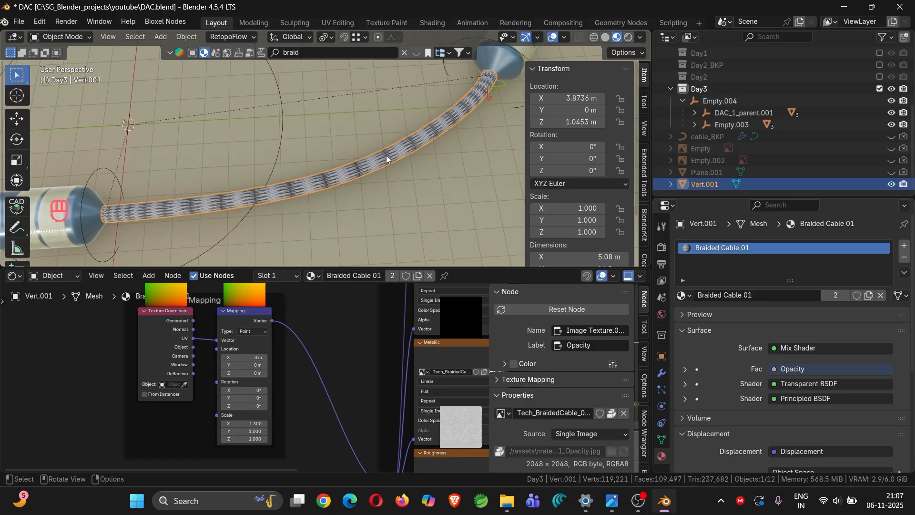
{"action": "key", "text": "Tab"}
{"action": "scroll", "coordinate": [371, 166], "scroll_direction": "up", "scroll_amount": 4}
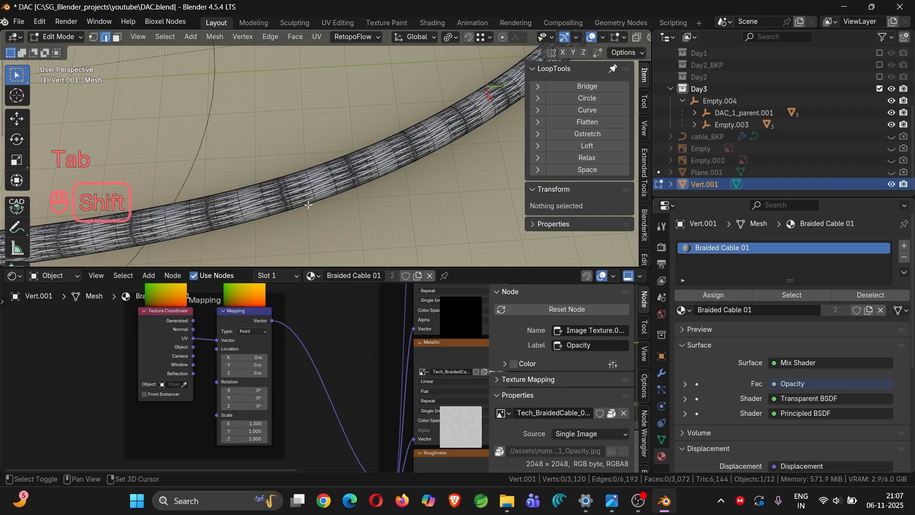
{"action": "middle_click_drag", "start_coordinate": [310, 200], "coordinate": [473, 134], "text": "shift"}
{"action": "key", "text": "z"}
{"action": "left_click", "coordinate": [384, 225]}
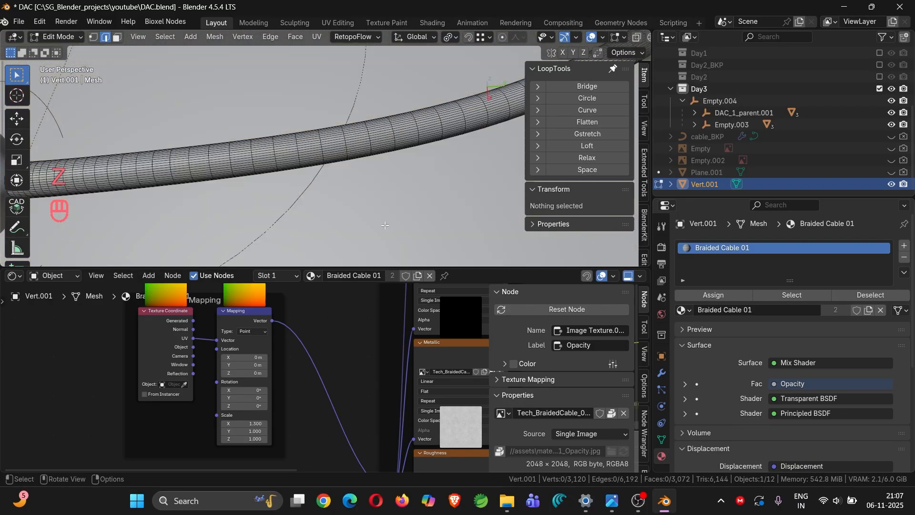
{"action": "scroll", "coordinate": [254, 203], "scroll_direction": "down", "scroll_amount": 2}
{"action": "middle_click_drag", "start_coordinate": [253, 202], "coordinate": [145, 213]}
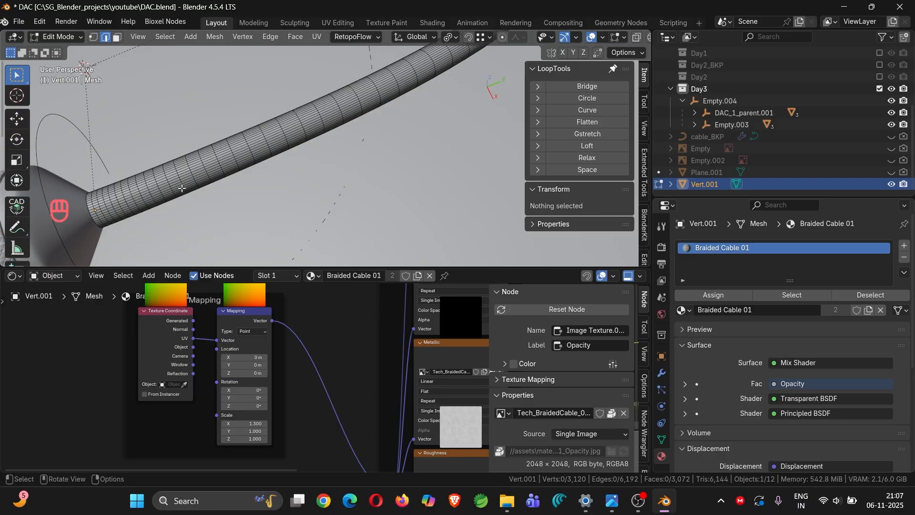
{"action": "scroll", "coordinate": [296, 137], "scroll_direction": "down", "scroll_amount": 3}
{"action": "middle_click_drag", "start_coordinate": [405, 106], "coordinate": [286, 260], "text": "shift"}
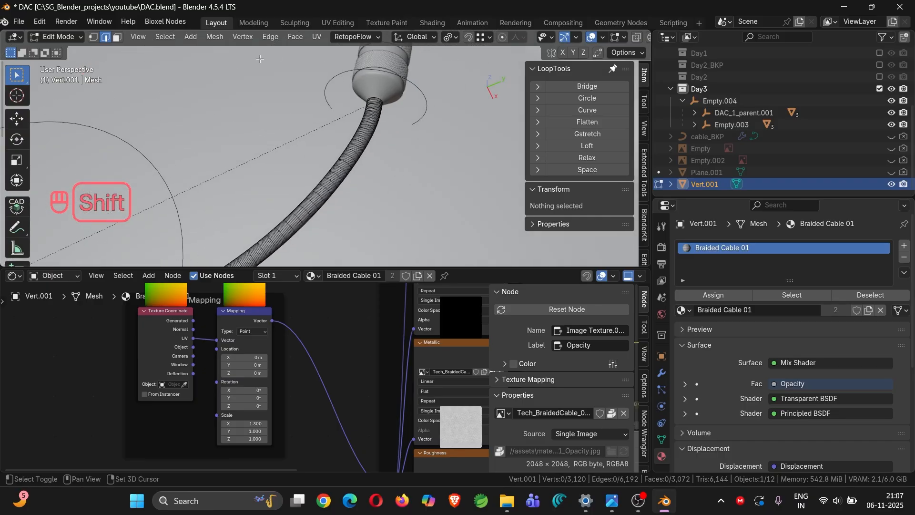
{"action": "scroll", "coordinate": [372, 75], "scroll_direction": "up", "scroll_amount": 5}
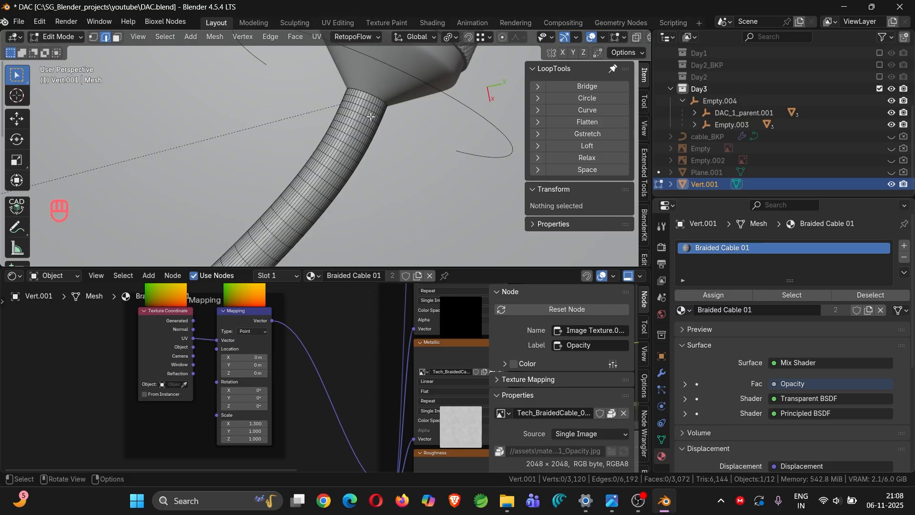
{"action": "scroll", "coordinate": [371, 117], "scroll_direction": "down", "scroll_amount": 2}
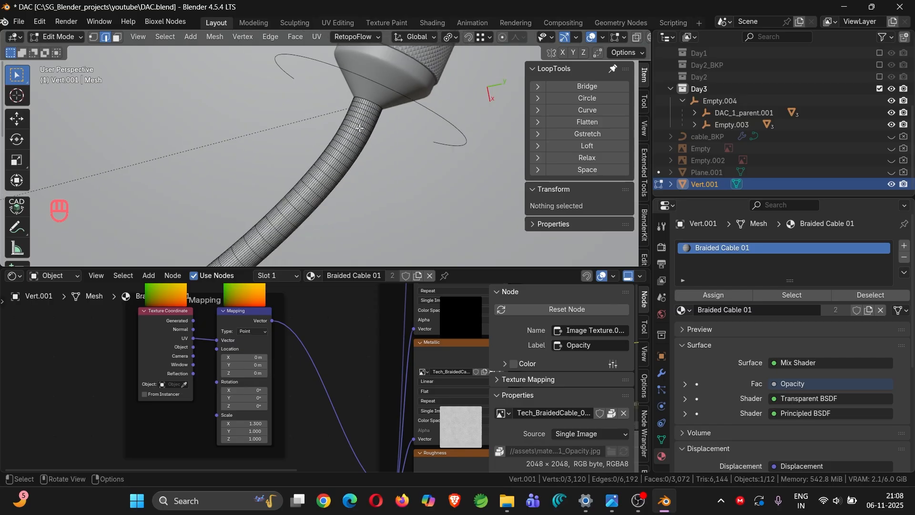
{"action": "scroll", "coordinate": [365, 121], "scroll_direction": "down", "scroll_amount": 1}
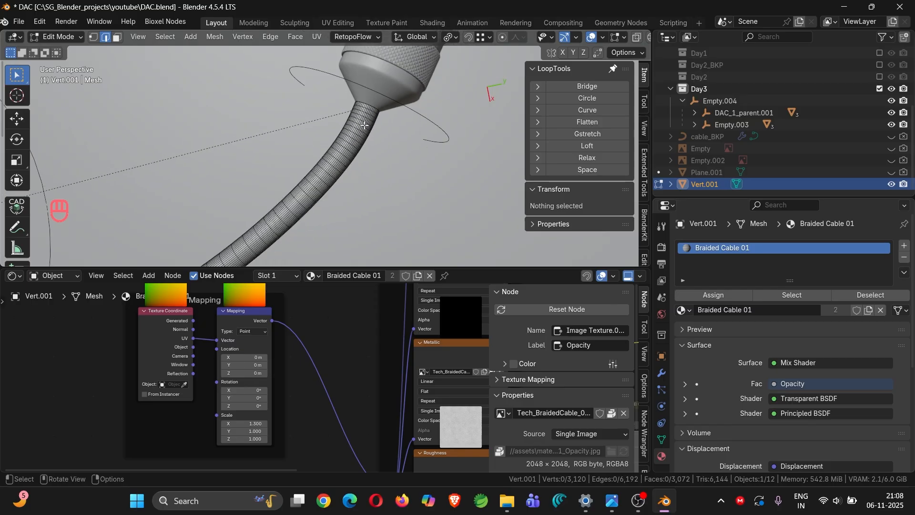
{"action": "key", "text": "Tab"}
{"action": "middle_click_drag", "start_coordinate": [364, 125], "coordinate": [419, 72], "text": "shift"}
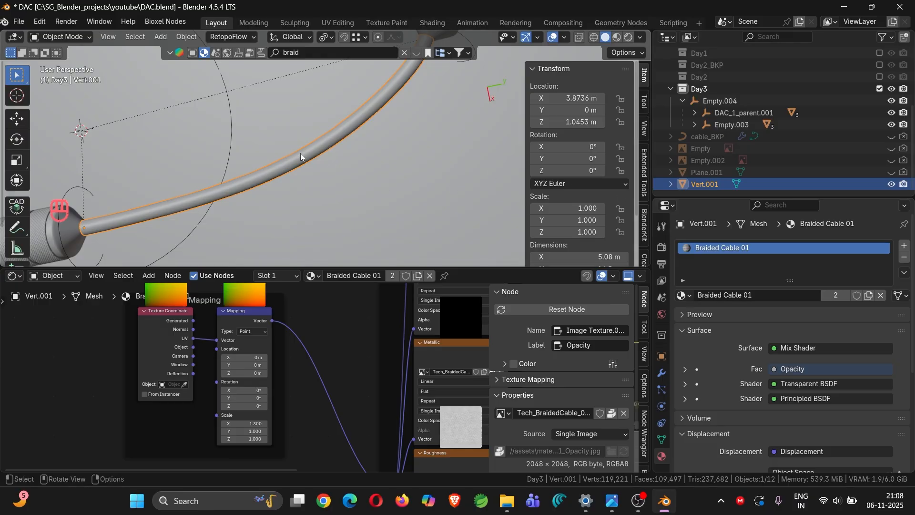
{"action": "scroll", "coordinate": [206, 195], "scroll_direction": "down", "scroll_amount": 1}
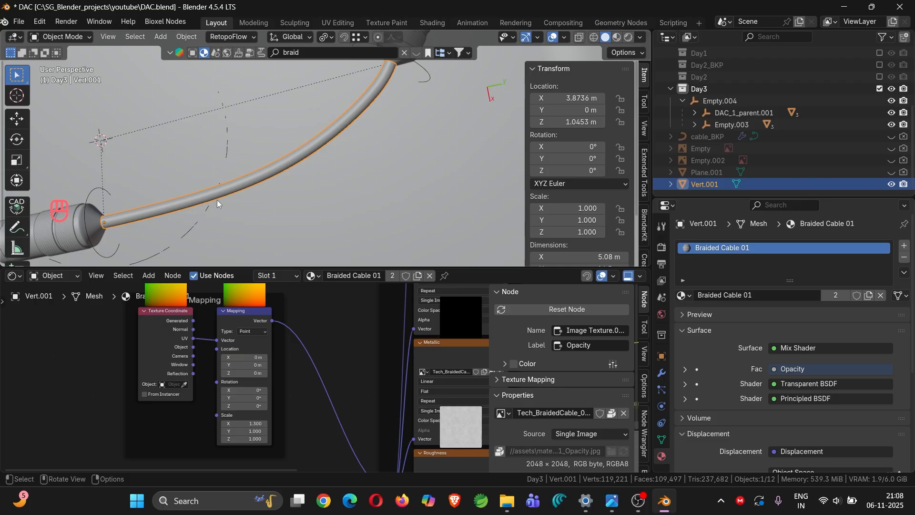
Step: Unlink the Braided Cable 01 material from the Vert.001 mesh and set the viewport shading to Material Preview
{"action": "left_click", "coordinate": [430, 275]}
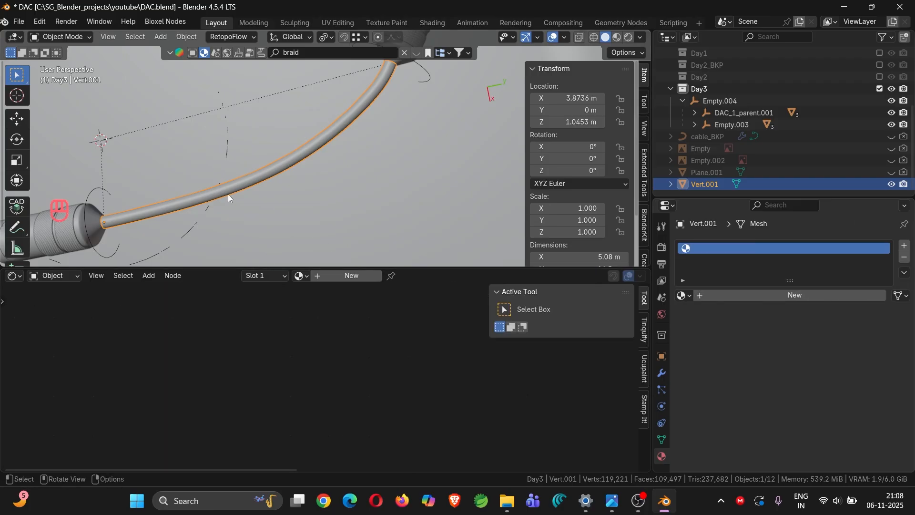
{"action": "key", "text": "z"}
{"action": "left_click", "coordinate": [323, 199]}
{"action": "key", "text": "z"}
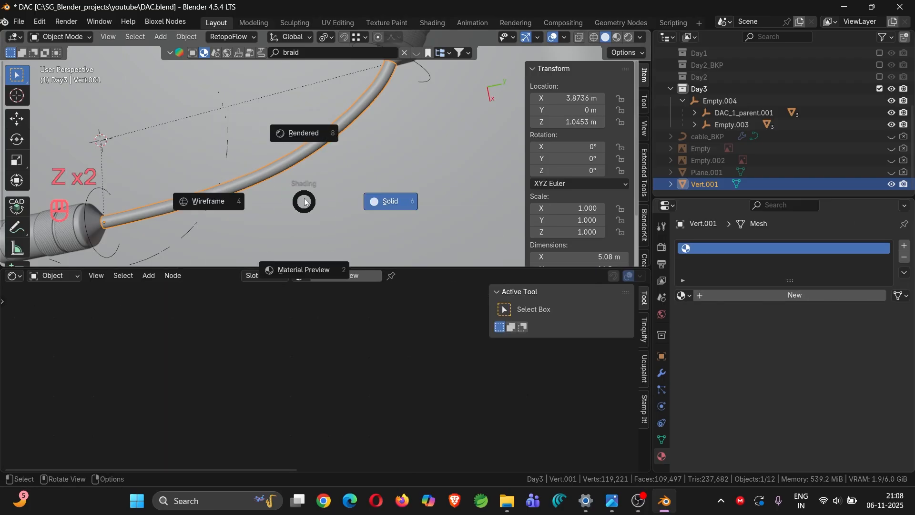
{"action": "left_click", "coordinate": [302, 257]}
{"action": "mouse_move", "coordinate": [301, 193]}
{"action": "middle_mouse_down"}
{"action": "mouse_move", "coordinate": [300, 124]}
{"action": "mouse_move", "coordinate": [320, 104]}
{"action": "middle_mouse_up"}
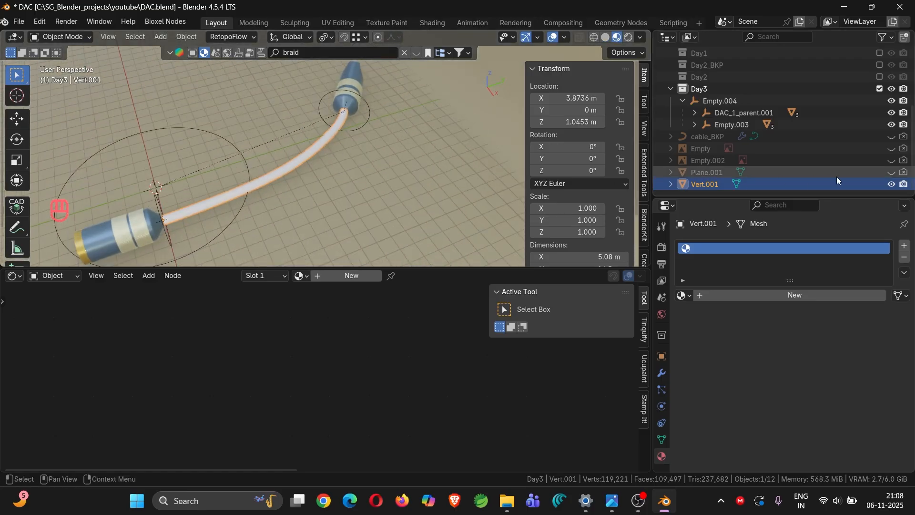
Step: Hide the Vert.001 mesh, then unhide and select the cable_BKP curve
{"action": "key", "text": "h"}
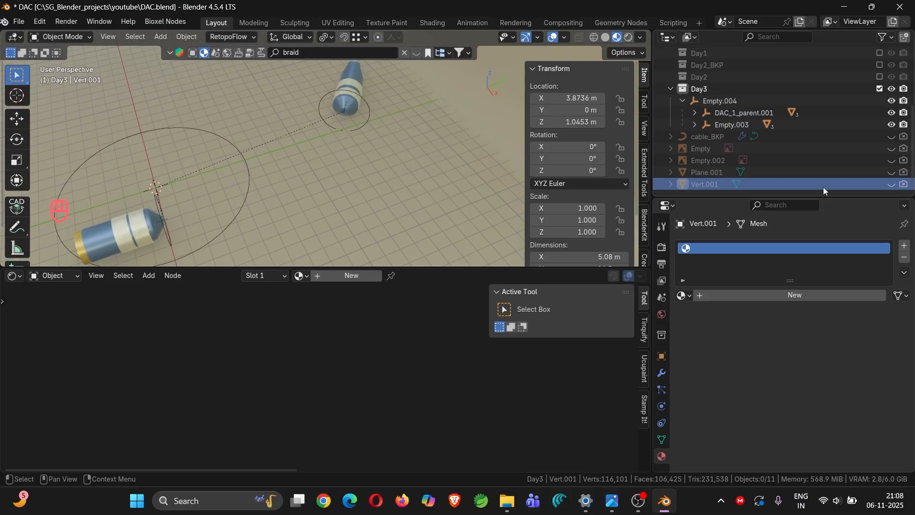
{"action": "left_click", "coordinate": [891, 137]}
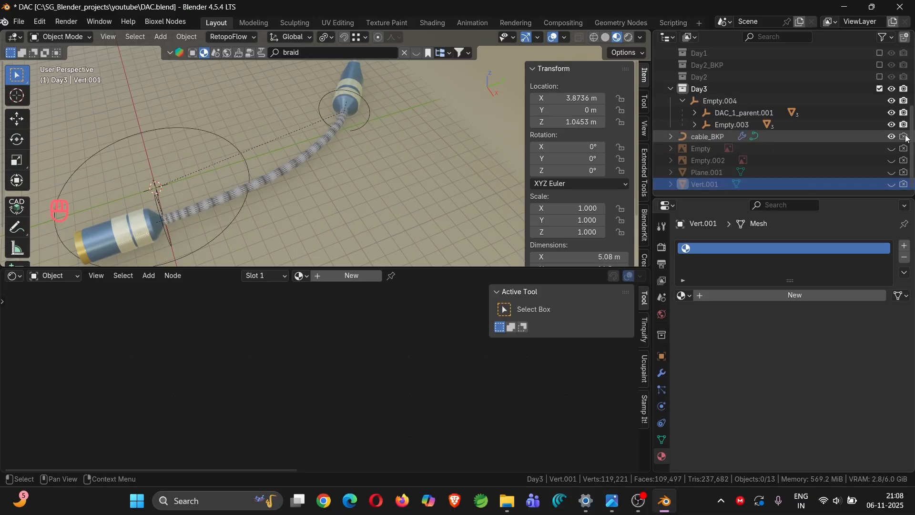
{"action": "left_click", "coordinate": [256, 191]}
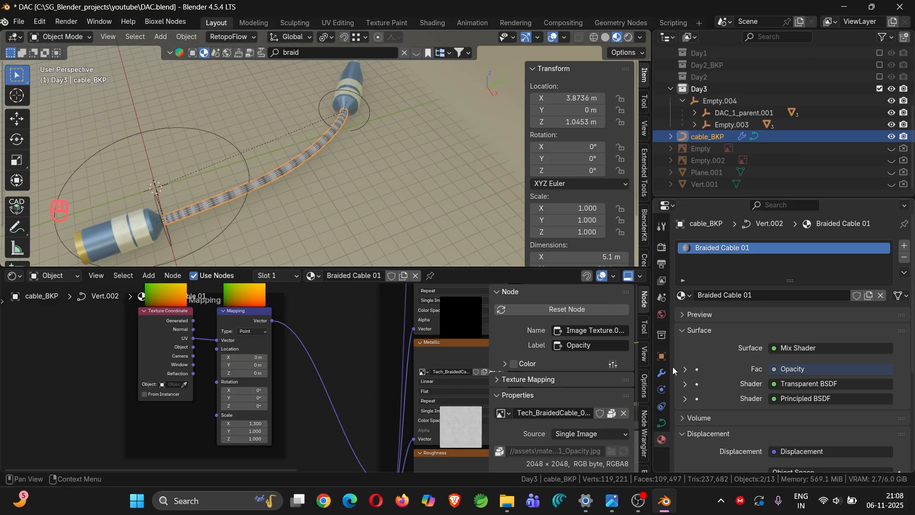
Step: Set the bevel depth of the cable_BKP curve to 0 m
{"action": "left_click", "coordinate": [662, 422]}
{"action": "scroll", "coordinate": [839, 379], "scroll_direction": "down", "scroll_amount": 8}
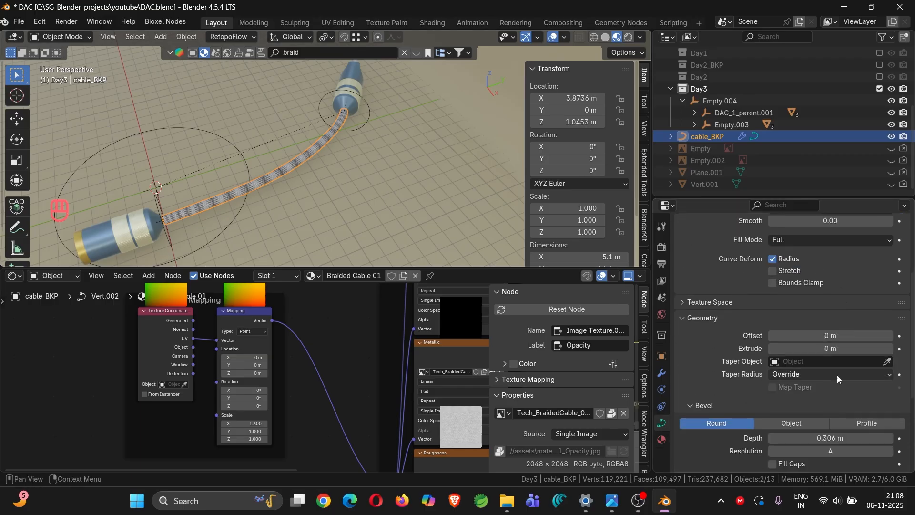
{"action": "left_click_drag", "start_coordinate": [845, 390], "coordinate": [806, 390]}
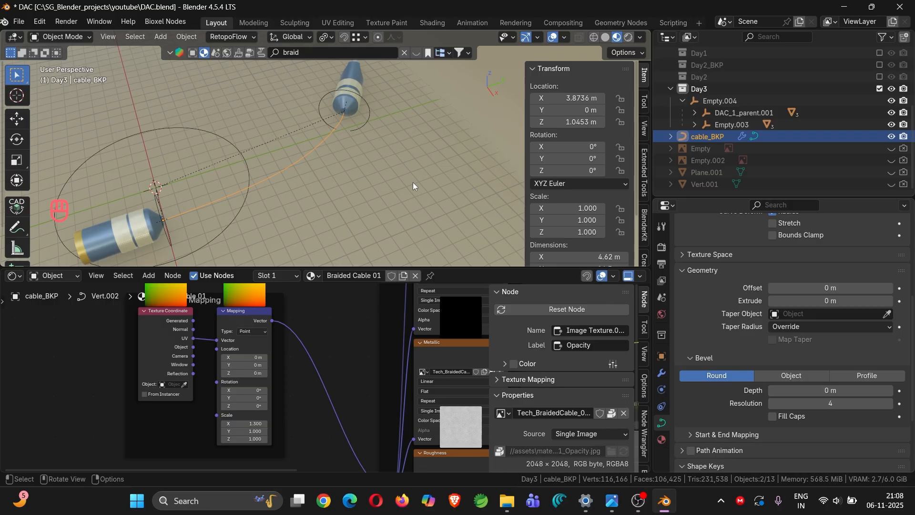
Step: Select the cable_BKP curve's end control point at the near connector's tip and snap the 3D cursor to it
{"action": "key", "text": "Tab"}
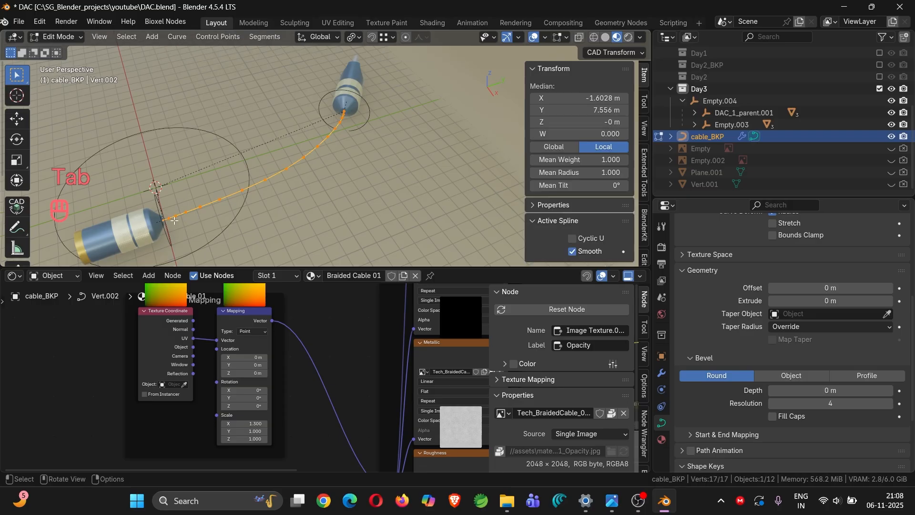
{"action": "scroll", "coordinate": [168, 224], "scroll_direction": "up", "scroll_amount": 2}
{"action": "left_click", "coordinate": [155, 220]}
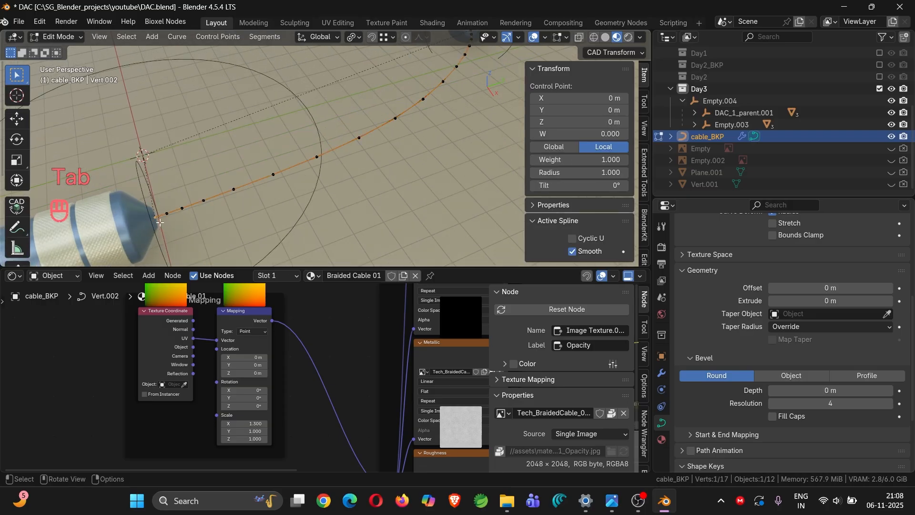
{"action": "scroll", "coordinate": [159, 220], "scroll_direction": "down", "scroll_amount": 4}
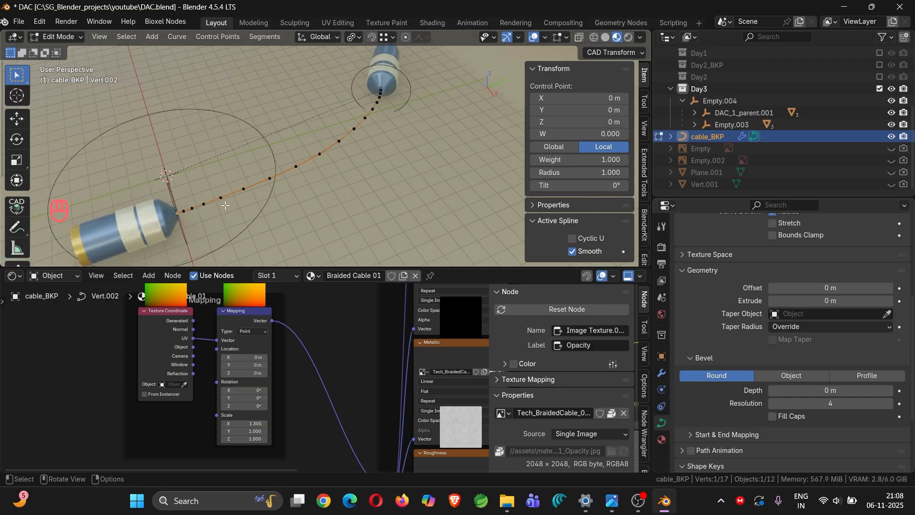
{"action": "key", "text": "Tab"}
{"action": "scroll", "coordinate": [152, 215], "scroll_direction": "up", "scroll_amount": 4}
{"action": "scroll", "coordinate": [212, 224], "scroll_direction": "up", "scroll_amount": 2}
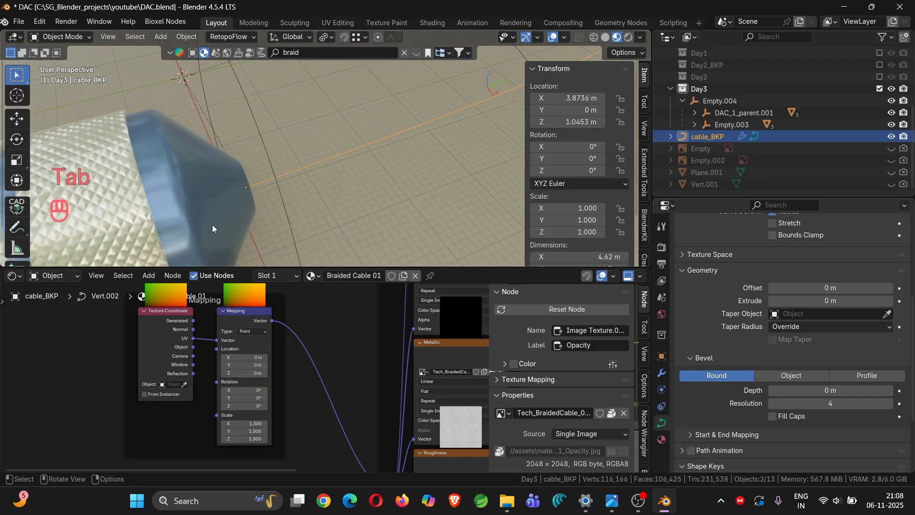
{"action": "key", "text": "Tab"}
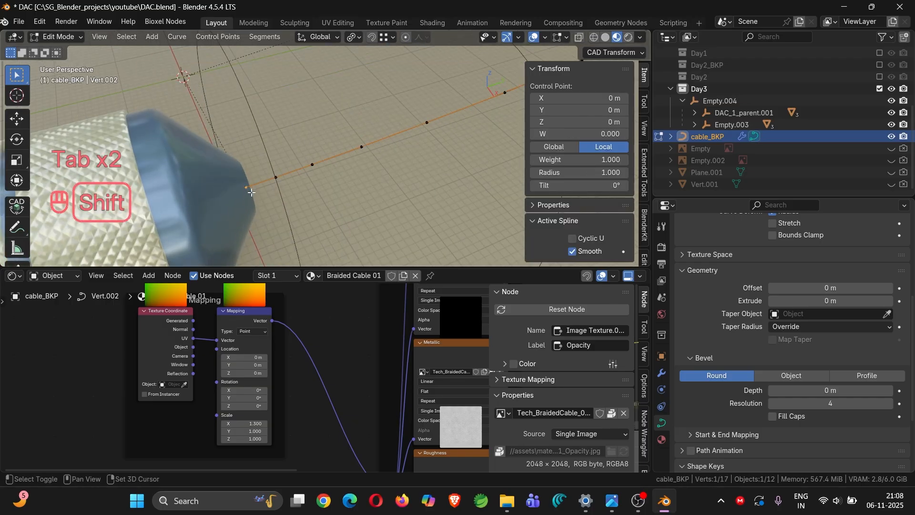
{"action": "key", "text": "shift+s"}
{"action": "left_click", "coordinate": [255, 259]}
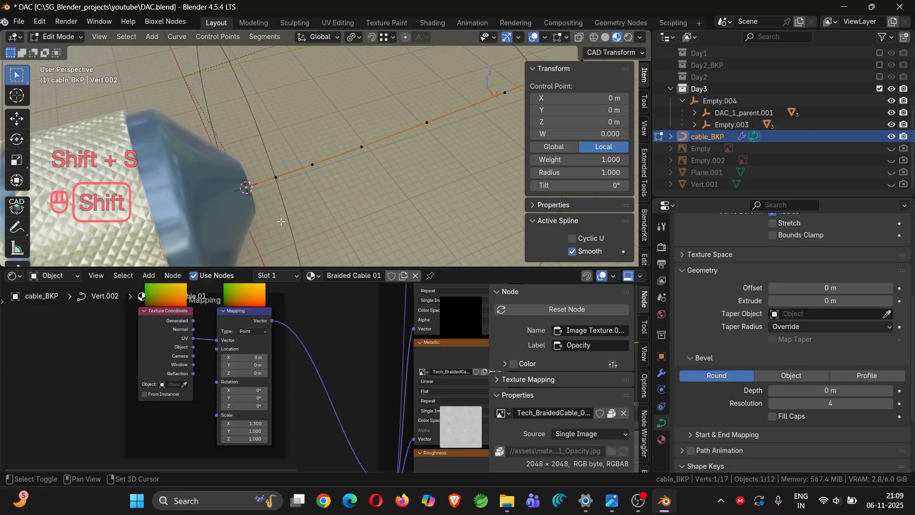
Step: Add a mesh circle with 8 vertices at the 3D cursor in Object Mode
{"action": "key", "text": "shift+a"}
{"action": "key", "text": "Tab"}
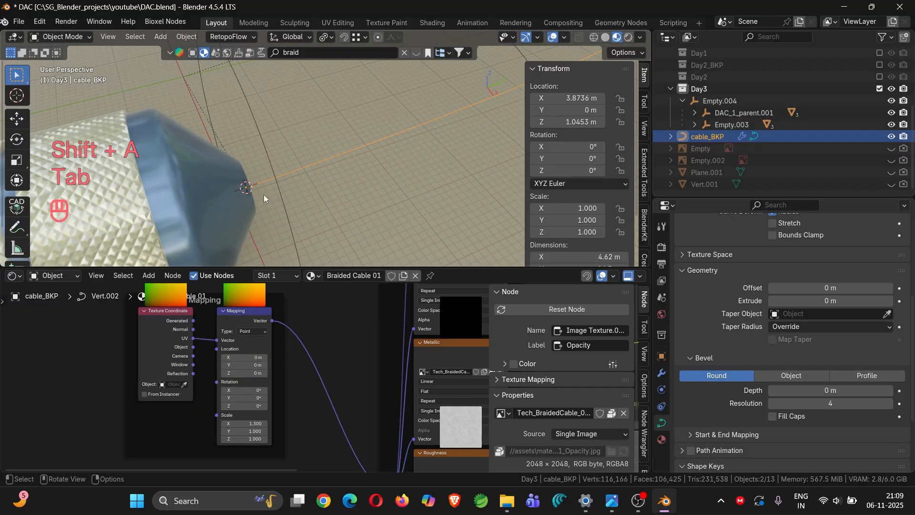
{"action": "key", "text": "shift+a"}
{"action": "mouse_move", "coordinate": [251, 71]}
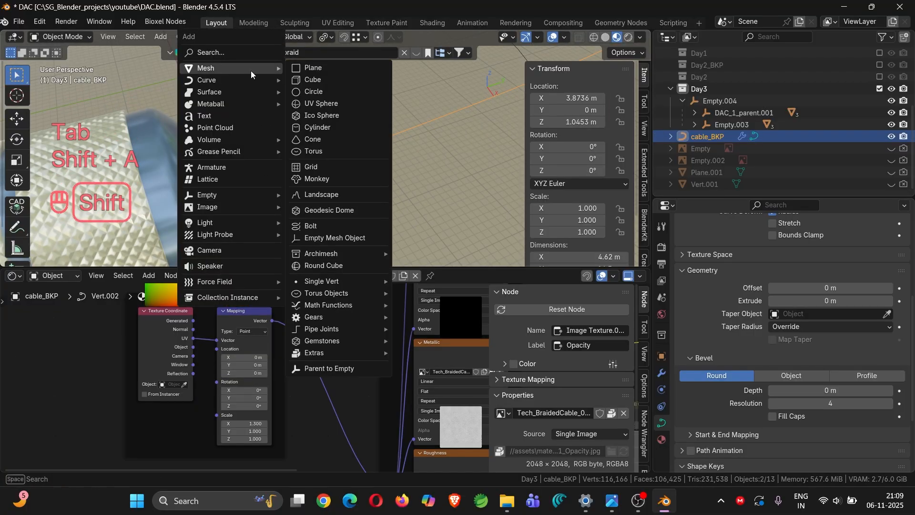
{"action": "left_click", "coordinate": [314, 90]}
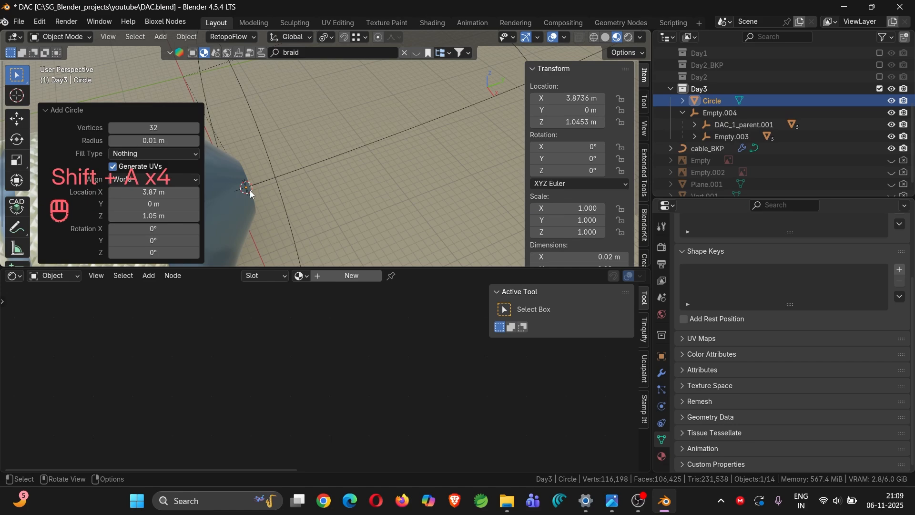
{"action": "left_click", "coordinate": [164, 127]}
{"action": "type", "text": "8"}
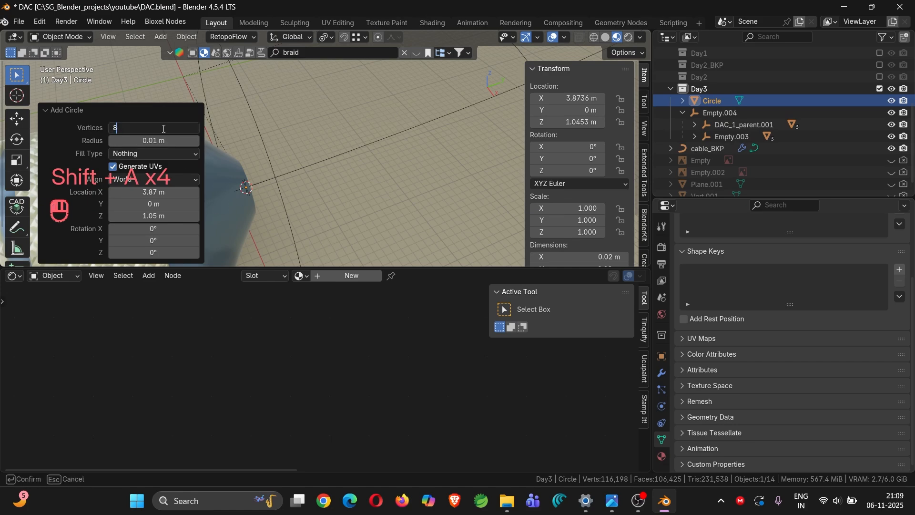
{"action": "key", "text": "Return"}
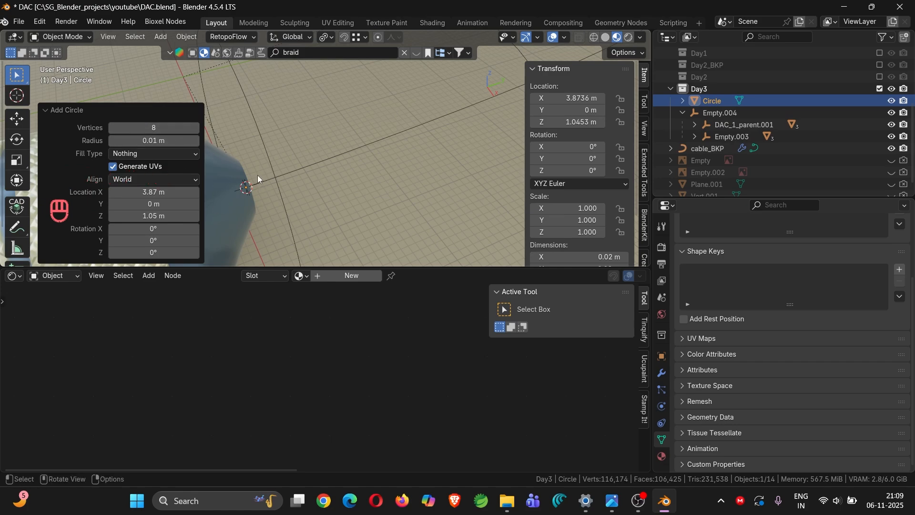
Step: Scale the circle up to about 0.6 m wide to match the opening at the connector's tip
{"action": "middle_click_drag", "start_coordinate": [260, 180], "coordinate": [178, 136]}
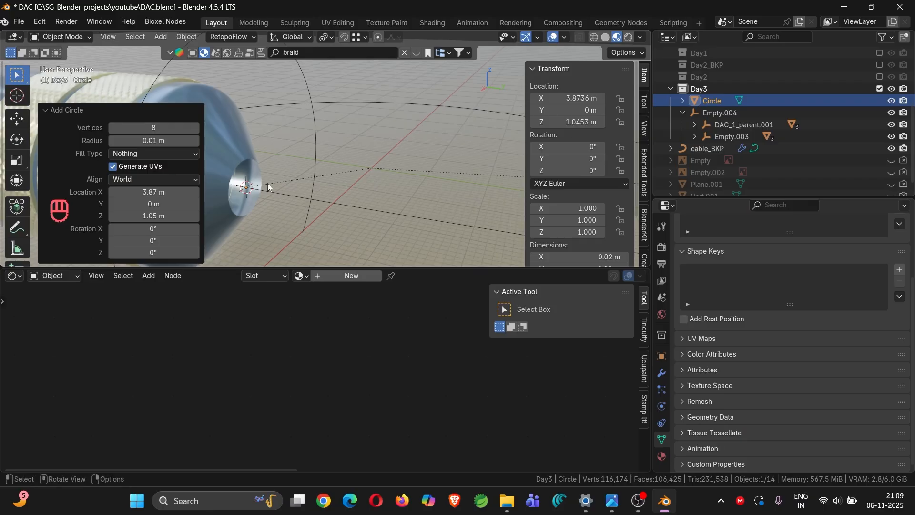
{"action": "scroll", "coordinate": [262, 193], "scroll_direction": "up", "scroll_amount": 9}
{"action": "scroll", "coordinate": [260, 193], "scroll_direction": "down", "scroll_amount": 5}
{"action": "middle_click_drag", "start_coordinate": [260, 193], "coordinate": [306, 179], "text": "shift"}
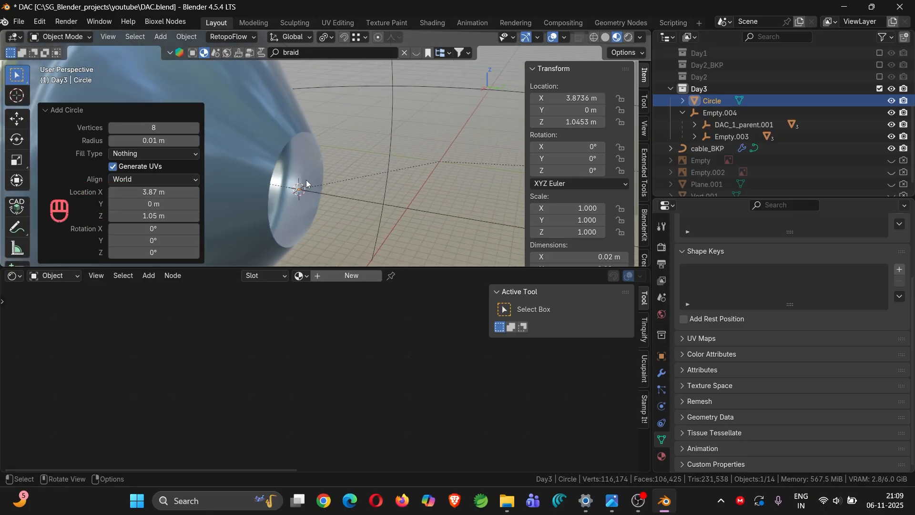
{"action": "scroll", "coordinate": [306, 180], "scroll_direction": "up", "scroll_amount": 2}
{"action": "key", "text": "s"}
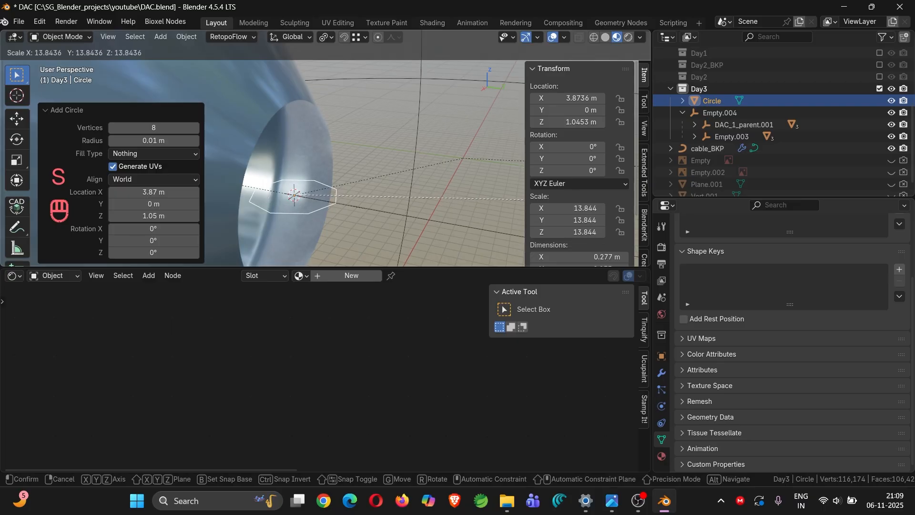
{"action": "left_click", "coordinate": [2, 205]}
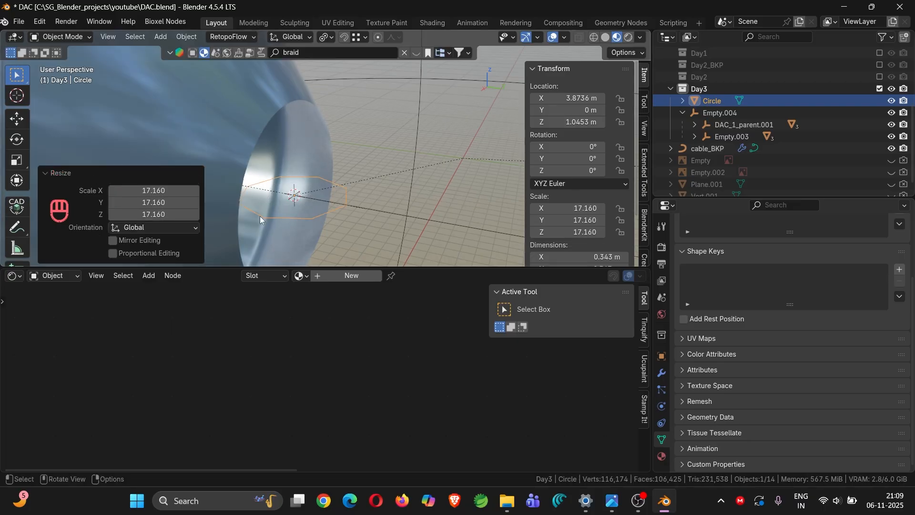
{"action": "scroll", "coordinate": [272, 208], "scroll_direction": "down", "scroll_amount": 3}
{"action": "key", "text": "s"}
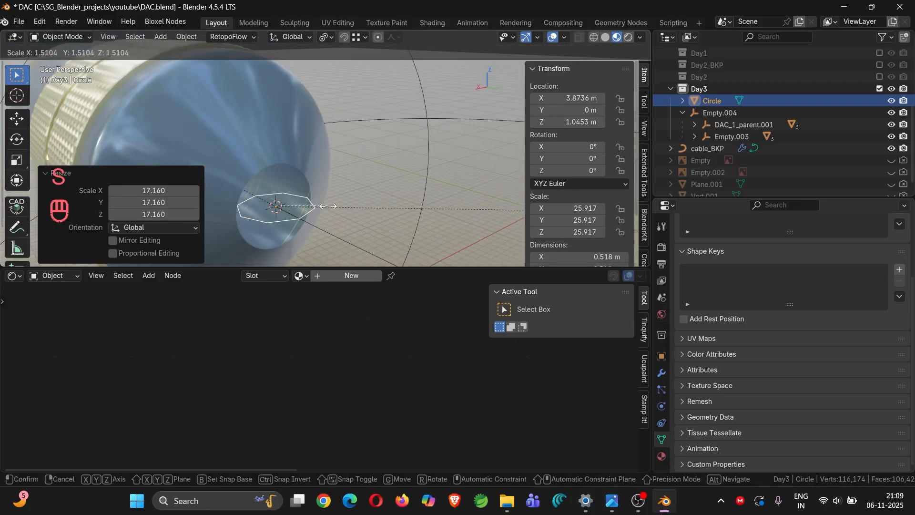
{"action": "left_click", "coordinate": [279, 200]}
{"action": "scroll", "coordinate": [279, 199], "scroll_direction": "up", "scroll_amount": 3}
{"action": "key", "text": "s"}
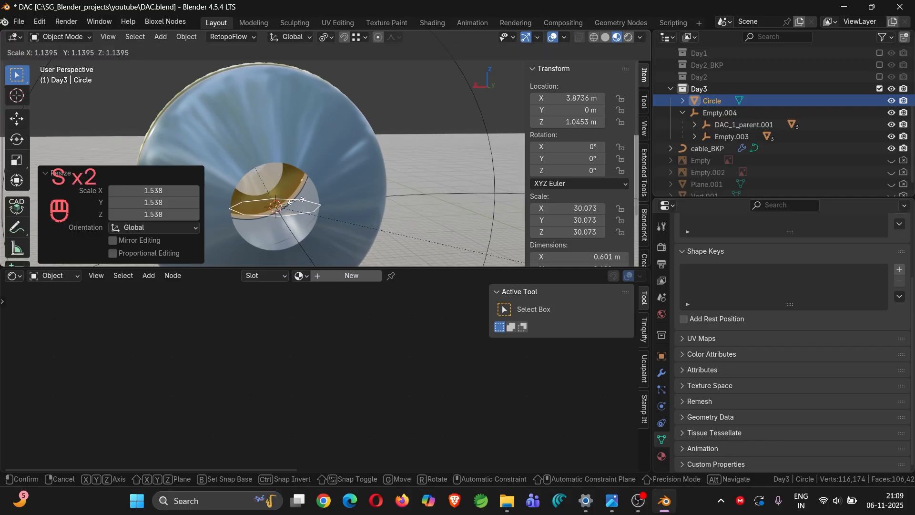
{"action": "left_click", "coordinate": [289, 204]}
Step: Apply the scale of the circle
{"action": "scroll", "coordinate": [288, 205], "scroll_direction": "down", "scroll_amount": 3}
{"action": "key", "text": "ctrl+a"}
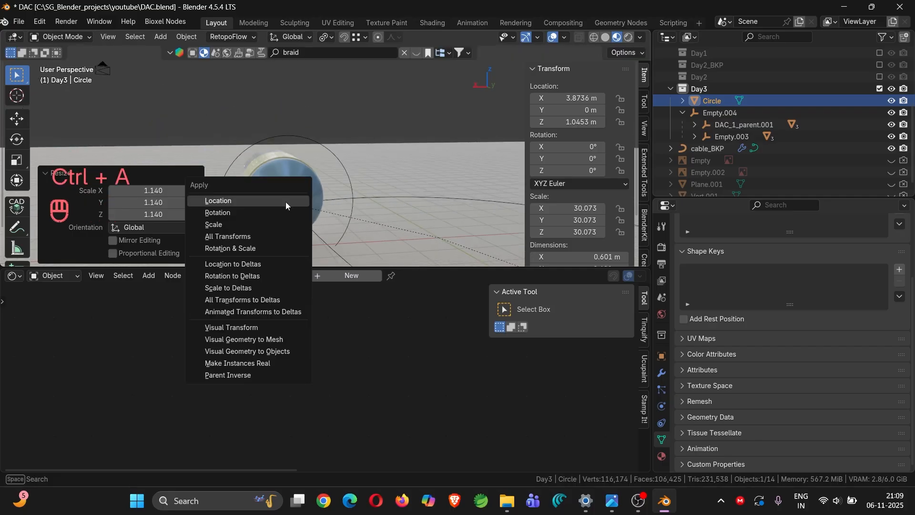
{"action": "left_click", "coordinate": [259, 222]}
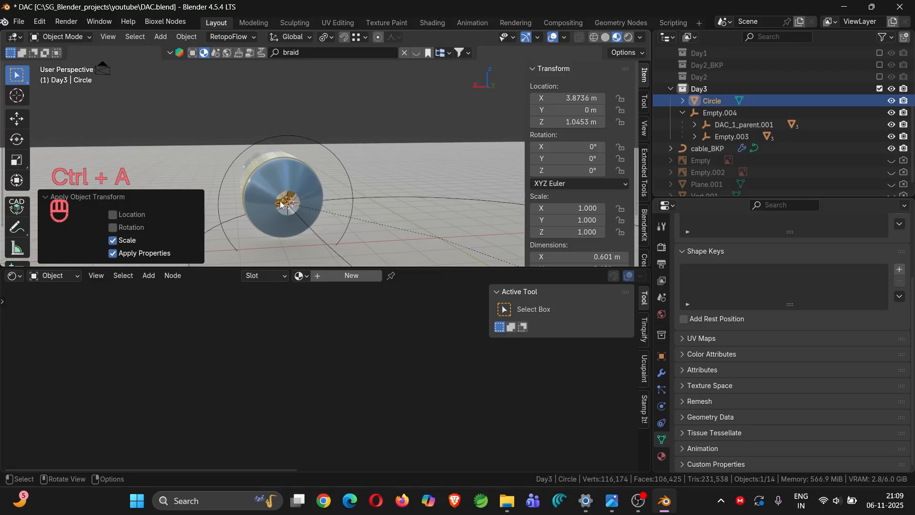
Step: Try converting the circle to a curve, and undo the conversion
{"action": "right_click", "coordinate": [273, 204]}
{"action": "mouse_move", "coordinate": [273, 204]}
{"action": "left_click", "coordinate": [351, 213]}
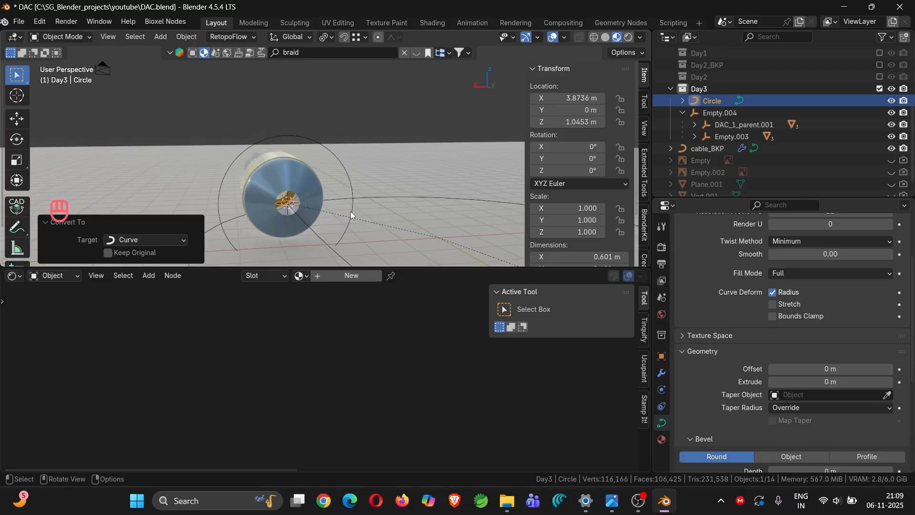
{"action": "middle_click_drag", "start_coordinate": [344, 211], "coordinate": [298, 198]}
{"action": "key", "text": "ctrl+z"}
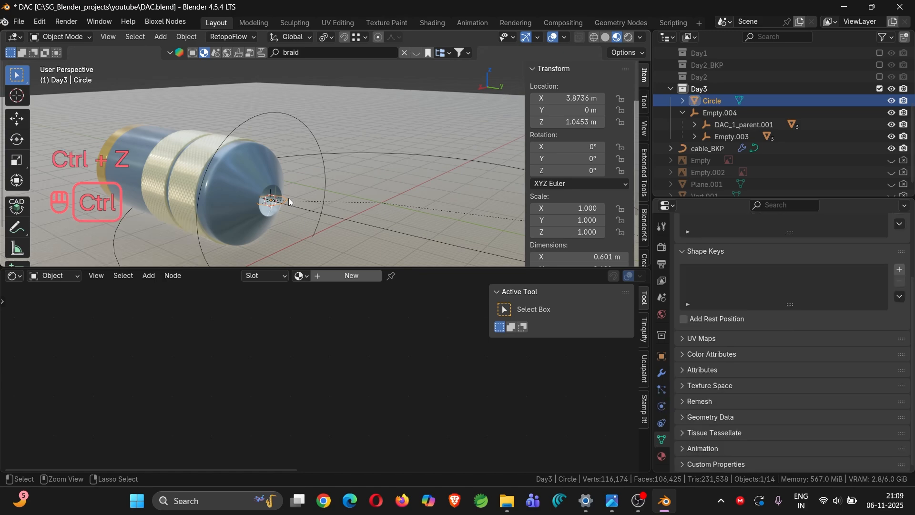
Step: Isolate the Day3 collection in the viewport so the connectors and circle are shown
{"action": "scroll", "coordinate": [282, 191], "scroll_direction": "up", "scroll_amount": 2}
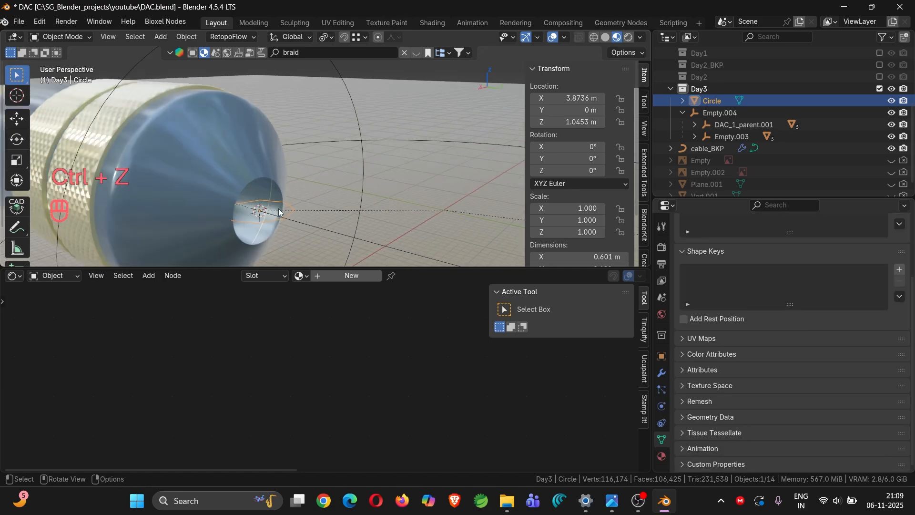
{"action": "key", "text": "1"}
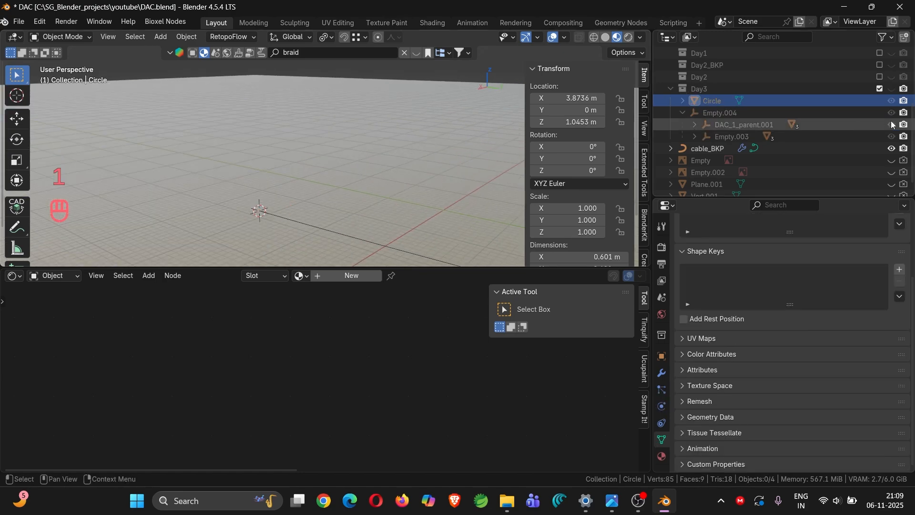
{"action": "left_click", "coordinate": [892, 89], "text": "ctrl"}
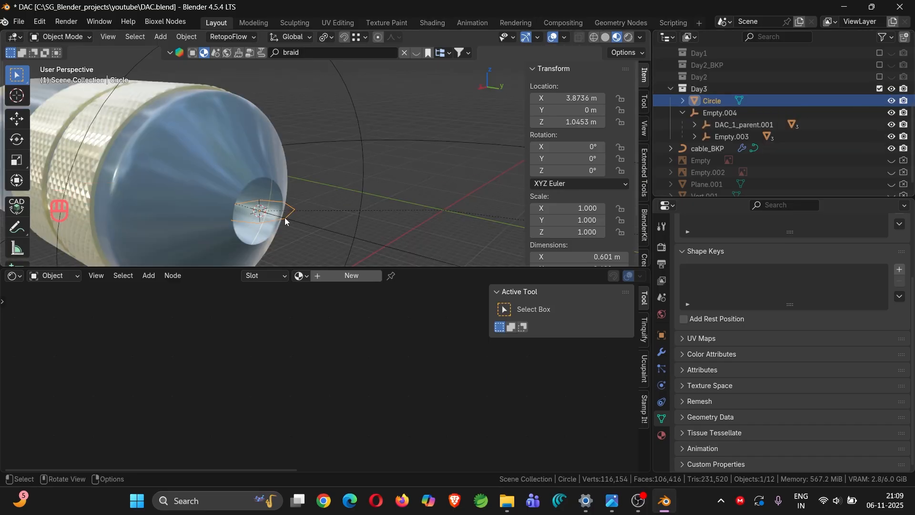
Step: Extrude the circle's vertices about 0.256 m along Z in Edit Mode to form an eight-sided ring
{"action": "key", "text": "Tab"}
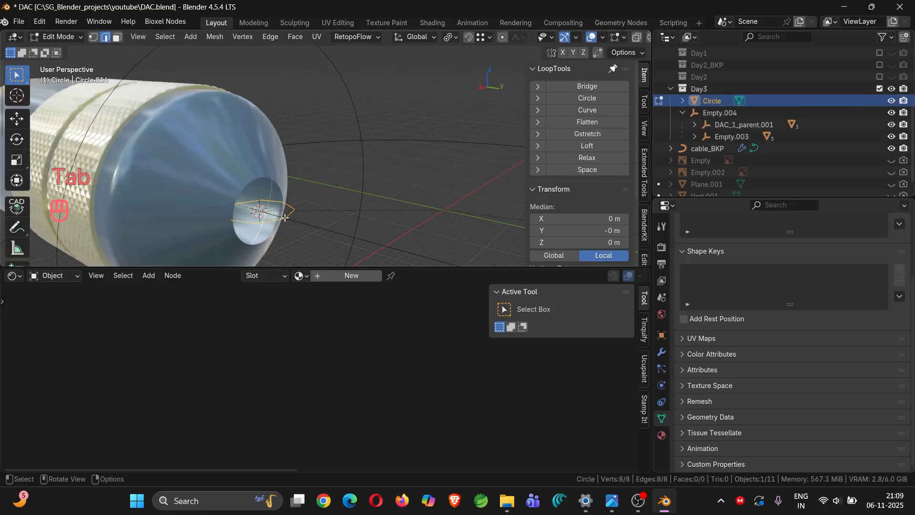
{"action": "key", "text": "1"}
{"action": "key", "text": "z"}
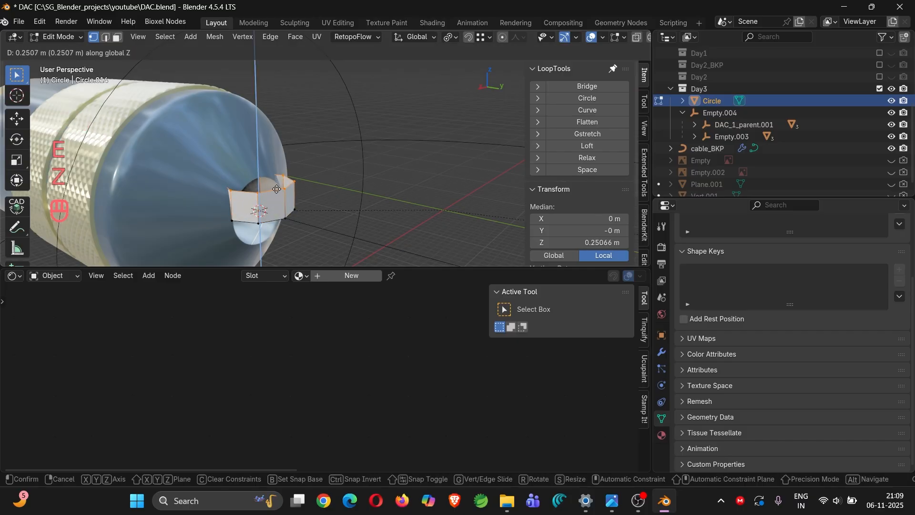
{"action": "left_click", "coordinate": [273, 188]}
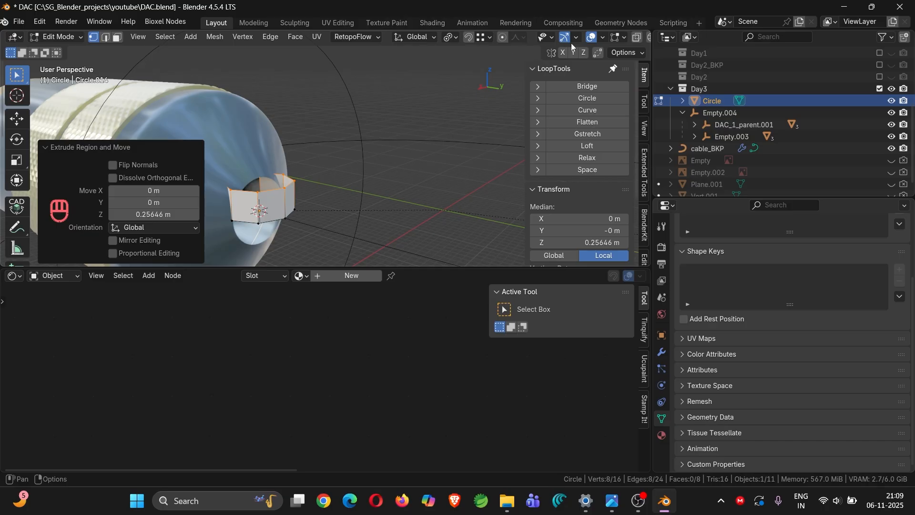
Step: Turn on the Face Orientation overlay and recalculate the normals of all the ring's faces to the outside
{"action": "left_click", "coordinate": [602, 36]}
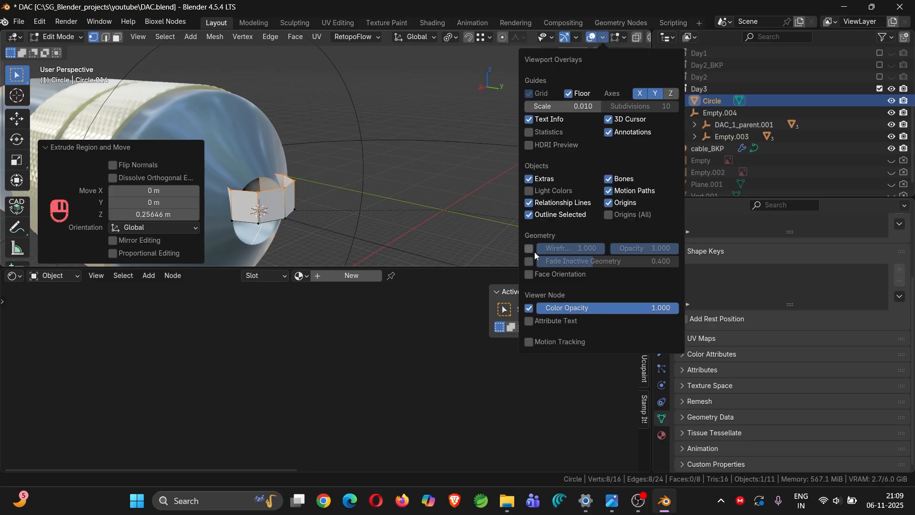
{"action": "left_click", "coordinate": [528, 274]}
{"action": "key", "text": "a"}
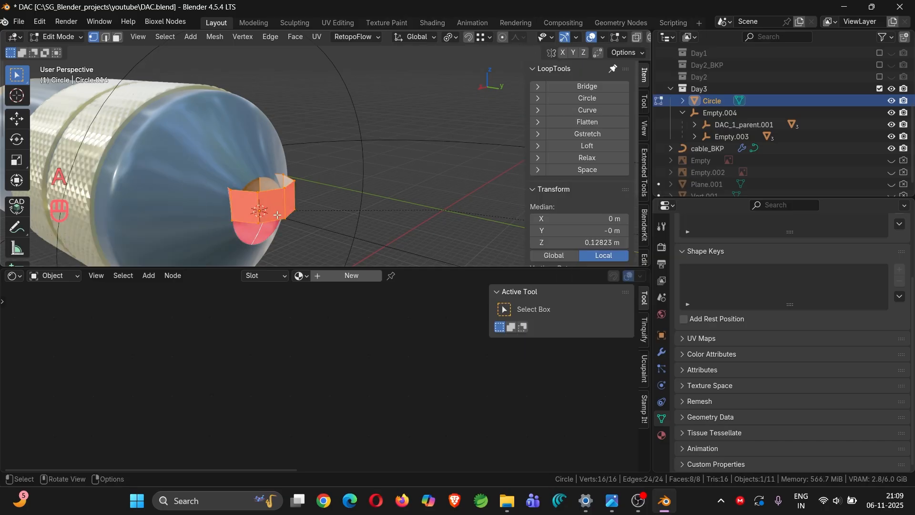
{"action": "key", "text": "shift+n"}
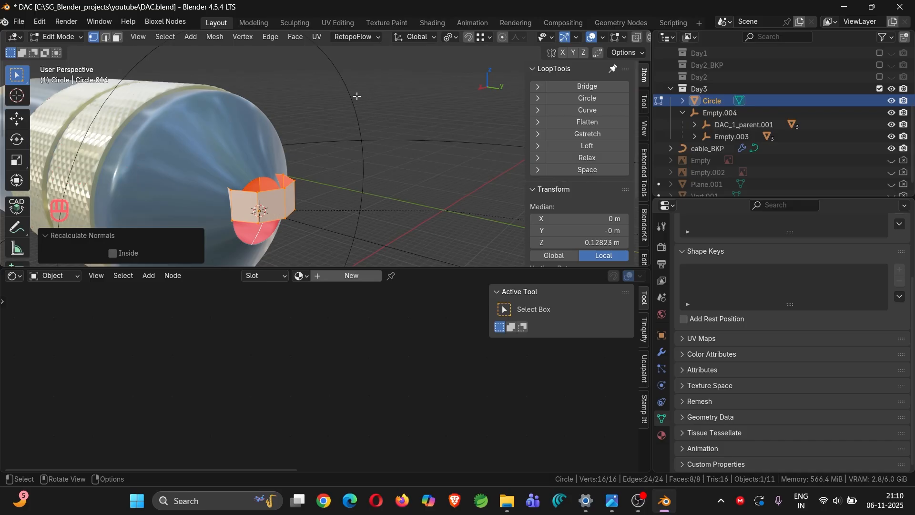
Step: Turn off the Face Orientation overlay and return the ring to Object Mode
{"action": "left_click", "coordinate": [576, 38]}
{"action": "mouse_move", "coordinate": [602, 38]}
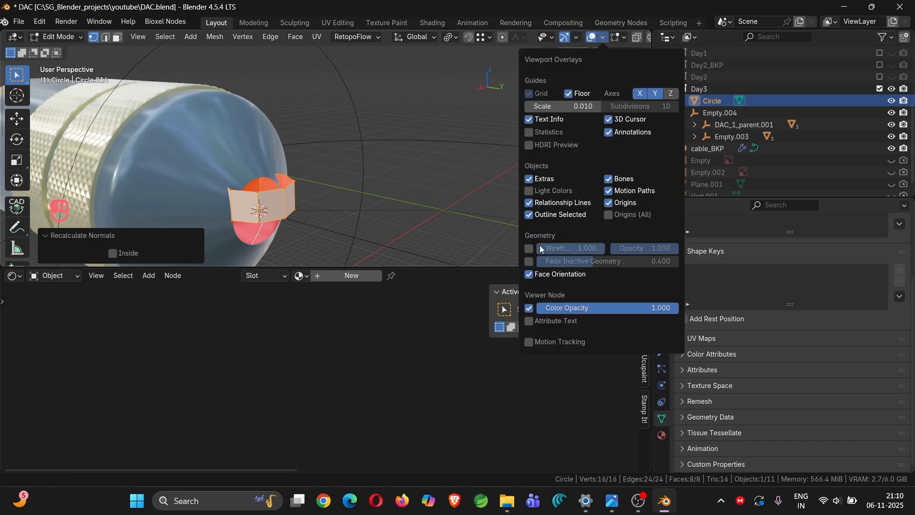
{"action": "left_click", "coordinate": [529, 275]}
{"action": "scroll", "coordinate": [297, 185], "scroll_direction": "up", "scroll_amount": 3}
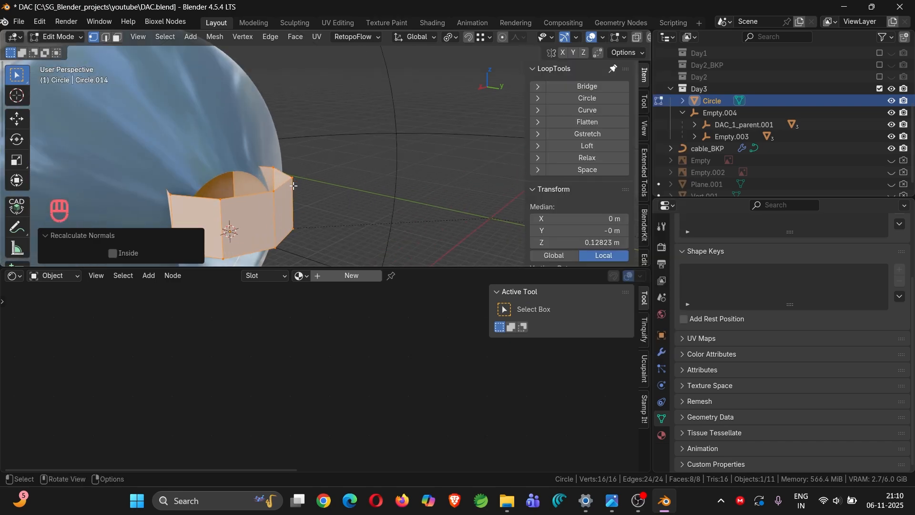
{"action": "scroll", "coordinate": [287, 194], "scroll_direction": "down", "scroll_amount": 3}
{"action": "key", "text": "Tab"}
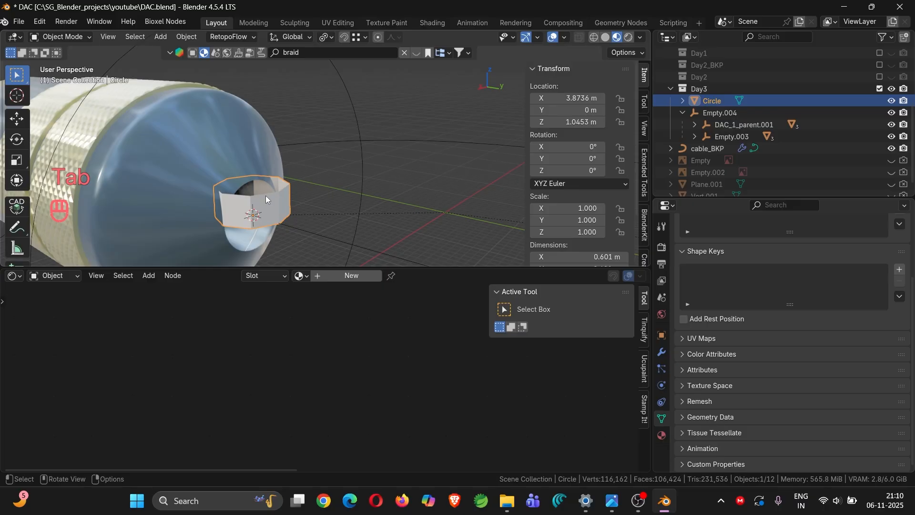
Step: Add an Array modifier to the ring with relative offset factors X 0 and Z 1
{"action": "mouse_move", "coordinate": [267, 200]}
{"action": "middle_mouse_down"}
{"action": "mouse_move", "coordinate": [270, 173]}
{"action": "mouse_move", "coordinate": [271, 201]}
{"action": "middle_mouse_up"}
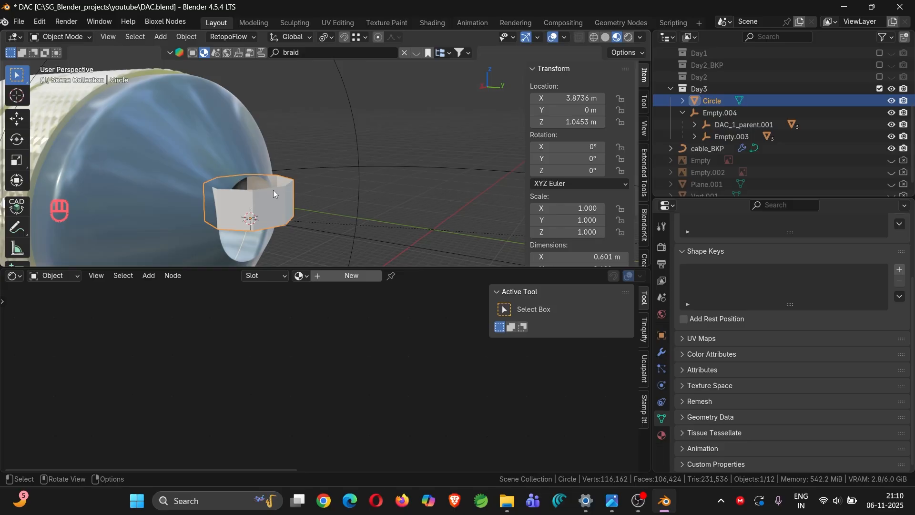
{"action": "scroll", "coordinate": [267, 202], "scroll_direction": "down", "scroll_amount": 5}
{"action": "middle_click_drag", "start_coordinate": [267, 202], "coordinate": [330, 227]}
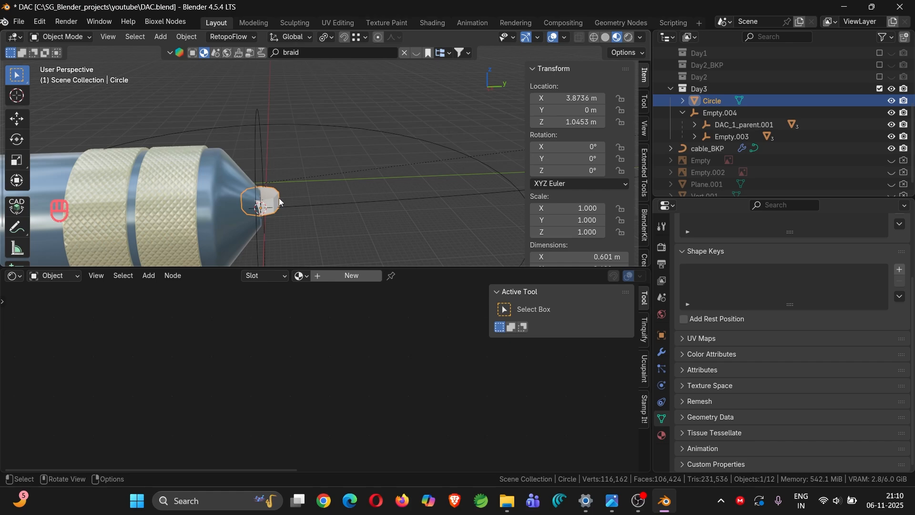
{"action": "key", "text": "ctrl+shift+a"}
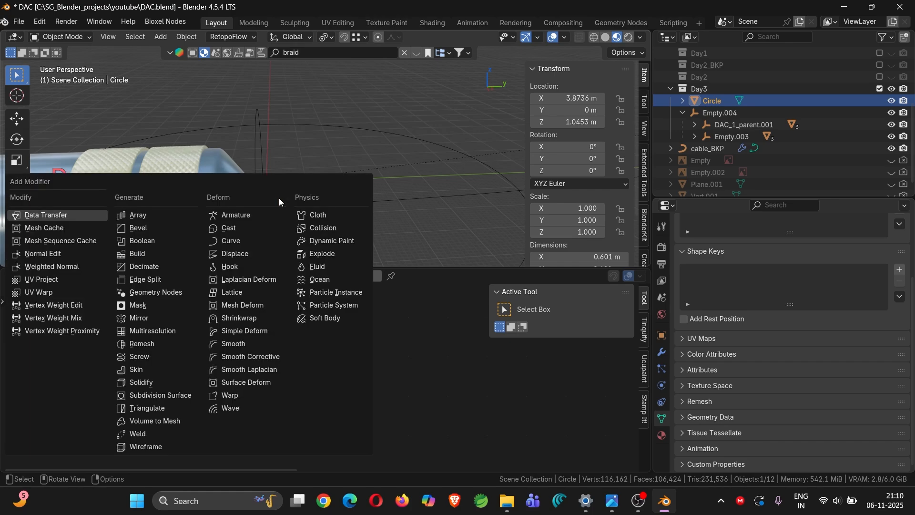
{"action": "left_click", "coordinate": [166, 216]}
{"action": "left_click", "coordinate": [662, 352]}
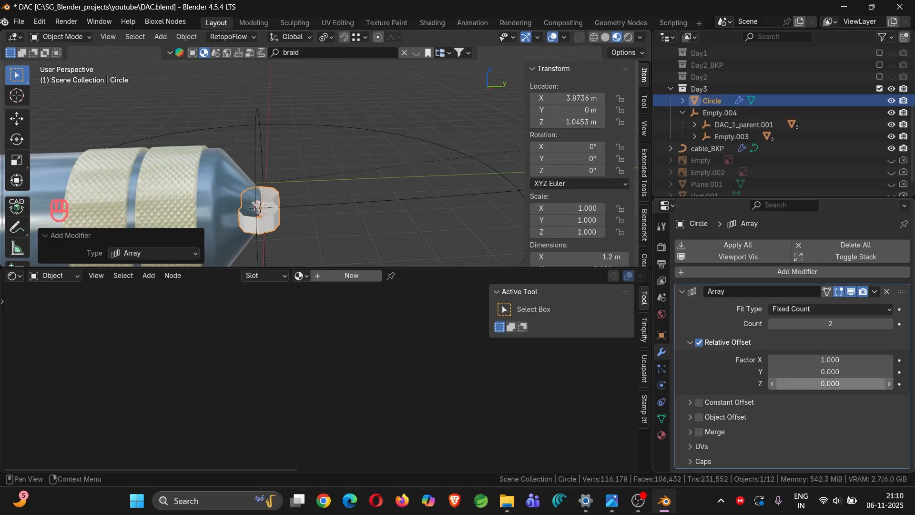
{"action": "left_click", "coordinate": [830, 383]}
{"action": "type", "text": "1"}
{"action": "key", "text": "Return"}
{"action": "left_click", "coordinate": [835, 360]}
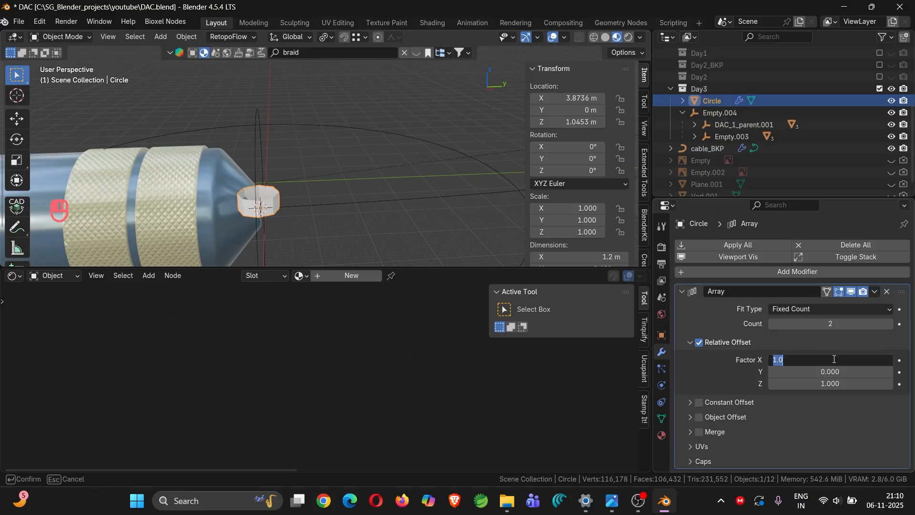
{"action": "type", "text": "0"}
{"action": "key", "text": "Return"}
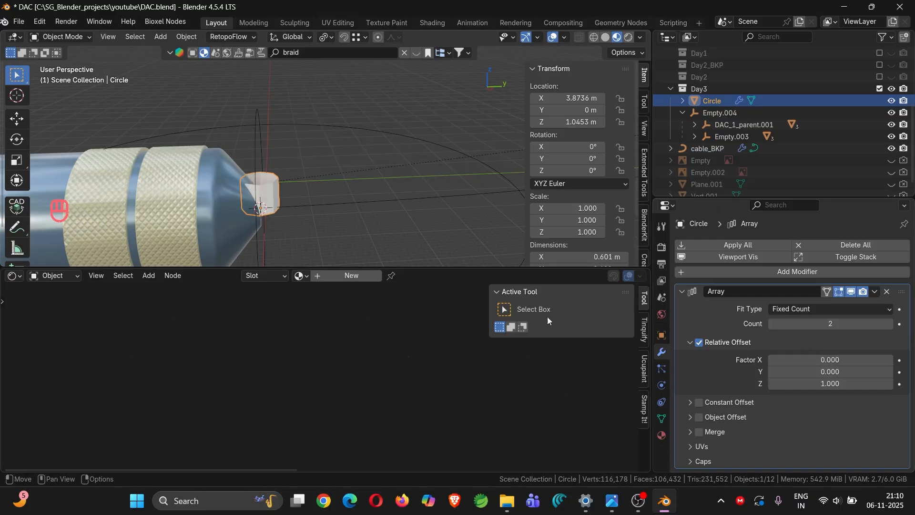
Step: Set the Array modifier's fit type to Fit Curve and pick the cable_BKP curve as its target
{"action": "left_click", "coordinate": [810, 309]}
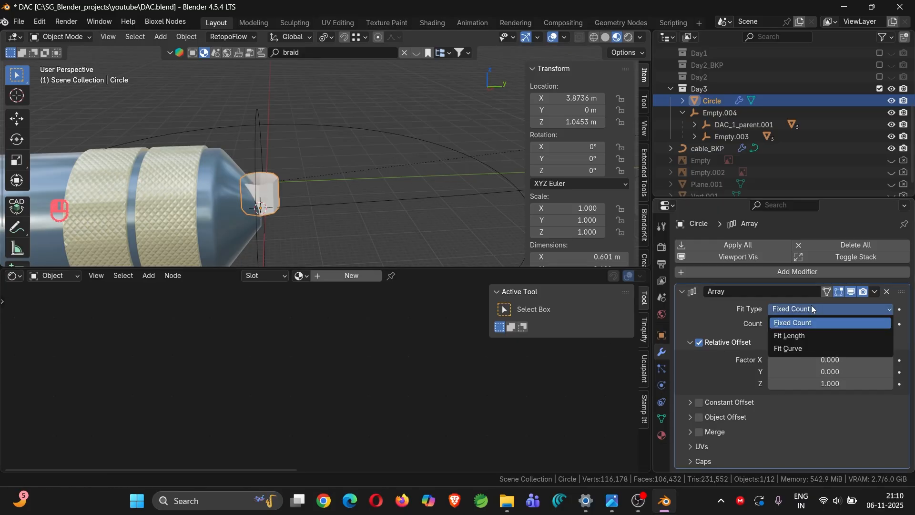
{"action": "left_click", "coordinate": [808, 349]}
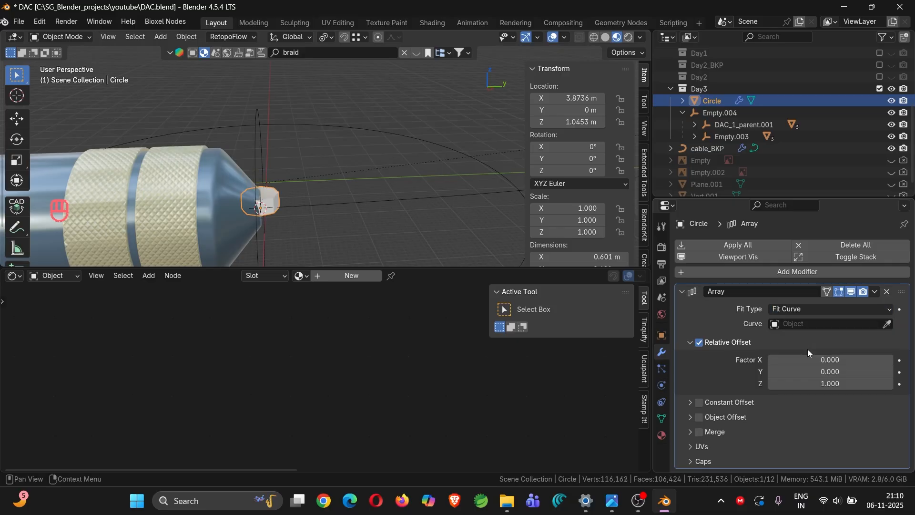
{"action": "left_click", "coordinate": [888, 324]}
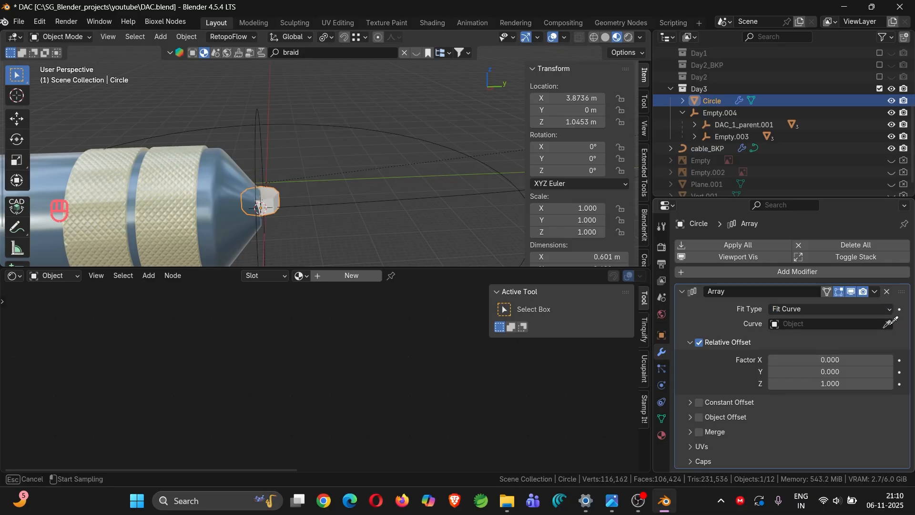
{"action": "left_click", "coordinate": [401, 201]}
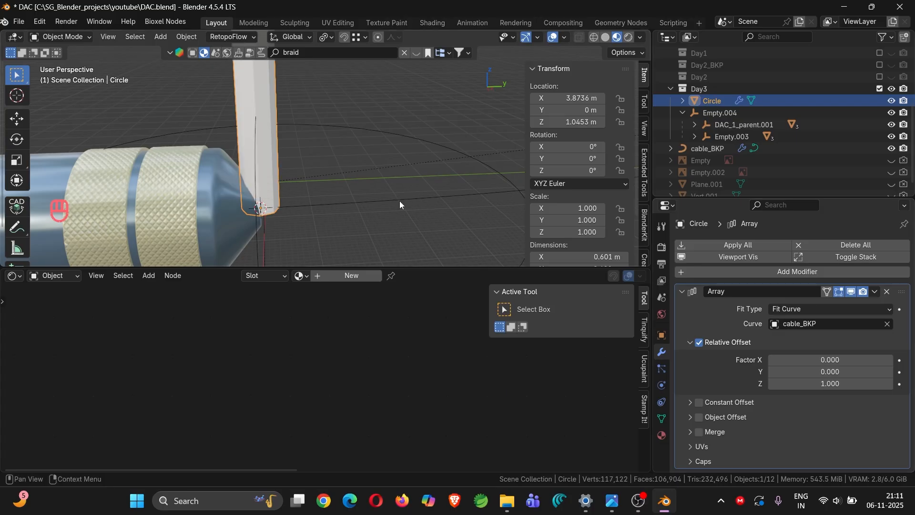
{"action": "scroll", "coordinate": [335, 188], "scroll_direction": "down", "scroll_amount": 5}
{"action": "middle_click_drag", "start_coordinate": [335, 187], "coordinate": [264, 155], "text": "shift"}
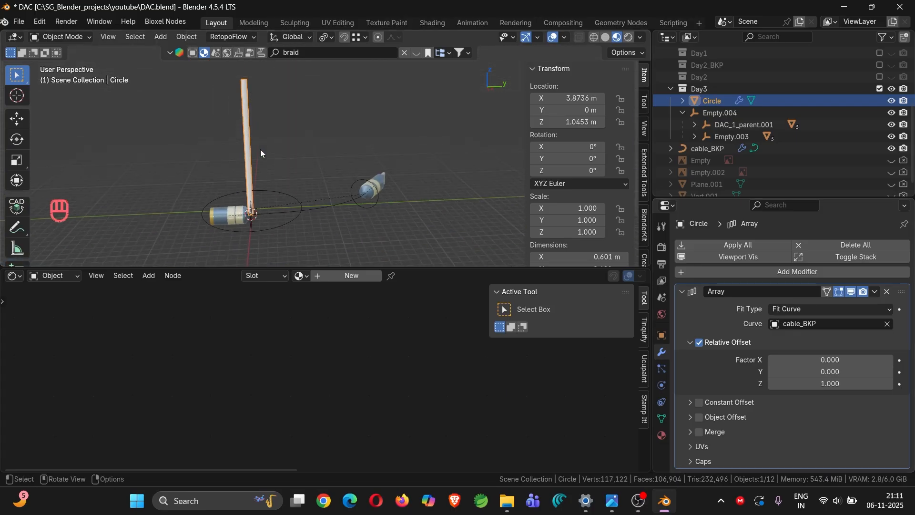
{"action": "scroll", "coordinate": [280, 211], "scroll_direction": "up", "scroll_amount": 5}
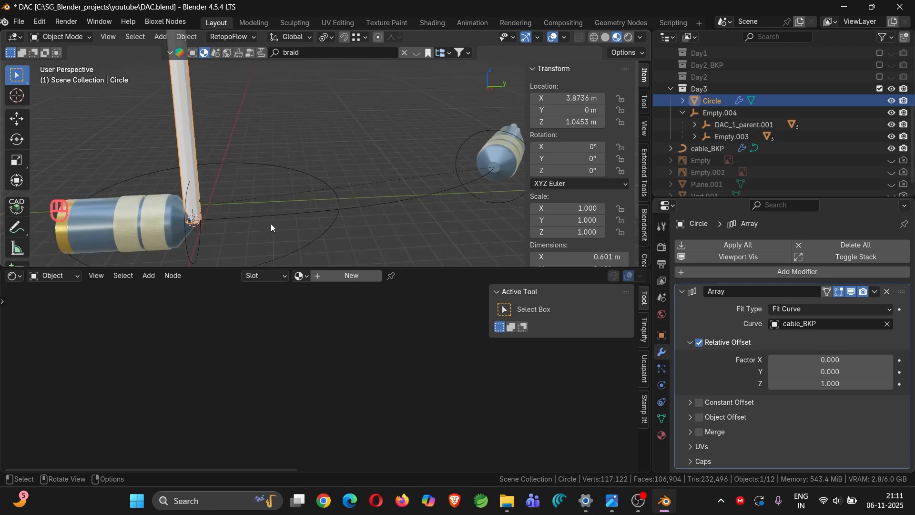
{"action": "key", "text": "d"}
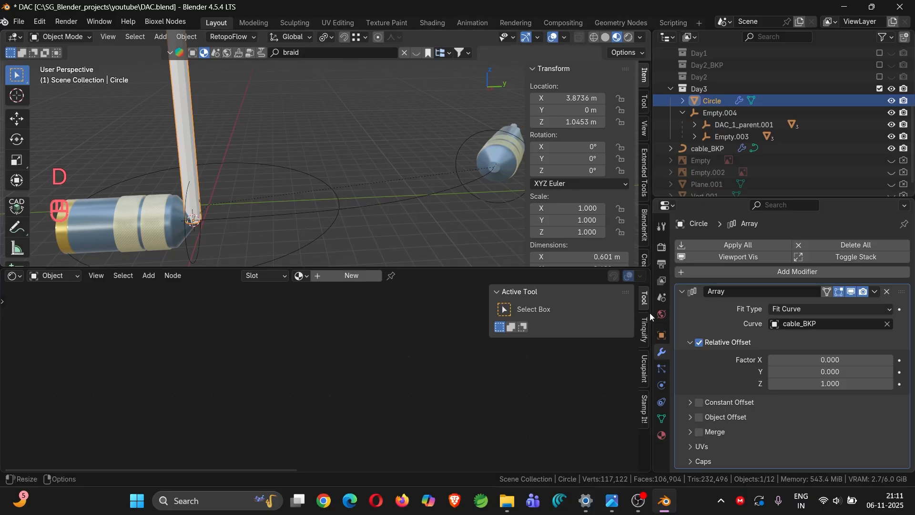
Step: Add a Curve modifier to the ring after the Array modifier and set cable_BKP as its curve object
{"action": "left_click", "coordinate": [722, 272]}
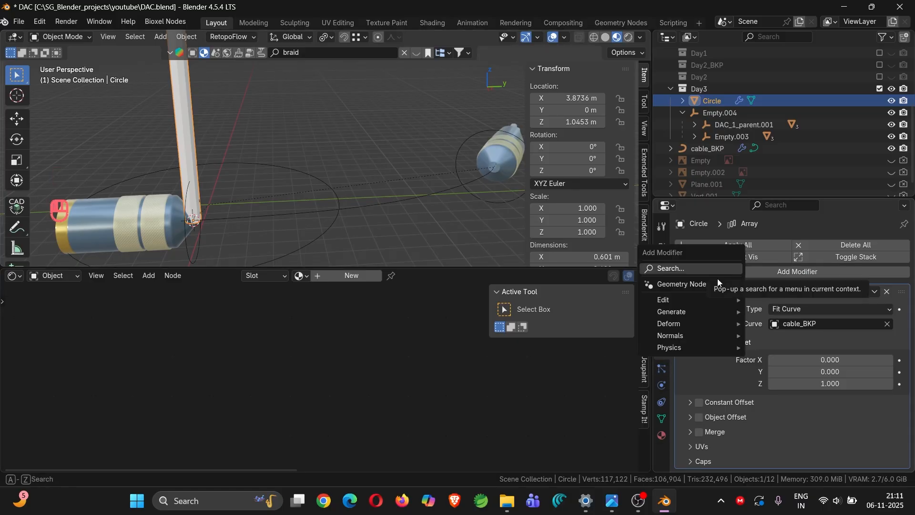
{"action": "mouse_move", "coordinate": [693, 314]}
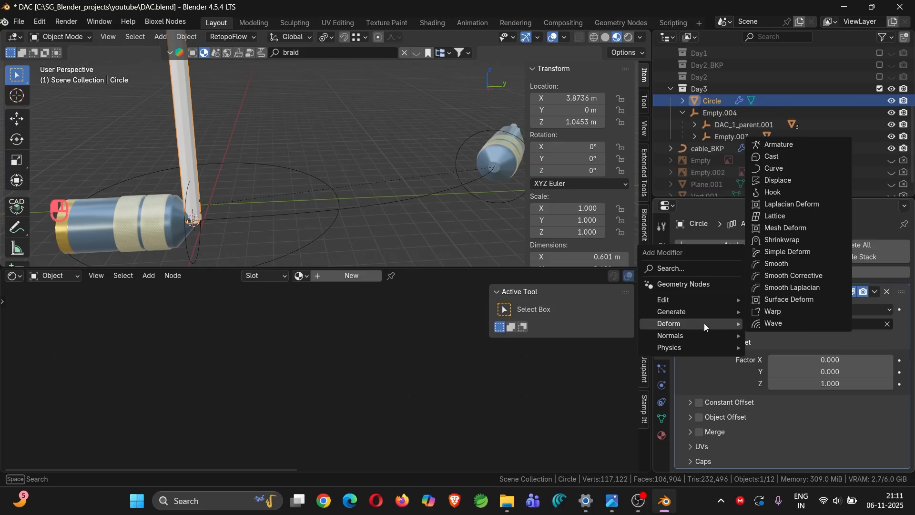
{"action": "left_click", "coordinate": [774, 168]}
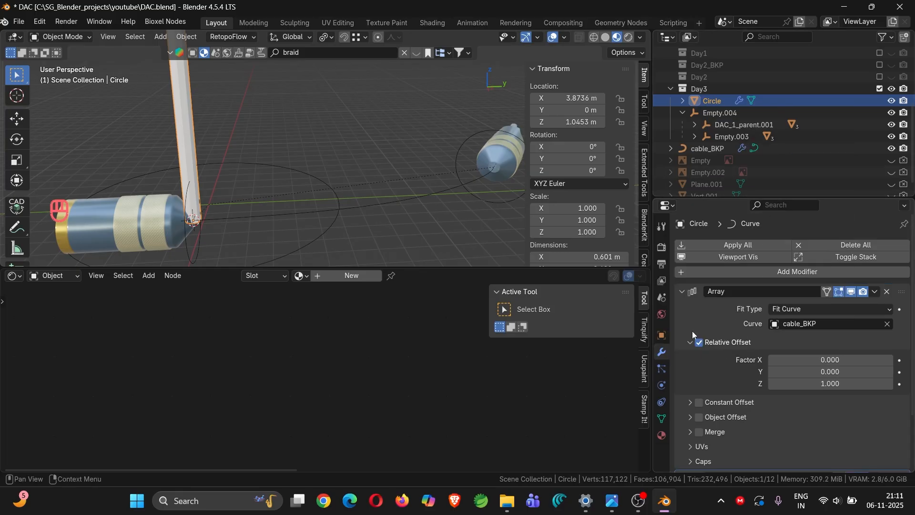
{"action": "left_click", "coordinate": [681, 291]}
{"action": "left_click", "coordinate": [833, 325]}
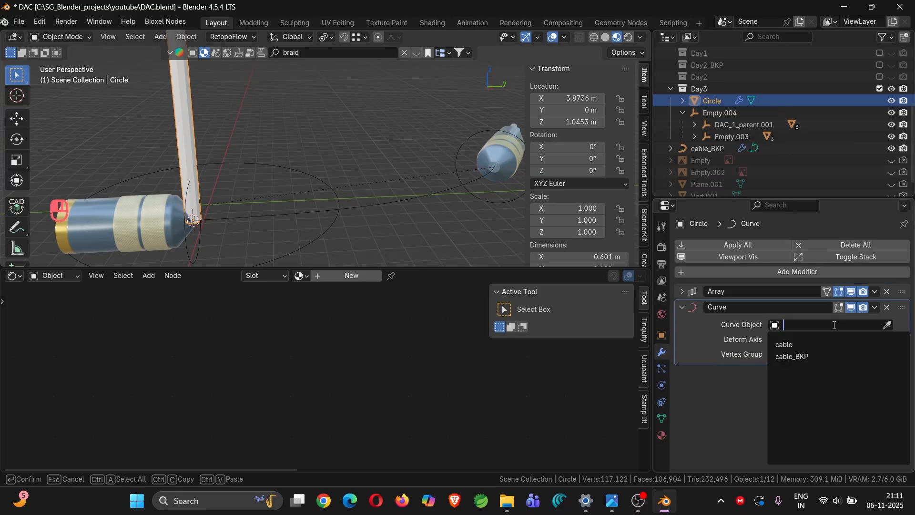
{"action": "left_click", "coordinate": [816, 356]}
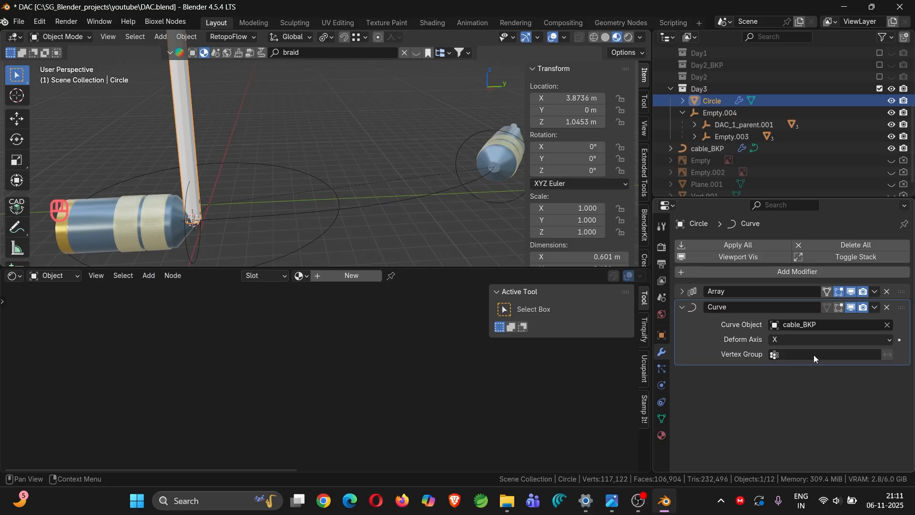
Step: Set the Curve modifier's deform axis to Z so the arrayed rings follow the cable path
{"action": "left_click", "coordinate": [682, 291]}
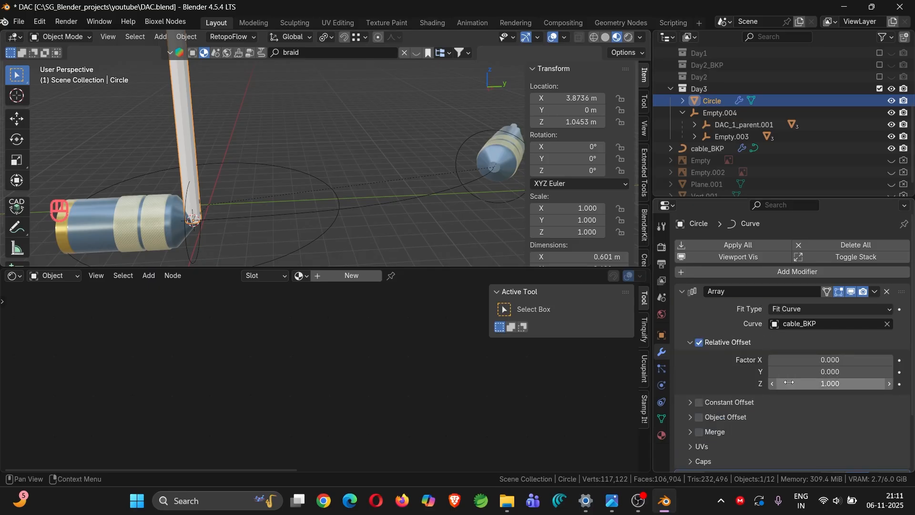
{"action": "left_click", "coordinate": [681, 292]}
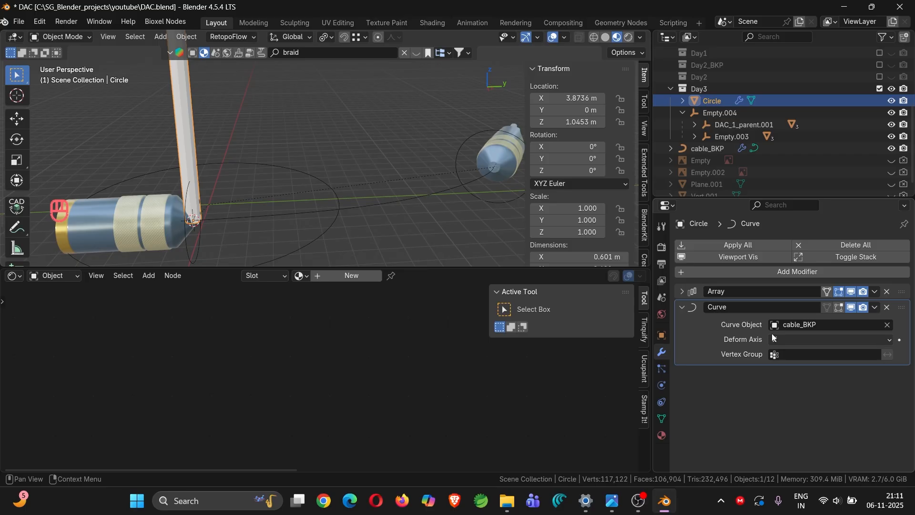
{"action": "left_click", "coordinate": [791, 340]}
{"action": "left_click", "coordinate": [784, 380]}
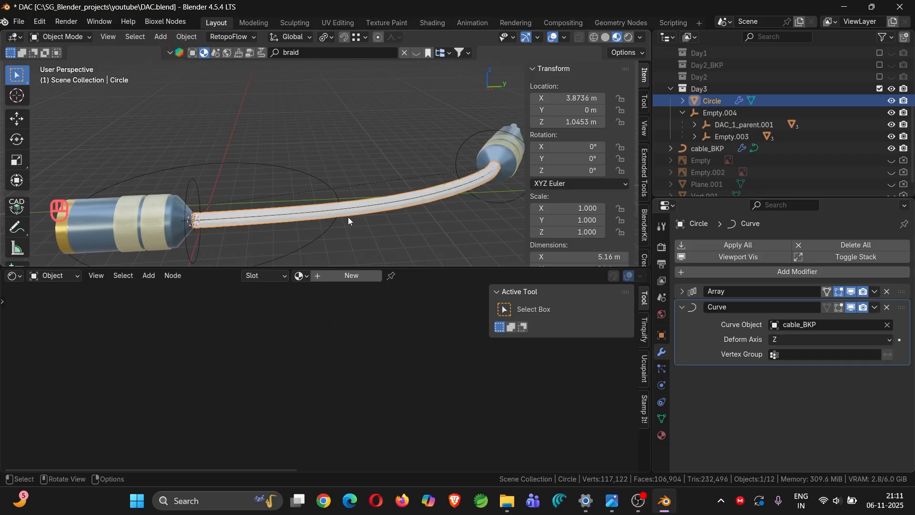
{"action": "middle_click_drag", "start_coordinate": [354, 216], "coordinate": [350, 44]}
Step: Enable the Curve modifier's on-cage display, examine the arrayed rings in Edit Mode, and return to Object Mode
{"action": "key", "text": "Tab"}
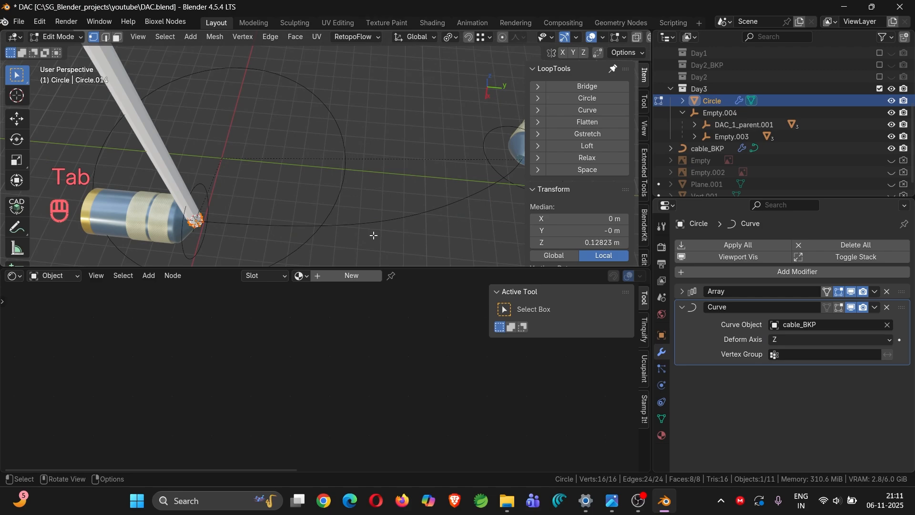
{"action": "key", "text": "Tab"}
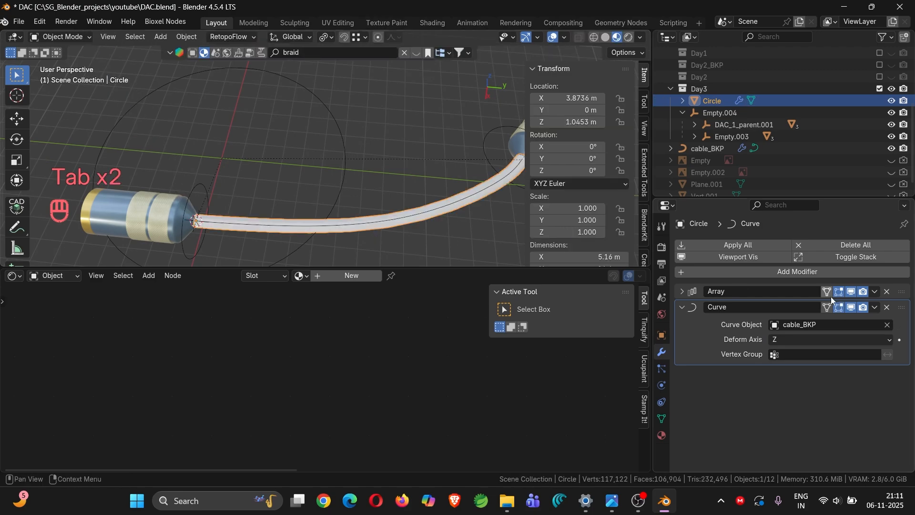
{"action": "left_click", "coordinate": [827, 307]}
{"action": "key", "text": "Tab"}
{"action": "scroll", "coordinate": [344, 224], "scroll_direction": "up", "scroll_amount": 3}
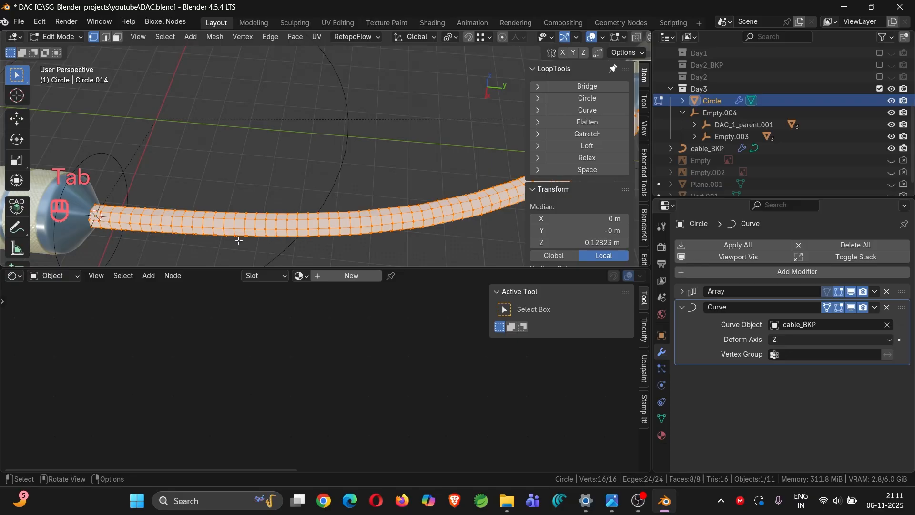
{"action": "middle_click_drag", "start_coordinate": [487, 213], "coordinate": [425, 163], "text": "shift"}
{"action": "scroll", "coordinate": [400, 176], "scroll_direction": "down", "scroll_amount": 3}
{"action": "key", "text": "Tab"}
{"action": "middle_click_drag", "start_coordinate": [346, 164], "coordinate": [430, 231], "text": "shift"}
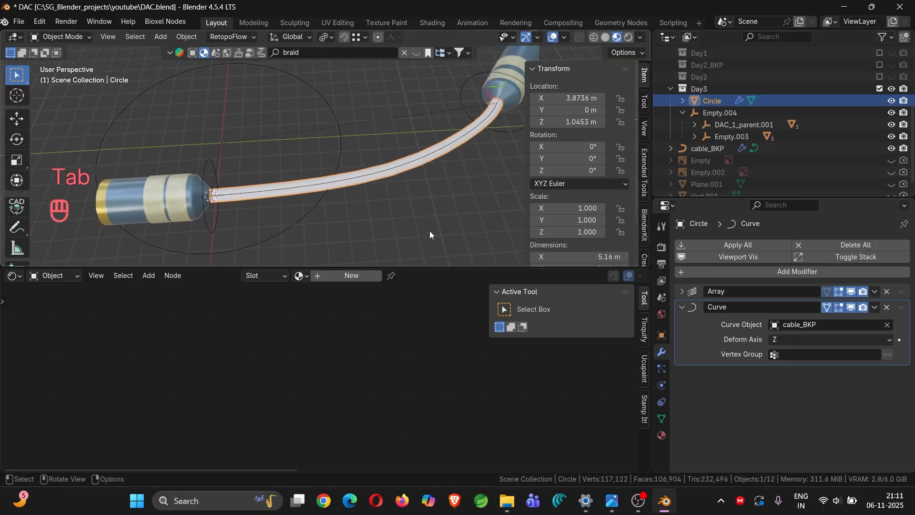
Step: Apply all modifiers on the ring object and merge all its vertices by distance in Edit Mode
{"action": "left_click", "coordinate": [723, 245]}
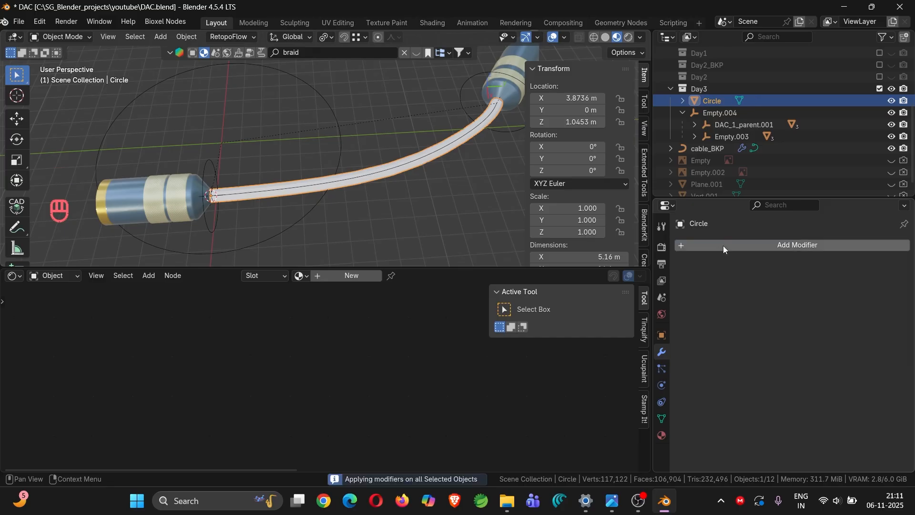
{"action": "key", "text": "Tab"}
{"action": "key", "text": "a"}
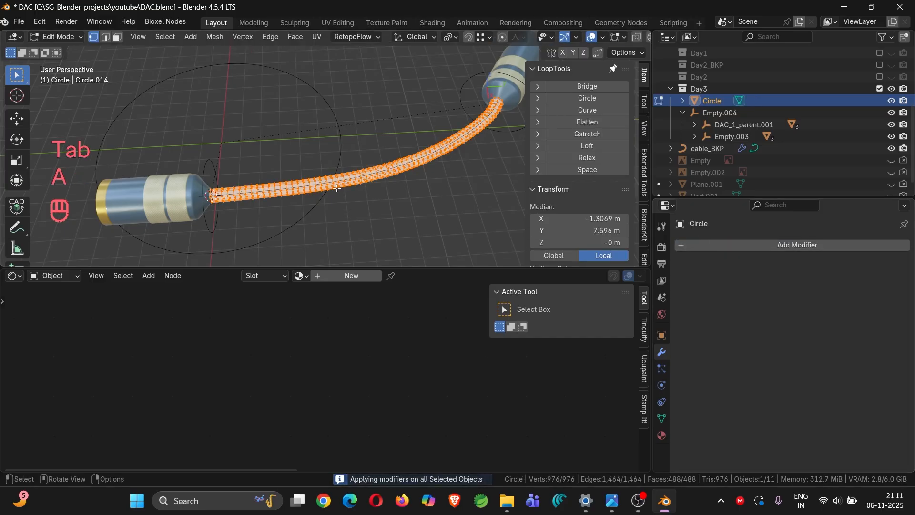
{"action": "key", "text": "m"}
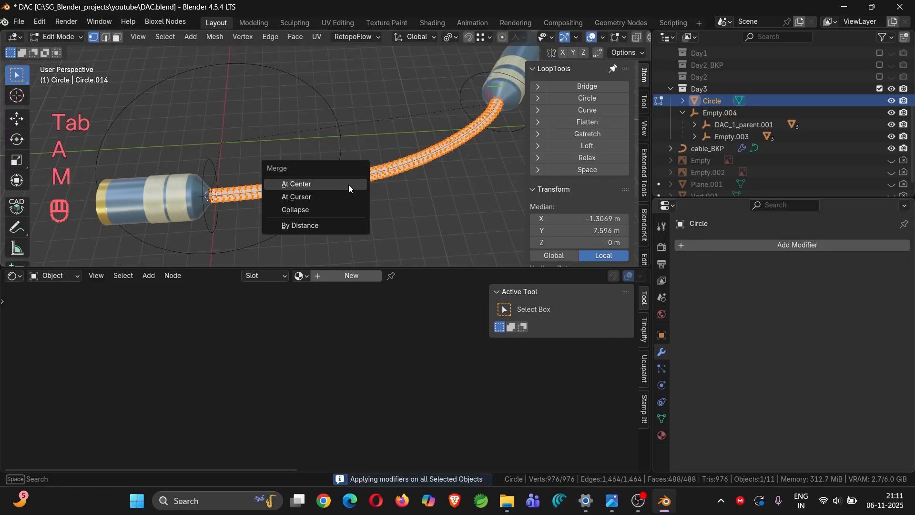
{"action": "left_click", "coordinate": [346, 224]}
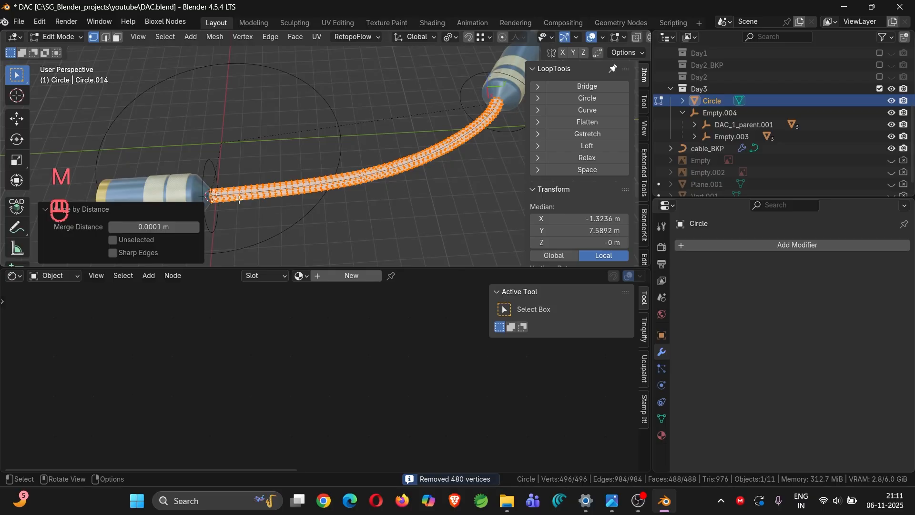
{"action": "middle_click_drag", "start_coordinate": [241, 201], "coordinate": [340, 204]}
{"action": "scroll", "coordinate": [257, 217], "scroll_direction": "up", "scroll_amount": 5}
{"action": "scroll", "coordinate": [272, 219], "scroll_direction": "down", "scroll_amount": 1}
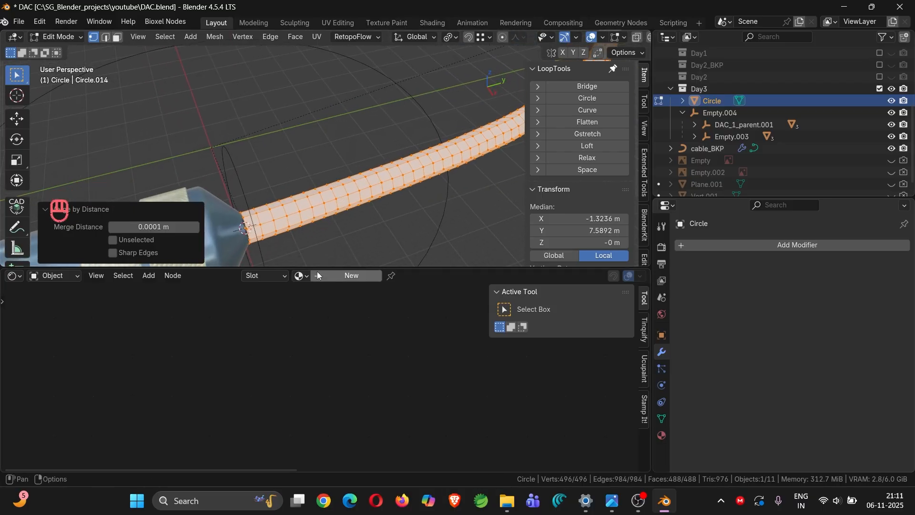
Step: Return to Object Mode, add a level 2 Subdivision modifier to the cable mesh, and shade it smooth
{"action": "key", "text": "Tab"}
{"action": "key", "text": "Tab"}
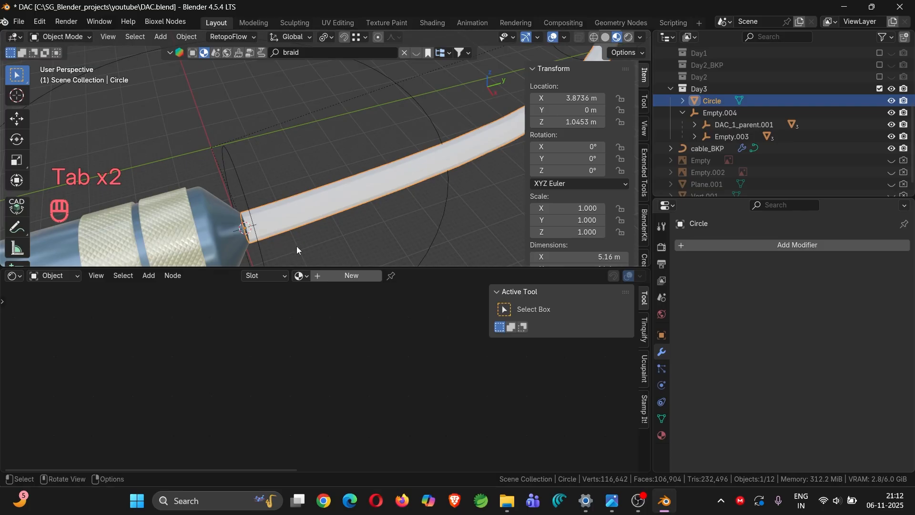
{"action": "key", "text": "ctrl+2"}
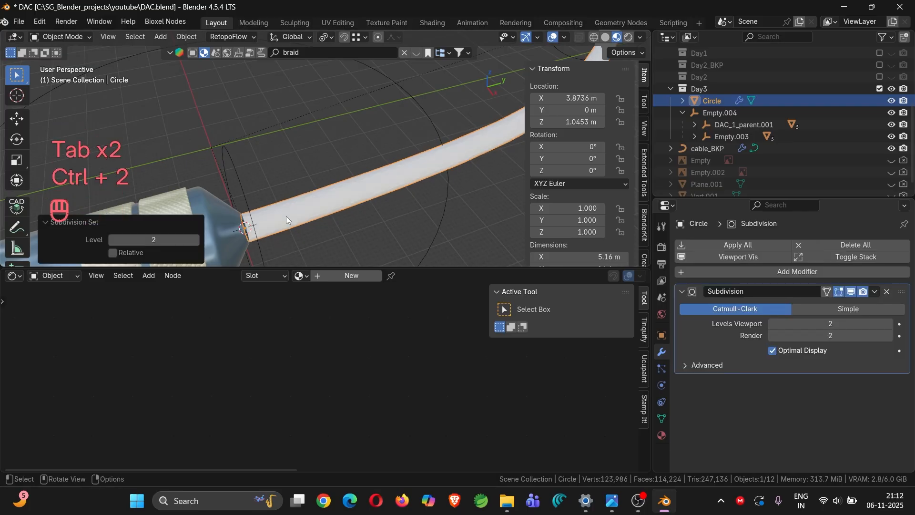
{"action": "middle_click_drag", "start_coordinate": [286, 216], "coordinate": [228, 218]}
{"action": "scroll", "coordinate": [214, 87], "scroll_direction": "up", "scroll_amount": 4}
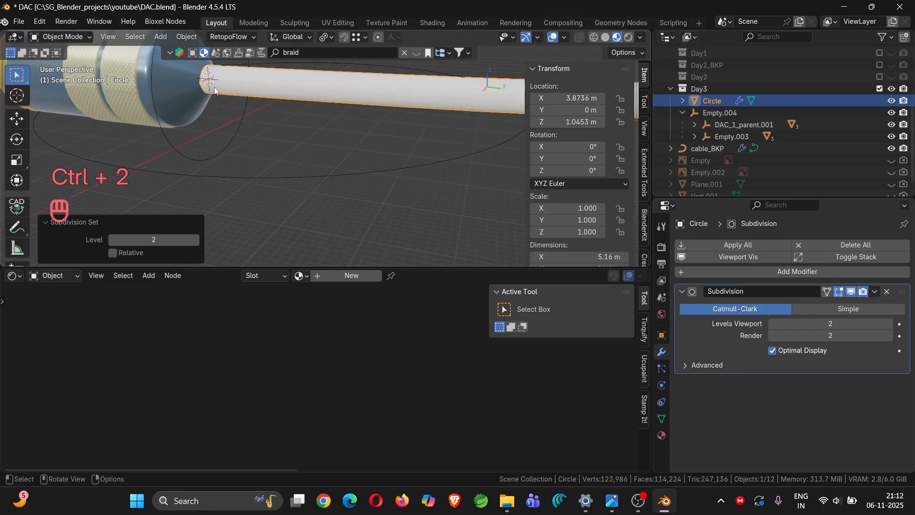
{"action": "middle_click_drag", "start_coordinate": [216, 117], "coordinate": [201, 163], "text": "shift"}
{"action": "right_click", "coordinate": [201, 150]}
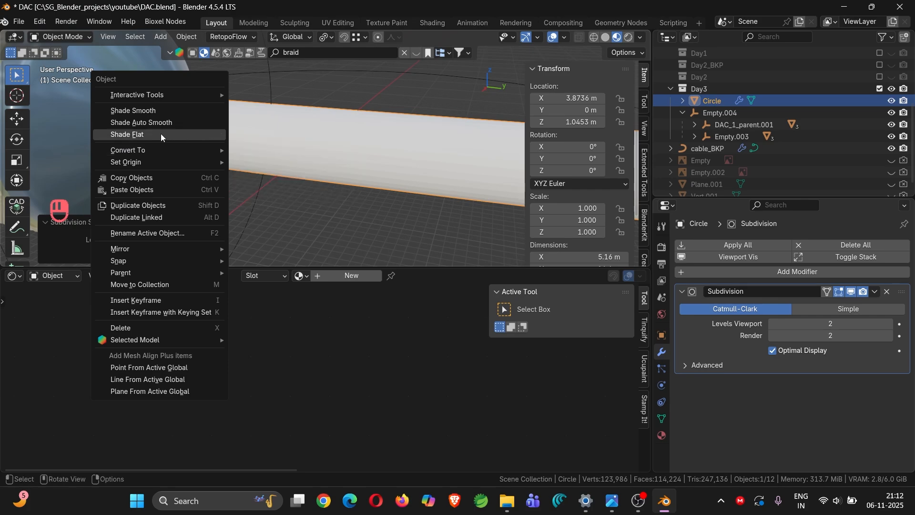
{"action": "left_click", "coordinate": [139, 112]}
Step: Assign the existing Braided Cable 01 material to the subdivided cable mesh and save the file
{"action": "middle_click_drag", "start_coordinate": [188, 132], "coordinate": [298, 272]}
{"action": "left_click", "coordinate": [301, 276]}
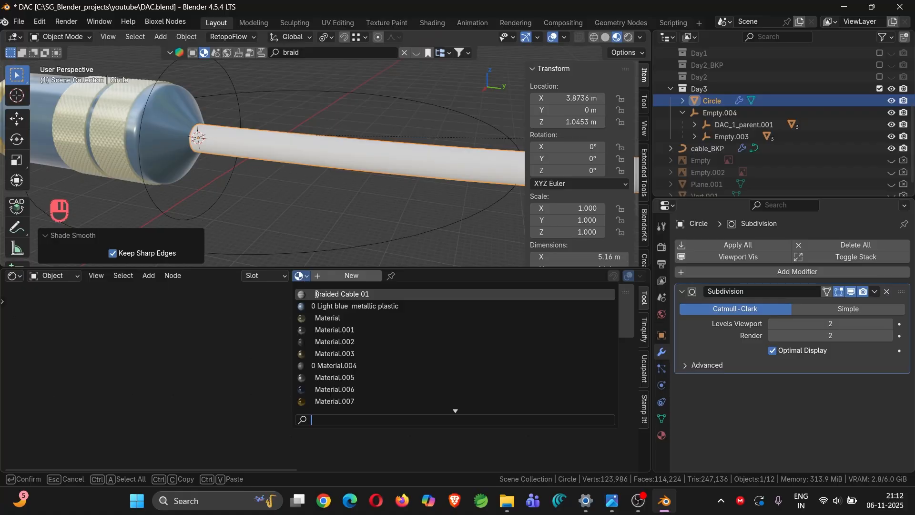
{"action": "left_click", "coordinate": [317, 294]}
{"action": "scroll", "coordinate": [316, 294], "scroll_direction": "down", "scroll_amount": 2}
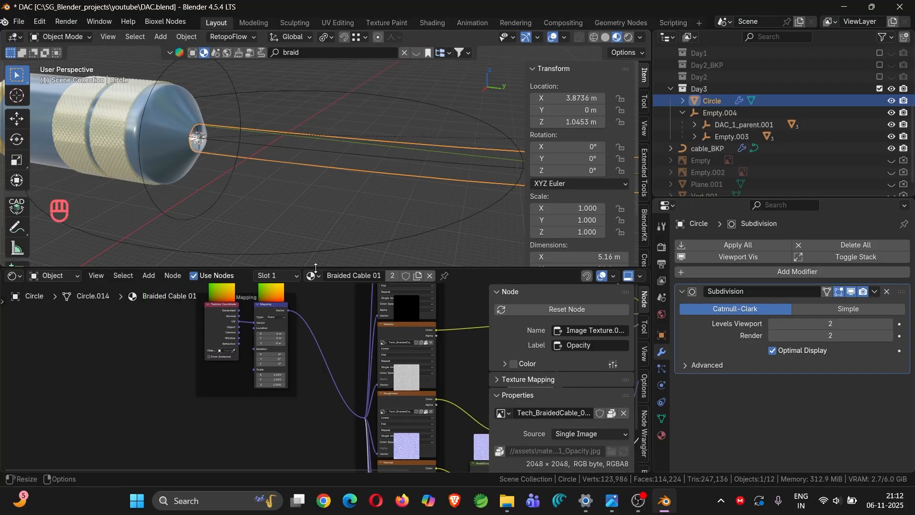
{"action": "middle_click_drag", "start_coordinate": [286, 209], "coordinate": [333, 211]}
{"action": "scroll", "coordinate": [450, 173], "scroll_direction": "down", "scroll_amount": 5}
{"action": "key", "text": "alt+z"}
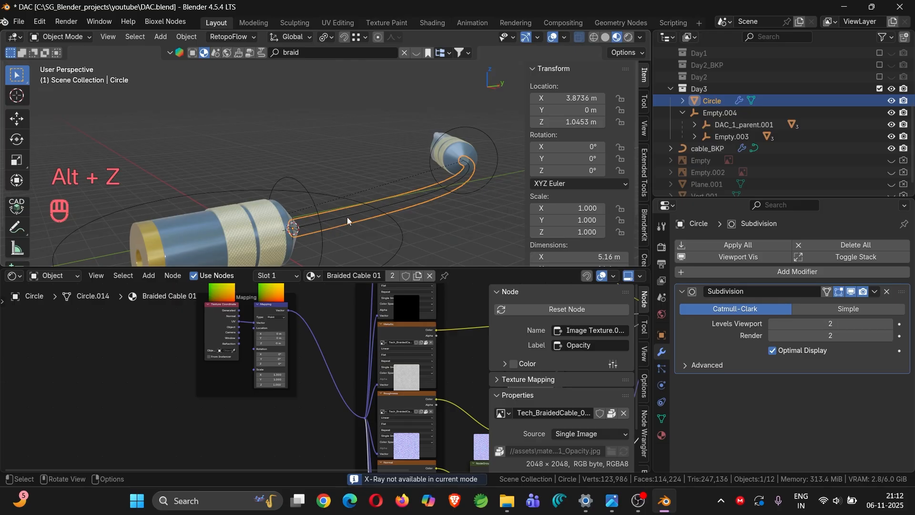
{"action": "middle_click_drag", "start_coordinate": [341, 307], "coordinate": [332, 334]}
{"action": "key", "text": "ctrl+s"}
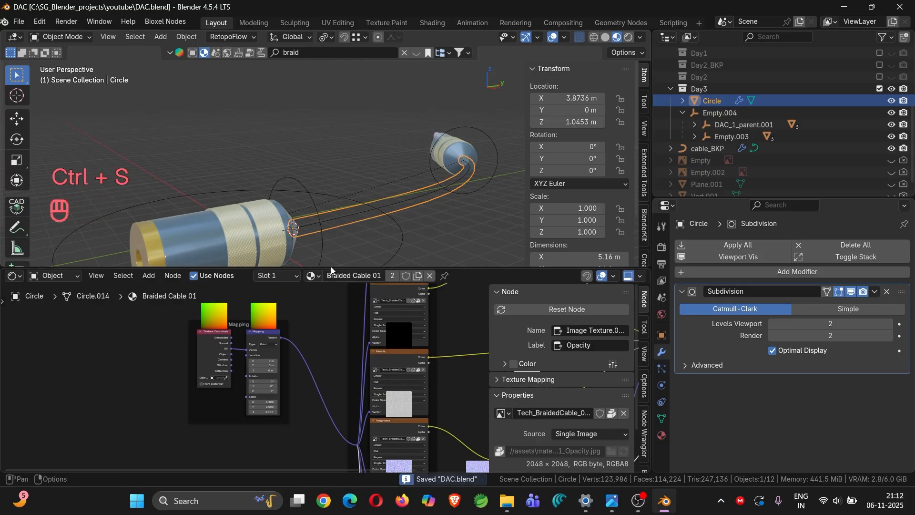
Step: Undo the cable mesh's material assignment, smooth shading and subdivision, and save the file
{"action": "key", "text": "Tab"}
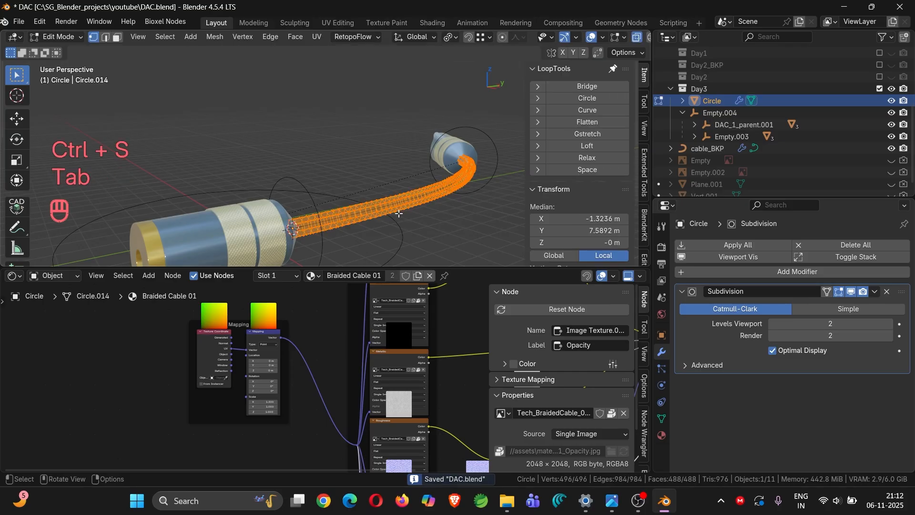
{"action": "scroll", "coordinate": [396, 215], "scroll_direction": "up", "scroll_amount": 4}
{"action": "key", "text": "alt+z"}
{"action": "key", "text": "ctrl+z"}
{"action": "key", "text": "ctrl+z"}
{"action": "key", "text": "ctrl+z"}
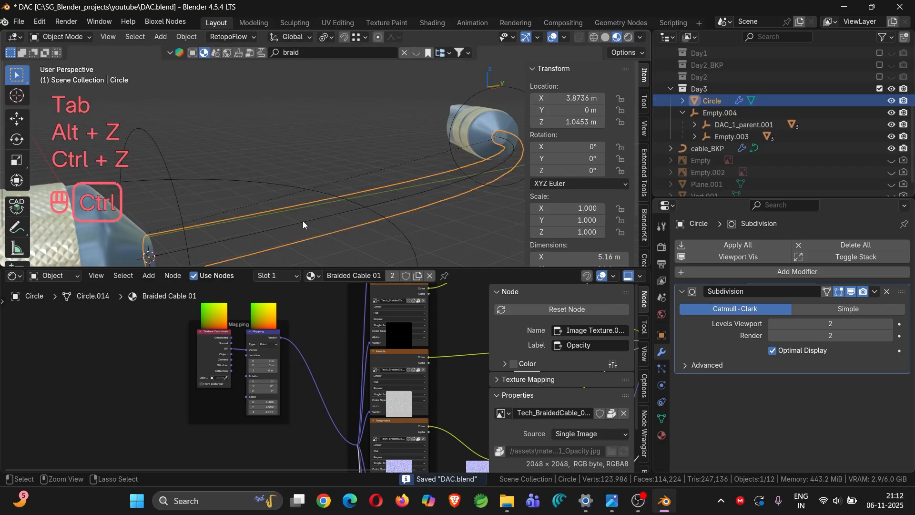
{"action": "right_click", "coordinate": [302, 221]}
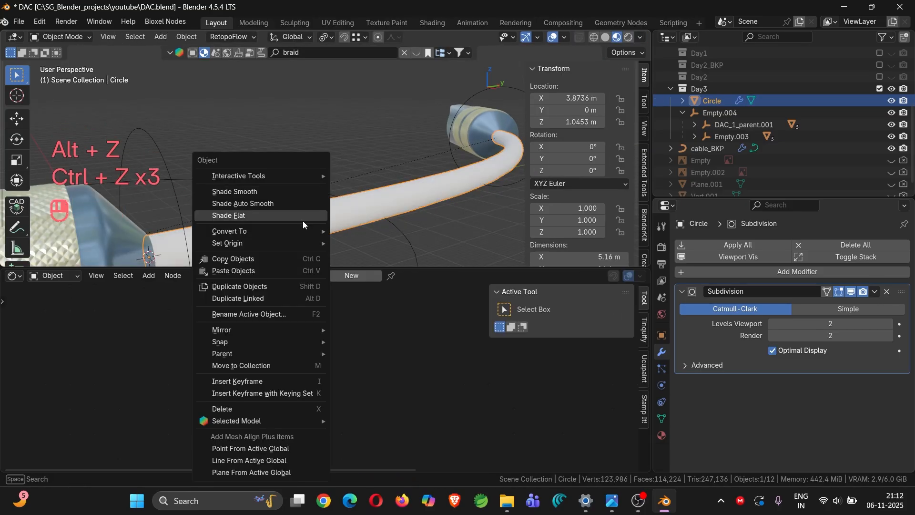
{"action": "key", "text": "ctrl+z"}
{"action": "key", "text": "ctrl+z"}
{"action": "key", "text": "ctrl+z"}
{"action": "key", "text": "ctrl+z"}
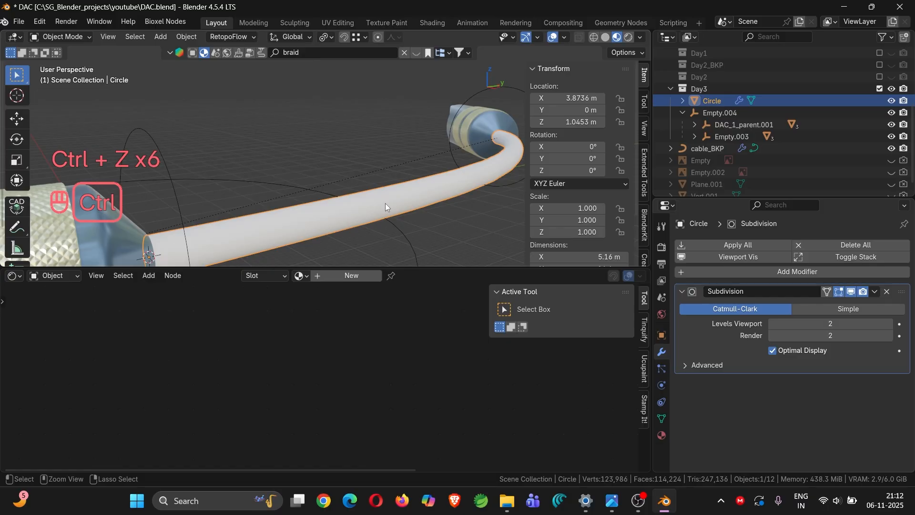
{"action": "middle_click_drag", "start_coordinate": [346, 213], "coordinate": [324, 220]}
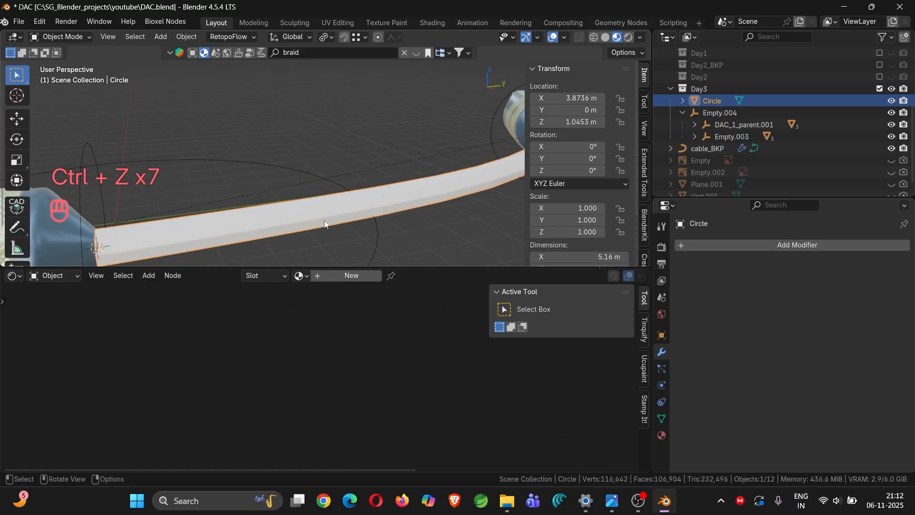
{"action": "key", "text": "ctrl+s"}
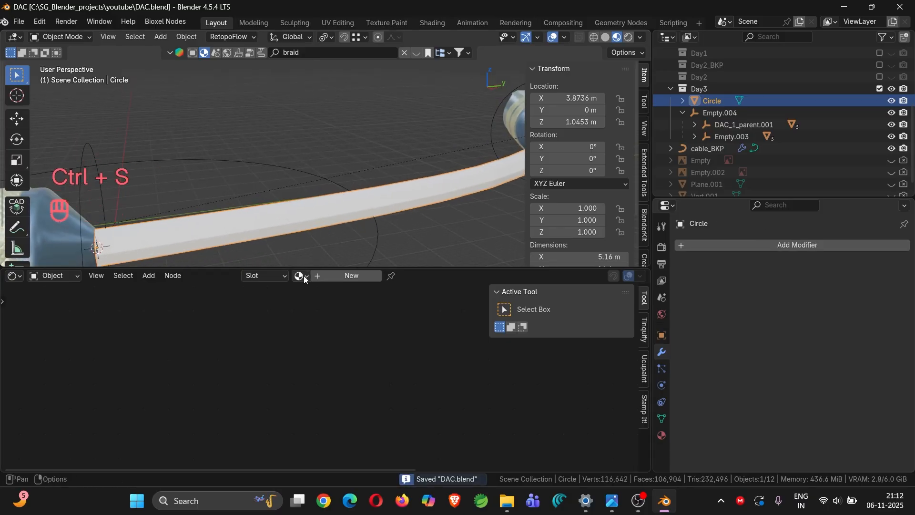
Step: Try the Braided Cable 01 material on the unsubdivided cable mesh, look over its mapping nodes, and undo the assignment
{"action": "left_click", "coordinate": [300, 276]}
{"action": "left_click", "coordinate": [319, 294]}
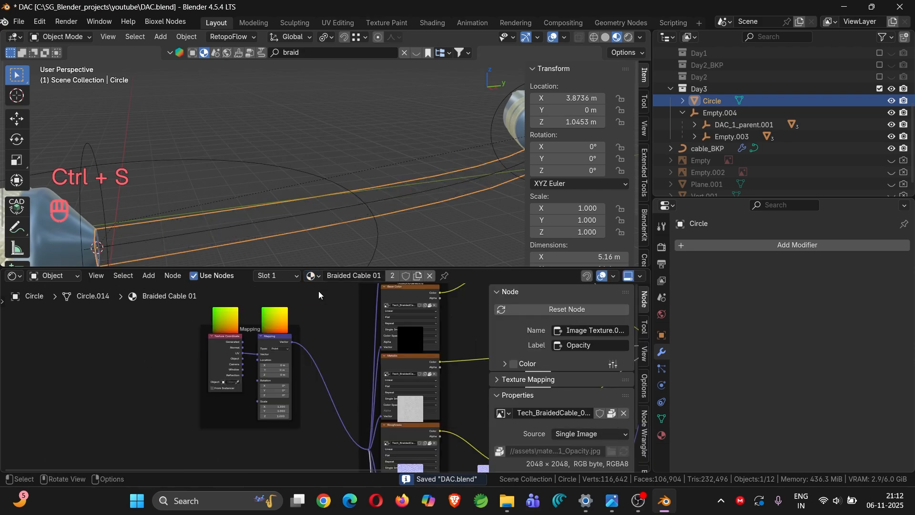
{"action": "middle_click_drag", "start_coordinate": [336, 334], "coordinate": [171, 321]}
{"action": "scroll", "coordinate": [177, 367], "scroll_direction": "up", "scroll_amount": 1}
{"action": "scroll", "coordinate": [177, 367], "scroll_direction": "down", "scroll_amount": 3}
{"action": "scroll", "coordinate": [101, 399], "scroll_direction": "up", "scroll_amount": 4}
{"action": "middle_click_drag", "start_coordinate": [182, 371], "coordinate": [213, 284]}
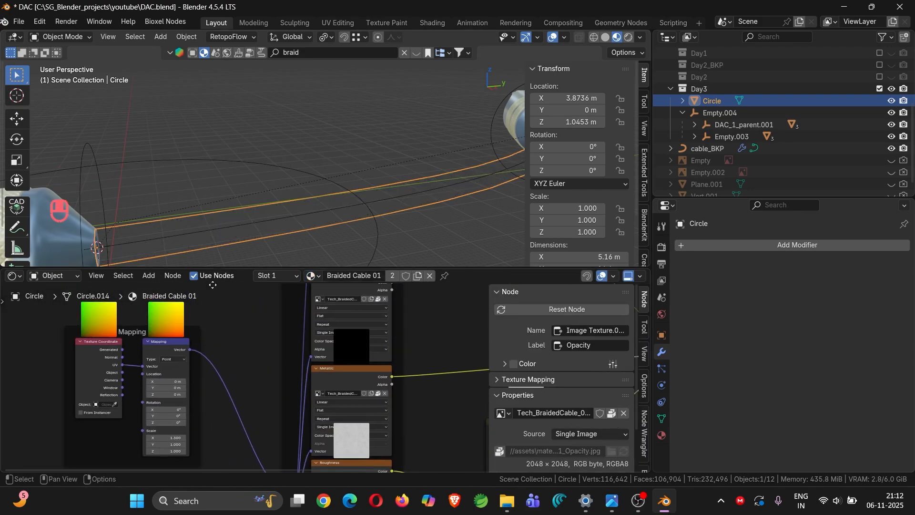
{"action": "key", "text": "ctrl+z"}
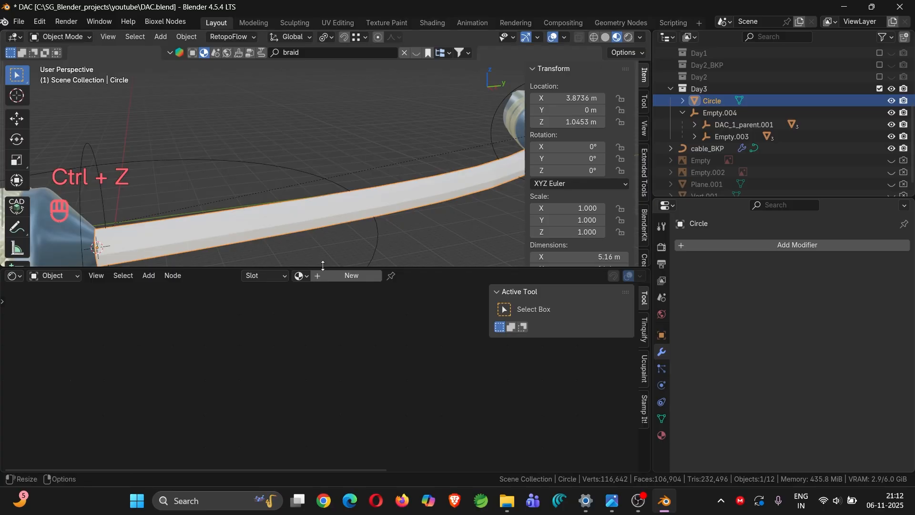
Step: Enlarge the 3D viewport by shrinking the shader editor, and frame the start of the cable mesh
{"action": "left_click_drag", "start_coordinate": [295, 268], "coordinate": [299, 382]}
{"action": "middle_click_drag", "start_coordinate": [302, 325], "coordinate": [328, 285]}
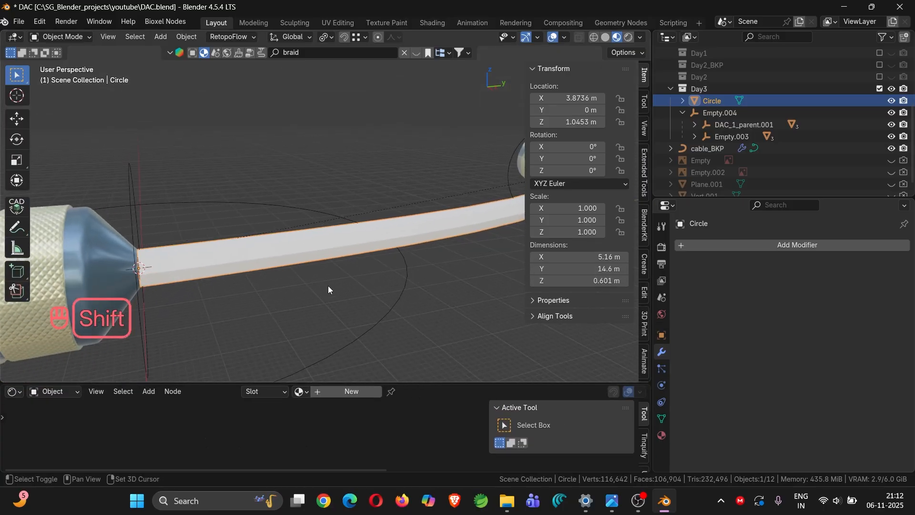
Step: Add a Catmull-Clark Subdivision modifier at level 2 to the cable mesh
{"action": "key", "text": "ctrl+2"}
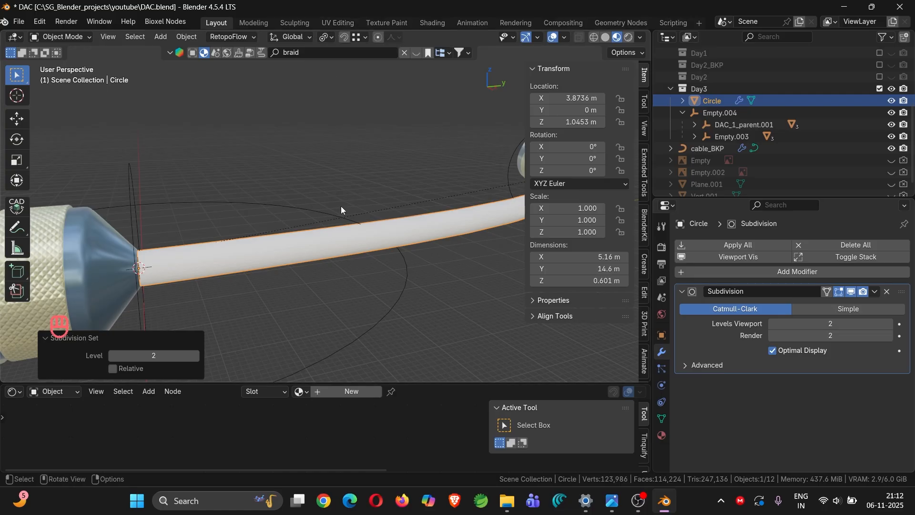
{"action": "left_click", "coordinate": [564, 37]}
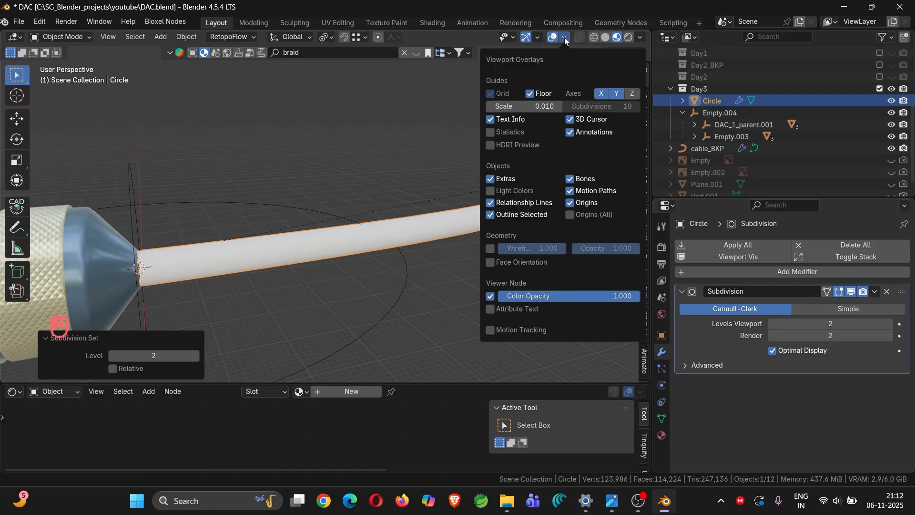
{"action": "key", "text": "n"}
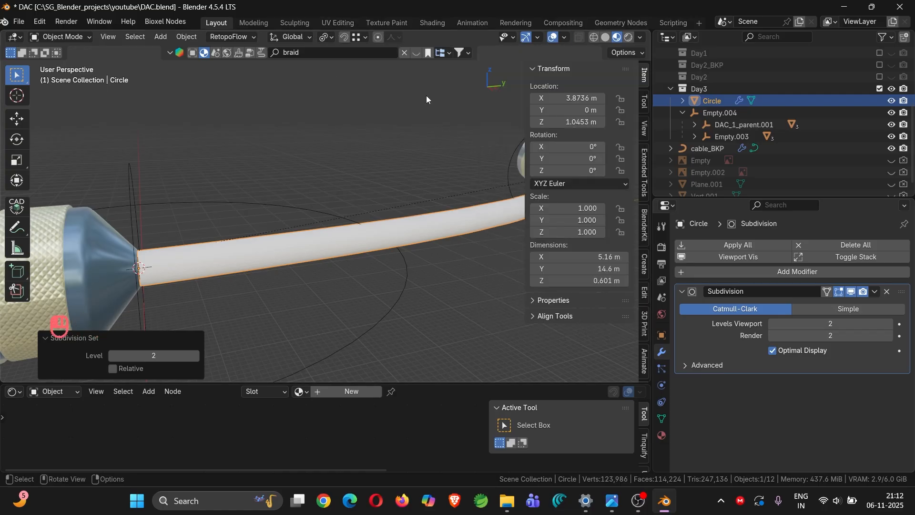
{"action": "key", "text": "alt+a"}
{"action": "left_click", "coordinate": [337, 22]}
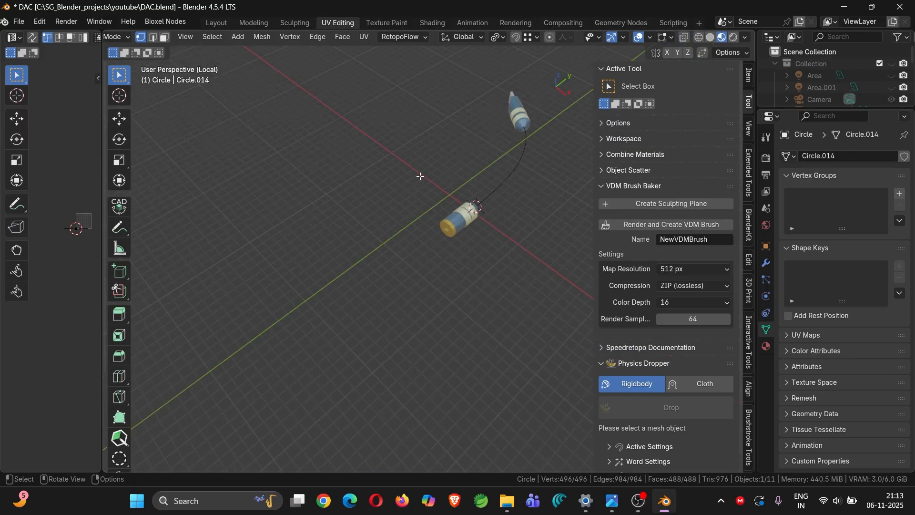
{"action": "key", "text": "Tab"}
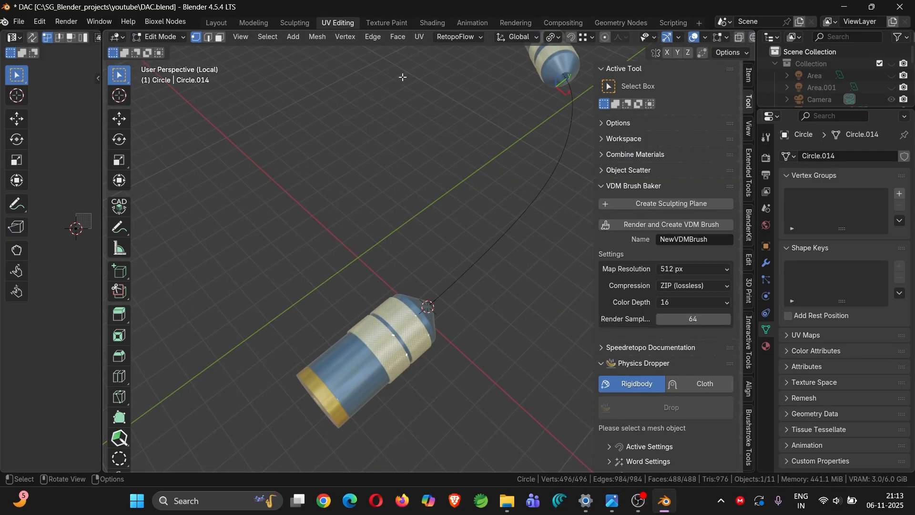
{"action": "left_click", "coordinate": [219, 23]}
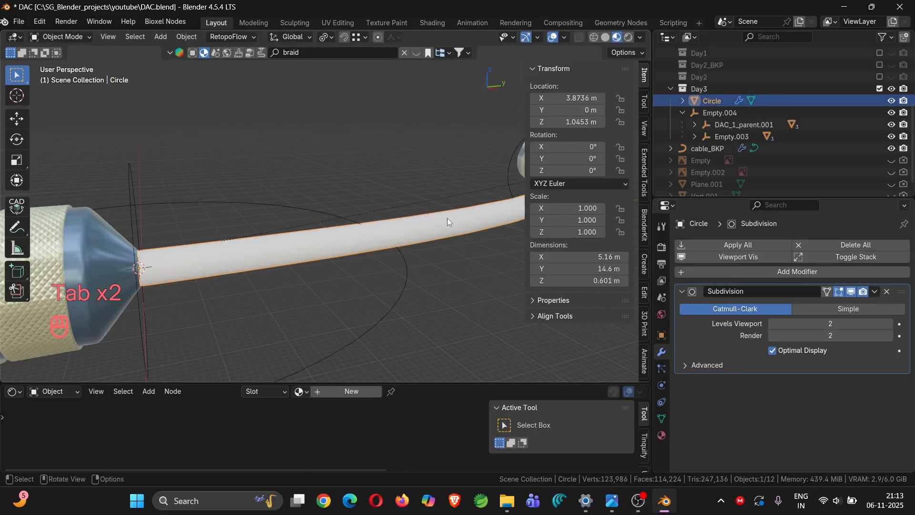
{"action": "scroll", "coordinate": [817, 161], "scroll_direction": "down", "scroll_amount": 1}
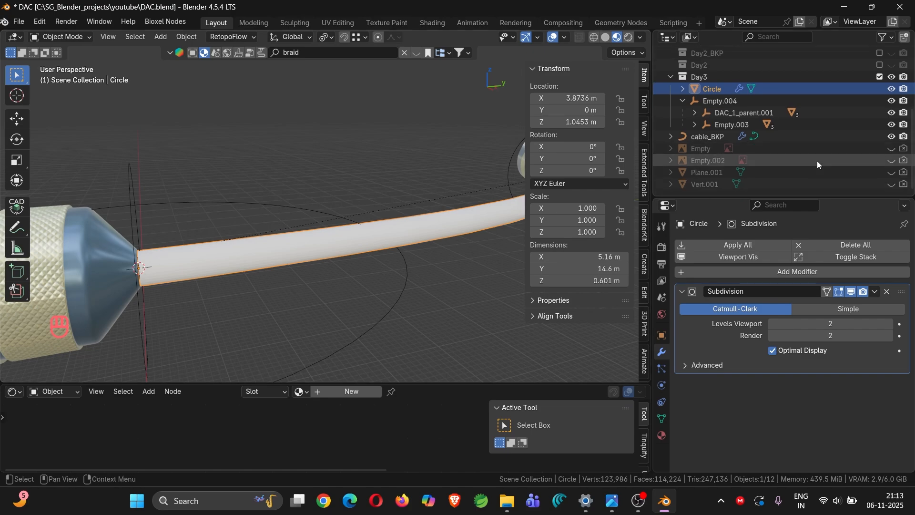
{"action": "left_click", "coordinate": [697, 136]}
{"action": "left_click", "coordinate": [215, 254]}
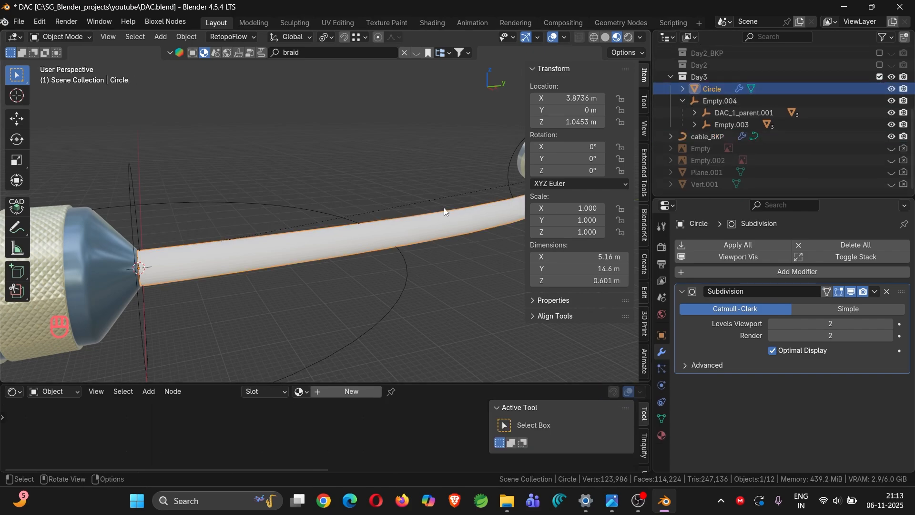
Step: Select all of the cable mesh's geometry and show it in Edit Mode in the UV Editing workspace, outside local view
{"action": "key", "text": "Tab"}
{"action": "key", "text": "a"}
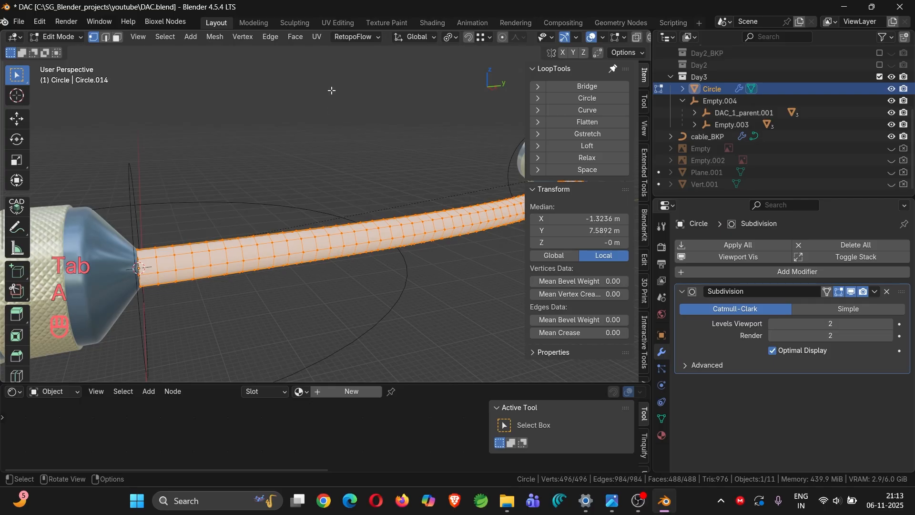
{"action": "key", "text": "Tab"}
{"action": "left_click", "coordinate": [334, 21]}
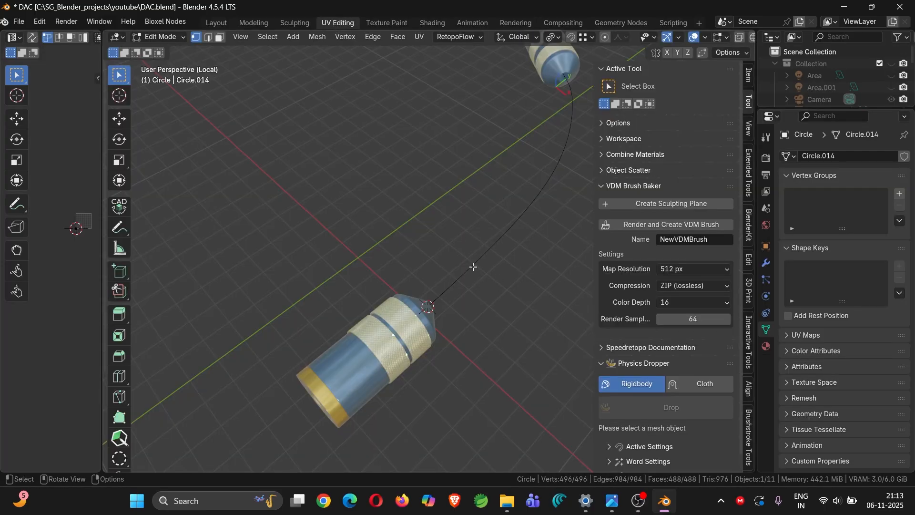
{"action": "key", "text": "Tab"}
{"action": "middle_click_drag", "start_coordinate": [404, 260], "coordinate": [398, 258]}
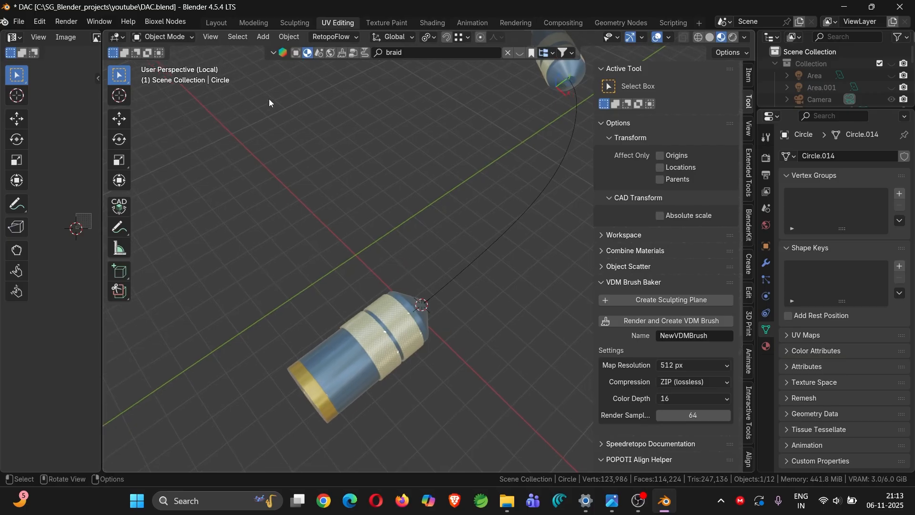
{"action": "key", "text": "KP_Divide"}
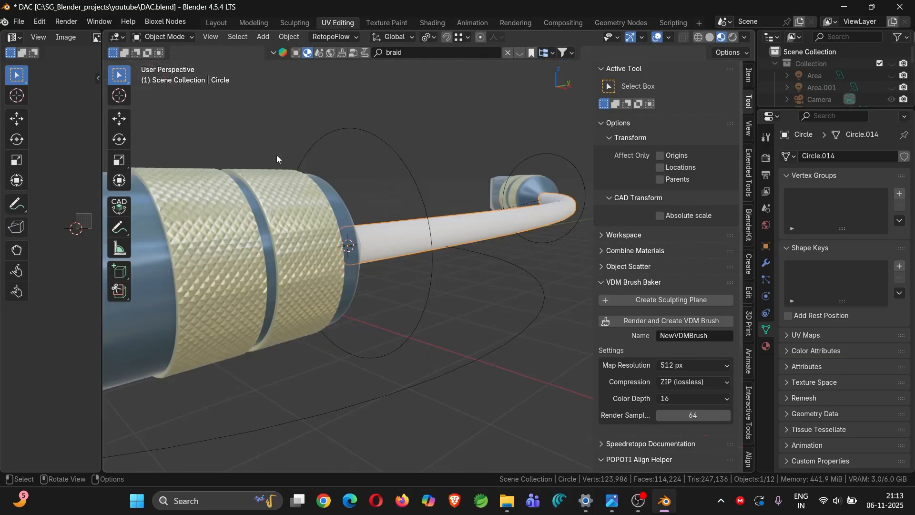
{"action": "key", "text": "Tab"}
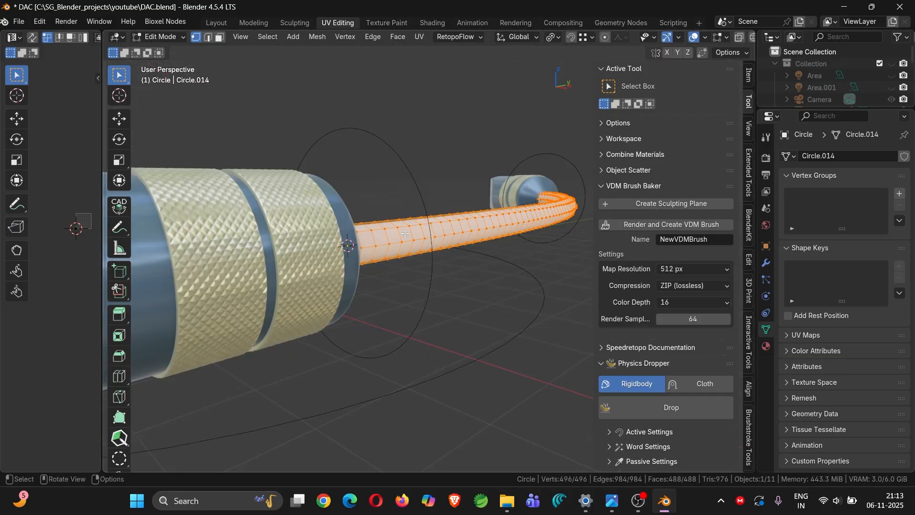
Step: Widen the UV editor, hide the 3D viewport's sidebar and frame the cable mesh up close
{"action": "middle_click_drag", "start_coordinate": [405, 235], "coordinate": [363, 234]}
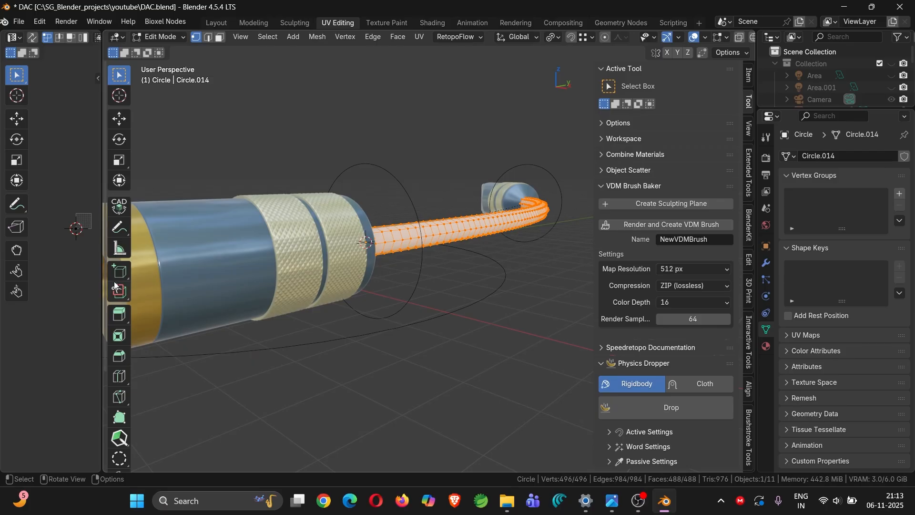
{"action": "left_click_drag", "start_coordinate": [104, 285], "coordinate": [445, 320]}
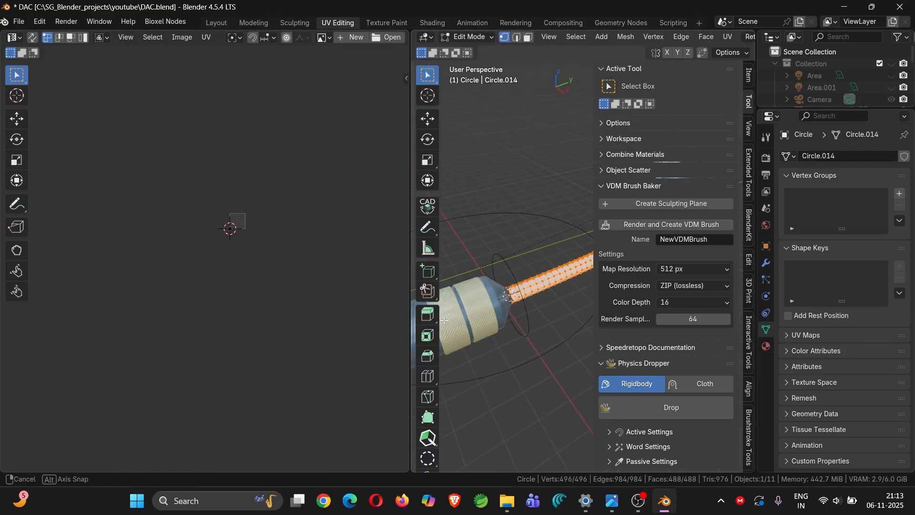
{"action": "middle_click_drag", "start_coordinate": [444, 319], "coordinate": [476, 286]}
{"action": "key", "text": "n"}
{"action": "scroll", "coordinate": [549, 271], "scroll_direction": "up", "scroll_amount": 5}
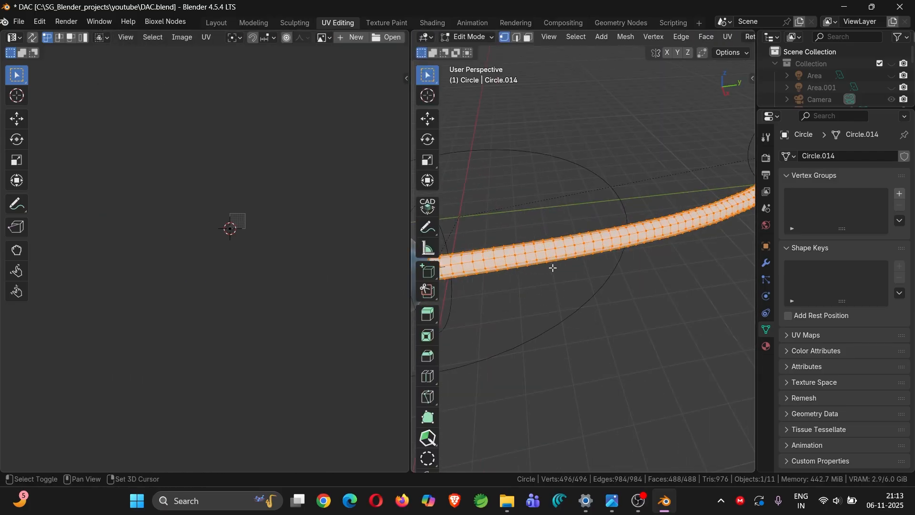
{"action": "middle_click_drag", "start_coordinate": [595, 254], "coordinate": [612, 186]}
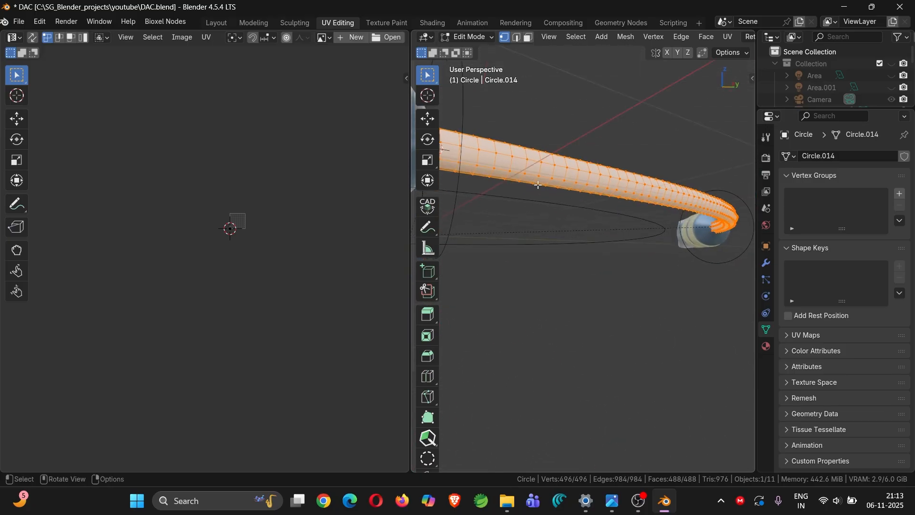
Step: Try unwrapping the seamless cable mesh with the Angle Based and Conformal methods, and inspect the UV layouts
{"action": "left_click", "coordinate": [725, 36]}
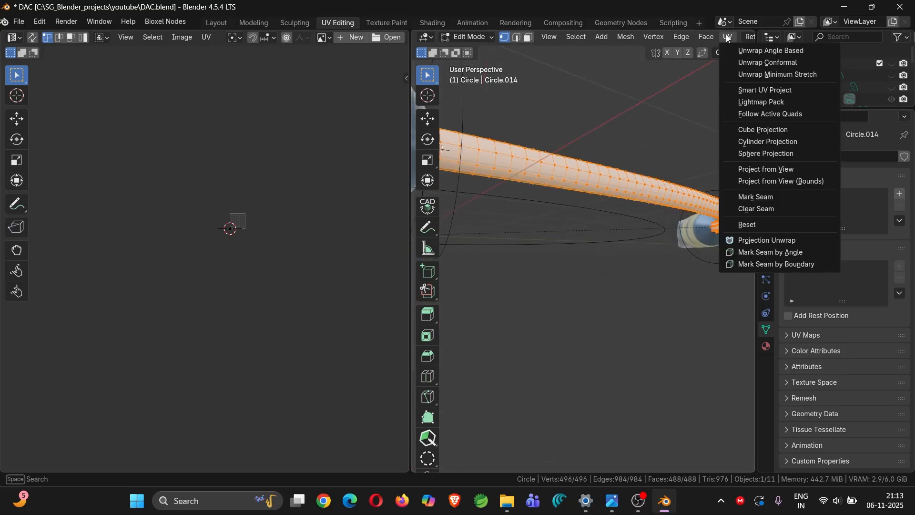
{"action": "left_click", "coordinate": [744, 52]}
{"action": "scroll", "coordinate": [202, 211], "scroll_direction": "up", "scroll_amount": 7}
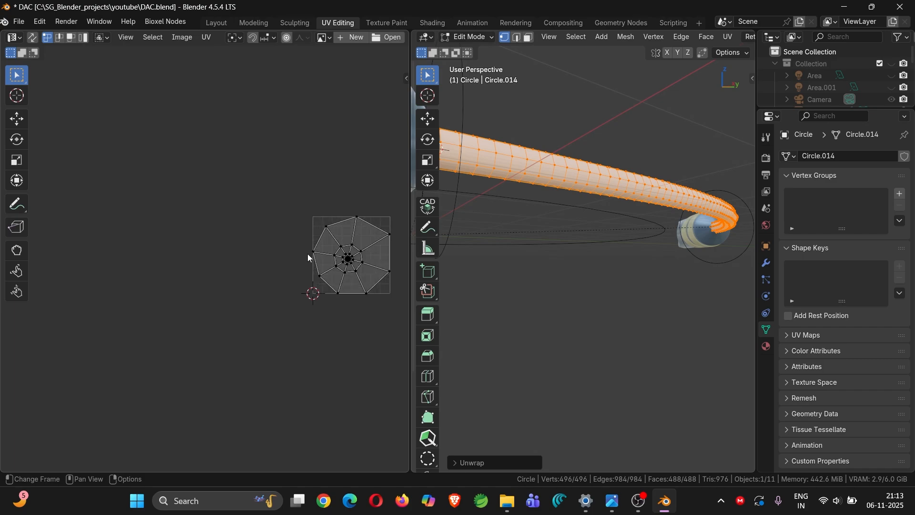
{"action": "middle_click_drag", "start_coordinate": [308, 254], "coordinate": [210, 244]}
{"action": "left_click", "coordinate": [726, 37]}
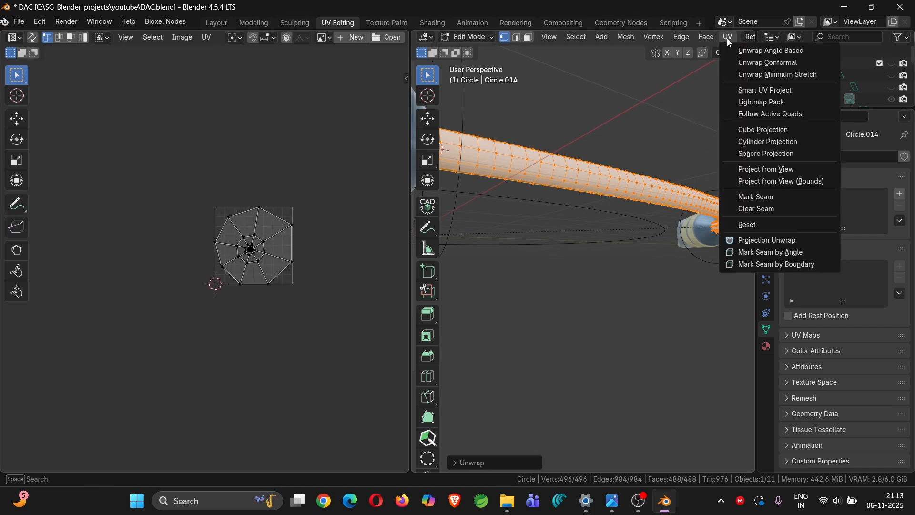
{"action": "left_click", "coordinate": [760, 65]}
{"action": "scroll", "coordinate": [240, 262], "scroll_direction": "up", "scroll_amount": 5}
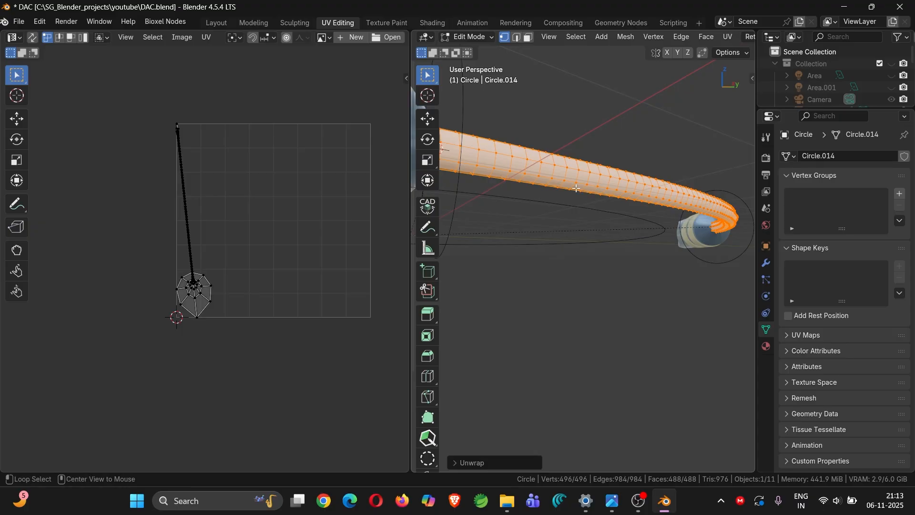
Step: Clear the cable mesh's selection and isolate the cable in local view for editing
{"action": "key", "text": "alt+a"}
{"action": "key", "text": "Tab"}
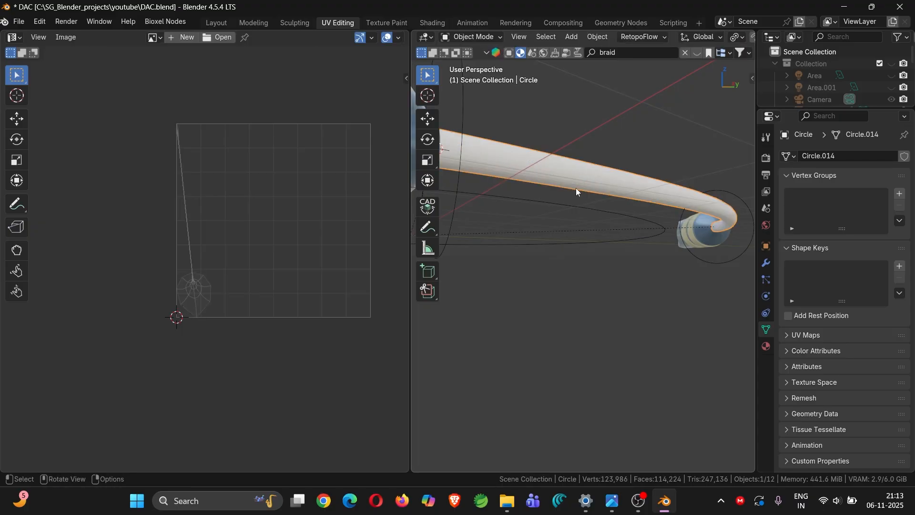
{"action": "key", "text": "KP_Divide"}
{"action": "key", "text": "Tab"}
Step: Mark seams along one lengthwise edge loop under the cable and around the open edge loops at both ends
{"action": "left_click", "coordinate": [517, 251], "text": "alt"}
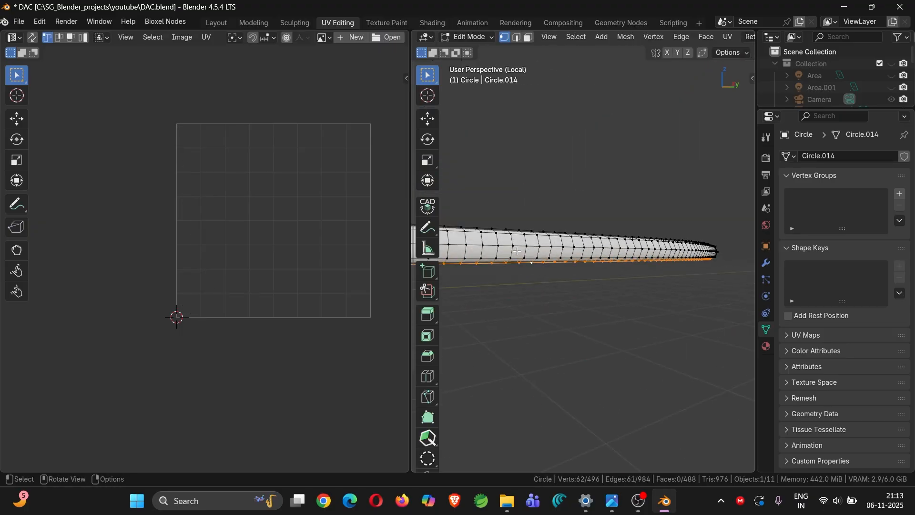
{"action": "middle_click_drag", "start_coordinate": [517, 252], "coordinate": [557, 272]}
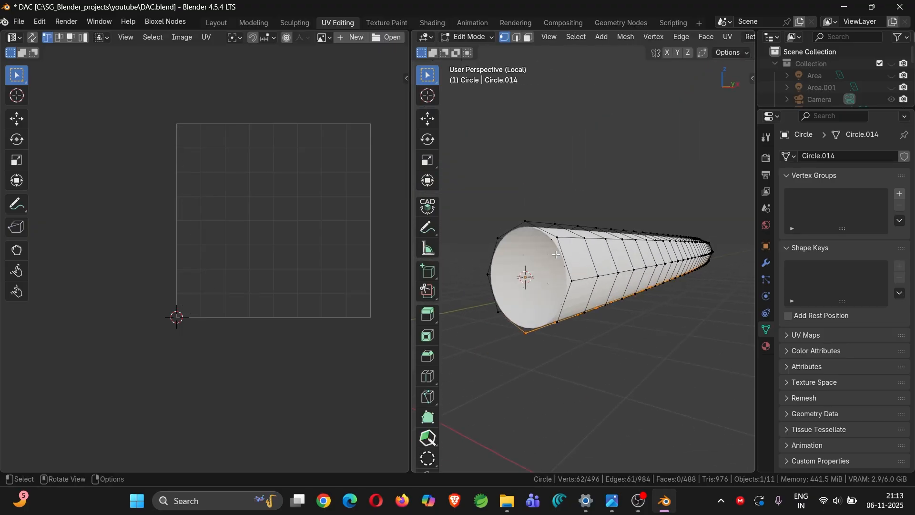
{"action": "key", "text": "2"}
{"action": "left_click", "coordinate": [567, 289], "text": "alt+shift"}
{"action": "scroll", "coordinate": [567, 290], "scroll_direction": "down", "scroll_amount": 3}
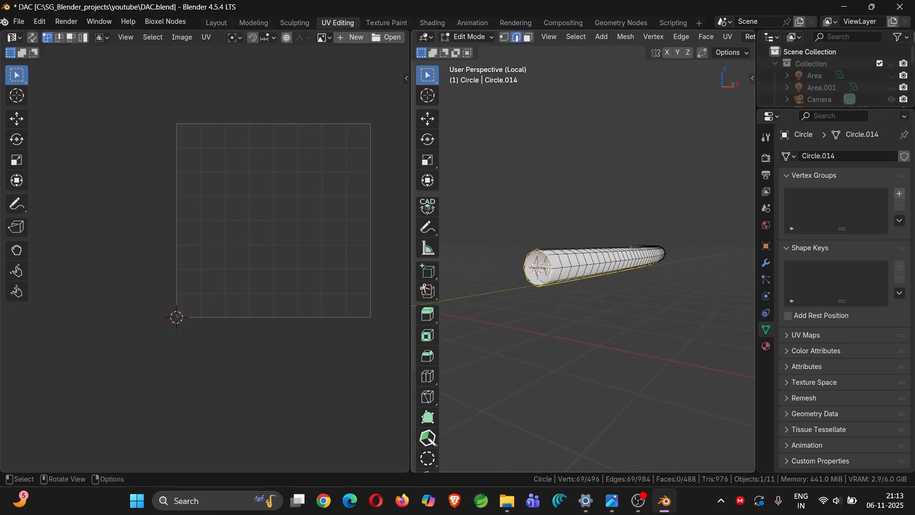
{"action": "middle_click_drag", "start_coordinate": [567, 290], "coordinate": [638, 310]}
{"action": "scroll", "coordinate": [552, 300], "scroll_direction": "up", "scroll_amount": 4}
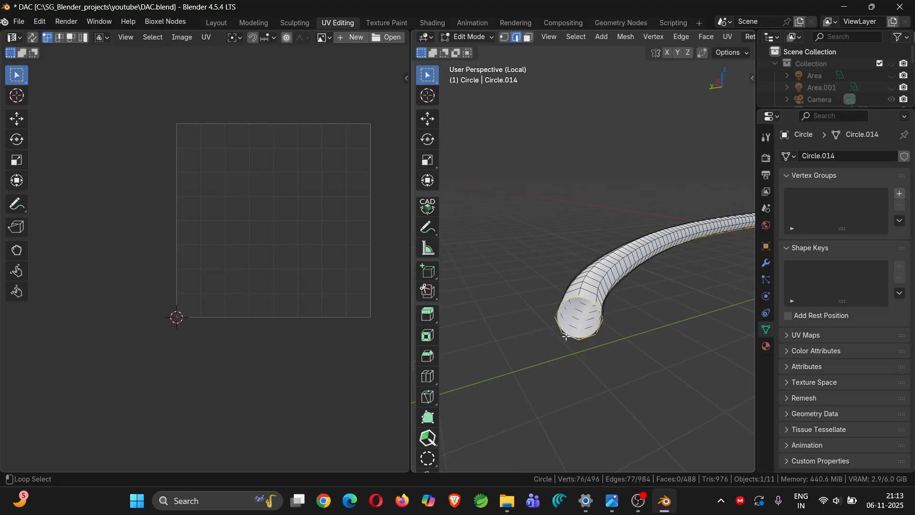
{"action": "key", "text": "ctrl+e"}
{"action": "left_click", "coordinate": [535, 308]}
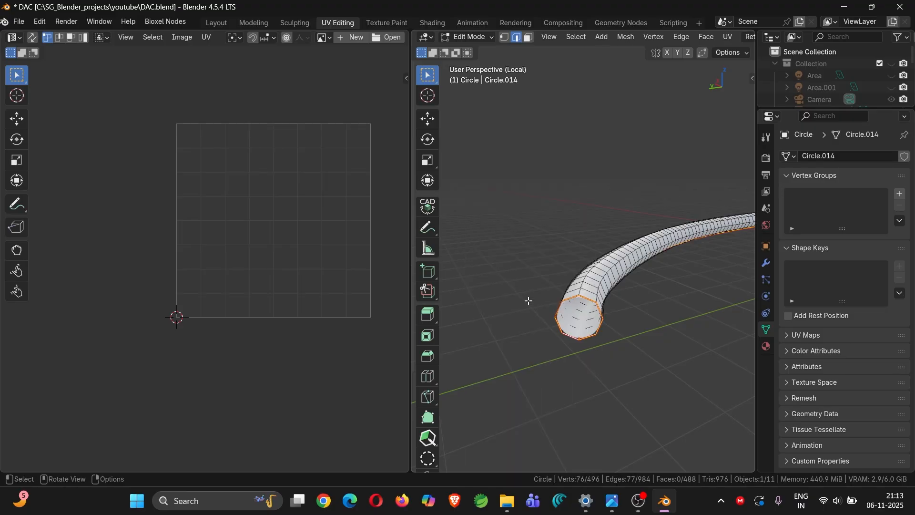
Step: Unwrap the entire cable mesh with the Angle Based method and inspect the UV strip
{"action": "key", "text": "a"}
{"action": "left_click", "coordinate": [728, 37]}
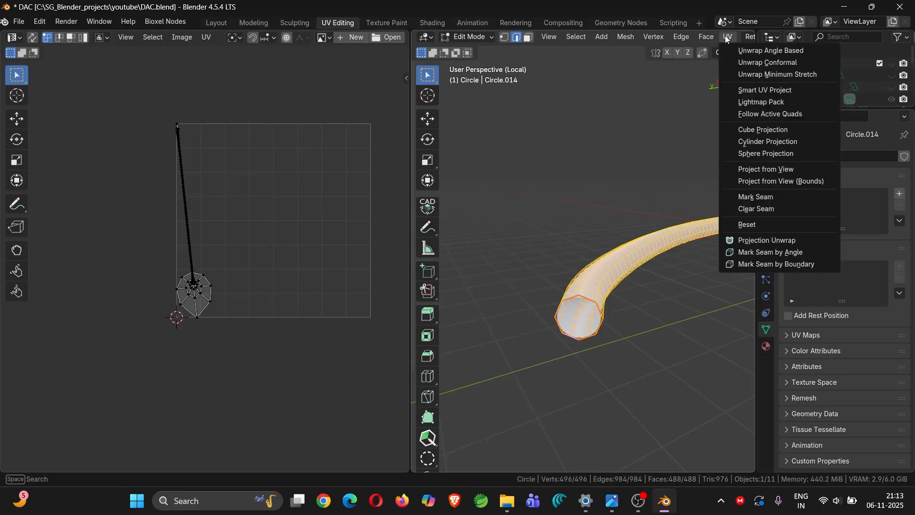
{"action": "left_click", "coordinate": [734, 53]}
{"action": "scroll", "coordinate": [225, 246], "scroll_direction": "up", "scroll_amount": 5}
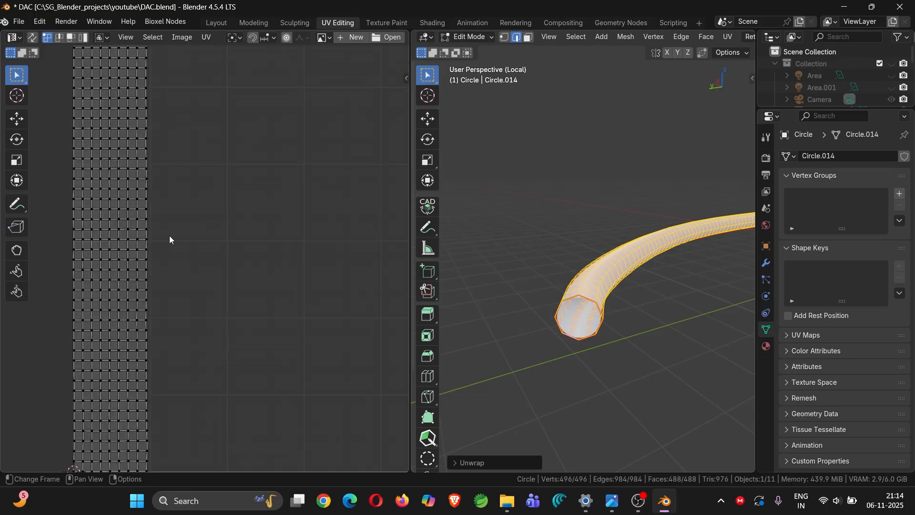
{"action": "scroll", "coordinate": [154, 263], "scroll_direction": "down", "scroll_amount": 4}
{"action": "middle_click_drag", "start_coordinate": [155, 263], "coordinate": [149, 275]}
{"action": "scroll", "coordinate": [150, 273], "scroll_direction": "up", "scroll_amount": 2}
{"action": "scroll", "coordinate": [160, 277], "scroll_direction": "down", "scroll_amount": 2}
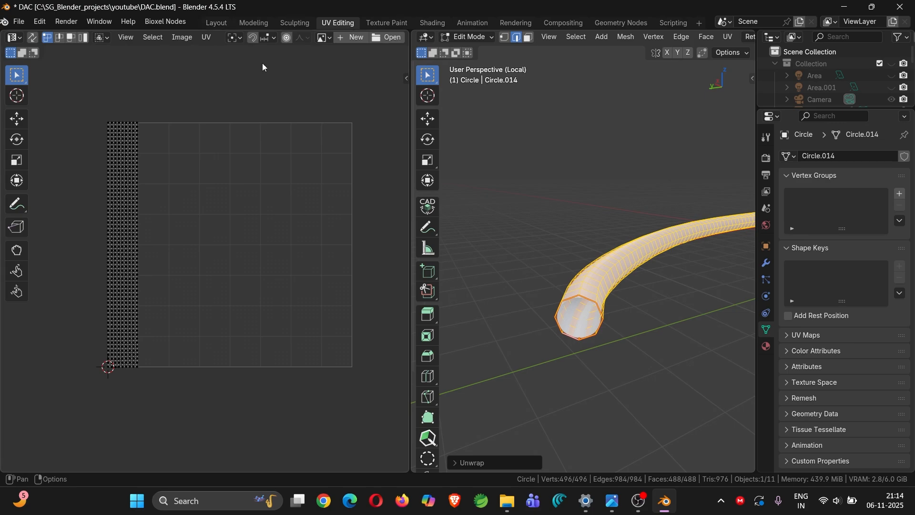
Step: Pack all the cable's UVs using Exact Shape (Concave), scaling and rotation enabled, and a 0.001 margin
{"action": "key", "text": "a"}
{"action": "left_click", "coordinate": [203, 38]}
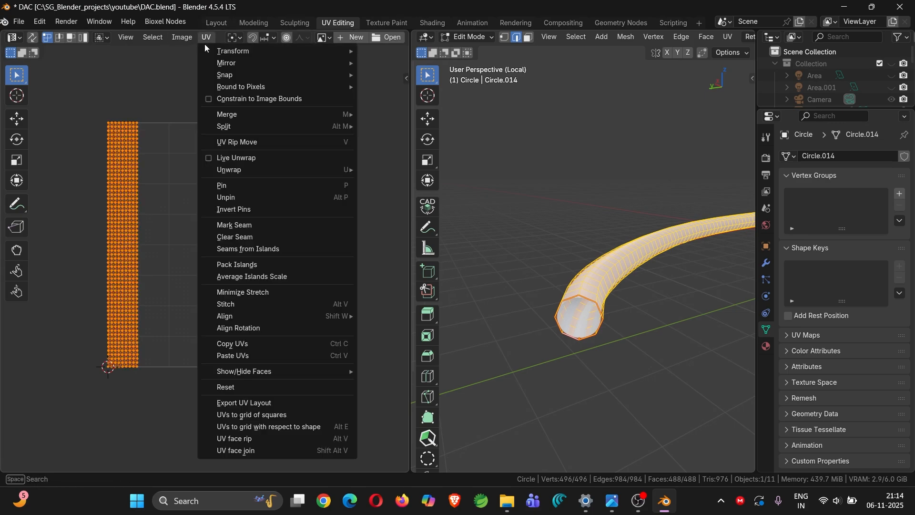
{"action": "left_click", "coordinate": [273, 264]}
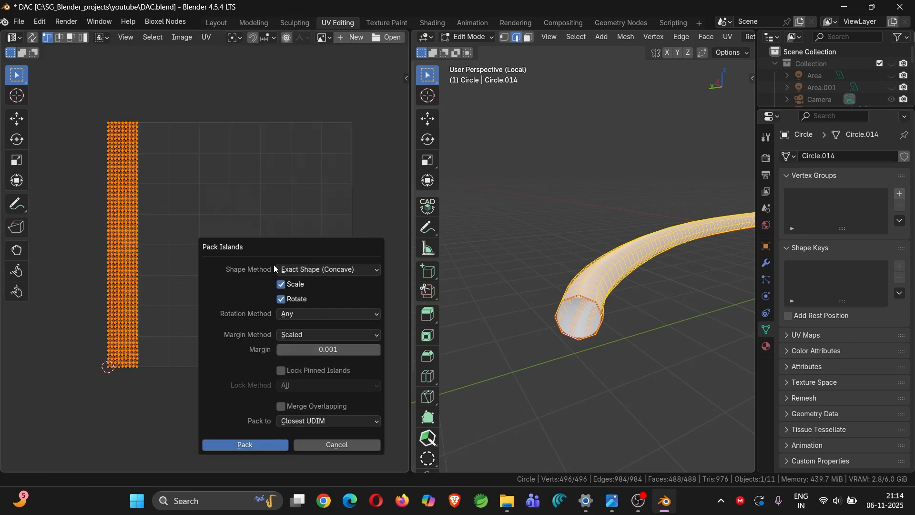
{"action": "left_click", "coordinate": [252, 445]}
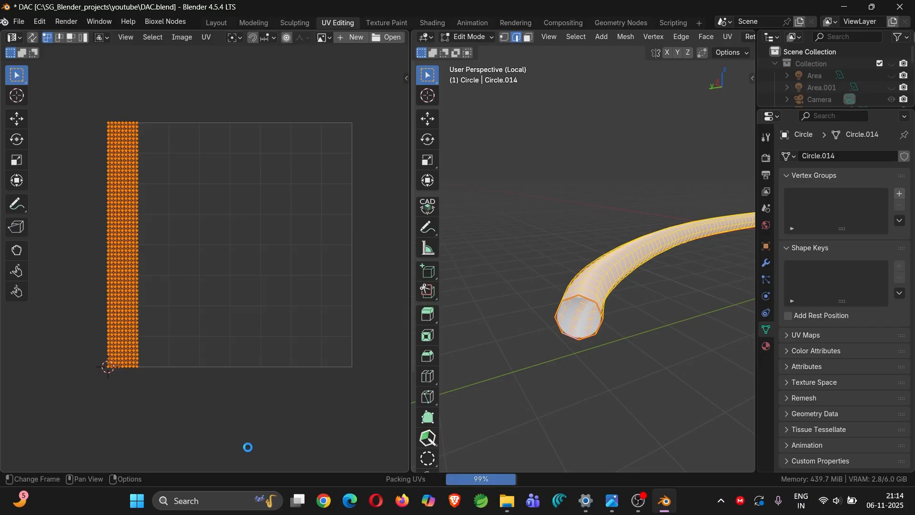
Step: Return to the Layout workspace and assign the existing Braided Cable 01 material to the unwrapped cable mesh
{"action": "left_click", "coordinate": [216, 24]}
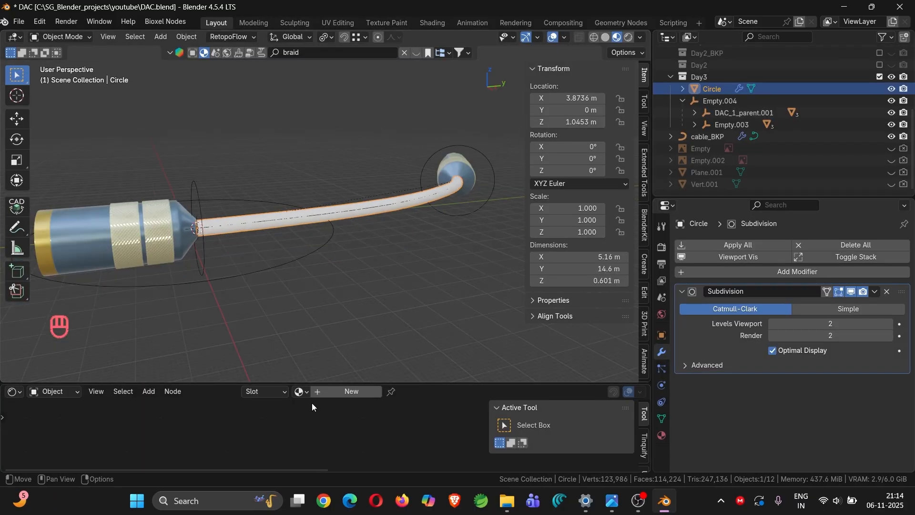
{"action": "left_click", "coordinate": [300, 391]}
{"action": "left_click", "coordinate": [327, 251]}
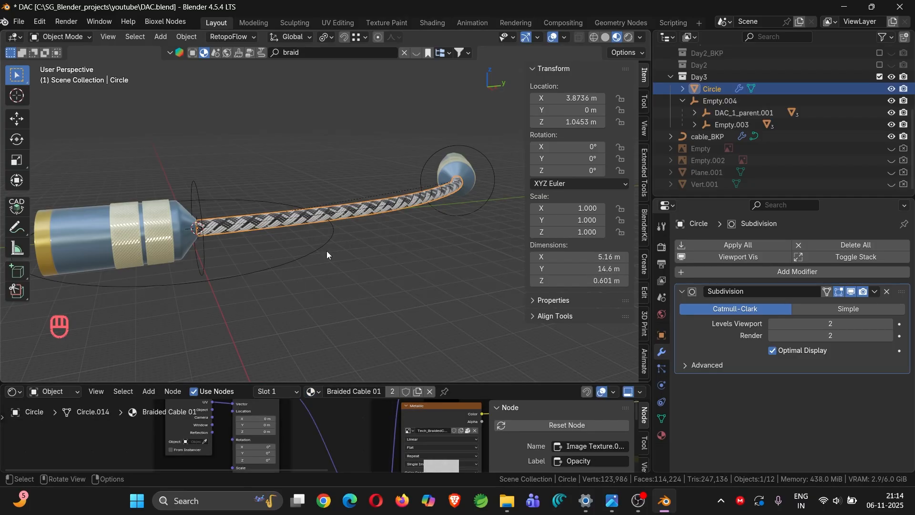
Step: Set the X, Y and Z scale of the Braided Cable 01 Mapping node to about 3.73
{"action": "middle_click_drag", "start_coordinate": [319, 241], "coordinate": [288, 299]}
{"action": "scroll", "coordinate": [312, 246], "scroll_direction": "up", "scroll_amount": 3}
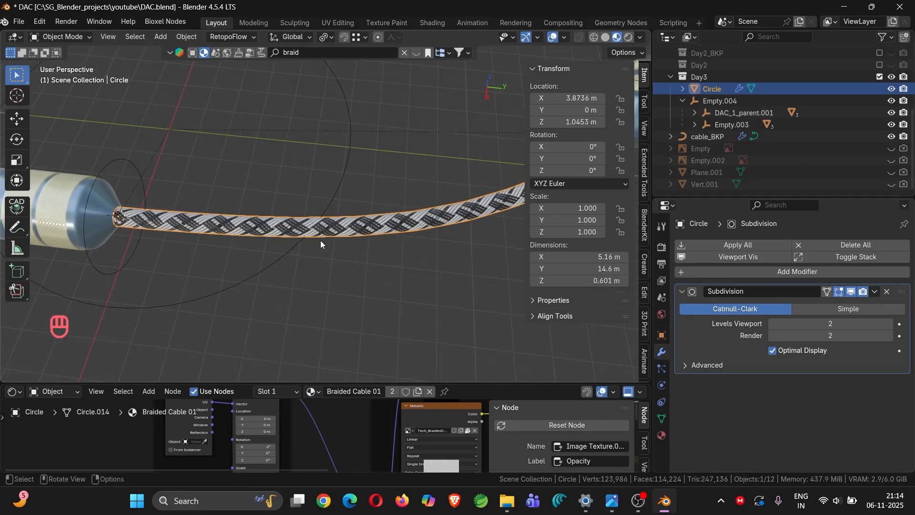
{"action": "left_click_drag", "start_coordinate": [322, 383], "coordinate": [329, 261]}
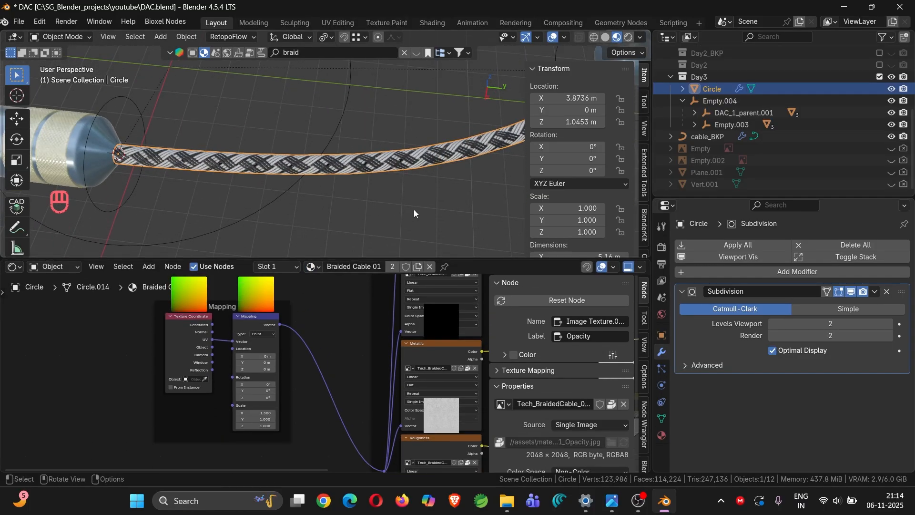
{"action": "middle_click_drag", "start_coordinate": [414, 210], "coordinate": [362, 215]}
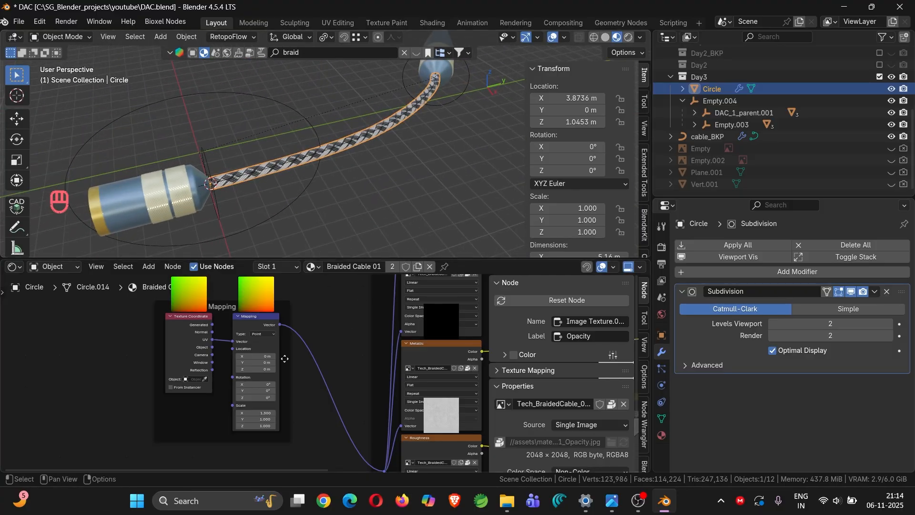
{"action": "left_click", "coordinate": [249, 412]}
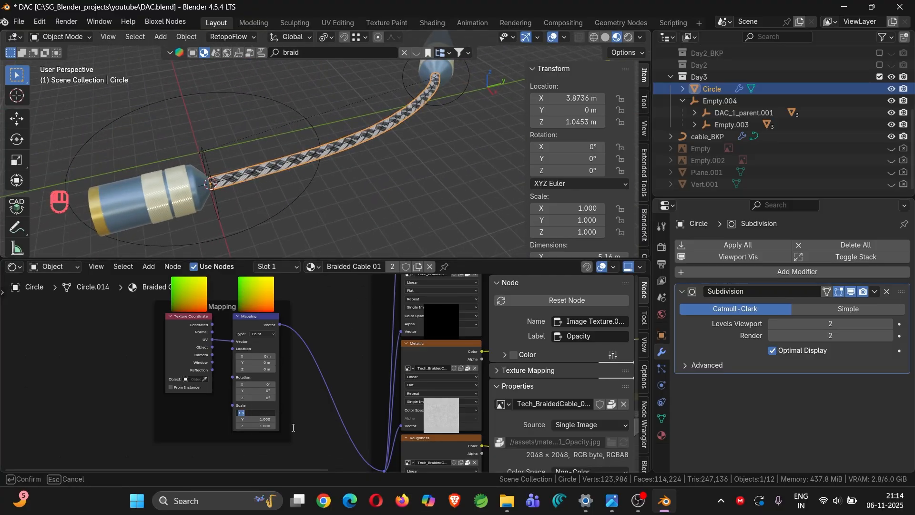
{"action": "key", "text": "Return"}
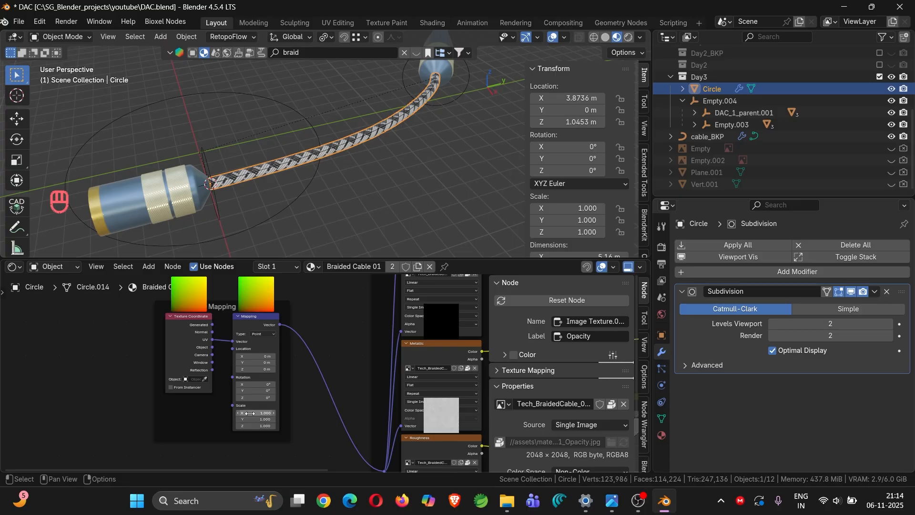
{"action": "left_click_drag", "start_coordinate": [267, 421], "coordinate": [369, 426], "text": "shift"}
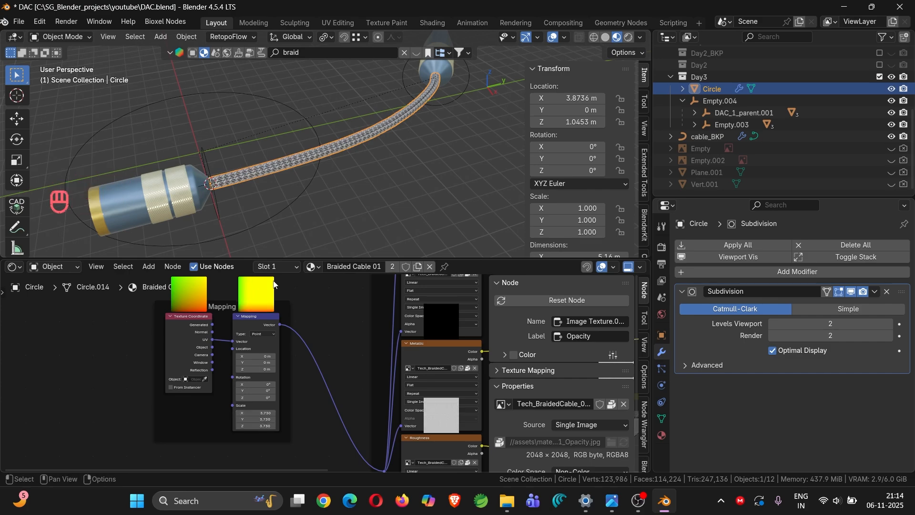
Step: Examine the braid pattern's scale and evenness along the whole cable and where it meets both connectors
{"action": "left_click", "coordinate": [300, 199]}
{"action": "middle_click_drag", "start_coordinate": [302, 198], "coordinate": [318, 122]}
{"action": "scroll", "coordinate": [292, 119], "scroll_direction": "up", "scroll_amount": 5}
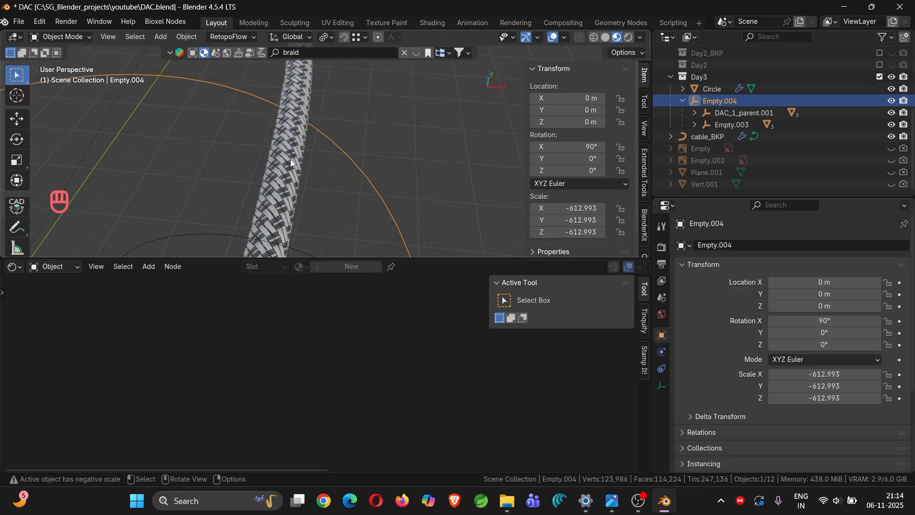
{"action": "middle_click_drag", "start_coordinate": [290, 159], "coordinate": [391, 168]}
{"action": "scroll", "coordinate": [391, 167], "scroll_direction": "down", "scroll_amount": 5}
{"action": "middle_click_drag", "start_coordinate": [342, 144], "coordinate": [399, 177]}
{"action": "scroll", "coordinate": [348, 136], "scroll_direction": "up", "scroll_amount": 6}
{"action": "middle_click_drag", "start_coordinate": [347, 136], "coordinate": [398, 190], "text": "shift"}
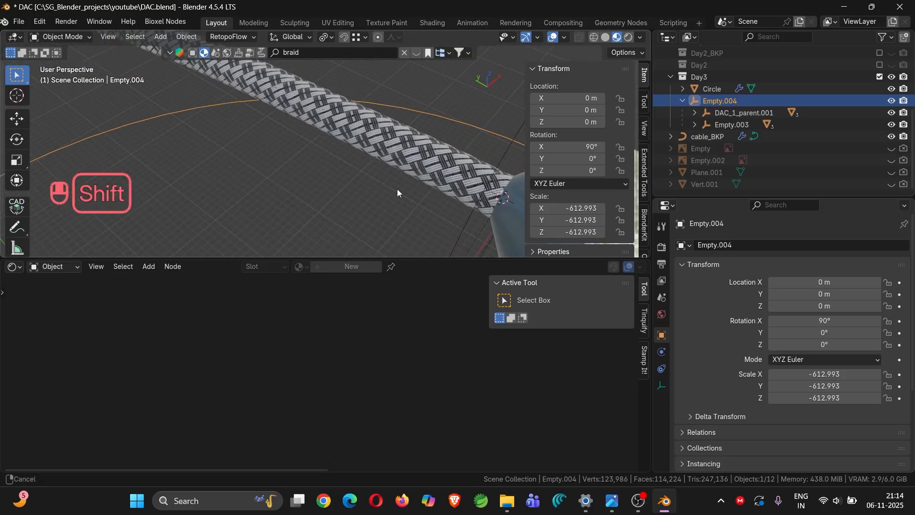
{"action": "scroll", "coordinate": [367, 144], "scroll_direction": "down", "scroll_amount": 6}
{"action": "middle_click_drag", "start_coordinate": [367, 144], "coordinate": [471, 165], "text": "shift"}
{"action": "scroll", "coordinate": [348, 140], "scroll_direction": "up", "scroll_amount": 6}
{"action": "scroll", "coordinate": [348, 140], "scroll_direction": "down", "scroll_amount": 5}
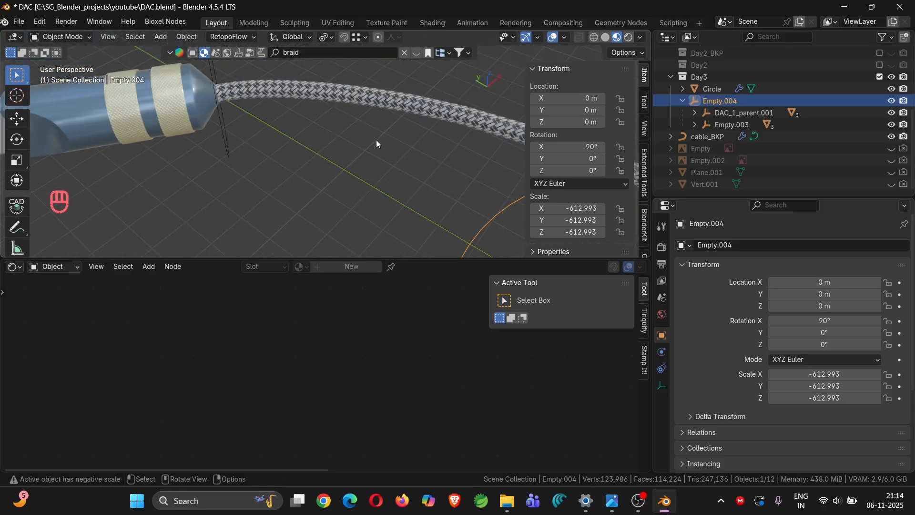
{"action": "middle_click_drag", "start_coordinate": [376, 139], "coordinate": [265, 136], "text": "shift"}
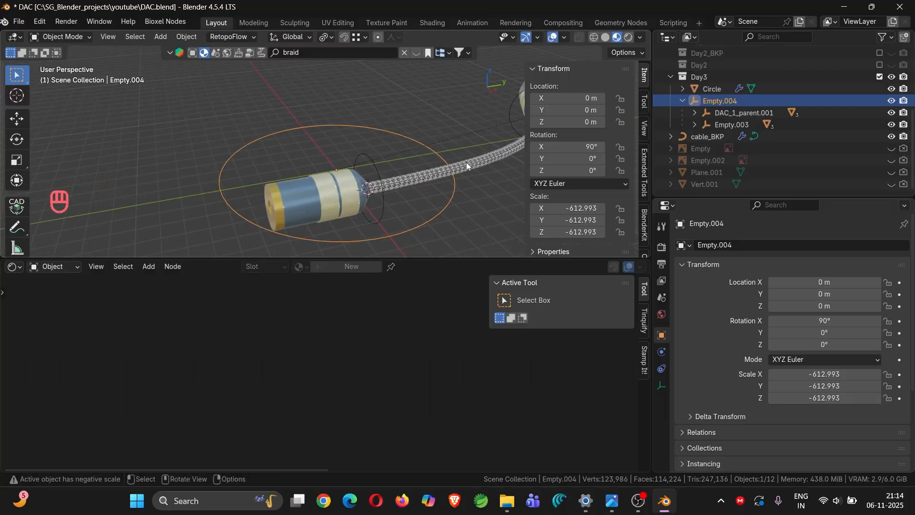
{"action": "middle_click_drag", "start_coordinate": [453, 147], "coordinate": [390, 138], "text": "shift"}
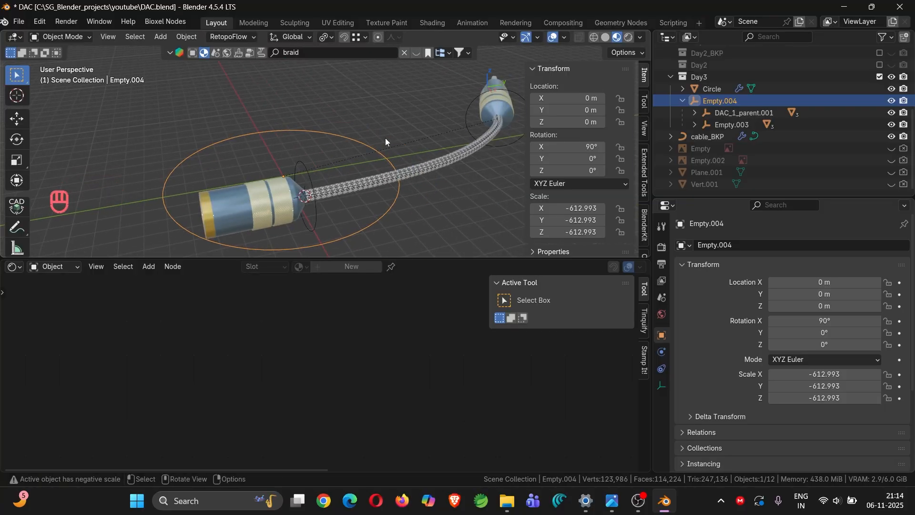
{"action": "left_click", "coordinate": [393, 137]}
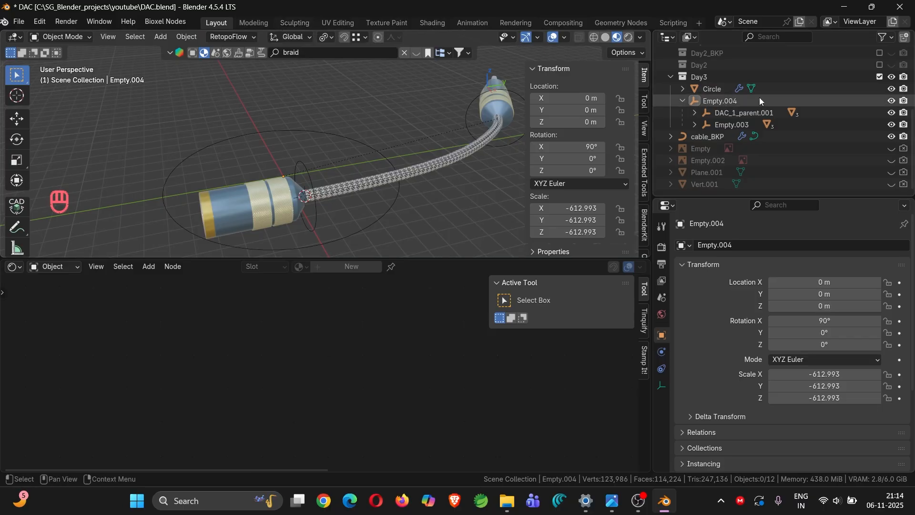
Step: Unhide the backdrop Plane in the main Collection and select it
{"action": "scroll", "coordinate": [768, 95], "scroll_direction": "up", "scroll_amount": 5}
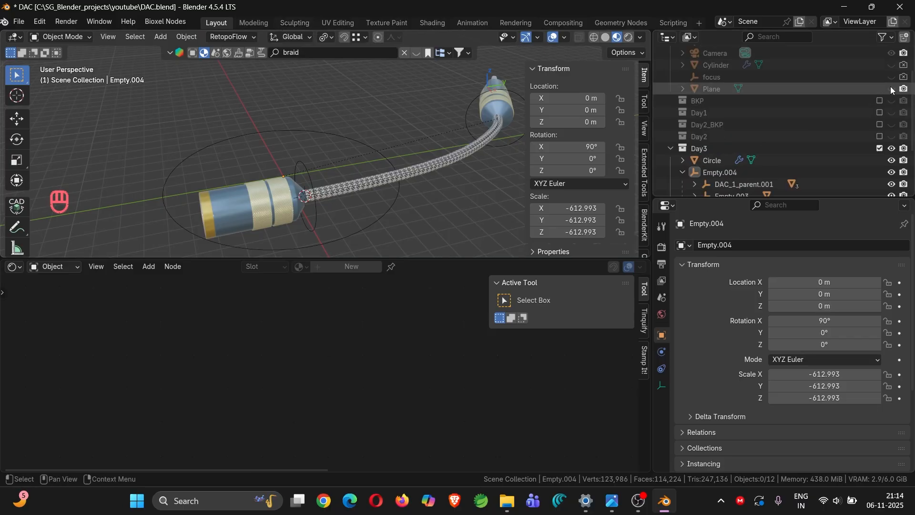
{"action": "scroll", "coordinate": [842, 84], "scroll_direction": "up", "scroll_amount": 4}
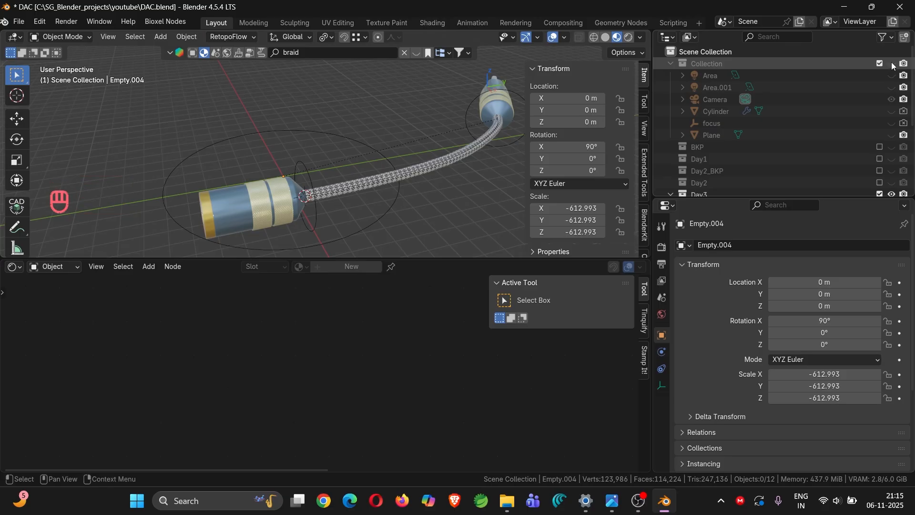
{"action": "left_click", "coordinate": [892, 135]}
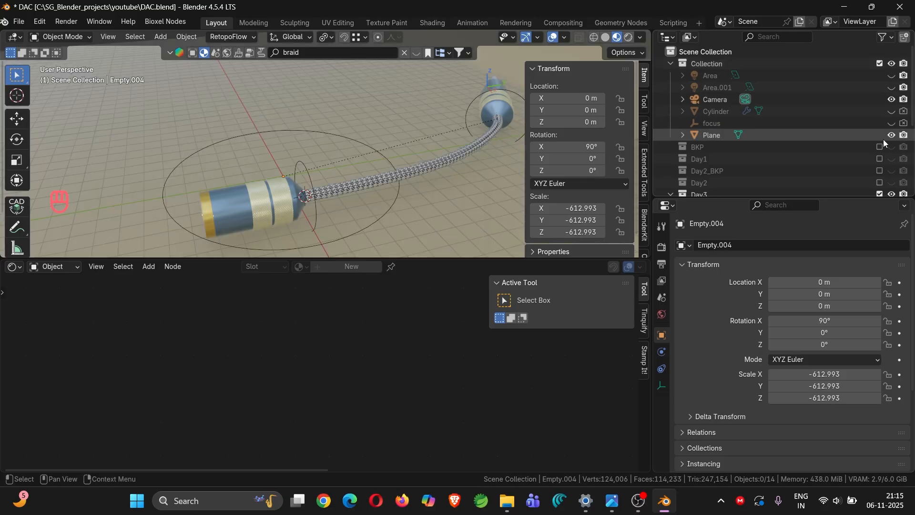
{"action": "left_click", "coordinate": [842, 134]}
{"action": "middle_click_drag", "start_coordinate": [405, 159], "coordinate": [365, 196]}
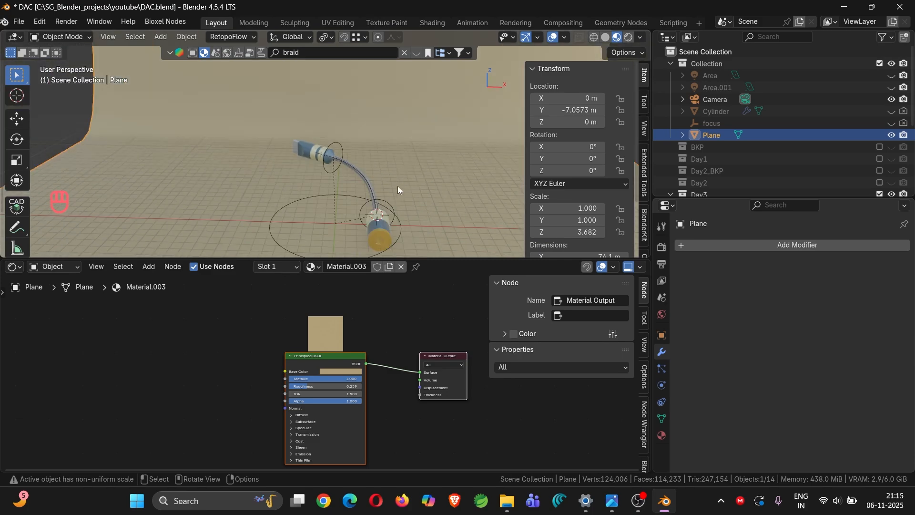
Step: Look through the camera and change the base color of the backdrop's Material.003 to a neutral light grey
{"action": "key", "text": "KP_0"}
{"action": "mouse_move", "coordinate": [376, 188]}
{"action": "middle_mouse_down"}
{"action": "mouse_move", "coordinate": [396, 215]}
{"action": "mouse_move", "coordinate": [367, 184]}
{"action": "mouse_move", "coordinate": [339, 230]}
{"action": "mouse_move", "coordinate": [345, 216]}
{"action": "mouse_move", "coordinate": [365, 221]}
{"action": "mouse_move", "coordinate": [334, 172]}
{"action": "mouse_move", "coordinate": [399, 193]}
{"action": "mouse_move", "coordinate": [411, 185]}
{"action": "mouse_move", "coordinate": [360, 185]}
{"action": "middle_mouse_up"}
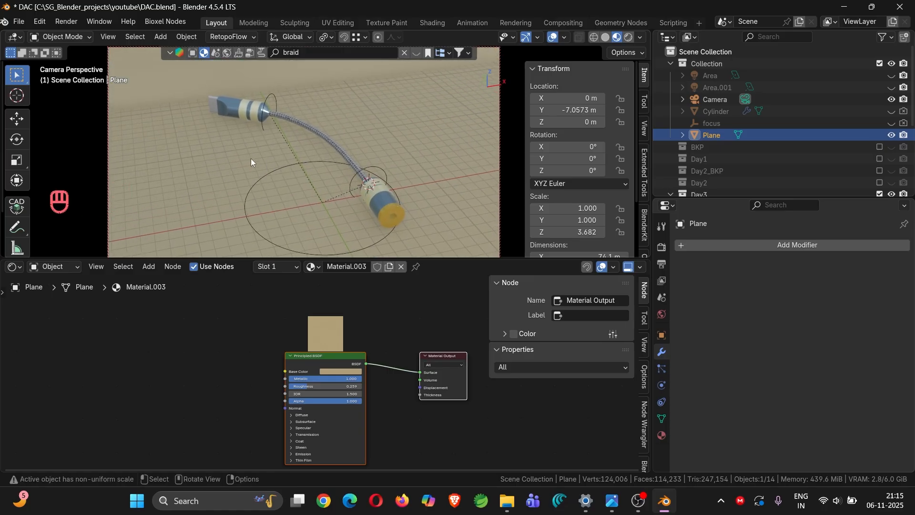
{"action": "scroll", "coordinate": [316, 380], "scroll_direction": "up", "scroll_amount": 3}
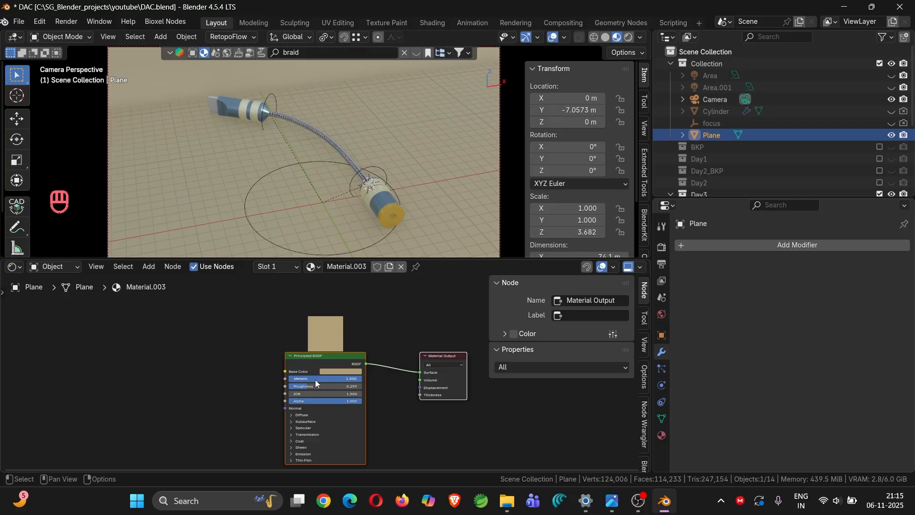
{"action": "left_click", "coordinate": [345, 367]}
{"action": "left_click_drag", "start_coordinate": [374, 318], "coordinate": [324, 318]}
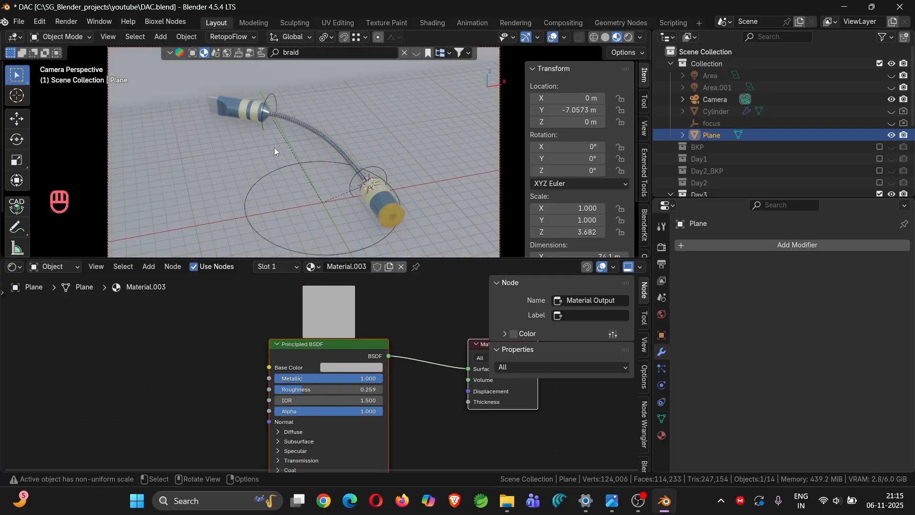
Step: Frame both connectors and the cable diagonally in an enlarged camera view, and unhide the Area and Area.001 lights
{"action": "middle_click_drag", "start_coordinate": [274, 147], "coordinate": [362, 140]}
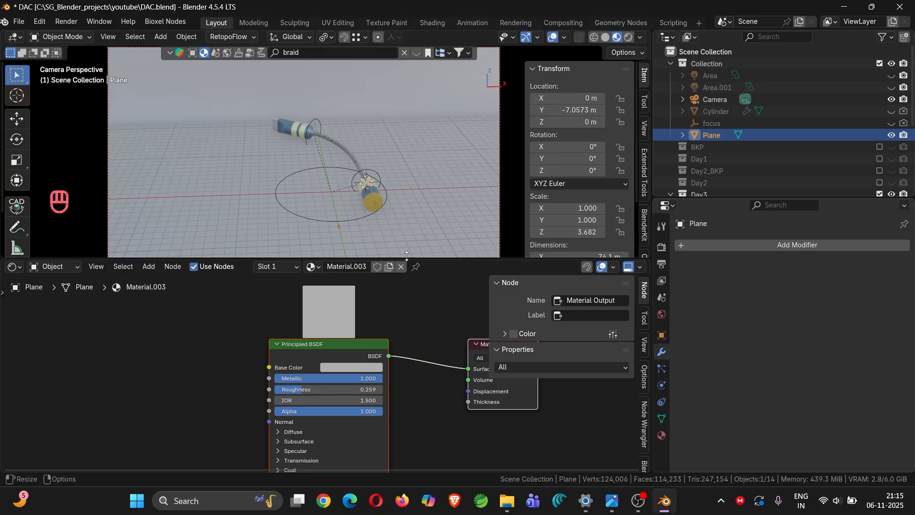
{"action": "left_click_drag", "start_coordinate": [374, 261], "coordinate": [387, 398]}
{"action": "scroll", "coordinate": [370, 208], "scroll_direction": "up", "scroll_amount": 1}
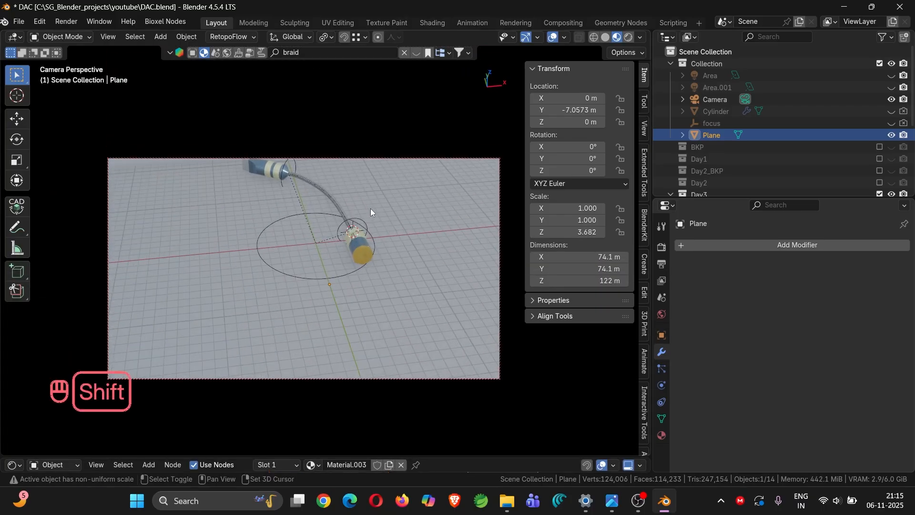
{"action": "middle_click_drag", "start_coordinate": [371, 208], "coordinate": [380, 282], "text": "shift"}
{"action": "scroll", "coordinate": [374, 265], "scroll_direction": "up", "scroll_amount": 1}
{"action": "scroll", "coordinate": [359, 295], "scroll_direction": "up", "scroll_amount": 1}
{"action": "scroll", "coordinate": [382, 296], "scroll_direction": "up", "scroll_amount": 1}
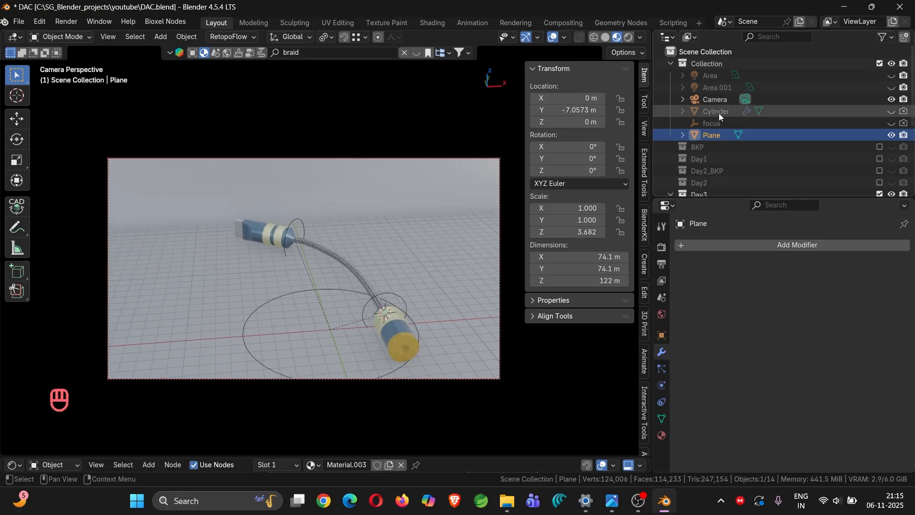
{"action": "left_click", "coordinate": [891, 87]}
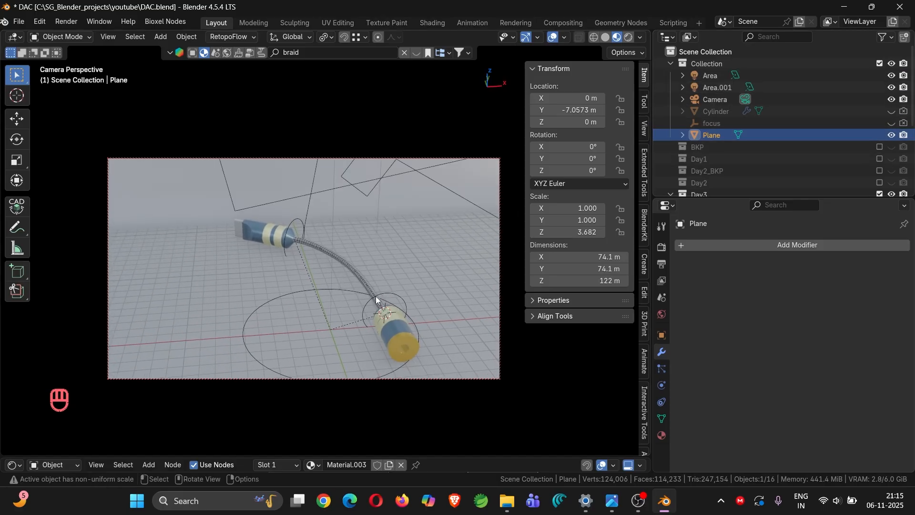
{"action": "middle_click_drag", "start_coordinate": [380, 322], "coordinate": [402, 298], "text": "shift"}
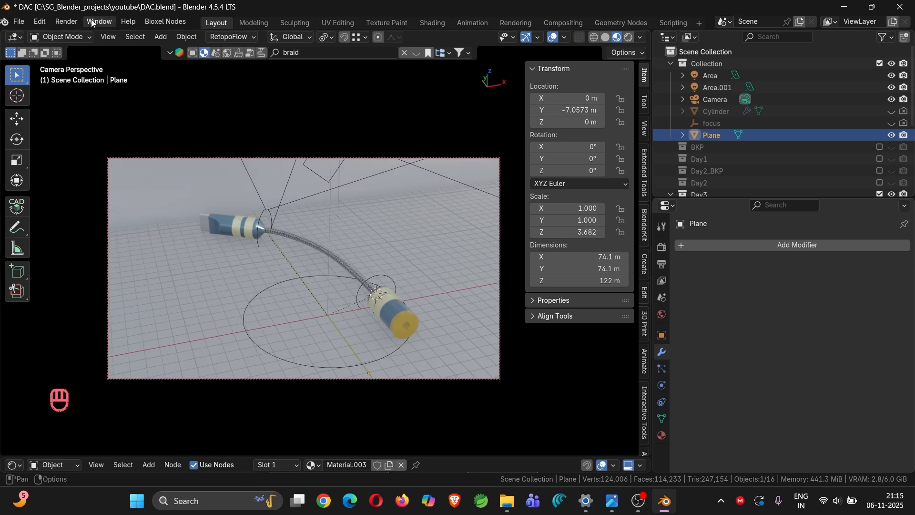
Step: Render a still image from the camera, review it and close the render window
{"action": "left_click", "coordinate": [66, 22]}
{"action": "left_click", "coordinate": [86, 35]}
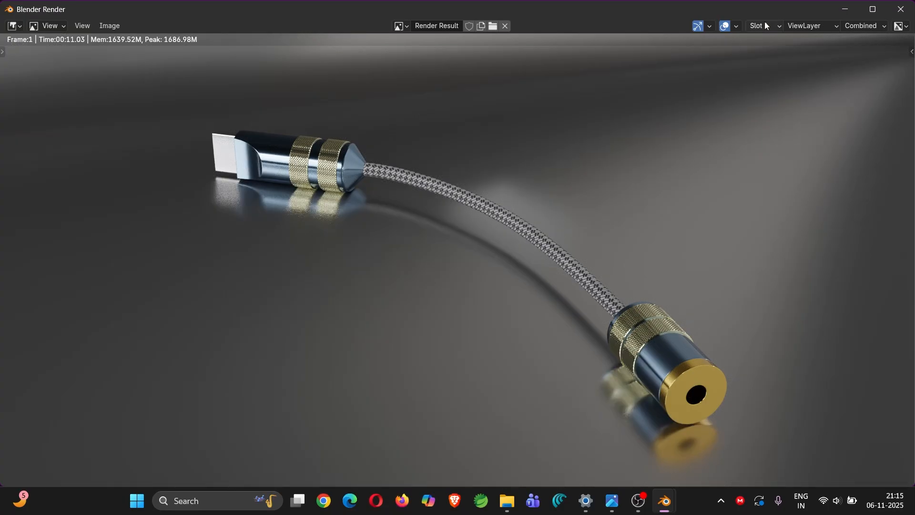
{"action": "left_click", "coordinate": [896, 17]}
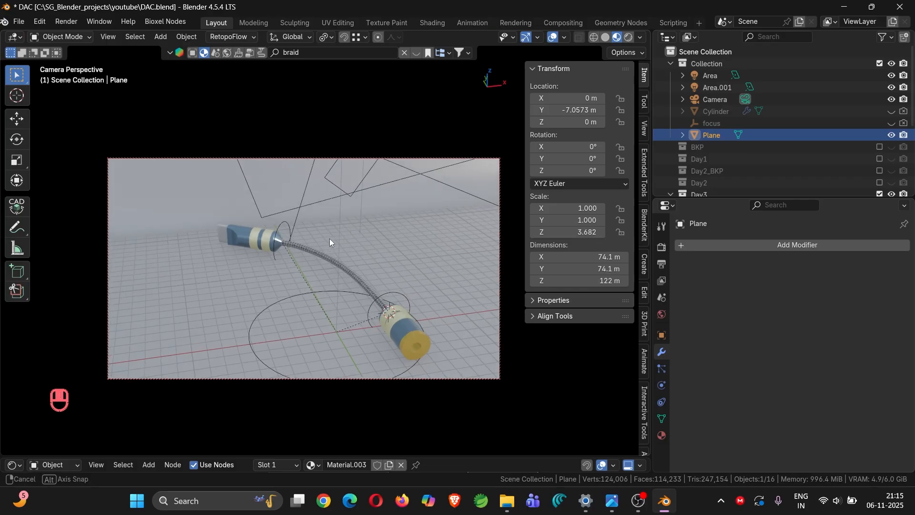
Step: Parent the empties at both cable ends to the cable mesh using Object parenting
{"action": "middle_click_drag", "start_coordinate": [369, 294], "coordinate": [315, 274]}
{"action": "left_click", "coordinate": [371, 256]}
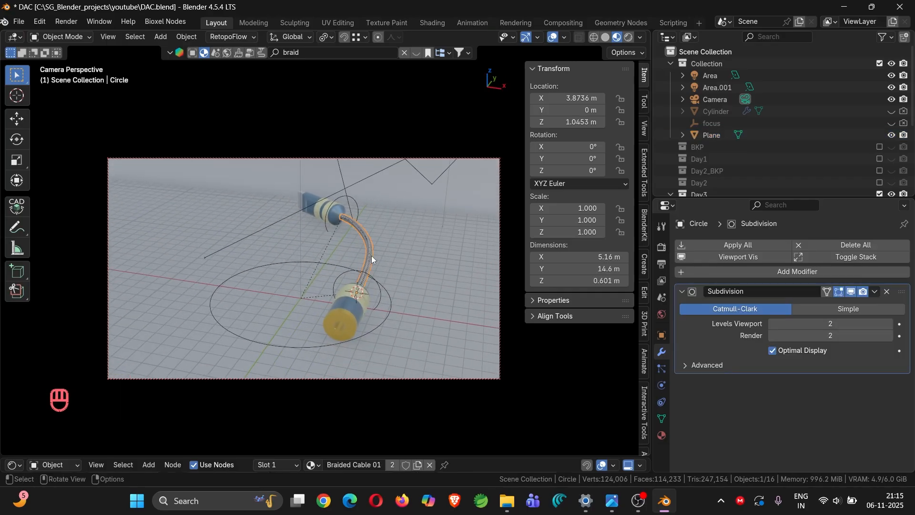
{"action": "left_click", "coordinate": [340, 213]}
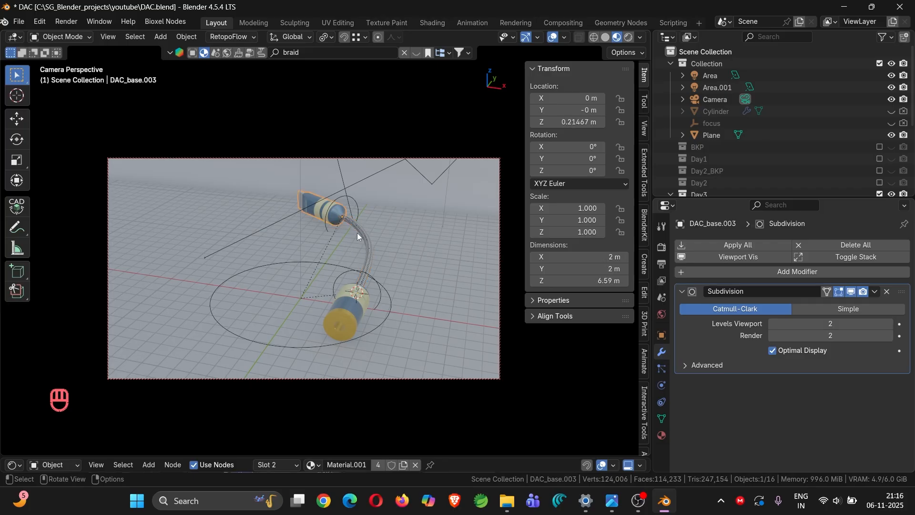
{"action": "left_click", "coordinate": [357, 207]}
{"action": "middle_click_drag", "start_coordinate": [382, 283], "coordinate": [289, 285]}
{"action": "left_click", "coordinate": [285, 279], "text": "shift"}
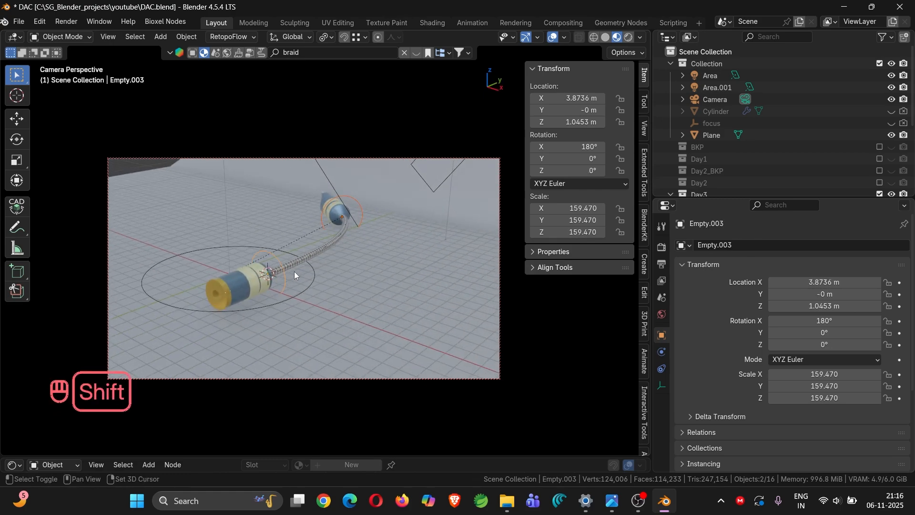
{"action": "left_click", "coordinate": [322, 250], "text": "shift"}
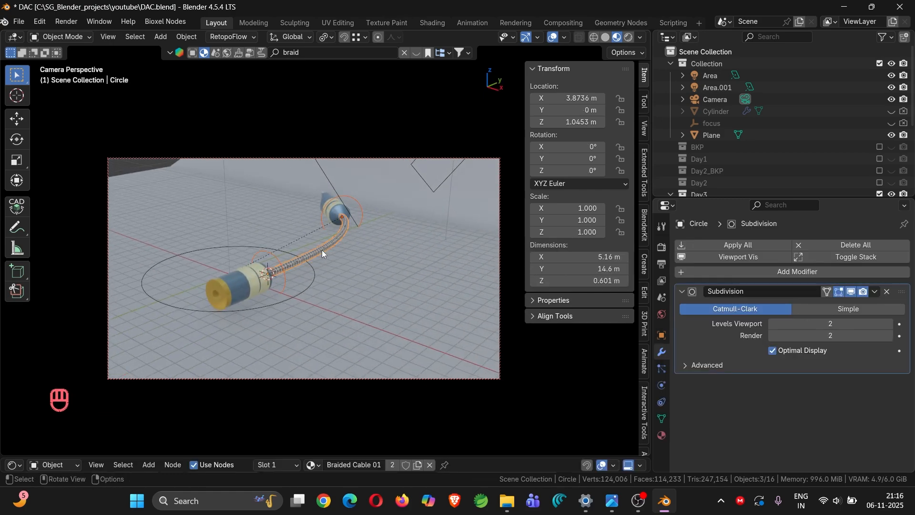
{"action": "key", "text": "ctrl+p"}
{"action": "left_click", "coordinate": [321, 250]}
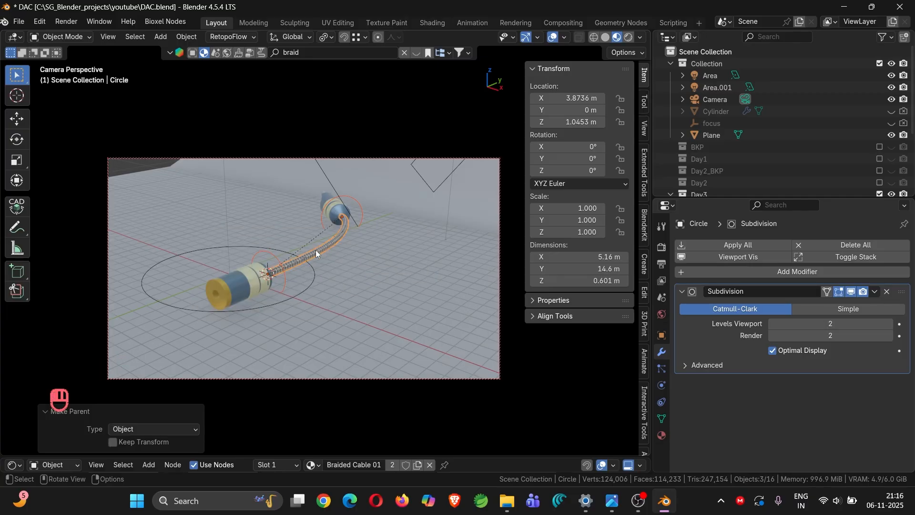
Step: Try to select the large empty together with the cable, and hide the backdrop Plane that obstructs the selection
{"action": "left_click", "coordinate": [316, 250]}
{"action": "left_click", "coordinate": [282, 251], "text": "shift"}
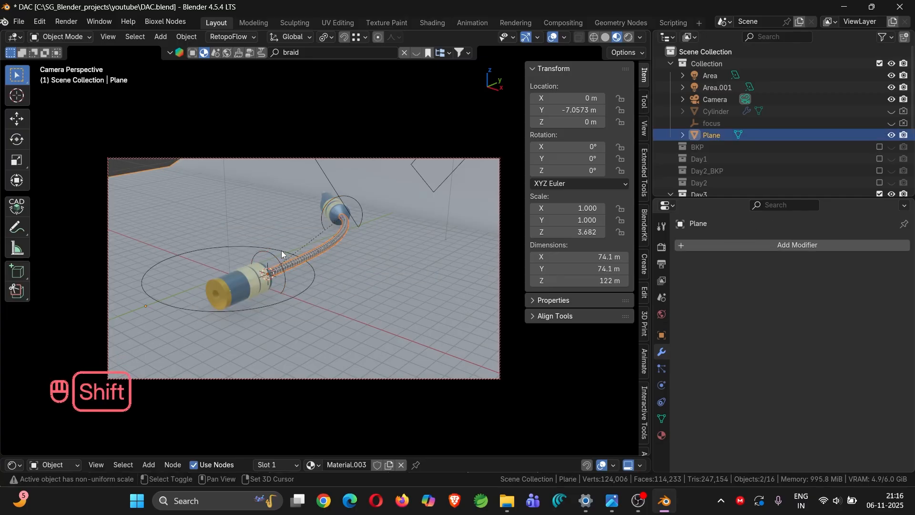
{"action": "left_click", "coordinate": [282, 250], "text": "shift"}
{"action": "left_click", "coordinate": [281, 251]}
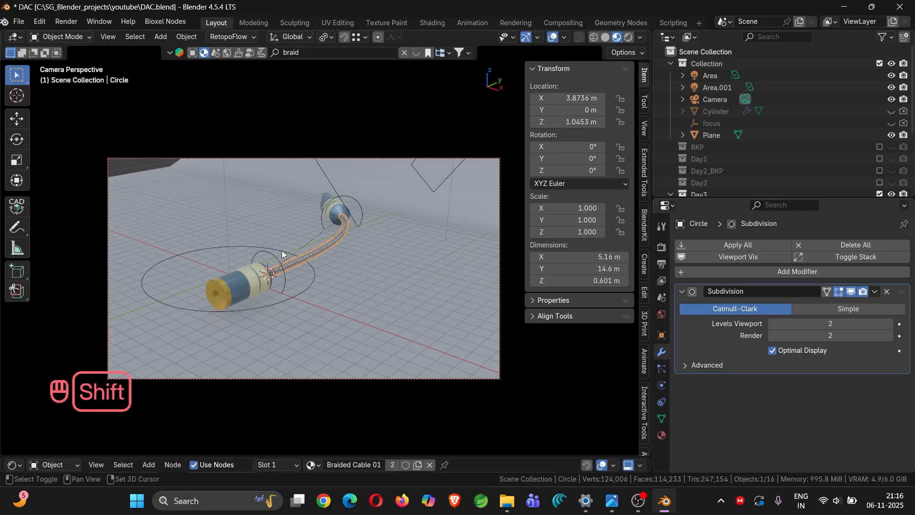
{"action": "left_click", "coordinate": [281, 250], "text": "shift"}
{"action": "middle_click_drag", "start_coordinate": [282, 250], "coordinate": [334, 262]}
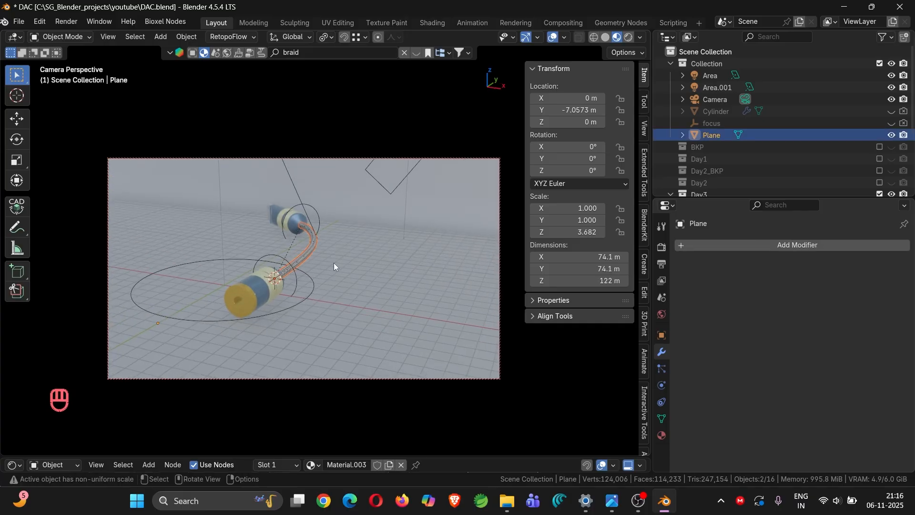
{"action": "left_click", "coordinate": [891, 135]}
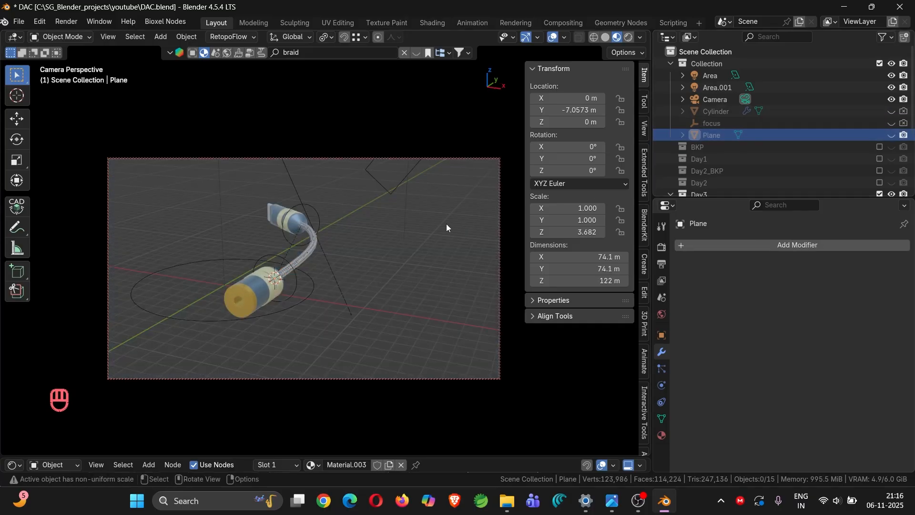
Step: Parent the cable to the large empty using Object parenting, and test the hierarchy by trial-moving the empty
{"action": "left_click", "coordinate": [311, 251]}
{"action": "left_click", "coordinate": [240, 258], "text": "shift"}
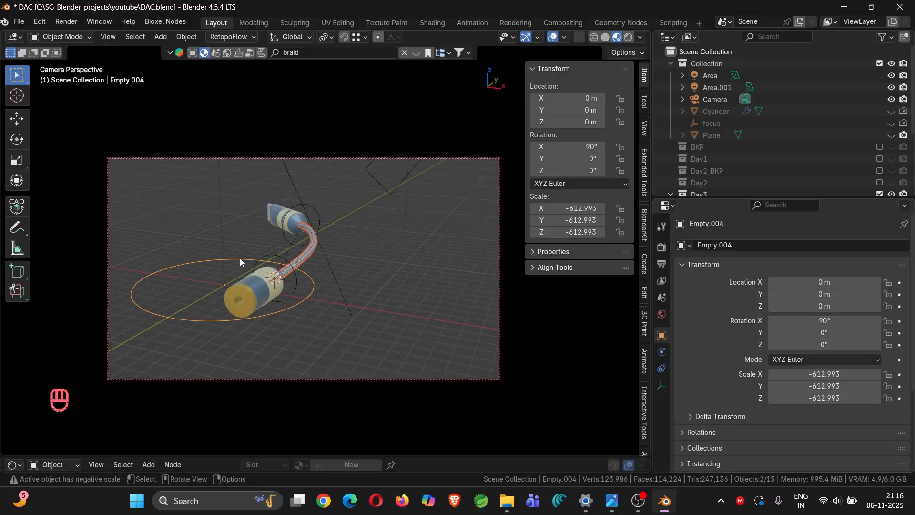
{"action": "key", "text": "ctrl+p"}
{"action": "left_click", "coordinate": [239, 258]}
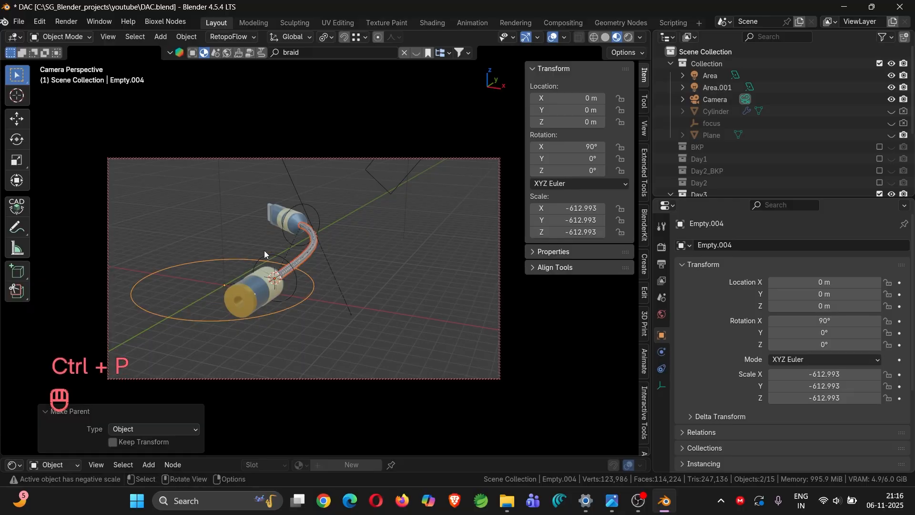
{"action": "left_click", "coordinate": [305, 303]}
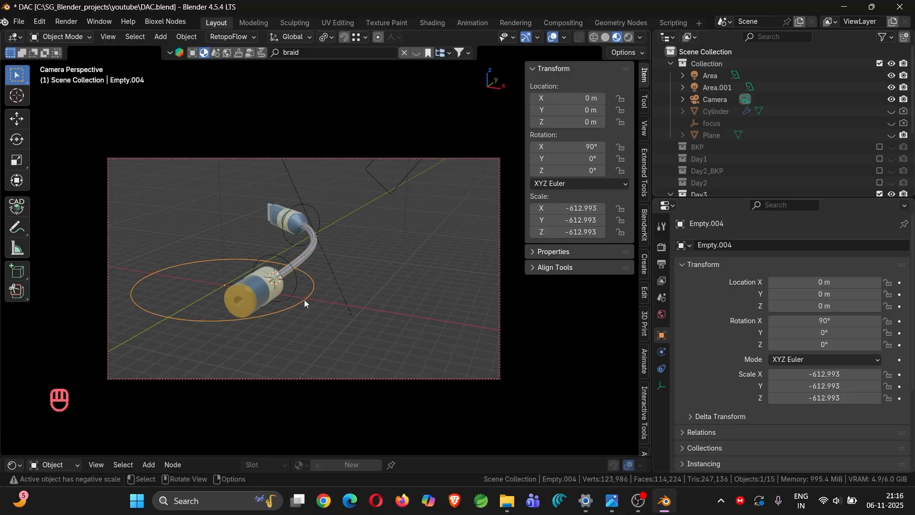
{"action": "key", "text": "g"}
{"action": "right_click", "coordinate": [326, 300]}
Step: Hide the cable_BKP curve and unhide the backdrop Plane
{"action": "scroll", "coordinate": [769, 133], "scroll_direction": "down", "scroll_amount": 5}
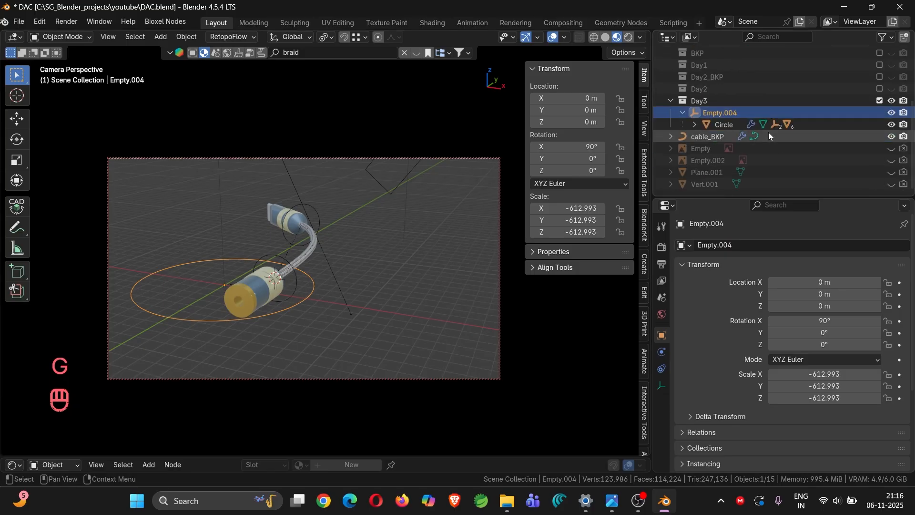
{"action": "left_click", "coordinate": [699, 136]}
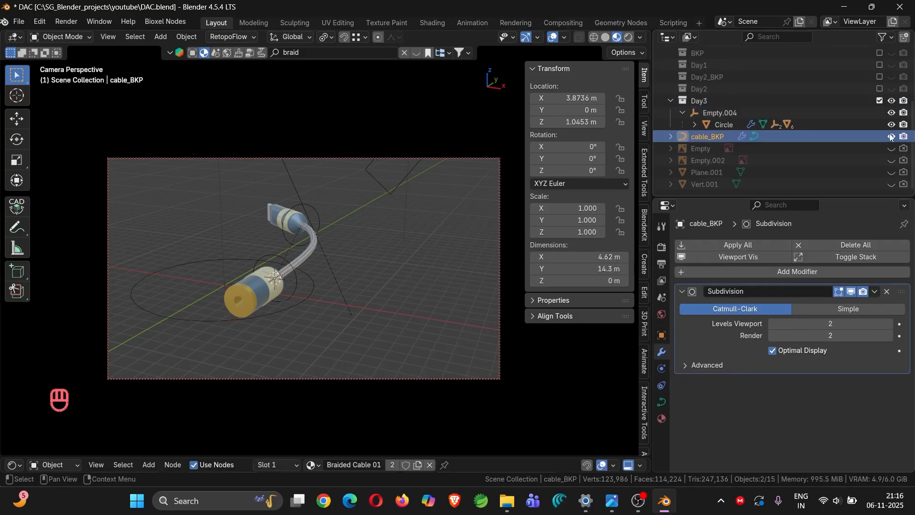
{"action": "key", "text": "h"}
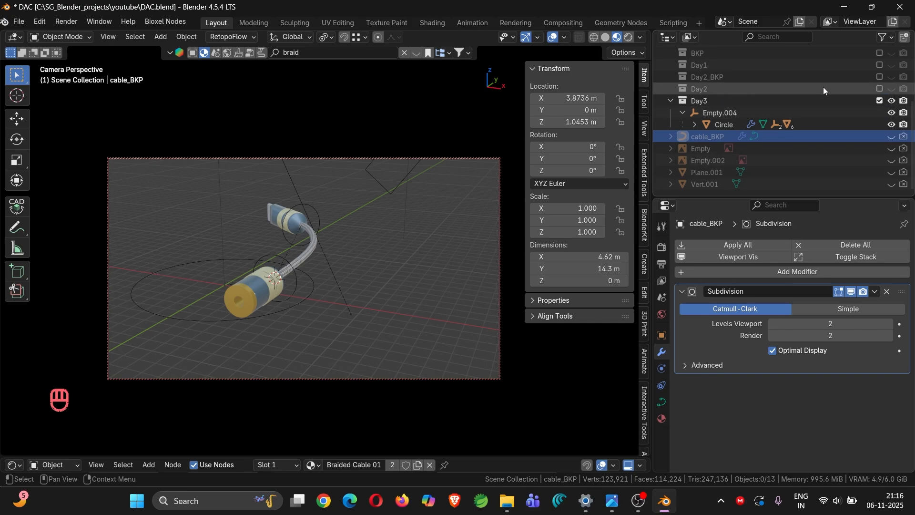
{"action": "scroll", "coordinate": [822, 87], "scroll_direction": "up", "scroll_amount": 5}
{"action": "left_click", "coordinate": [891, 136]}
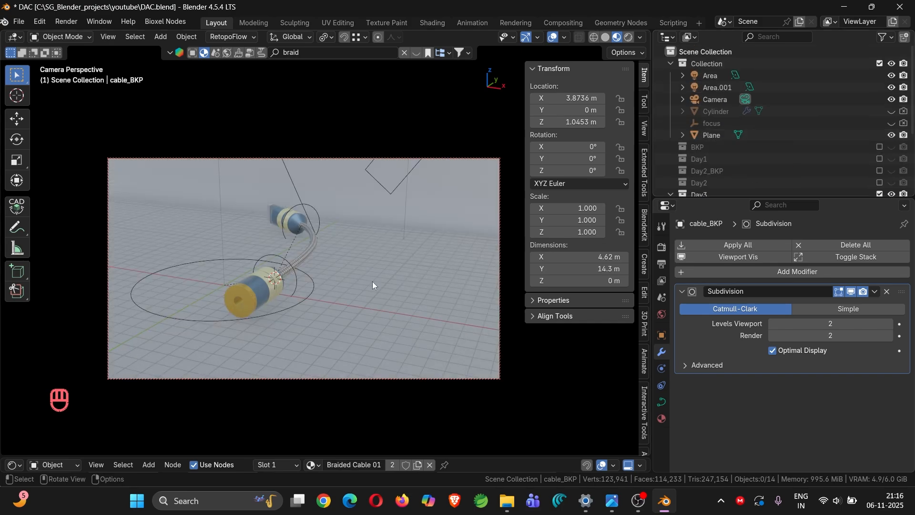
Step: Make a linked duplicate of the large empty with its full child hierarchy, offset about 16.3 m along X
{"action": "left_click", "coordinate": [313, 296]}
{"action": "left_click", "coordinate": [312, 296]}
{"action": "left_click", "coordinate": [311, 296]}
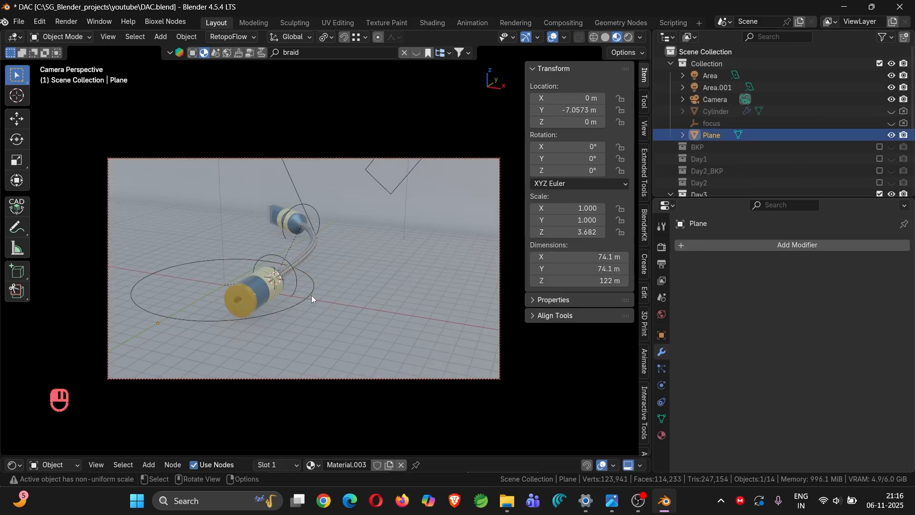
{"action": "left_click", "coordinate": [311, 296]}
{"action": "scroll", "coordinate": [742, 163], "scroll_direction": "down", "scroll_amount": 5}
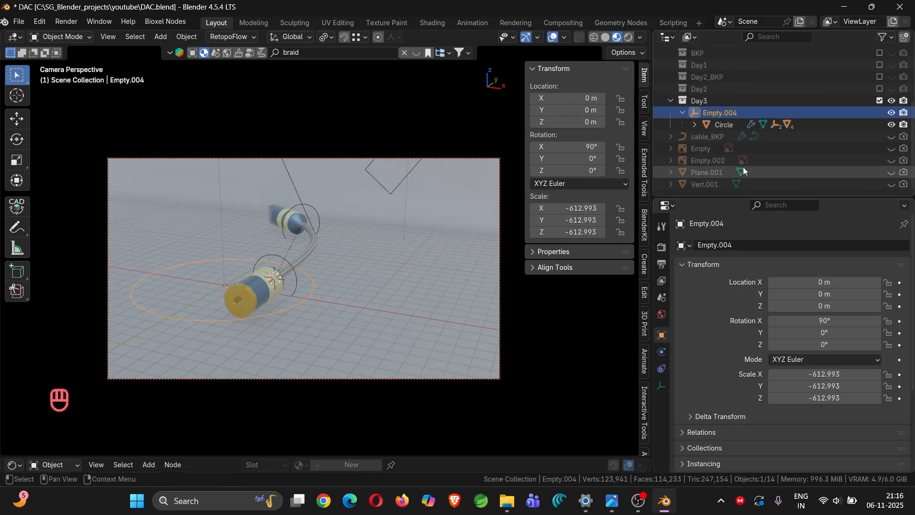
{"action": "double_click", "coordinate": [694, 113]}
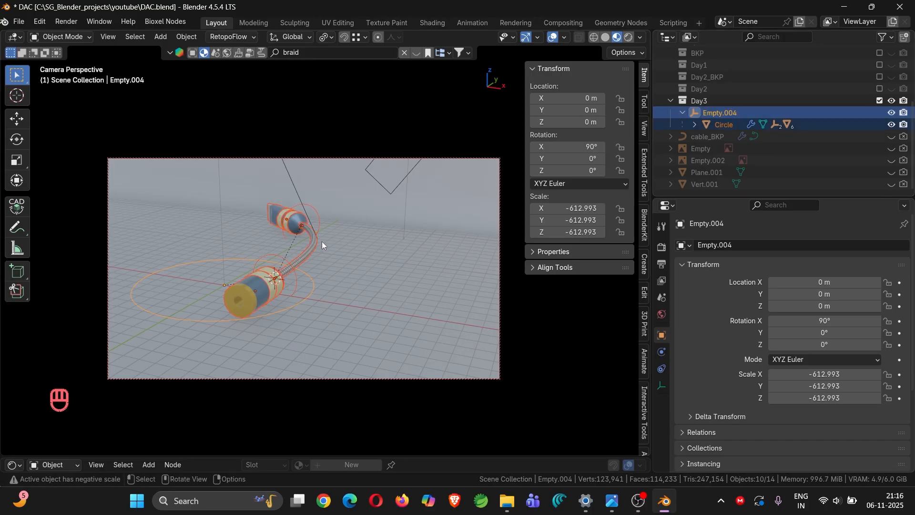
{"action": "middle_click_drag", "start_coordinate": [323, 244], "coordinate": [365, 294]}
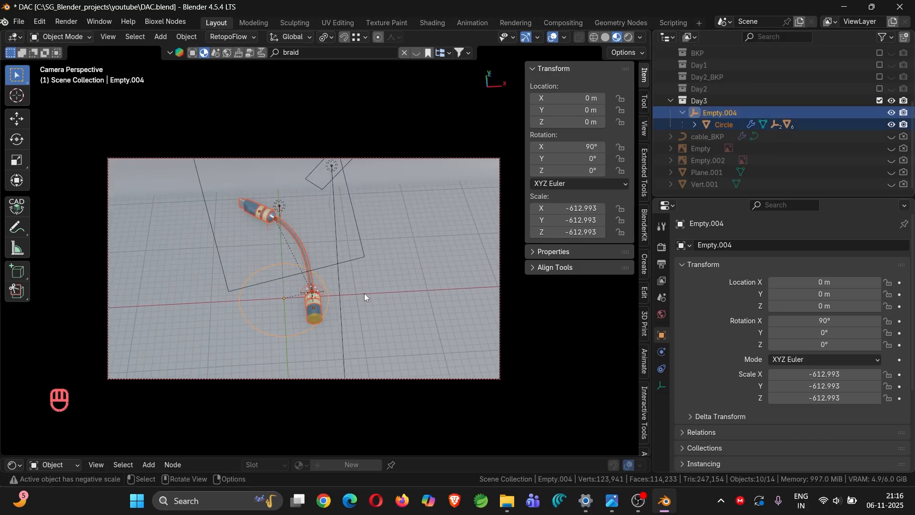
{"action": "key", "text": "KP_7"}
{"action": "key", "text": "alt+d"}
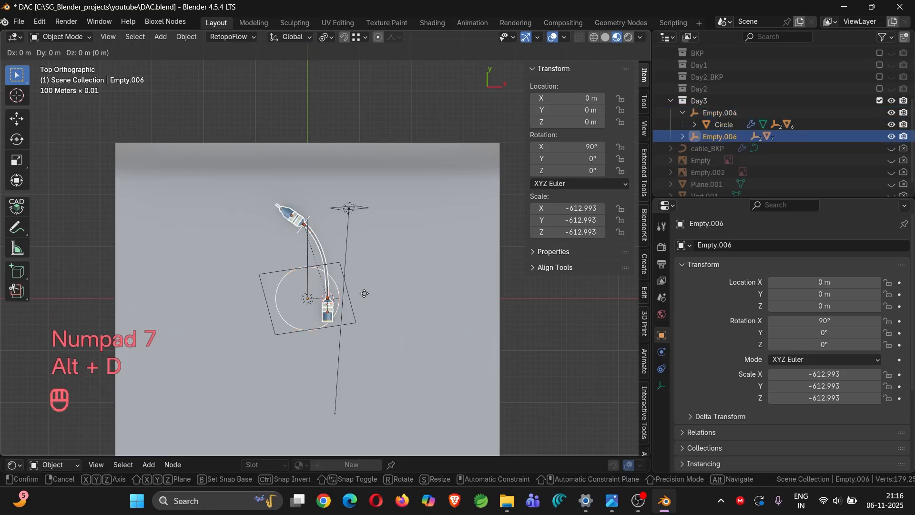
{"action": "key", "text": "x"}
{"action": "left_click", "coordinate": [450, 290]}
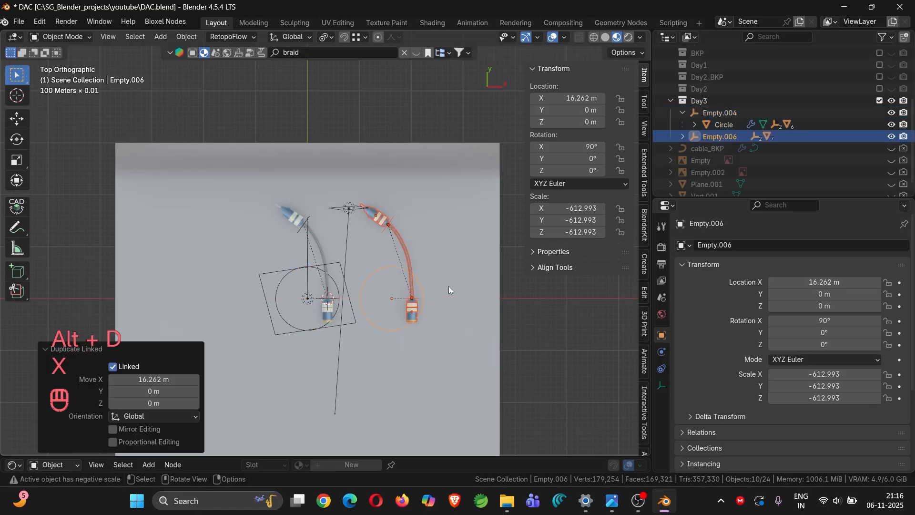
Step: Try to rotate the duplicated cable assembly 180° about the global Z axis
{"action": "key", "text": "r"}
{"action": "key", "text": "z"}
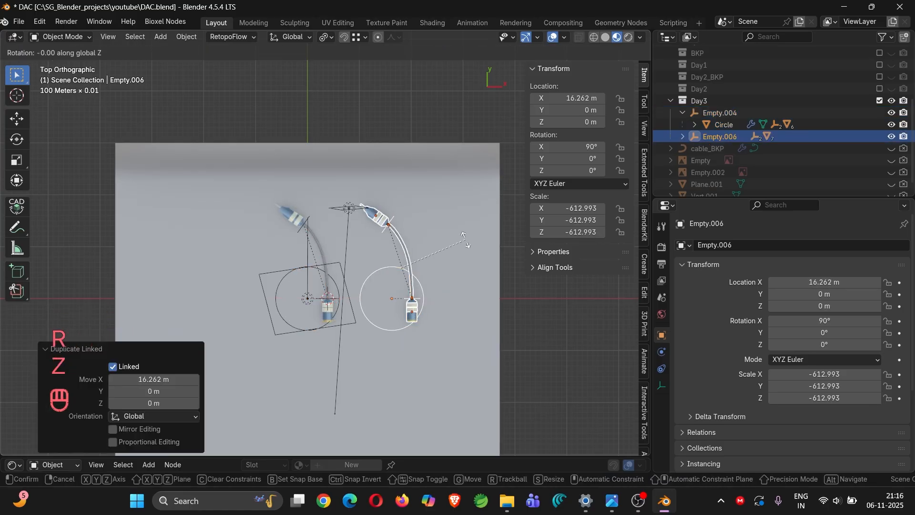
{"action": "key", "text": "KP_1"}
{"action": "key", "text": "KP_8"}
{"action": "key", "text": "KP_0"}
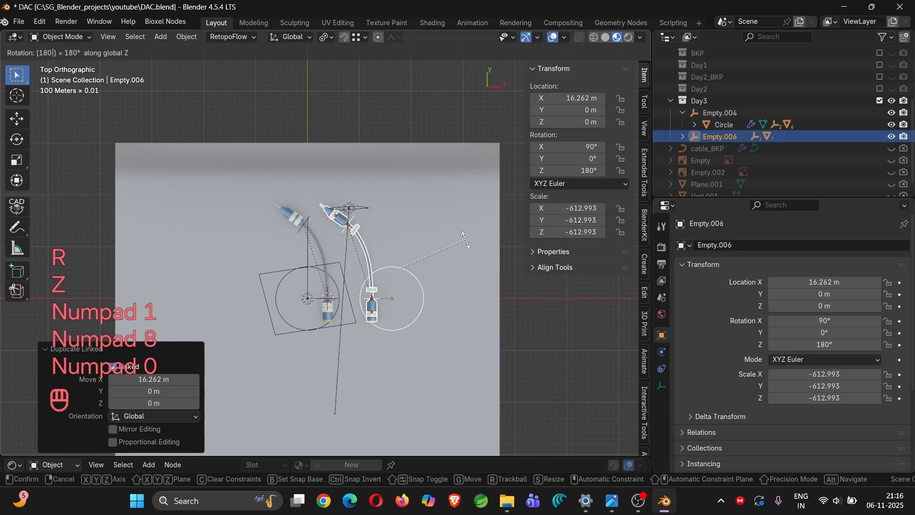
{"action": "key", "text": "KP_Enter"}
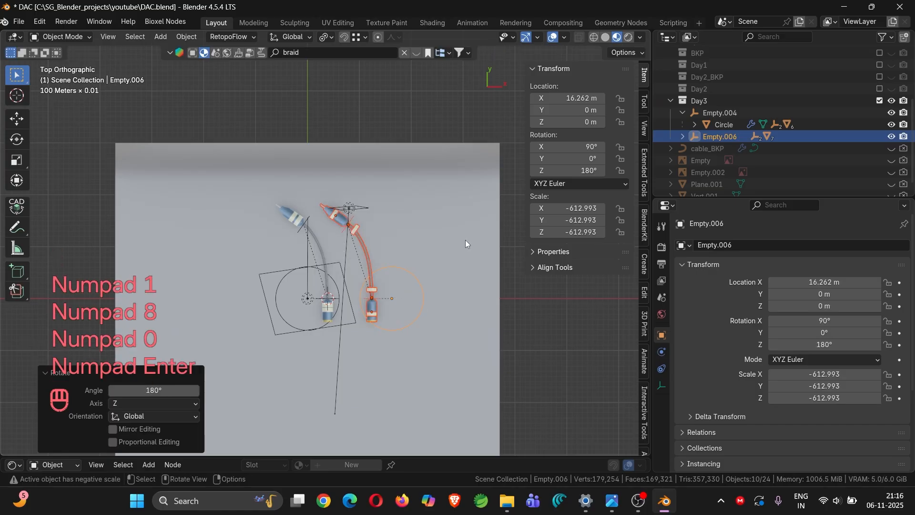
{"action": "middle_click_drag", "start_coordinate": [465, 239], "coordinate": [416, 230]}
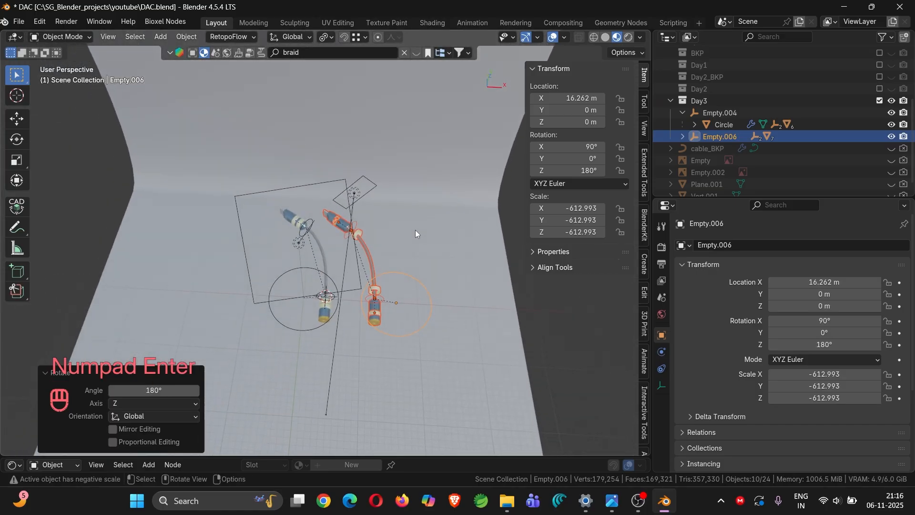
{"action": "key", "text": "r"}
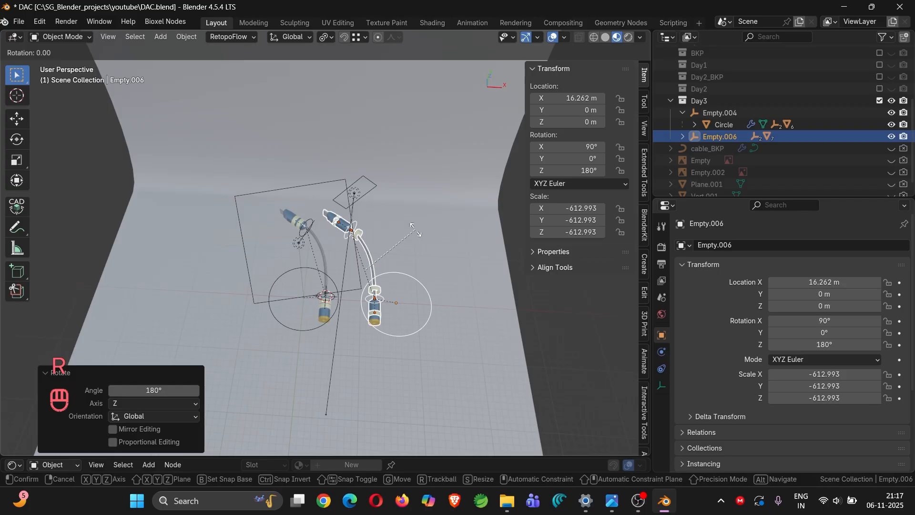
{"action": "key", "text": "KP_9"}
{"action": "key", "text": "KP_0"}
{"action": "right_click", "coordinate": [416, 230]}
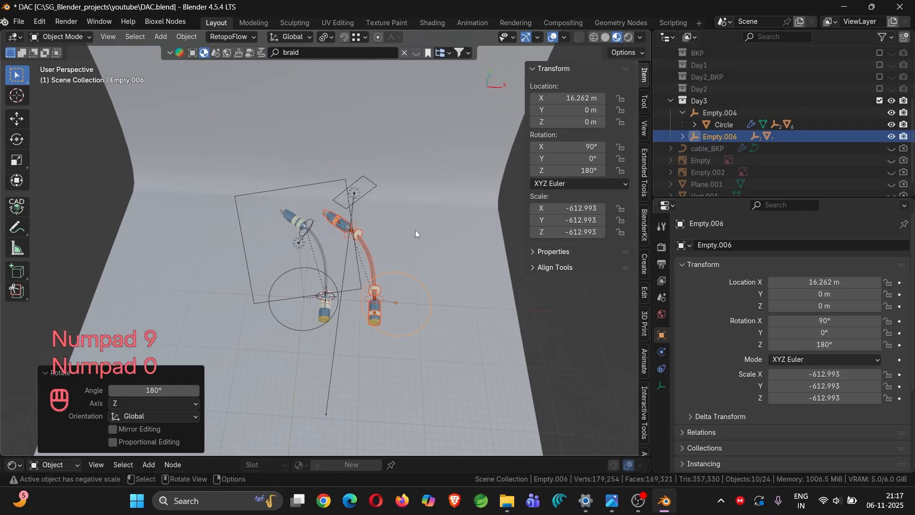
{"action": "key", "text": "r"}
{"action": "key", "text": "z"}
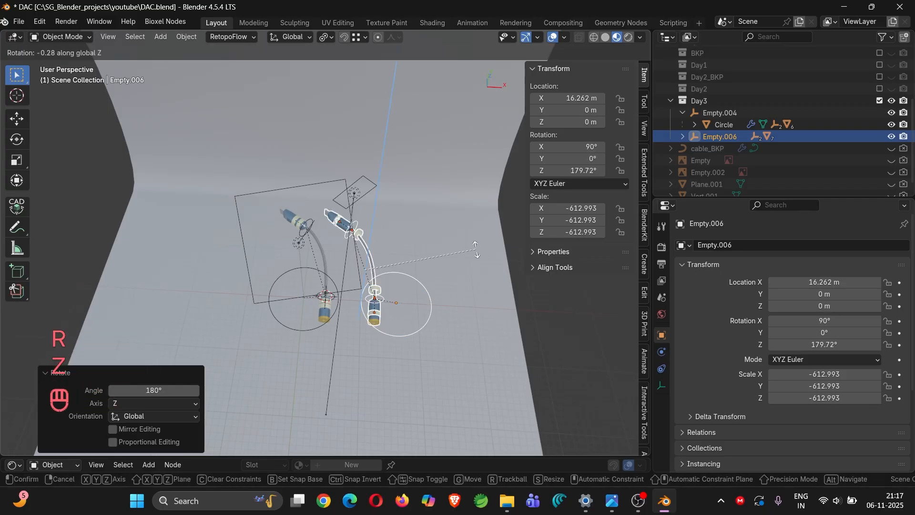
{"action": "right_click", "coordinate": [368, 355]}
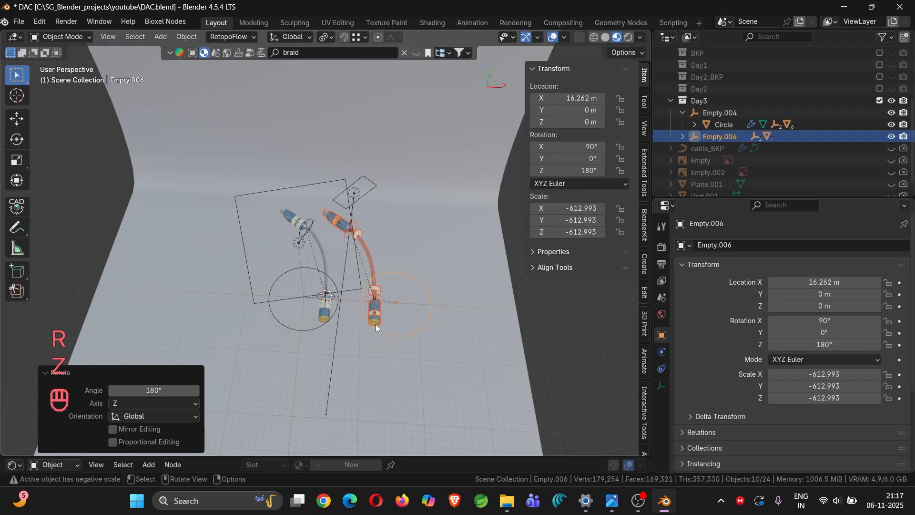
Step: Undo the 180° rotation of the duplicated cable assembly
{"action": "scroll", "coordinate": [388, 279], "scroll_direction": "up", "scroll_amount": 4}
{"action": "mouse_move", "coordinate": [388, 279]}
{"action": "middle_mouse_down"}
{"action": "mouse_move", "coordinate": [392, 202]}
{"action": "mouse_move", "coordinate": [408, 231]}
{"action": "mouse_move", "coordinate": [407, 247]}
{"action": "mouse_move", "coordinate": [387, 256]}
{"action": "mouse_move", "coordinate": [389, 301]}
{"action": "mouse_move", "coordinate": [382, 264]}
{"action": "middle_mouse_up"}
{"action": "key", "text": "ctrl+z"}
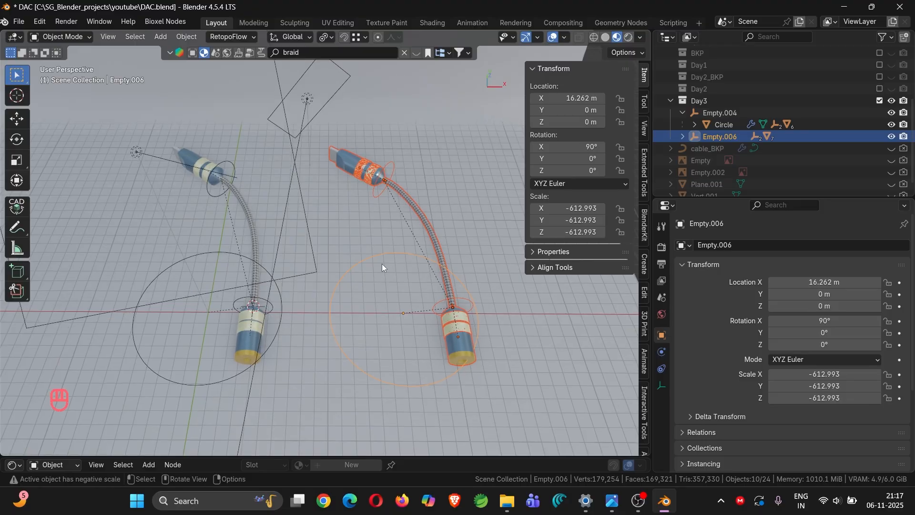
Step: Move only the duplicate's large parent empty about -6.7 m along X toward the original cable
{"action": "left_click", "coordinate": [366, 248]}
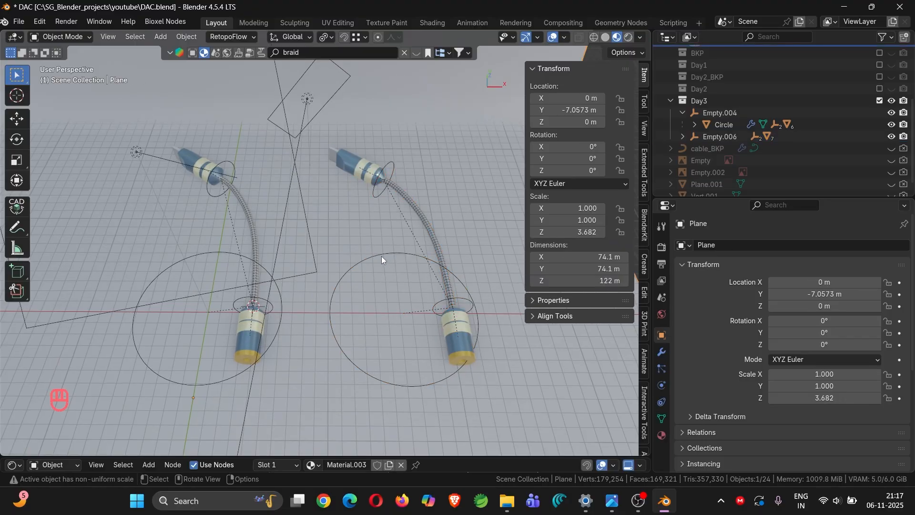
{"action": "left_click", "coordinate": [378, 256]}
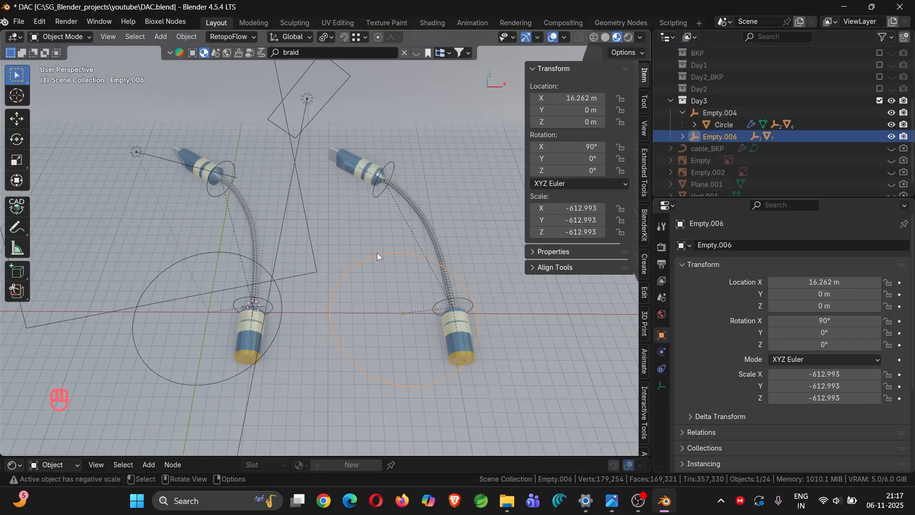
{"action": "key", "text": "g"}
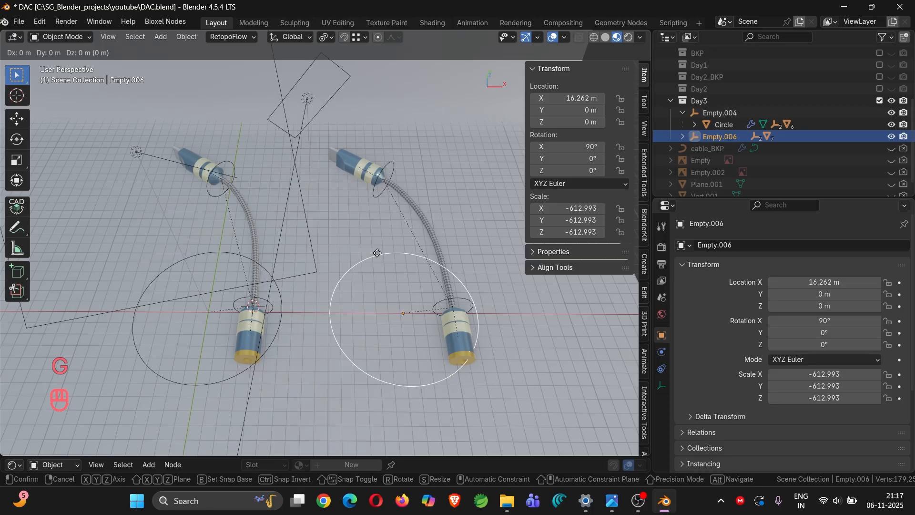
{"action": "key", "text": "x"}
{"action": "left_click", "coordinate": [297, 243]}
{"action": "middle_click_drag", "start_coordinate": [341, 235], "coordinate": [353, 176]}
{"action": "scroll", "coordinate": [333, 226], "scroll_direction": "up", "scroll_amount": 3}
{"action": "middle_click_drag", "start_coordinate": [333, 226], "coordinate": [381, 257], "text": "shift"}
{"action": "scroll", "coordinate": [385, 209], "scroll_direction": "down", "scroll_amount": 3}
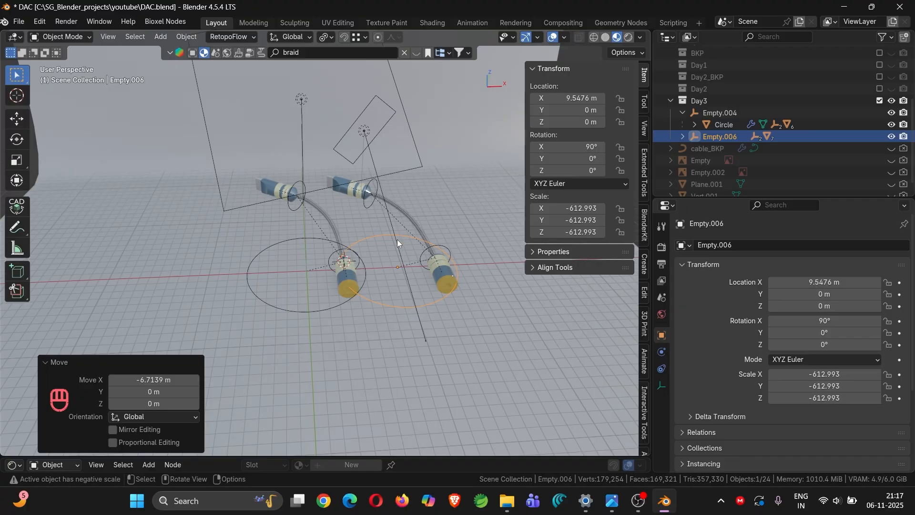
{"action": "key", "text": "g"}
{"action": "key", "text": "z"}
{"action": "right_click", "coordinate": [376, 236]}
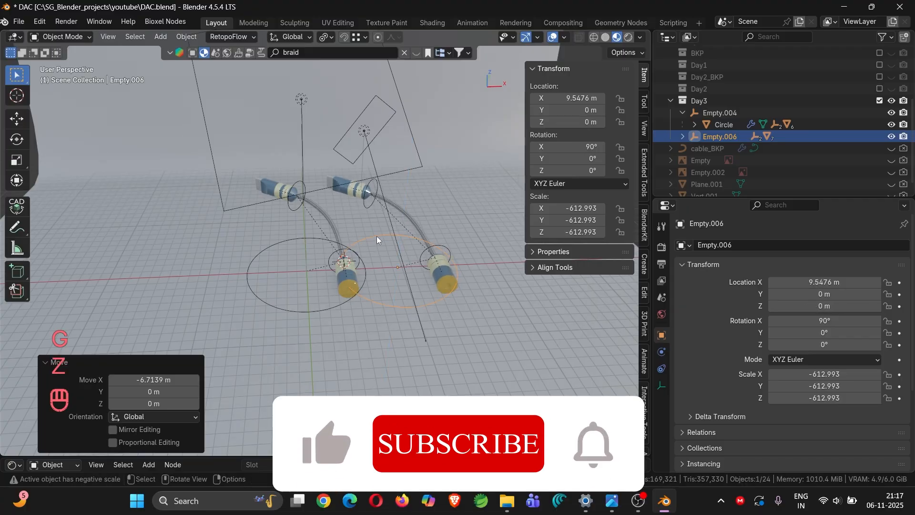
Step: Move the duplicate's parent empty a further -3.3 m or so along X
{"action": "key", "text": "g"}
{"action": "key", "text": "x"}
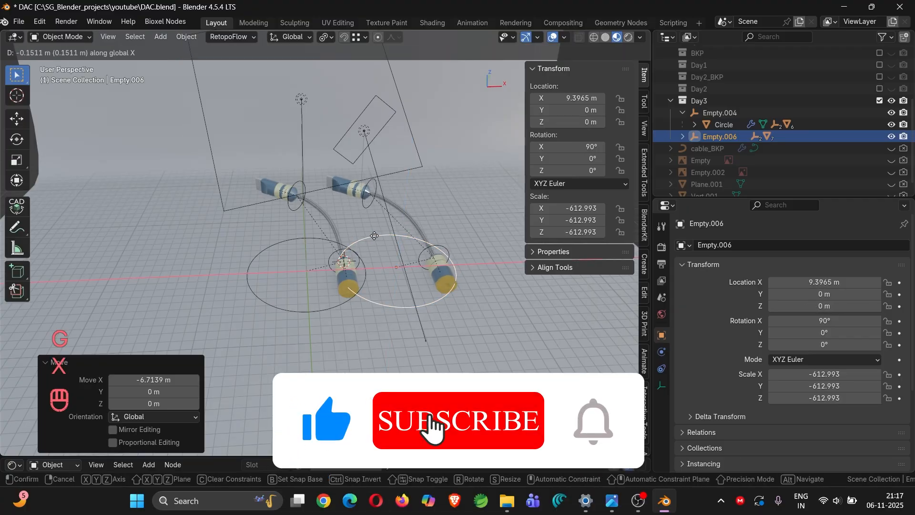
{"action": "left_click", "coordinate": [351, 236]}
Step: Rotate the duplicate's parent empty about -173° around the global Z axis
{"action": "middle_click_drag", "start_coordinate": [351, 236], "coordinate": [343, 173]}
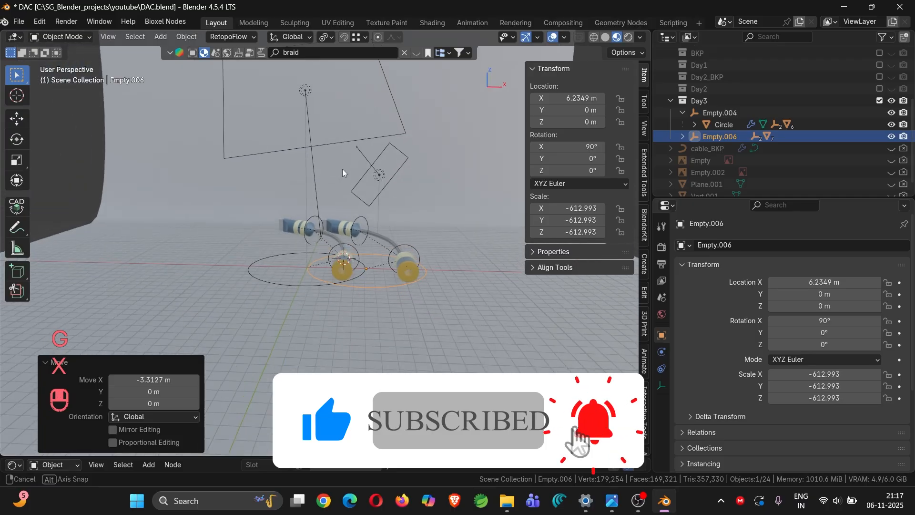
{"action": "scroll", "coordinate": [353, 207], "scroll_direction": "up", "scroll_amount": 6}
{"action": "scroll", "coordinate": [249, 300], "scroll_direction": "down", "scroll_amount": 3}
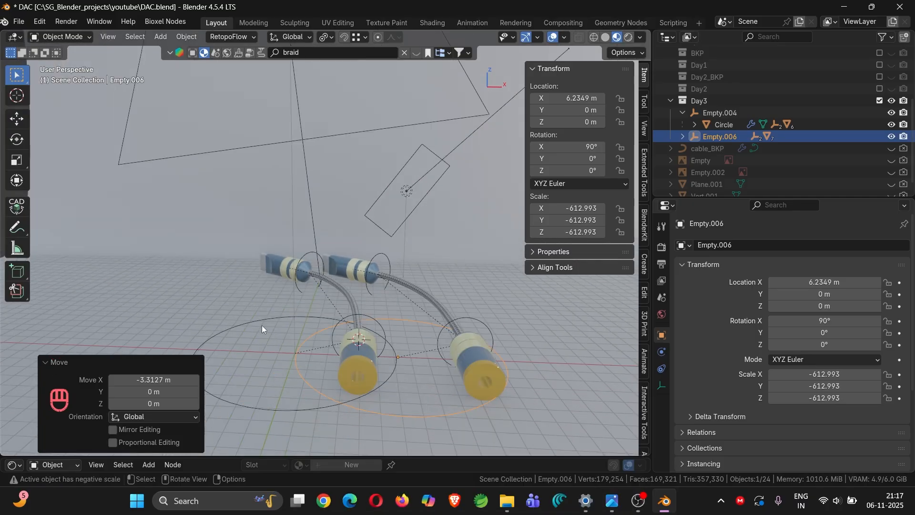
{"action": "key", "text": "r"}
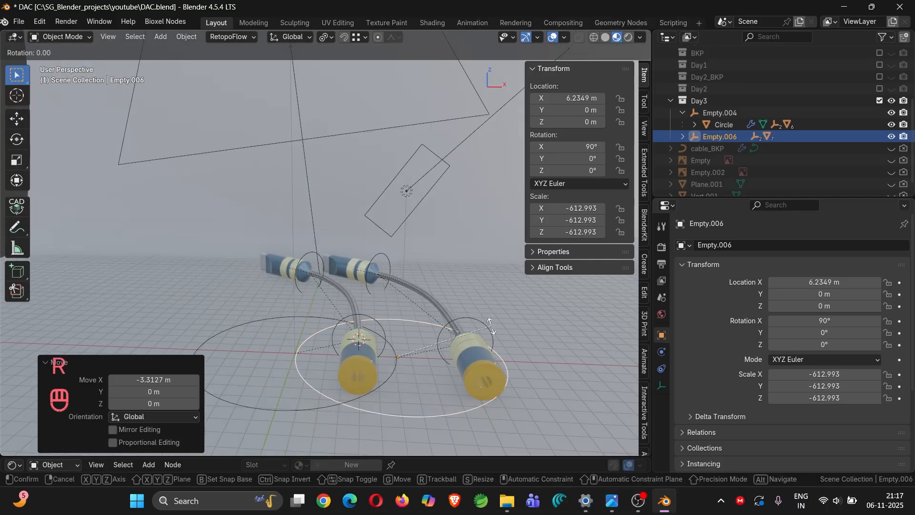
{"action": "key", "text": "z"}
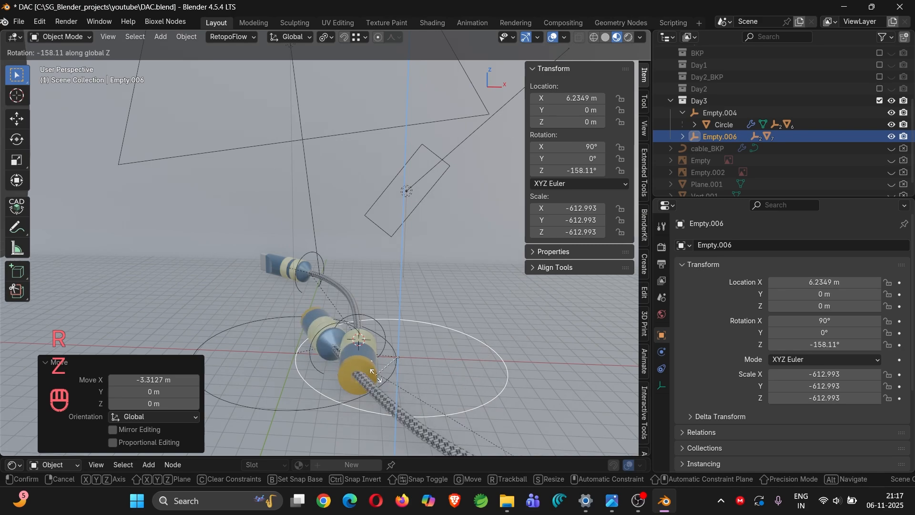
{"action": "left_click", "coordinate": [363, 374]}
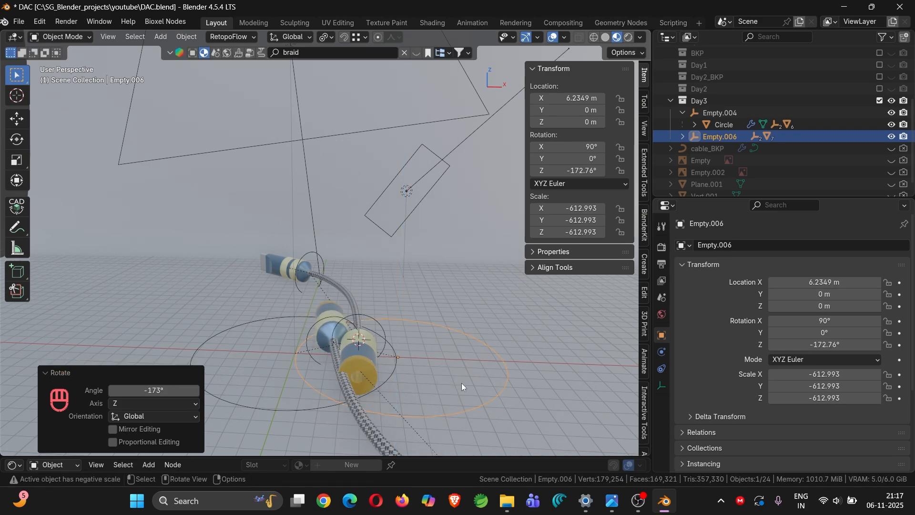
Step: In top view, move the duplicate's parent empty about -13.1 m in X and 12.9 m in Y, opposite the original cable
{"action": "key", "text": "KP_7"}
{"action": "key", "text": "g"}
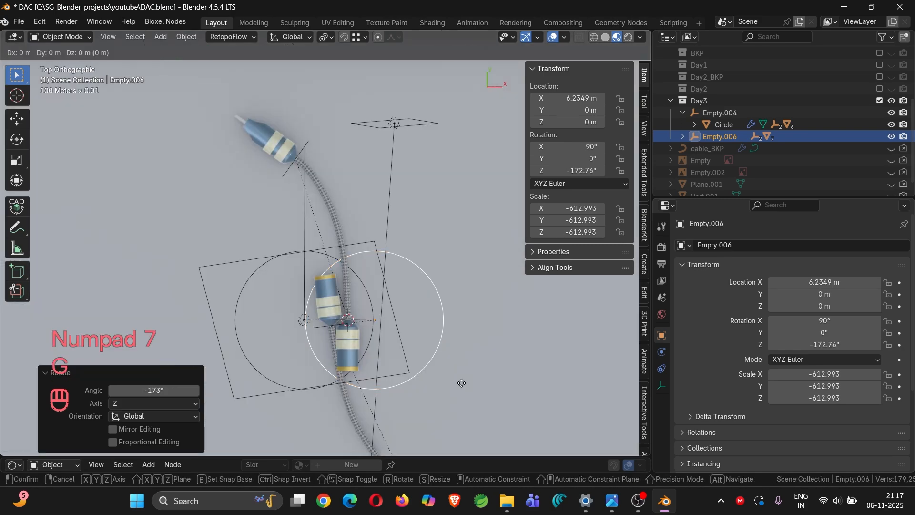
{"action": "left_click", "coordinate": [315, 238]}
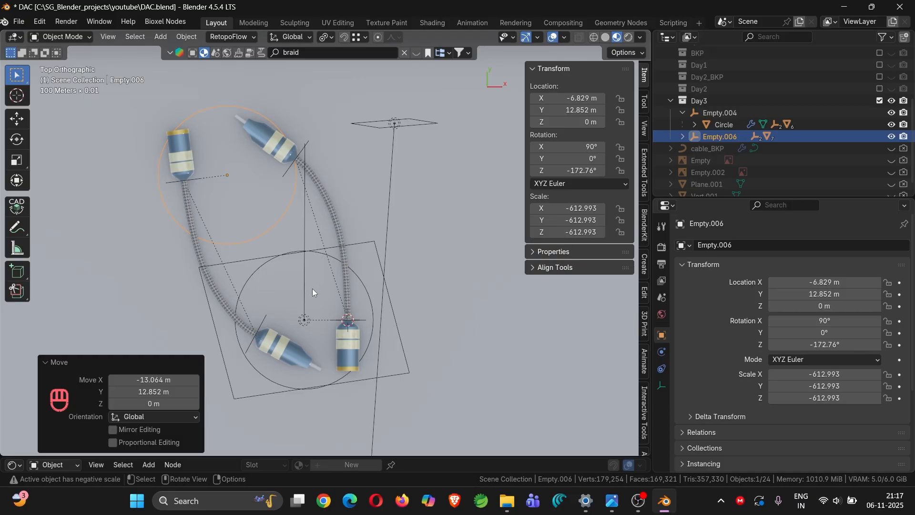
Step: Reframe the scene camera to an angled view with both cables and all four connectors inside the frame
{"action": "middle_click_drag", "start_coordinate": [313, 288], "coordinate": [379, 234]}
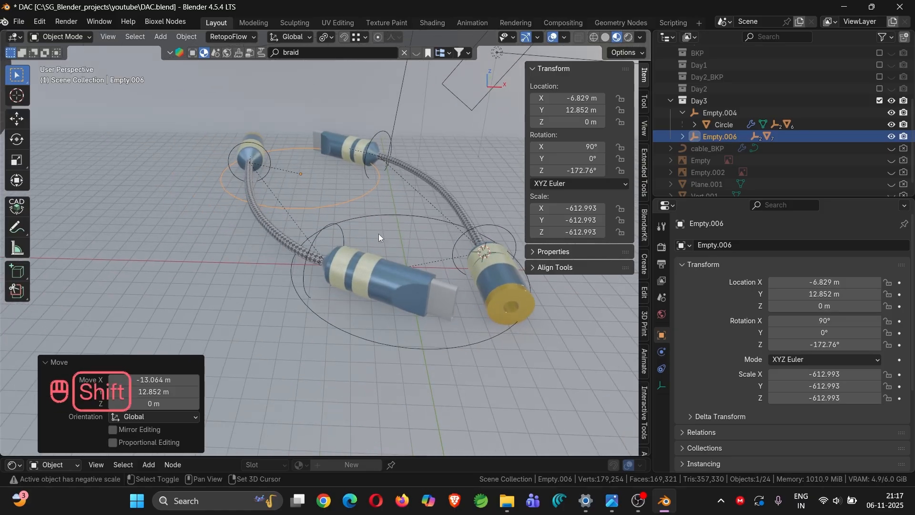
{"action": "middle_click_drag", "start_coordinate": [352, 194], "coordinate": [339, 221], "text": "shift"}
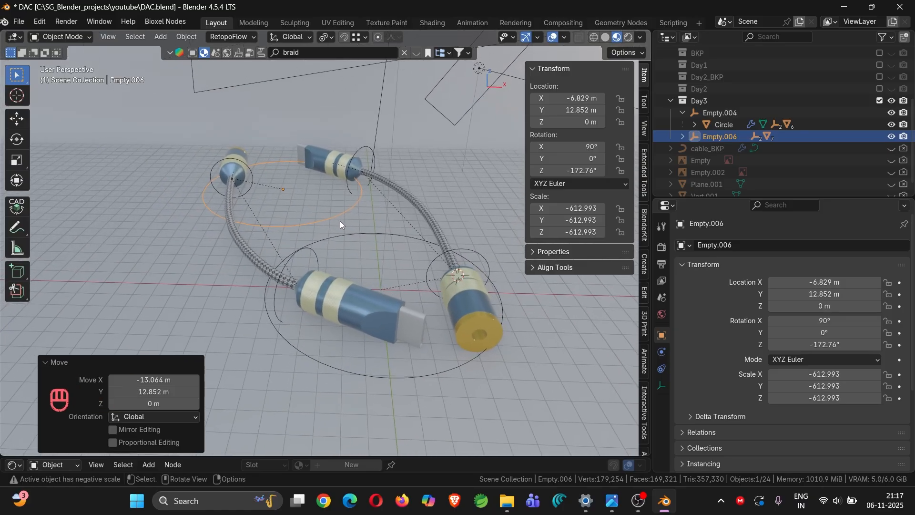
{"action": "left_click", "coordinate": [238, 241]}
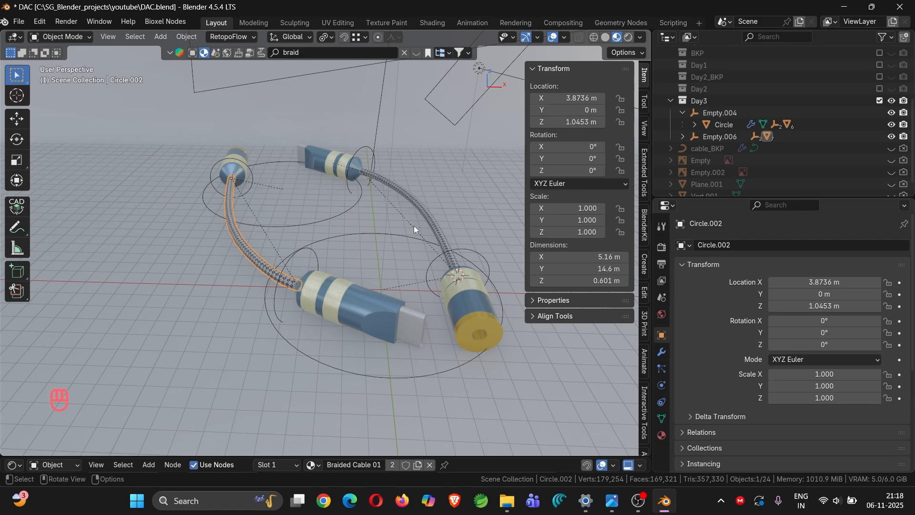
{"action": "key", "text": "KP_0"}
{"action": "scroll", "coordinate": [319, 247], "scroll_direction": "up", "scroll_amount": 3}
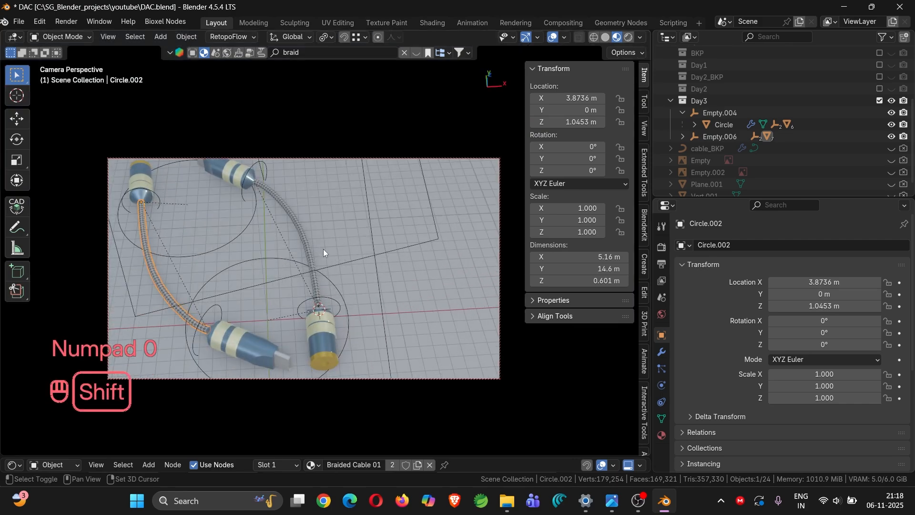
{"action": "middle_click_drag", "start_coordinate": [323, 249], "coordinate": [396, 240], "text": "shift"}
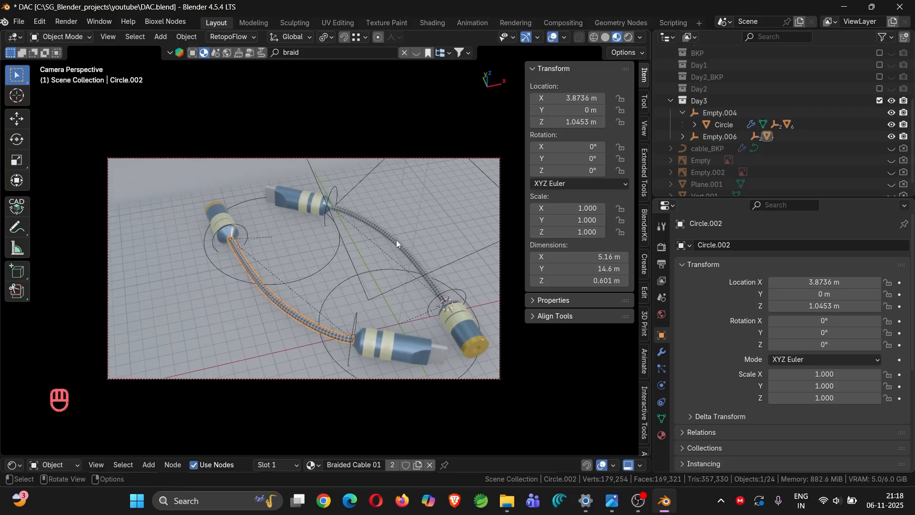
Step: Render a still image of the two-cable arrangement from the camera and show the whole rendered frame
{"action": "left_click", "coordinate": [66, 22]}
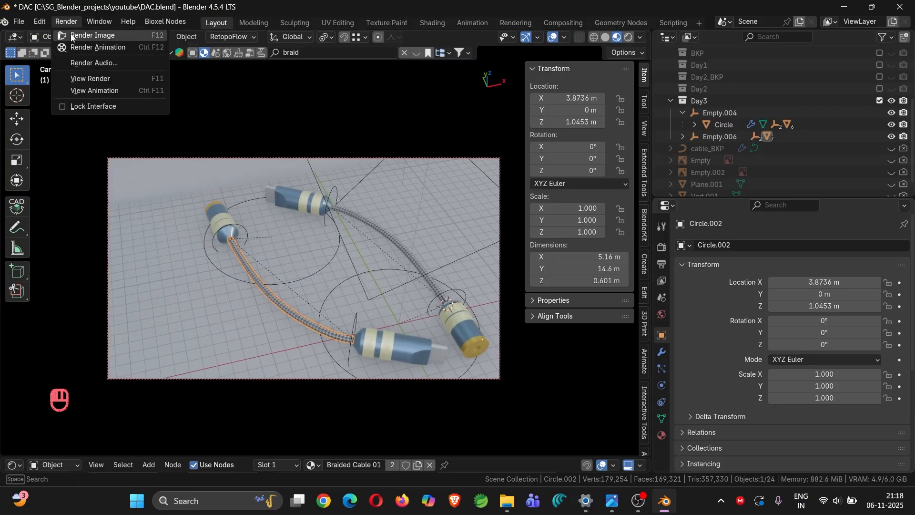
{"action": "left_click", "coordinate": [74, 36]}
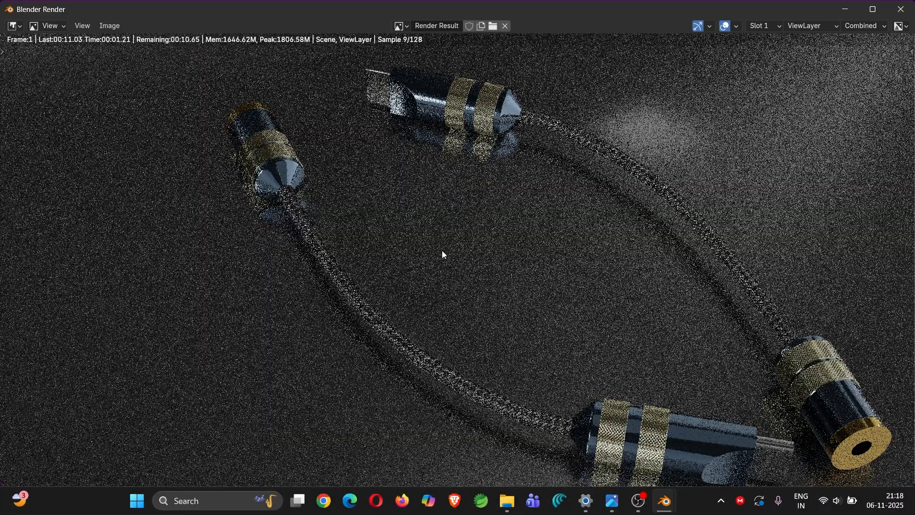
{"action": "scroll", "coordinate": [550, 305], "scroll_direction": "down", "scroll_amount": 1}
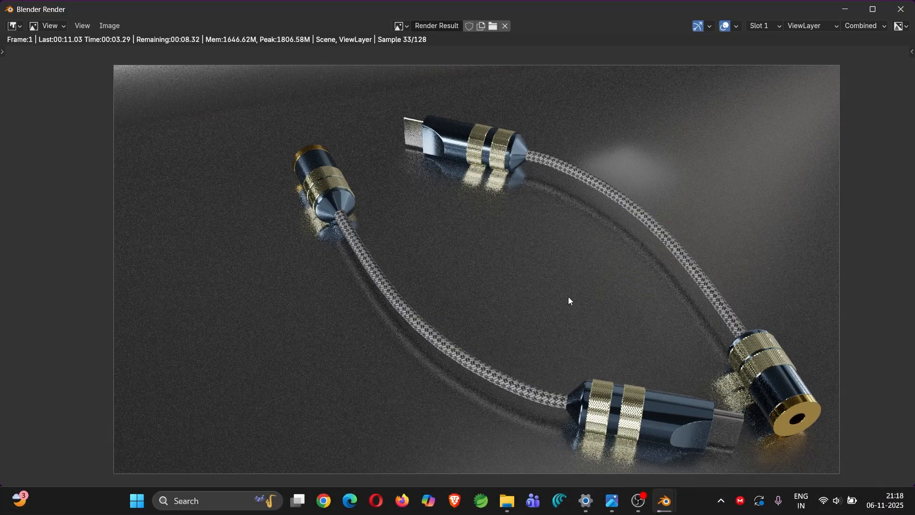